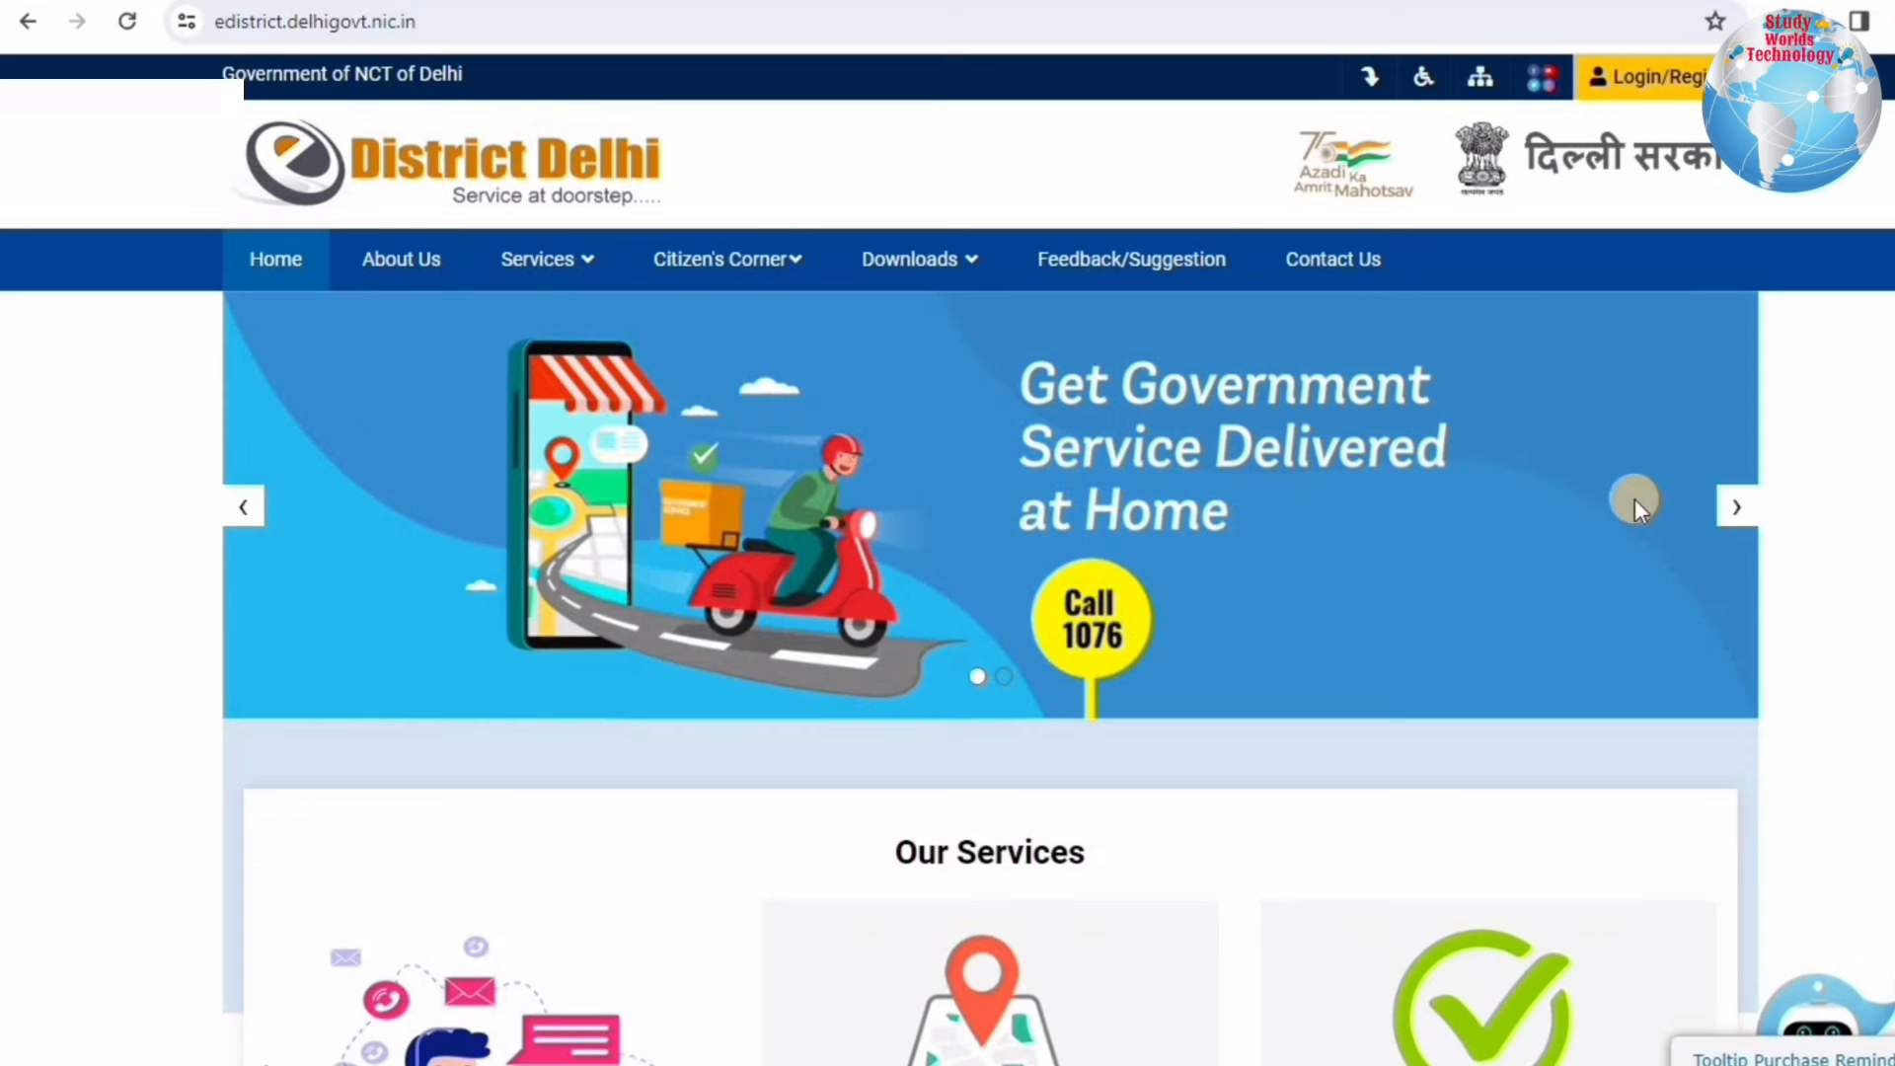
Step: Look through the homepage banners and the Our Services carousel of the e-District Delhi portal
{"action": "left_click", "coordinate": [1735, 511]}
{"action": "left_click", "coordinate": [1739, 509]}
{"action": "left_click", "coordinate": [1739, 508]}
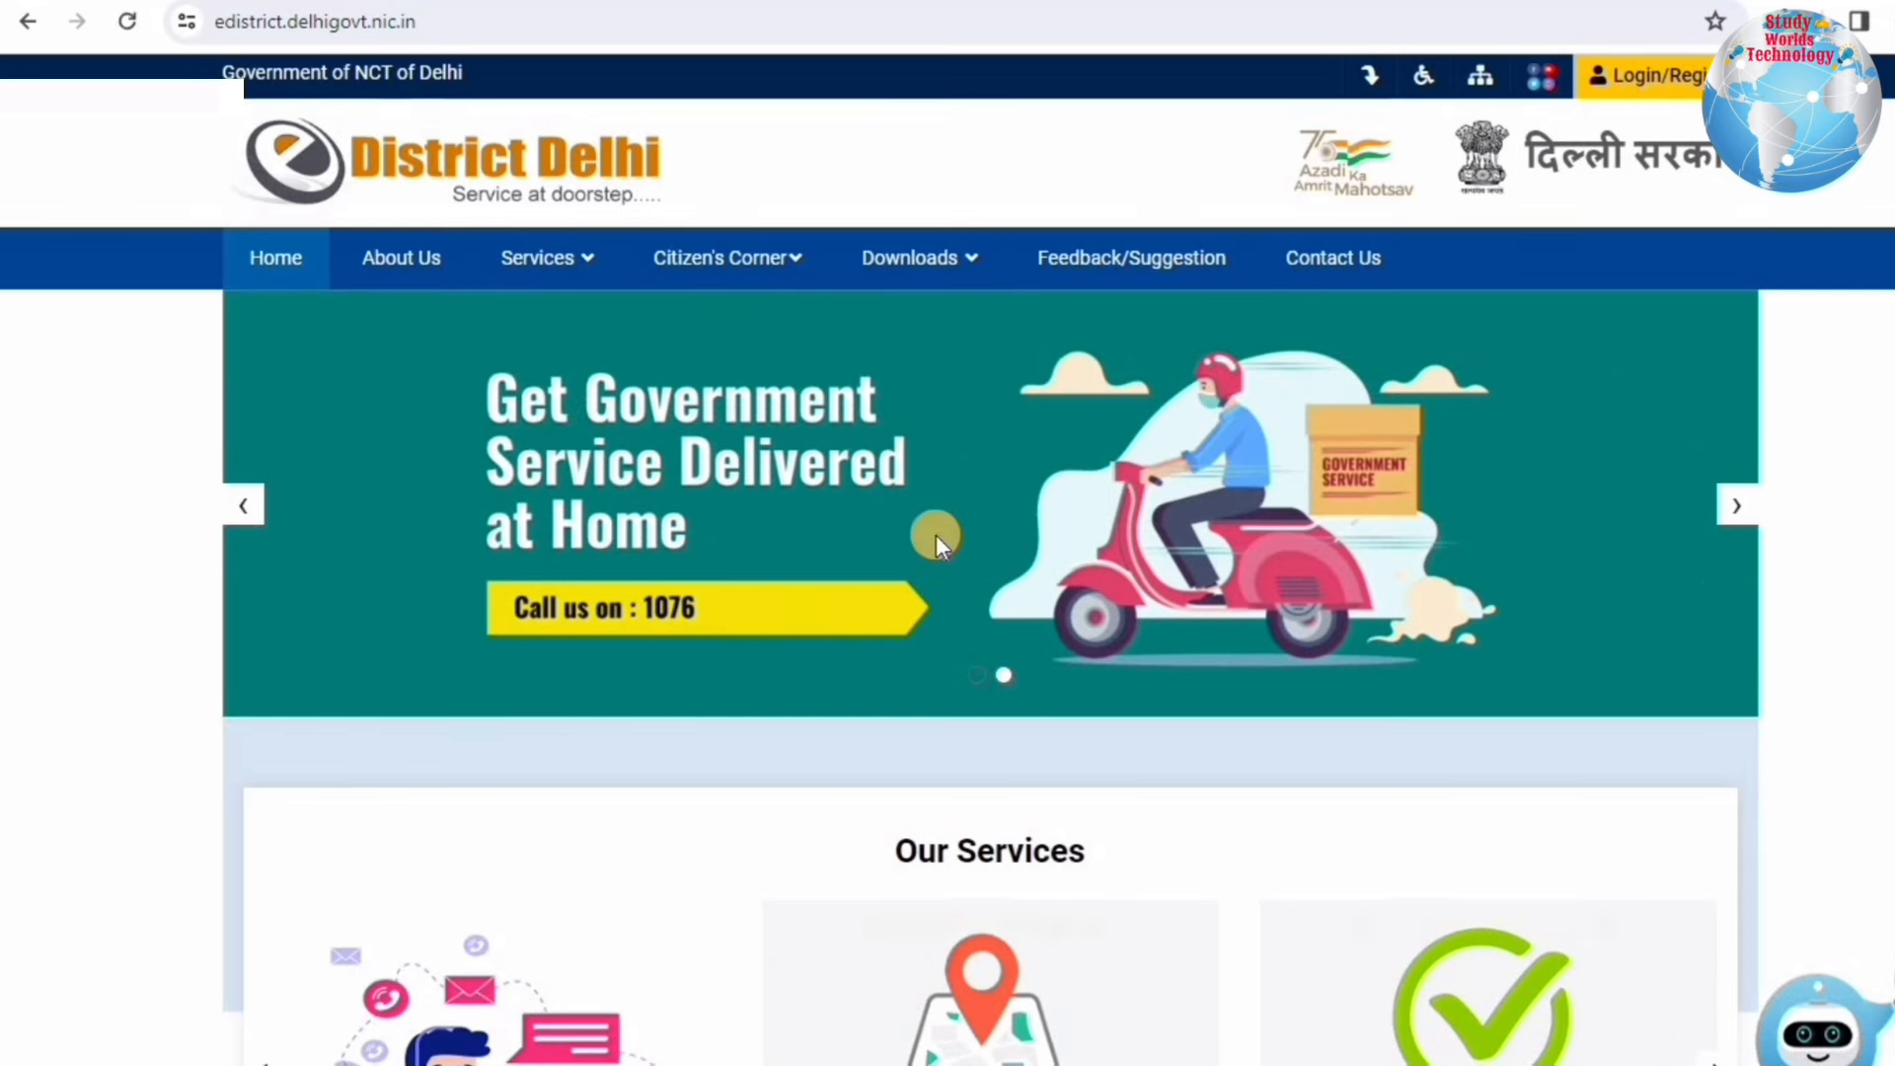
{"action": "scroll", "coordinate": [935, 535], "scroll_direction": "down", "scroll_amount": 5}
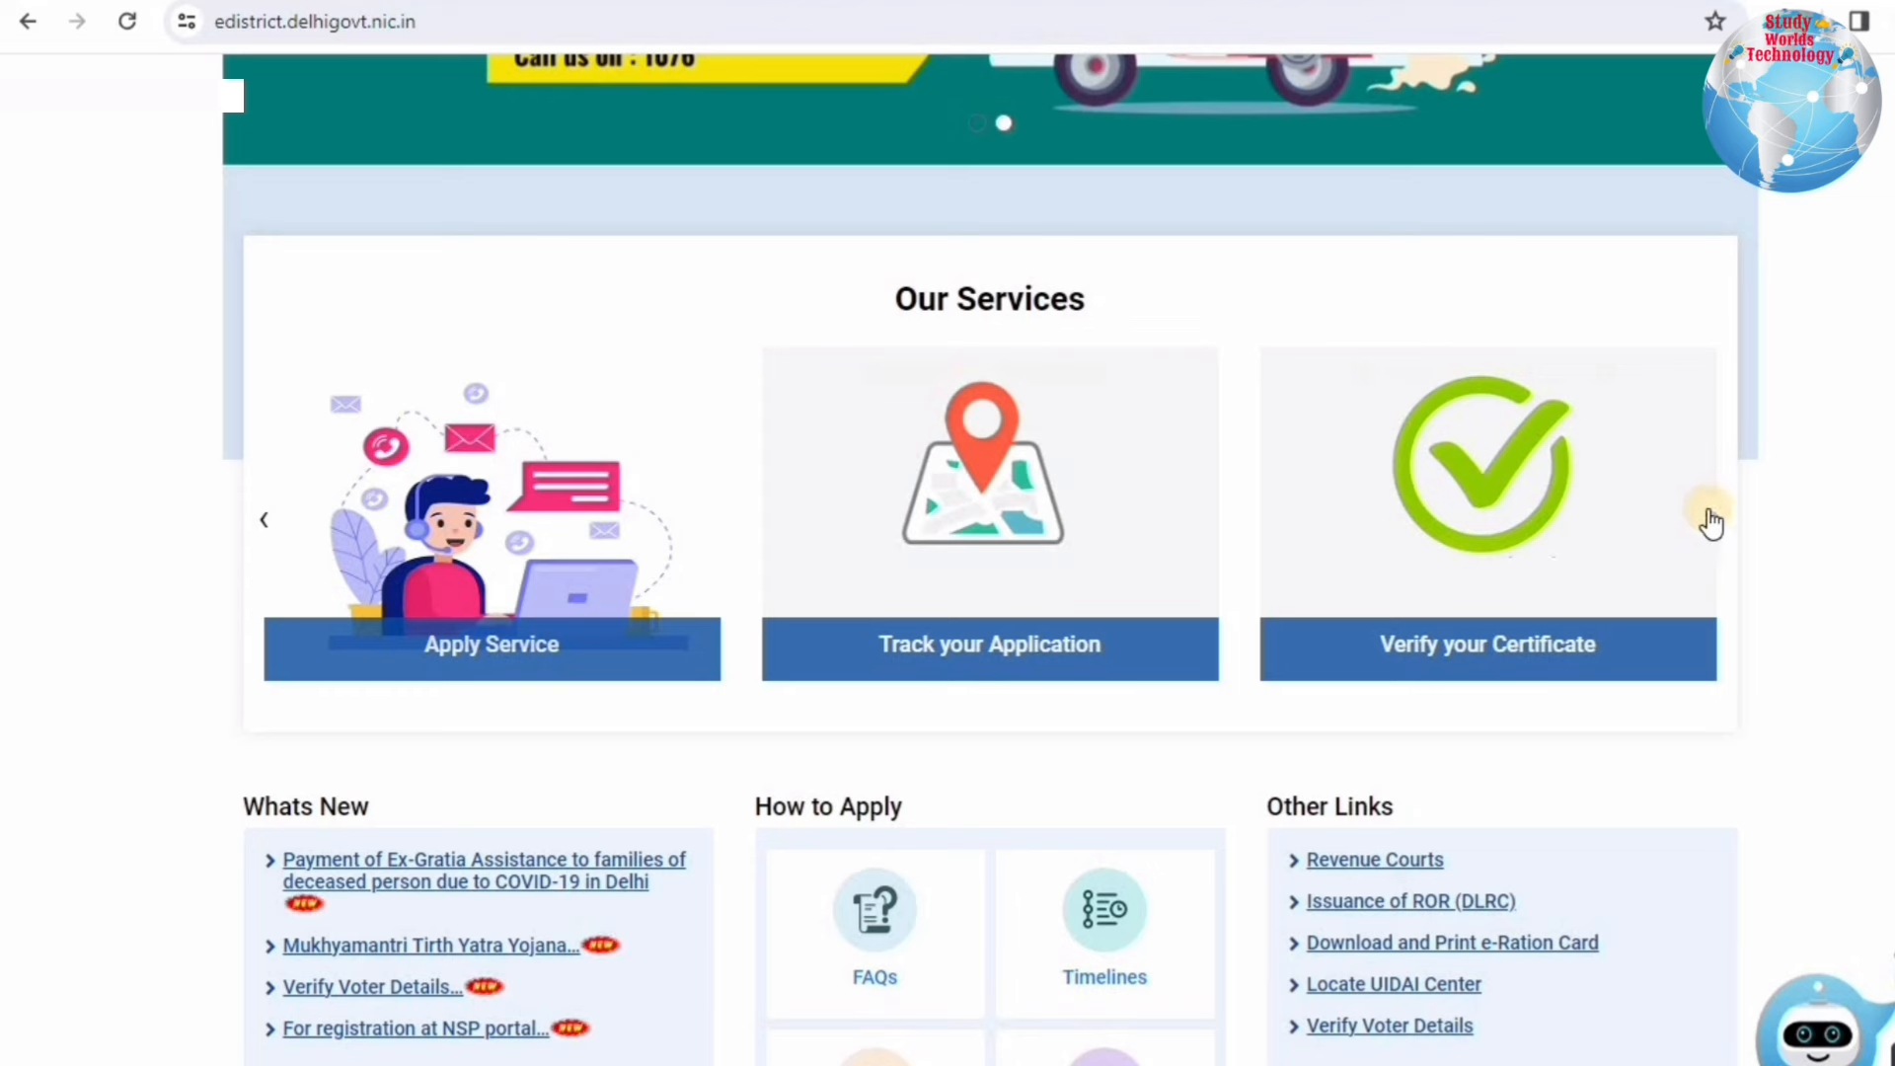
{"action": "left_click", "coordinate": [1713, 518]}
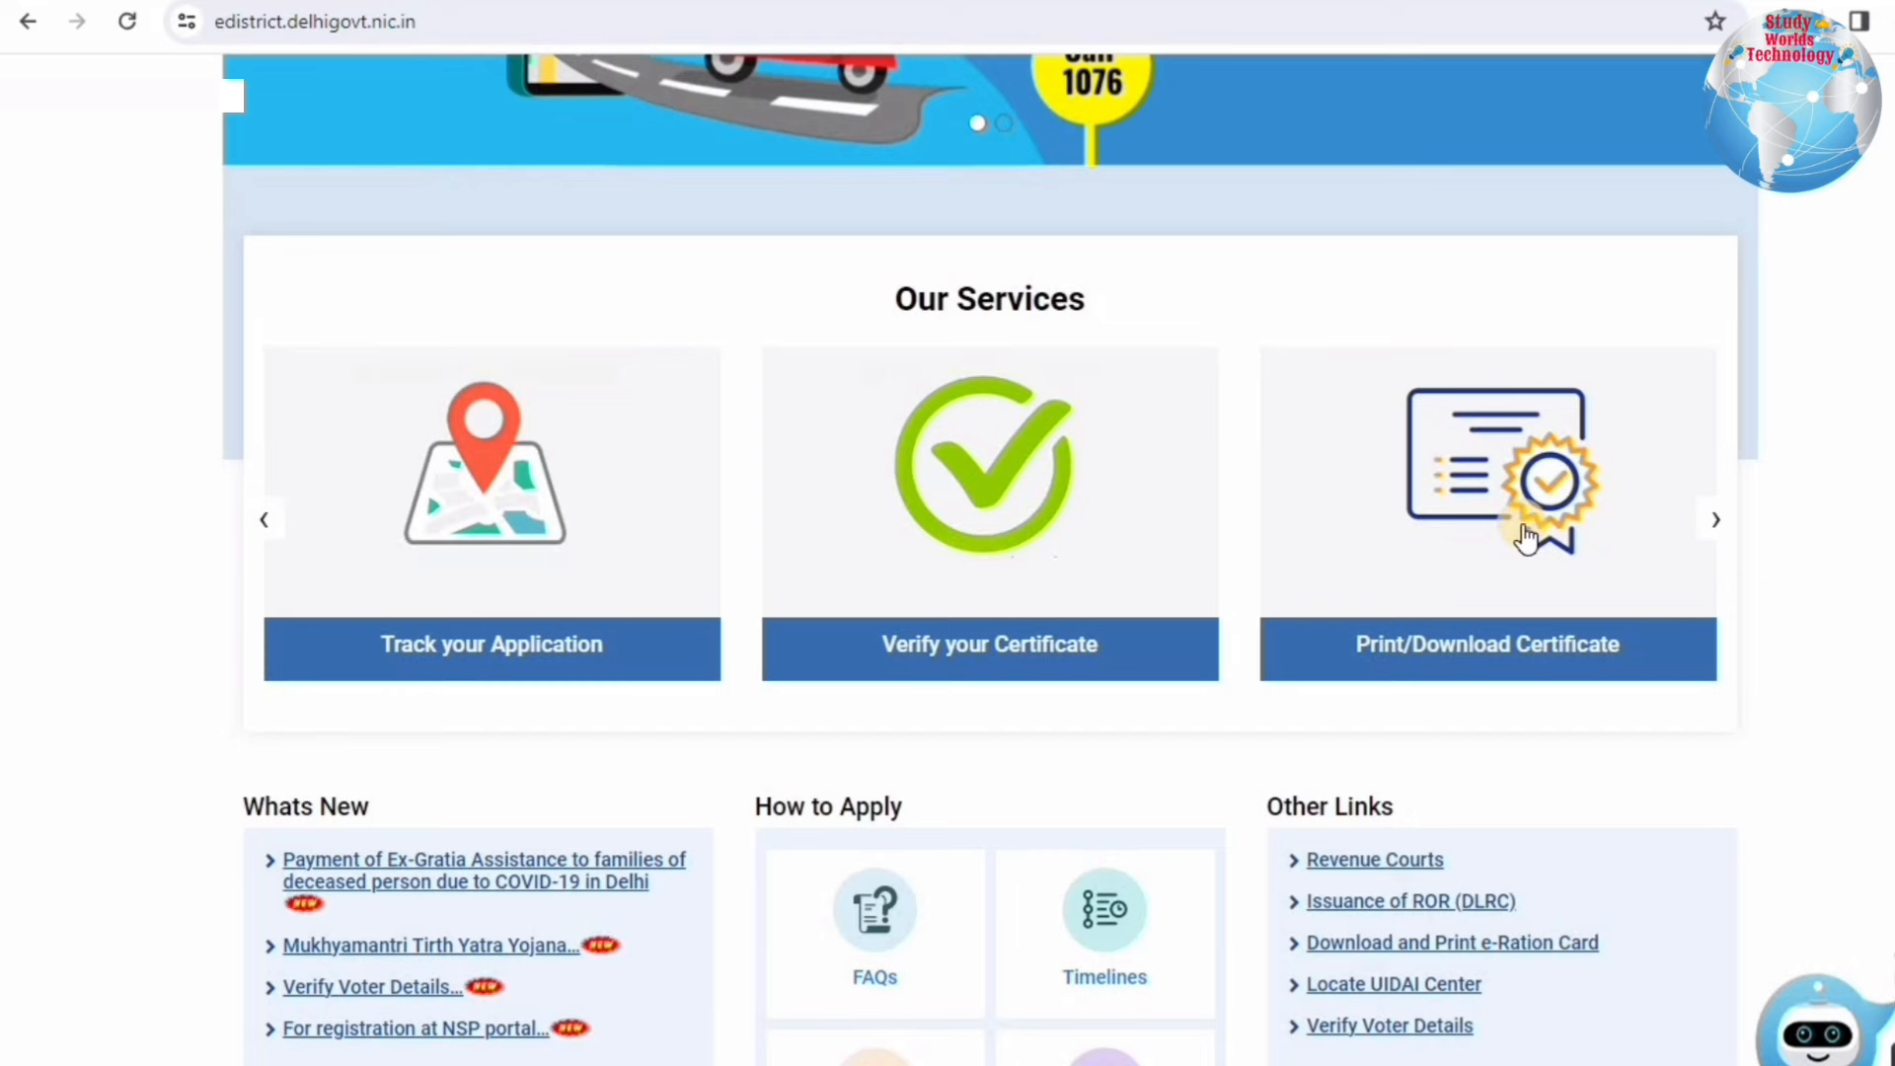
{"action": "scroll", "coordinate": [1527, 538], "scroll_direction": "down", "scroll_amount": 2}
{"action": "scroll", "coordinate": [1525, 533], "scroll_direction": "up", "scroll_amount": 7}
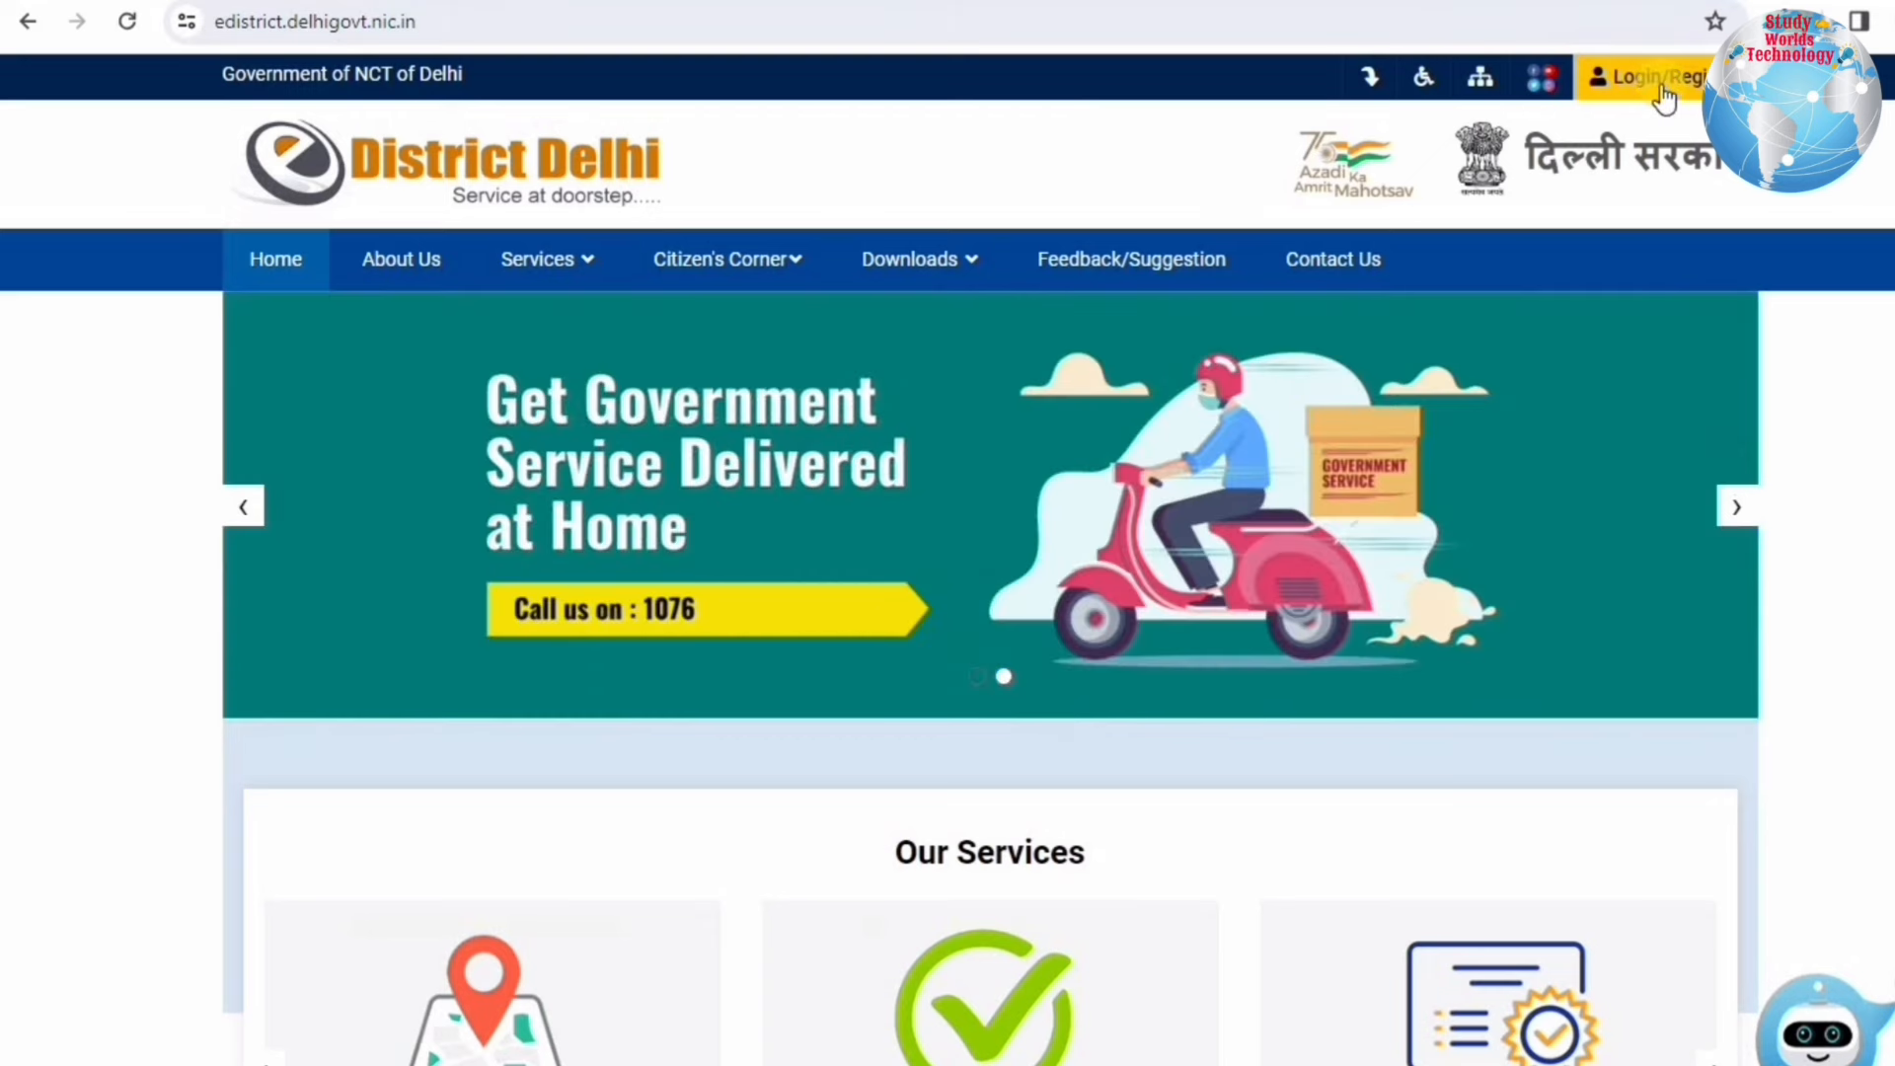
Step: Open the citizen login page and go to the registration form for new users
{"action": "left_click", "coordinate": [1664, 91]}
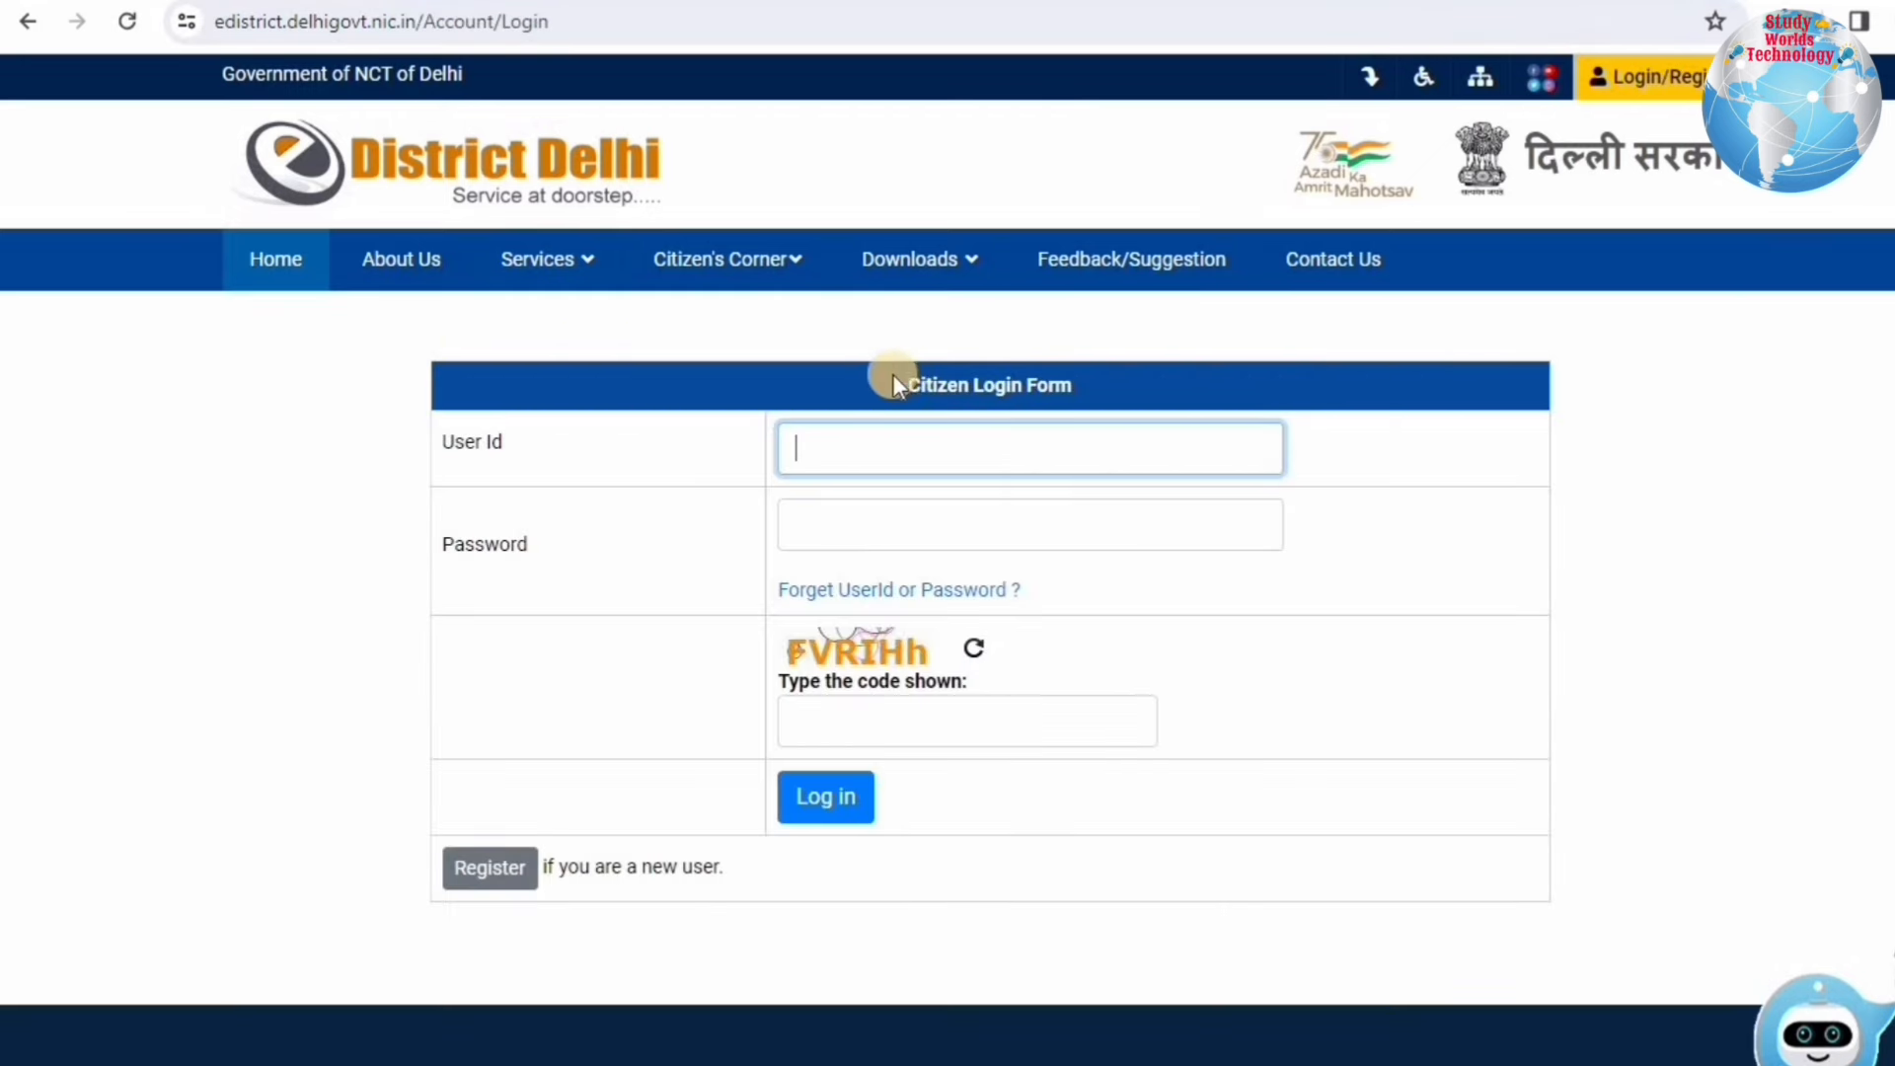
{"action": "left_click", "coordinate": [1087, 384]}
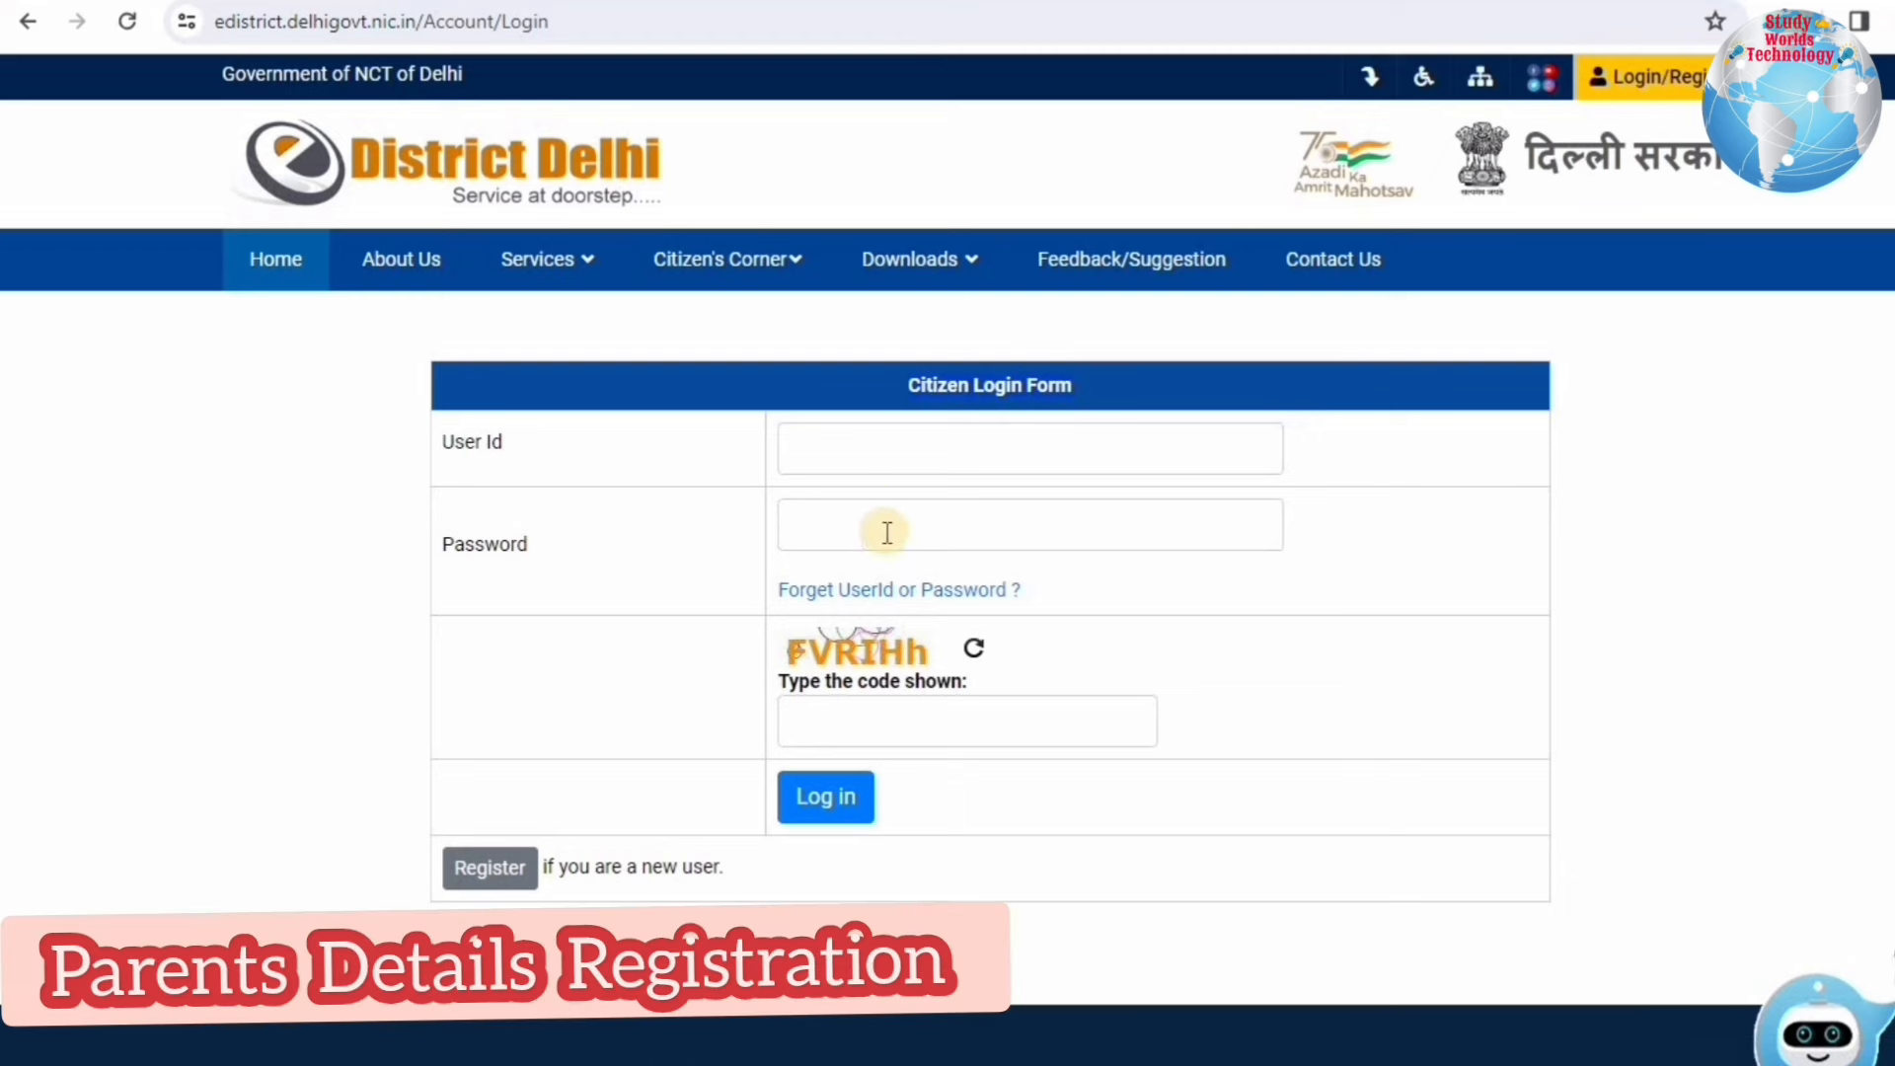
{"action": "left_click", "coordinate": [814, 829]}
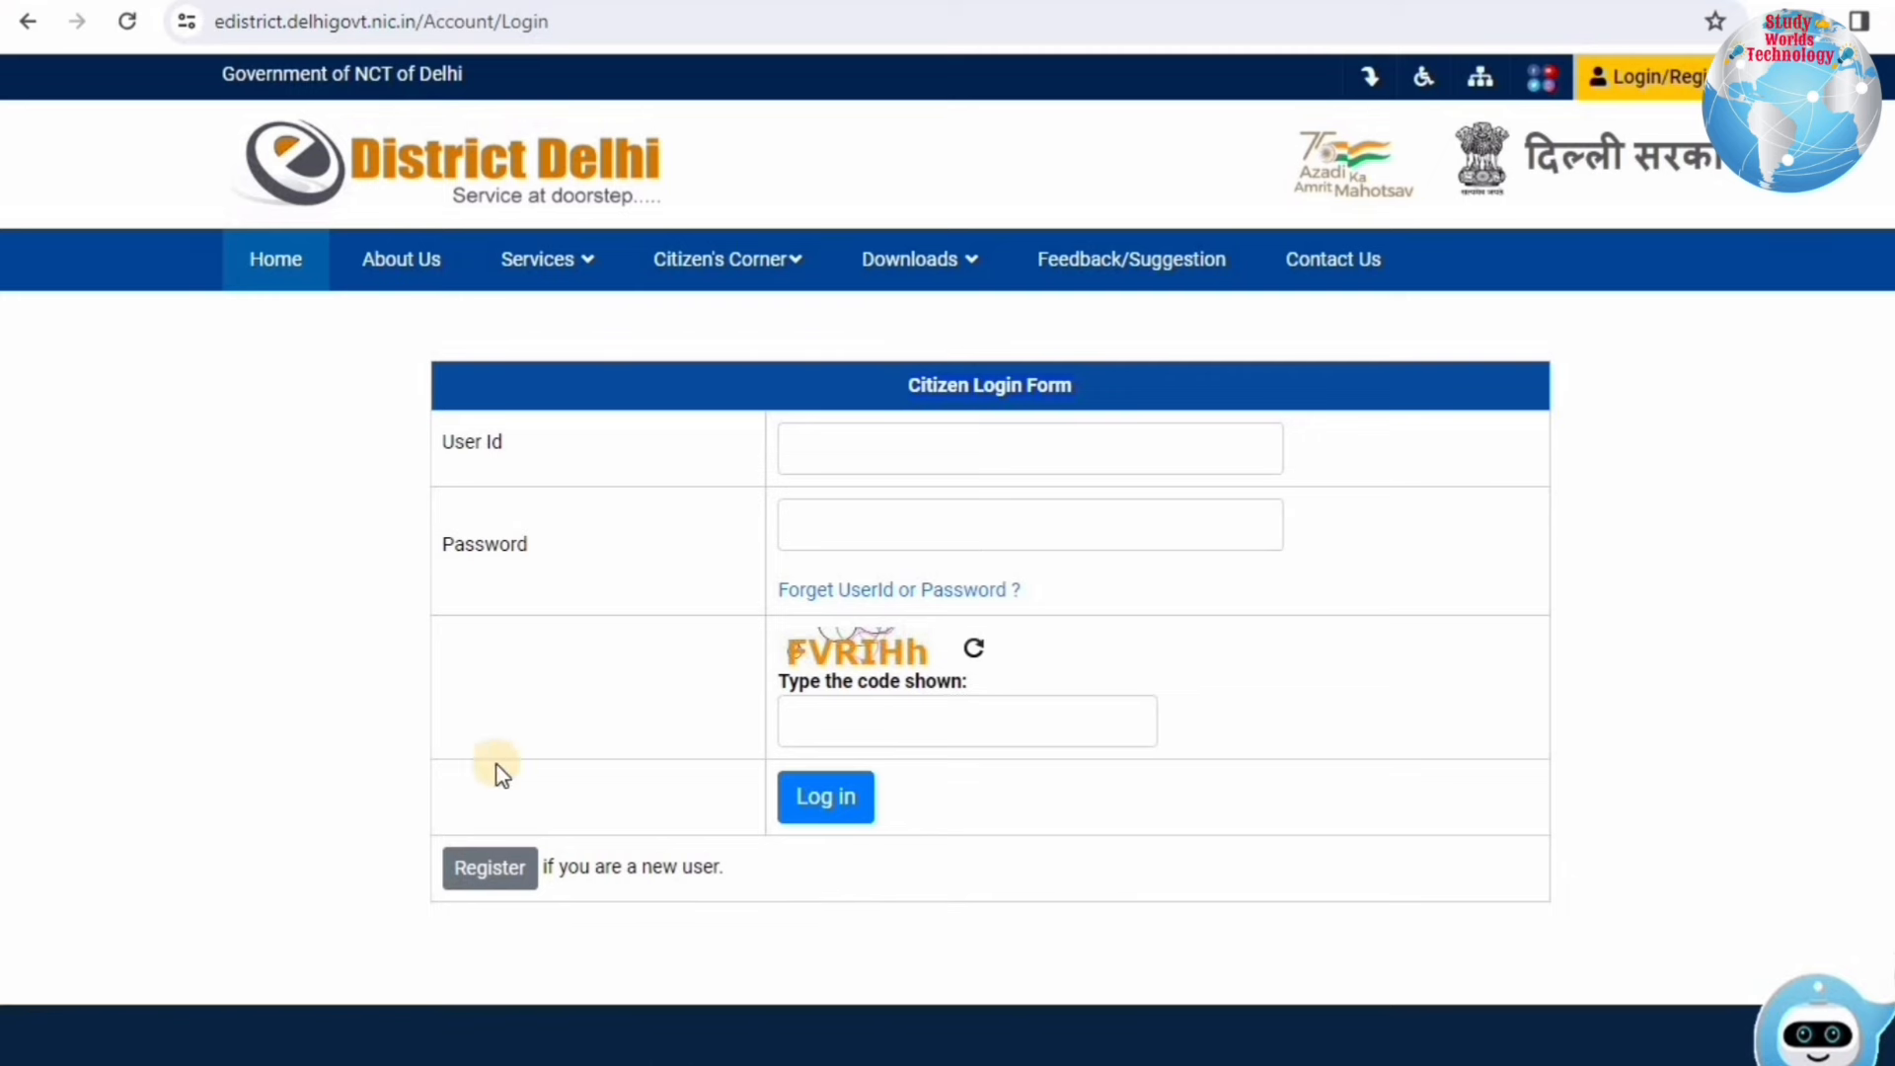
{"action": "left_click", "coordinate": [490, 874]}
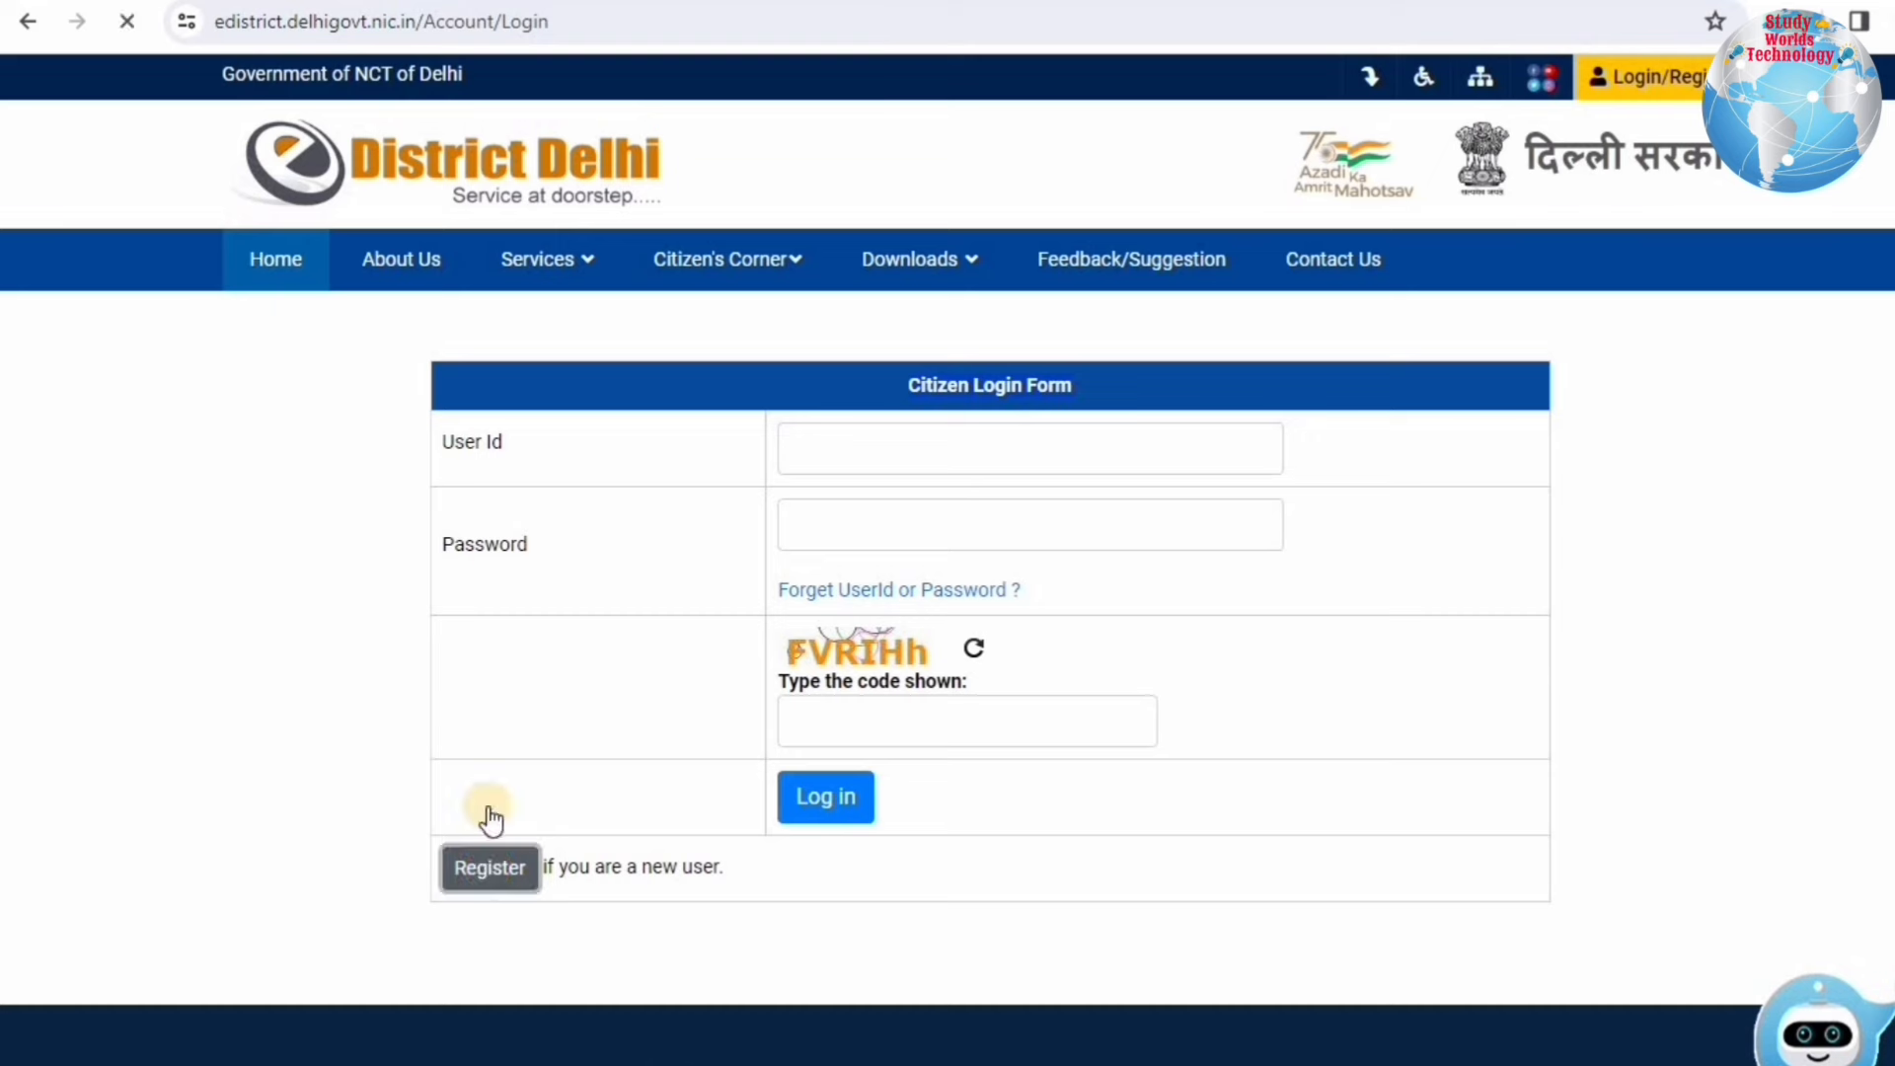
{"action": "left_click", "coordinate": [926, 386]}
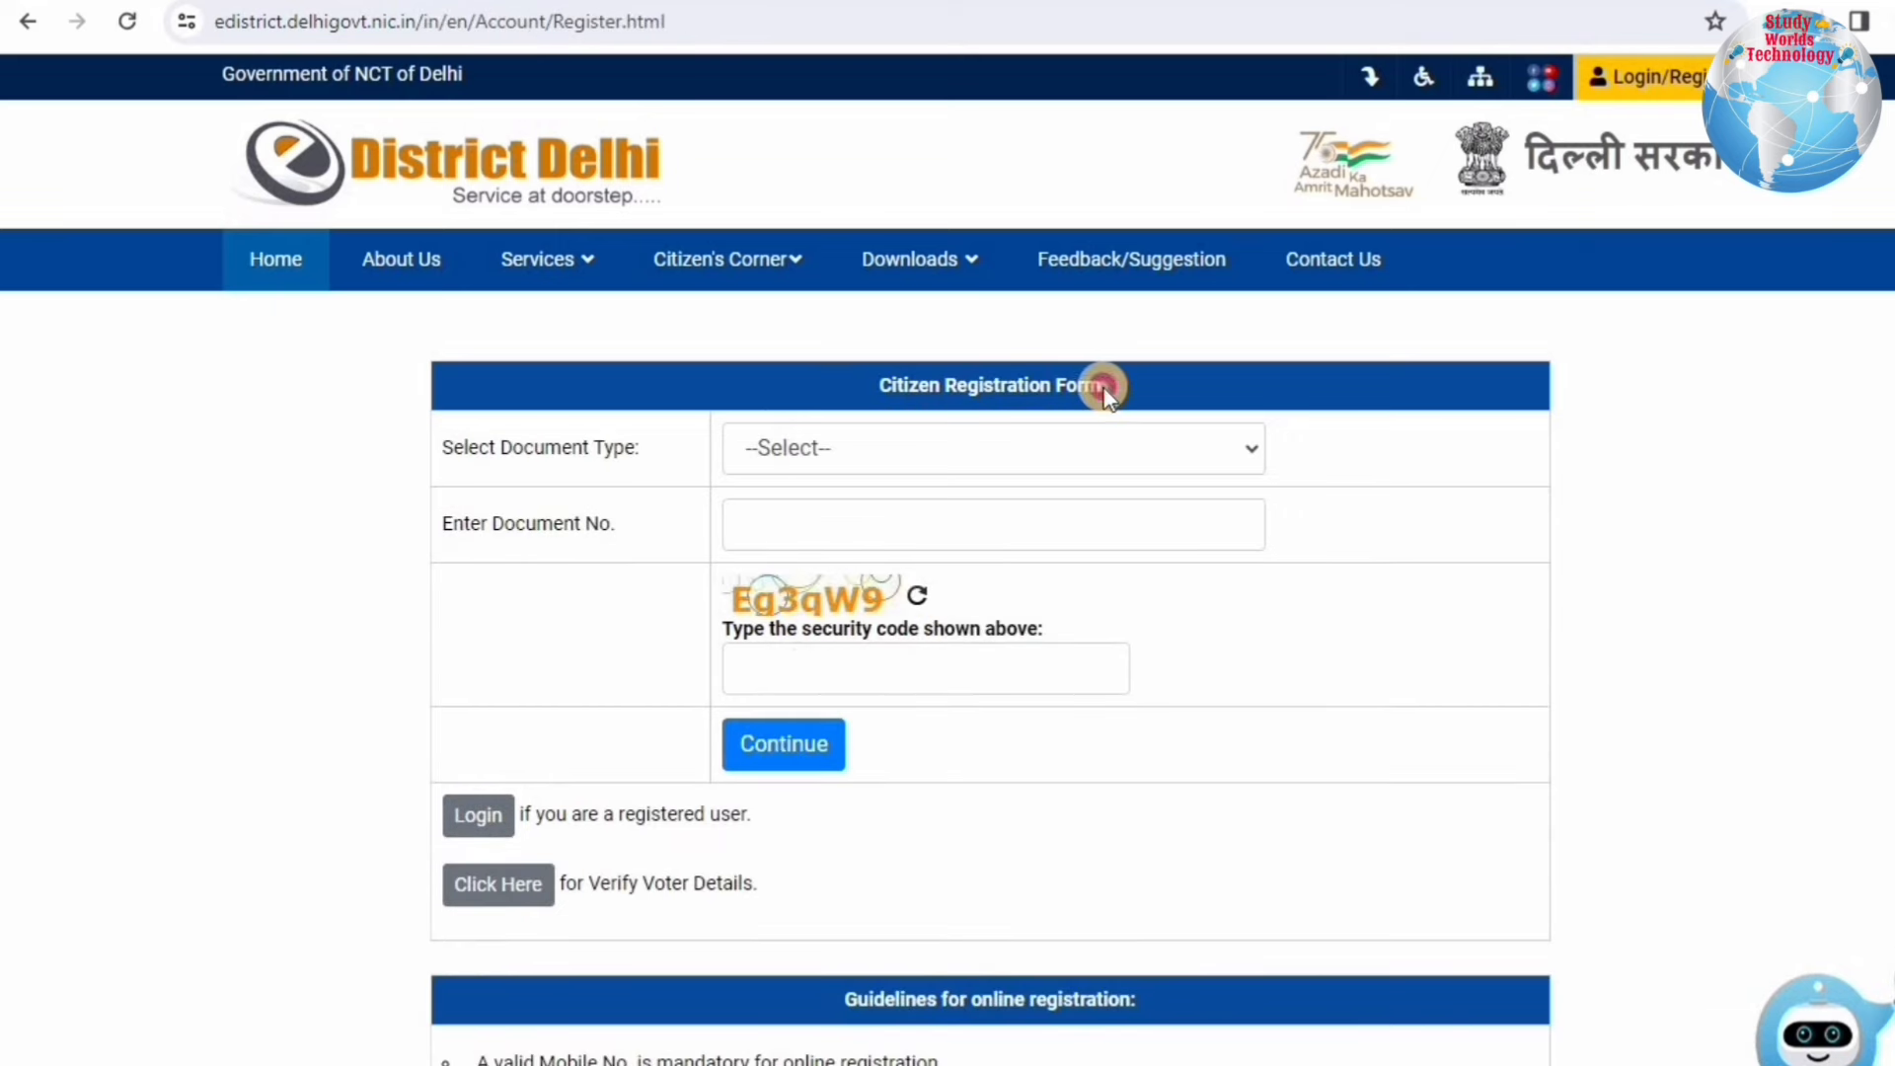
Step: Select Aadhaar Card as the document type in the Citizen Registration Form
{"action": "left_click_drag", "start_coordinate": [478, 443], "coordinate": [910, 447]}
{"action": "left_click", "coordinate": [910, 447]}
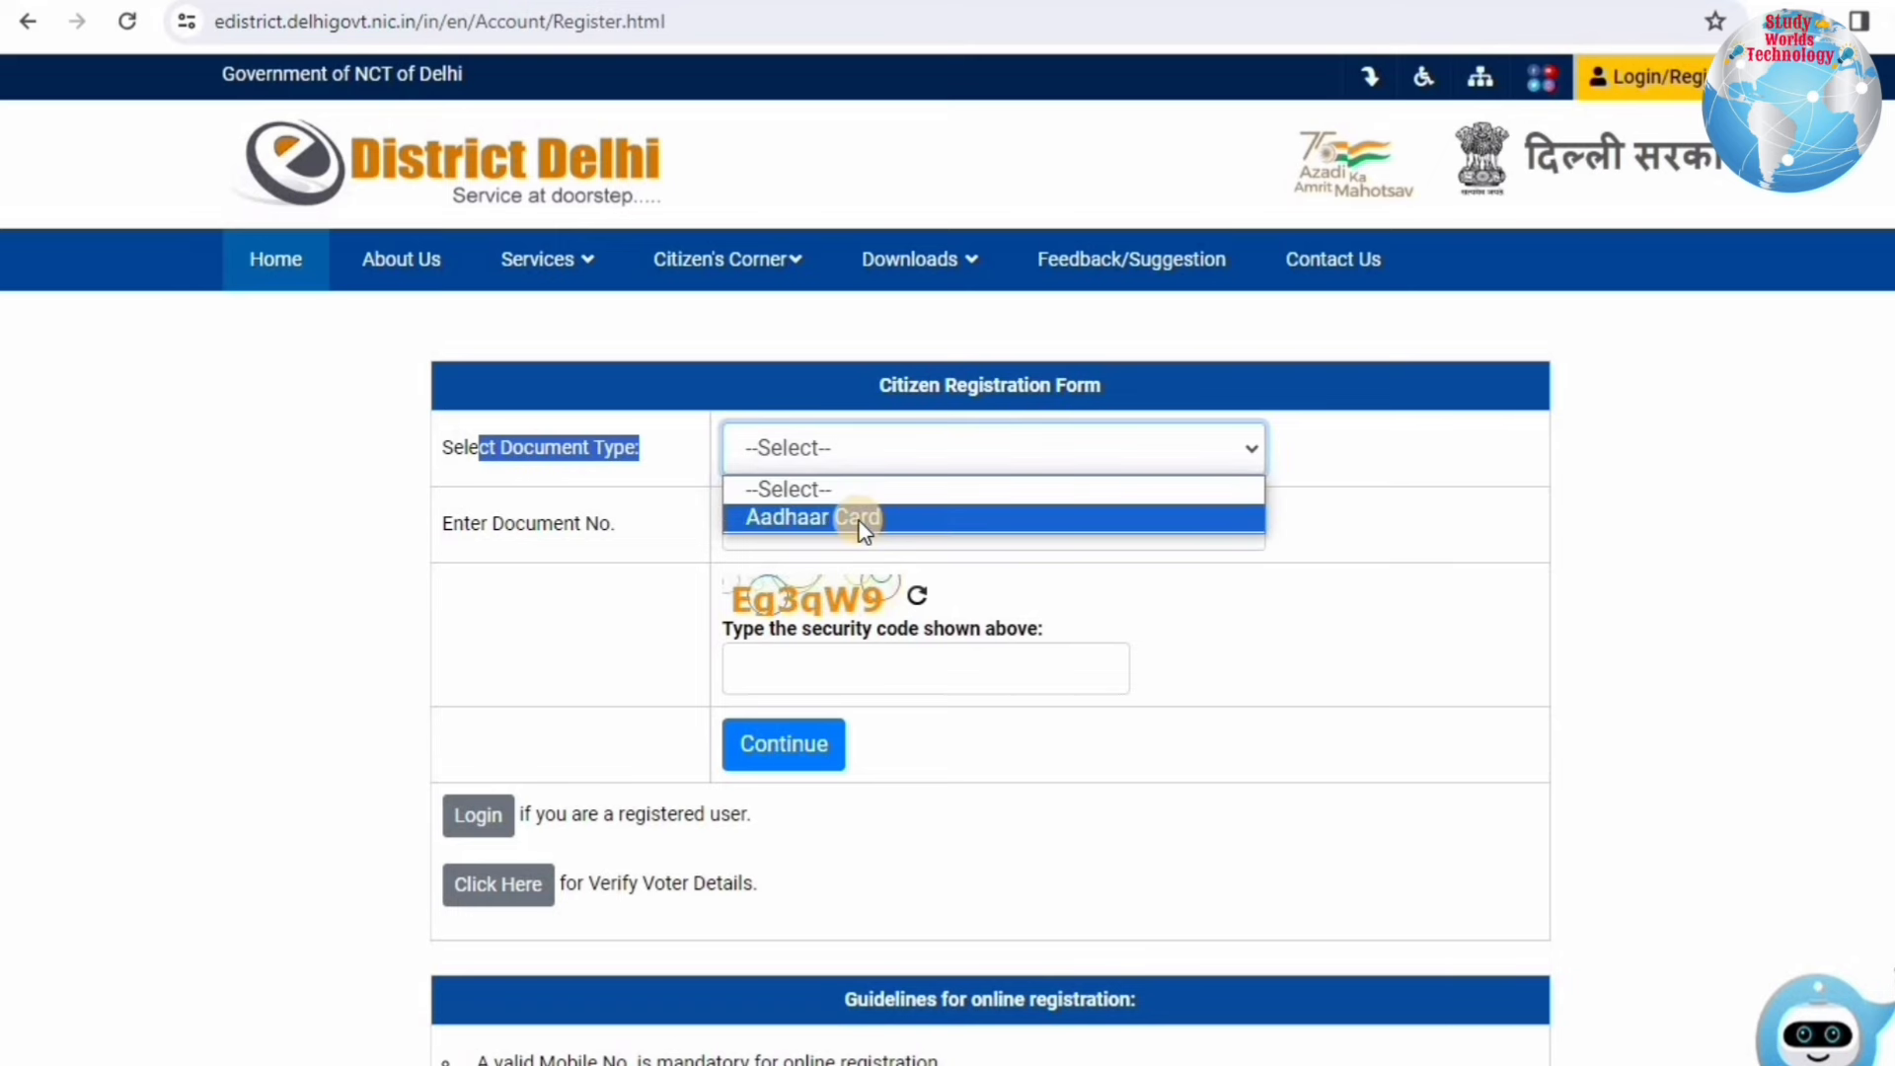
{"action": "left_click", "coordinate": [864, 529]}
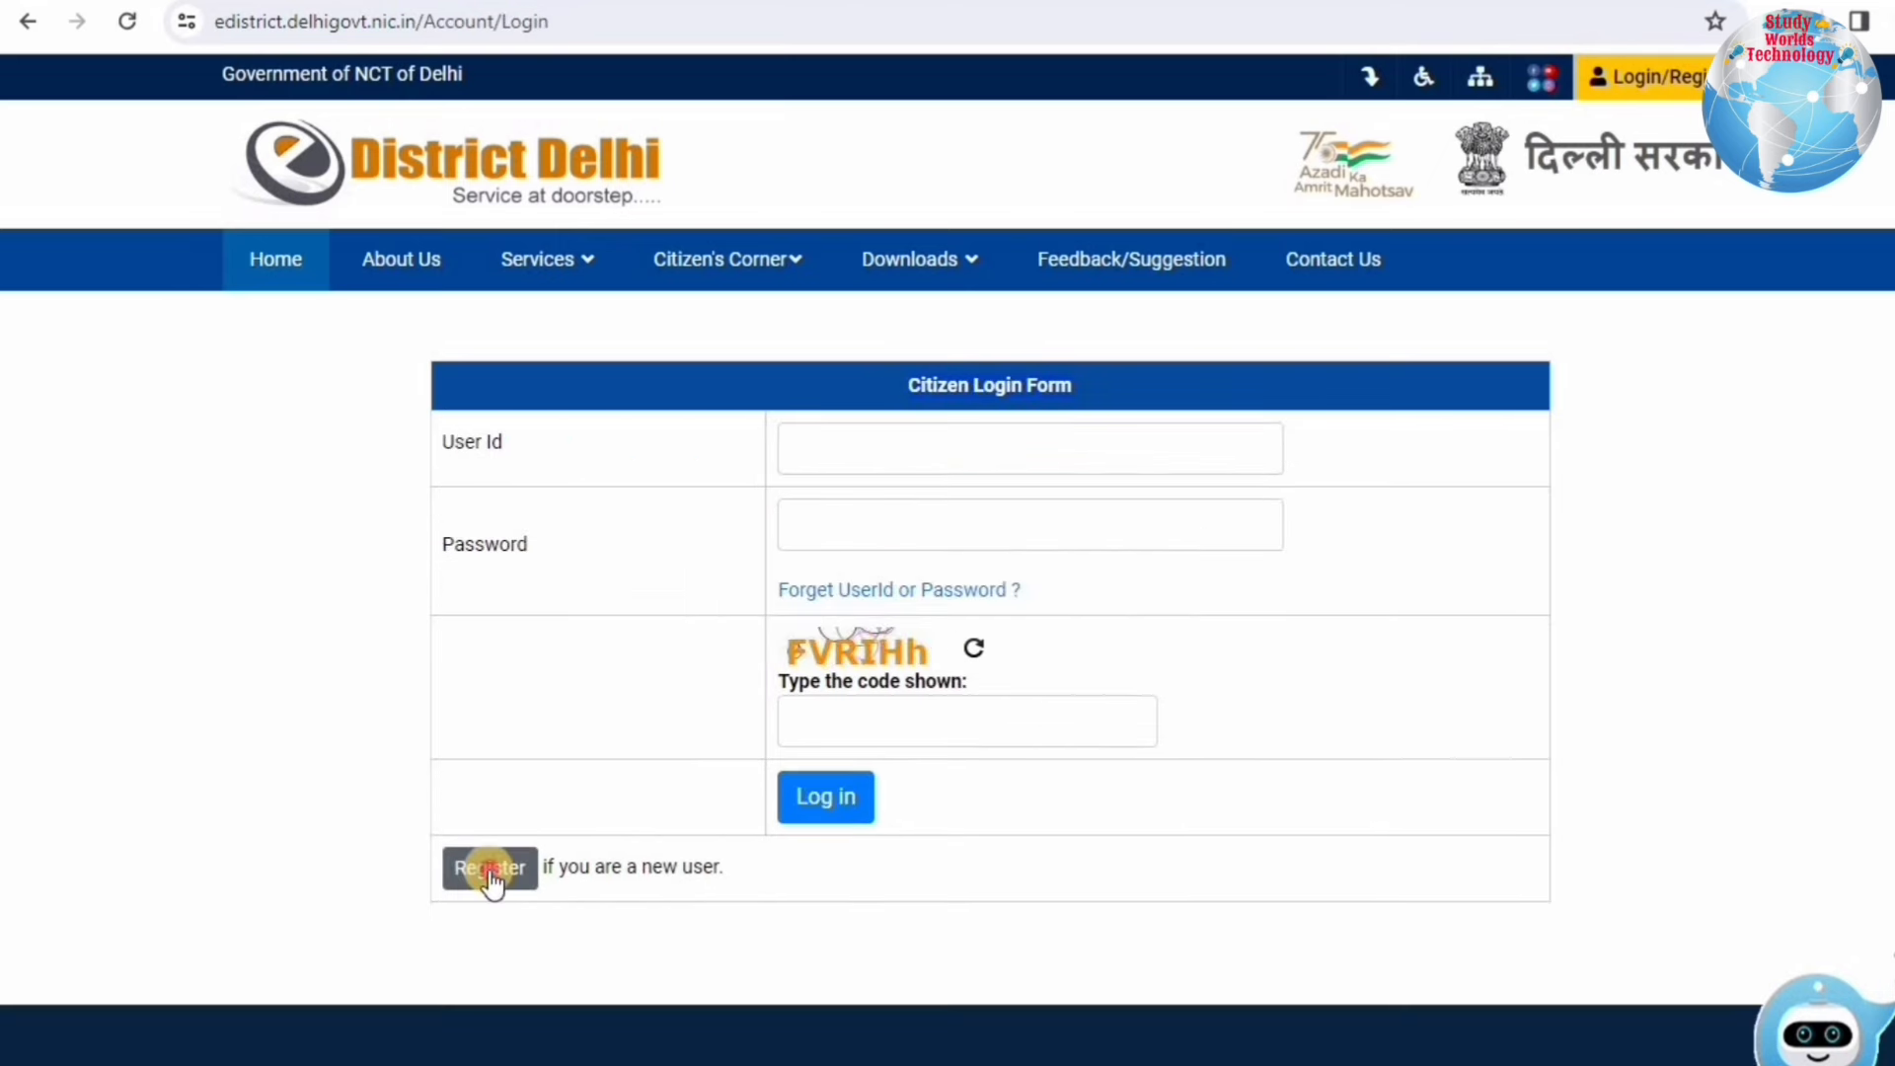
Step: Open the registration form from the login page and submit it with Aadhaar Card as the document type and the Aadhaar consent given
{"action": "left_click", "coordinate": [490, 873]}
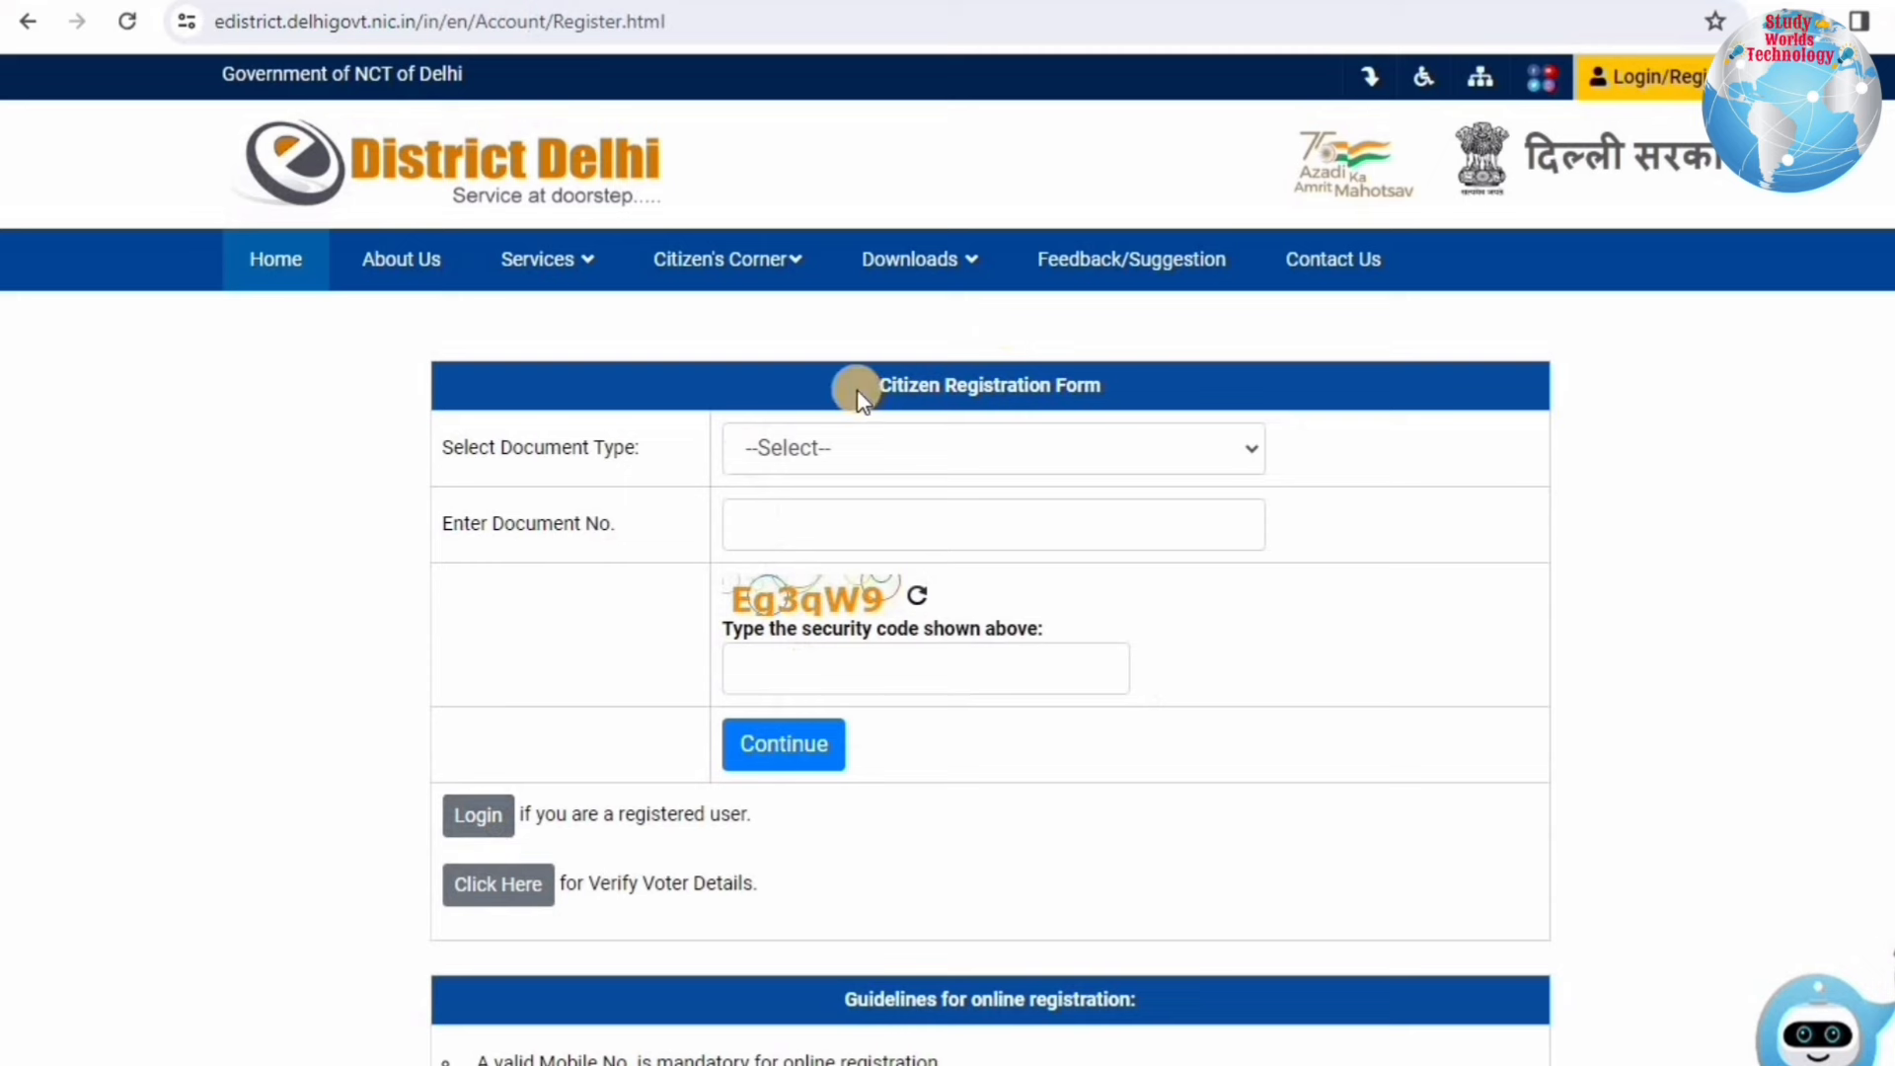
{"action": "left_click_drag", "start_coordinate": [875, 385], "coordinate": [1105, 392]}
{"action": "left_click_drag", "start_coordinate": [478, 447], "coordinate": [924, 464]}
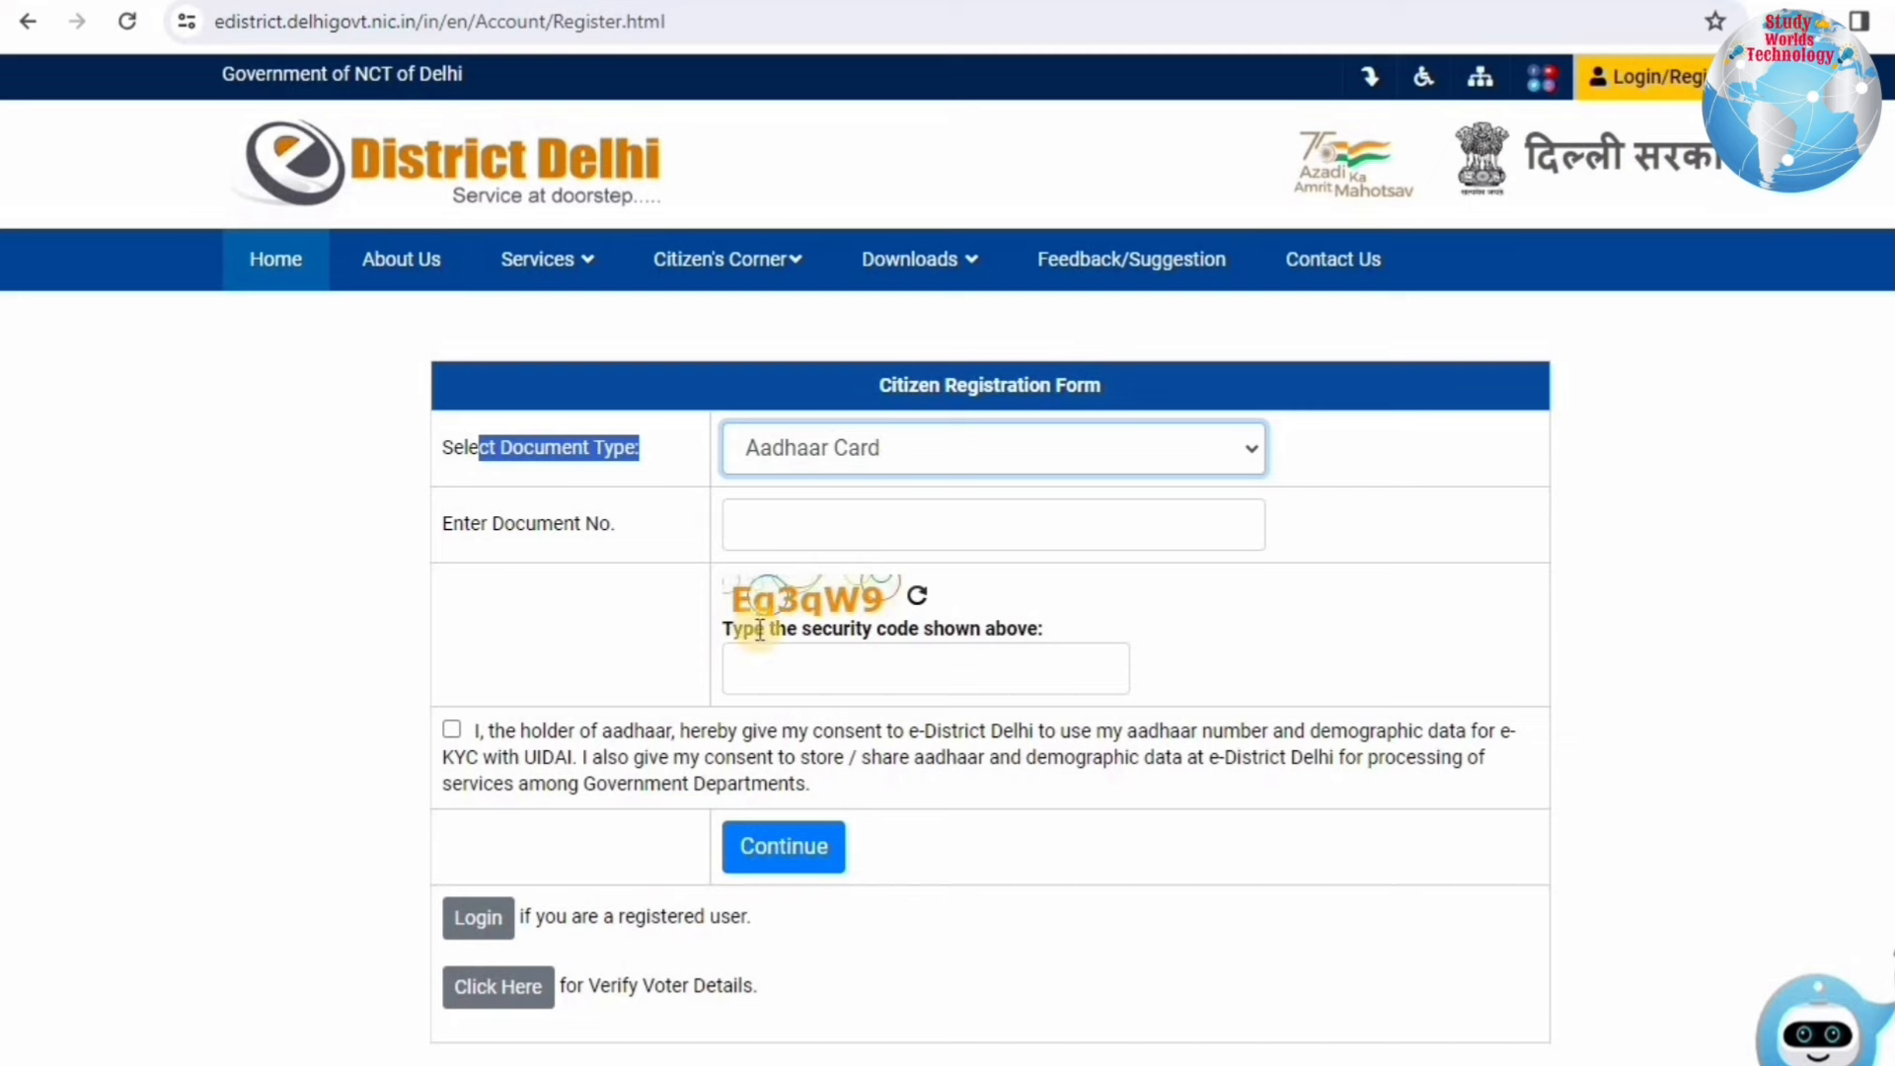
{"action": "left_click", "coordinate": [453, 731]}
{"action": "left_click", "coordinate": [760, 852]}
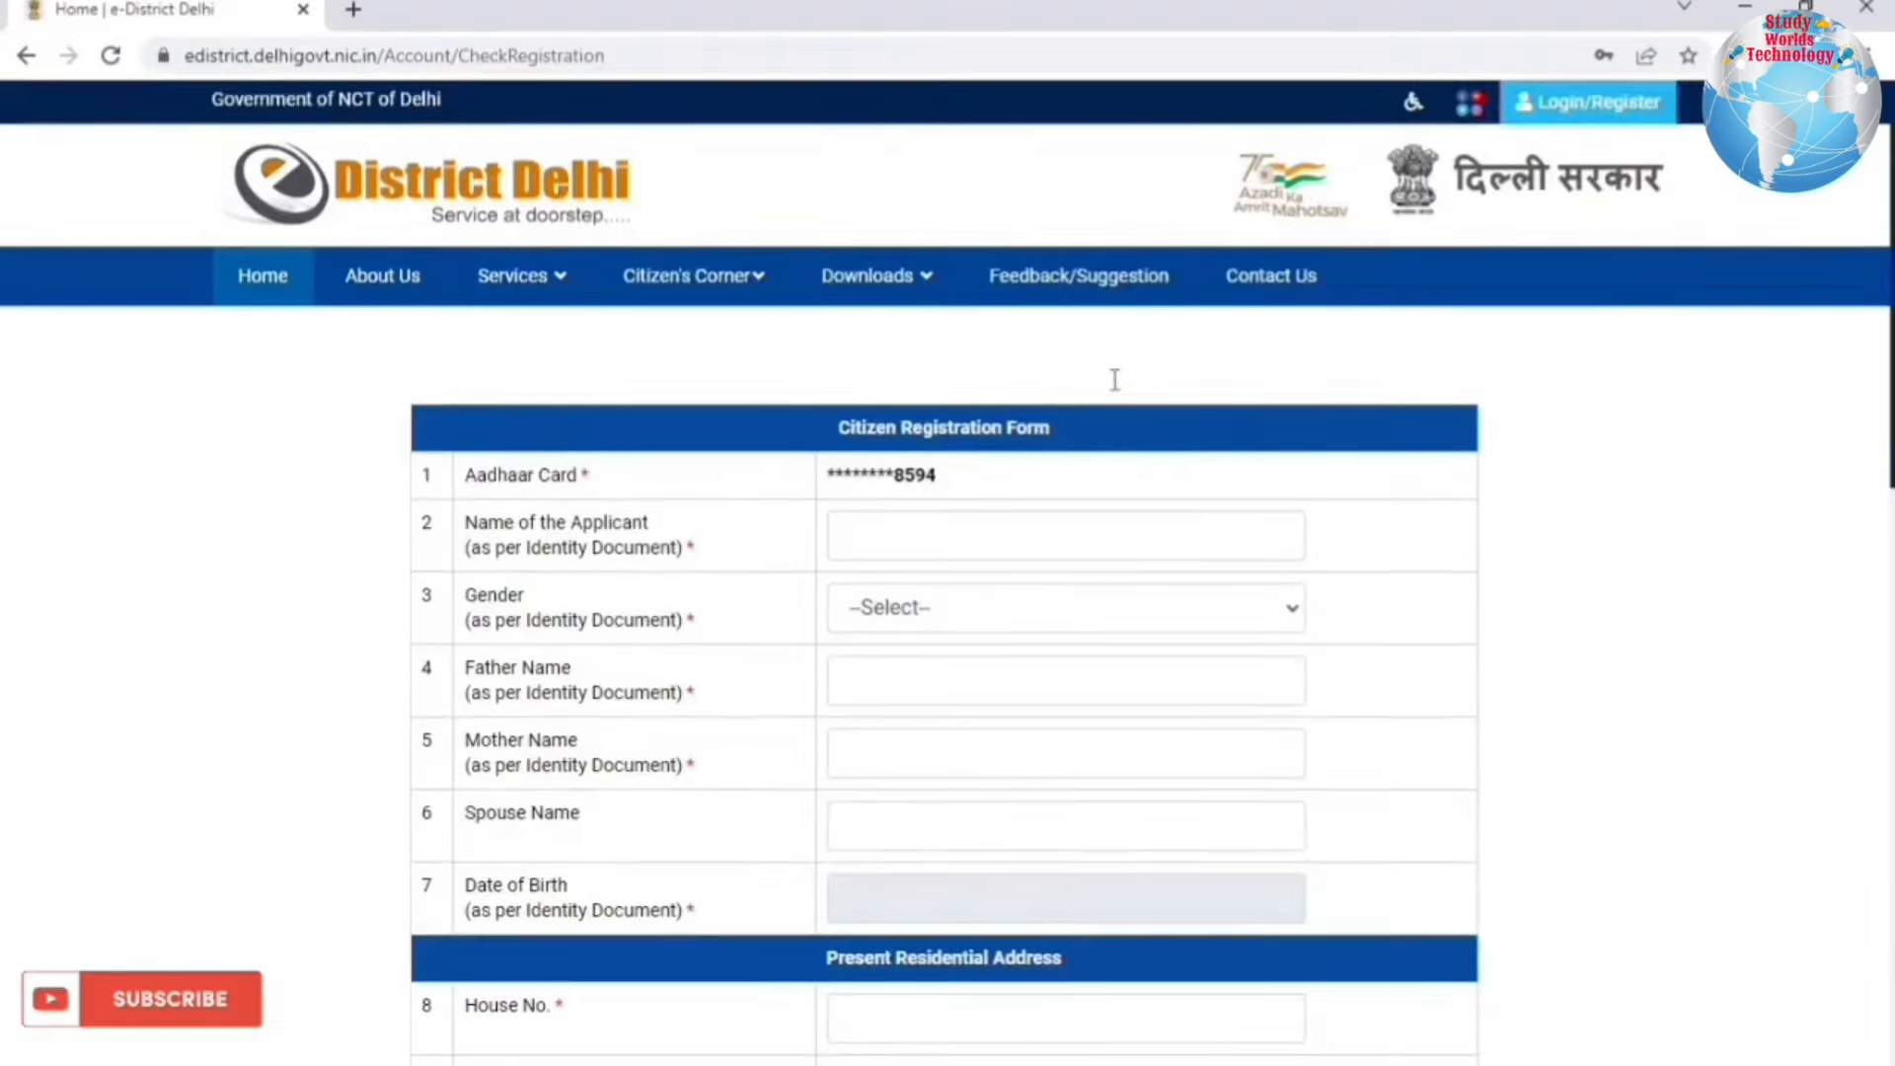
Step: Examine the fields of the detailed Citizen Registration Form, from the Aadhaar number and applicant name through the address section
{"action": "scroll", "coordinate": [1125, 381], "scroll_direction": "down", "scroll_amount": 4}
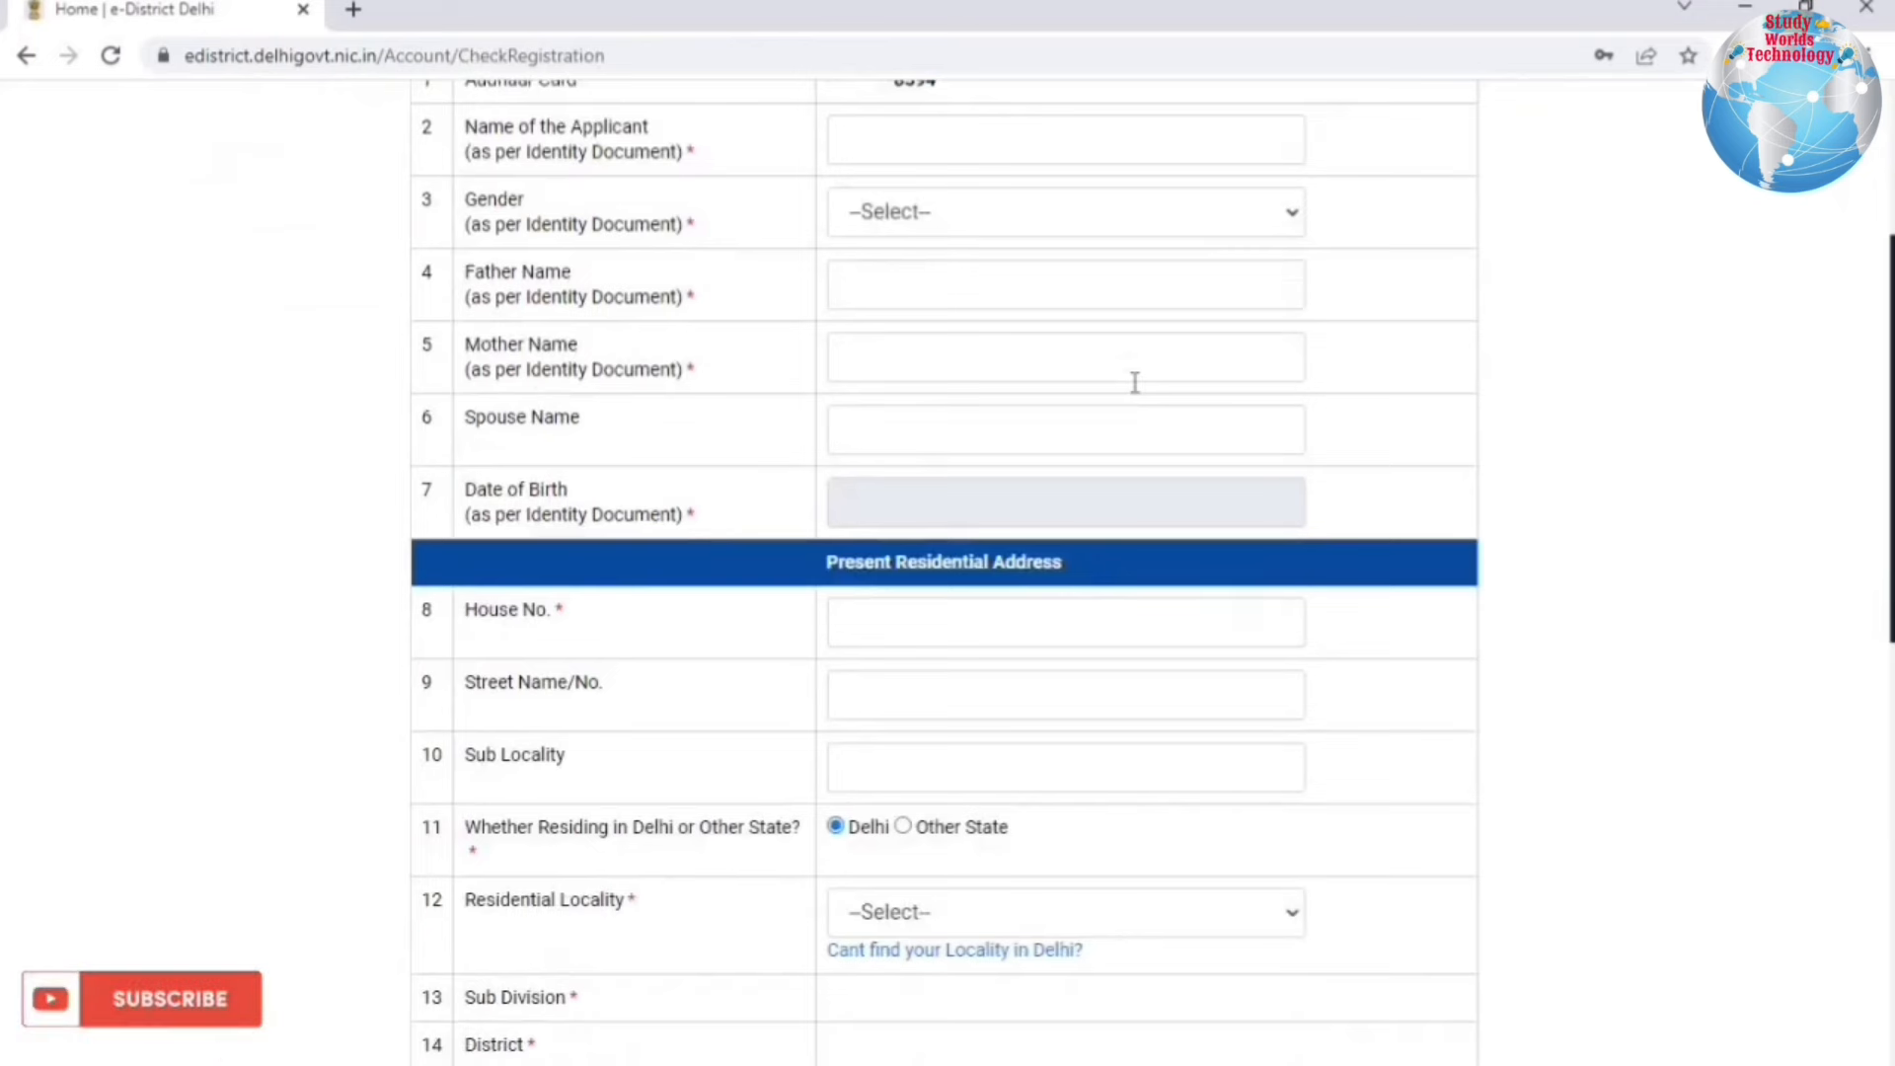
{"action": "scroll", "coordinate": [812, 305], "scroll_direction": "up", "scroll_amount": 2}
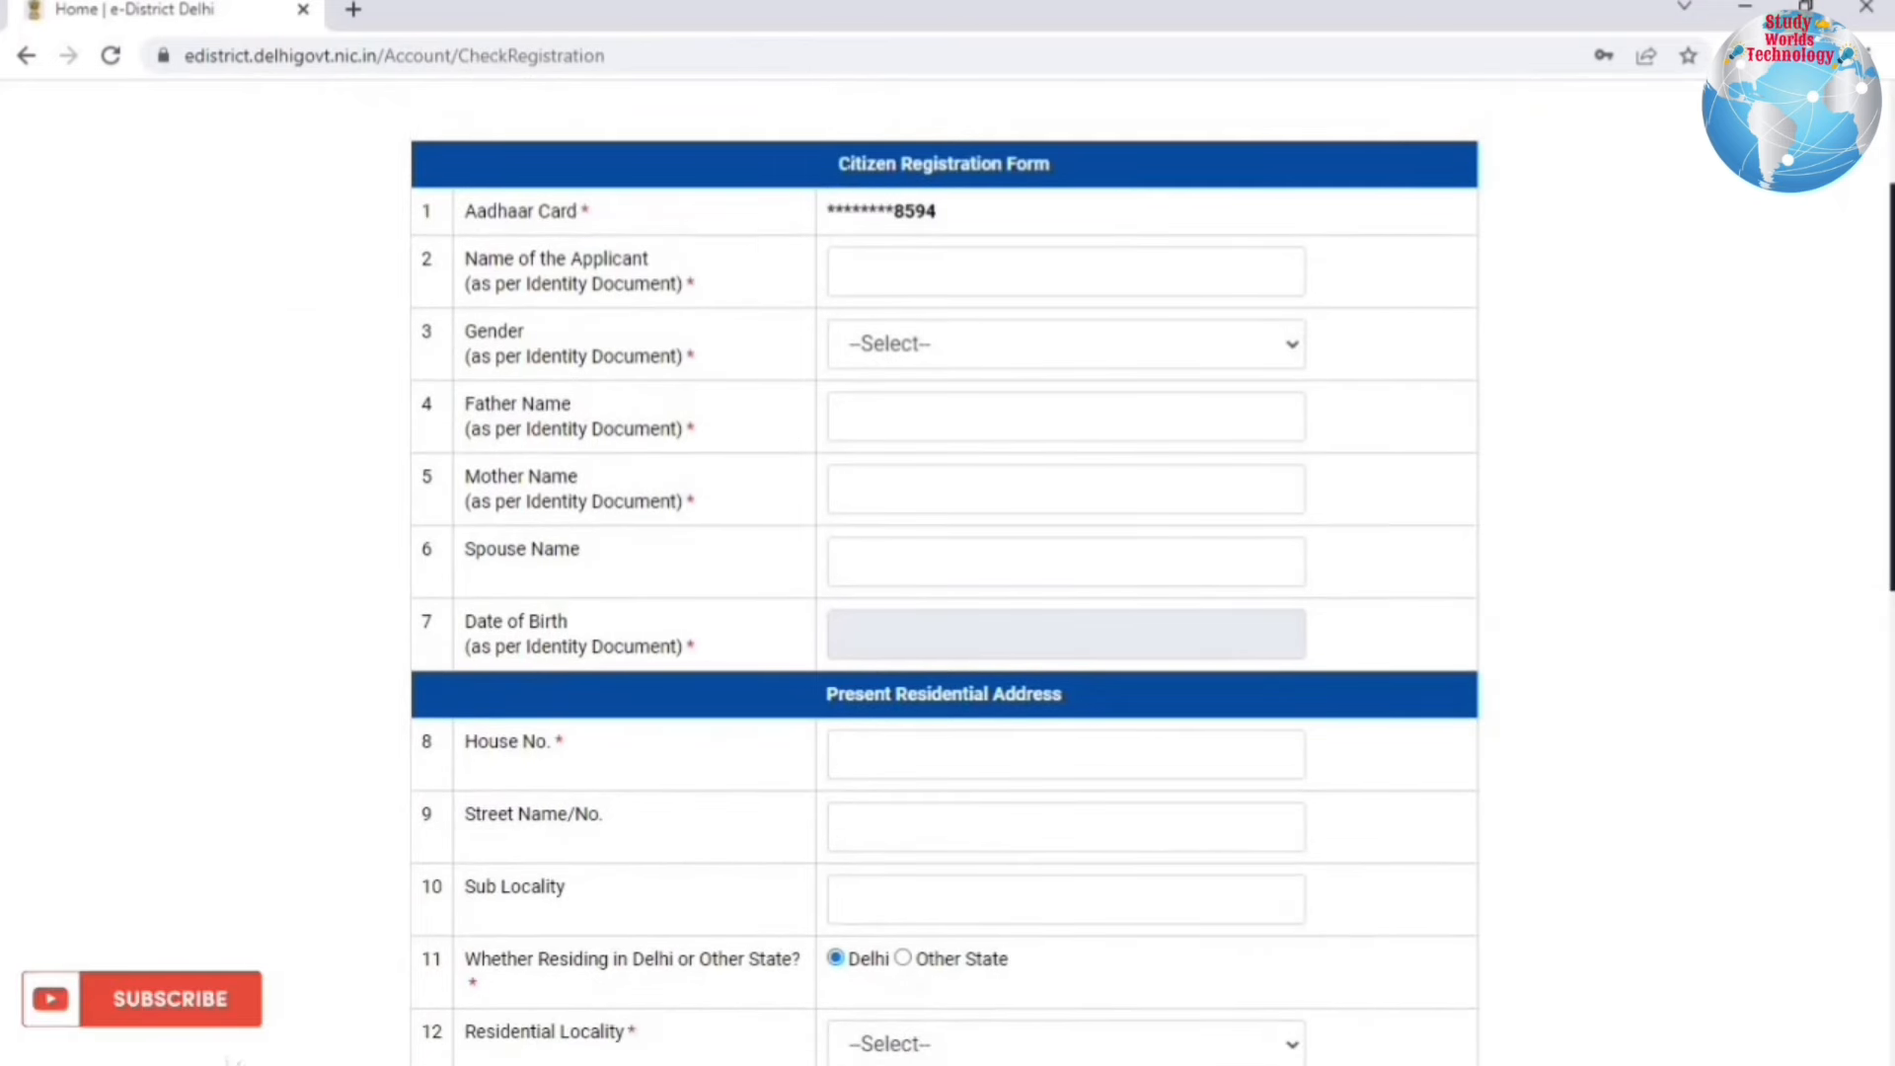
{"action": "left_click_drag", "start_coordinate": [1087, 177], "coordinate": [687, 180]}
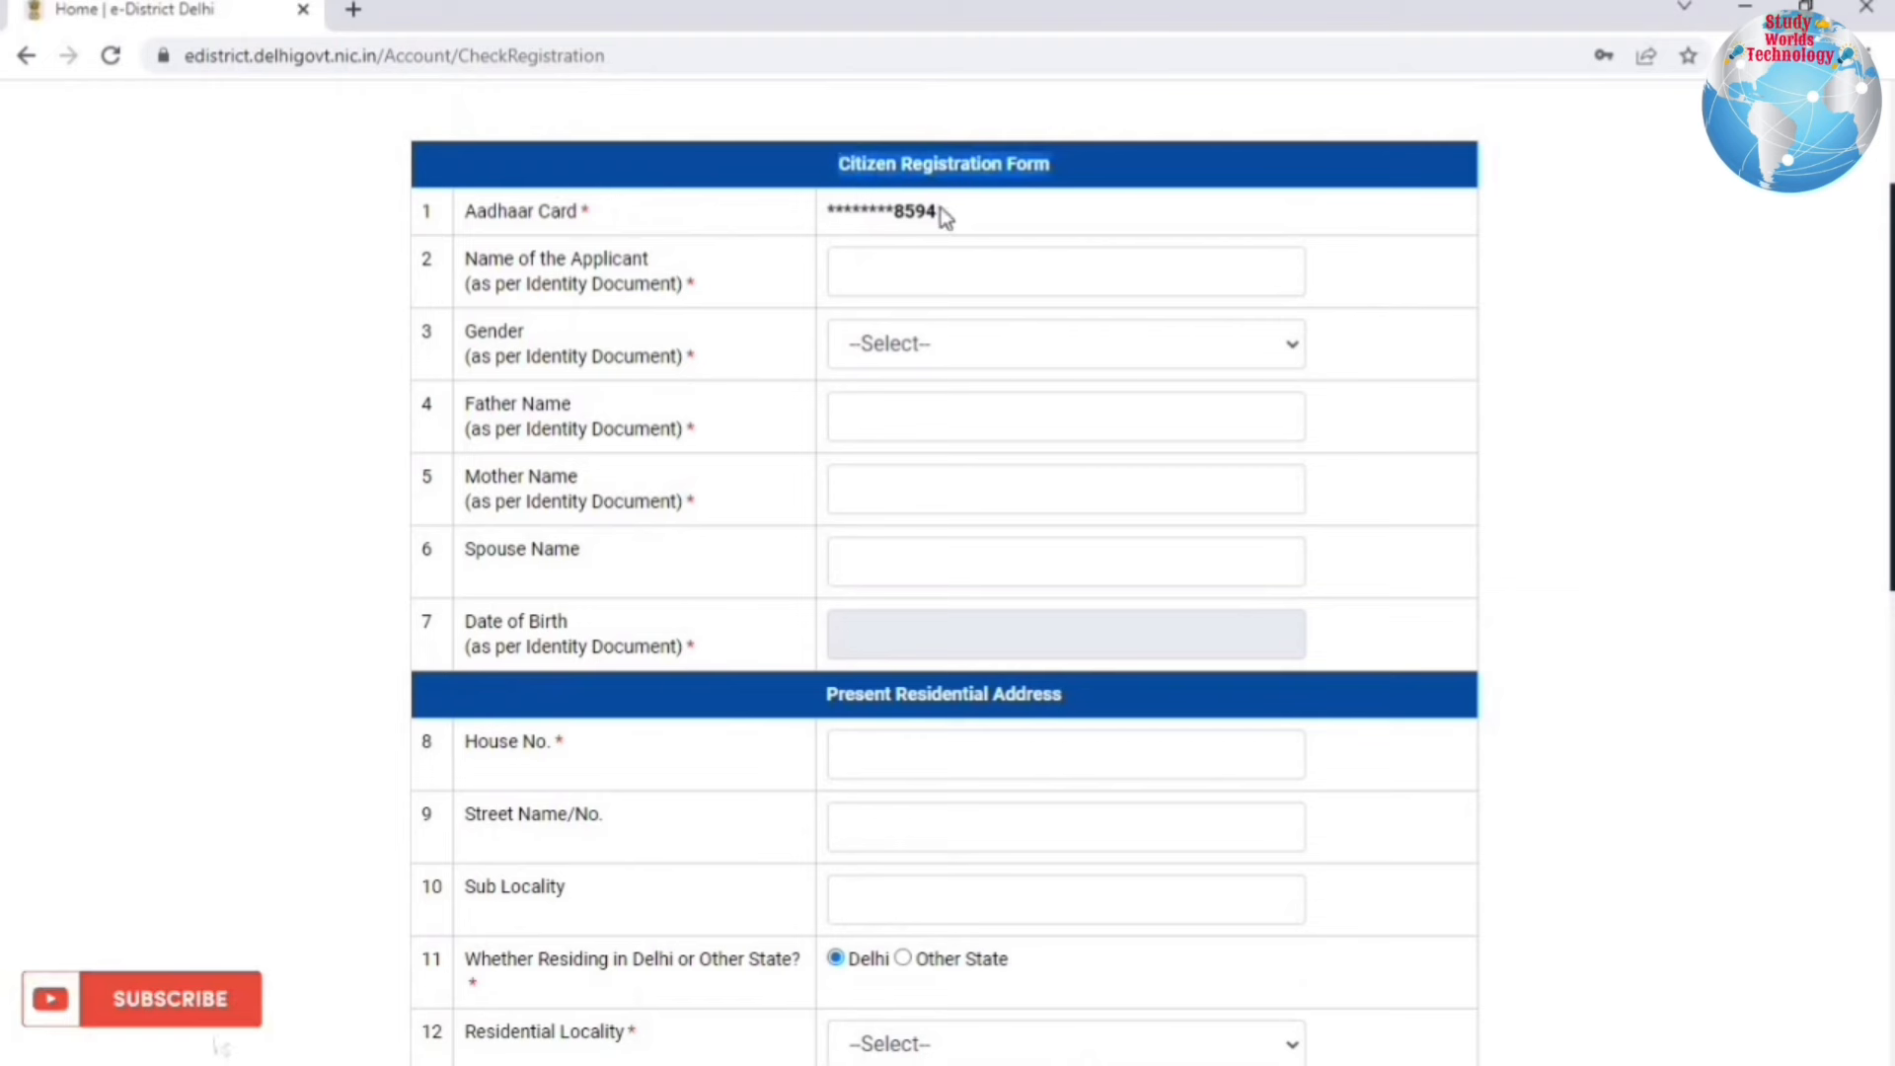
{"action": "left_click_drag", "start_coordinate": [939, 210], "coordinate": [596, 276]}
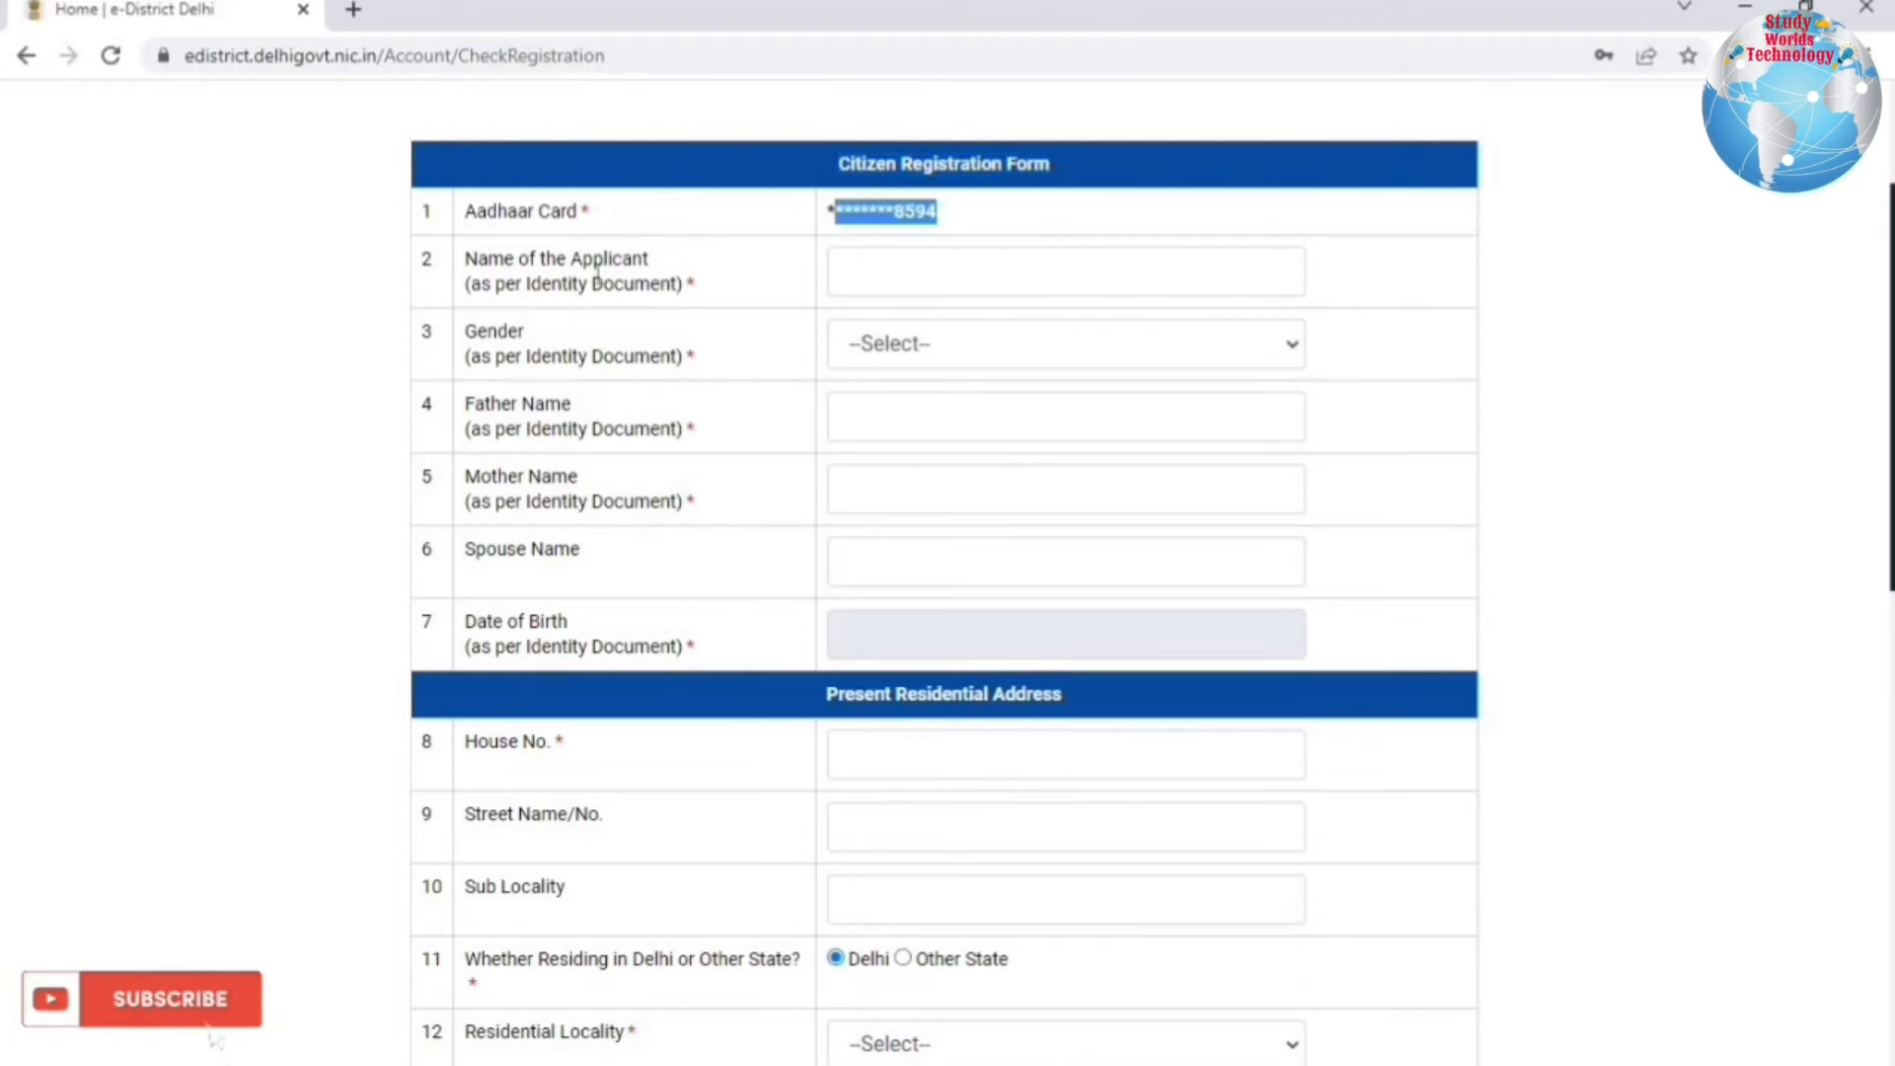
{"action": "left_click", "coordinate": [955, 274]}
{"action": "scroll", "coordinate": [933, 741], "scroll_direction": "down", "scroll_amount": 2}
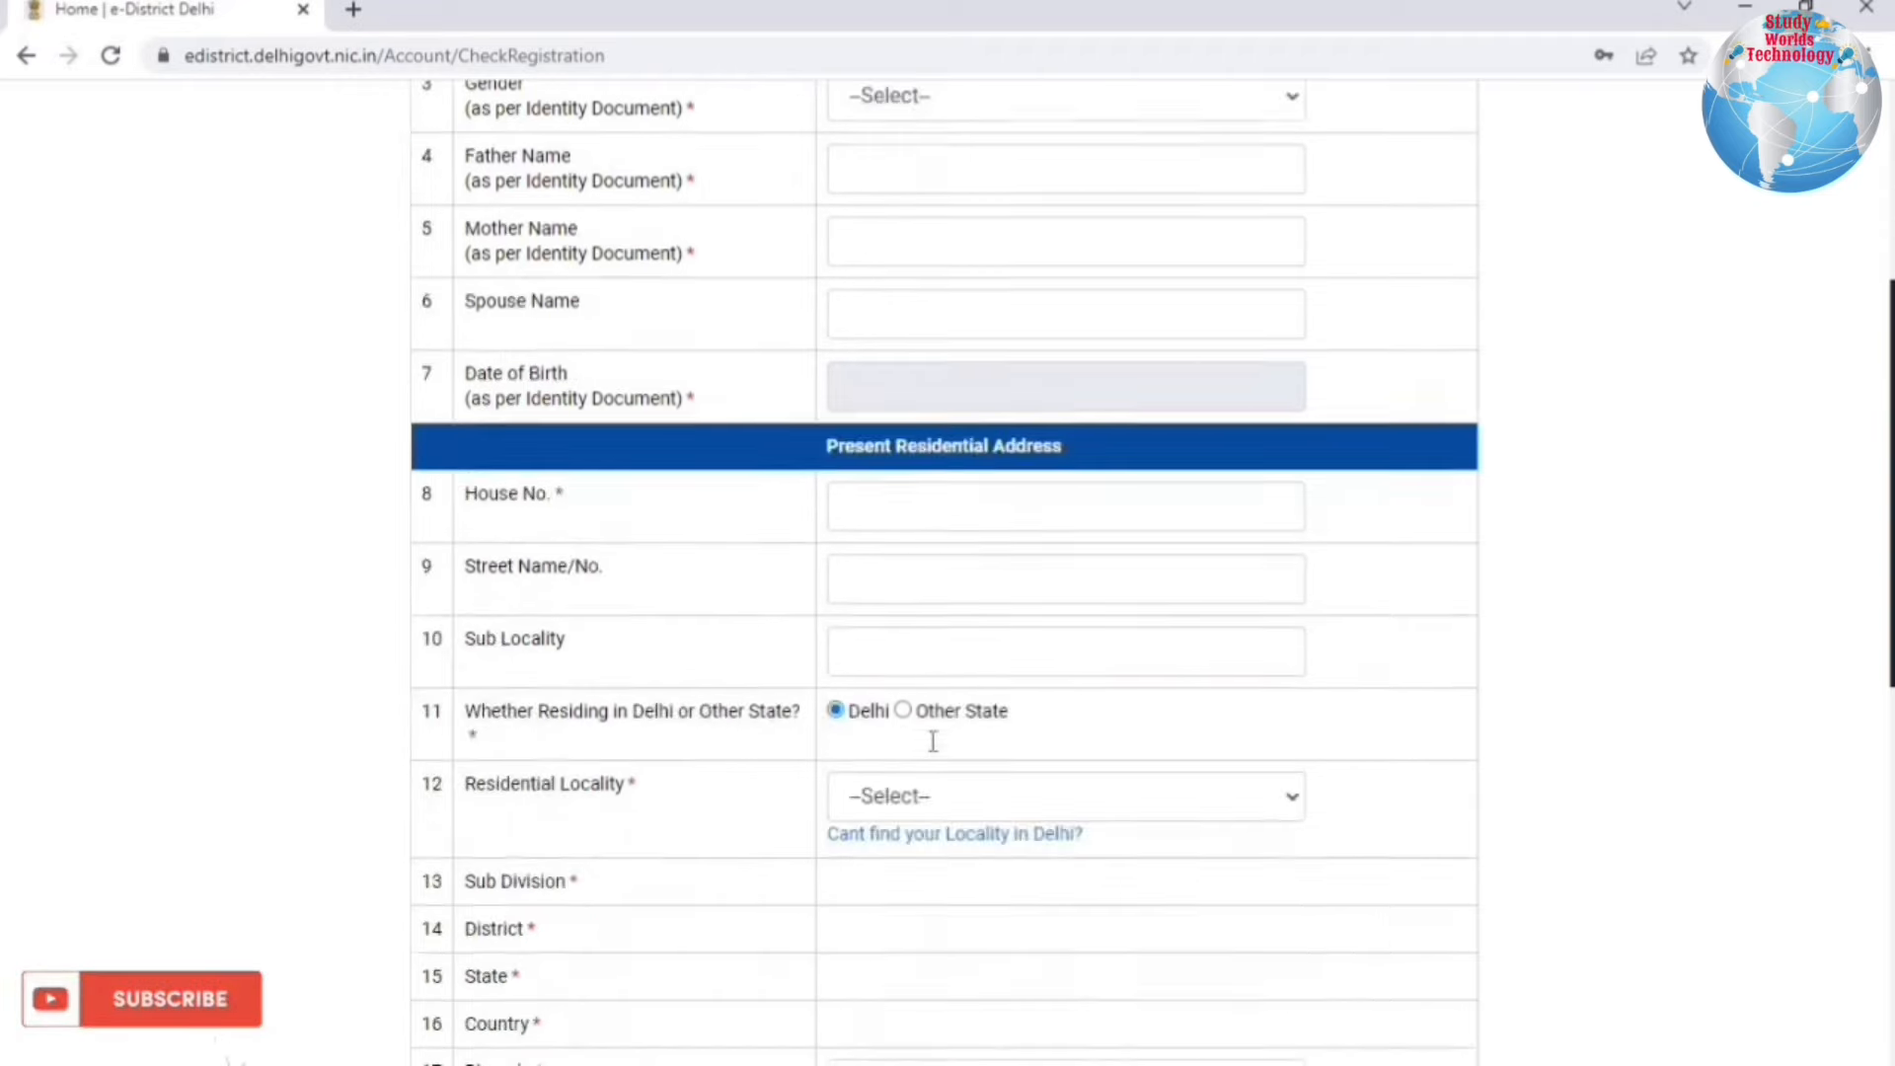
{"action": "scroll", "coordinate": [932, 741], "scroll_direction": "down", "scroll_amount": 6}
{"action": "scroll", "coordinate": [933, 741], "scroll_direction": "up", "scroll_amount": 9}
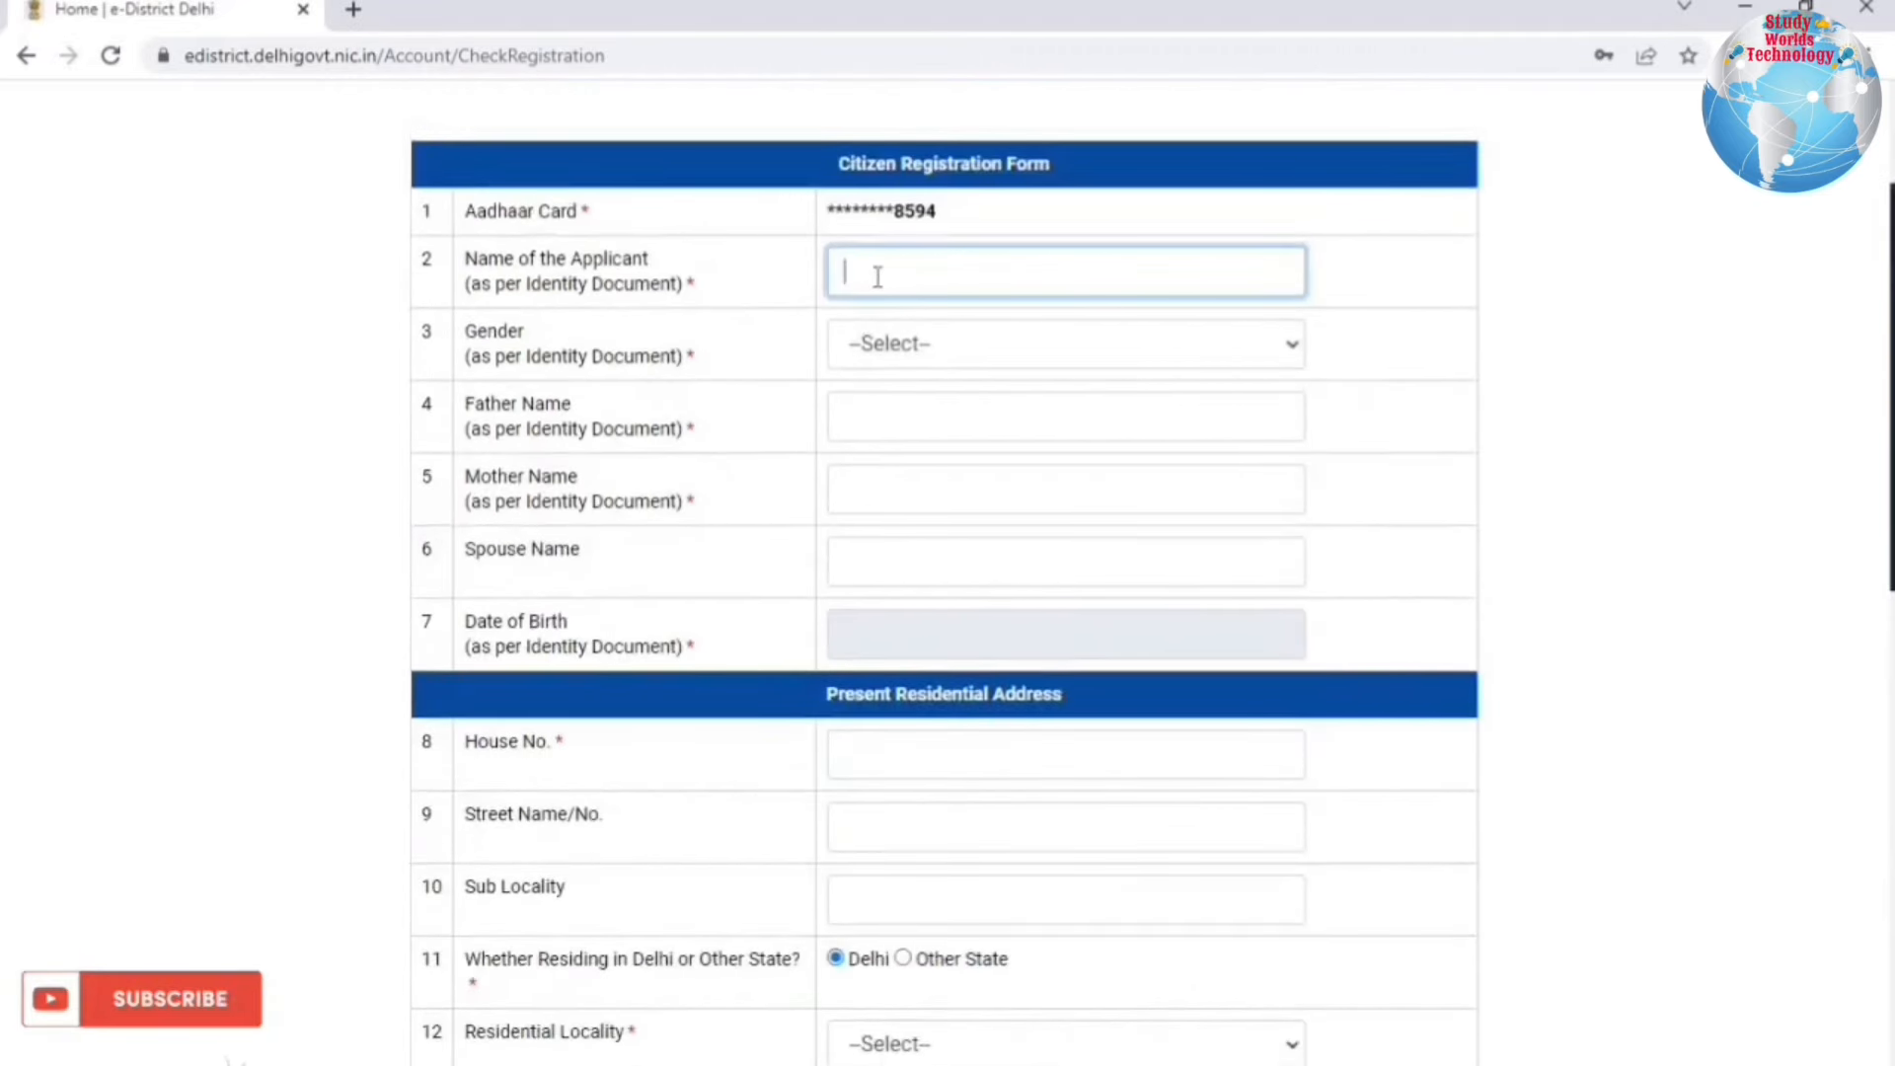
Step: Set the applicant's gender to Male and go through the parent name and date of birth fields, leaving them blank
{"action": "left_click", "coordinate": [906, 348]}
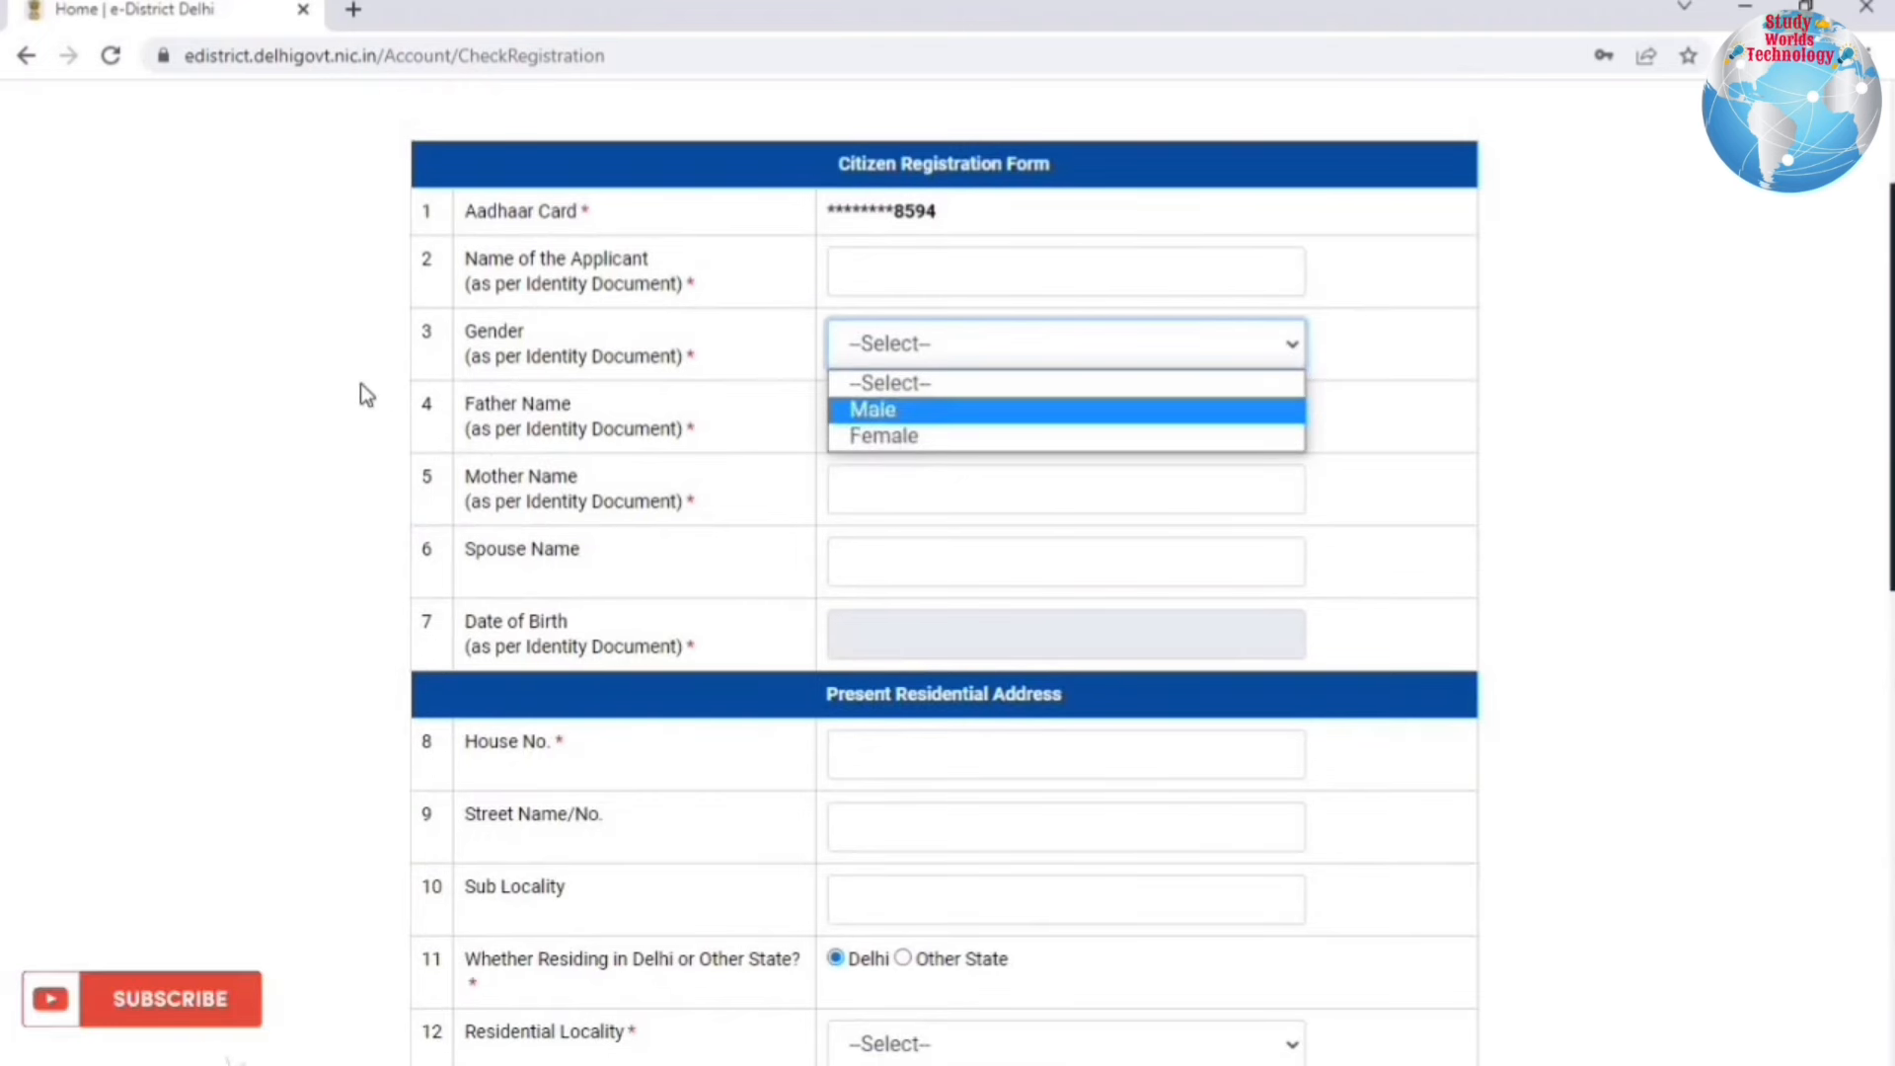
{"action": "key", "text": "Return"}
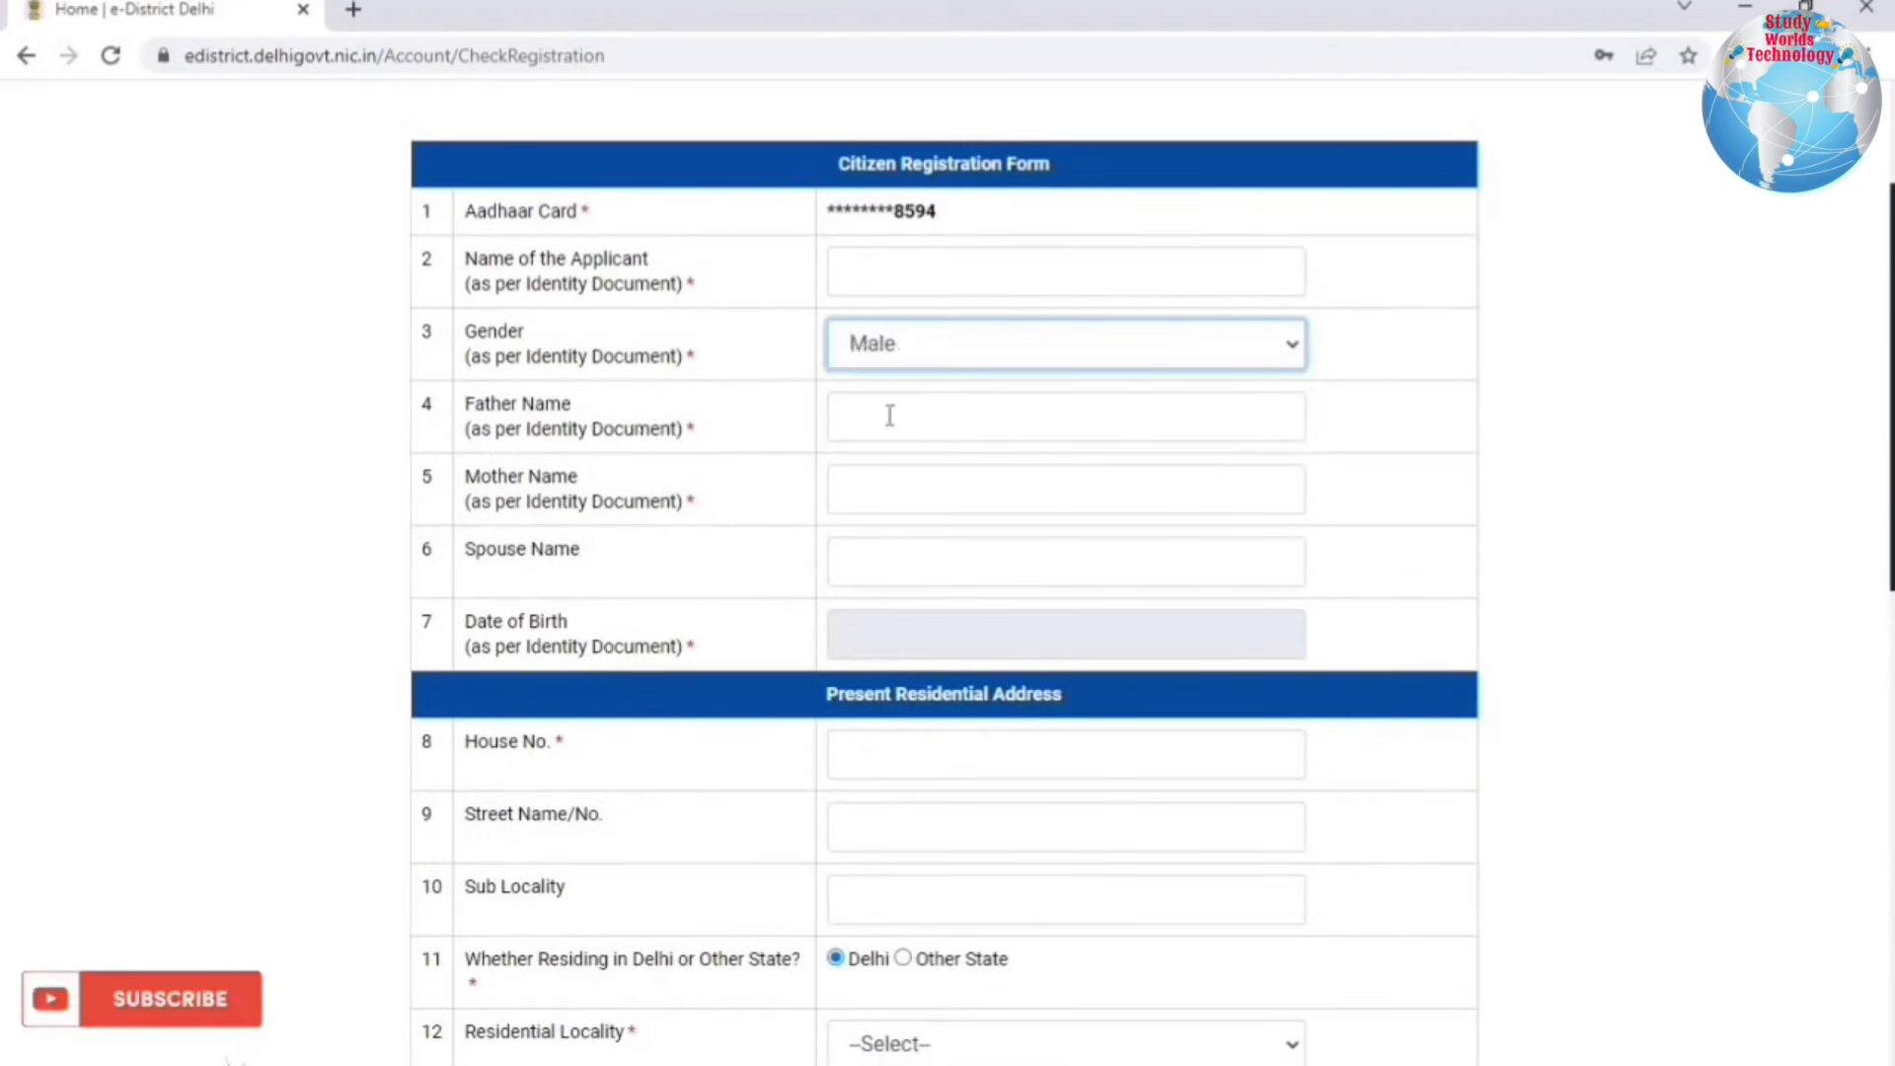
{"action": "key", "text": "Tab"}
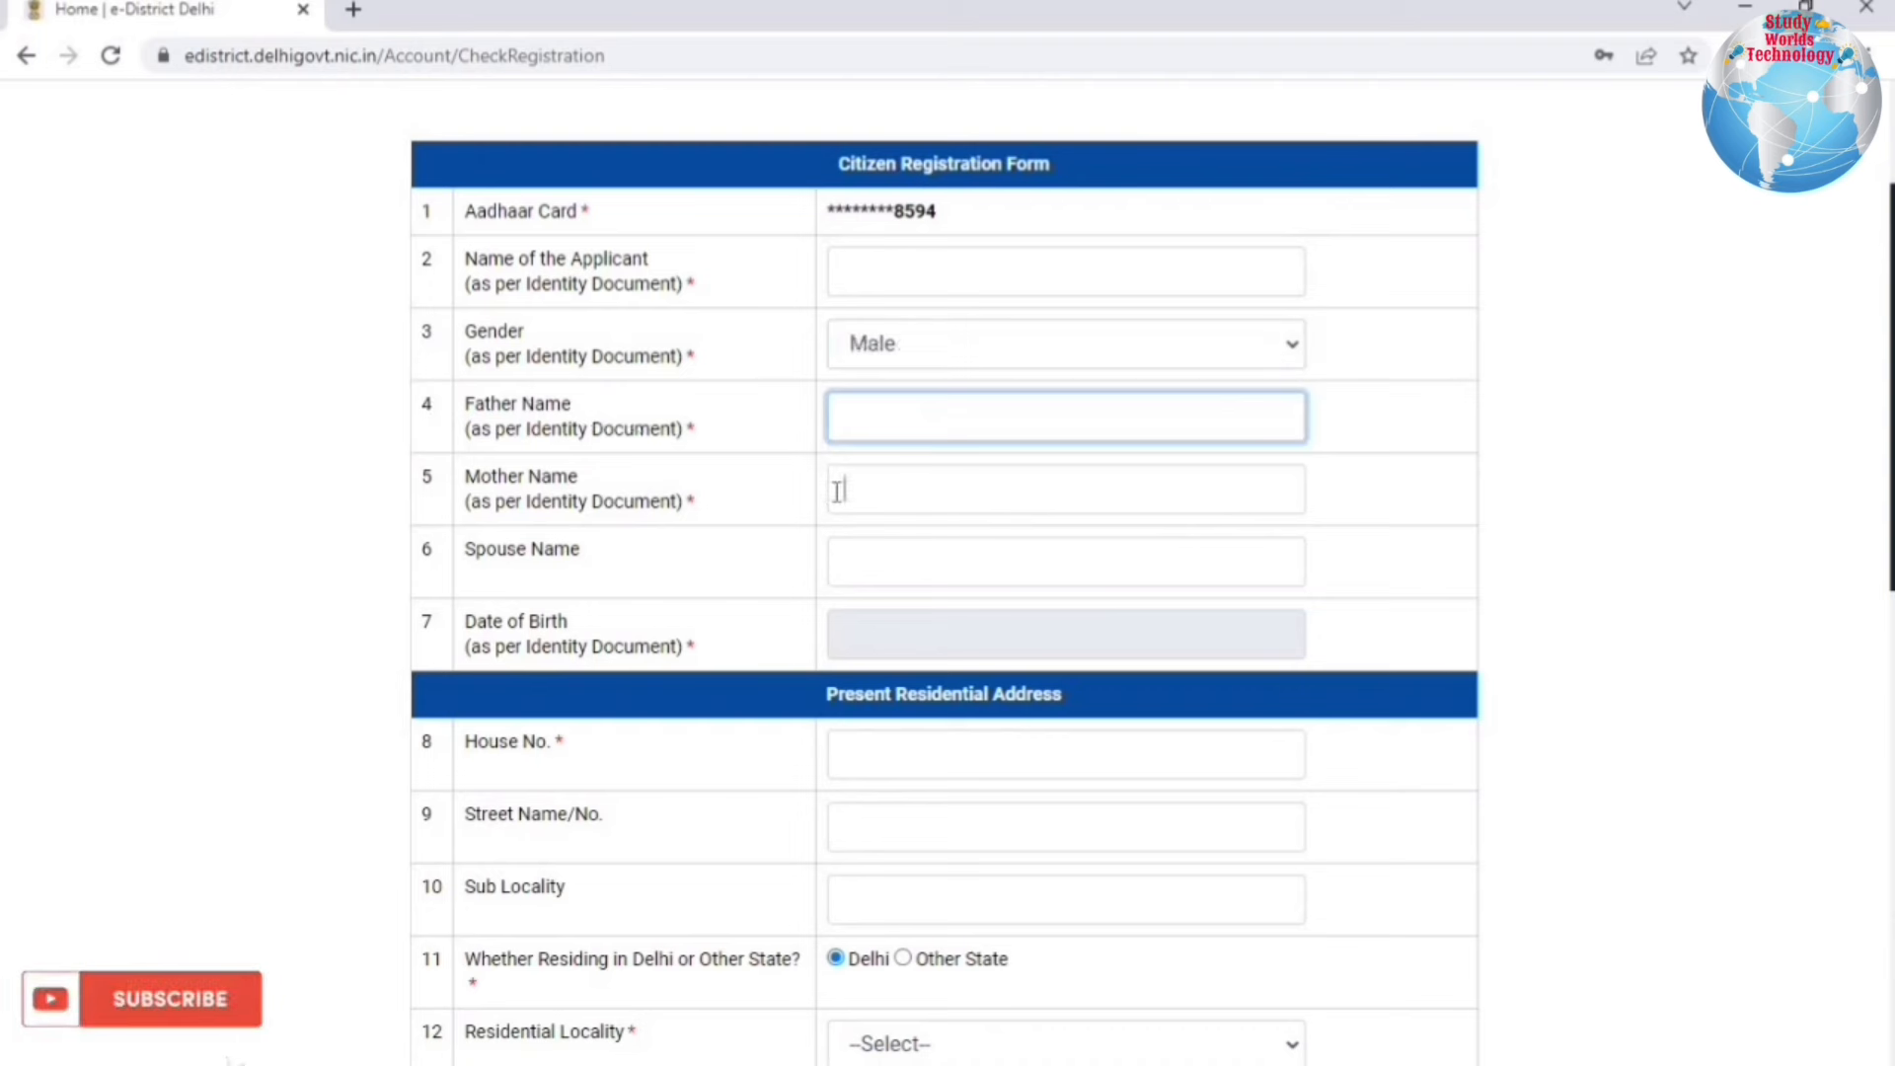
{"action": "left_click", "coordinate": [838, 494]}
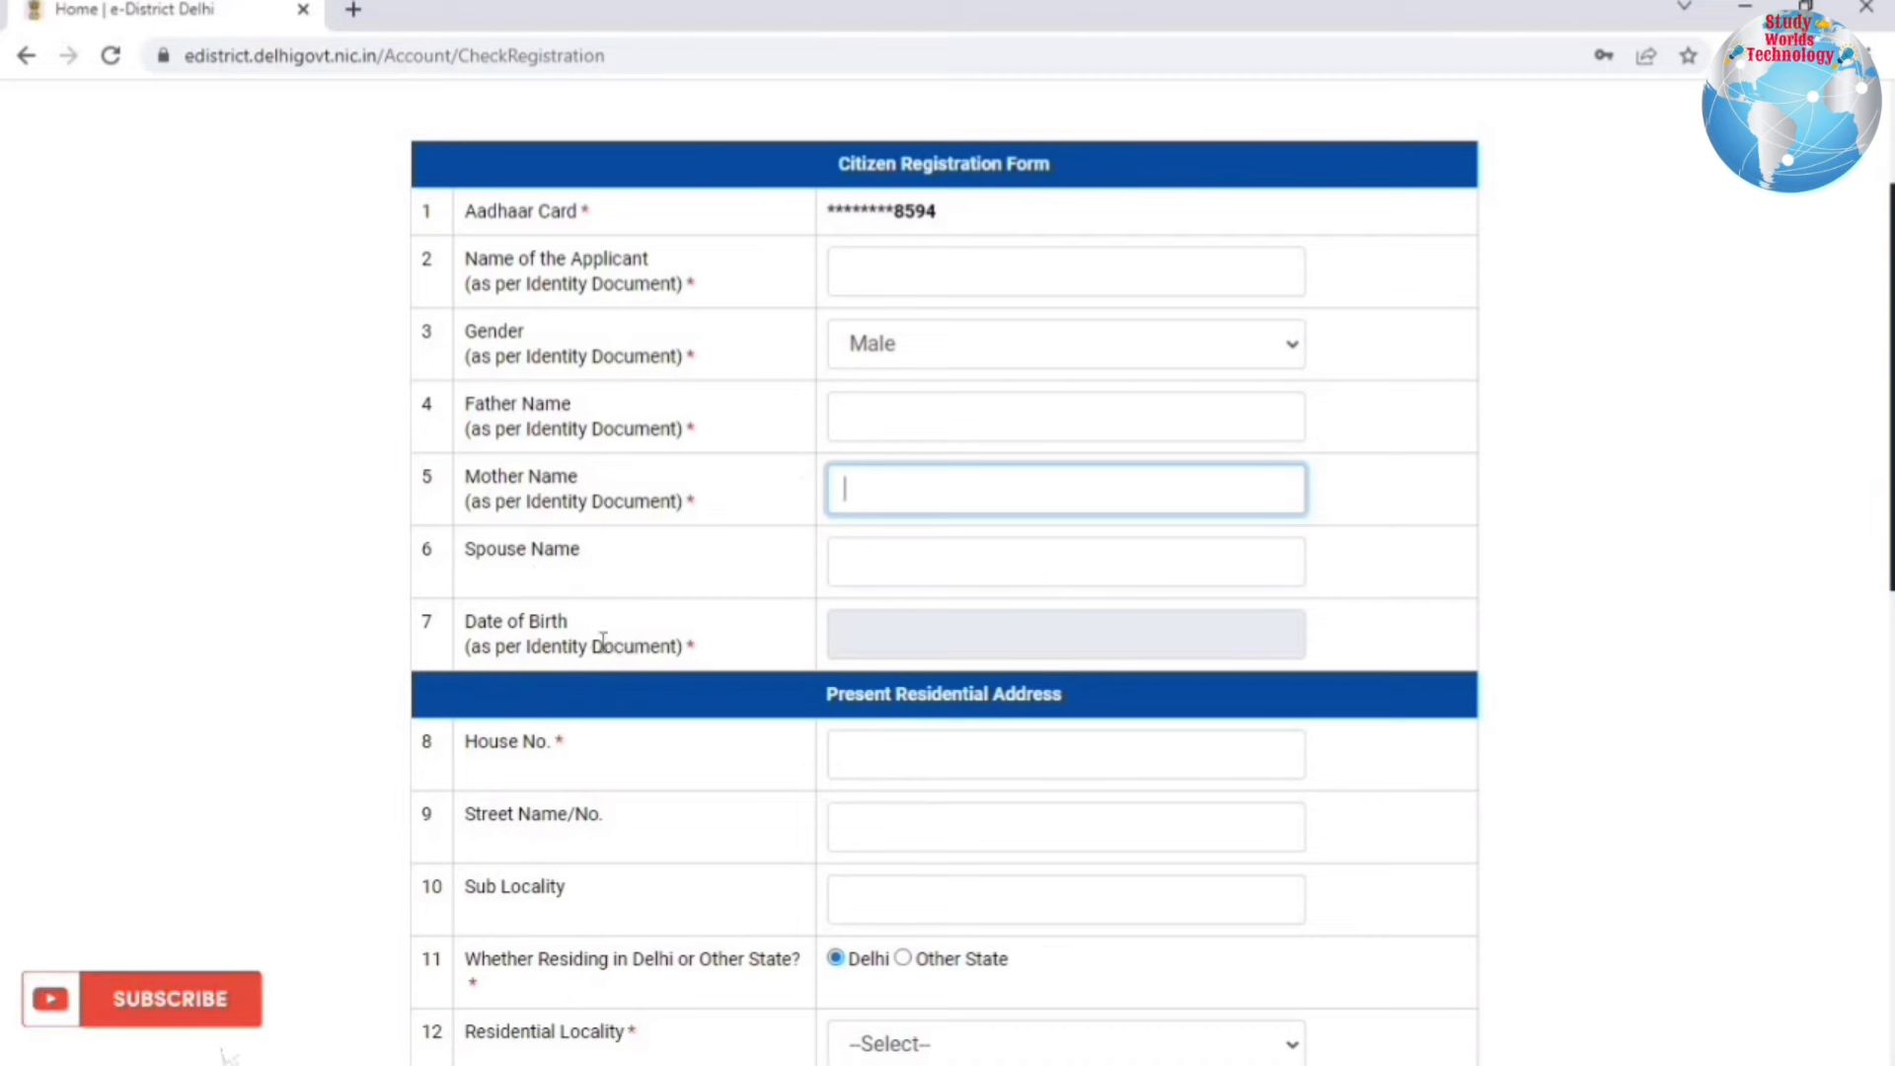
{"action": "left_click", "coordinate": [913, 642]}
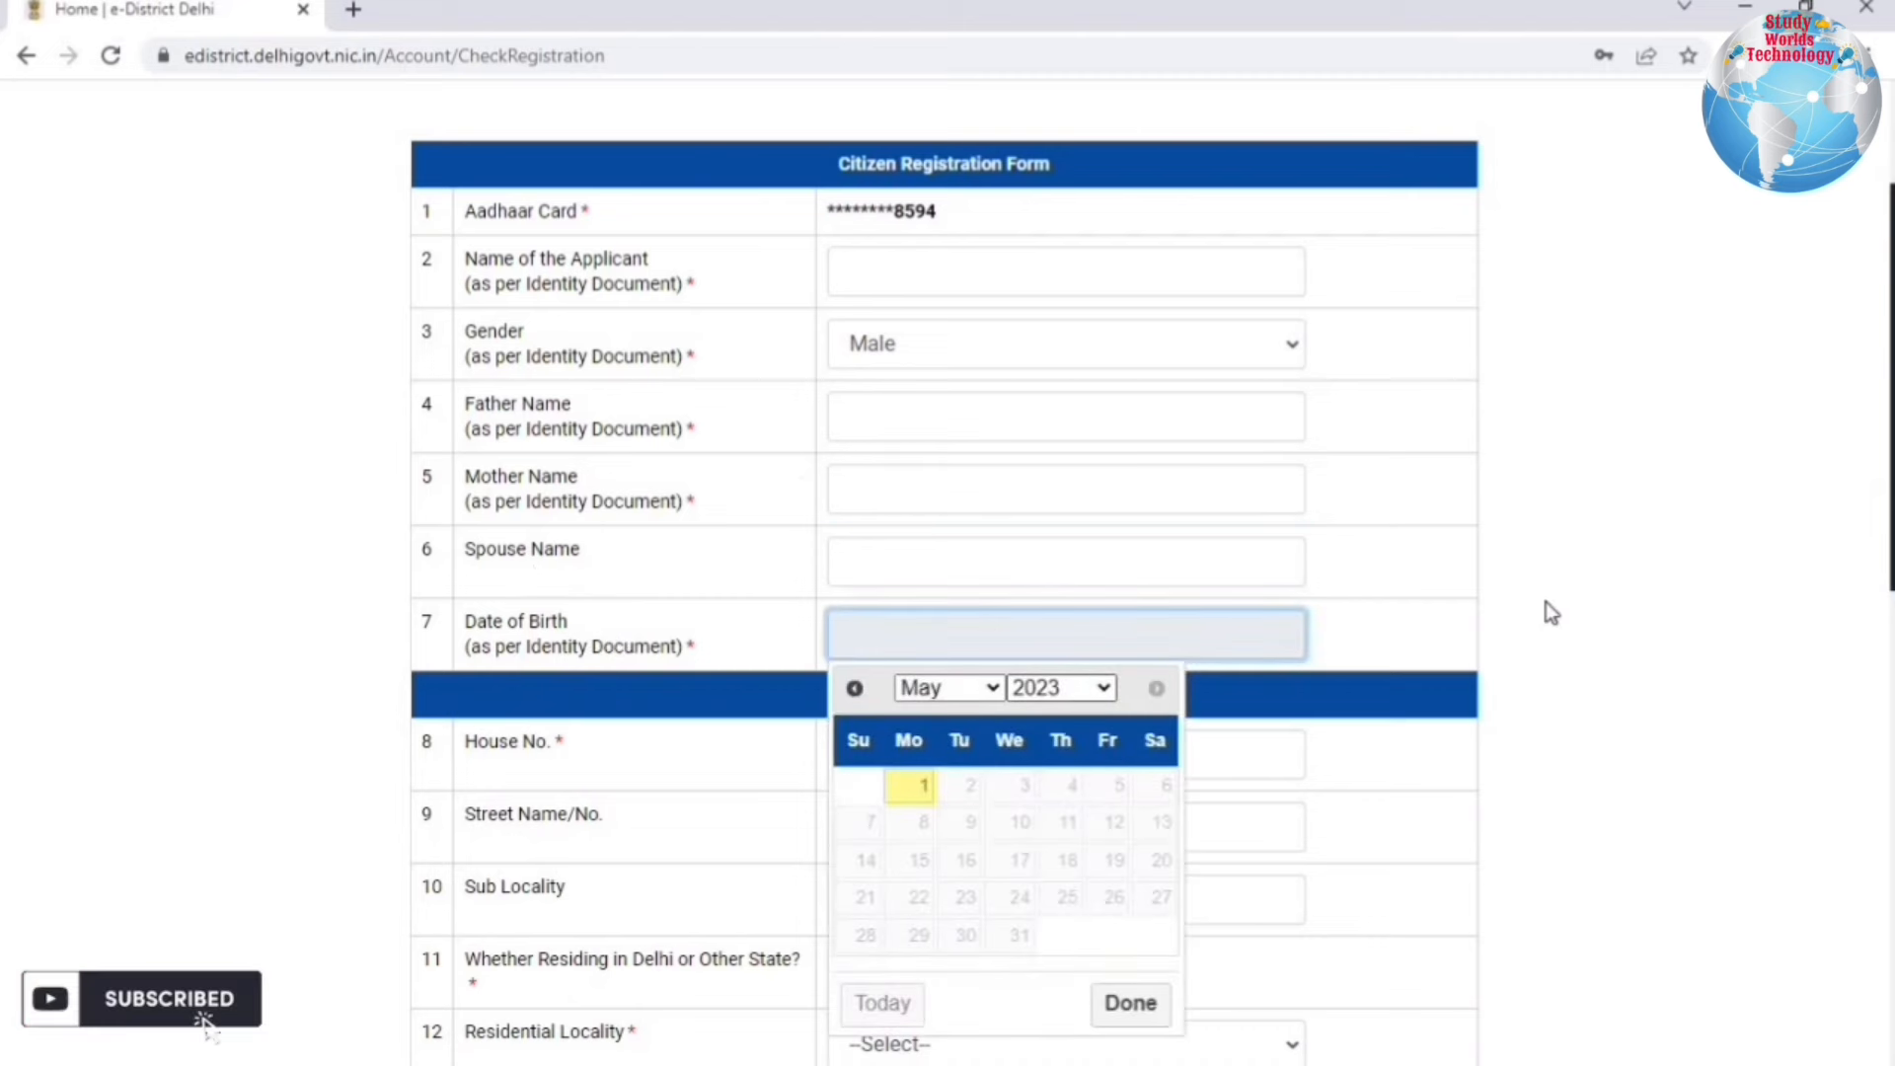
{"action": "left_click", "coordinate": [564, 749]}
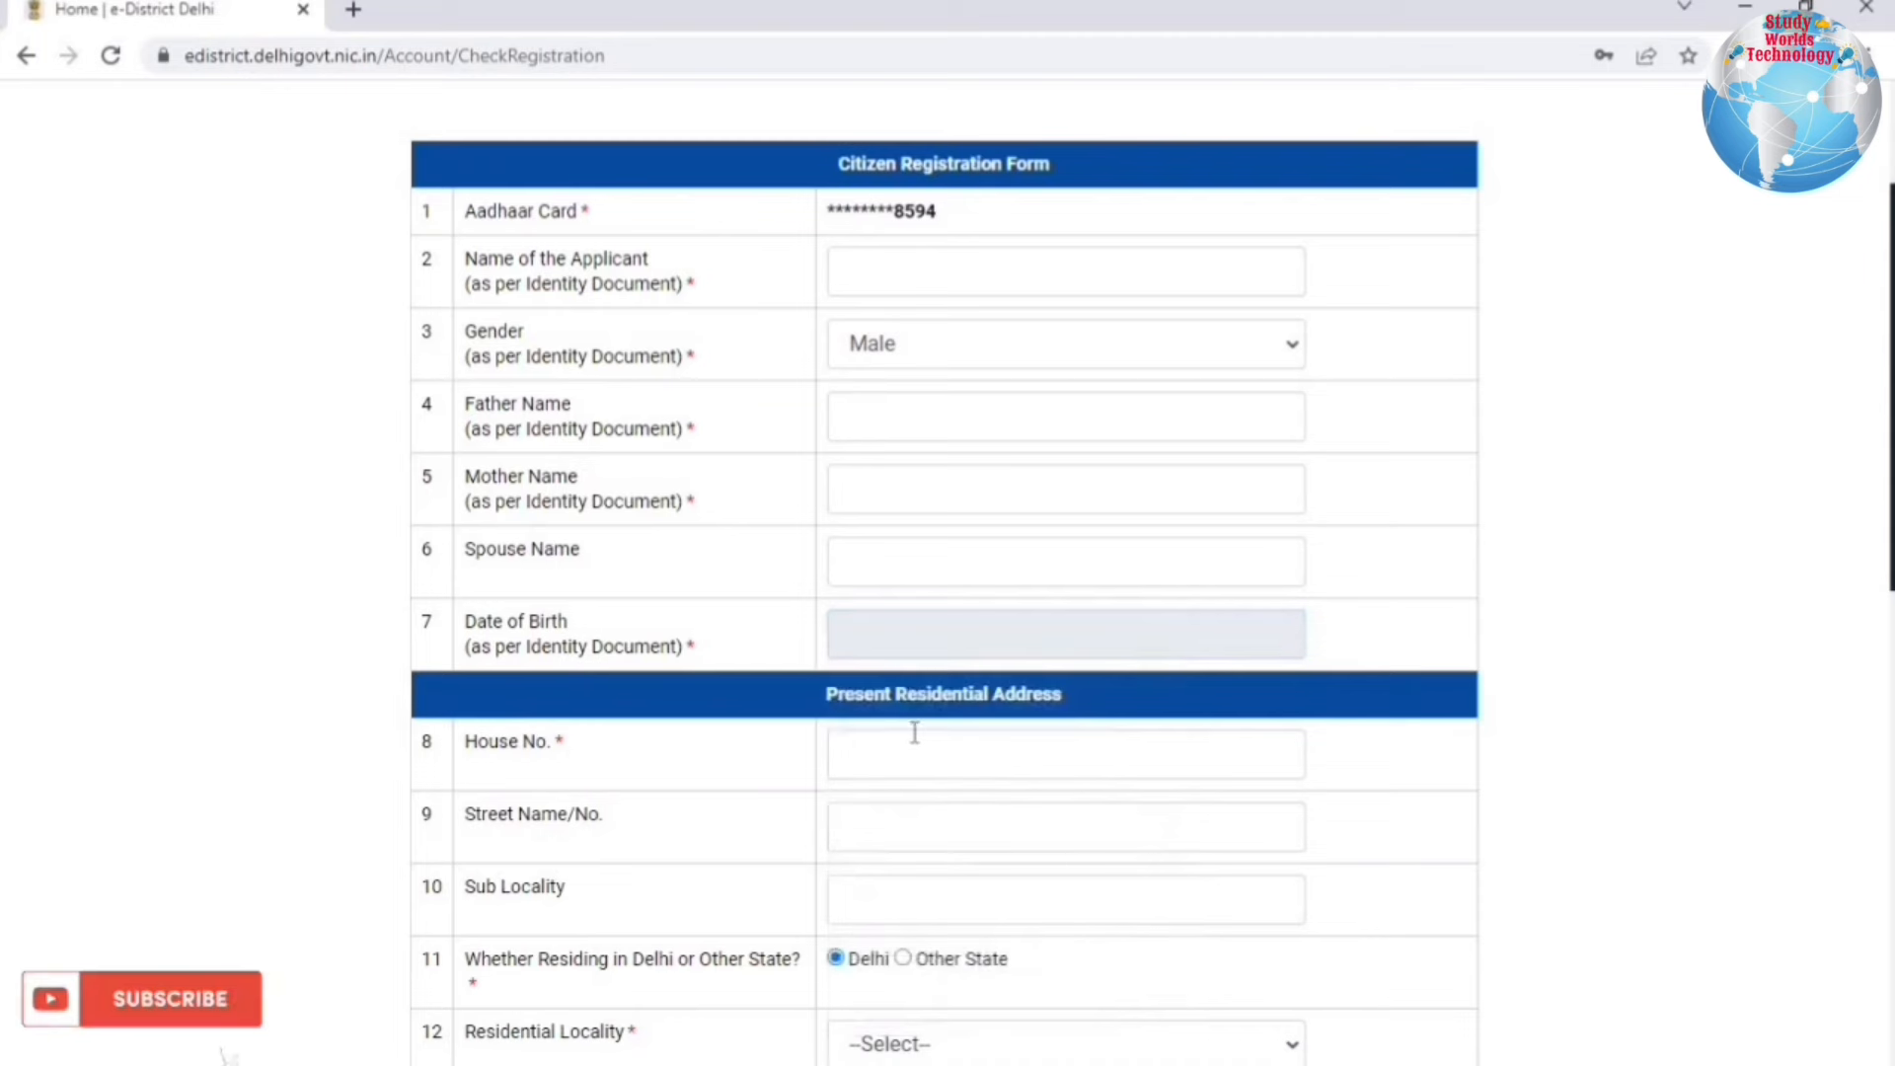
Step: Mark the applicant as residing in Delhi in the Present Residential Address section
{"action": "scroll", "coordinate": [901, 423], "scroll_direction": "down", "scroll_amount": 3}
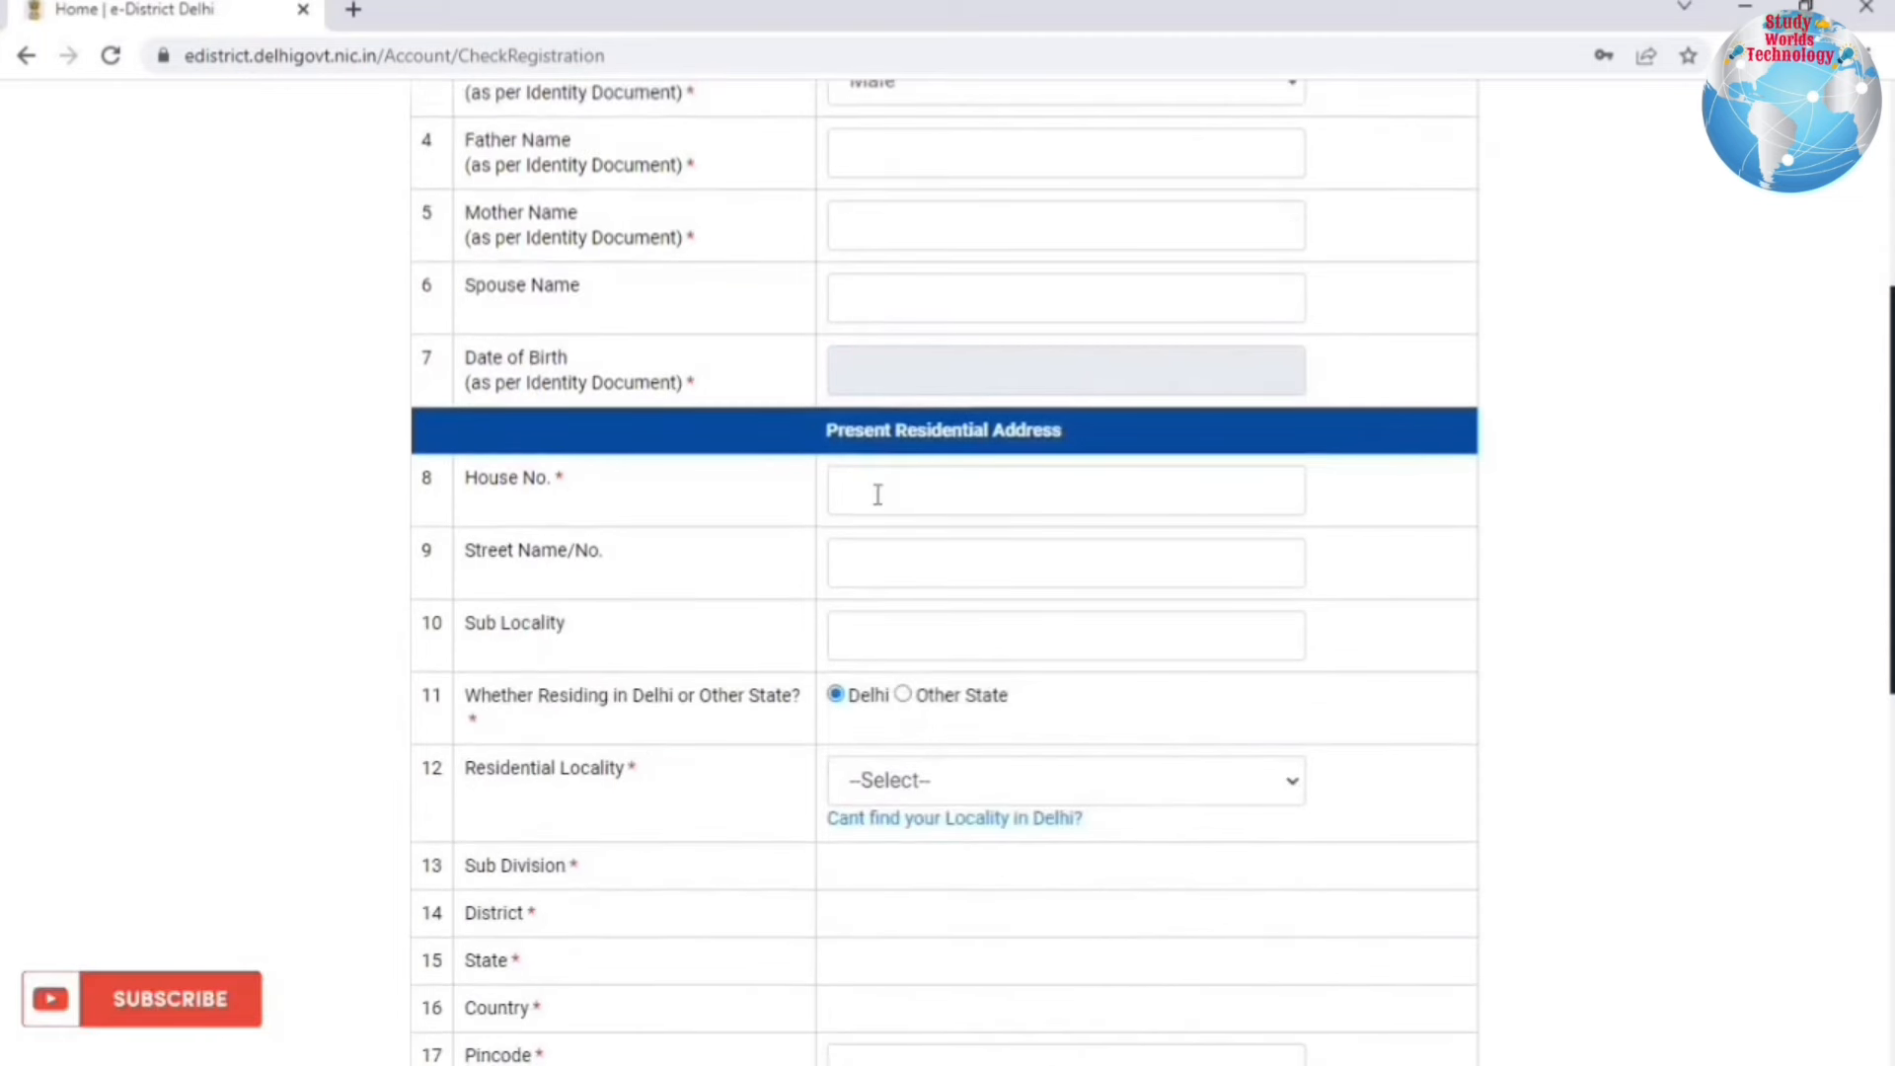
{"action": "scroll", "coordinate": [844, 321], "scroll_direction": "down", "scroll_amount": 1}
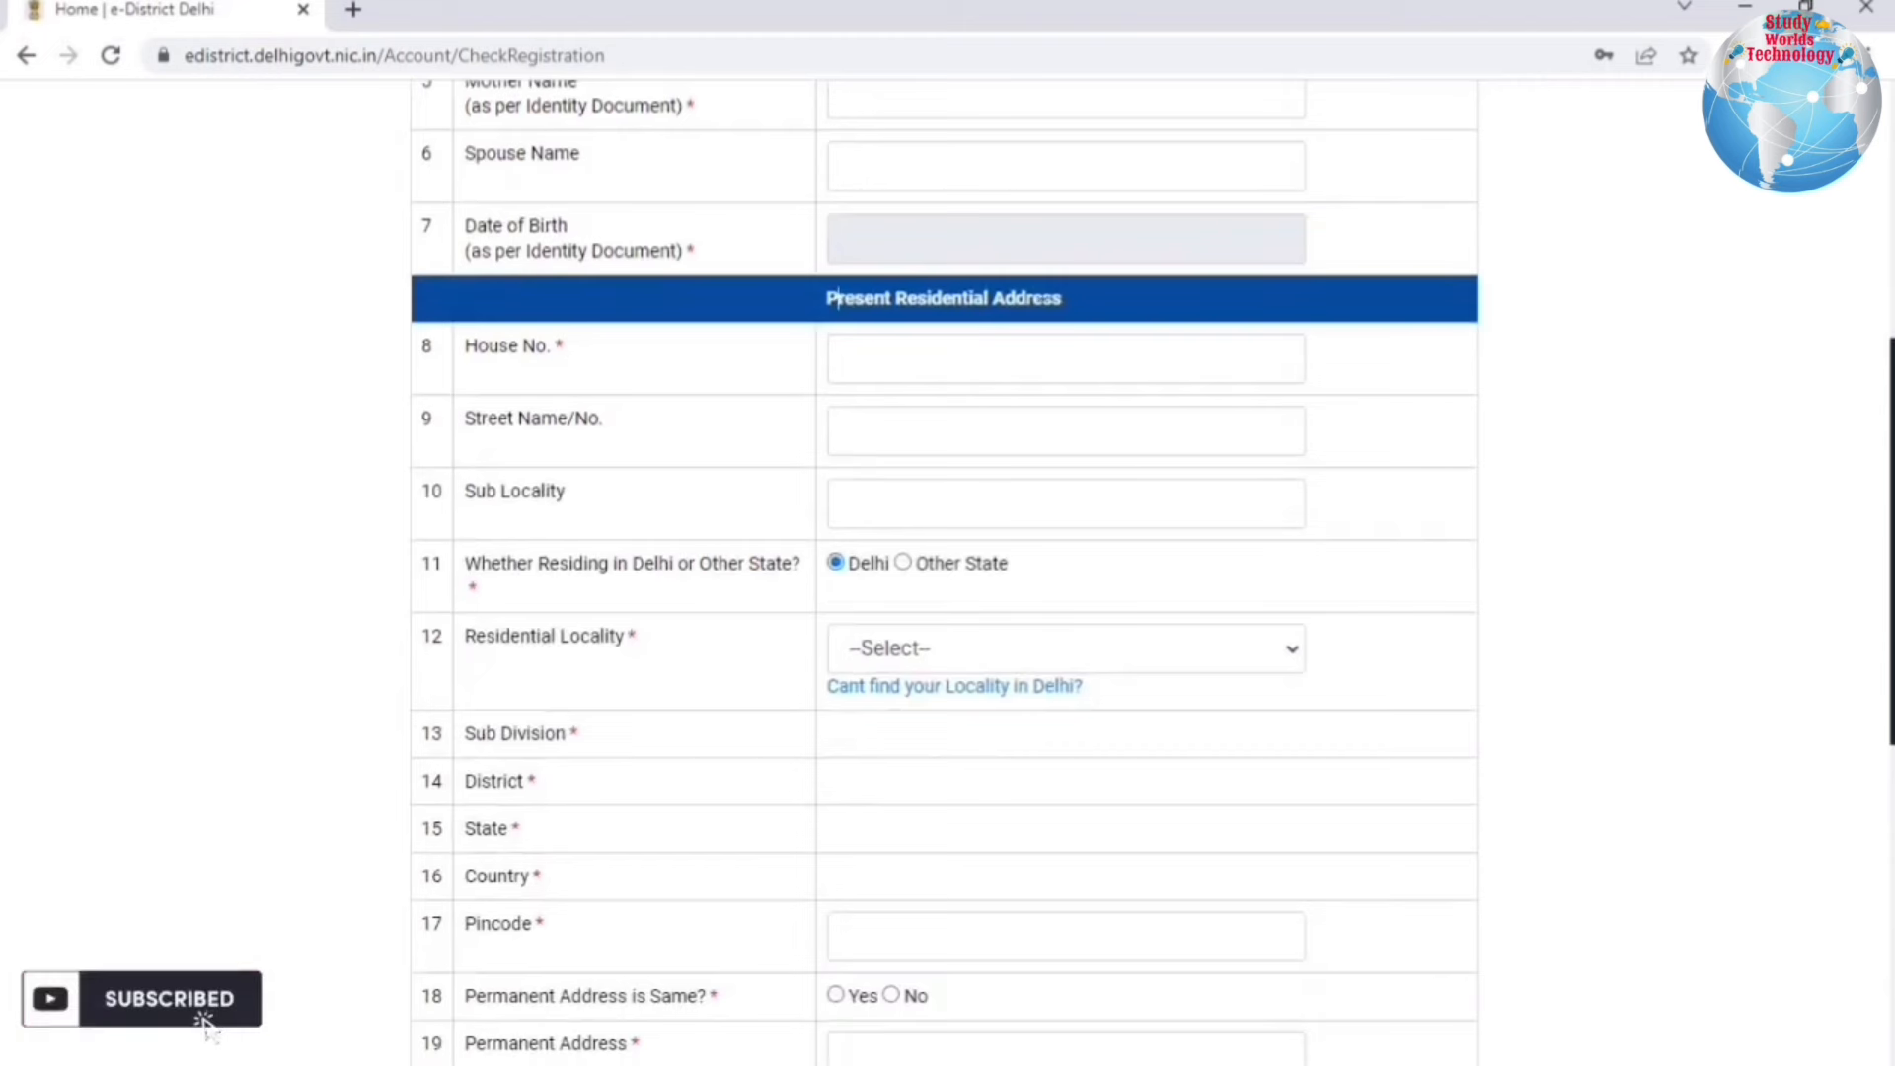
{"action": "left_click_drag", "start_coordinate": [836, 297], "coordinate": [1058, 298]}
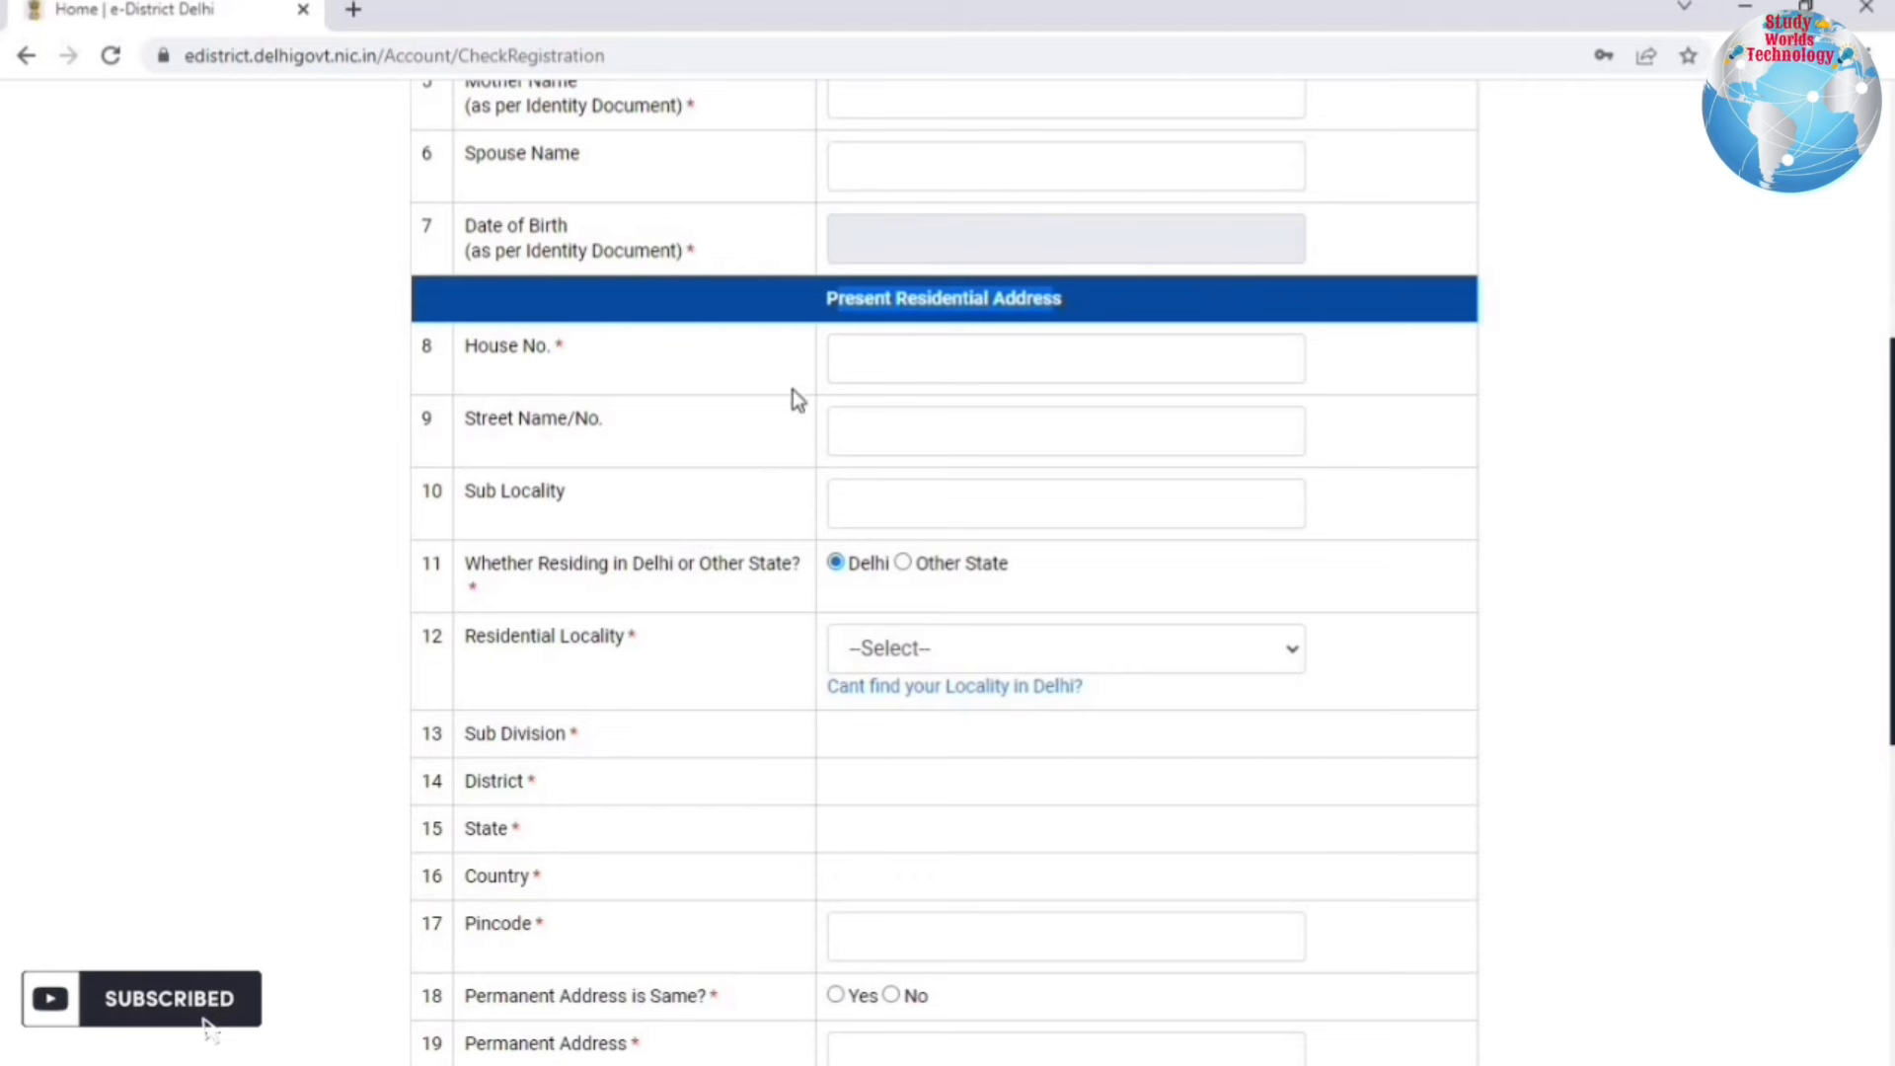
{"action": "left_click_drag", "start_coordinate": [795, 565], "coordinate": [572, 564]}
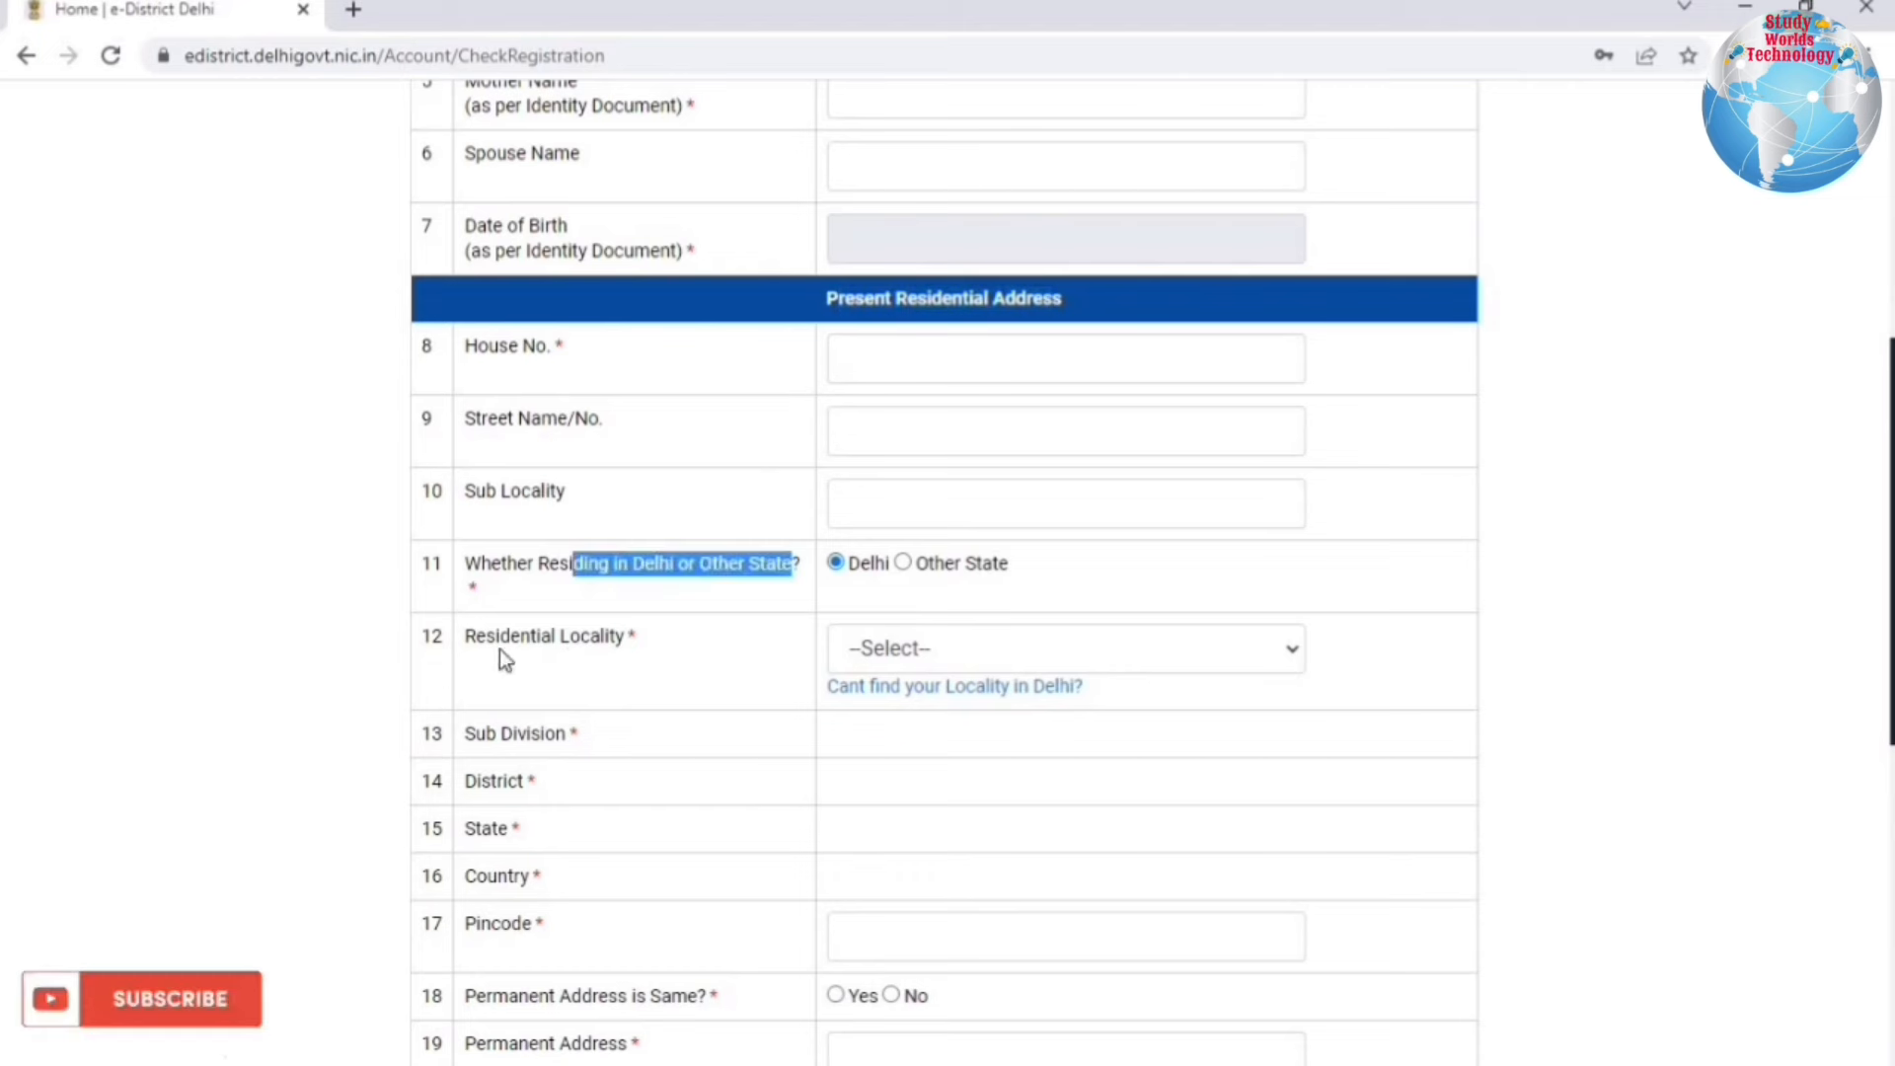
{"action": "left_click", "coordinate": [903, 562]}
{"action": "left_click", "coordinate": [836, 563]}
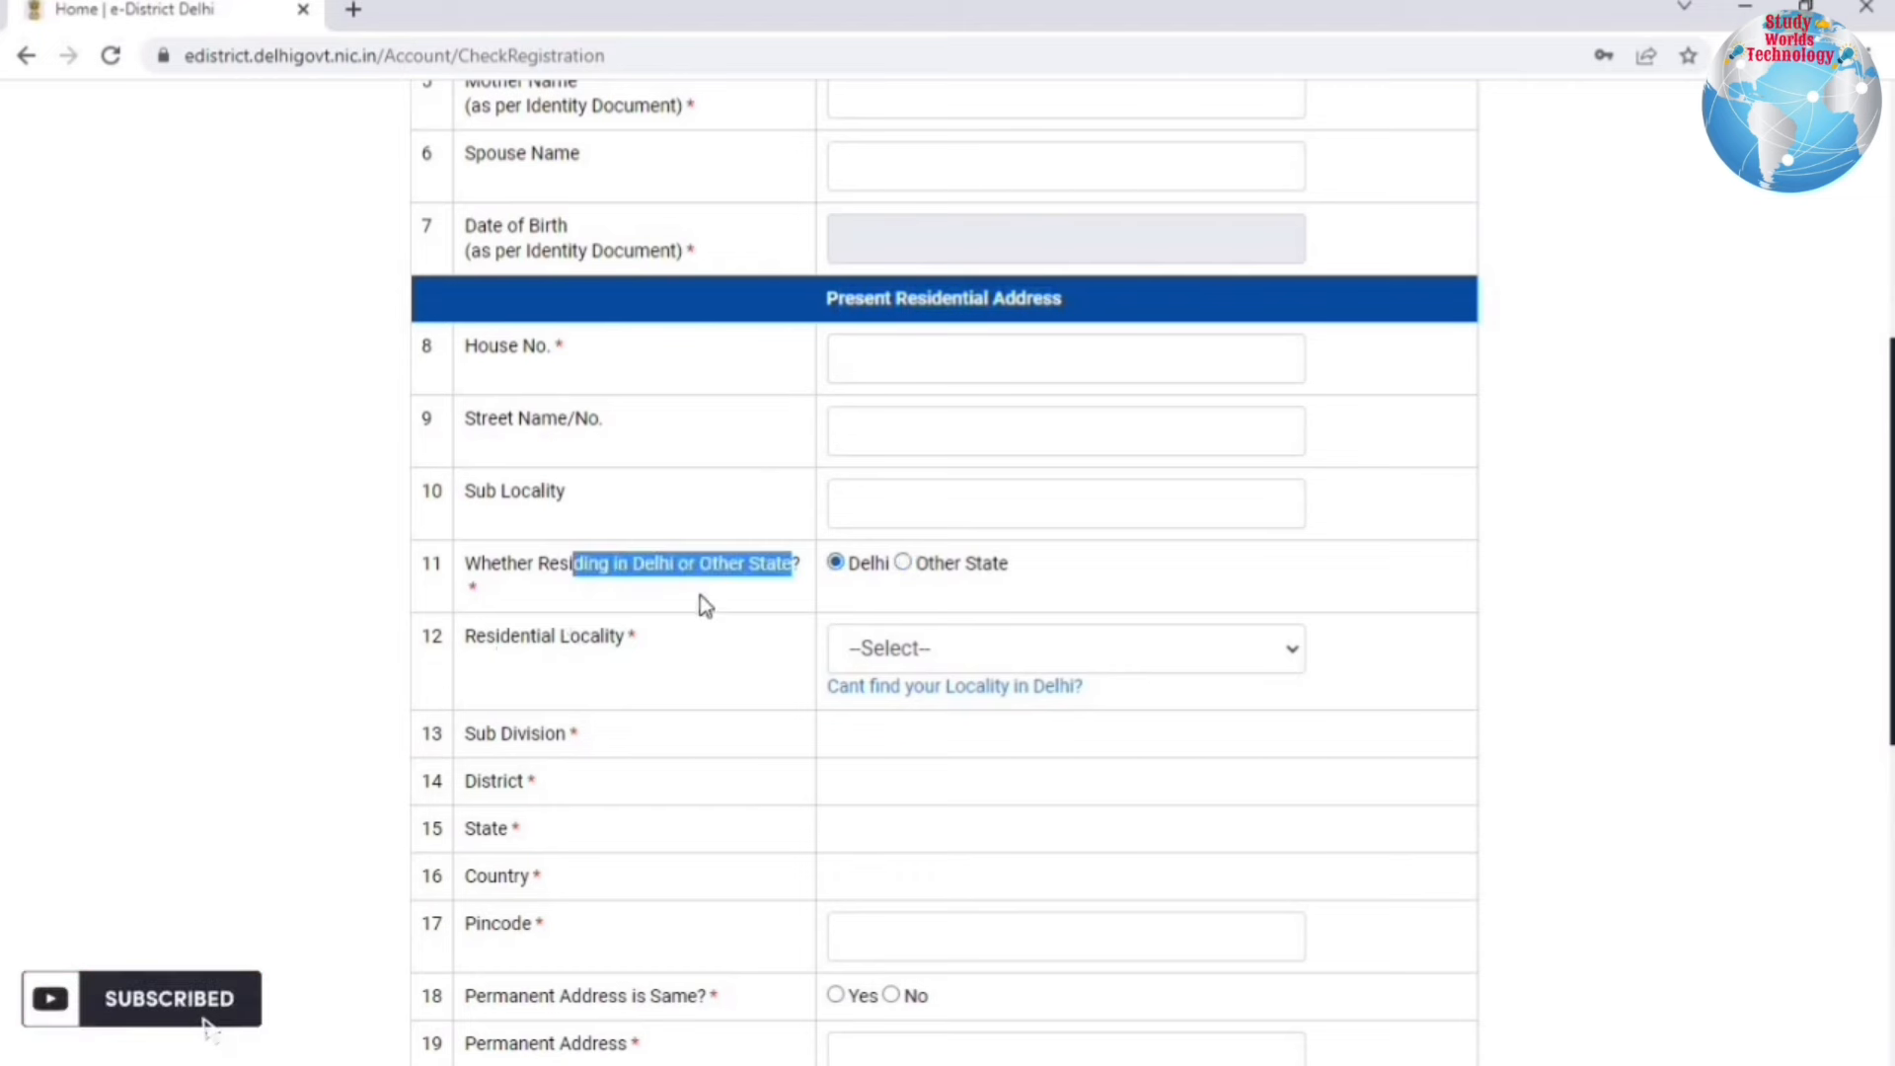
Step: Set the residential locality of the present address to ANAND NIKETAN
{"action": "left_click", "coordinate": [530, 626]}
{"action": "left_click", "coordinate": [996, 648]}
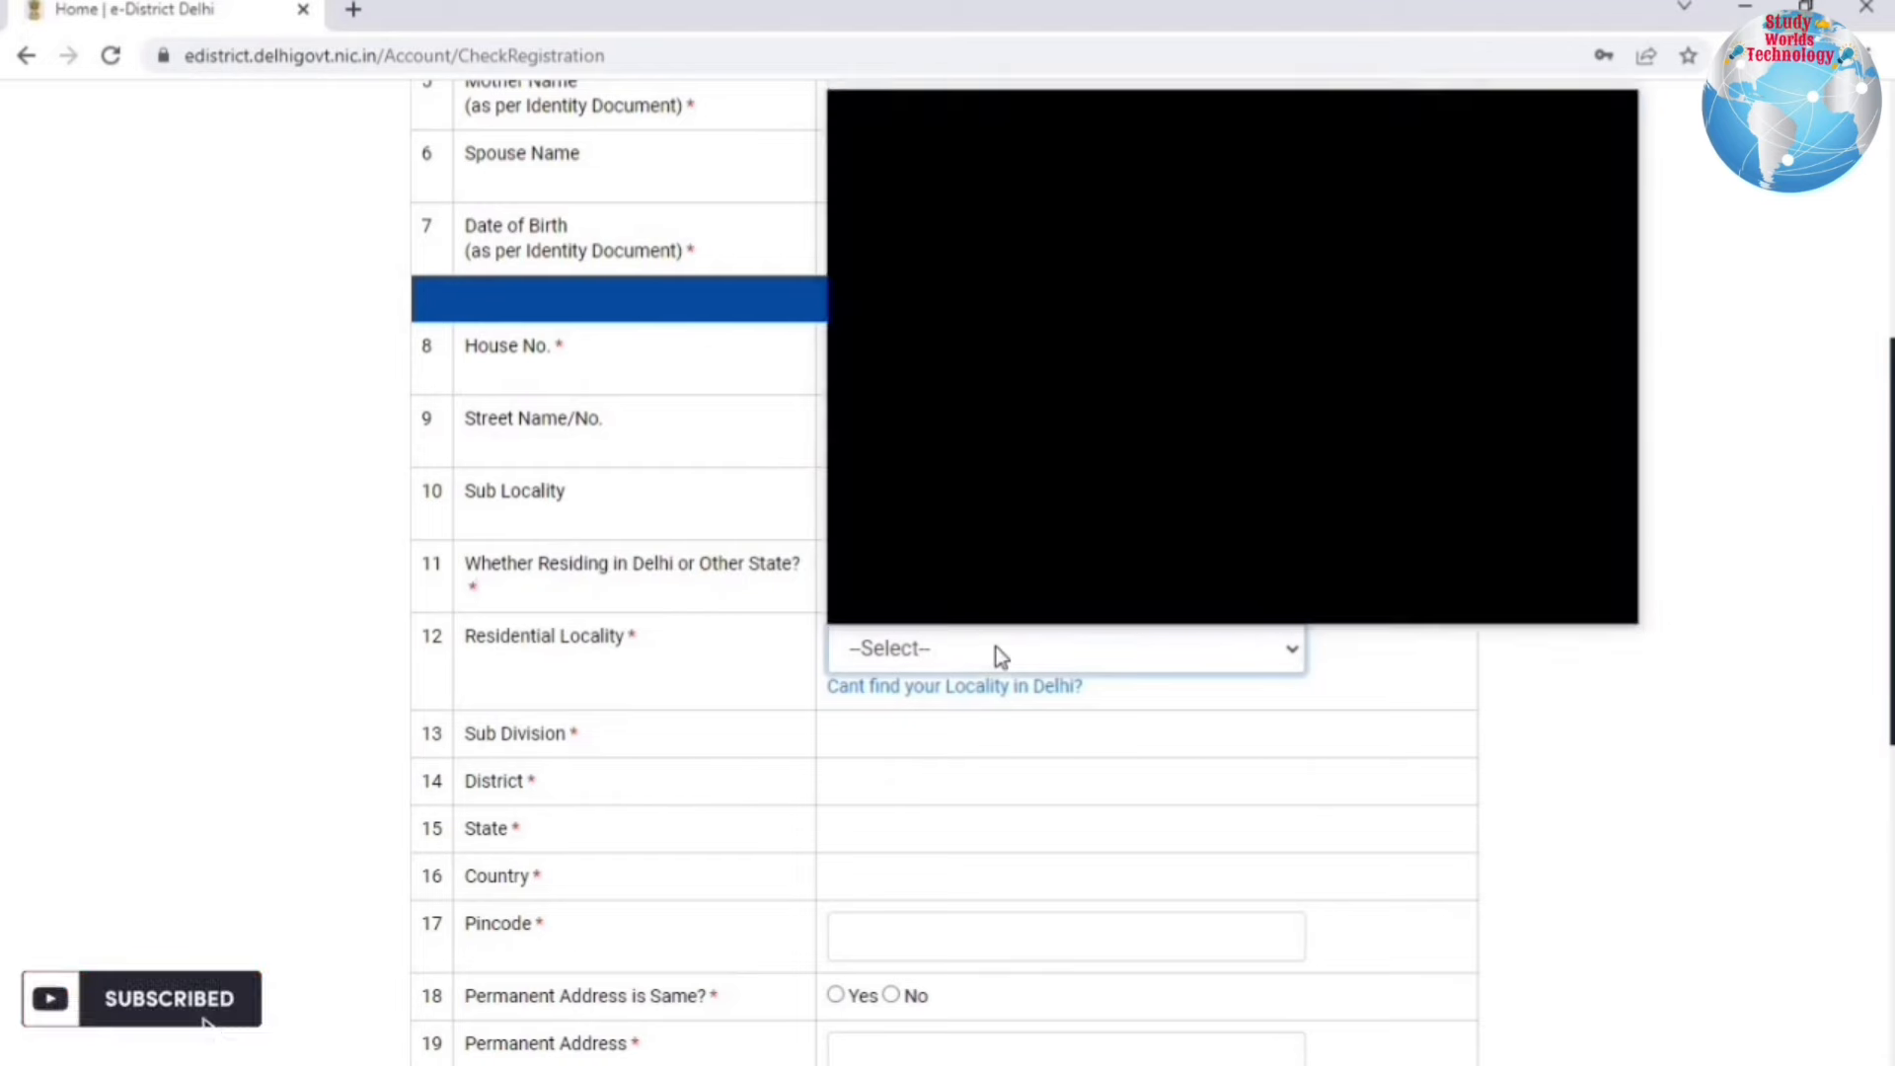
{"action": "scroll", "coordinate": [1013, 481], "scroll_direction": "down", "scroll_amount": 15}
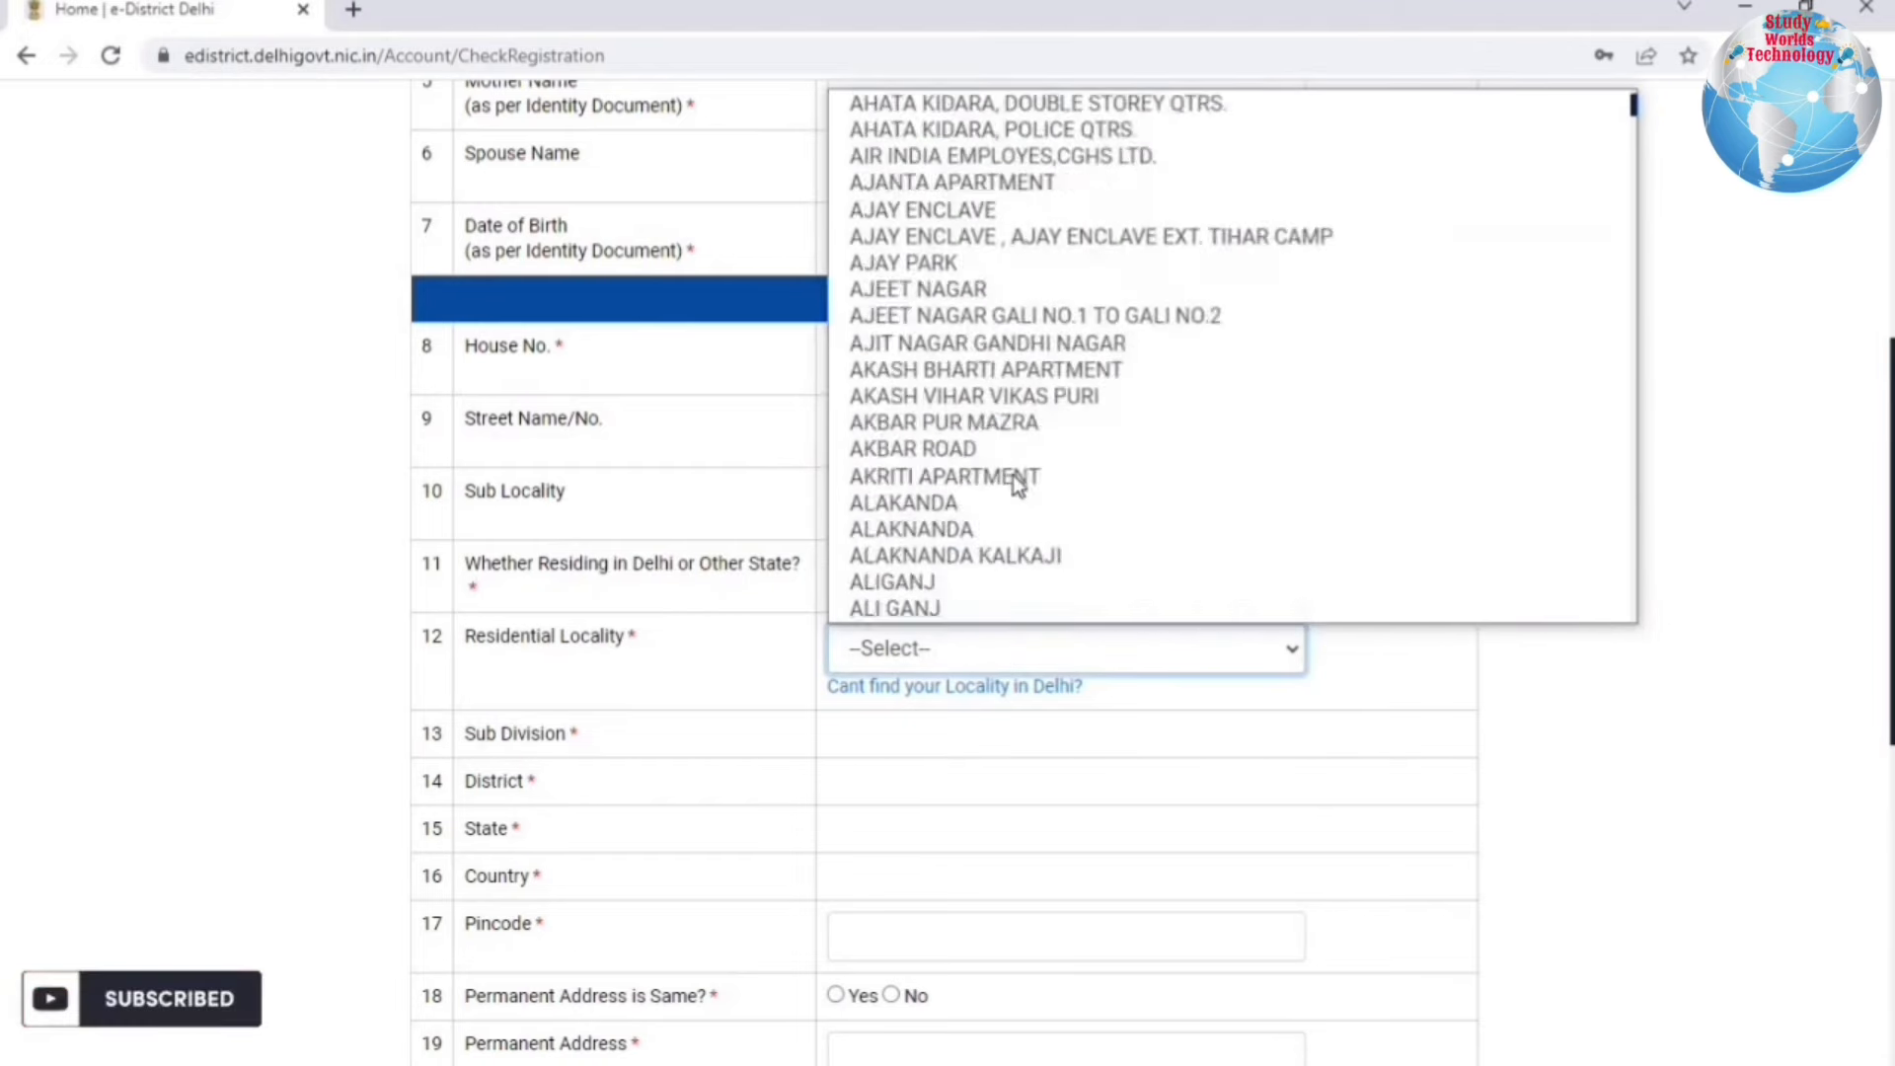
{"action": "scroll", "coordinate": [1016, 483], "scroll_direction": "down", "scroll_amount": 15}
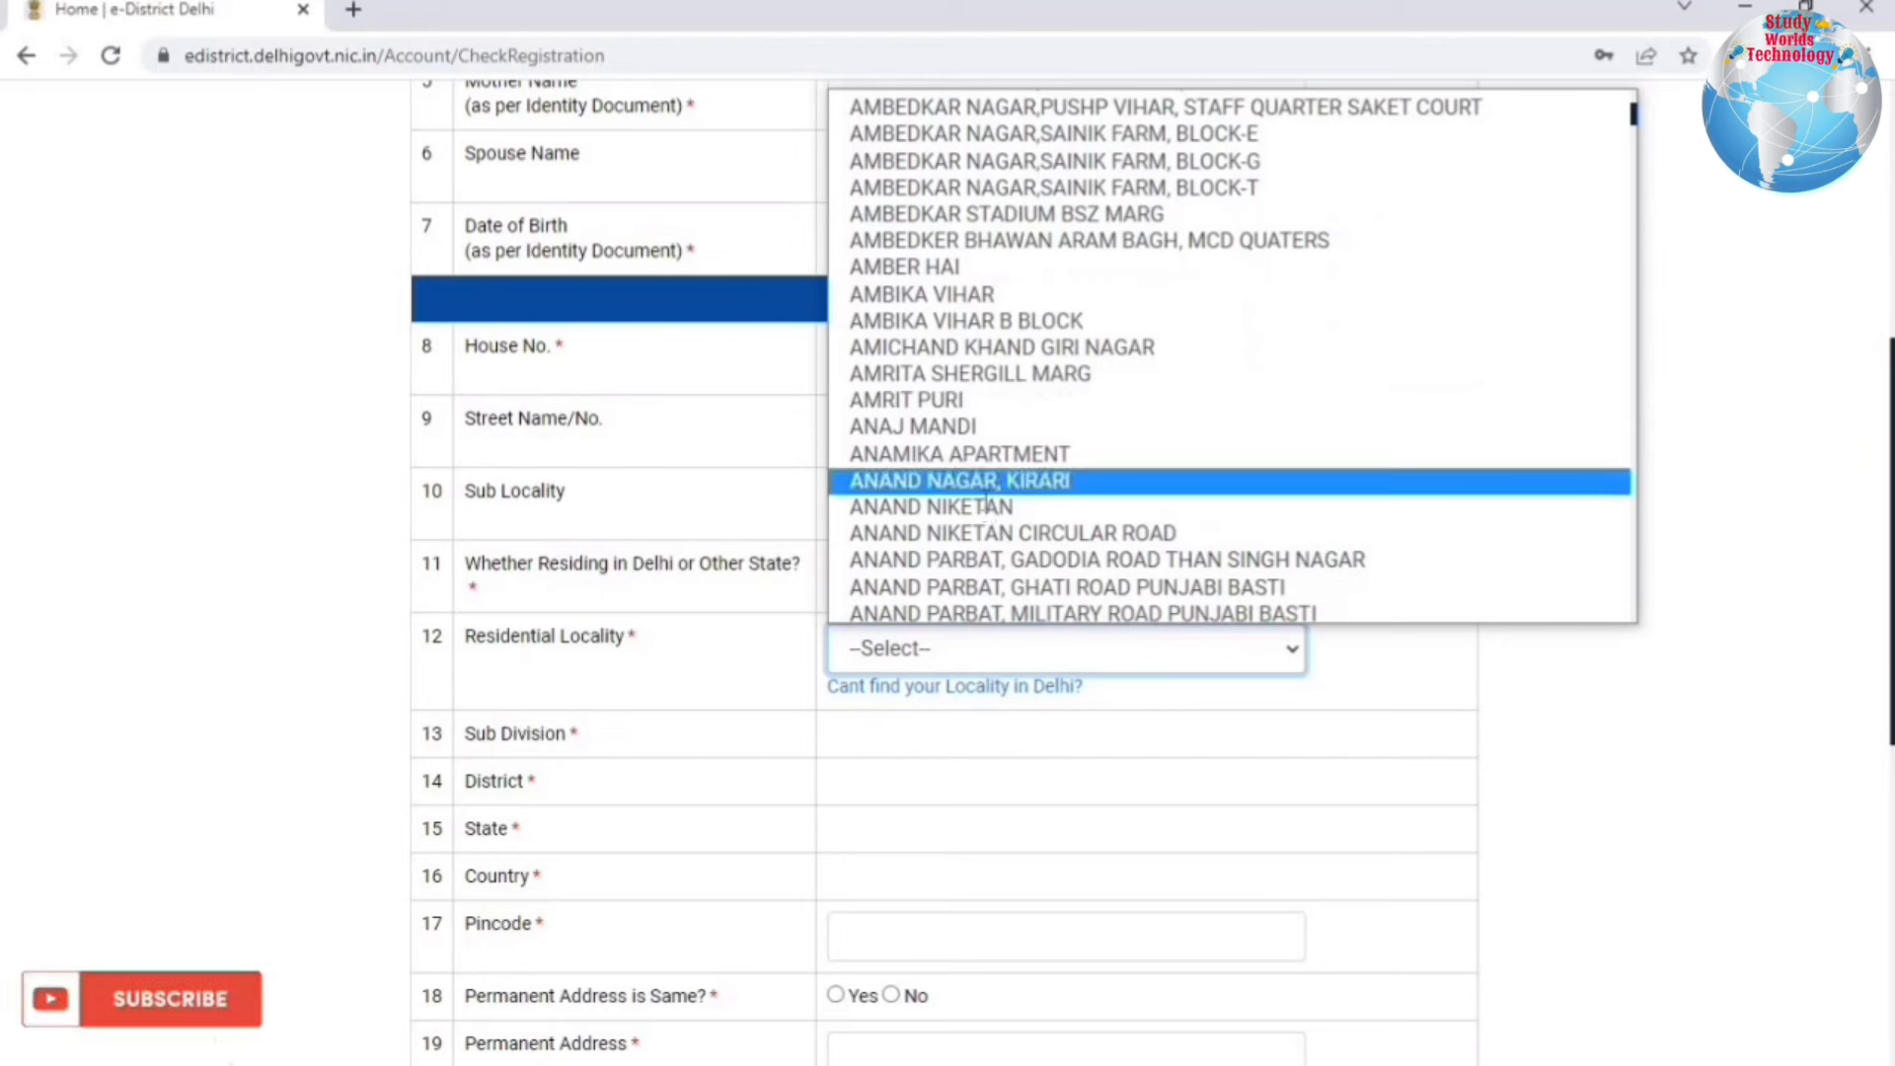
{"action": "left_click", "coordinate": [984, 507]}
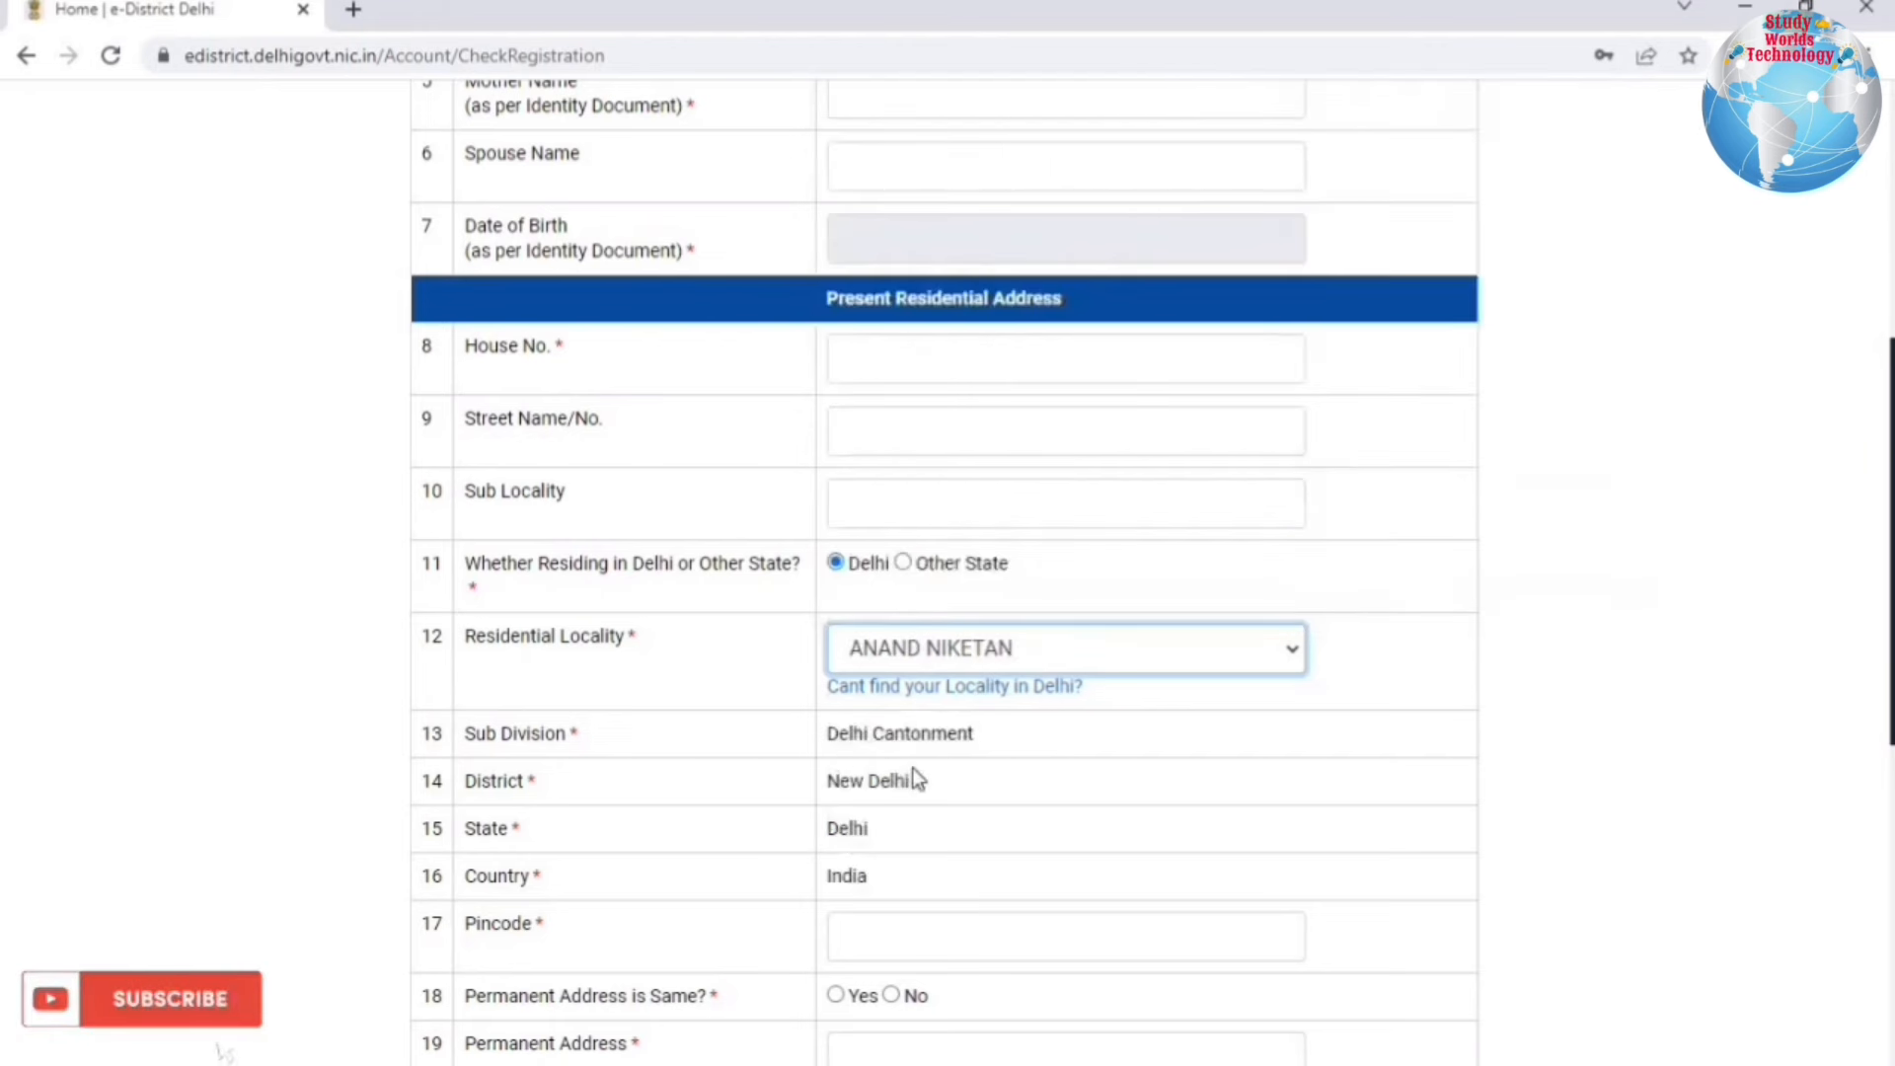
Step: Go to the present address pincode field and try to mark the permanent address as not the same
{"action": "left_click", "coordinate": [830, 733]}
{"action": "scroll", "coordinate": [872, 680], "scroll_direction": "down", "scroll_amount": 3}
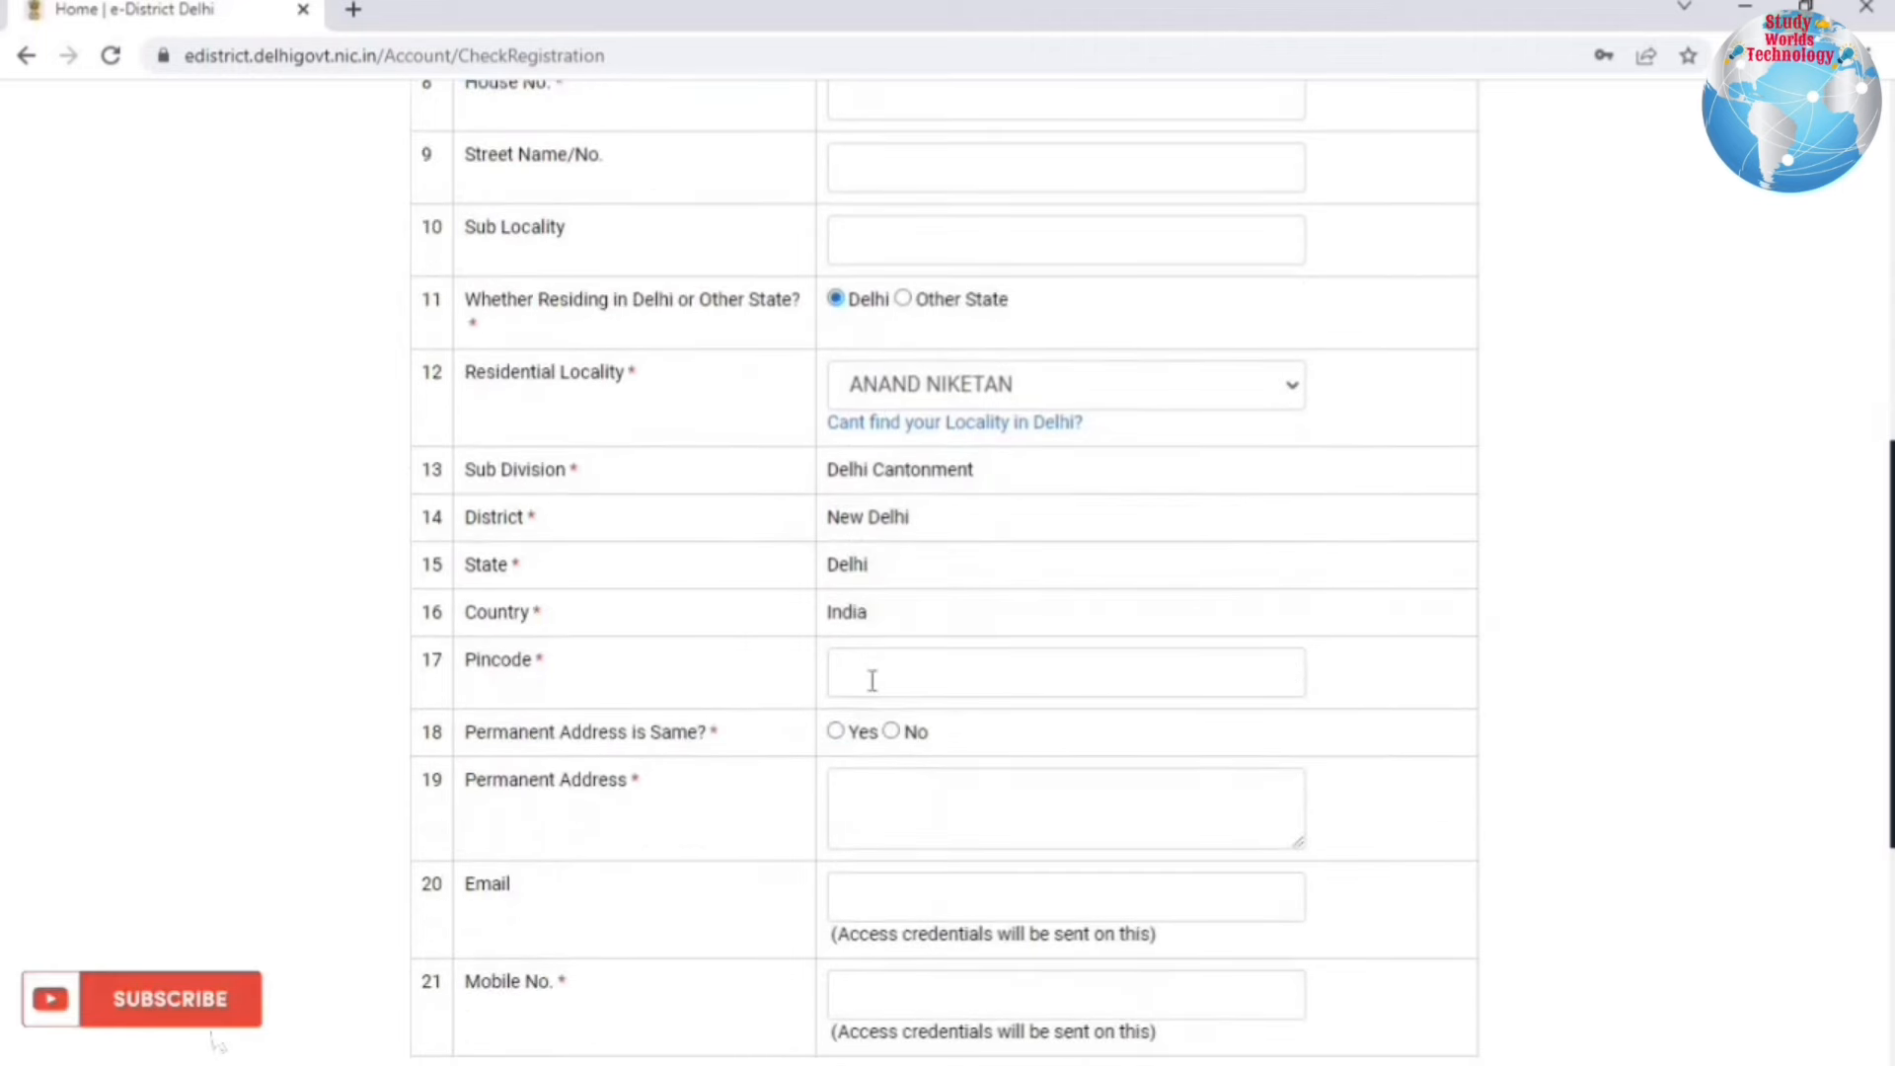
{"action": "left_click", "coordinate": [873, 680]}
{"action": "left_click", "coordinate": [755, 696]}
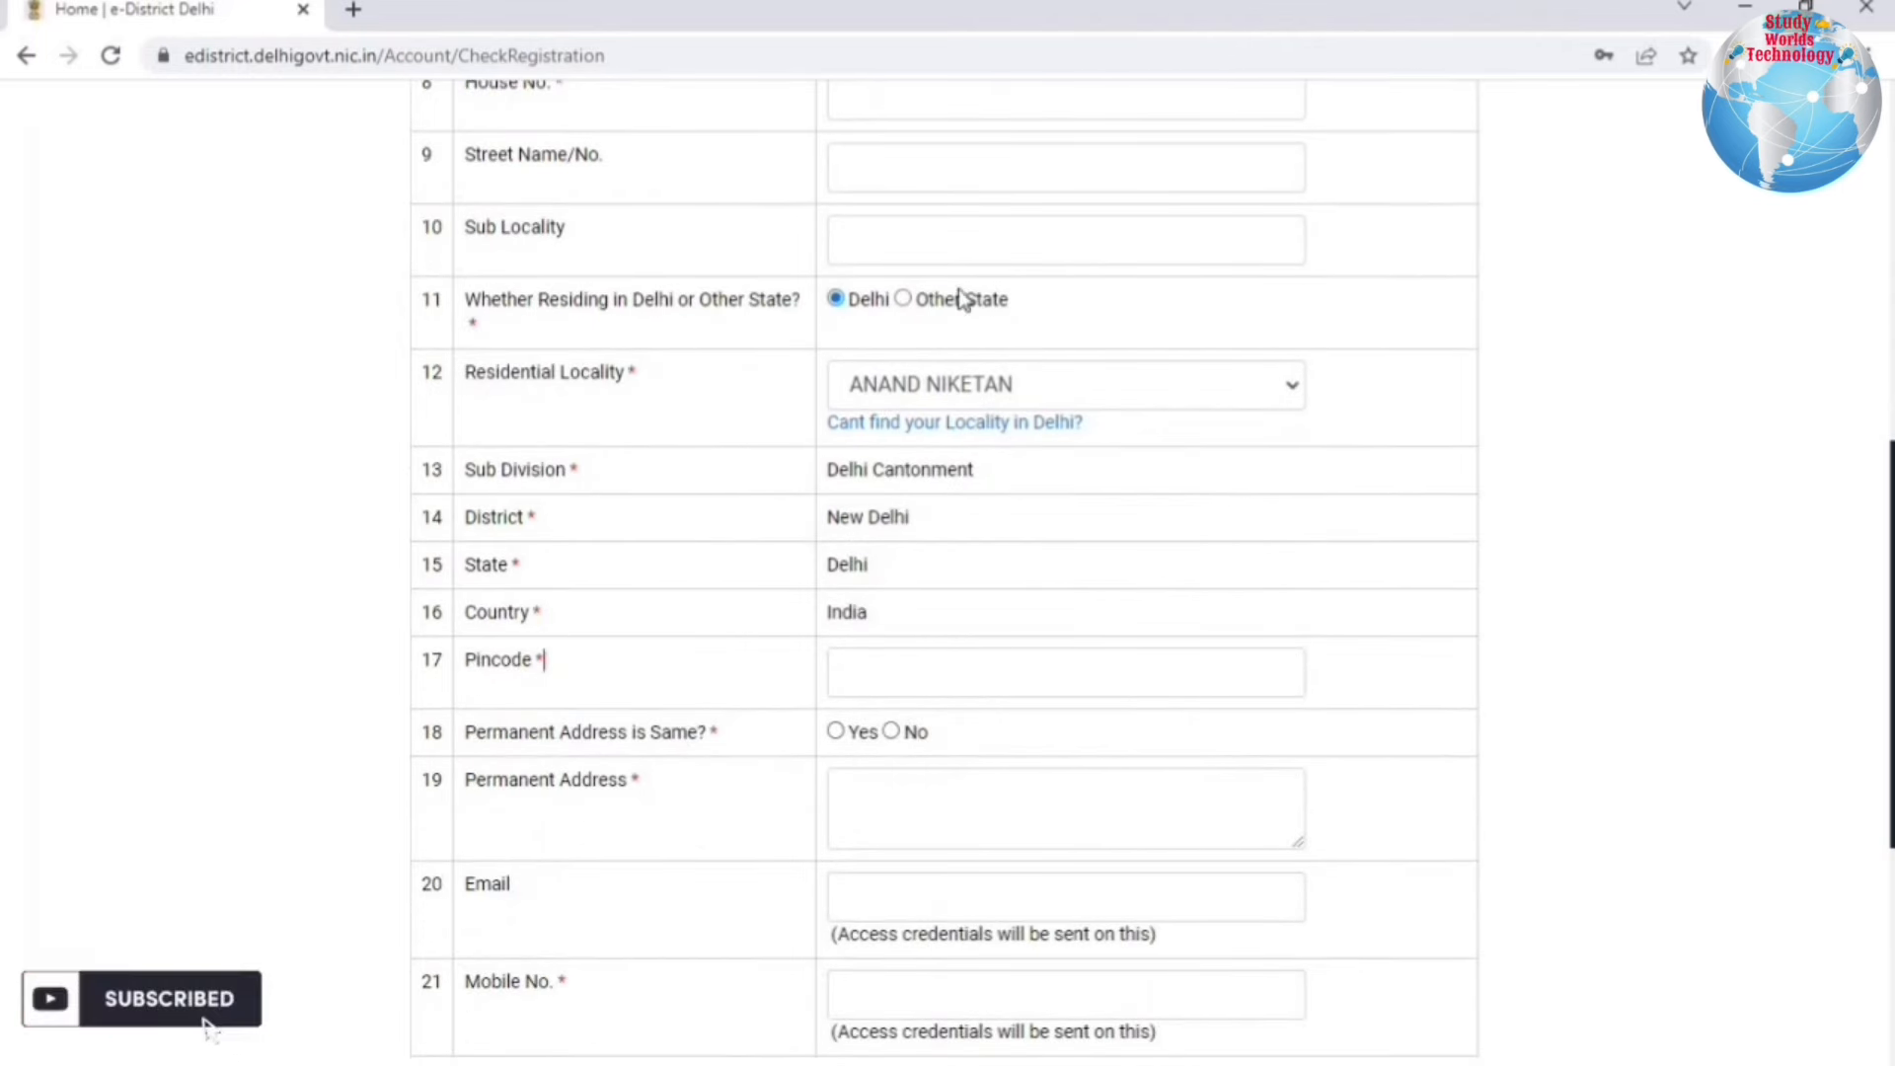
{"action": "left_click", "coordinate": [891, 731]}
{"action": "left_click", "coordinate": [881, 733]}
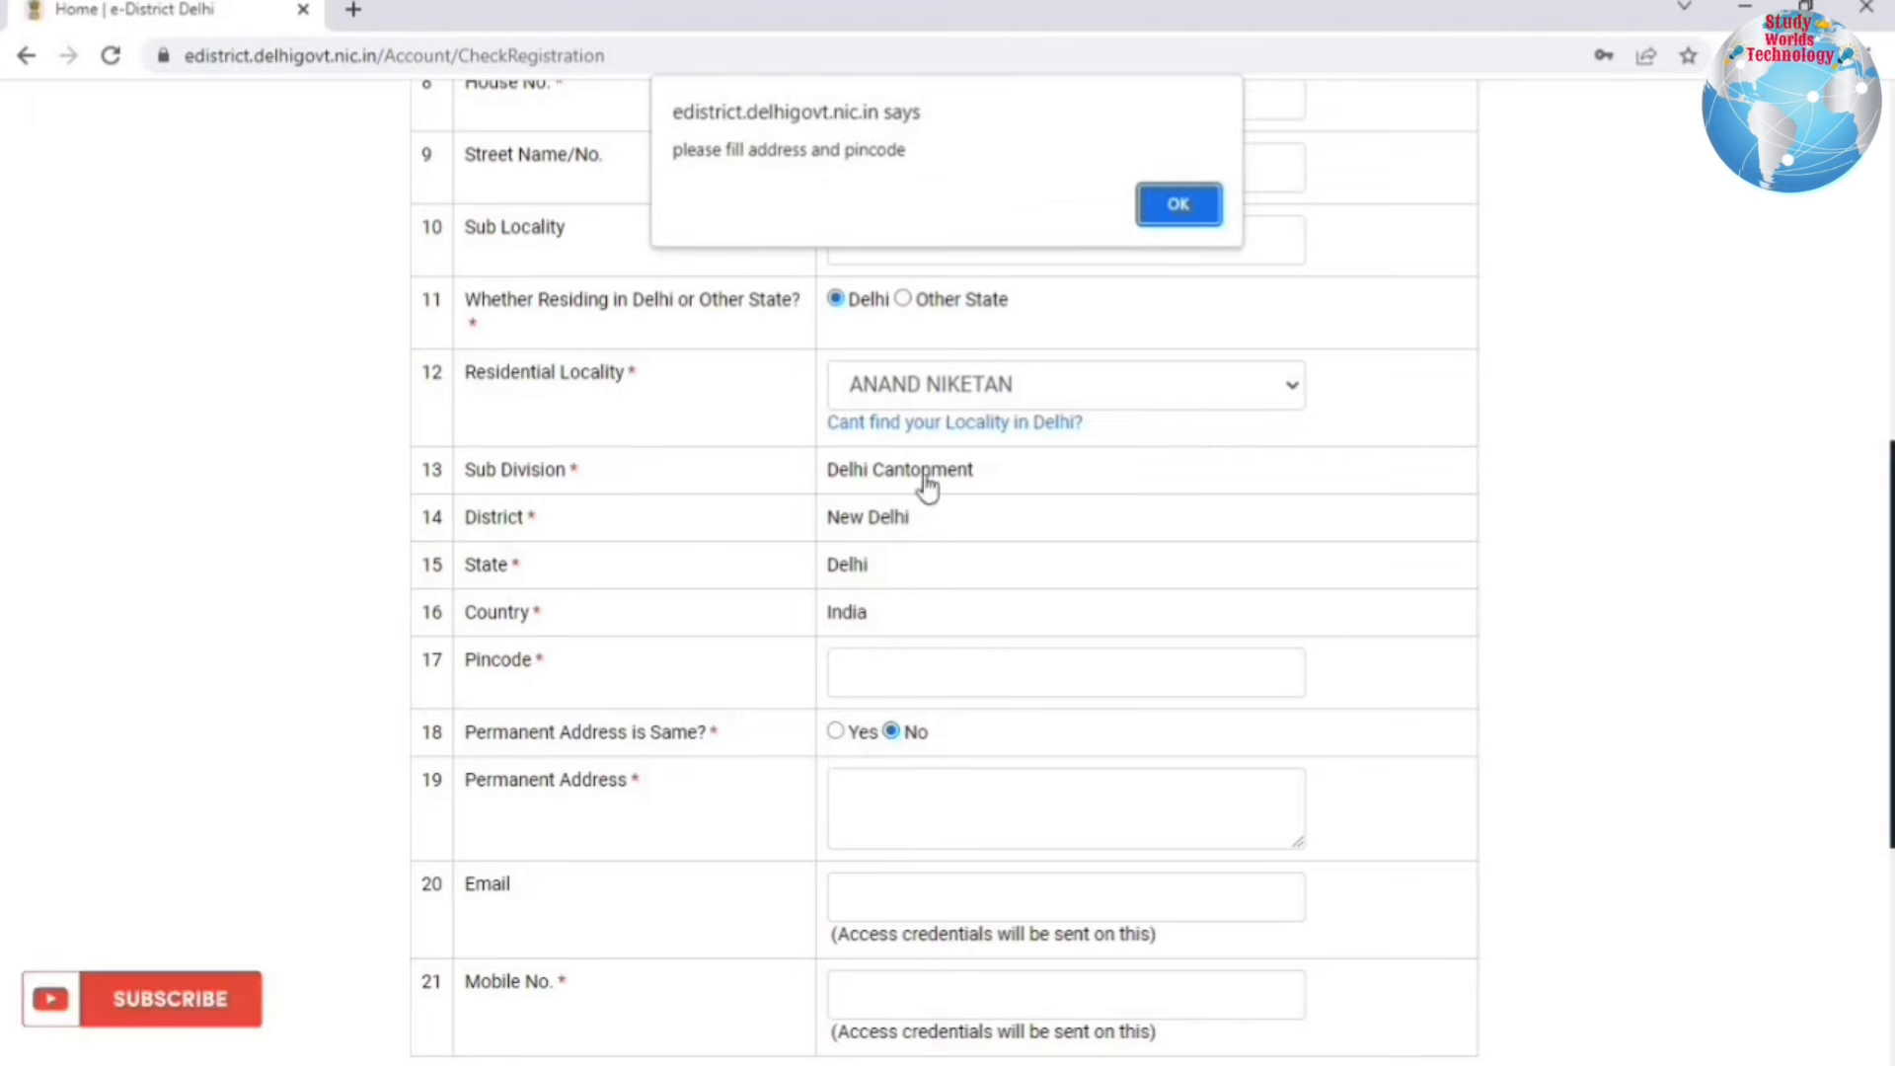
{"action": "key", "text": "Return"}
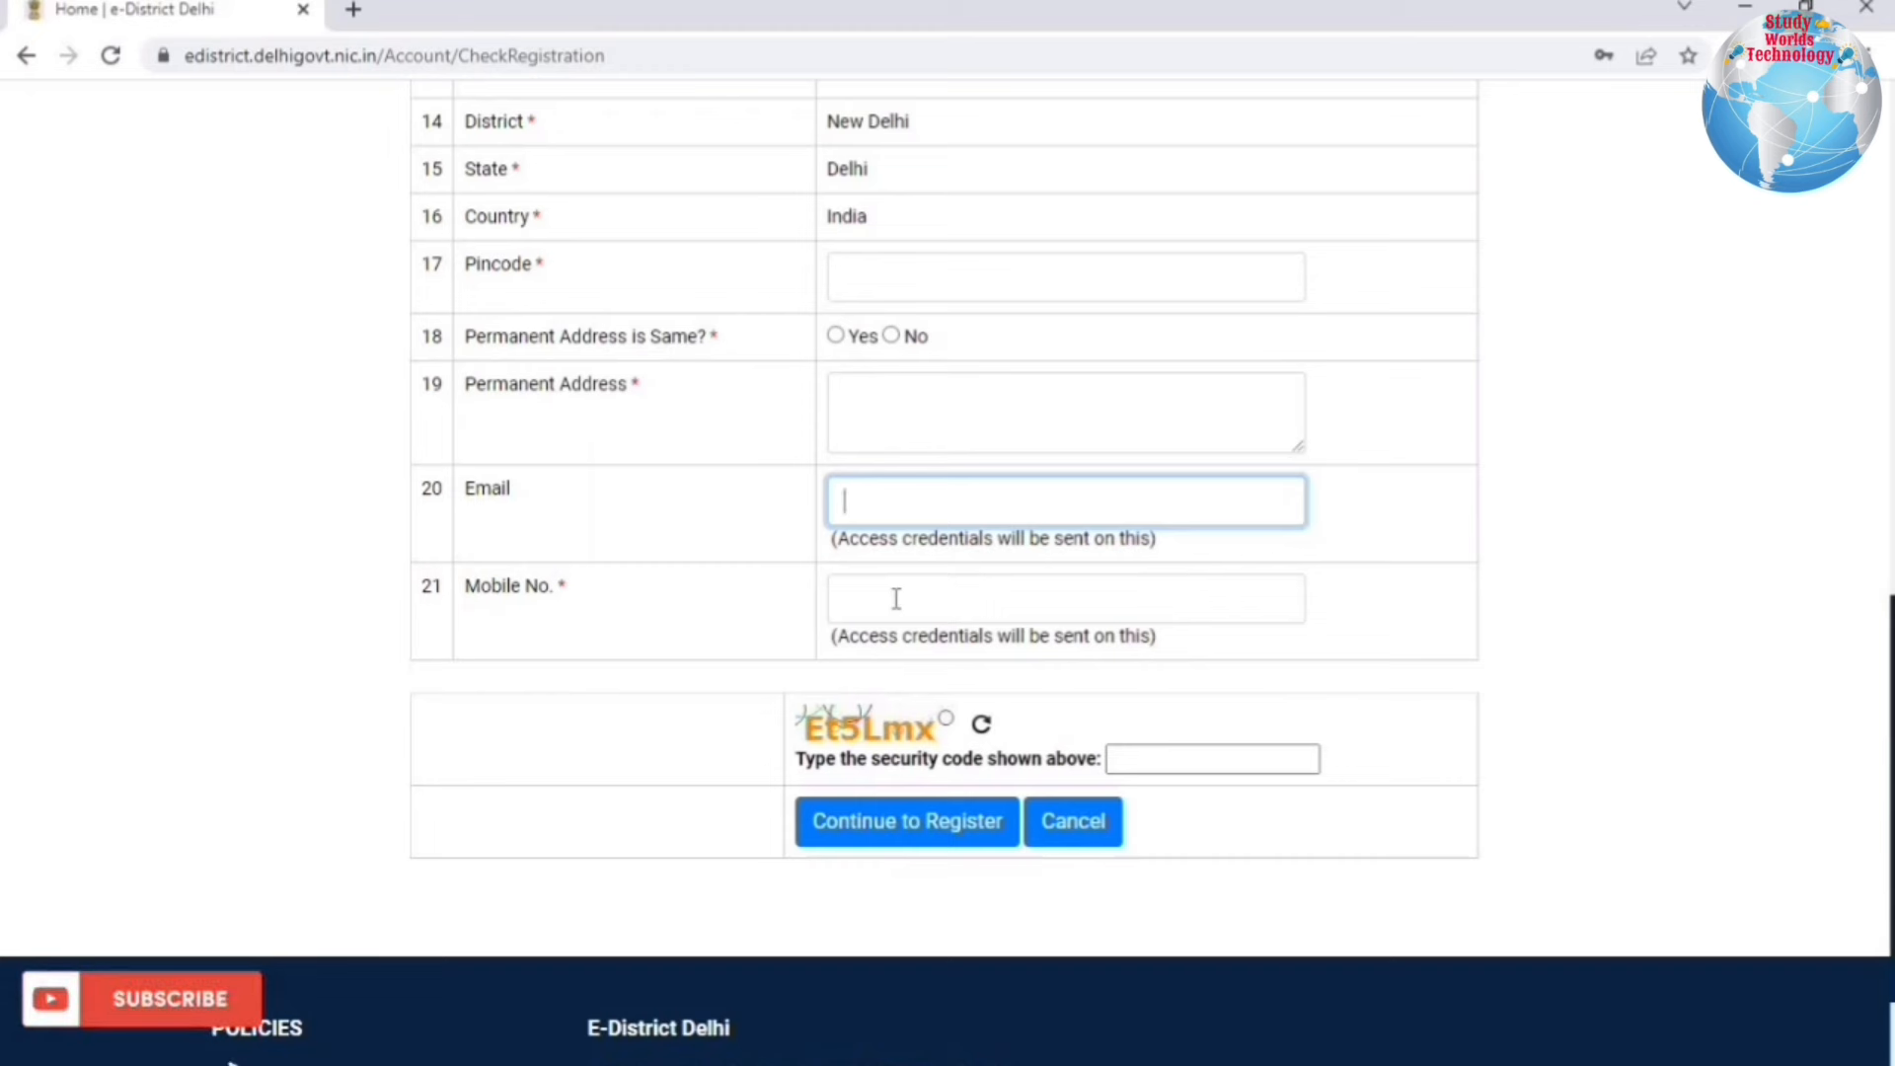
Step: Go to the mobile number field and continue the citizen registration
{"action": "left_click", "coordinate": [1054, 596]}
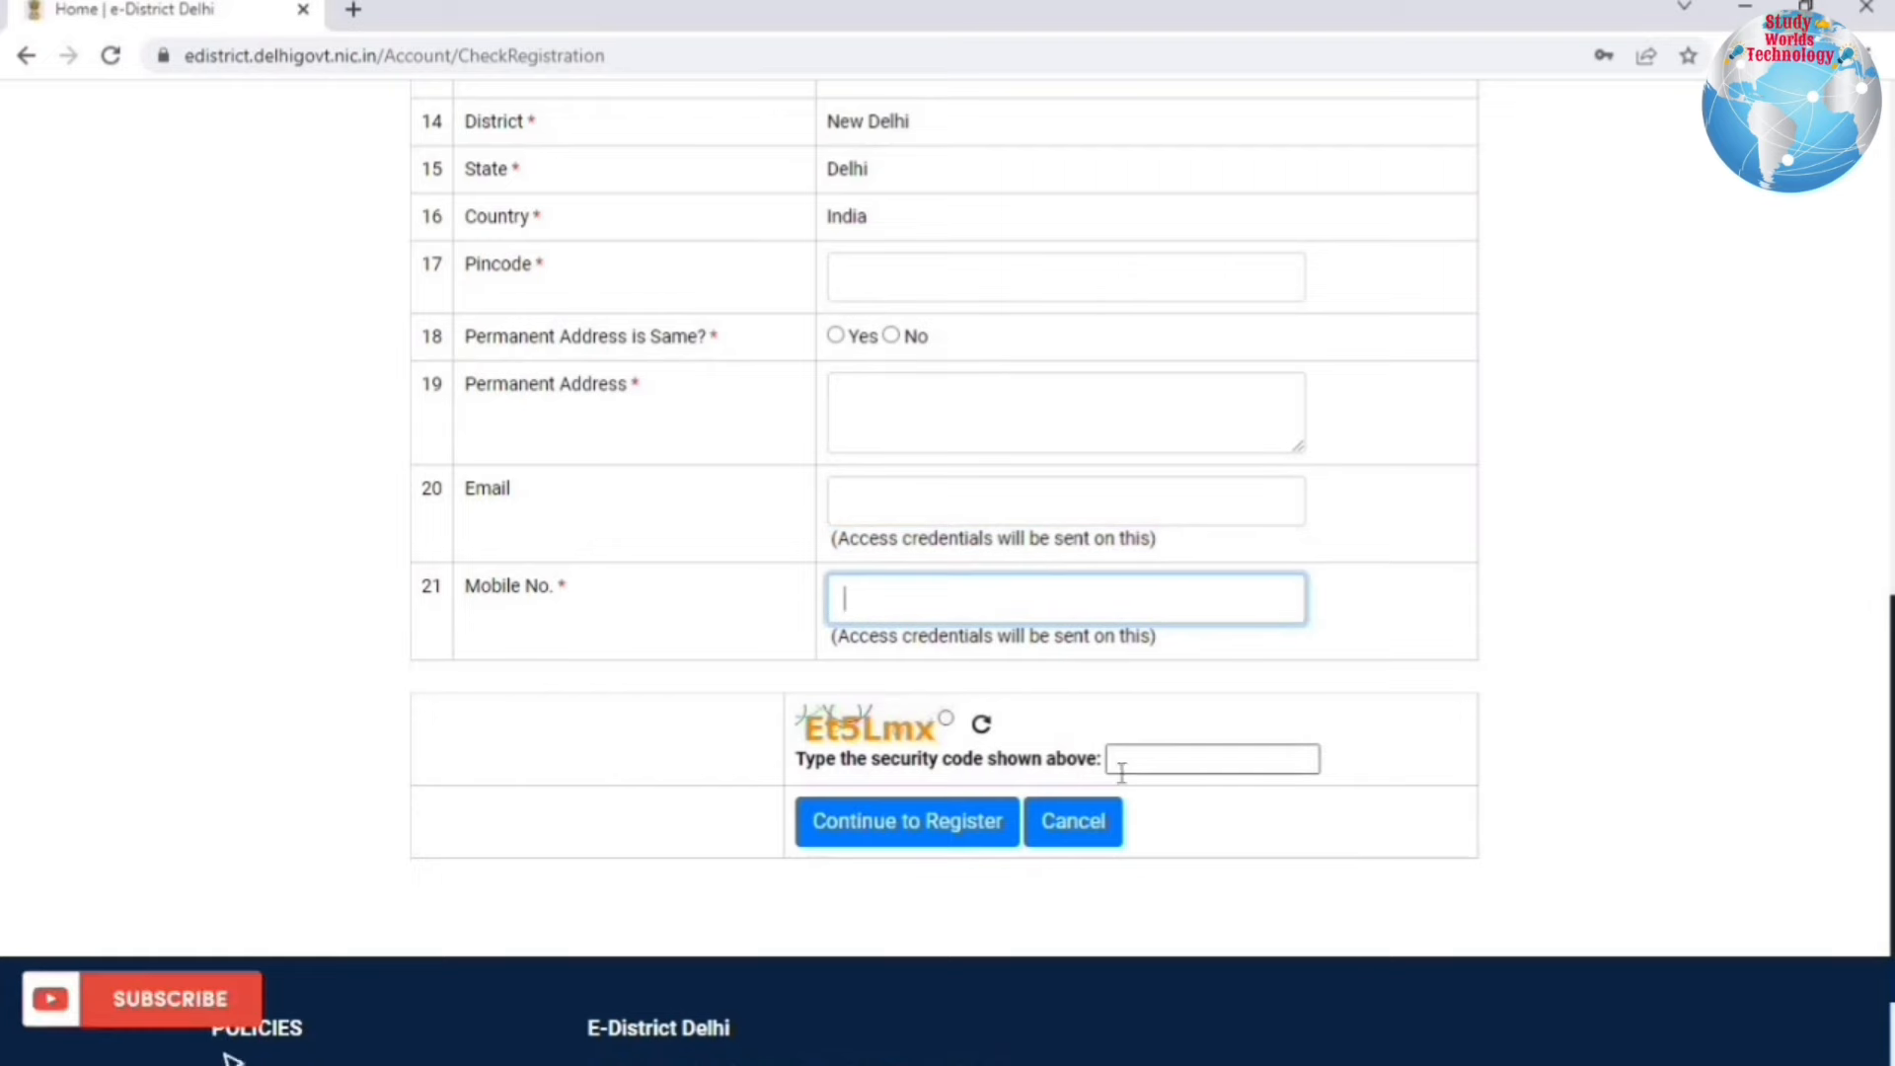
{"action": "left_click", "coordinate": [923, 834]}
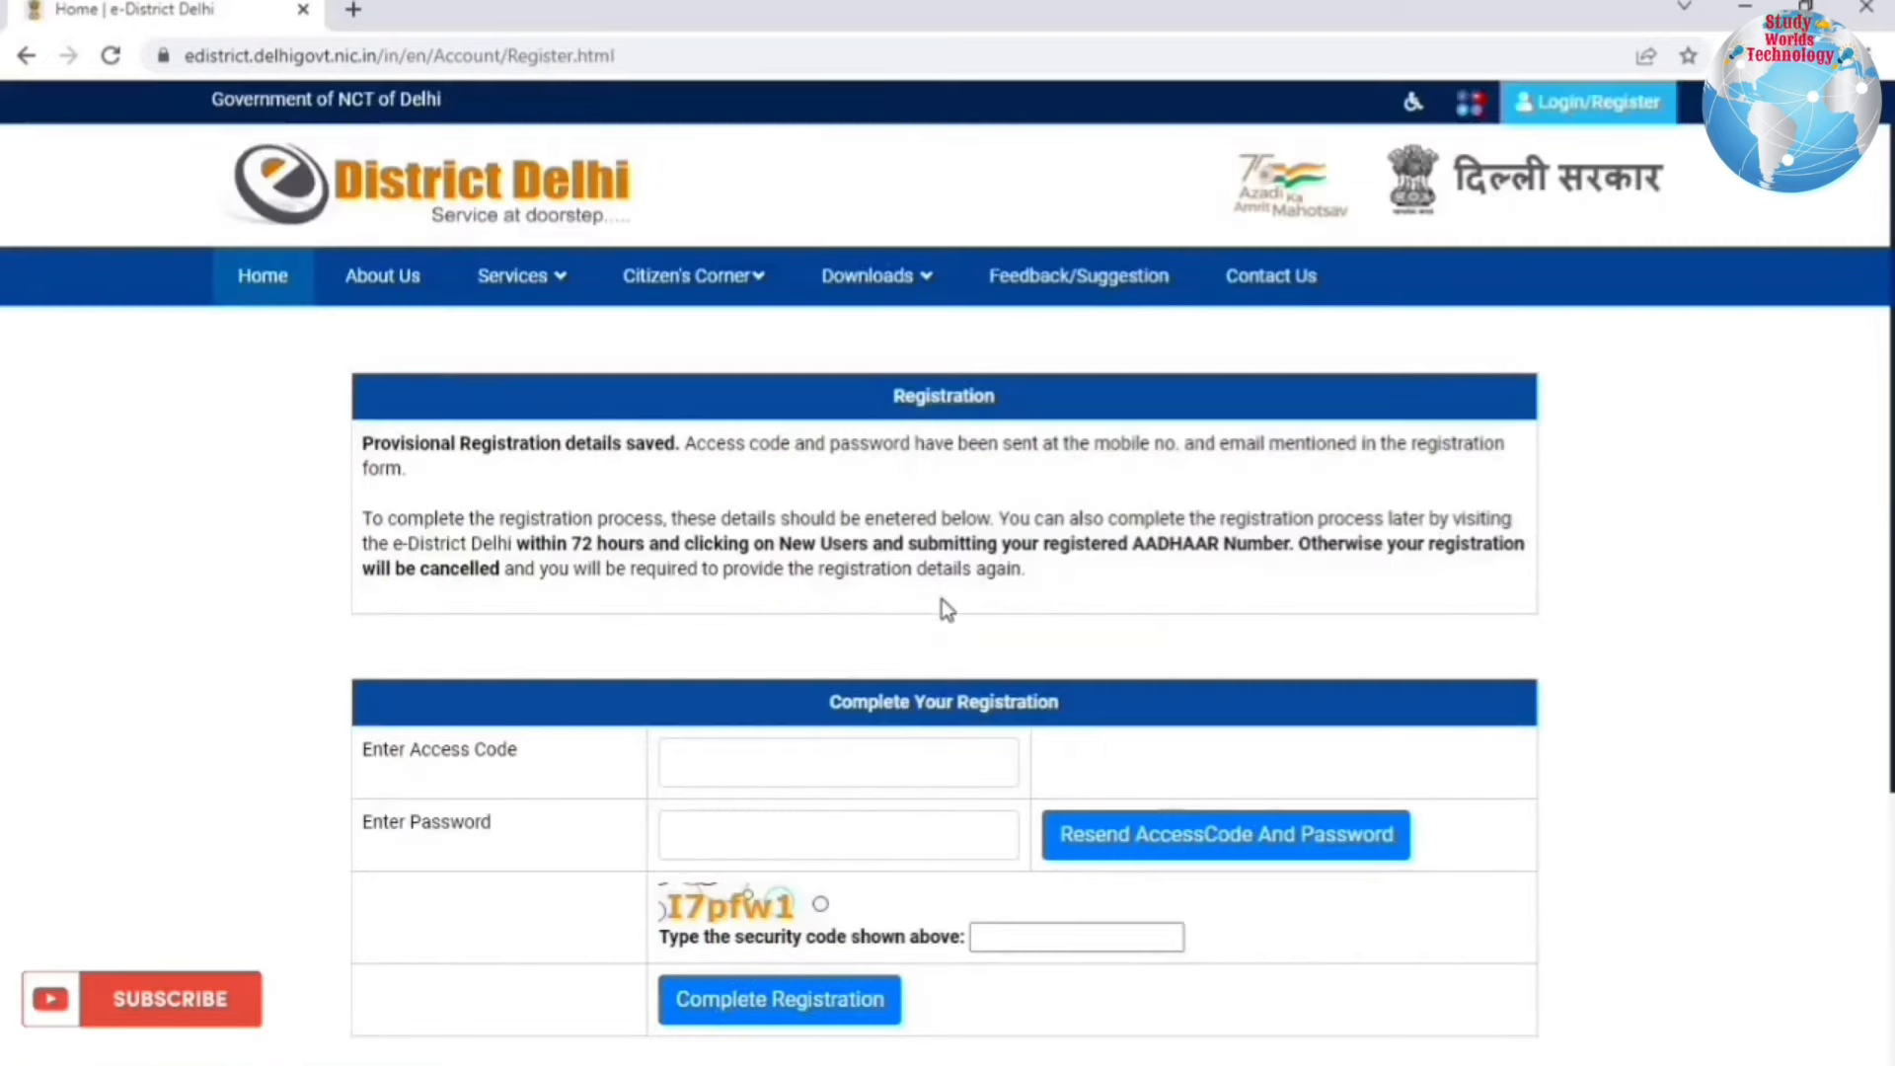
Step: Enter the access code, password and displayed security code, and complete the registration
{"action": "scroll", "coordinate": [942, 601], "scroll_direction": "down", "scroll_amount": 1}
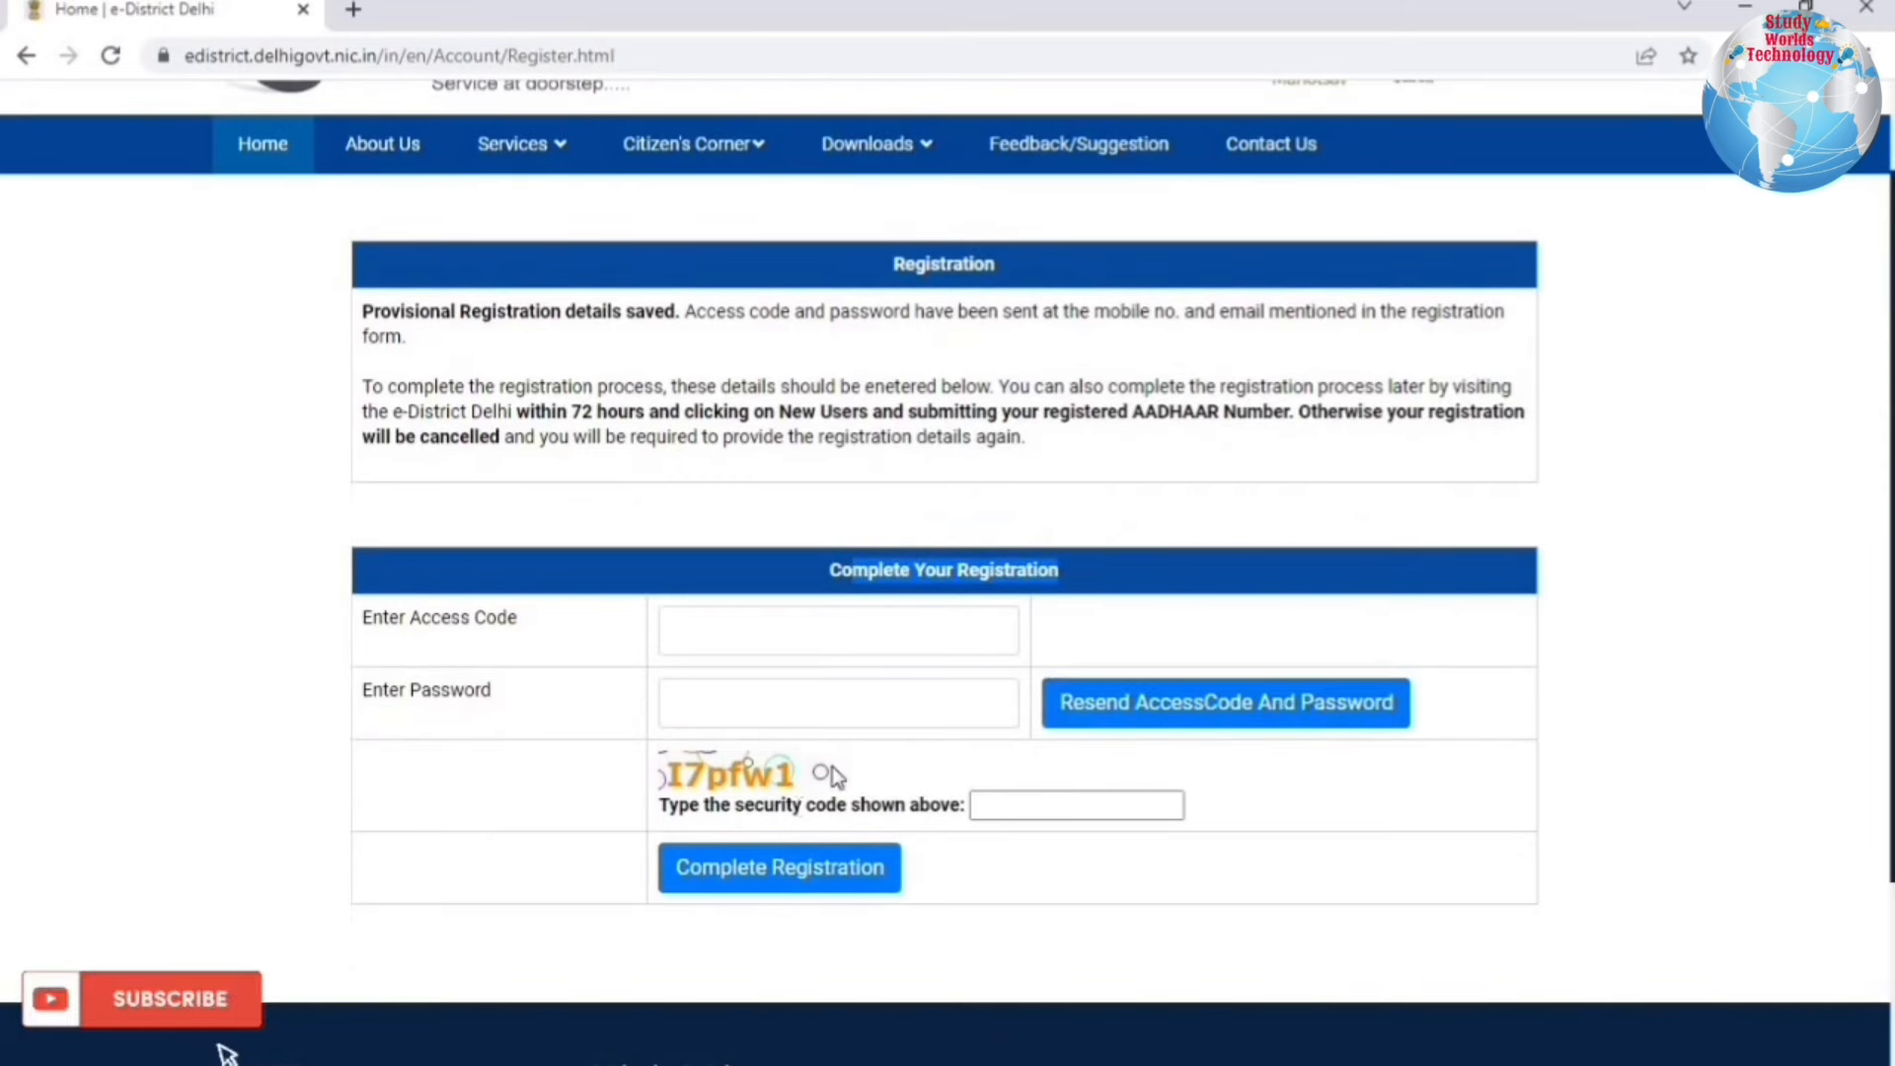
{"action": "left_click", "coordinate": [734, 642]}
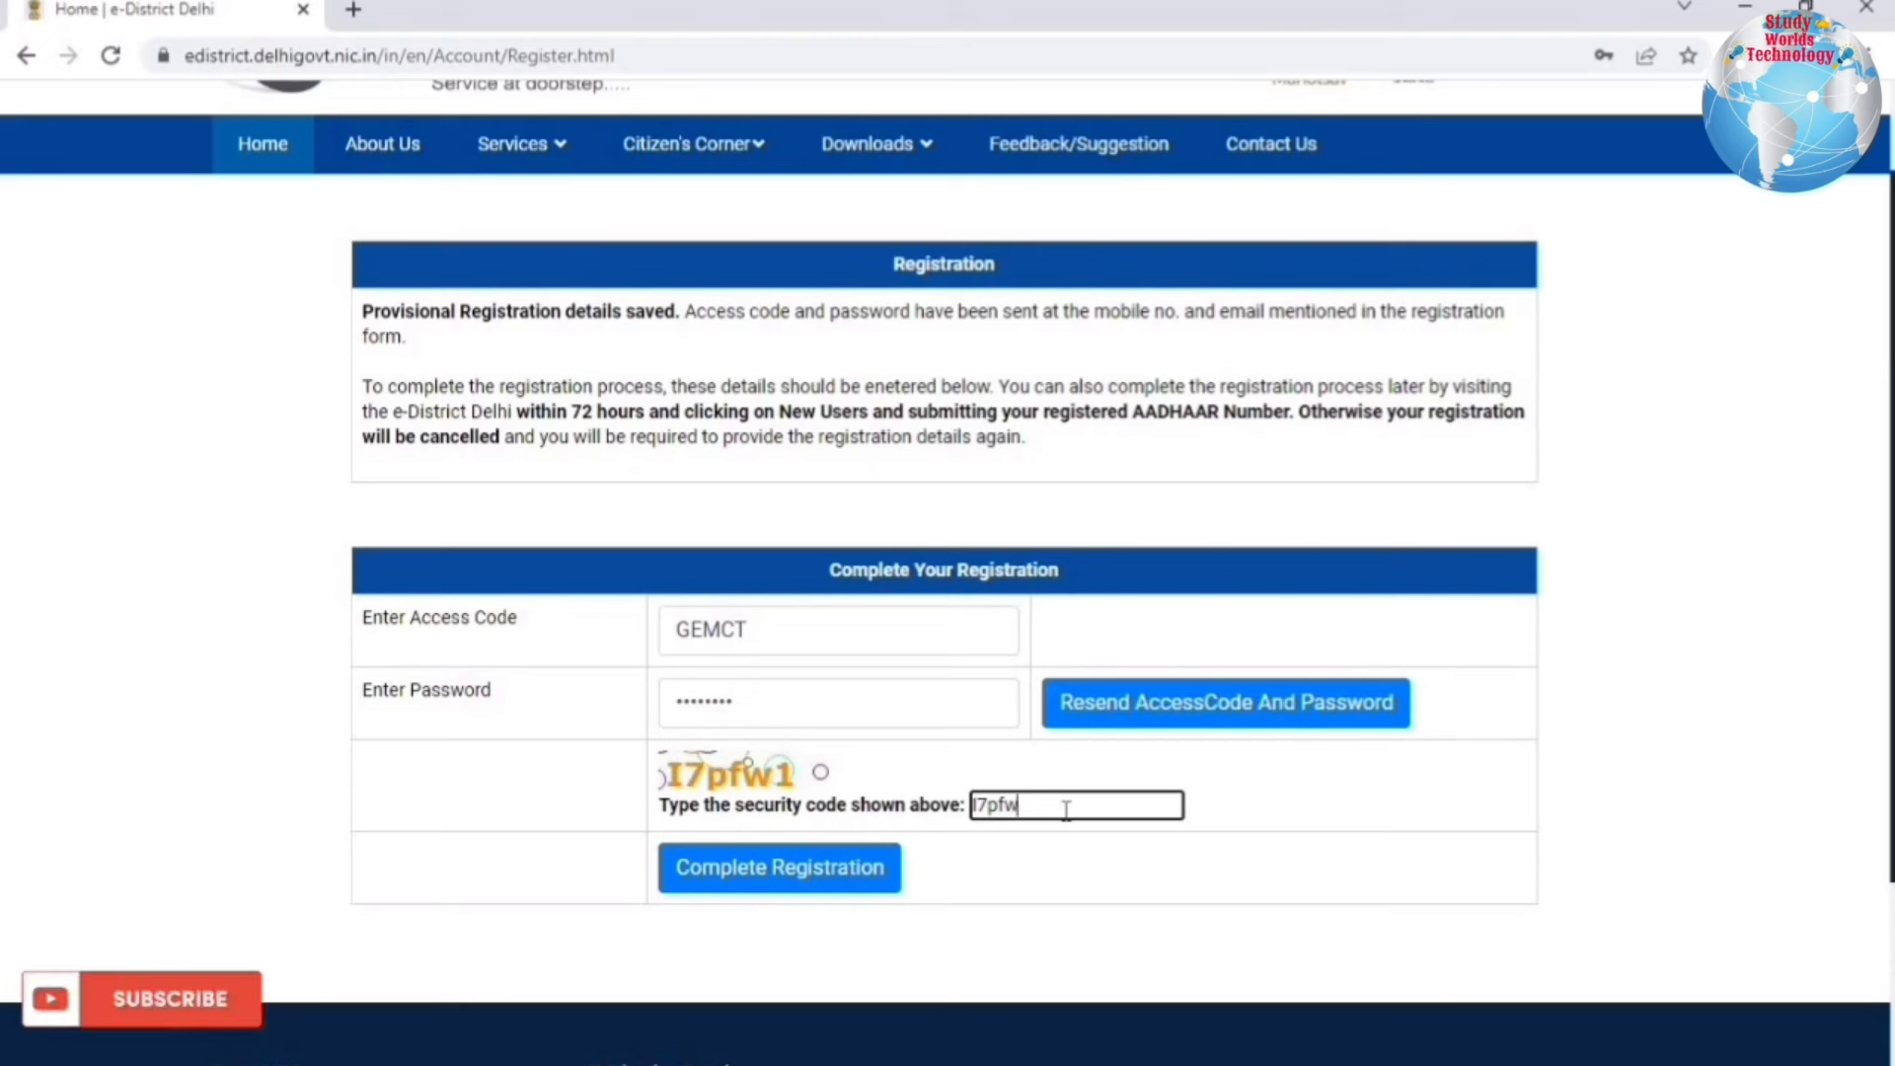
{"action": "type", "text": "1"}
{"action": "left_click", "coordinate": [762, 873]}
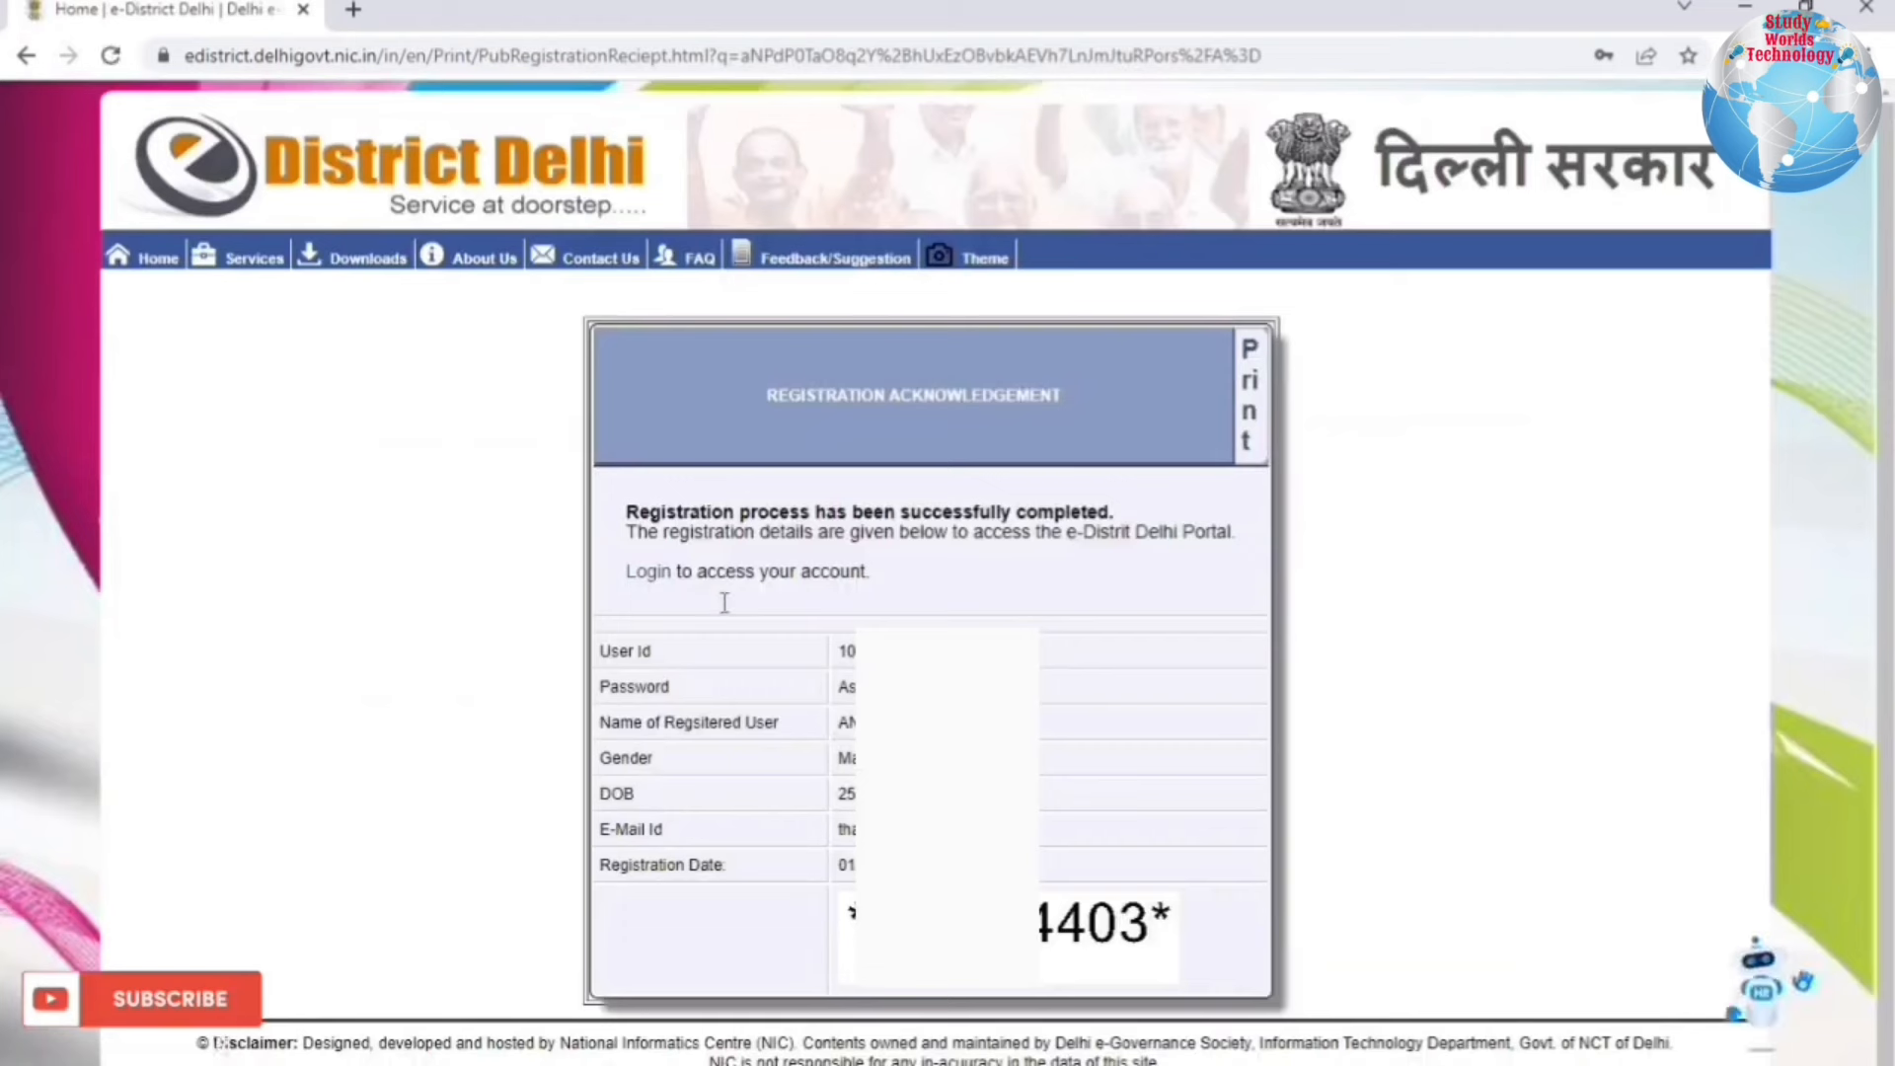
Step: Examine the registration acknowledgement, including the login note and the registered user's details
{"action": "left_click_drag", "start_coordinate": [628, 551], "coordinate": [1285, 831]}
{"action": "left_click", "coordinate": [1340, 746]}
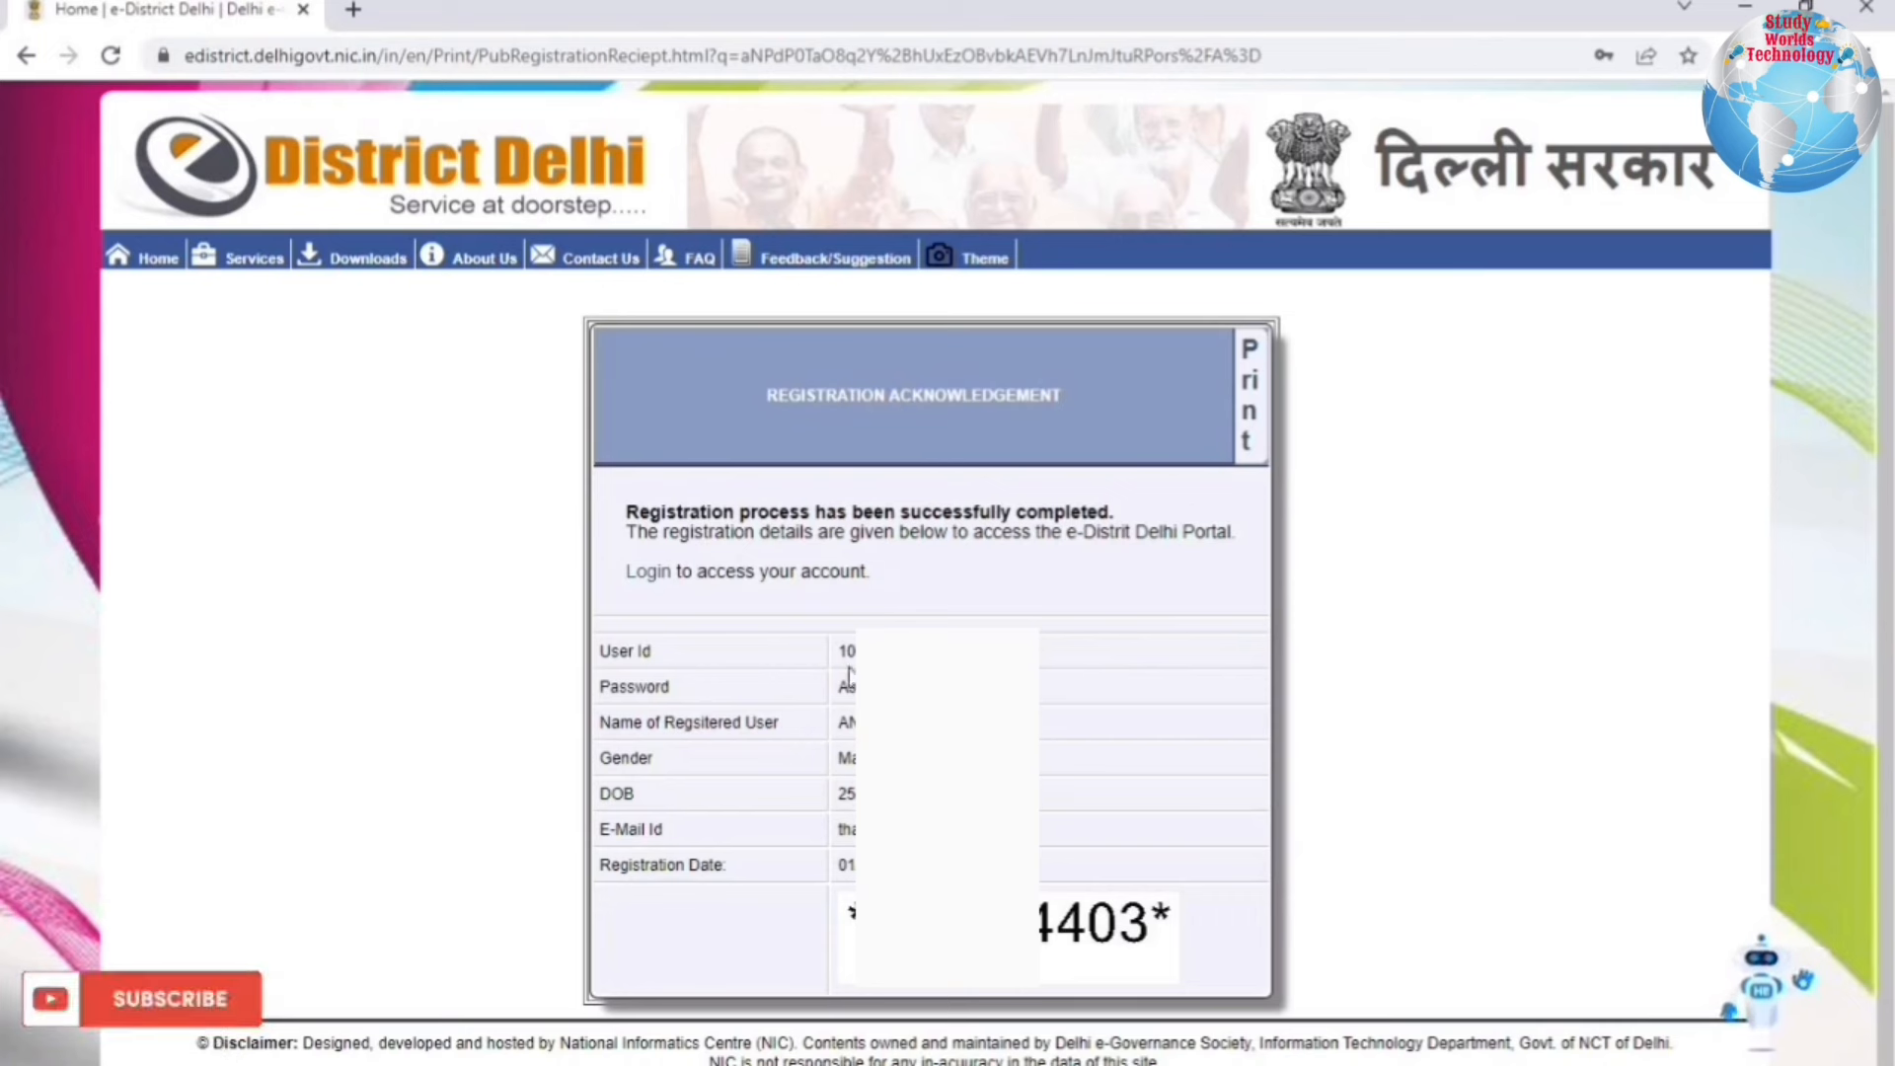
{"action": "left_click_drag", "start_coordinate": [848, 651], "coordinate": [918, 865]}
{"action": "left_click", "coordinate": [917, 849]}
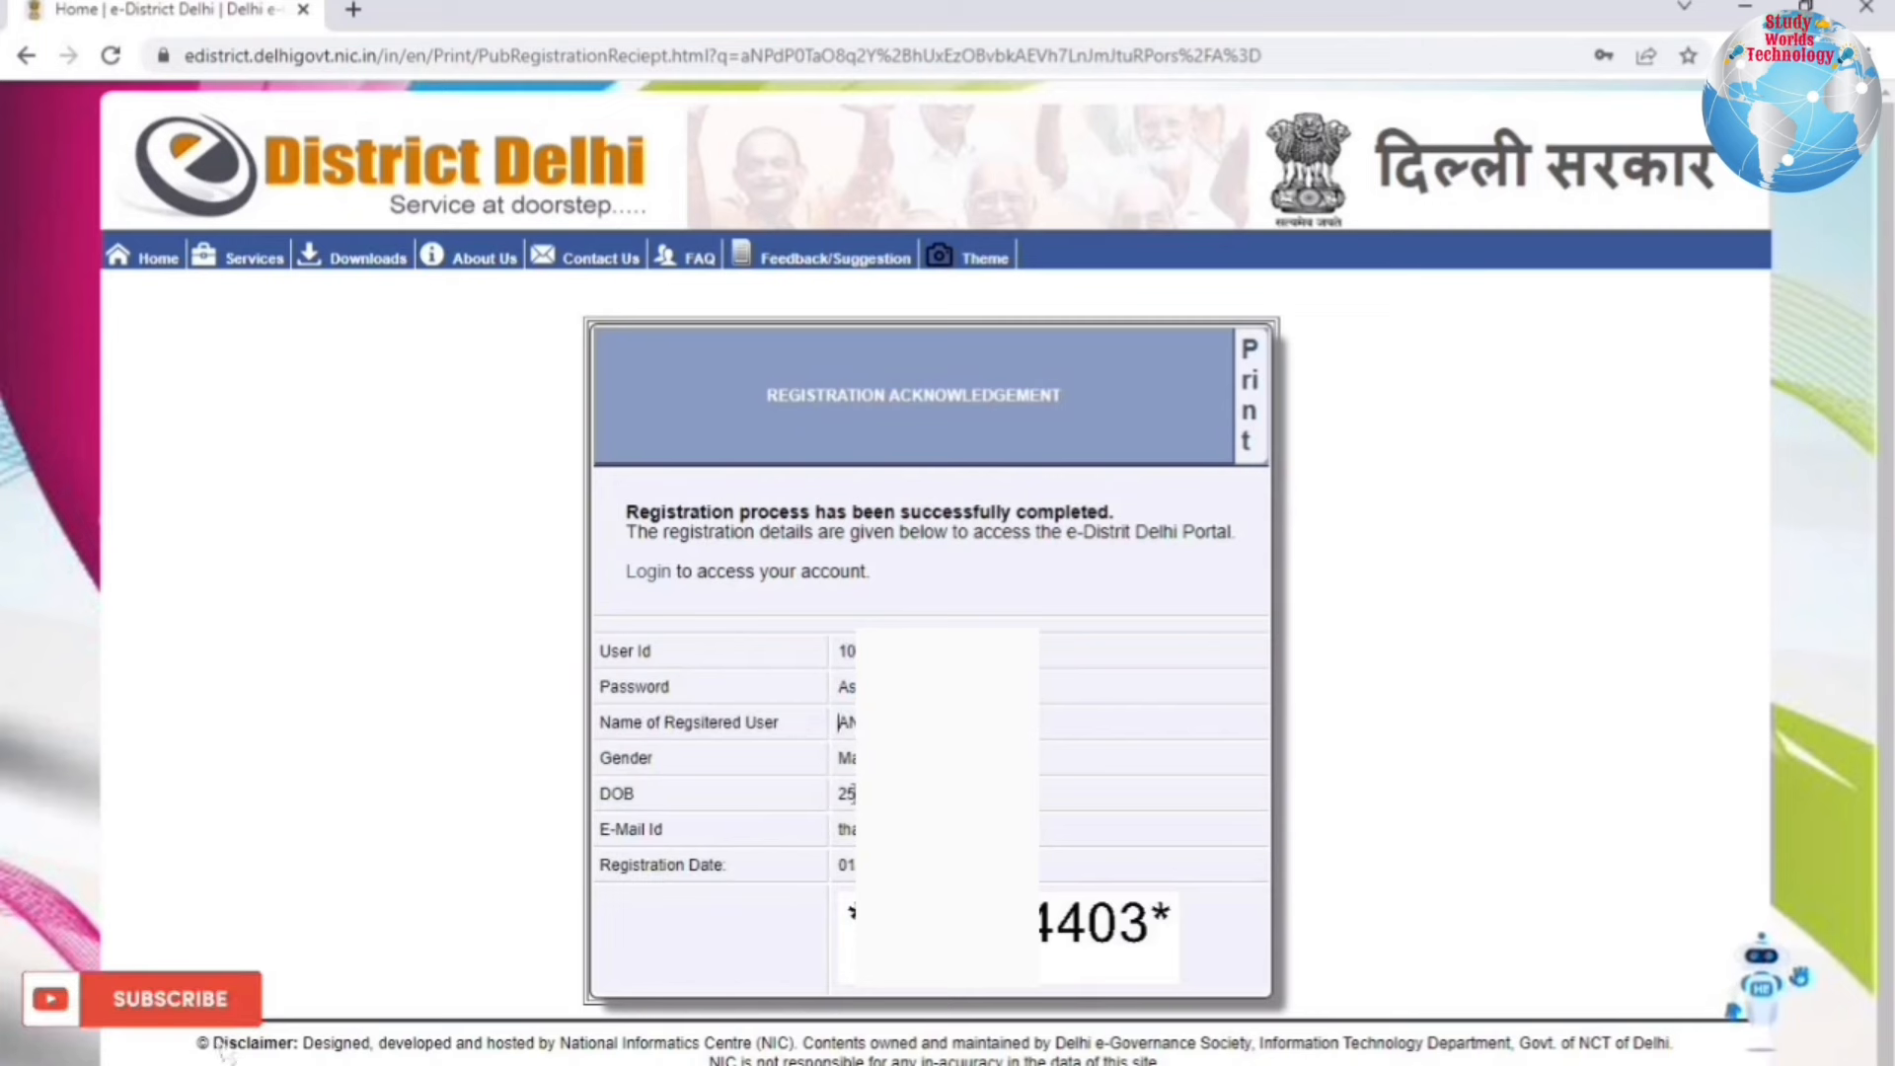
Step: Return to the portal's home page and go through login to the citizen welcome page
{"action": "left_click", "coordinate": [148, 258]}
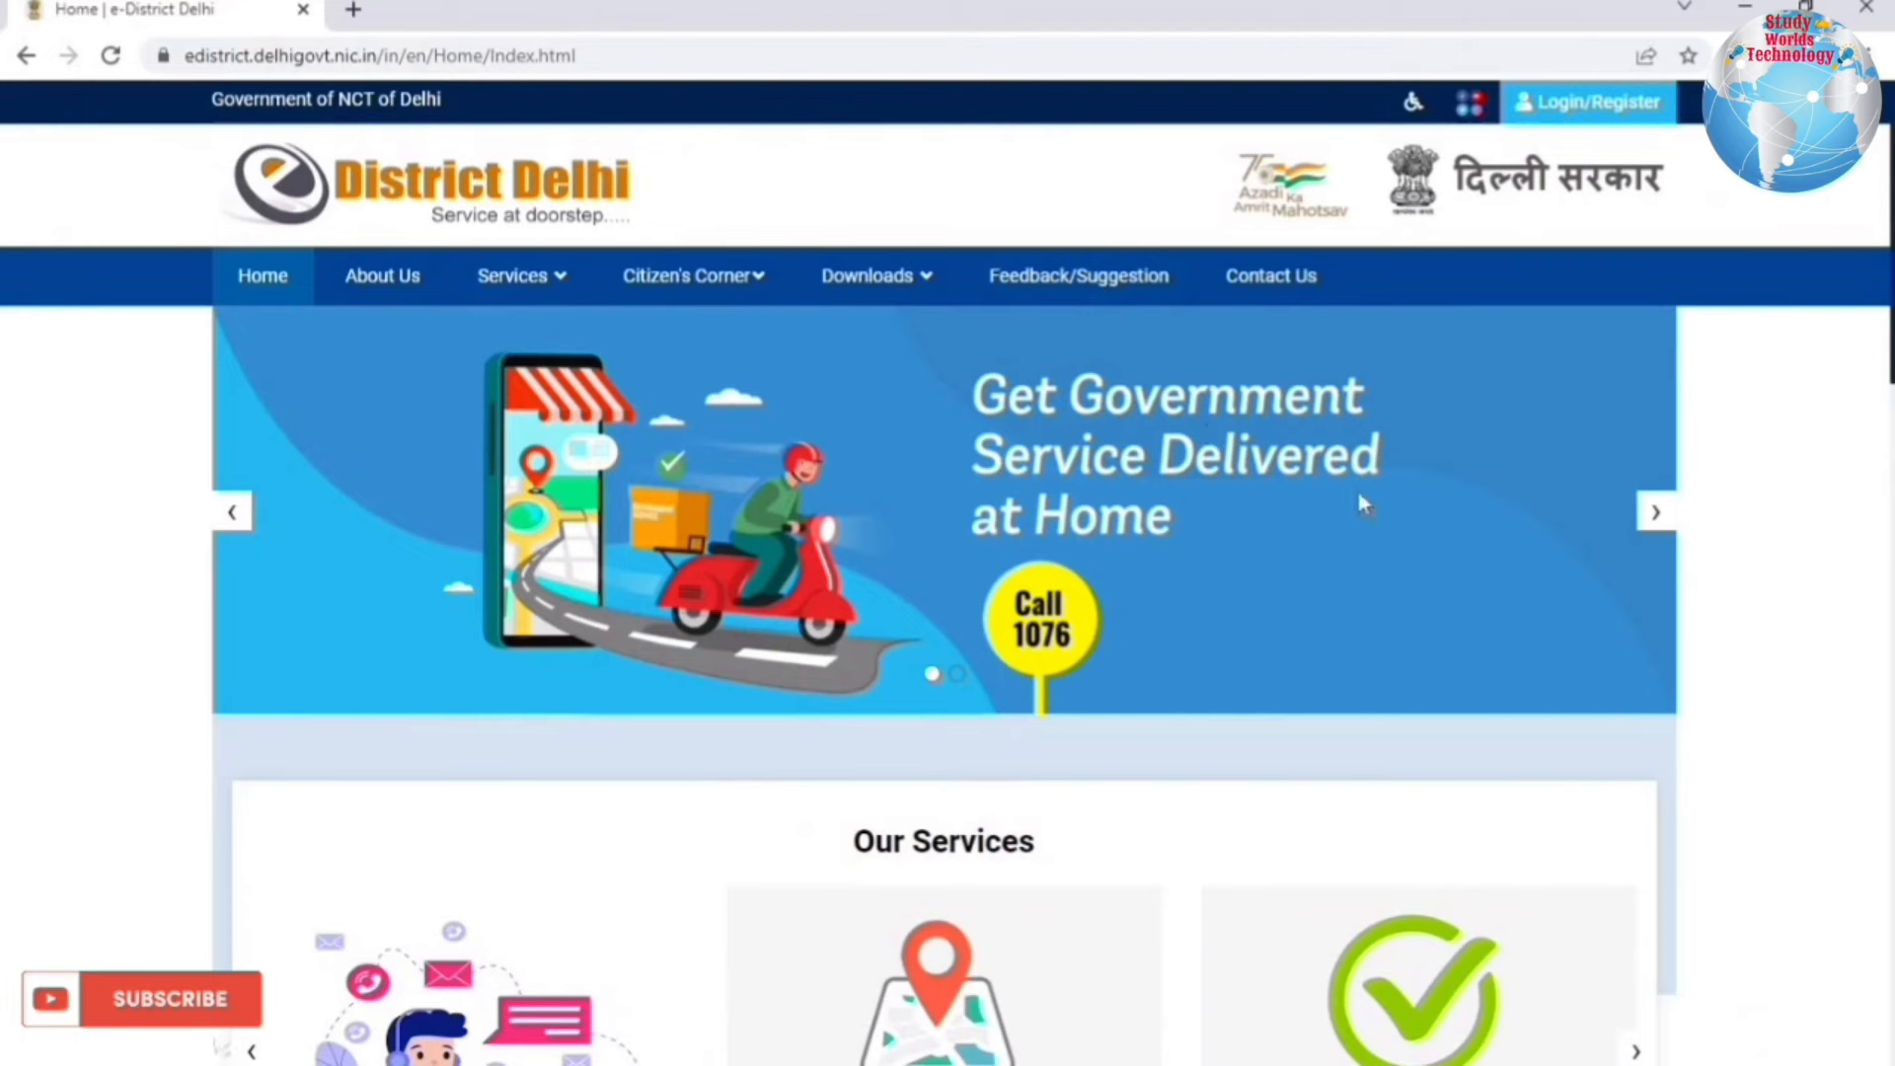
{"action": "left_click", "coordinate": [1569, 105]}
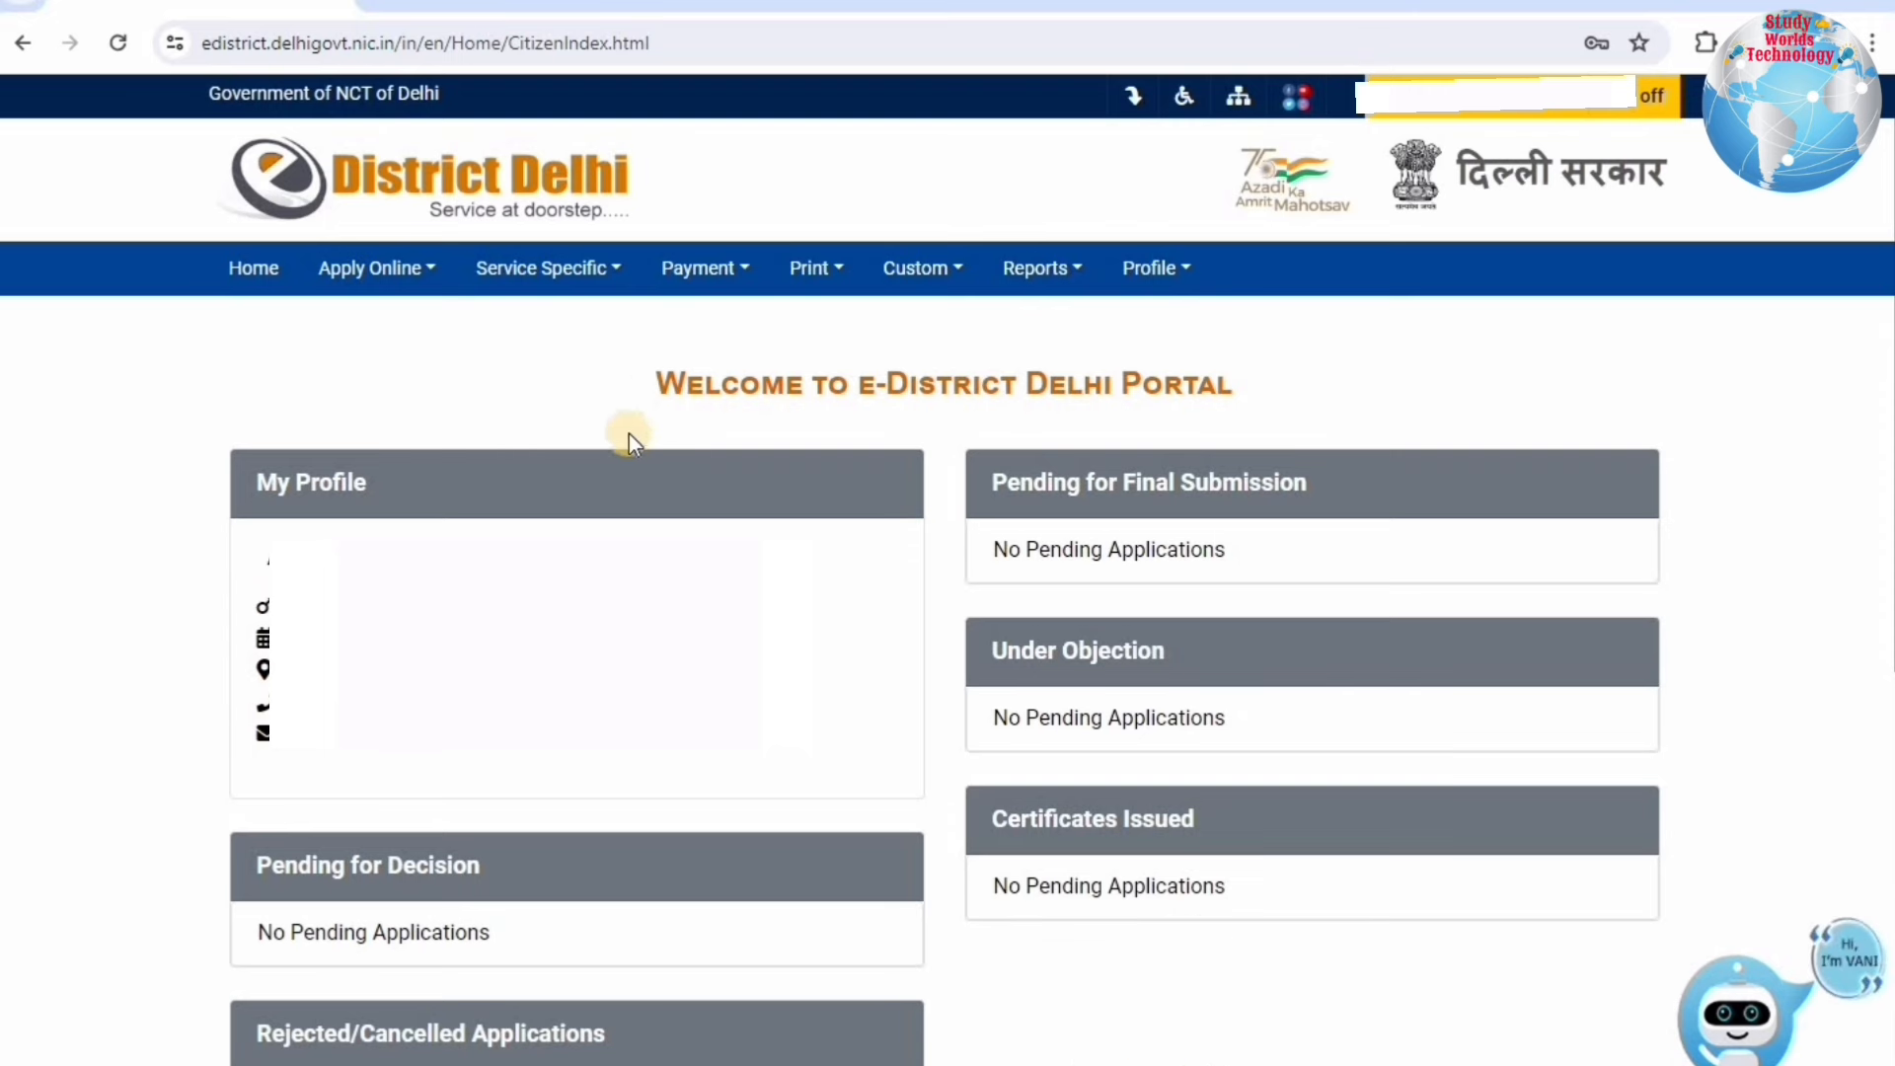
{"action": "triple_click", "coordinate": [855, 400]}
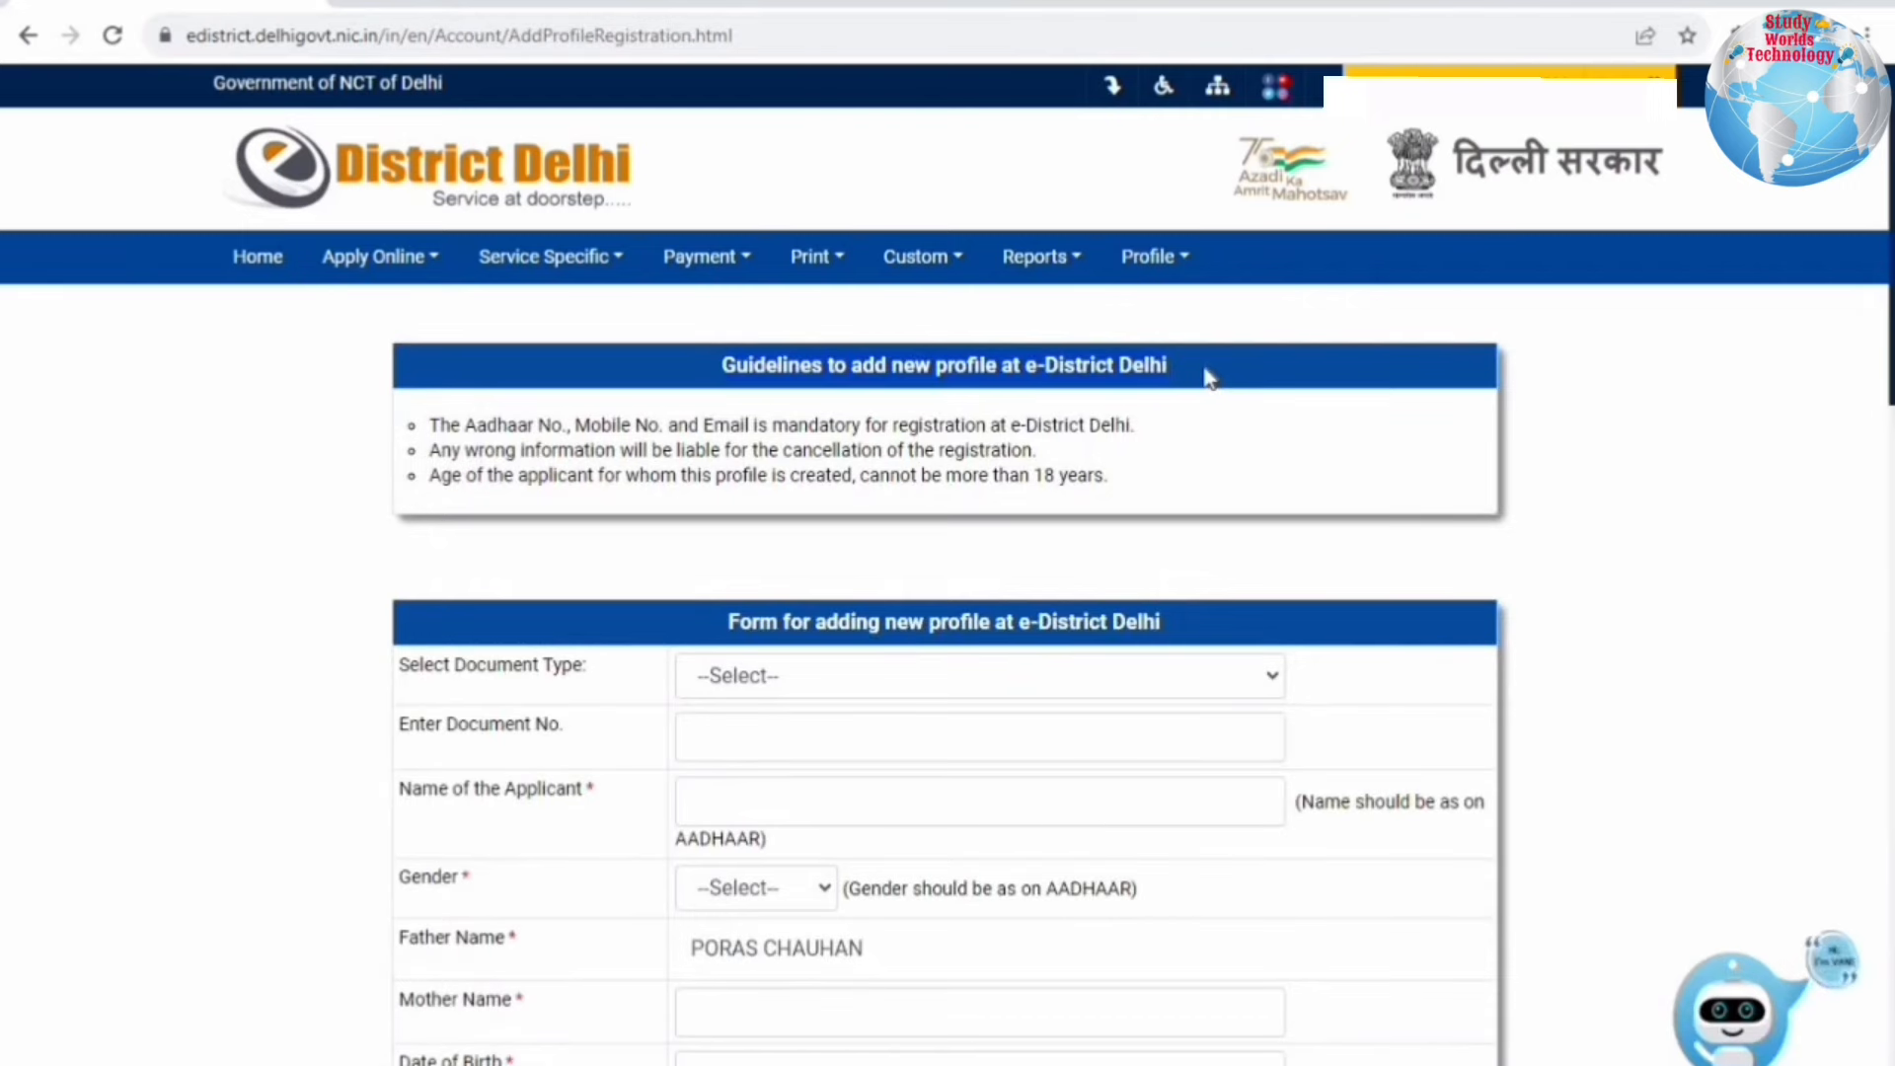
Step: Set the document type to Aadhaar Card in the form for adding a new profile
{"action": "scroll", "coordinate": [1209, 376], "scroll_direction": "down", "scroll_amount": 4}
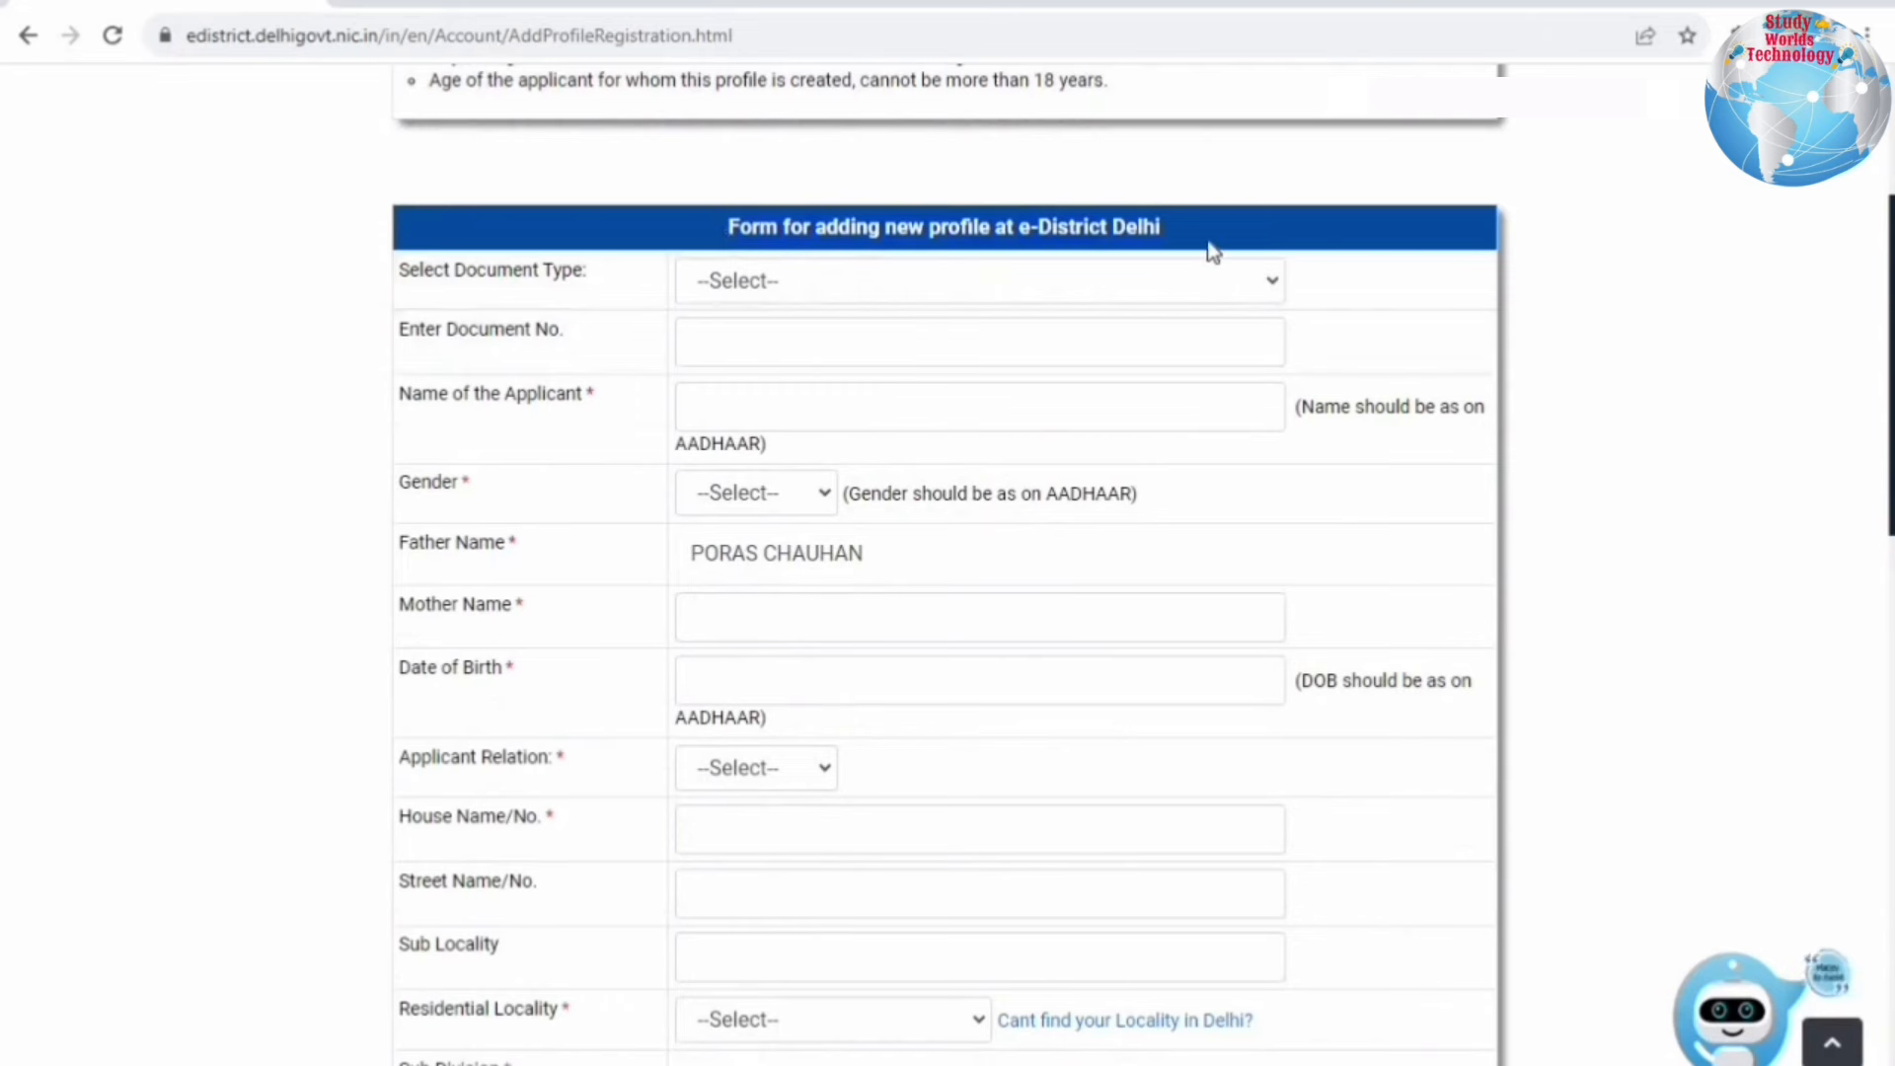
{"action": "scroll", "coordinate": [1209, 254], "scroll_direction": "up", "scroll_amount": 3}
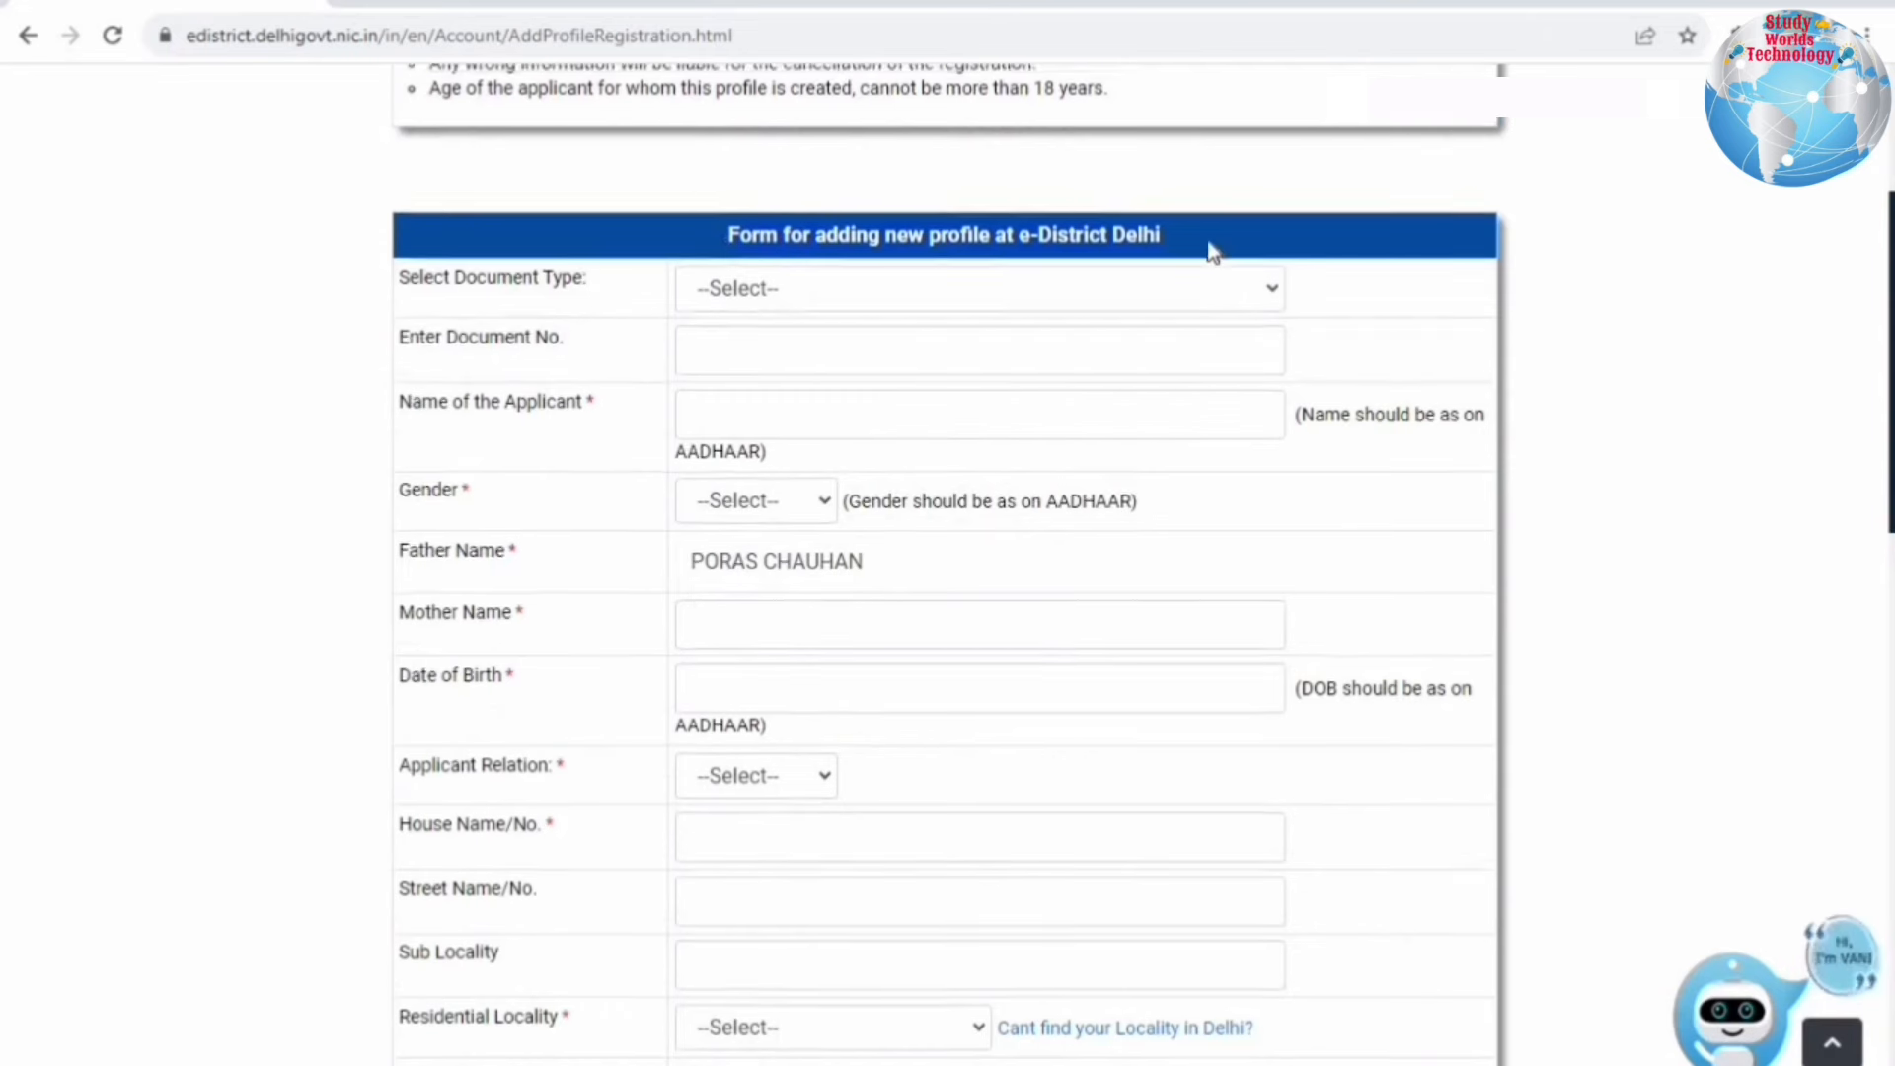
{"action": "scroll", "coordinate": [757, 355], "scroll_direction": "down", "scroll_amount": 3}
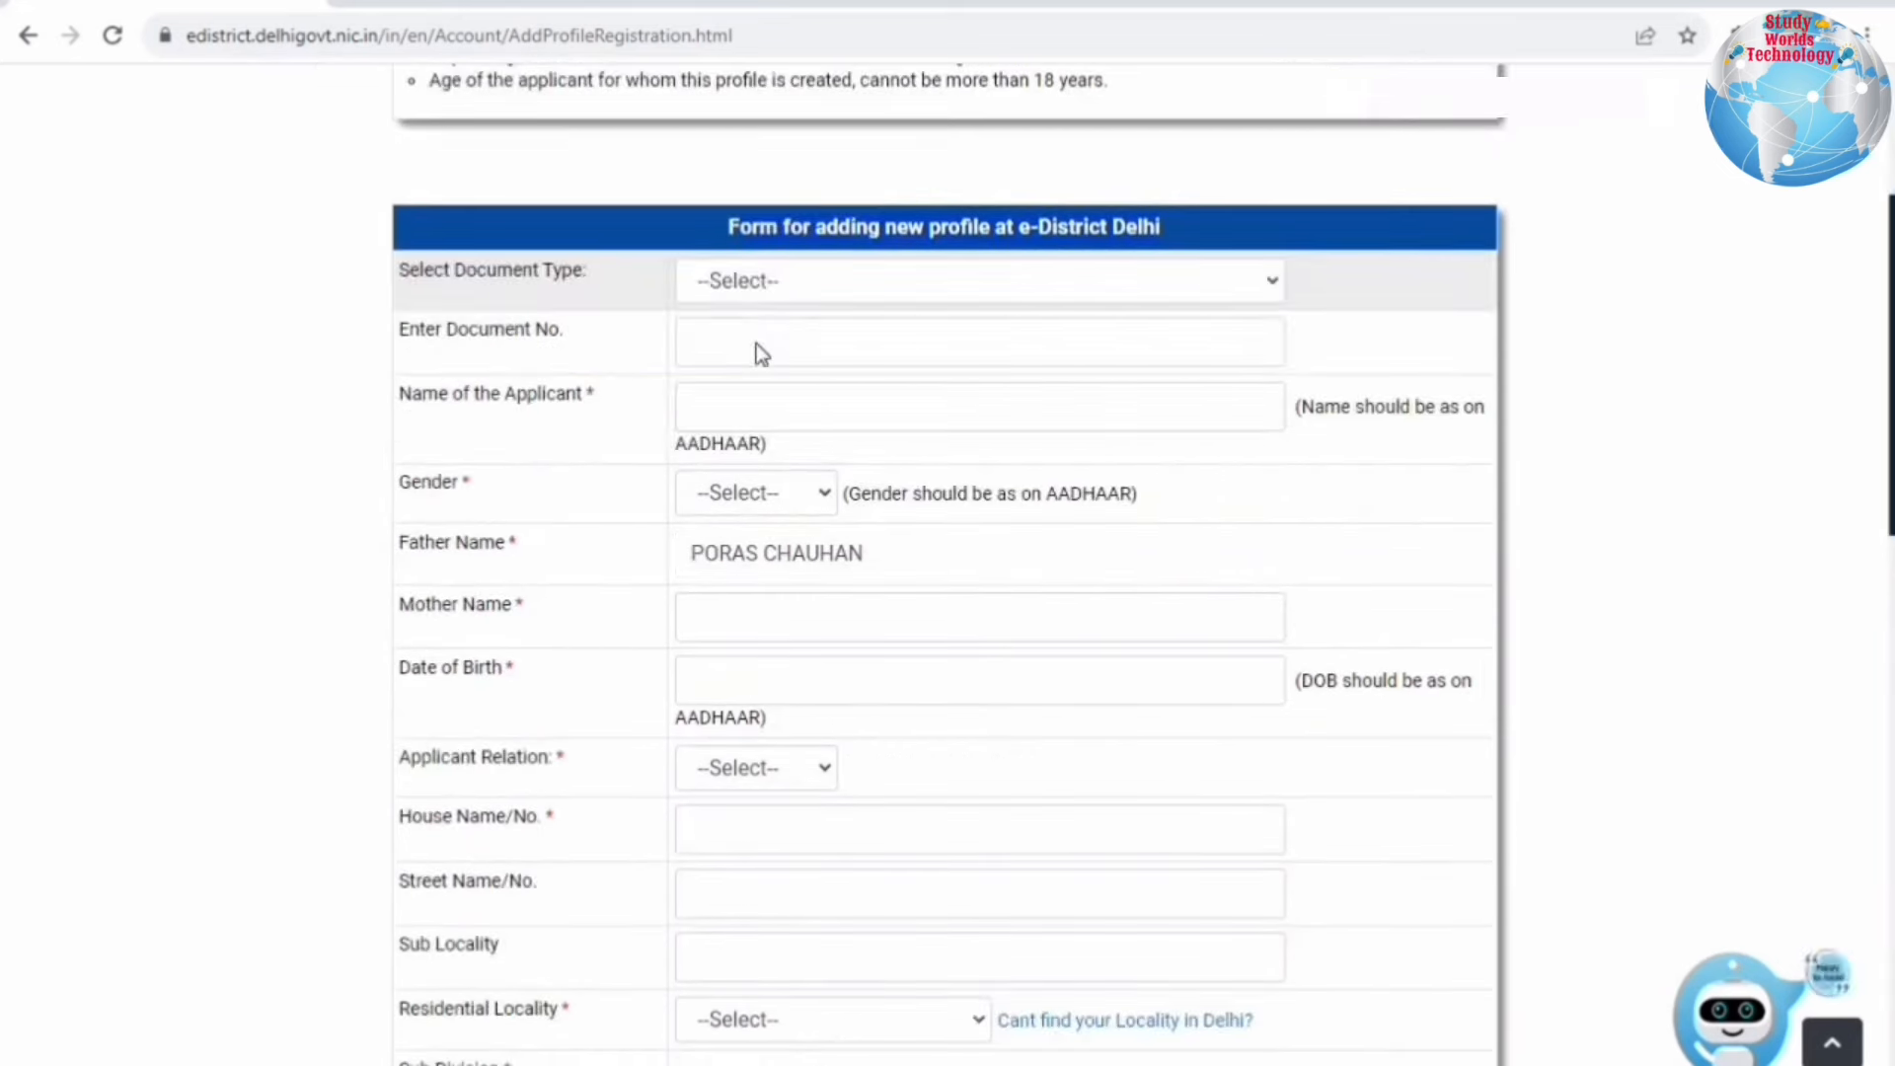
{"action": "left_click", "coordinate": [757, 280]}
{"action": "key", "text": "Return"}
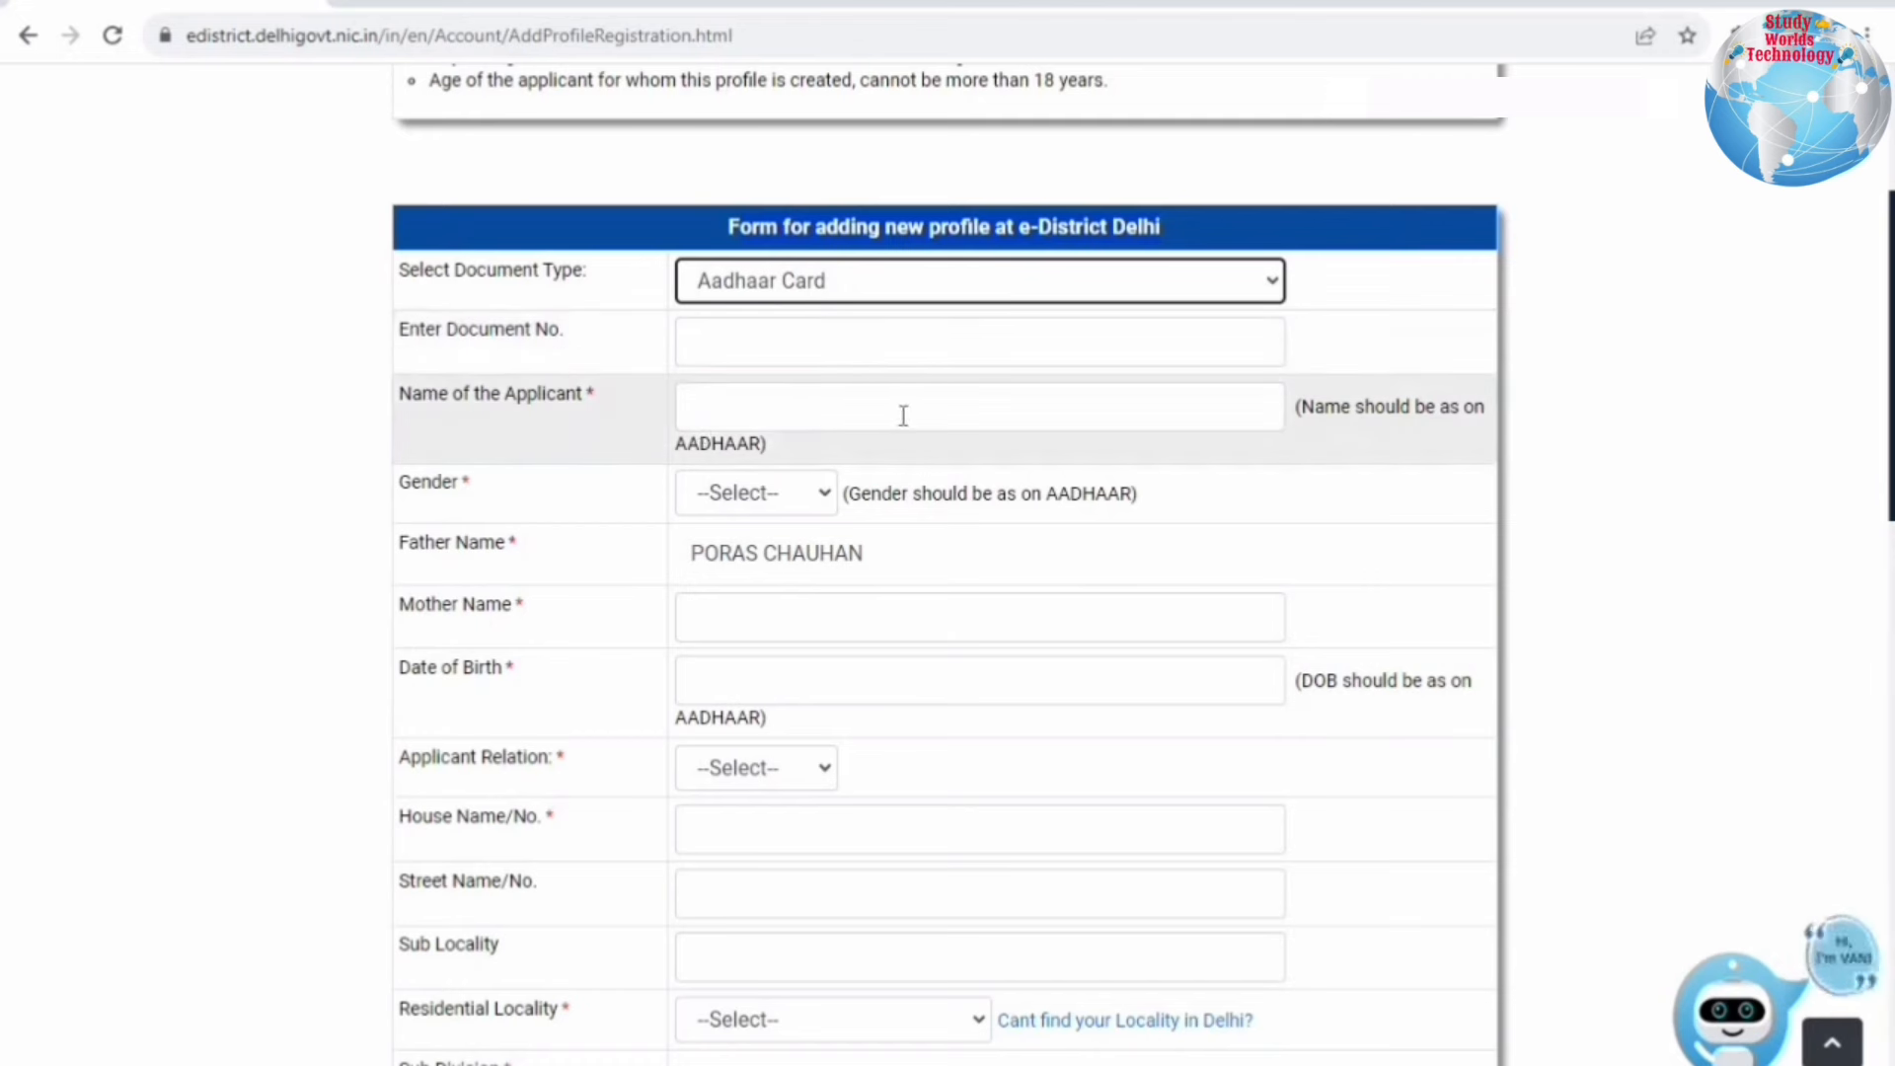
Step: Set the new profile's gender to Female and the applicant relation to Daughter
{"action": "left_click", "coordinate": [736, 506]}
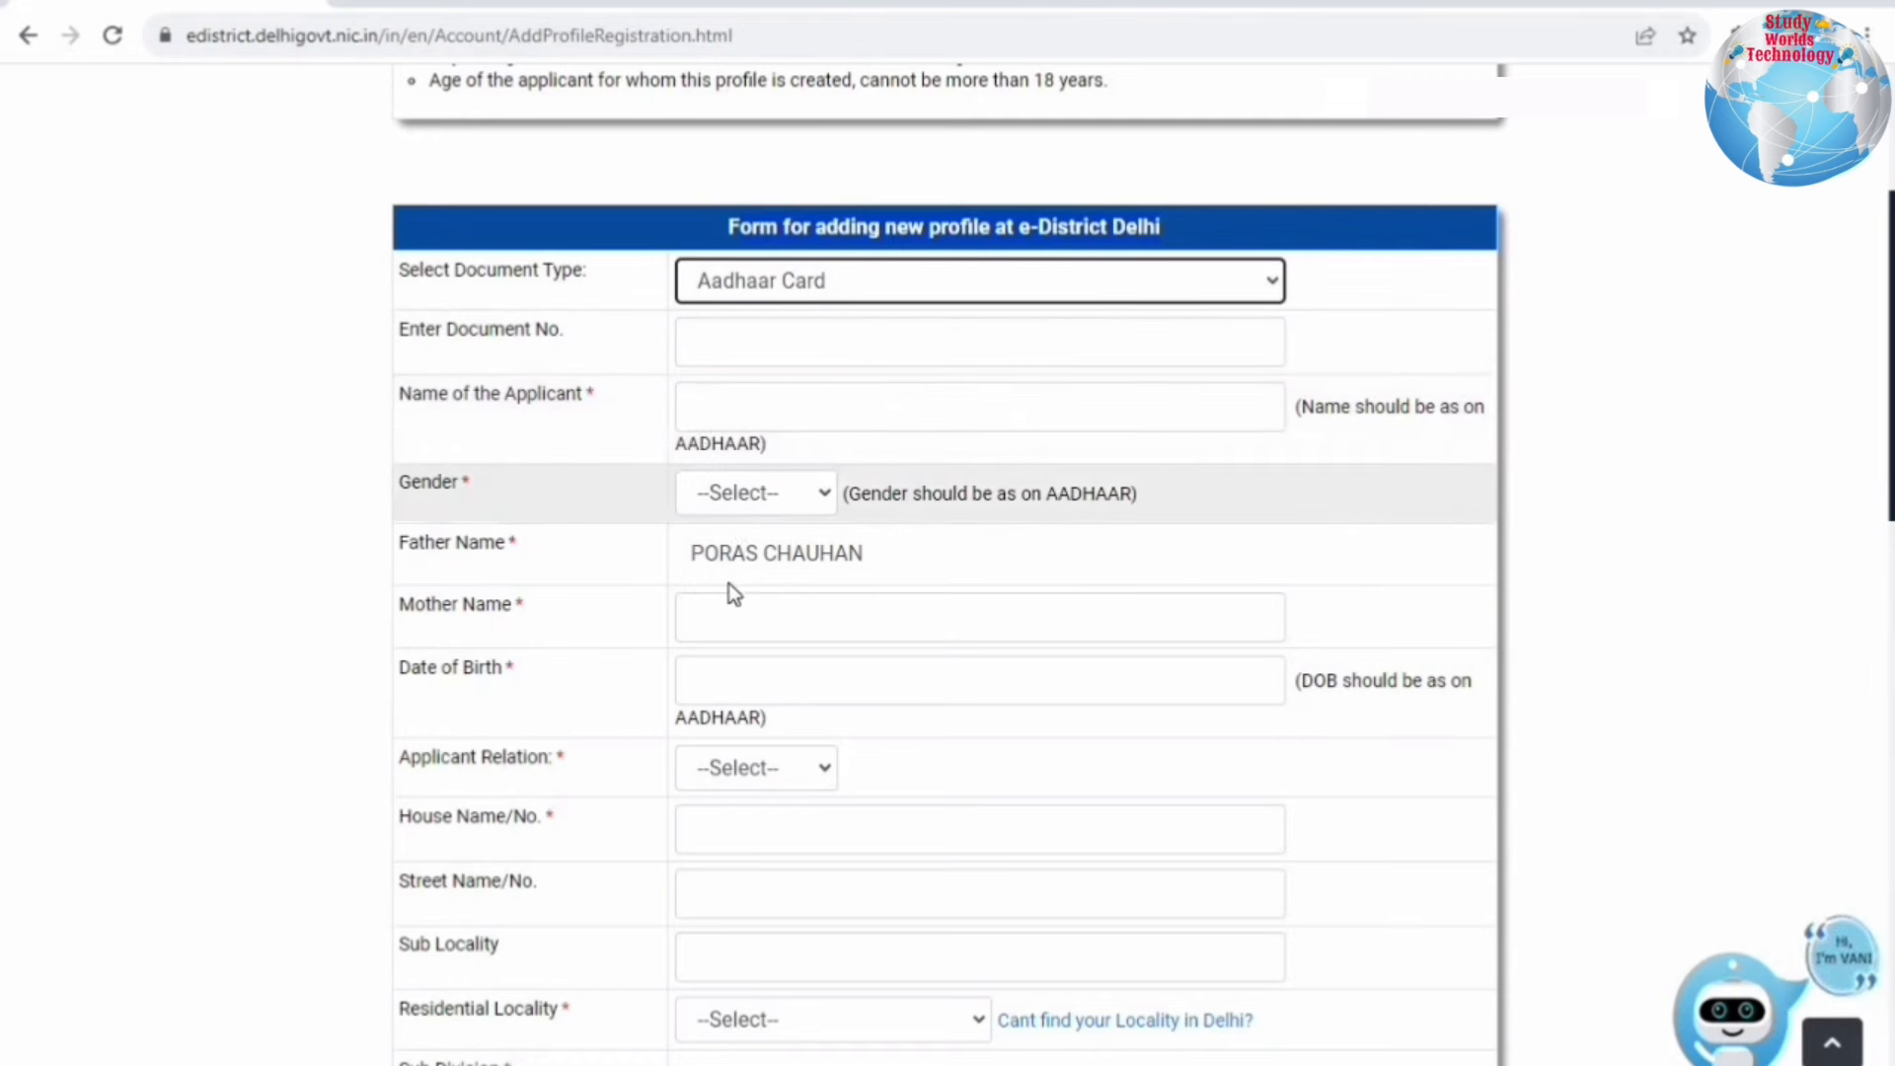
{"action": "left_click", "coordinate": [726, 584]}
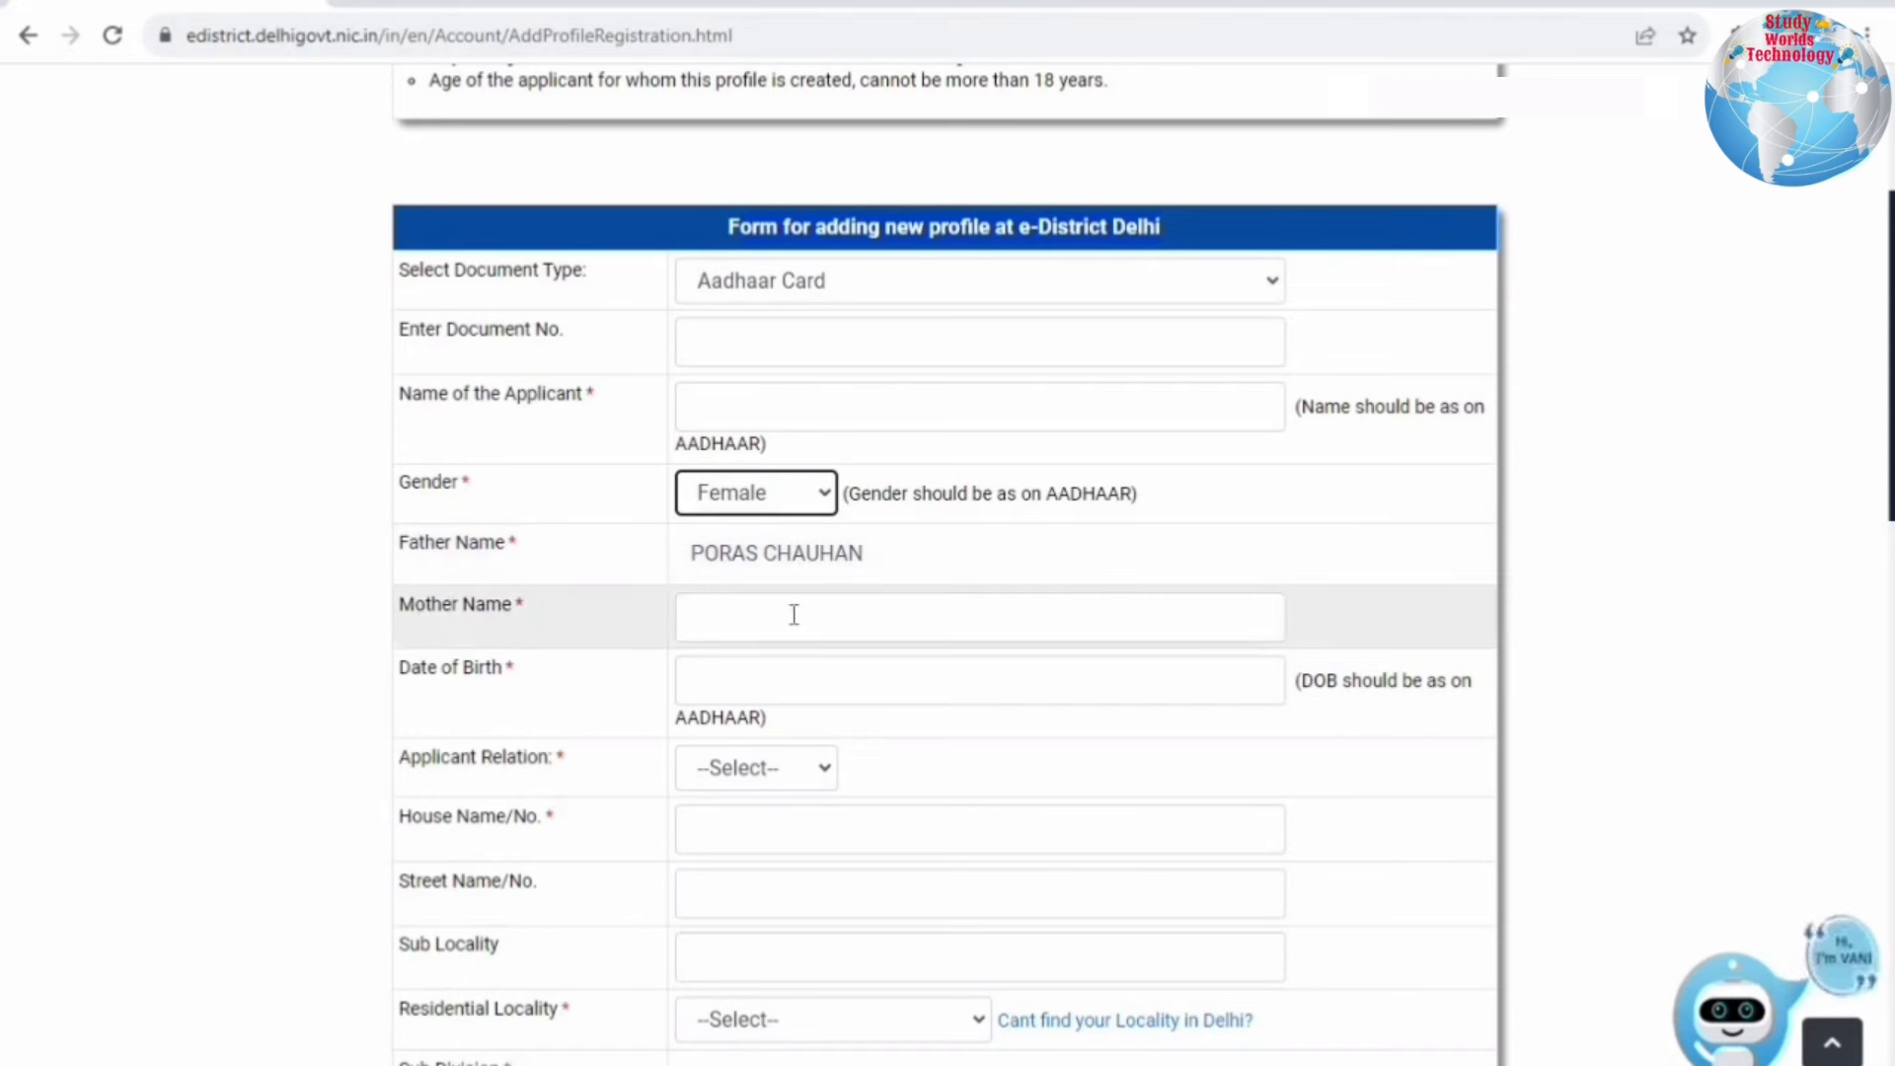
{"action": "left_click", "coordinate": [808, 772]}
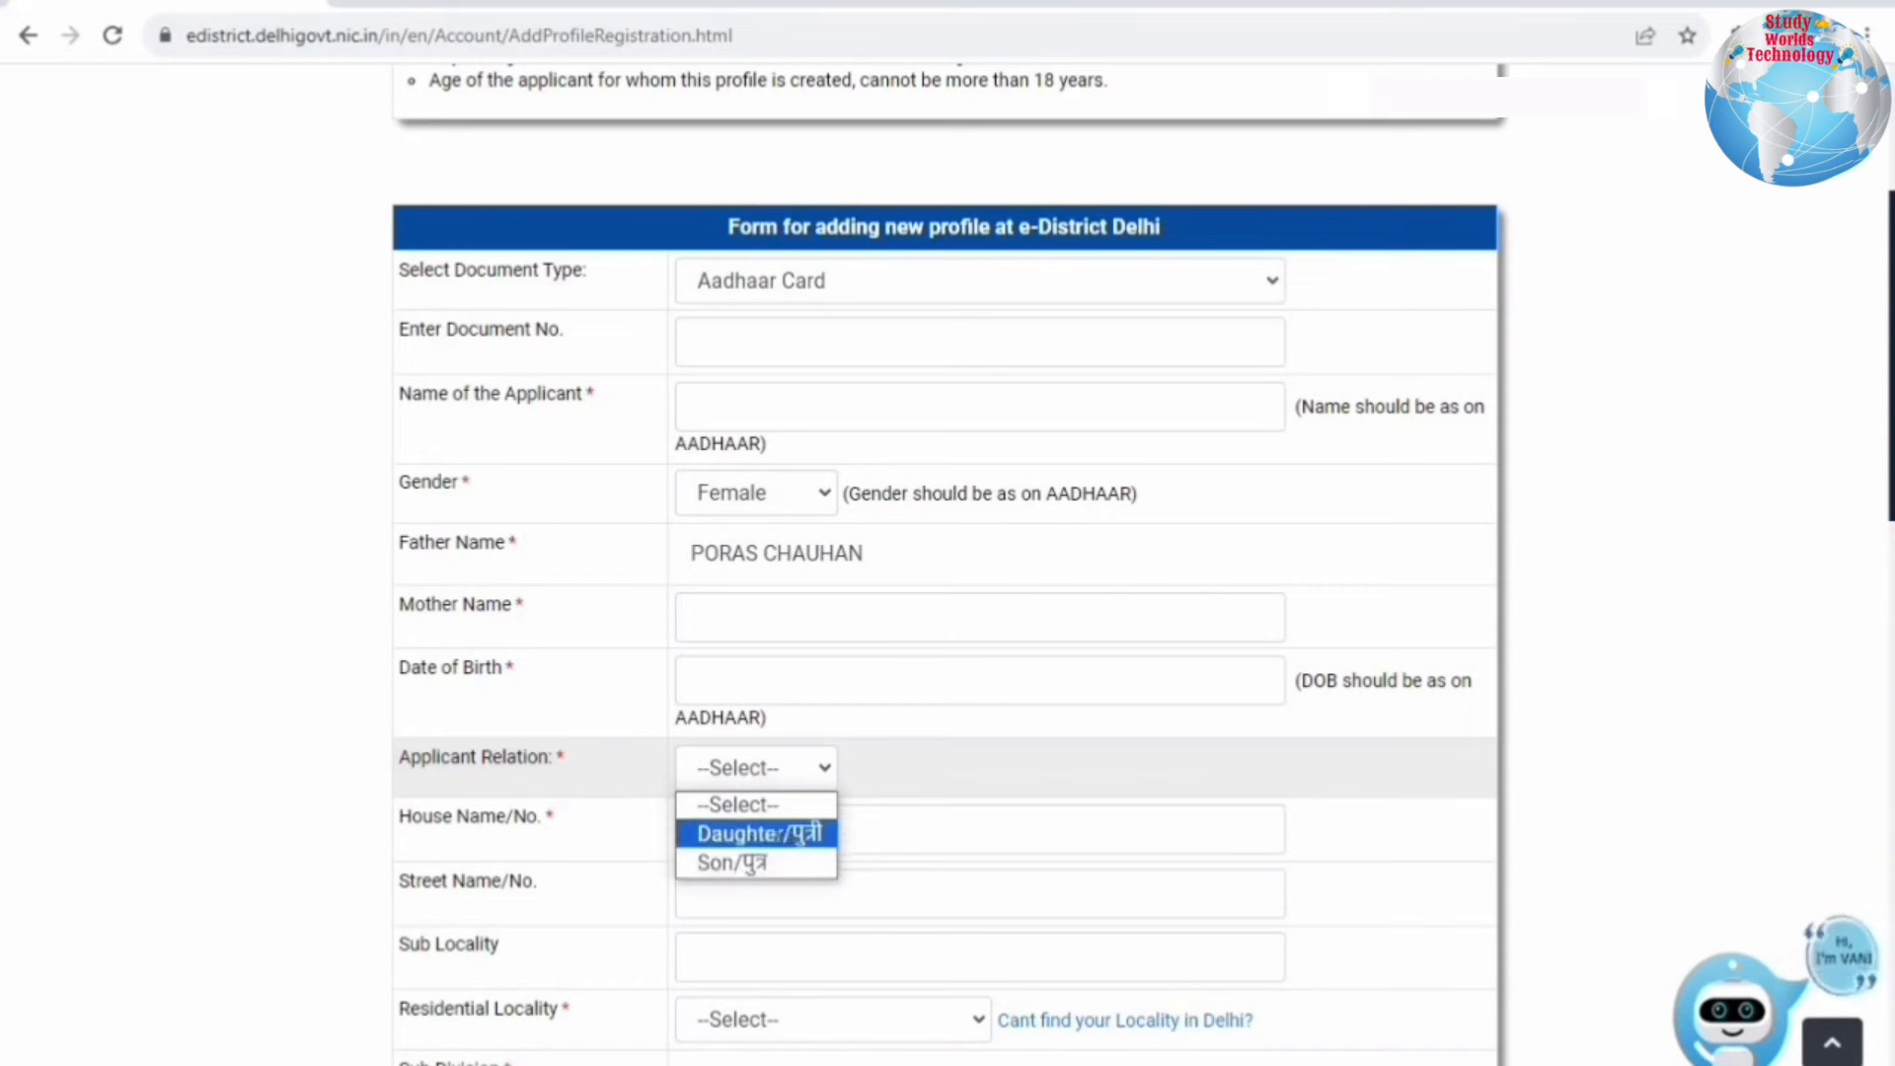
{"action": "left_click", "coordinate": [787, 833]}
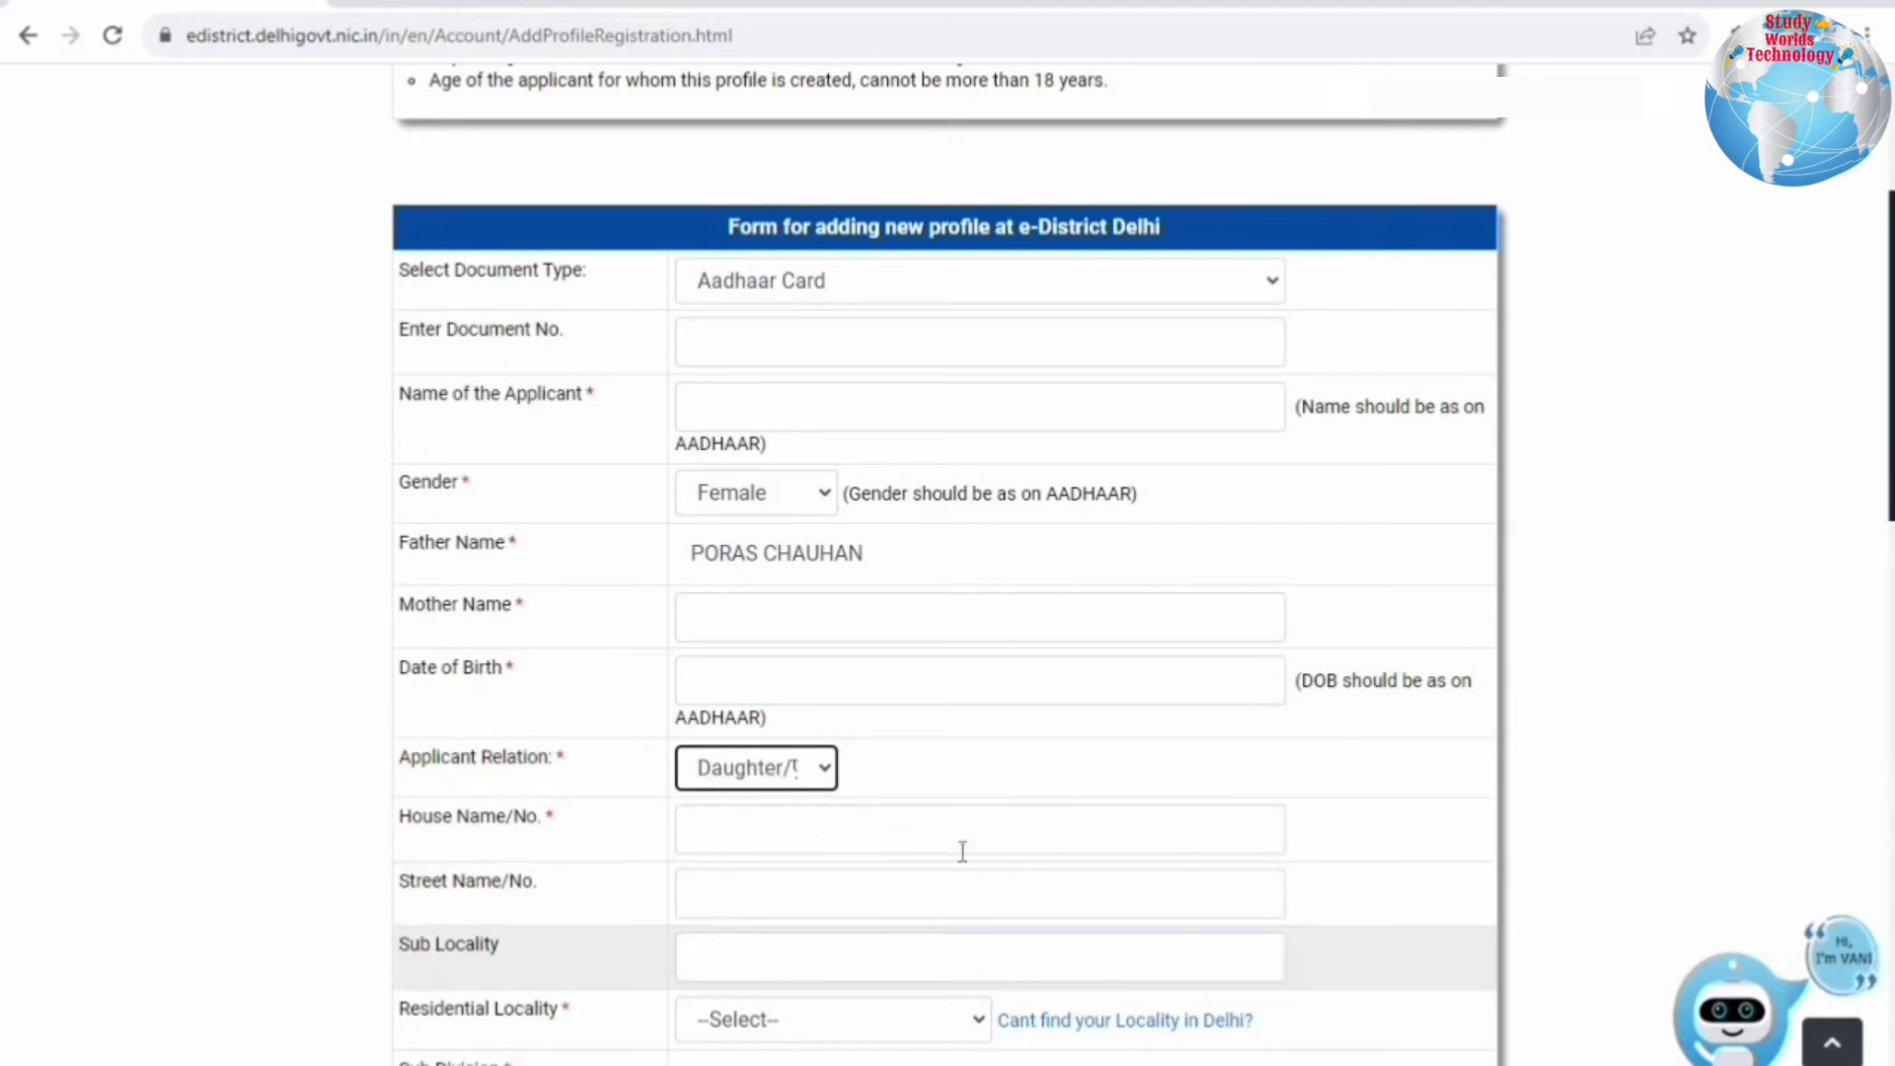
Step: Set the new profile's residential locality to the ASHOK VIHAR,NIMRI entry
{"action": "scroll", "coordinate": [962, 851], "scroll_direction": "down", "scroll_amount": 6}
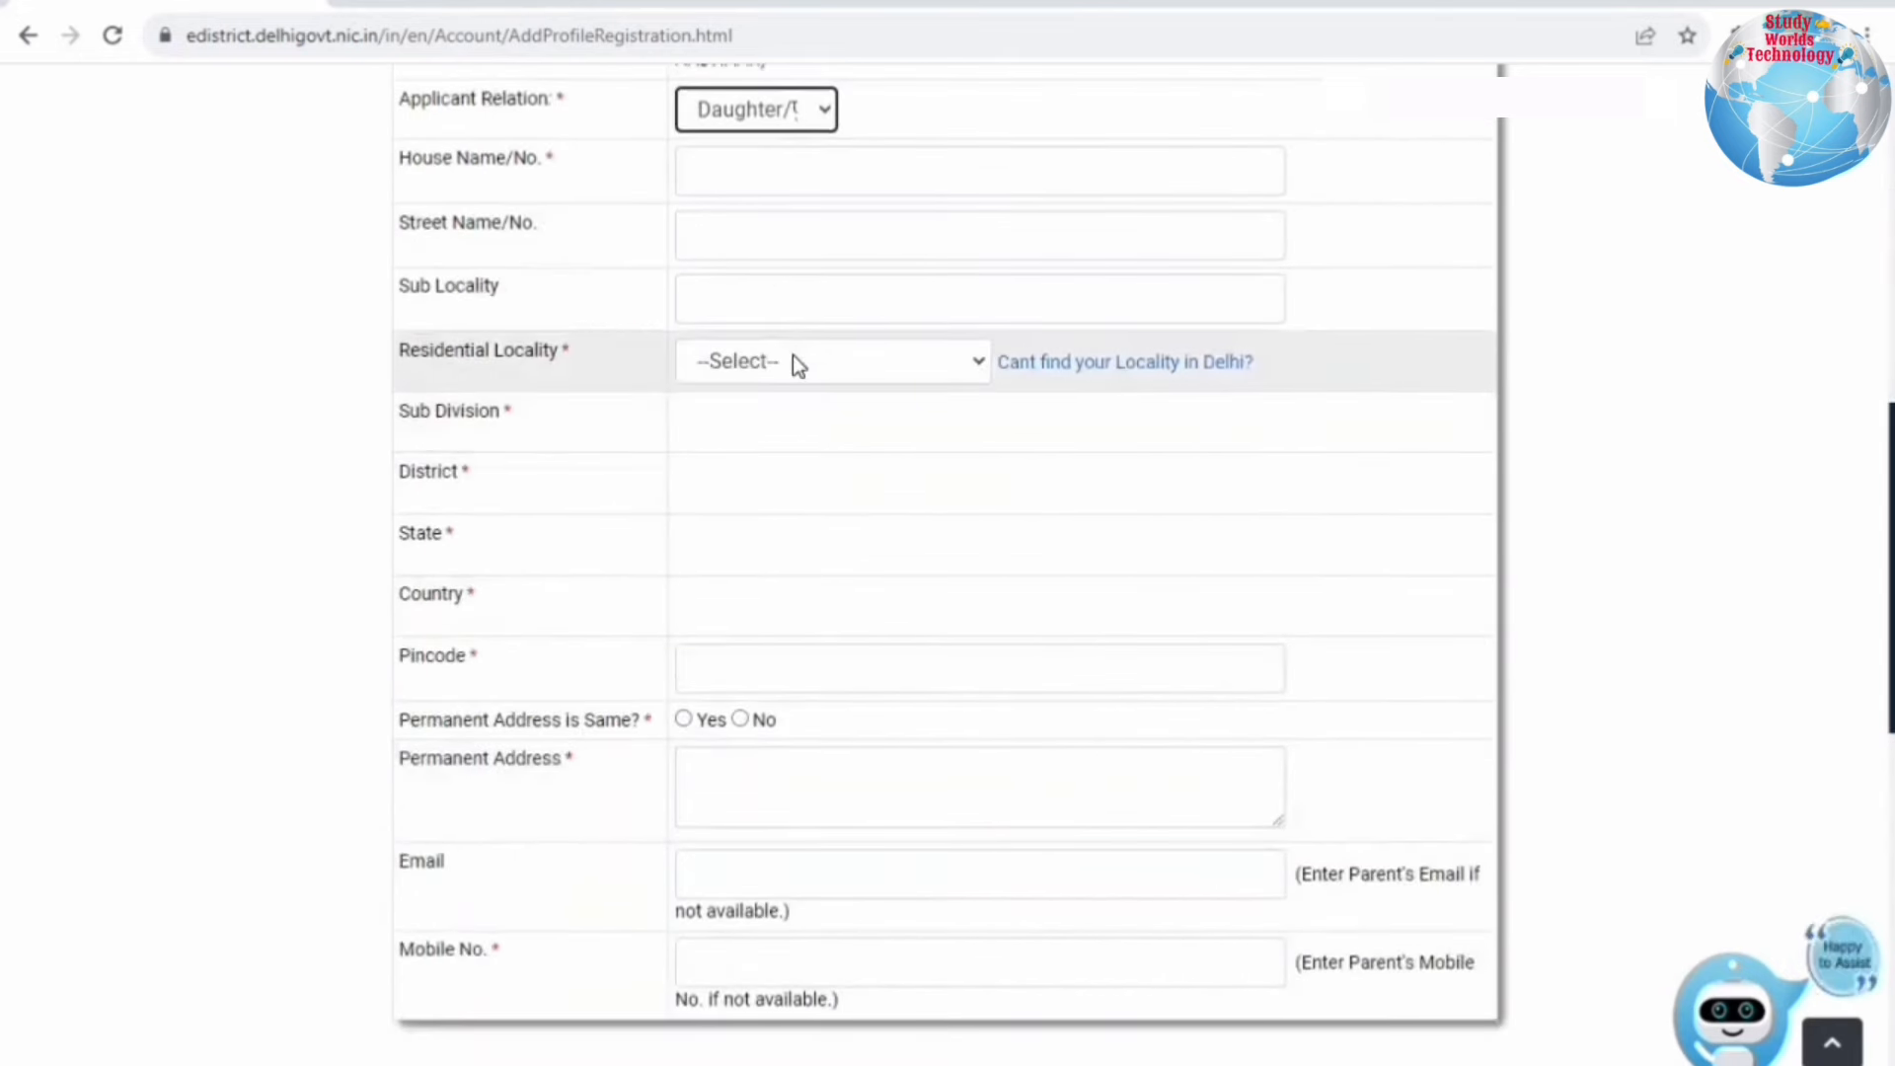
{"action": "left_click", "coordinate": [793, 362]}
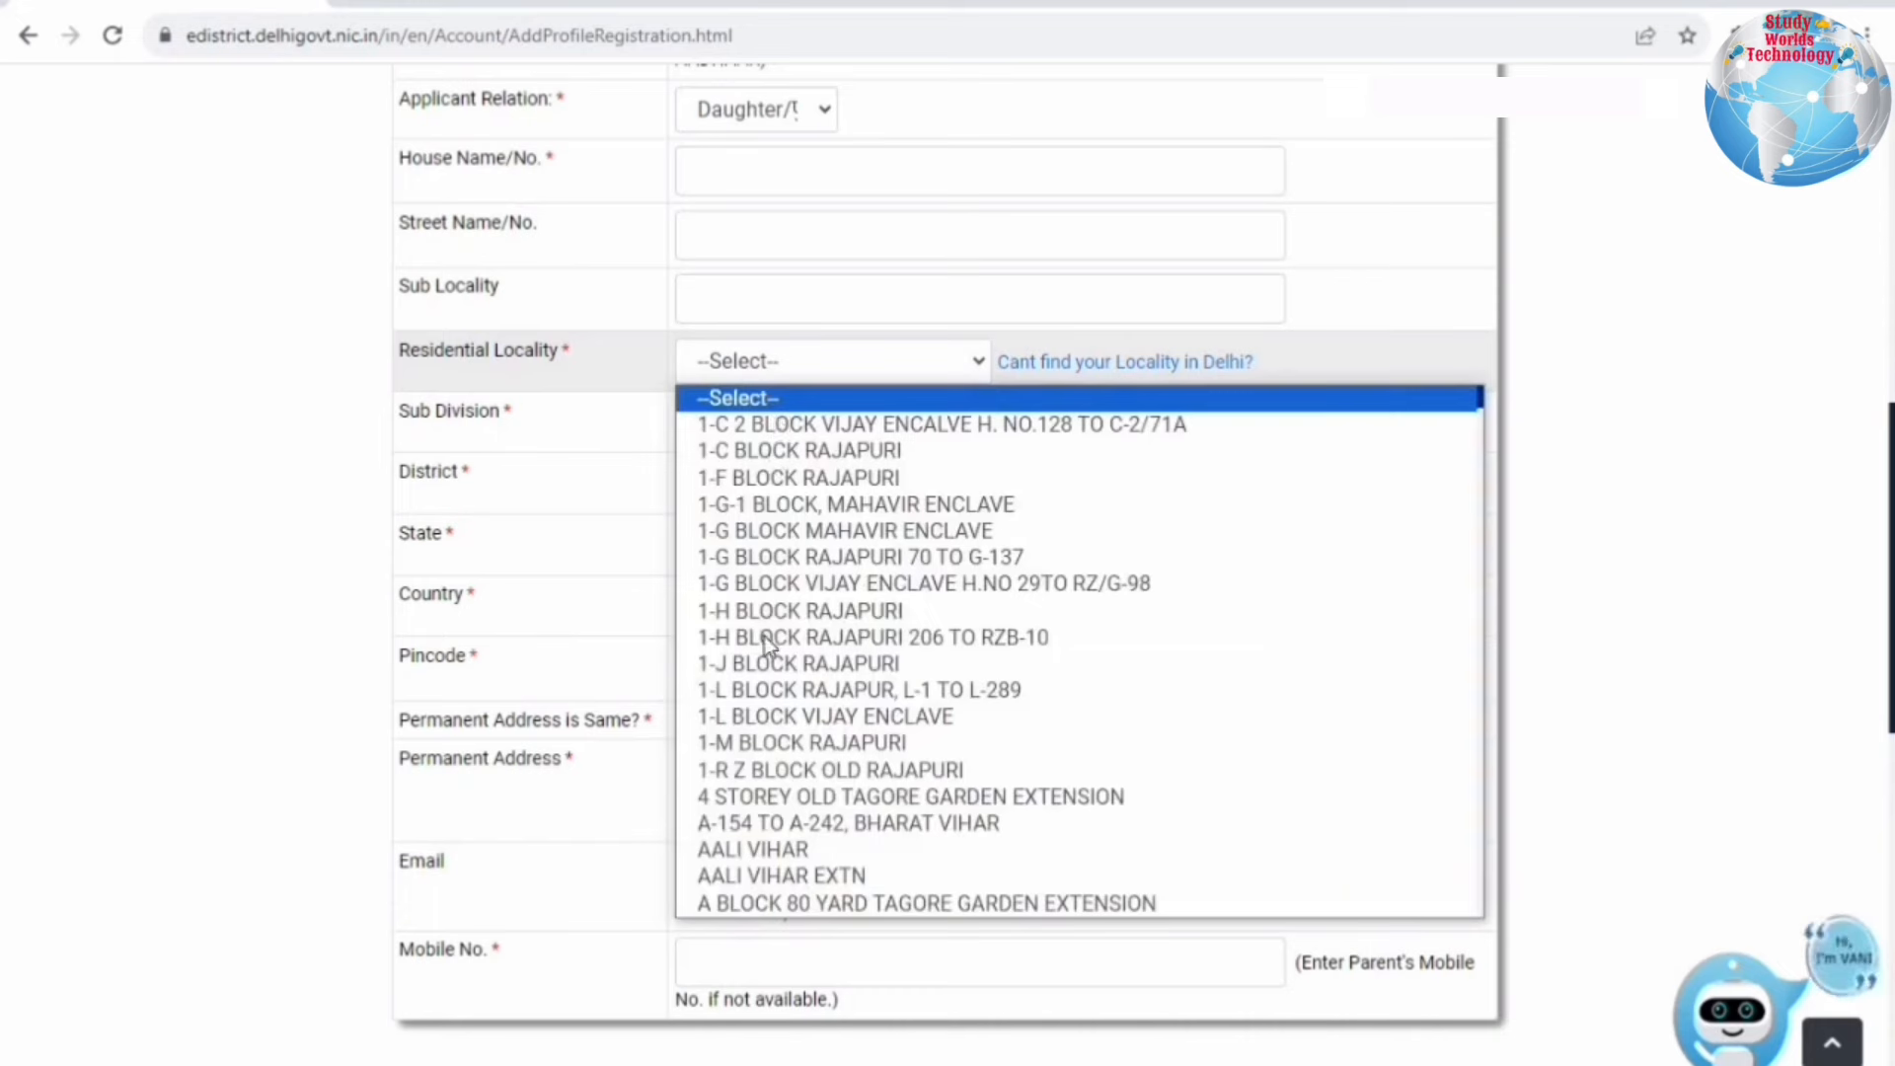
{"action": "scroll", "coordinate": [785, 780], "scroll_direction": "down", "scroll_amount": 5}
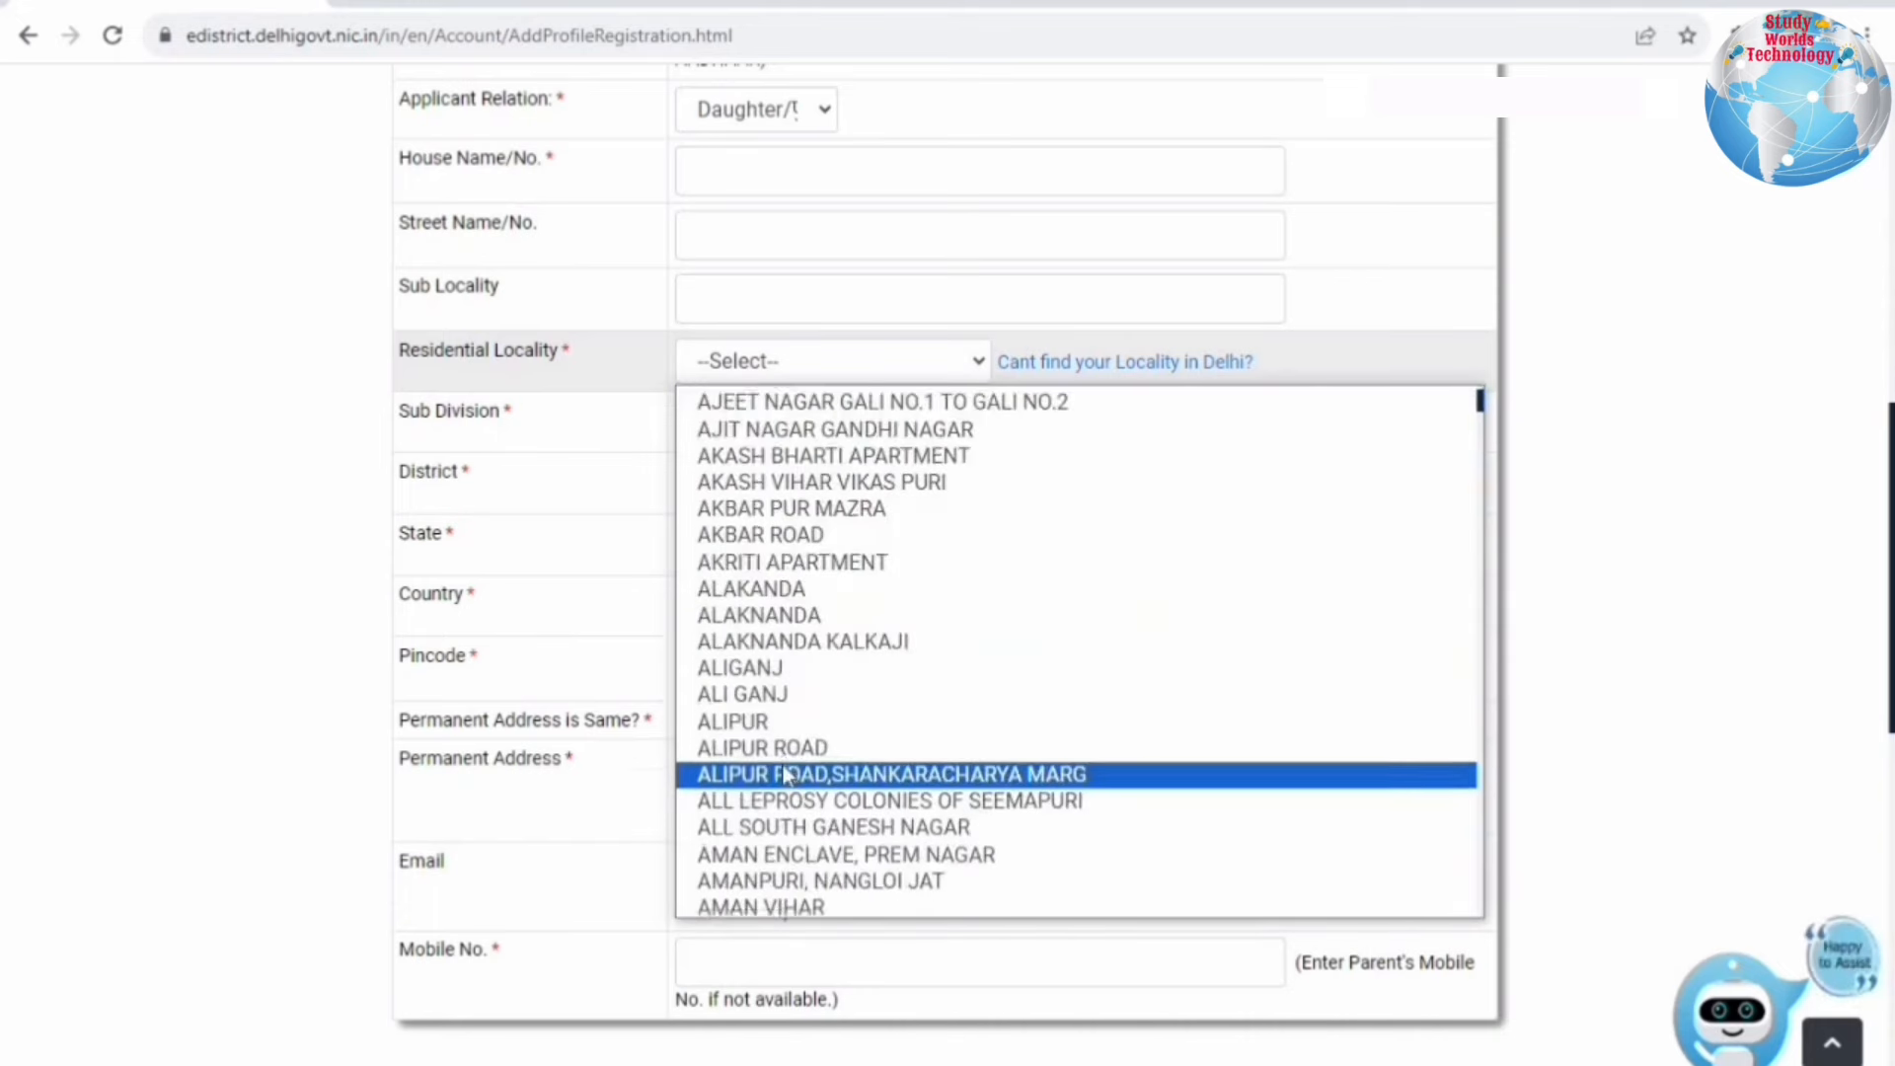
{"action": "scroll", "coordinate": [785, 774], "scroll_direction": "down", "scroll_amount": 15}
{"action": "left_click", "coordinate": [784, 768]}
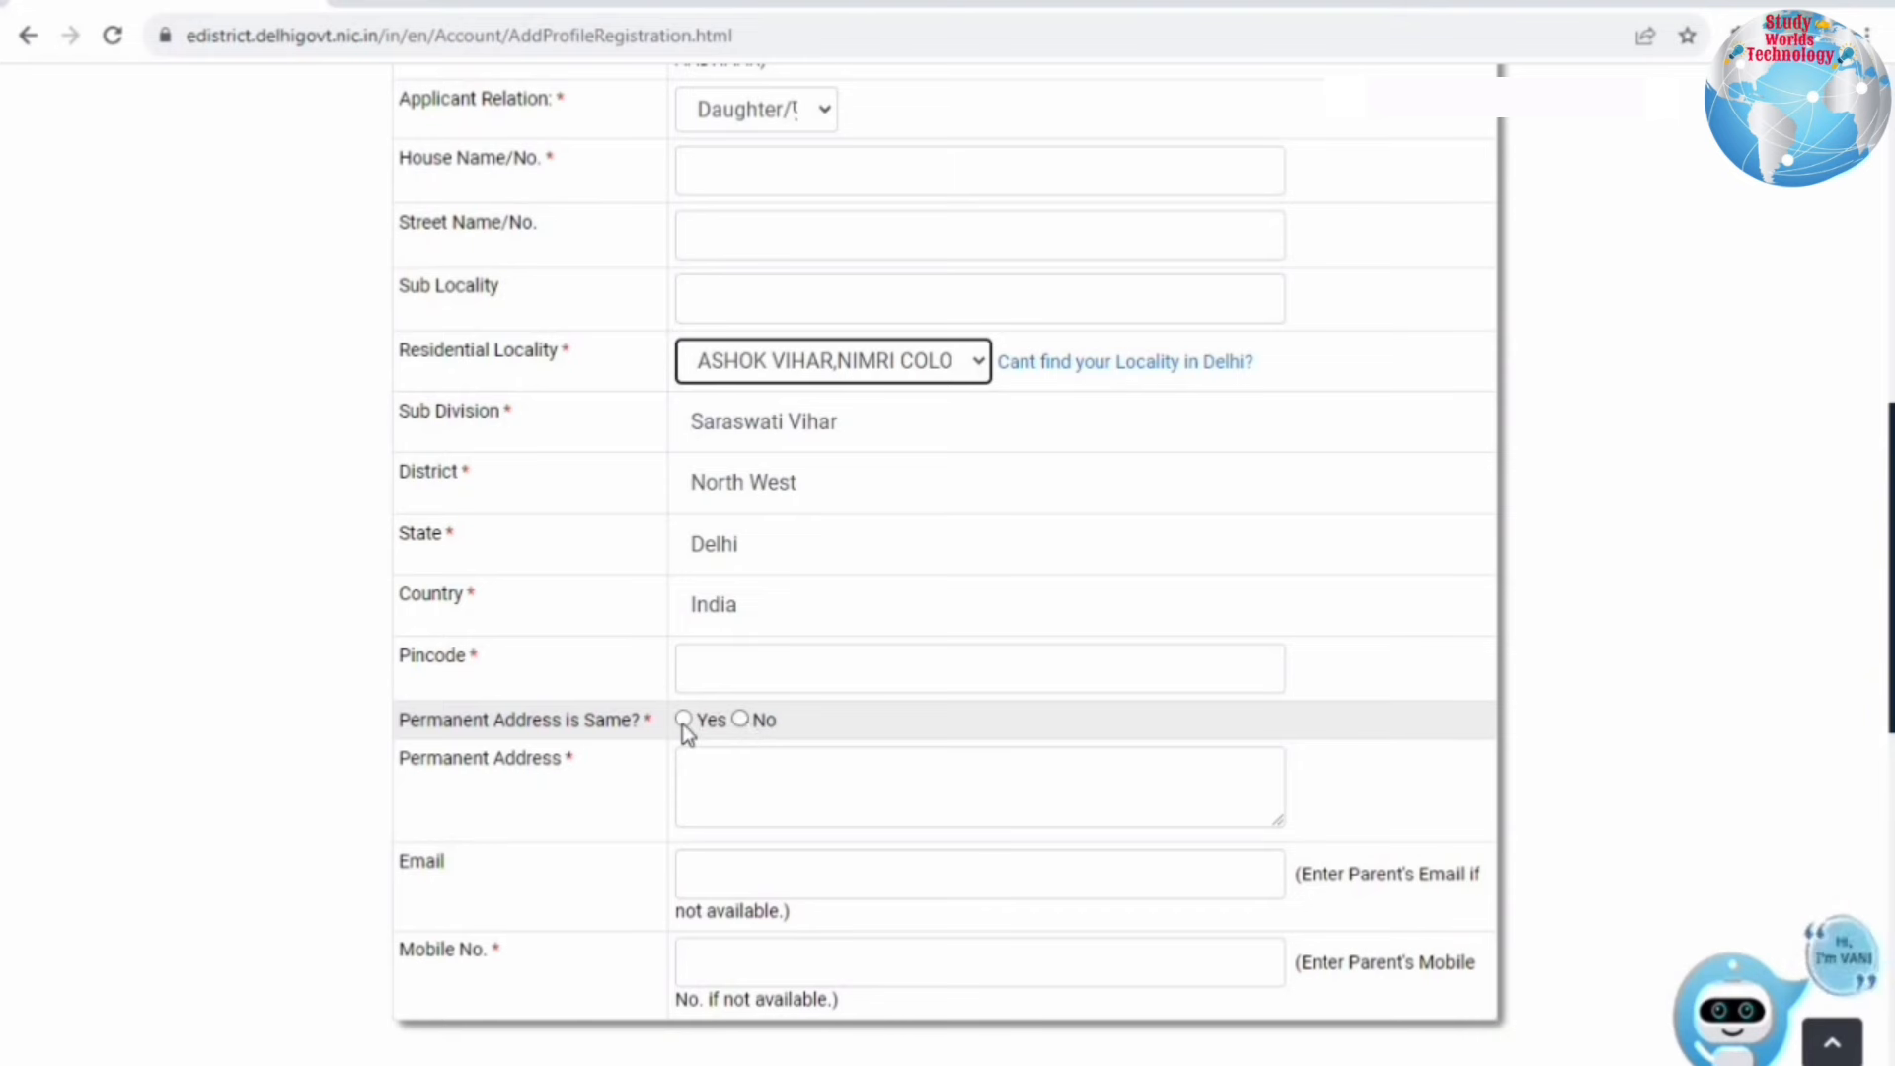
Step: Read the photograph guidelines, set the applicant photo section to Upload and register the new profile
{"action": "scroll", "coordinate": [831, 287], "scroll_direction": "down", "scroll_amount": 5}
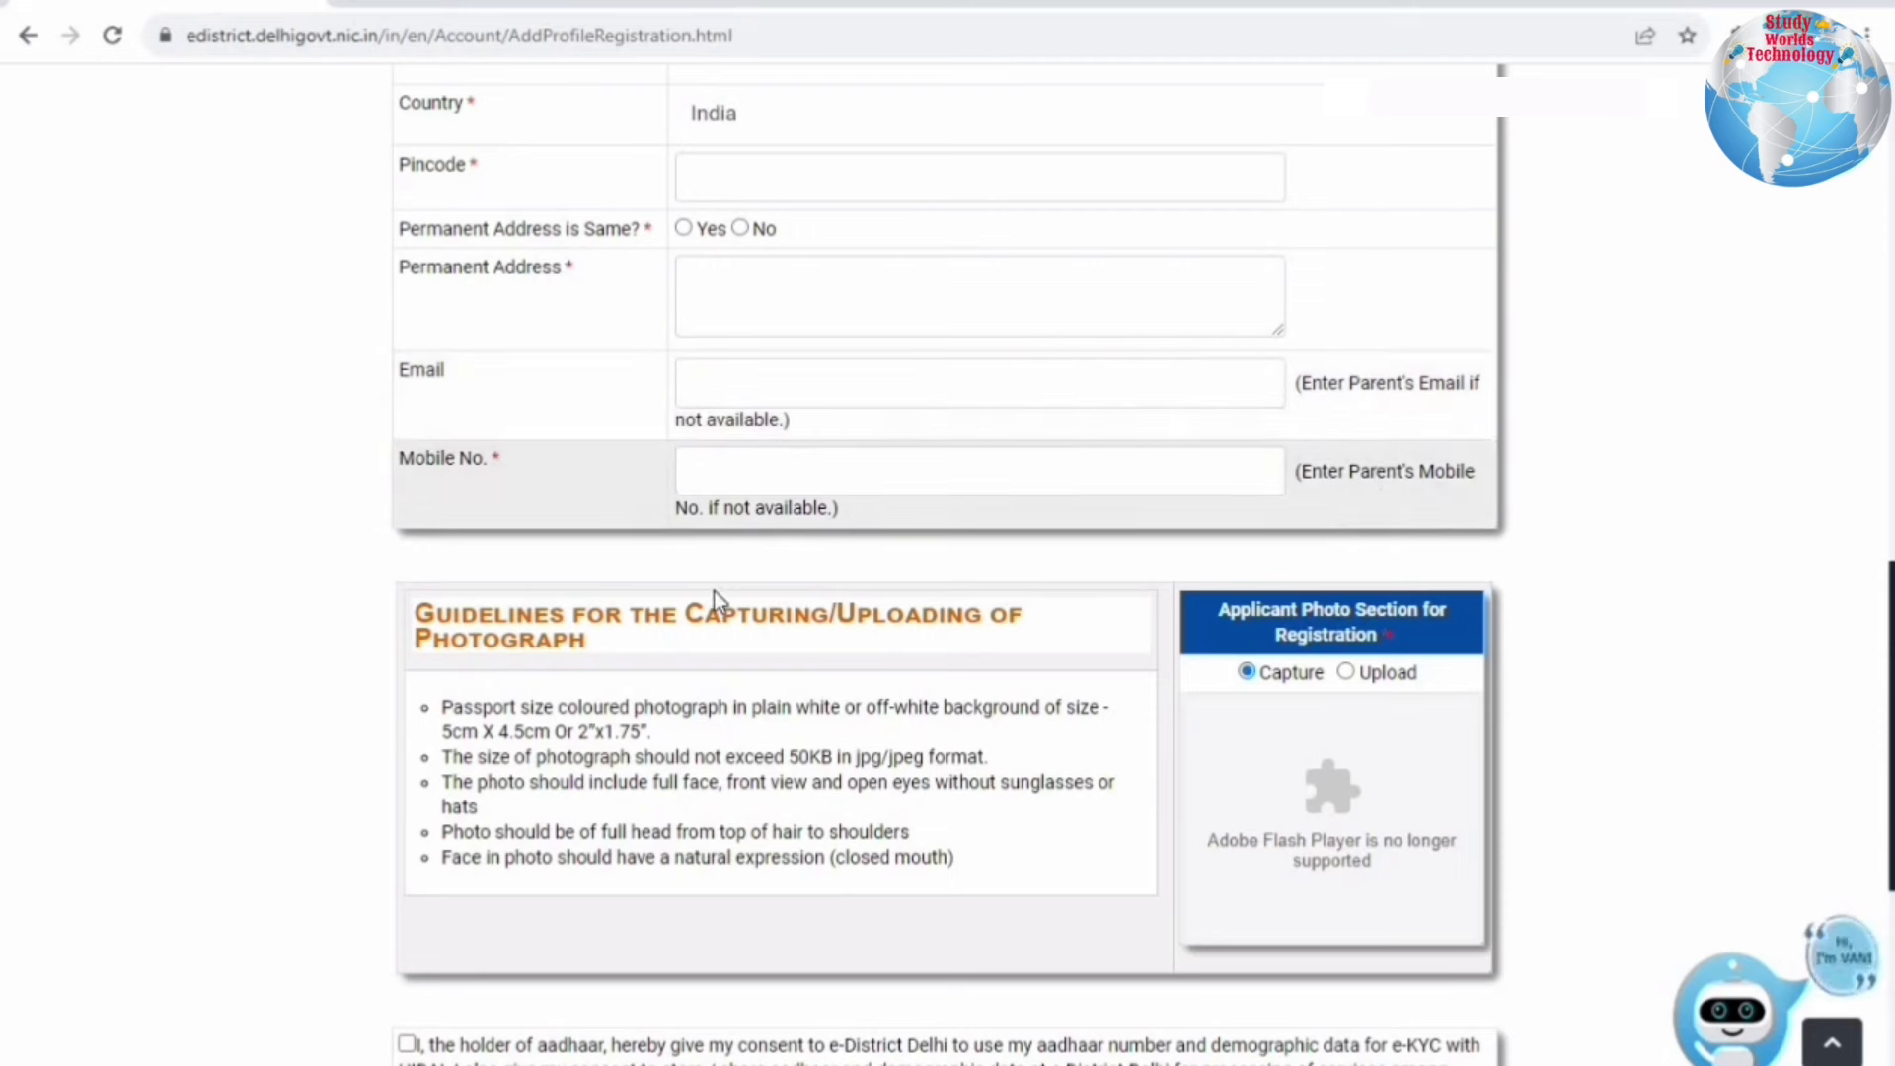
{"action": "left_click_drag", "start_coordinate": [977, 641], "coordinate": [1082, 725]}
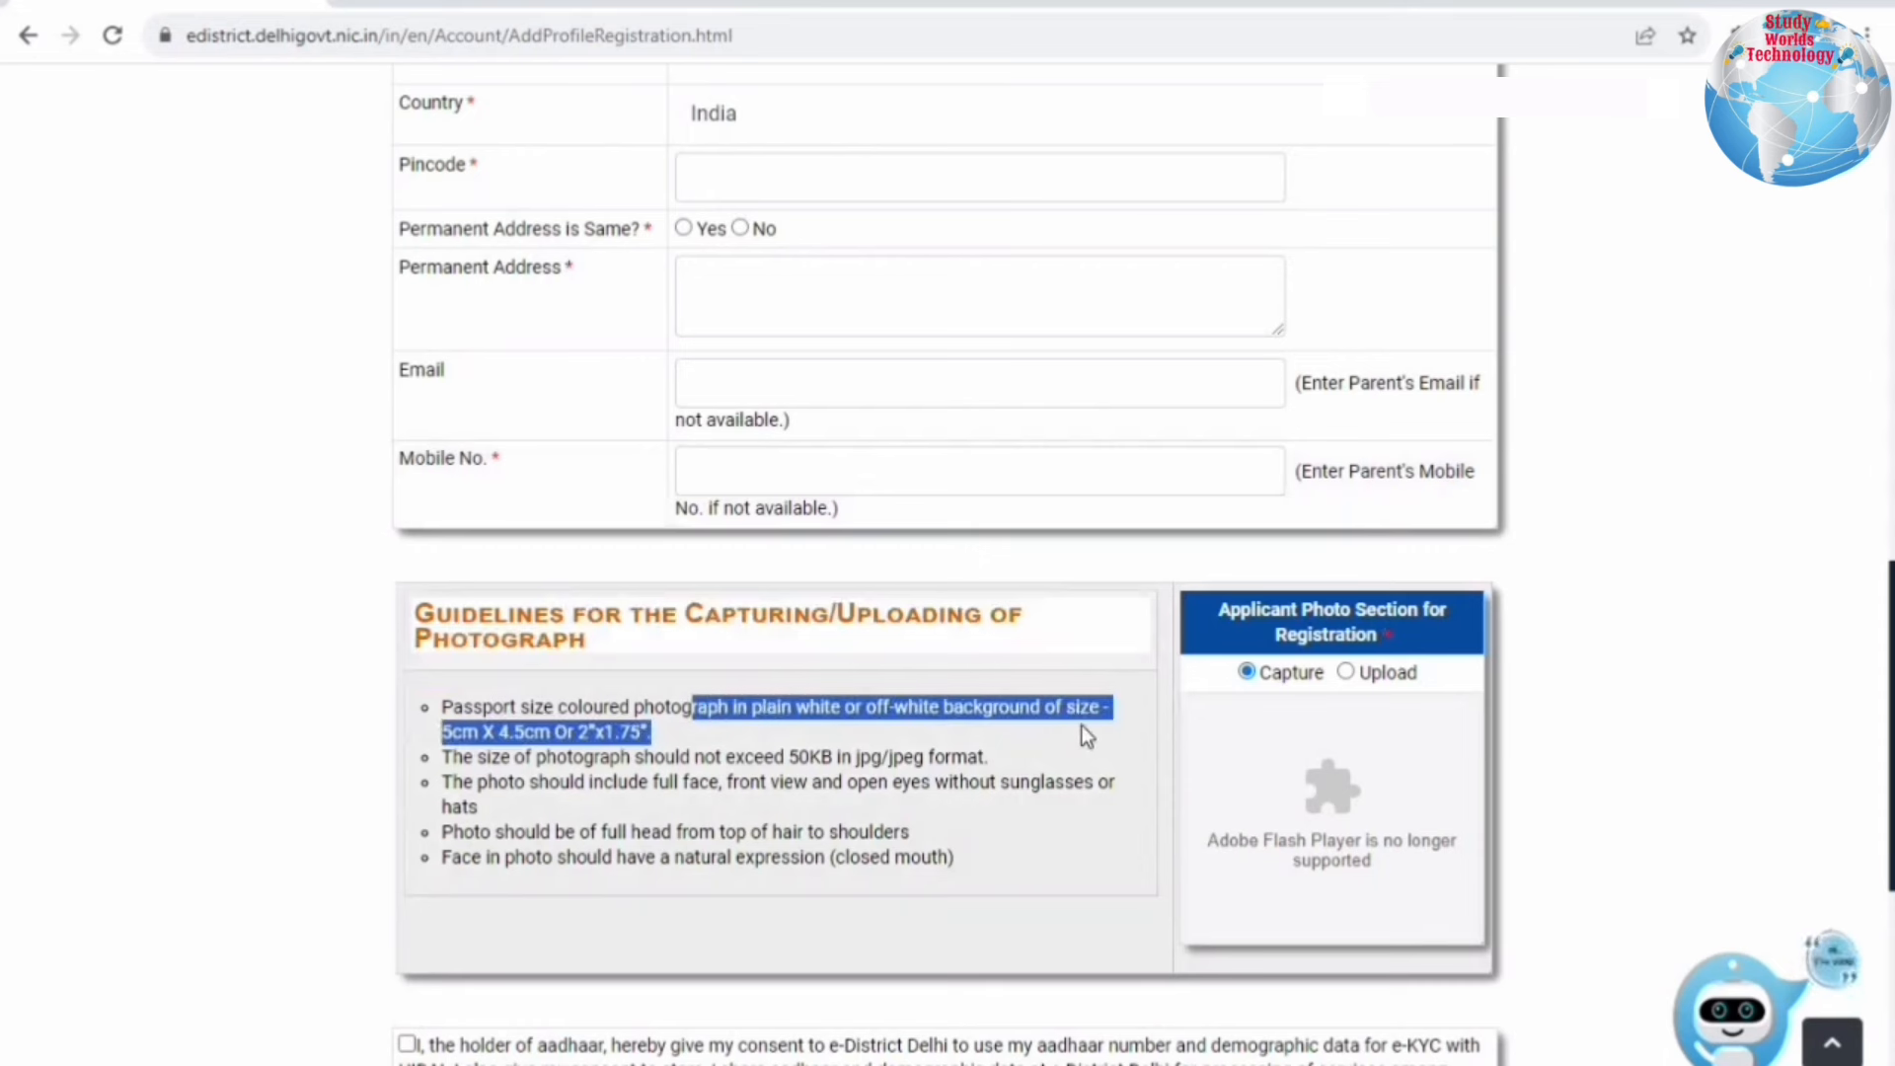
{"action": "left_click_drag", "start_coordinate": [982, 757], "coordinate": [711, 782]}
{"action": "left_click", "coordinate": [1345, 671]}
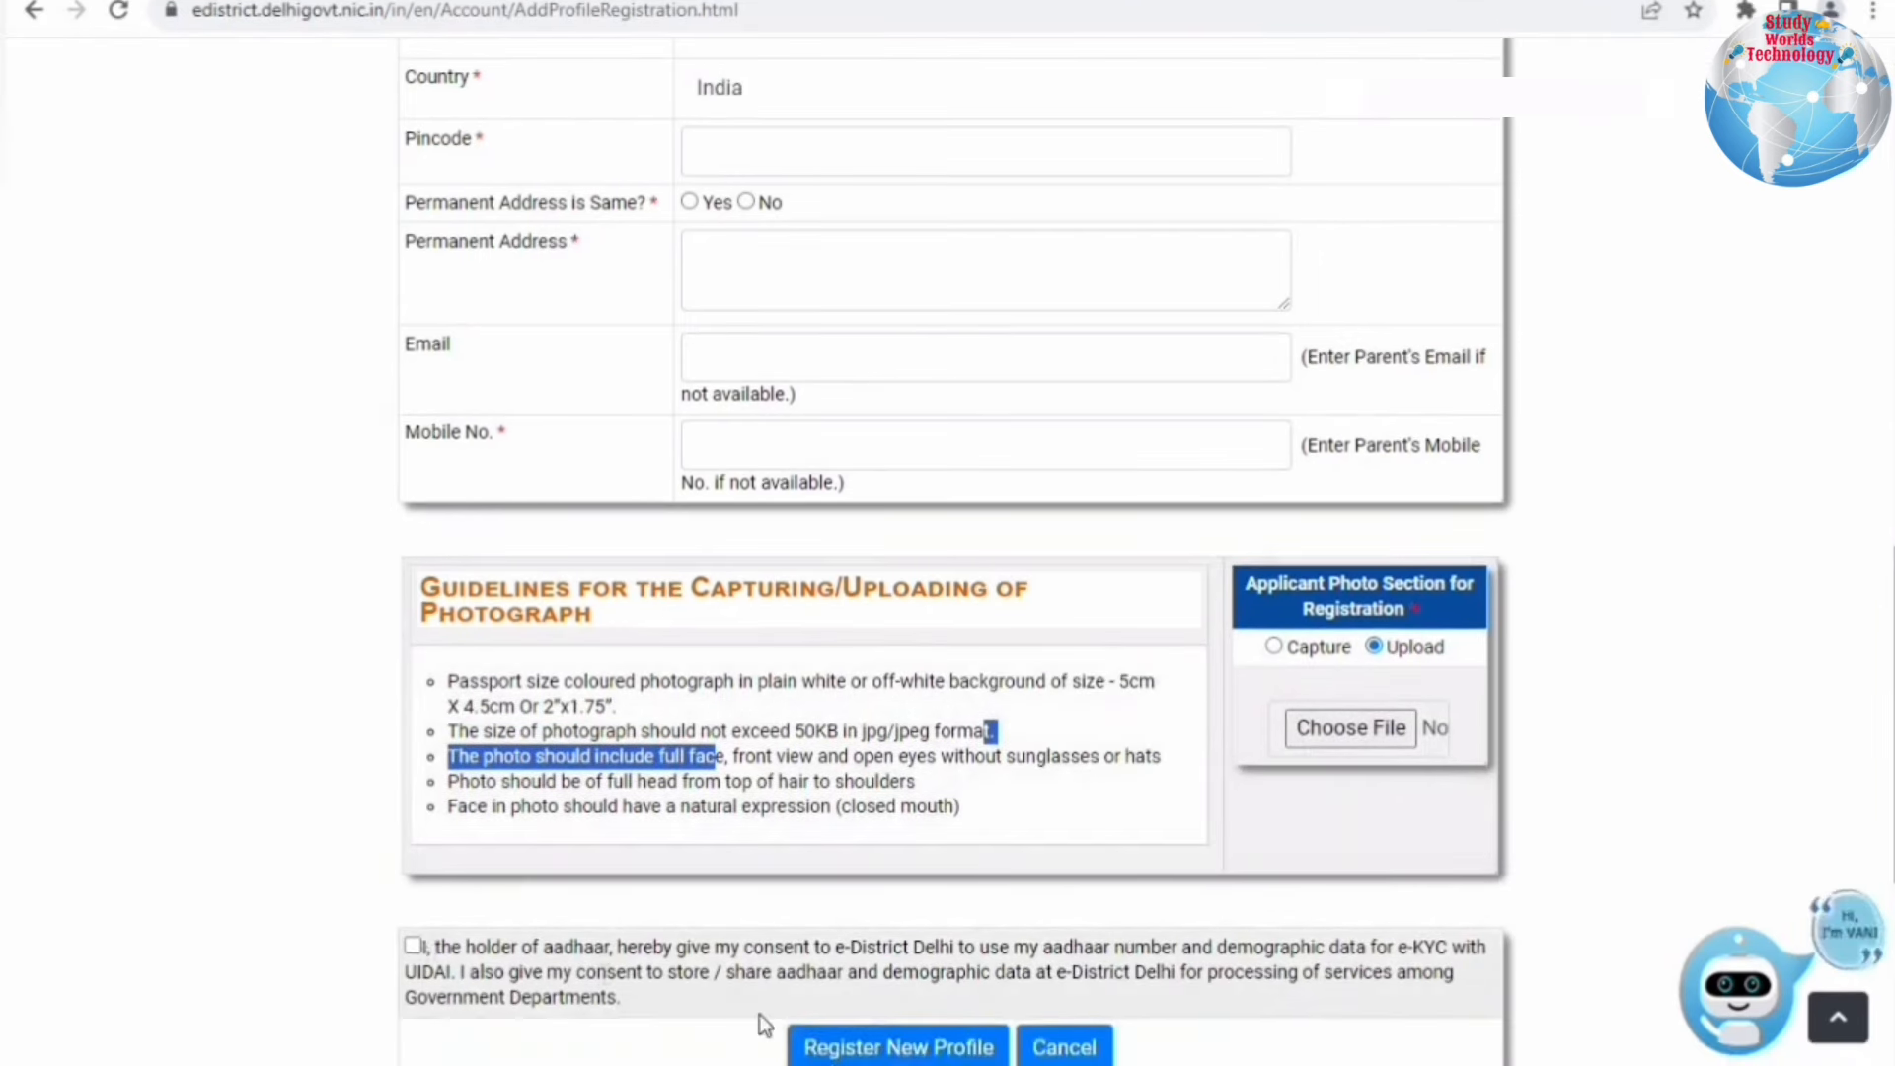
{"action": "left_click", "coordinate": [898, 1048]}
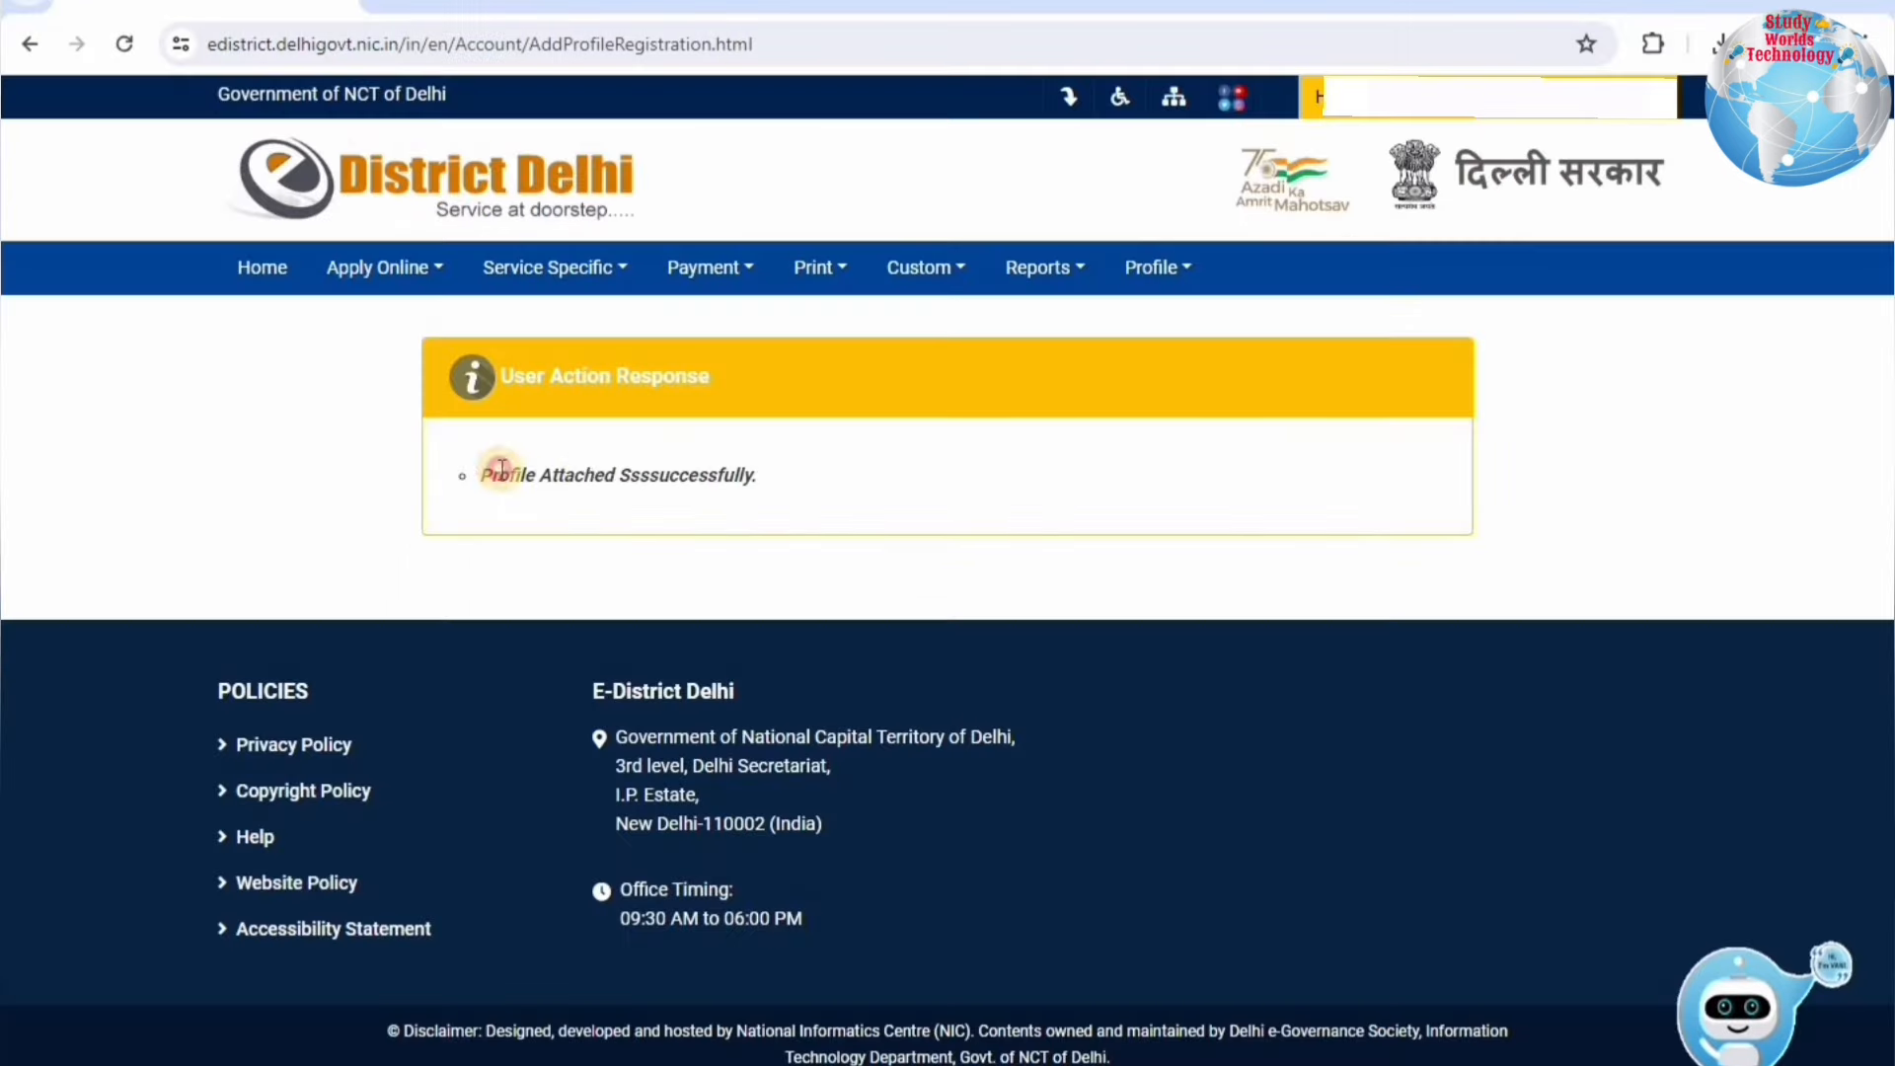
Step: Open the profile details in the Minor Profile Section and request the password for the listed minor account
{"action": "left_click_drag", "start_coordinate": [492, 472], "coordinate": [776, 477]}
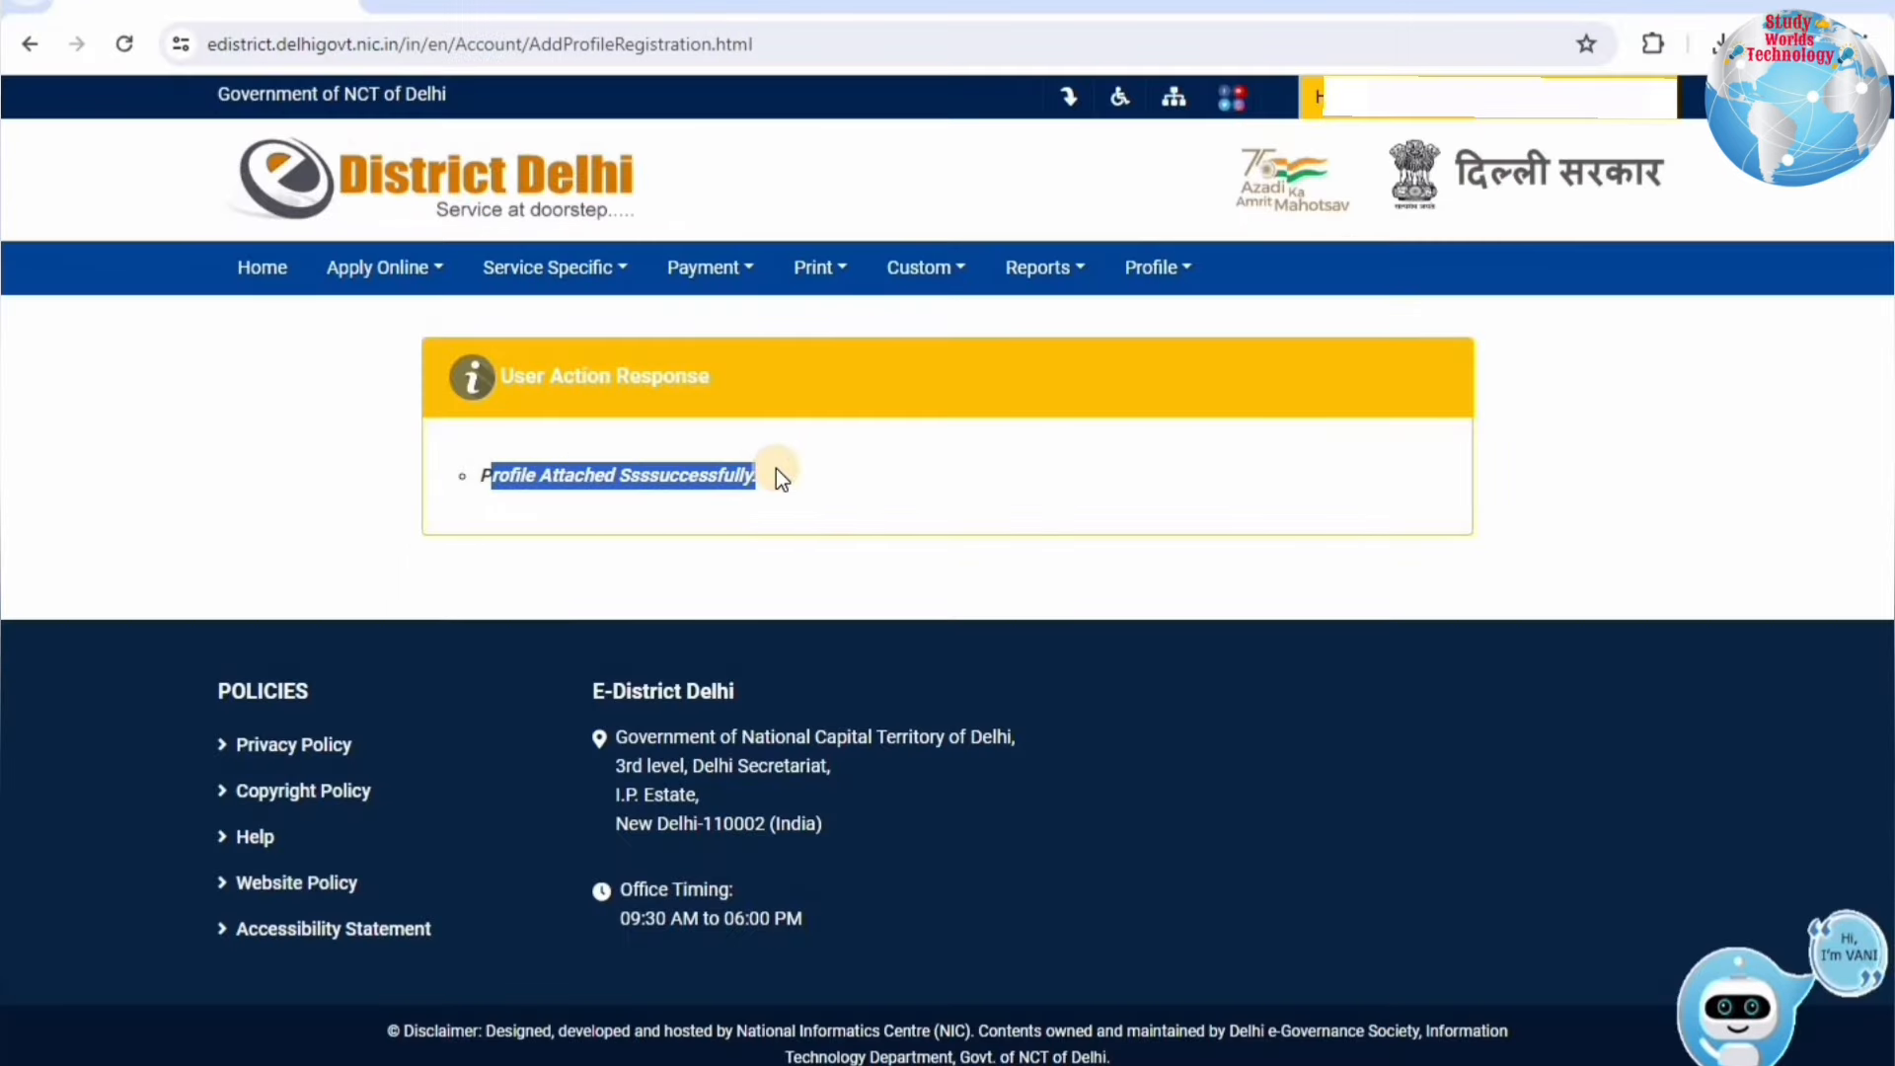
{"action": "left_click", "coordinate": [1159, 270]}
{"action": "mouse_move", "coordinate": [1280, 435]}
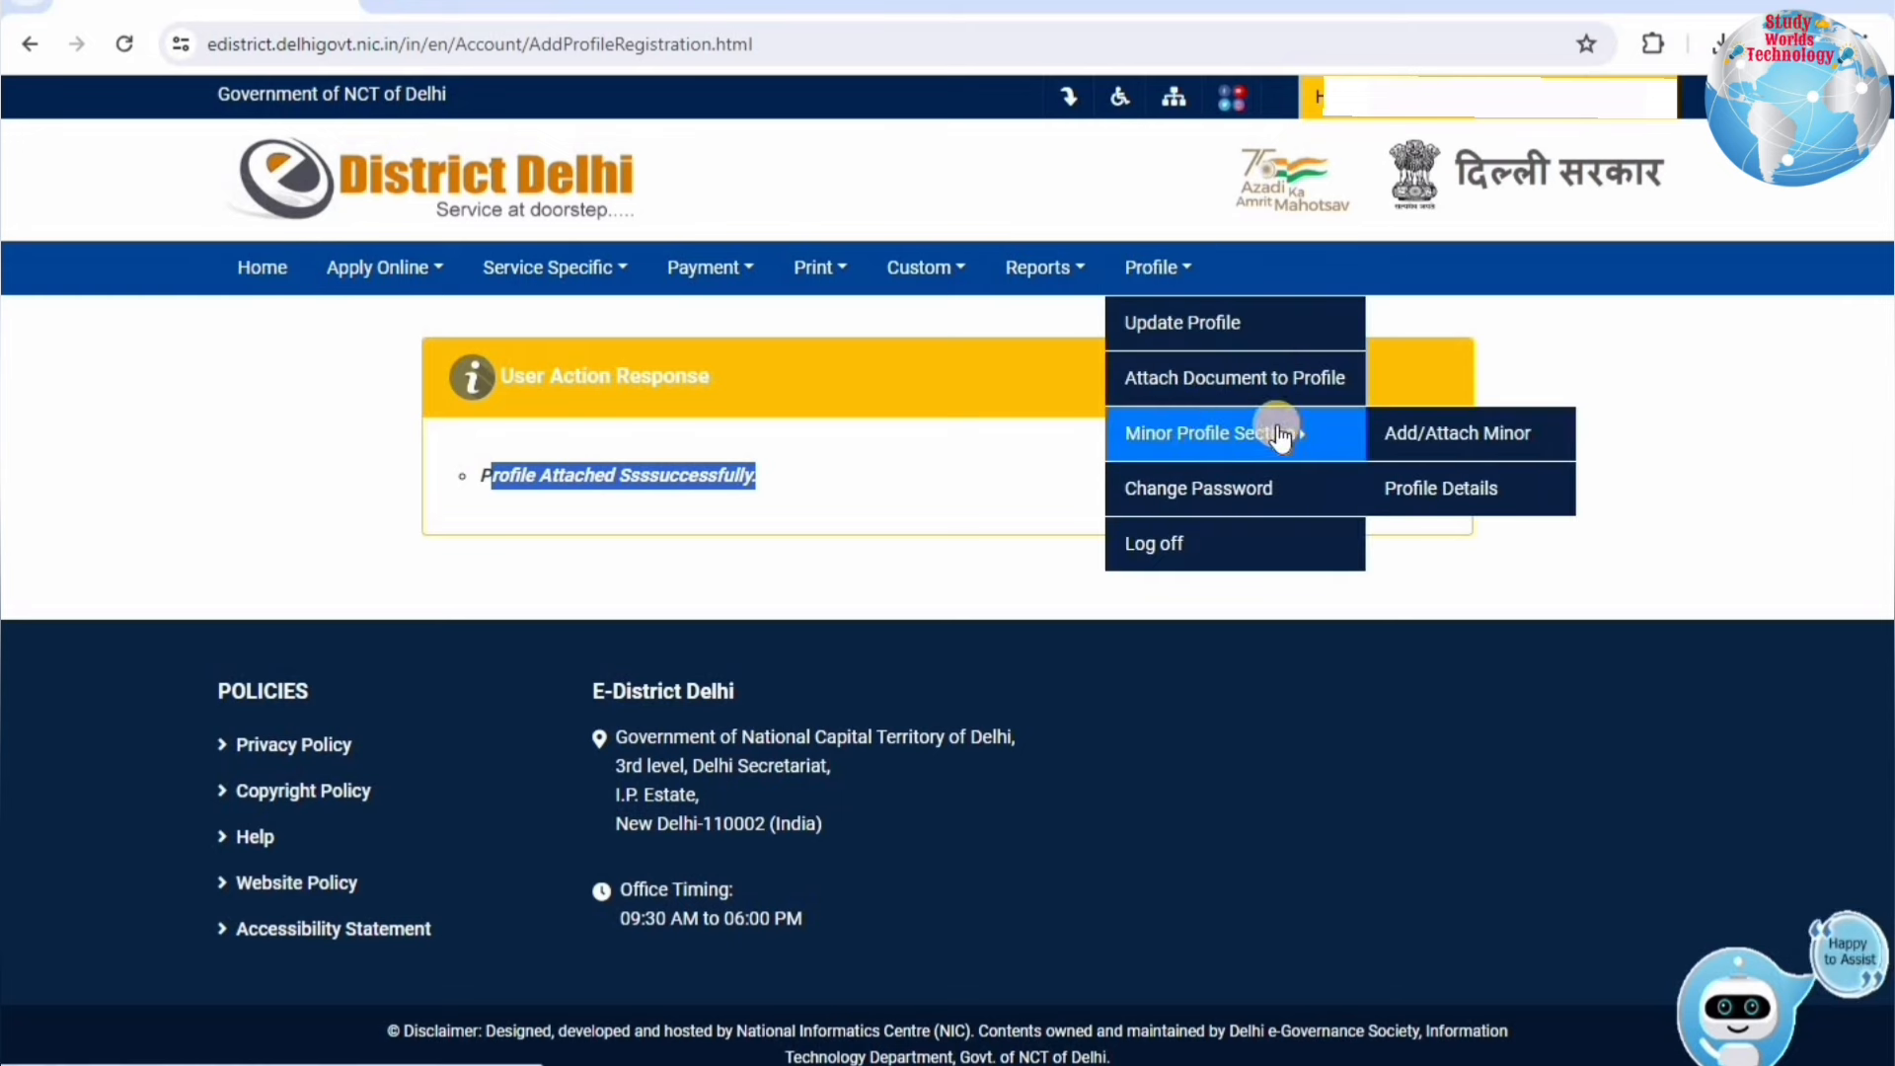
{"action": "left_click", "coordinate": [1464, 490]}
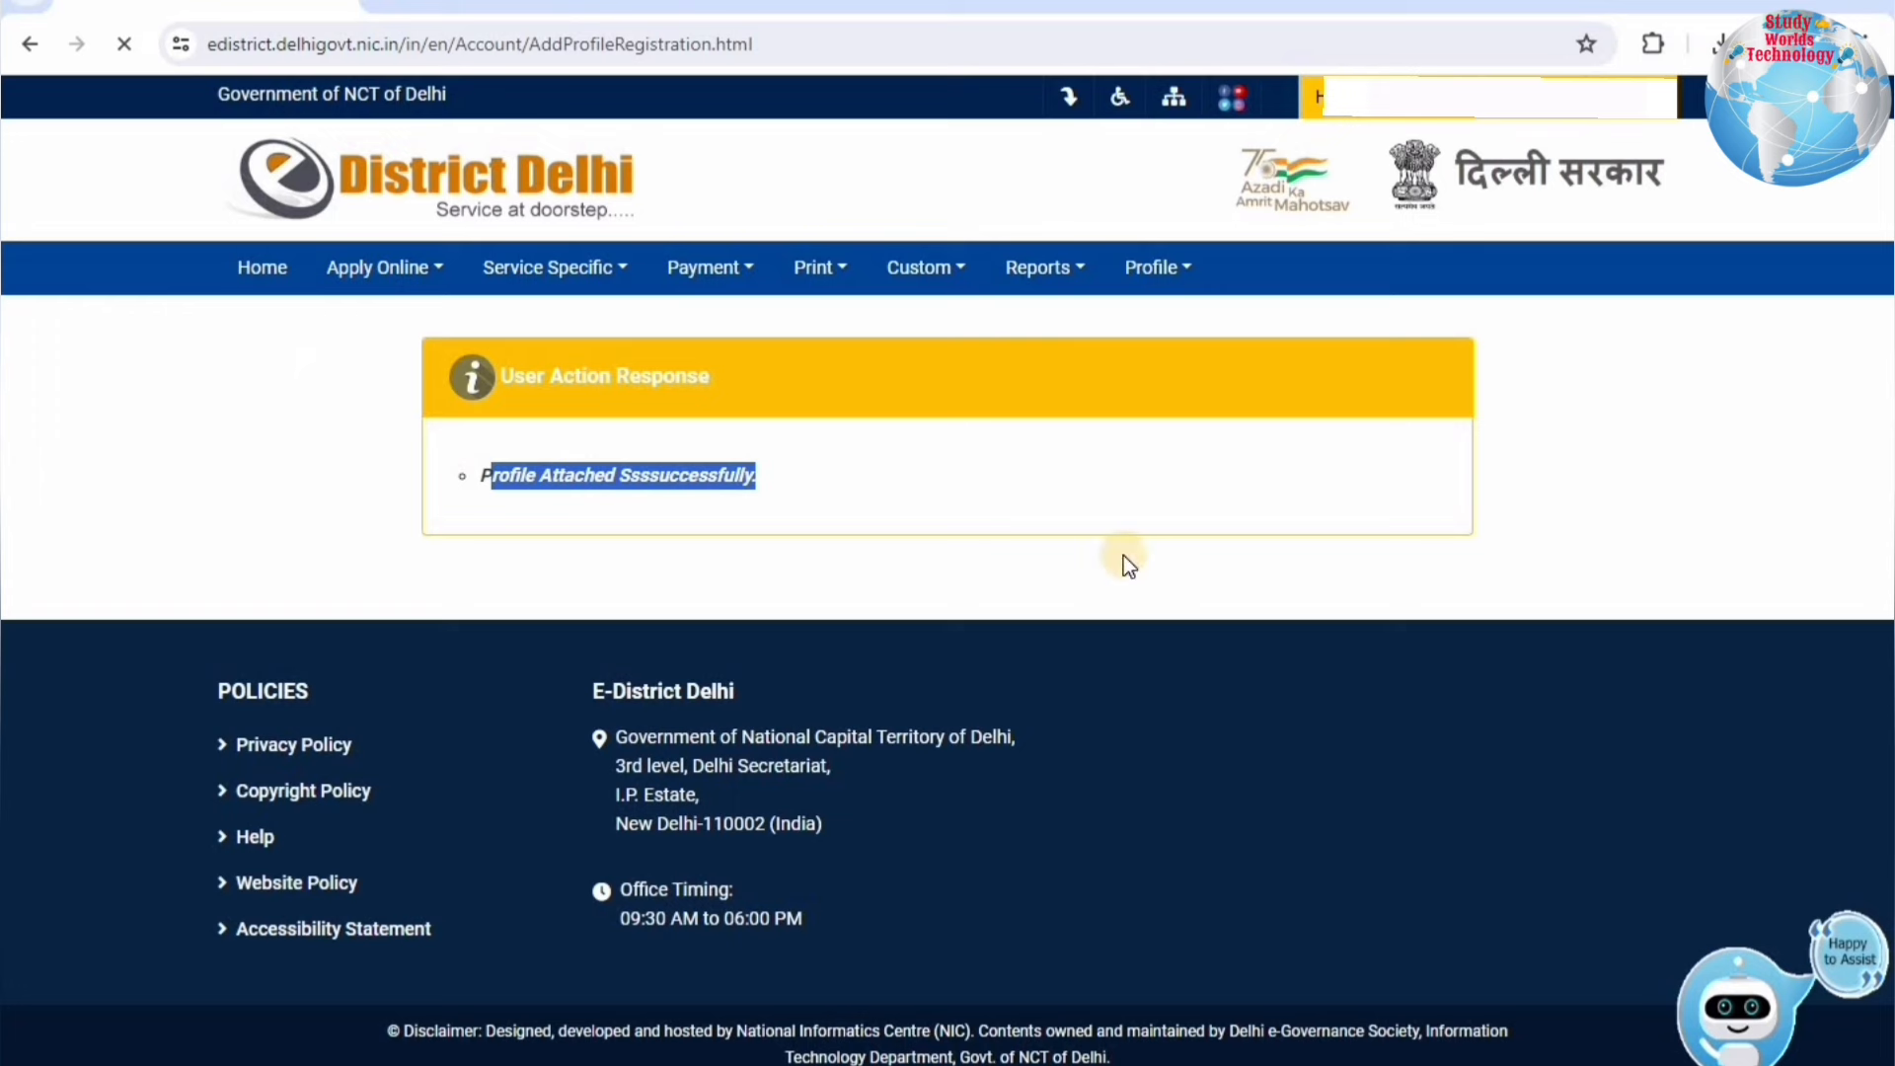
{"action": "left_click_drag", "start_coordinate": [1164, 495], "coordinate": [1268, 490]}
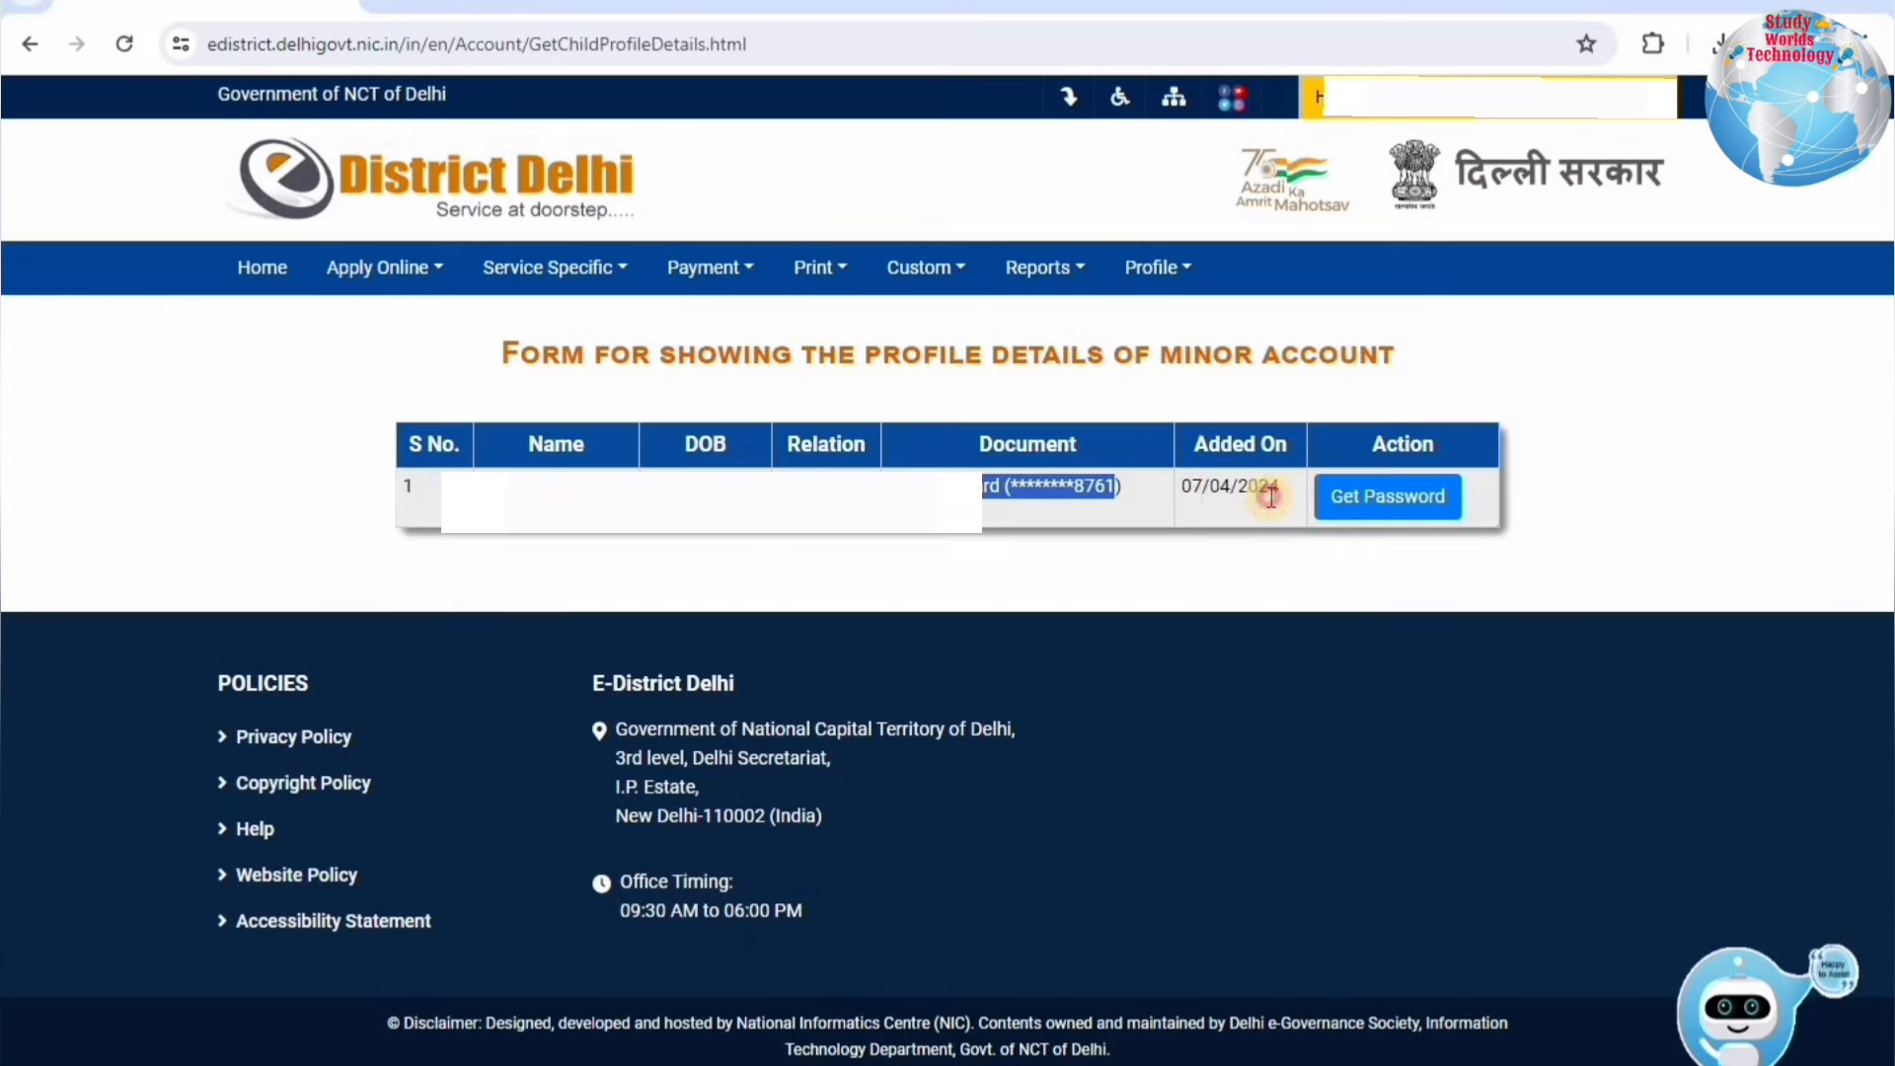
{"action": "left_click", "coordinate": [1399, 501]}
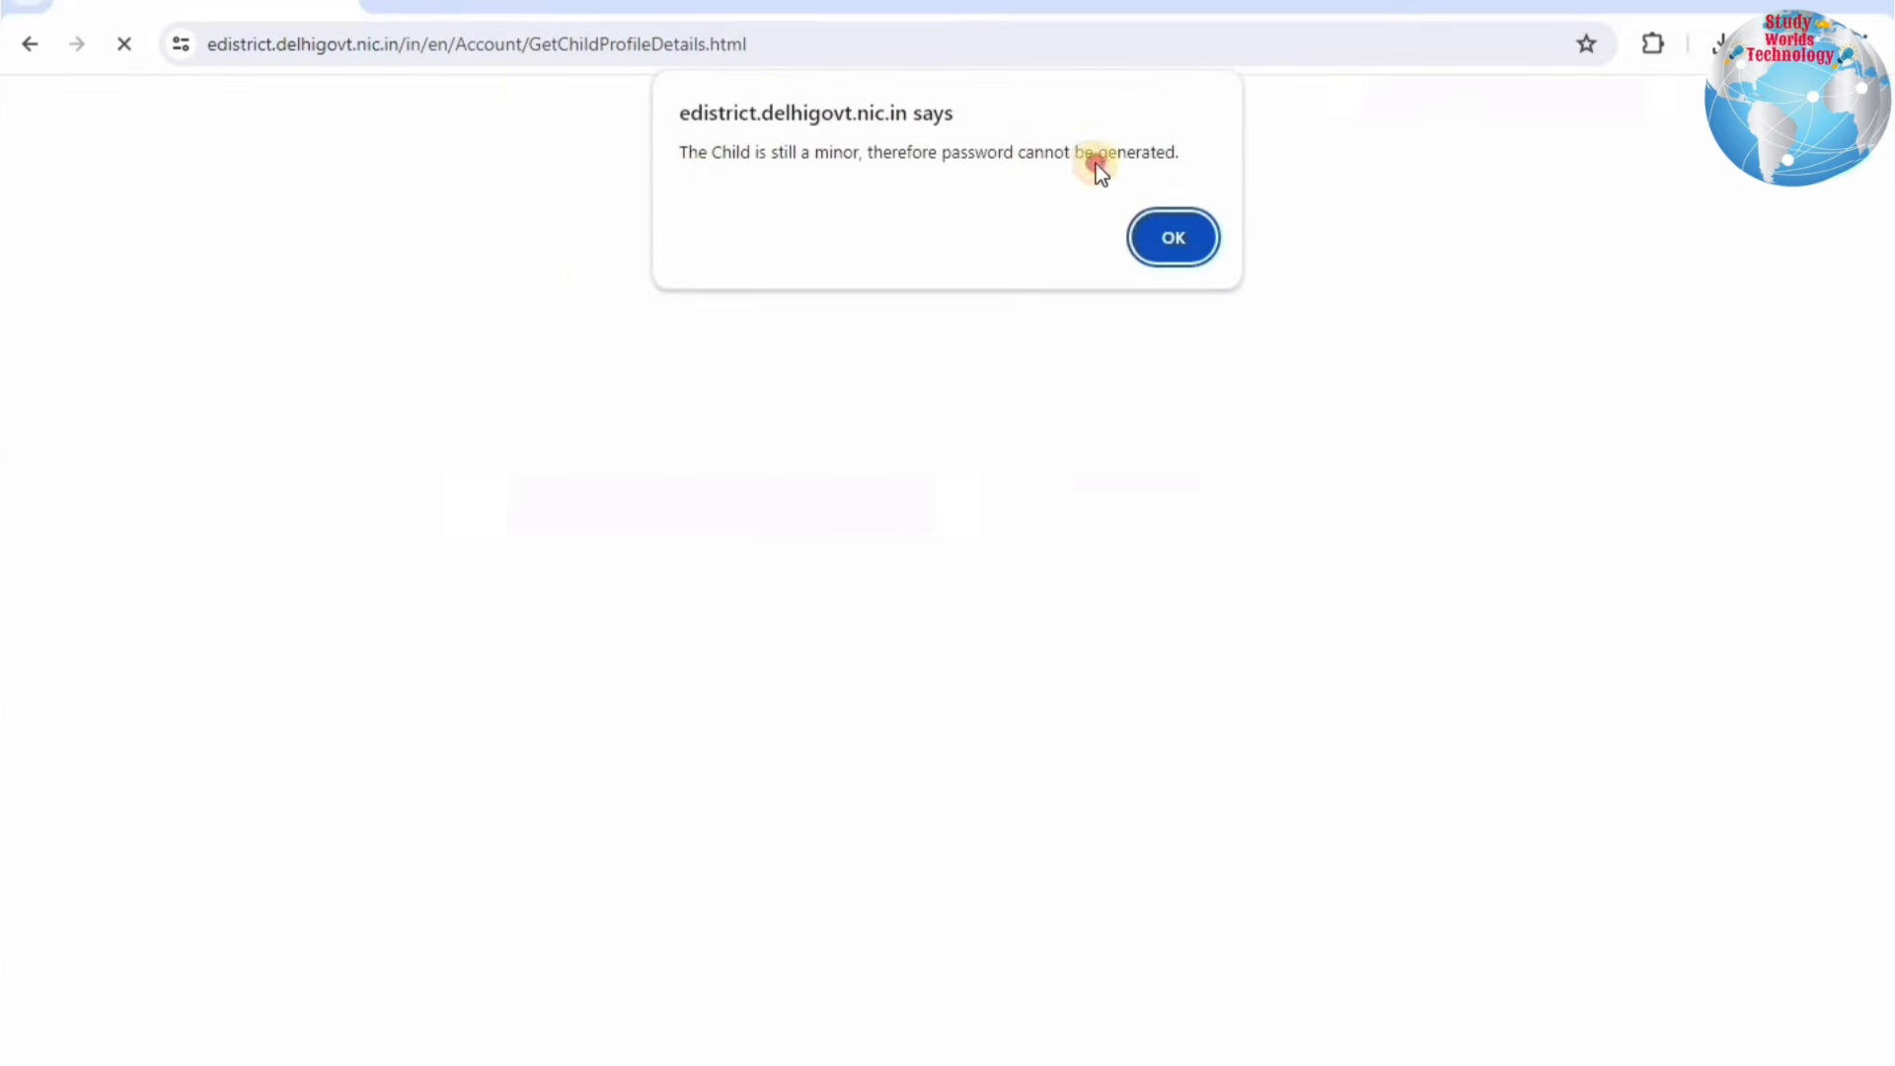
Step: Dismiss the minor account password notice, review the listed minor profile and return to the portal home page
{"action": "left_click", "coordinate": [1180, 225]}
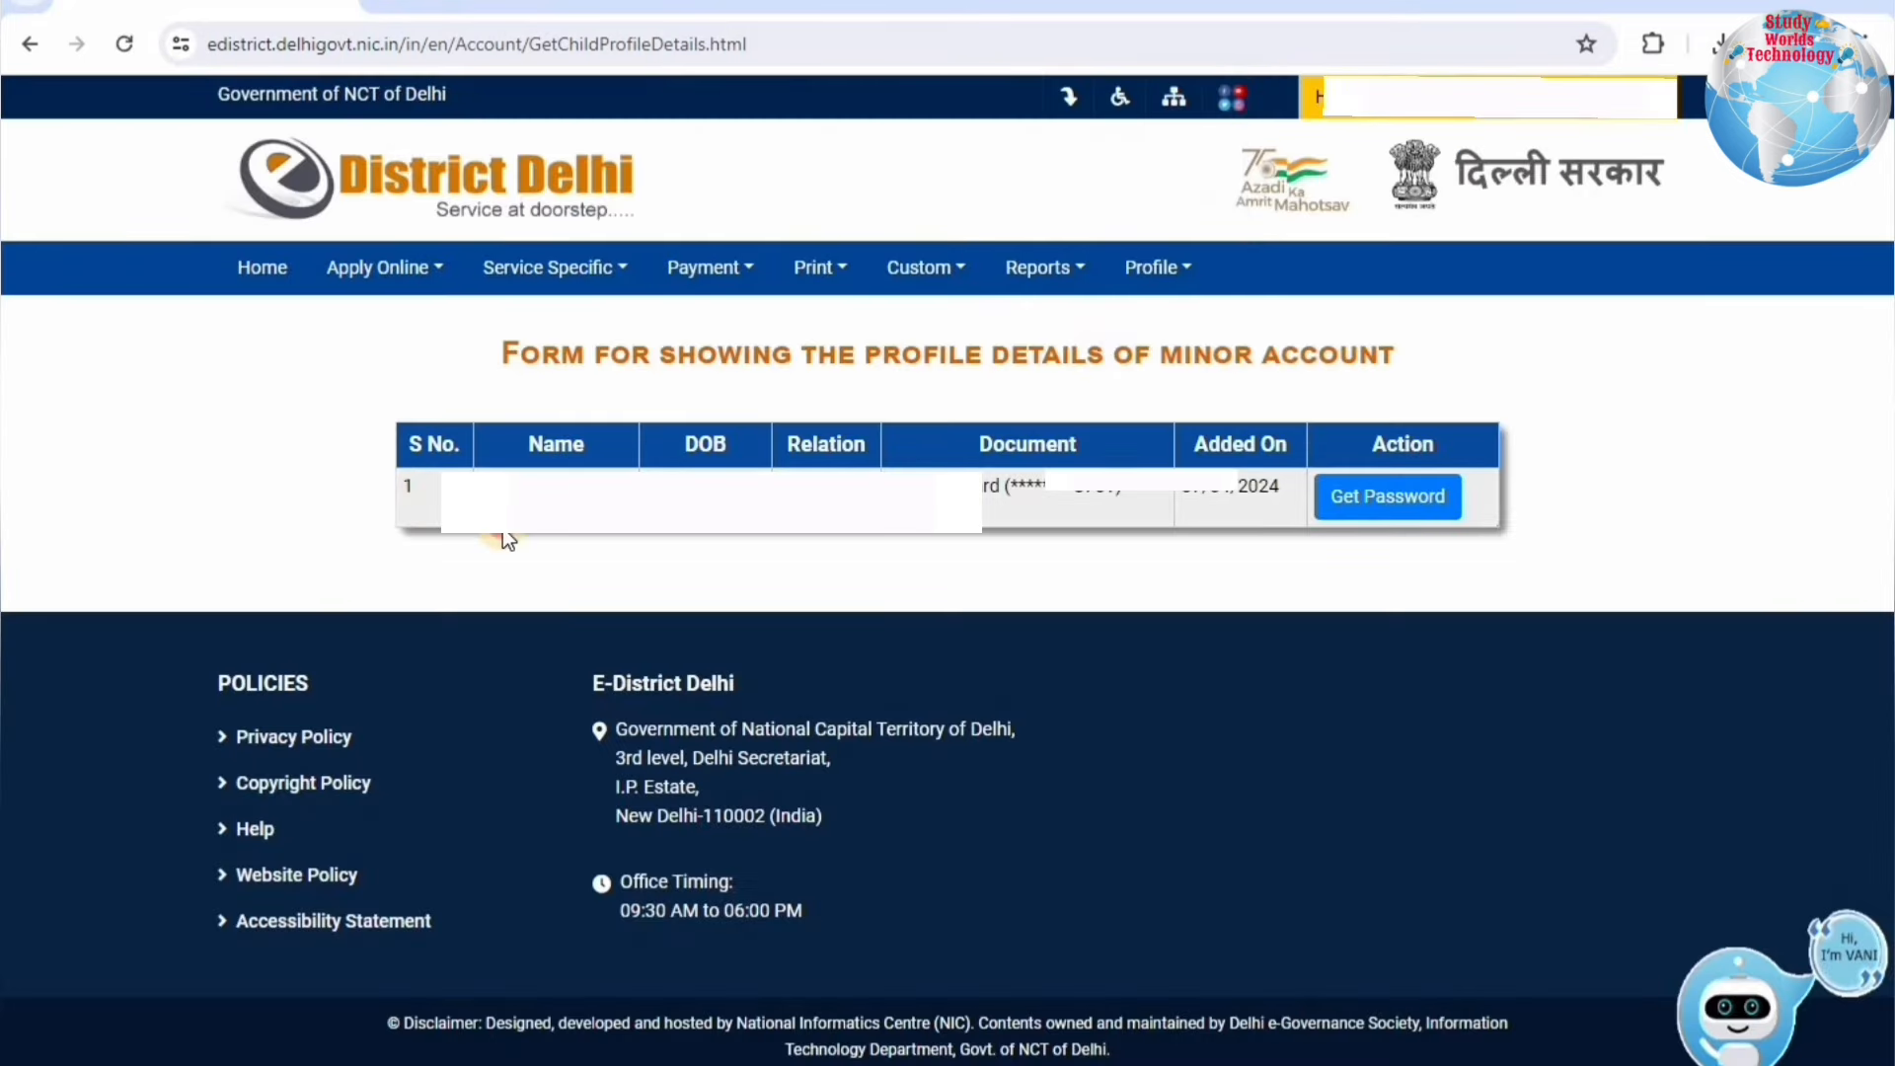
{"action": "left_click_drag", "start_coordinate": [1137, 521], "coordinate": [1243, 511]}
{"action": "left_click", "coordinate": [860, 478]}
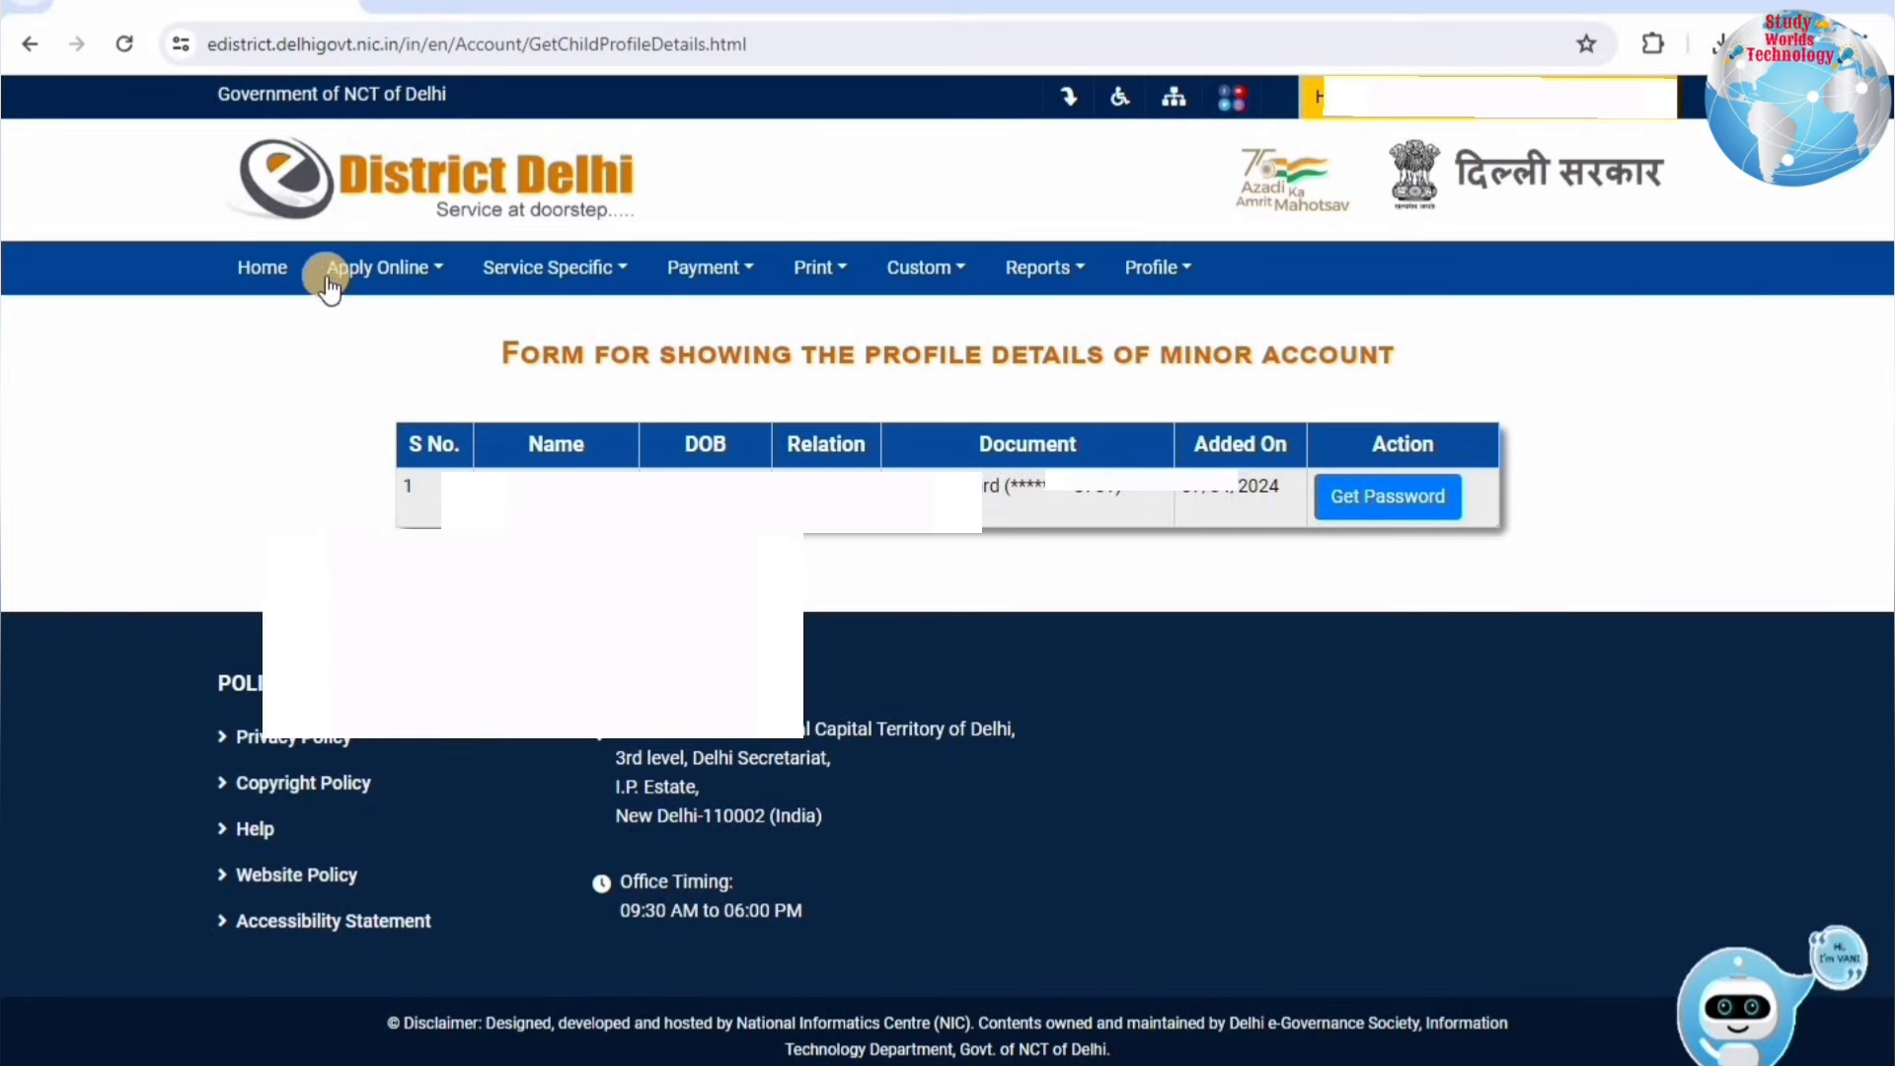
{"action": "left_click", "coordinate": [284, 280]}
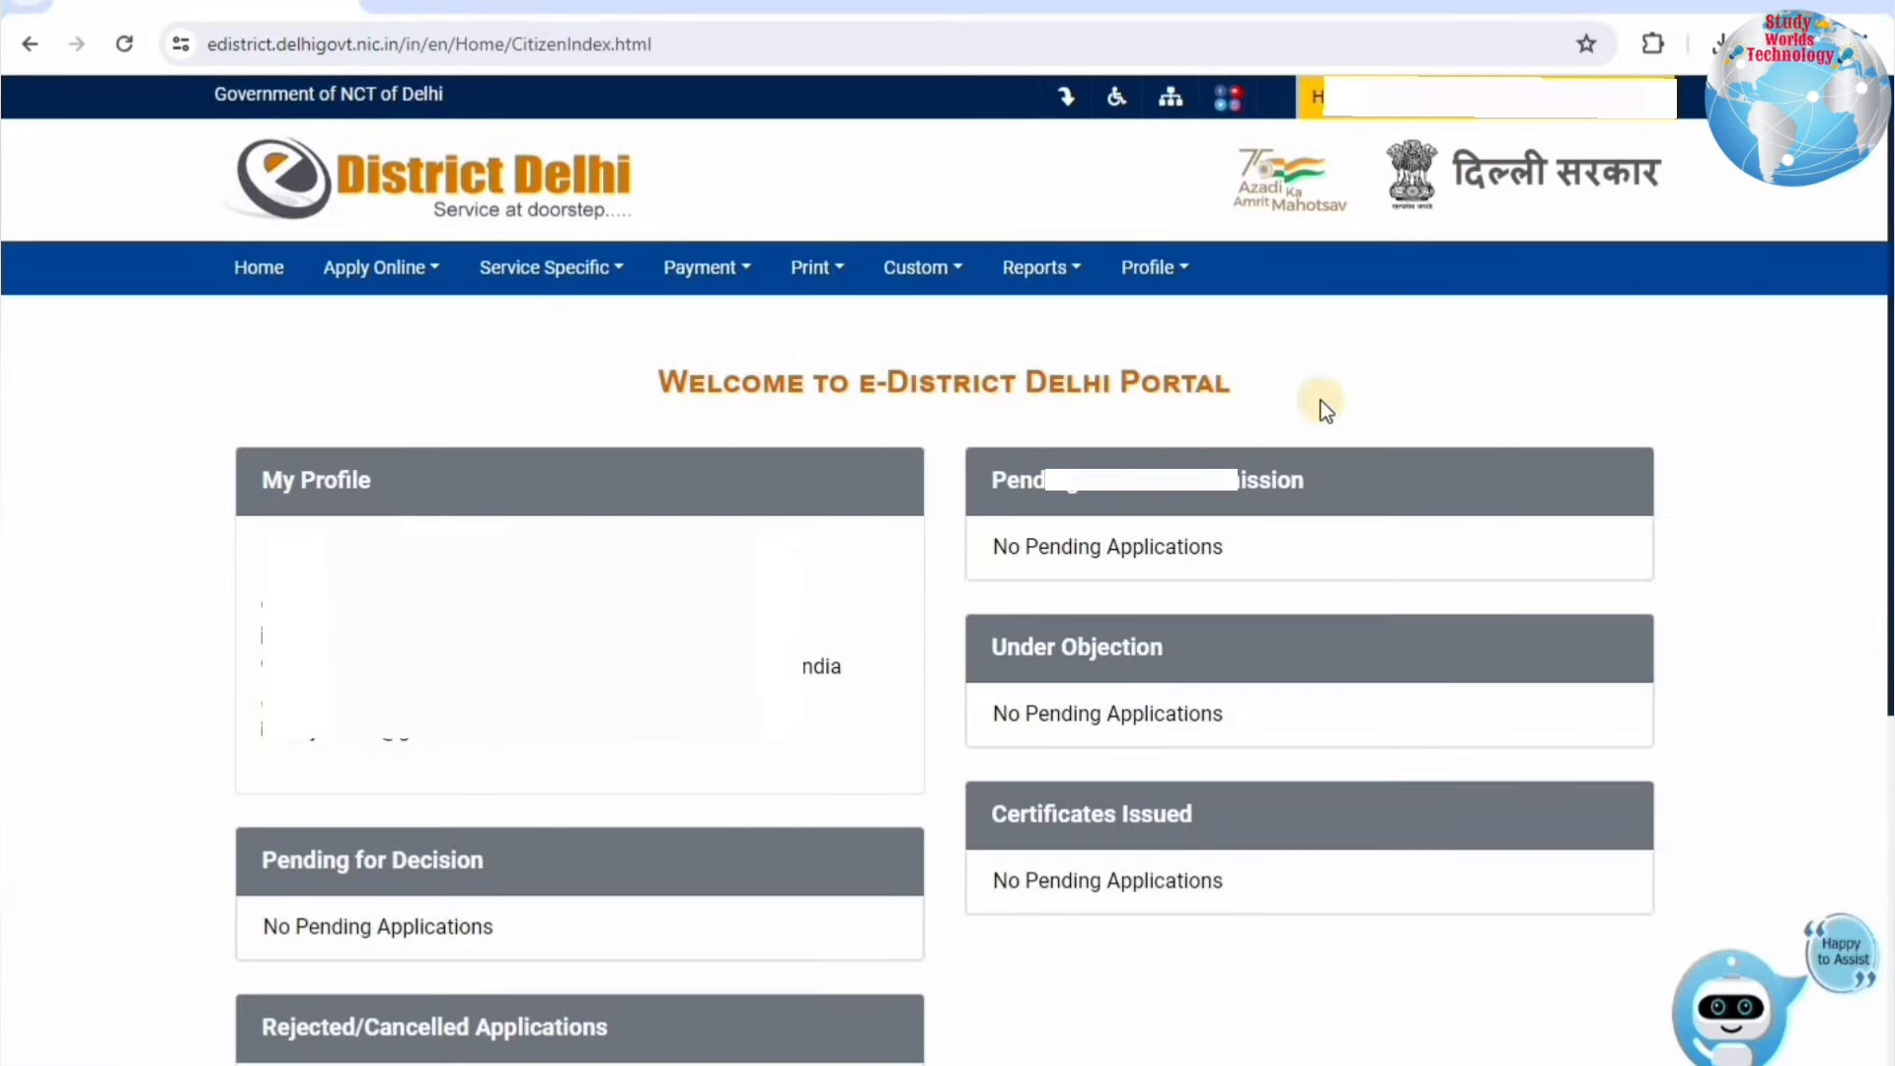
Step: Reopen the profile details from the Minor Profile Section and review the attached child's record
{"action": "left_click", "coordinate": [1181, 271]}
{"action": "left_click", "coordinate": [1182, 272]}
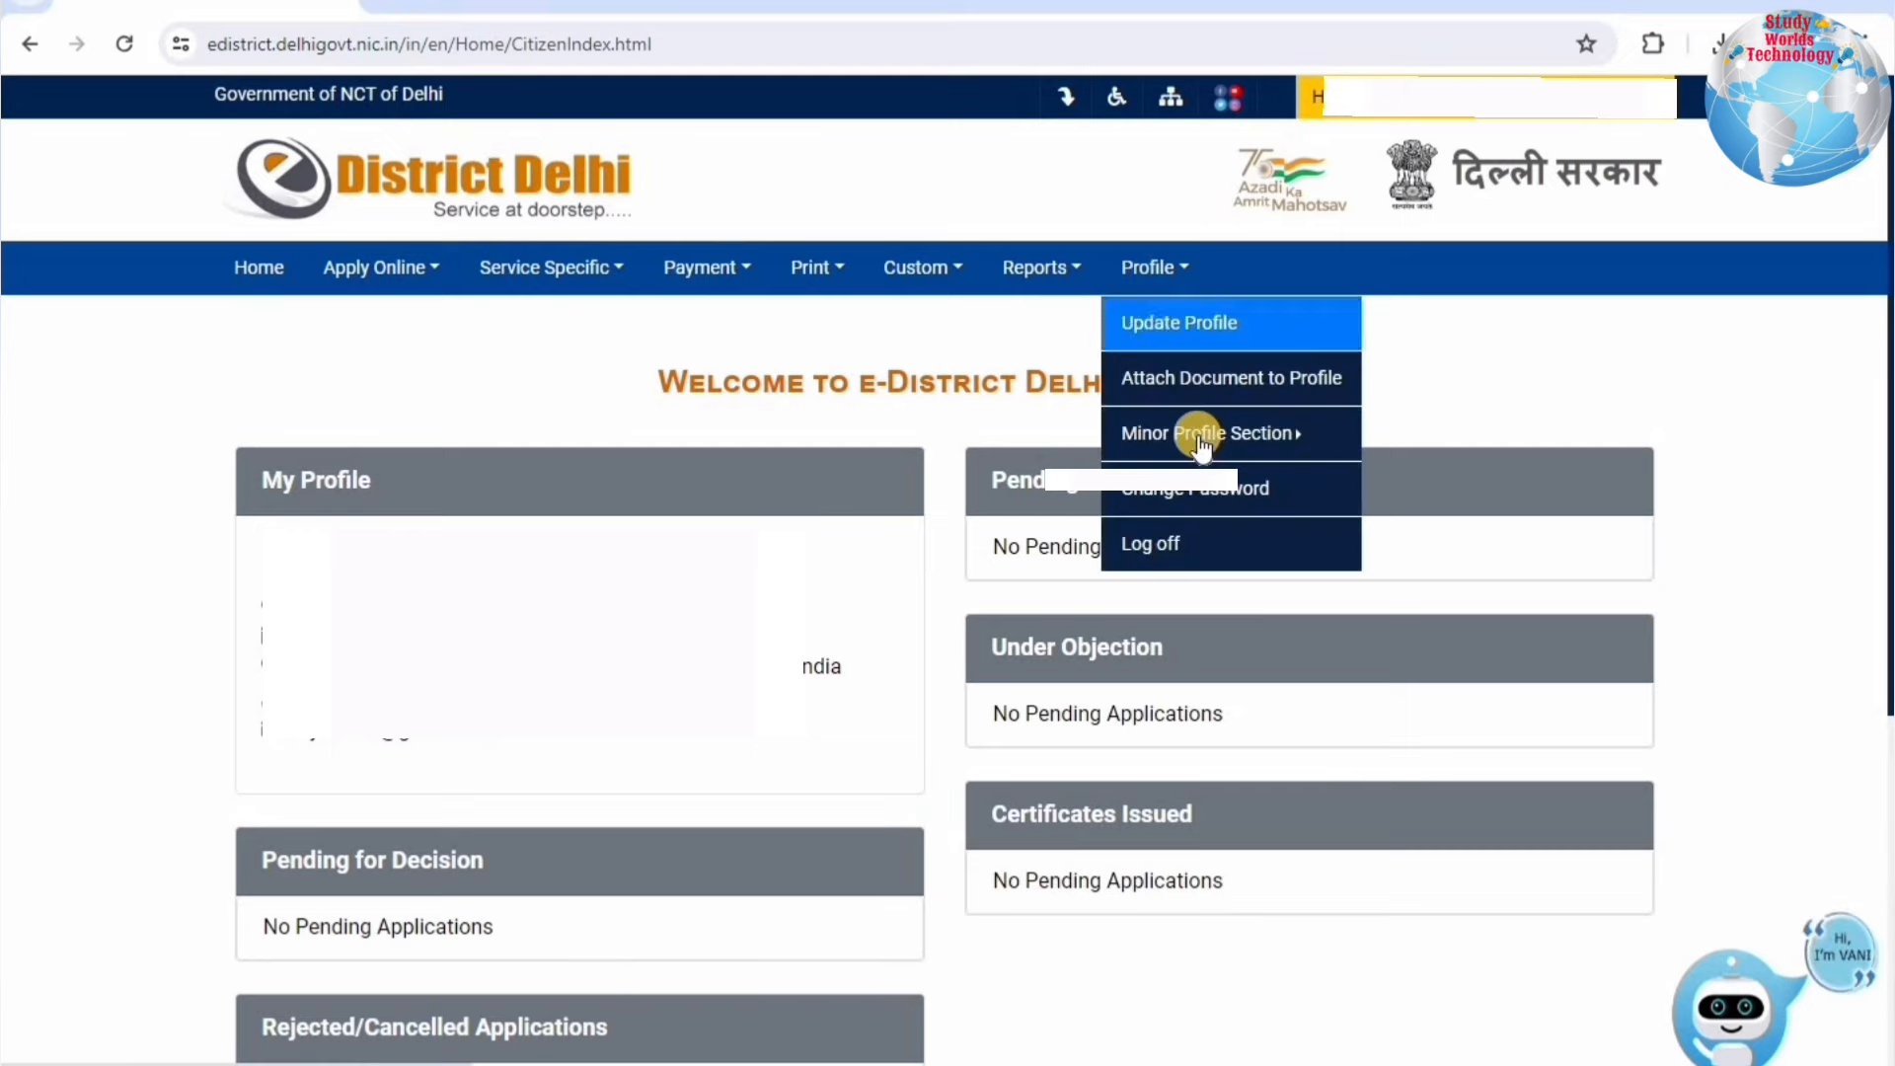
{"action": "mouse_move", "coordinate": [1200, 431]}
{"action": "left_click", "coordinate": [1436, 490]}
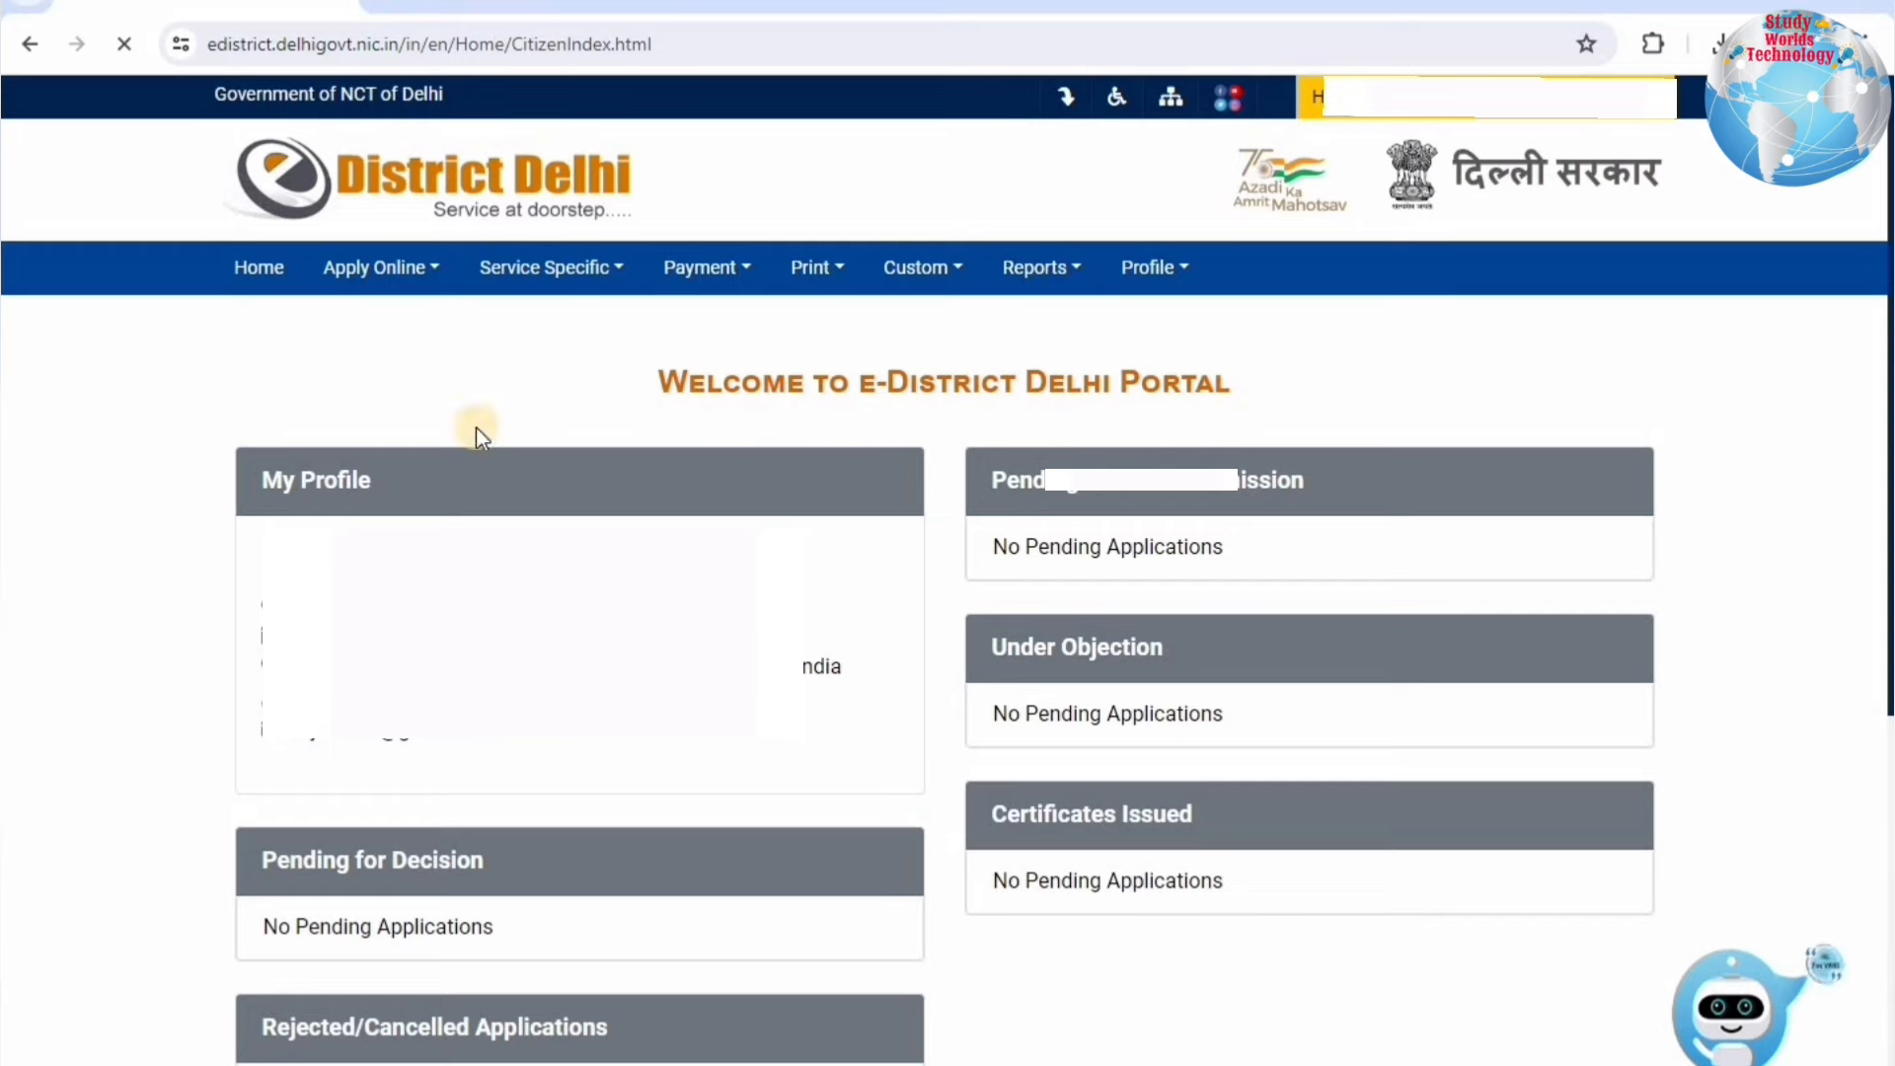
{"action": "left_click_drag", "start_coordinate": [492, 486], "coordinate": [1256, 486]}
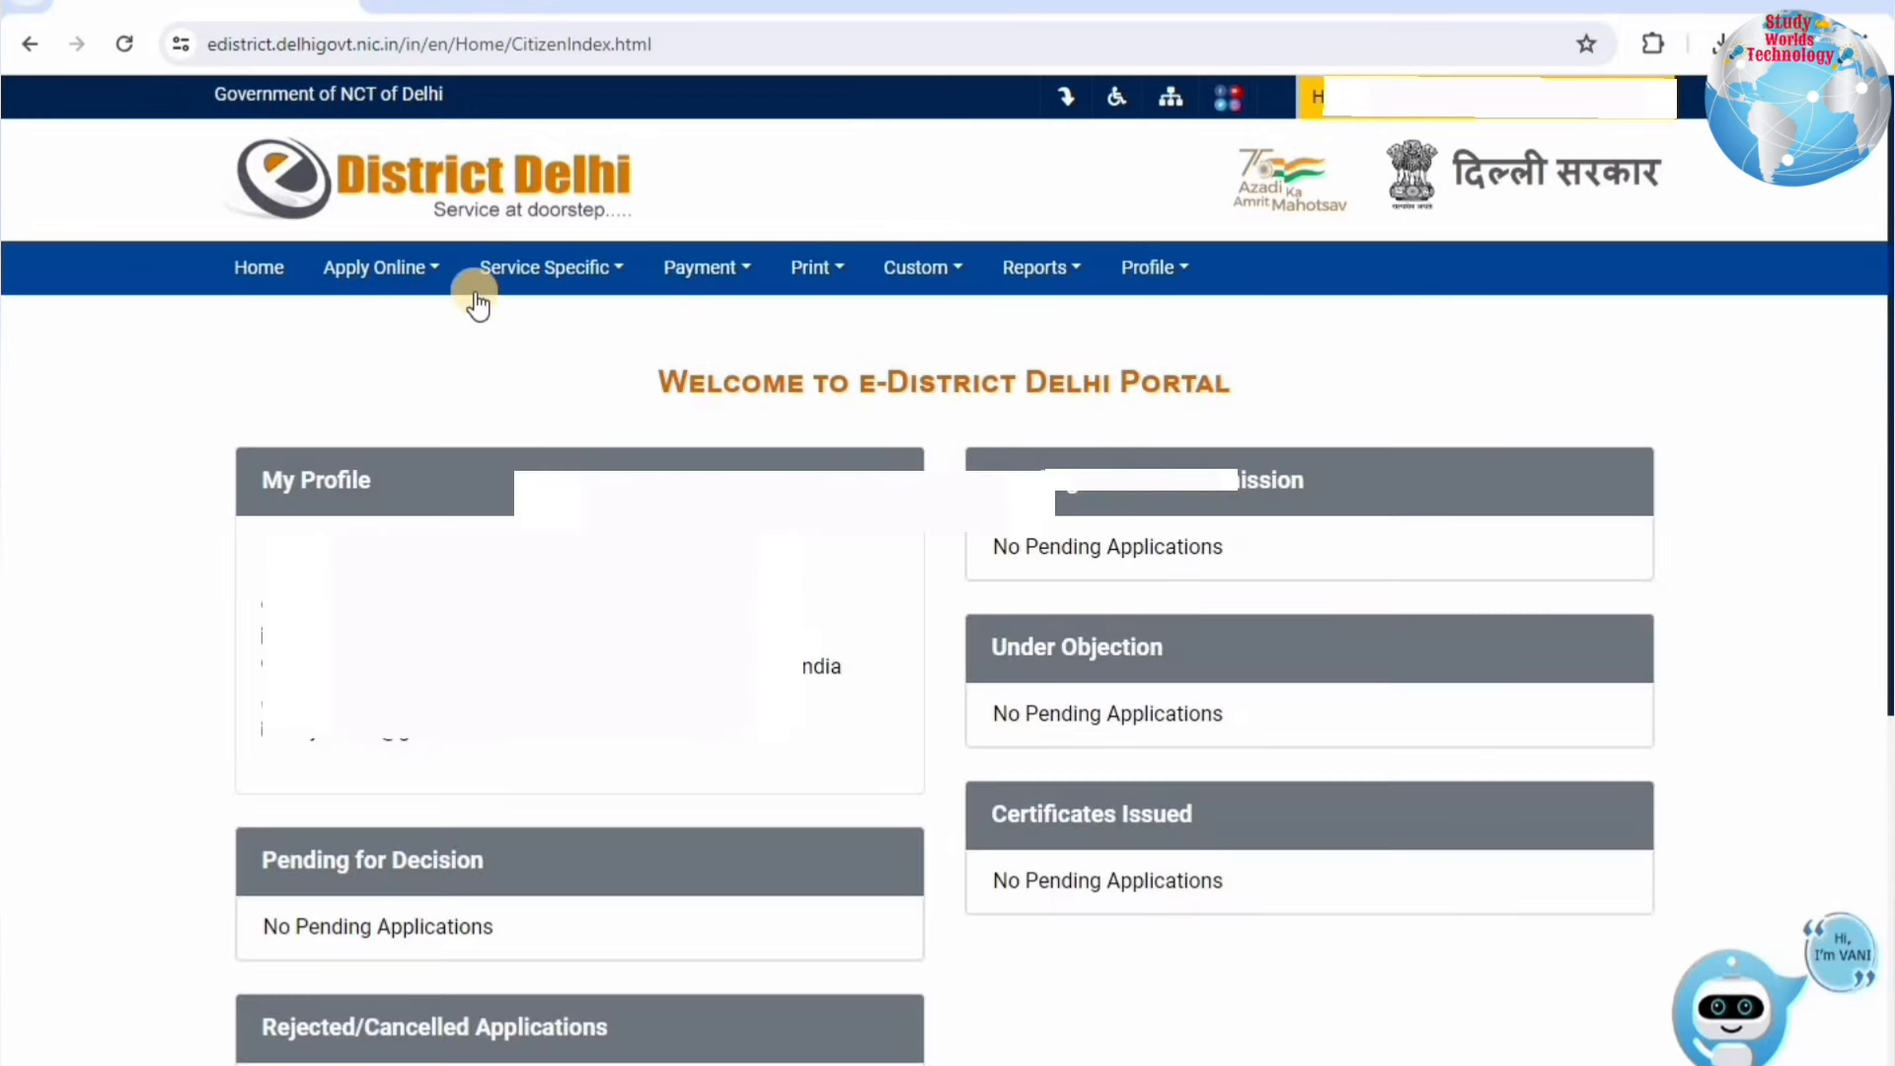
Step: Open the list of services available for online application and look through the Department of Revenue entries for caste certificates
{"action": "left_click", "coordinate": [378, 275]}
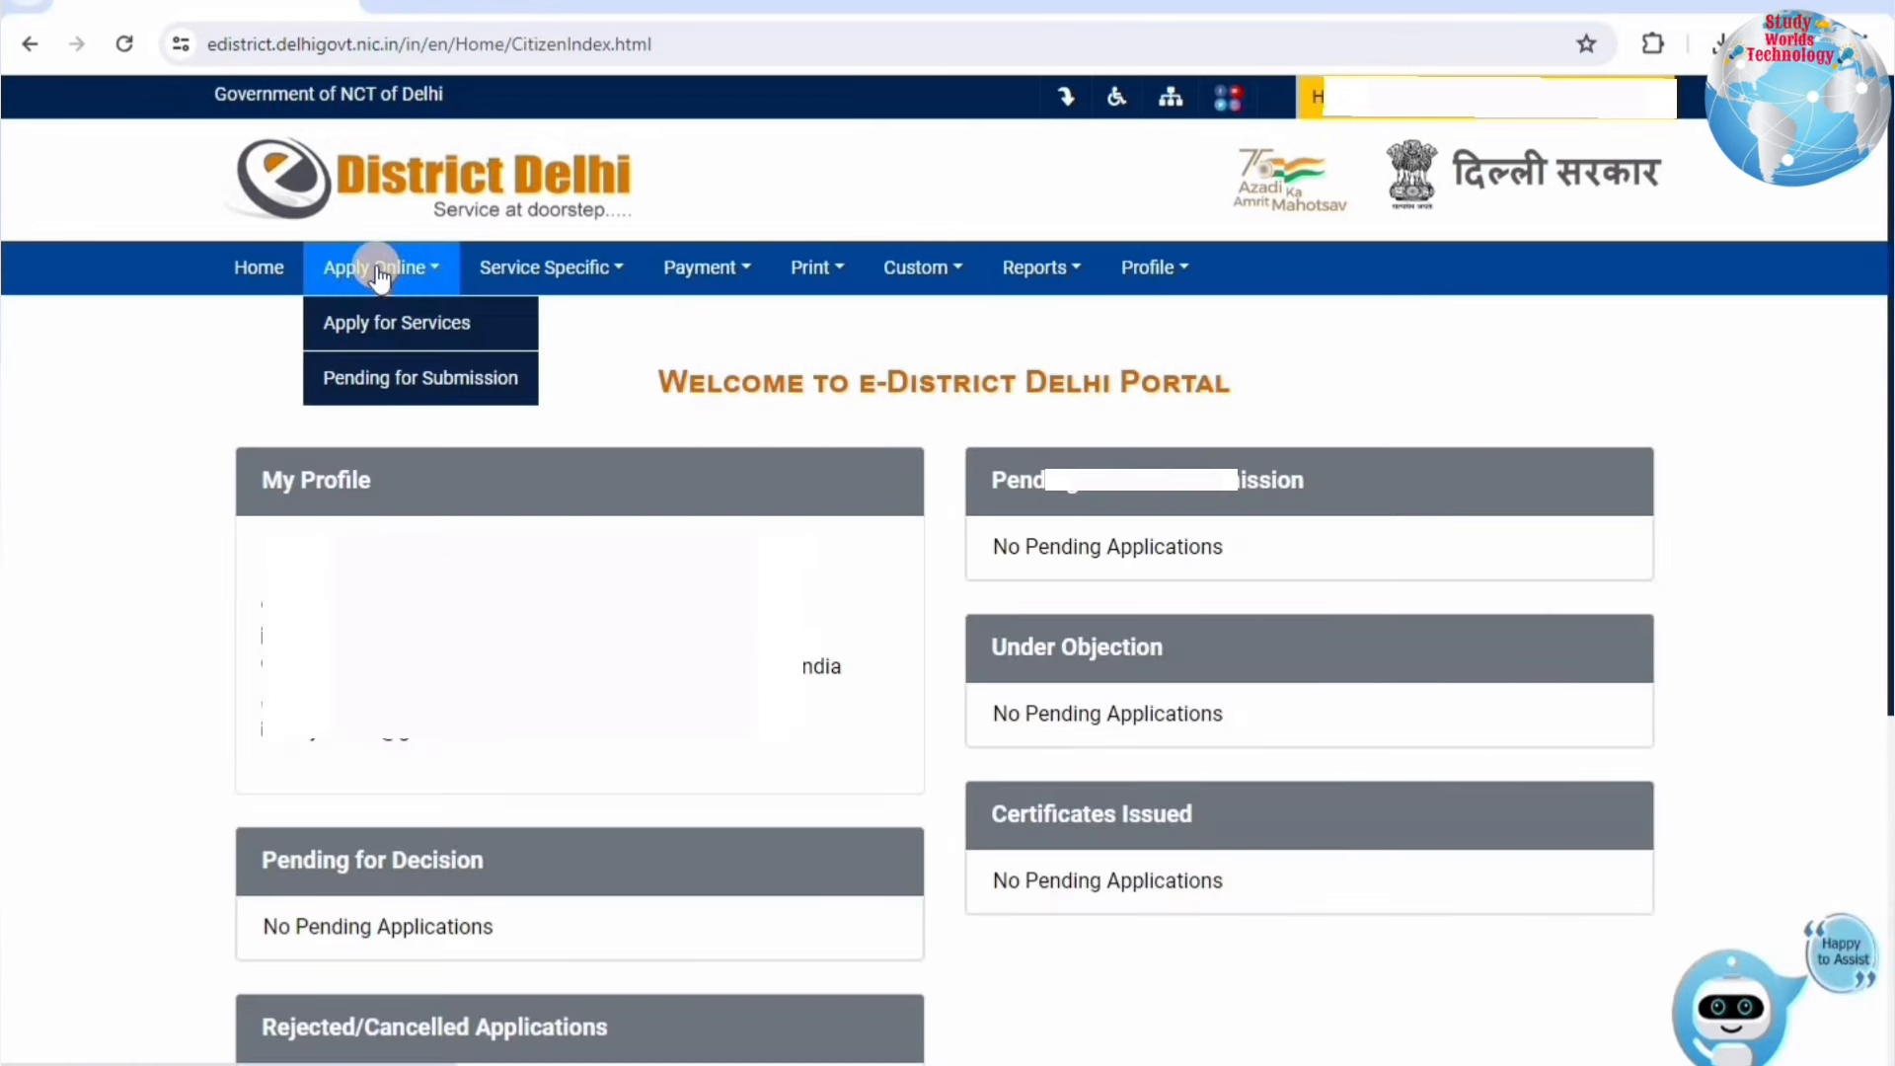
{"action": "left_click", "coordinate": [366, 326]}
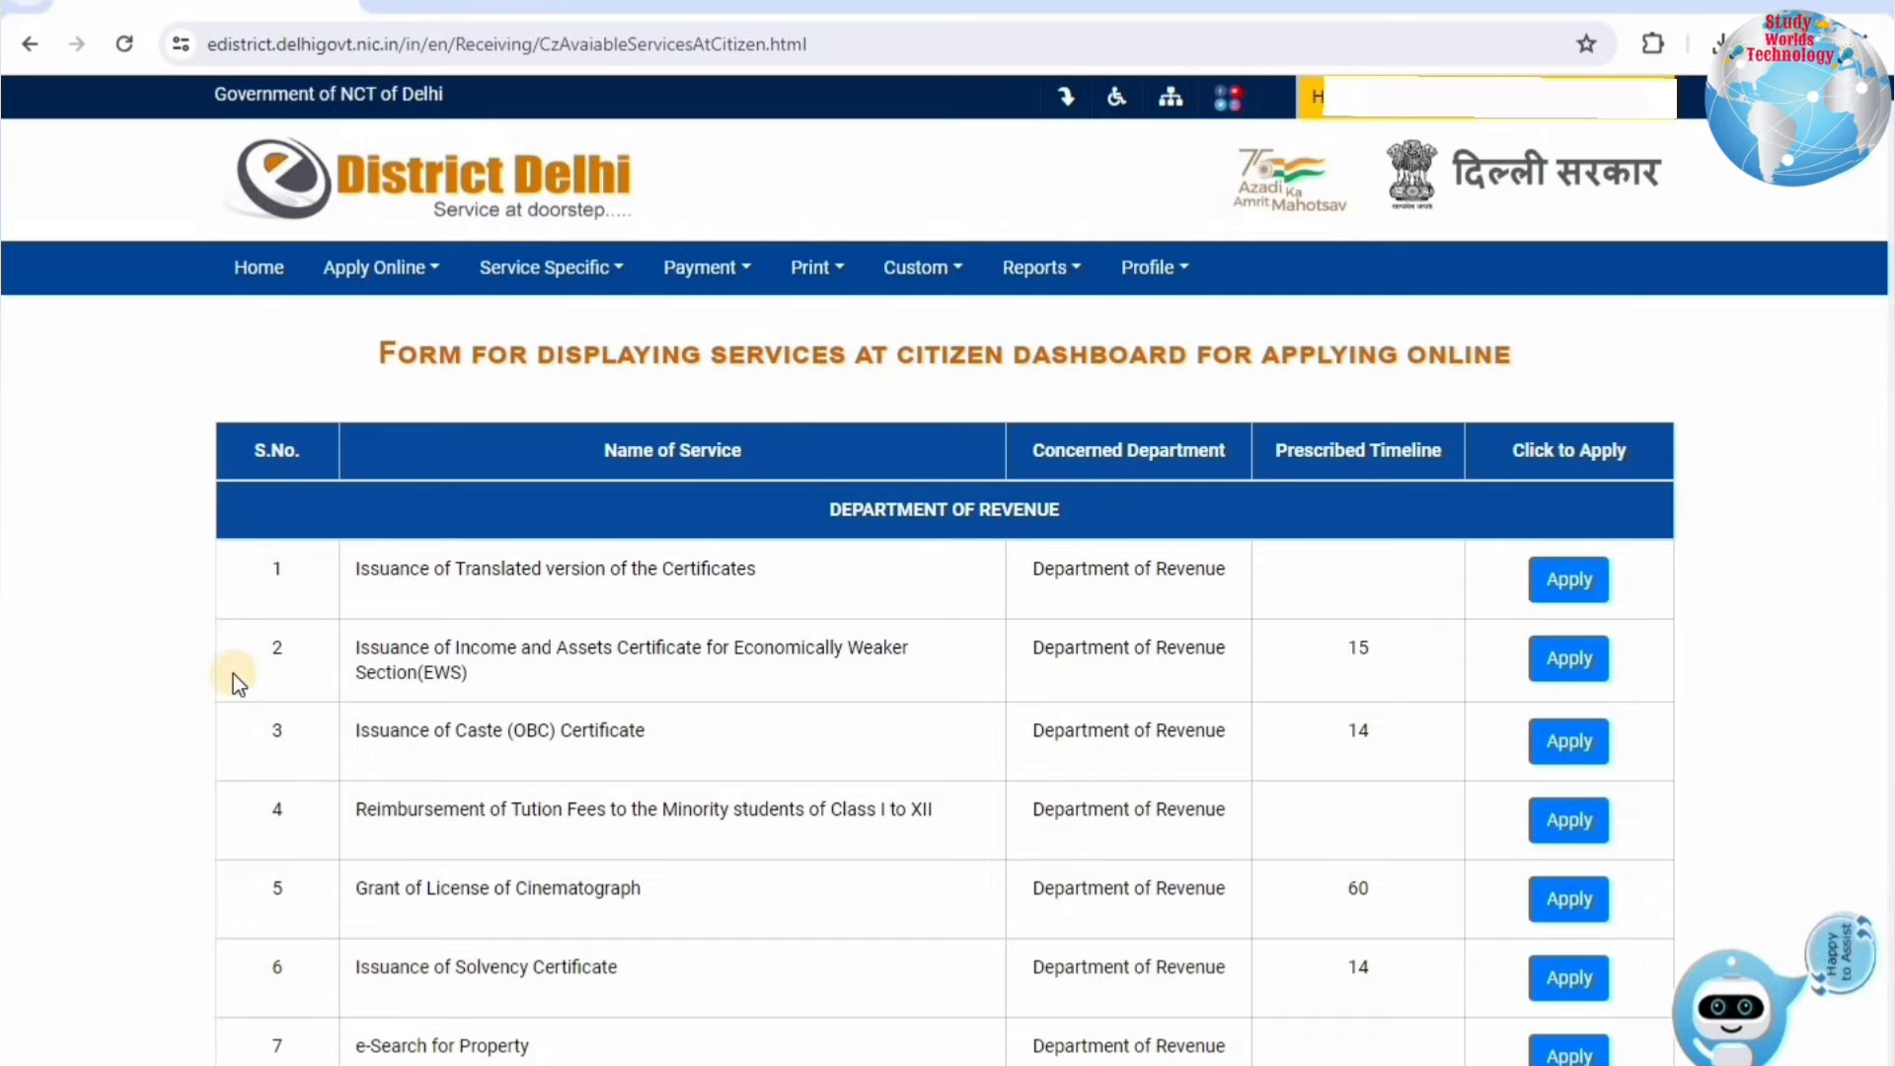
{"action": "scroll", "coordinate": [740, 529], "scroll_direction": "down", "scroll_amount": 9}
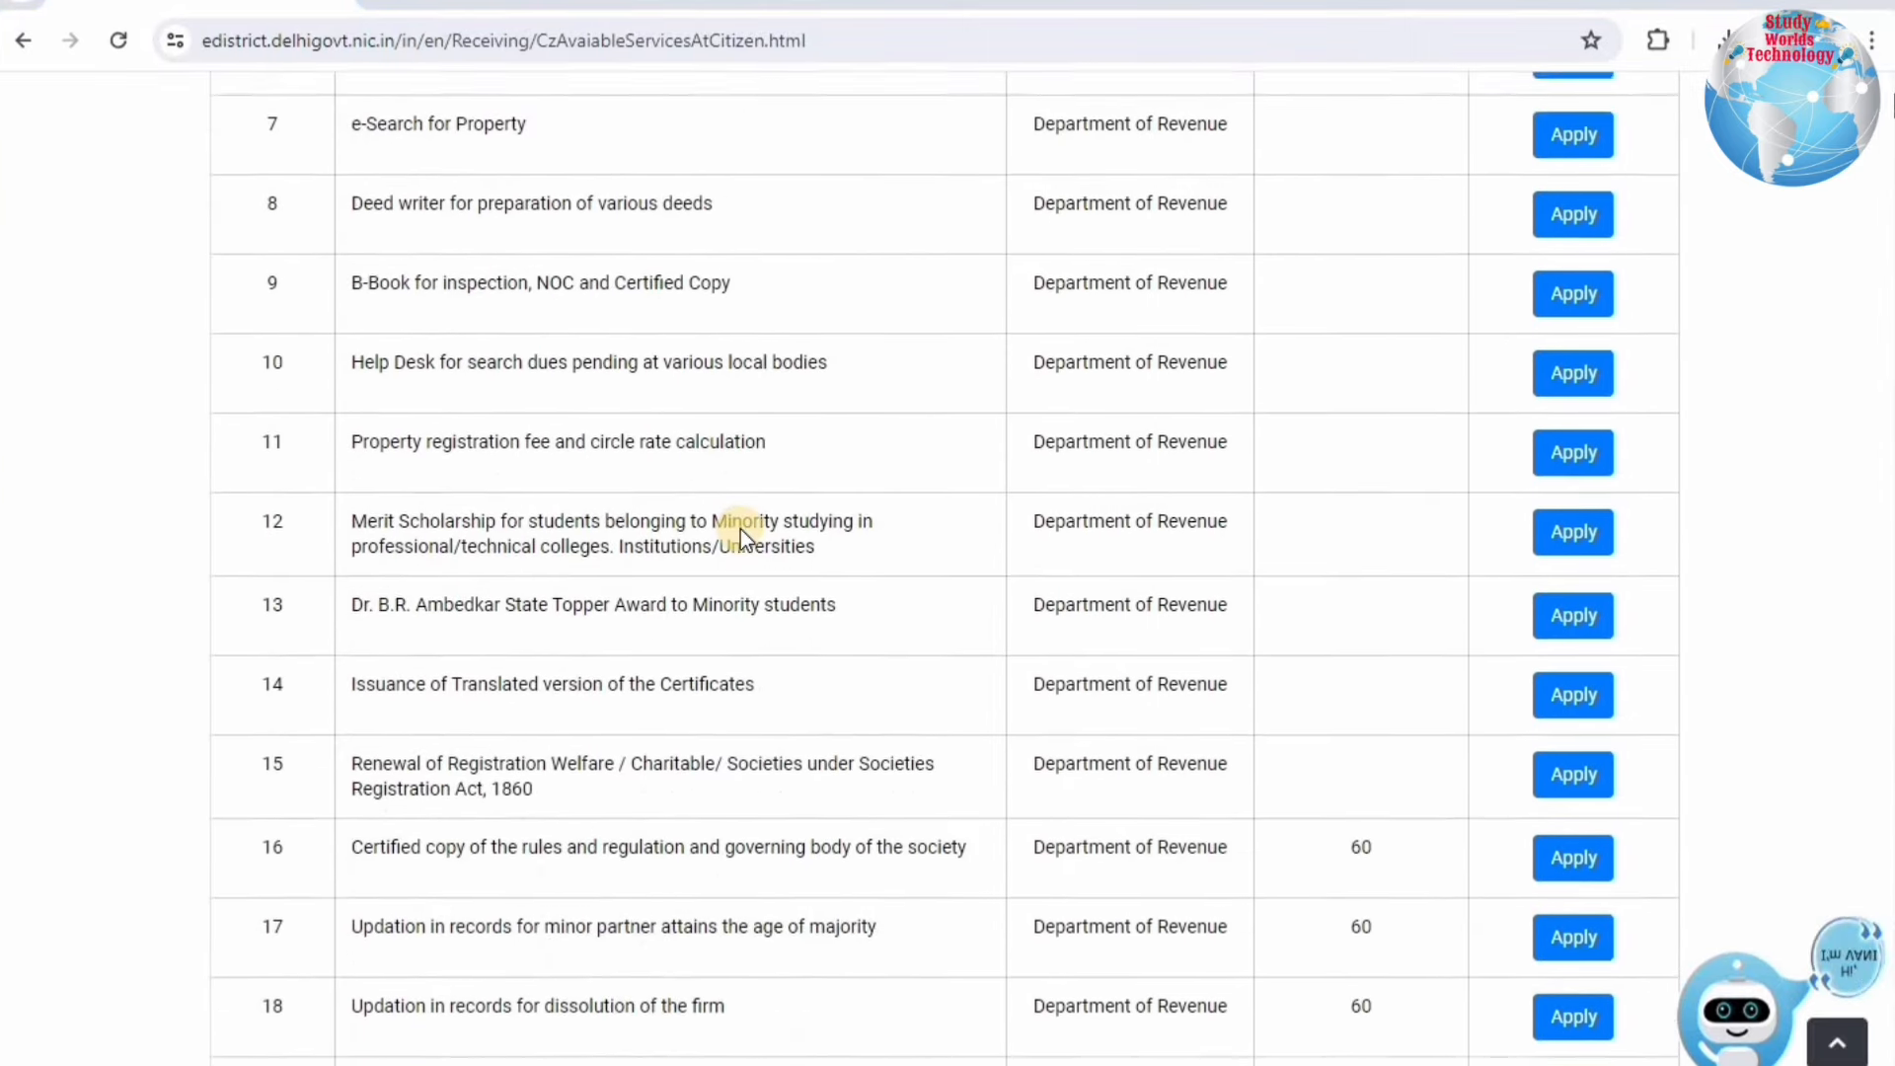
{"action": "scroll", "coordinate": [740, 529], "scroll_direction": "up", "scroll_amount": 8}
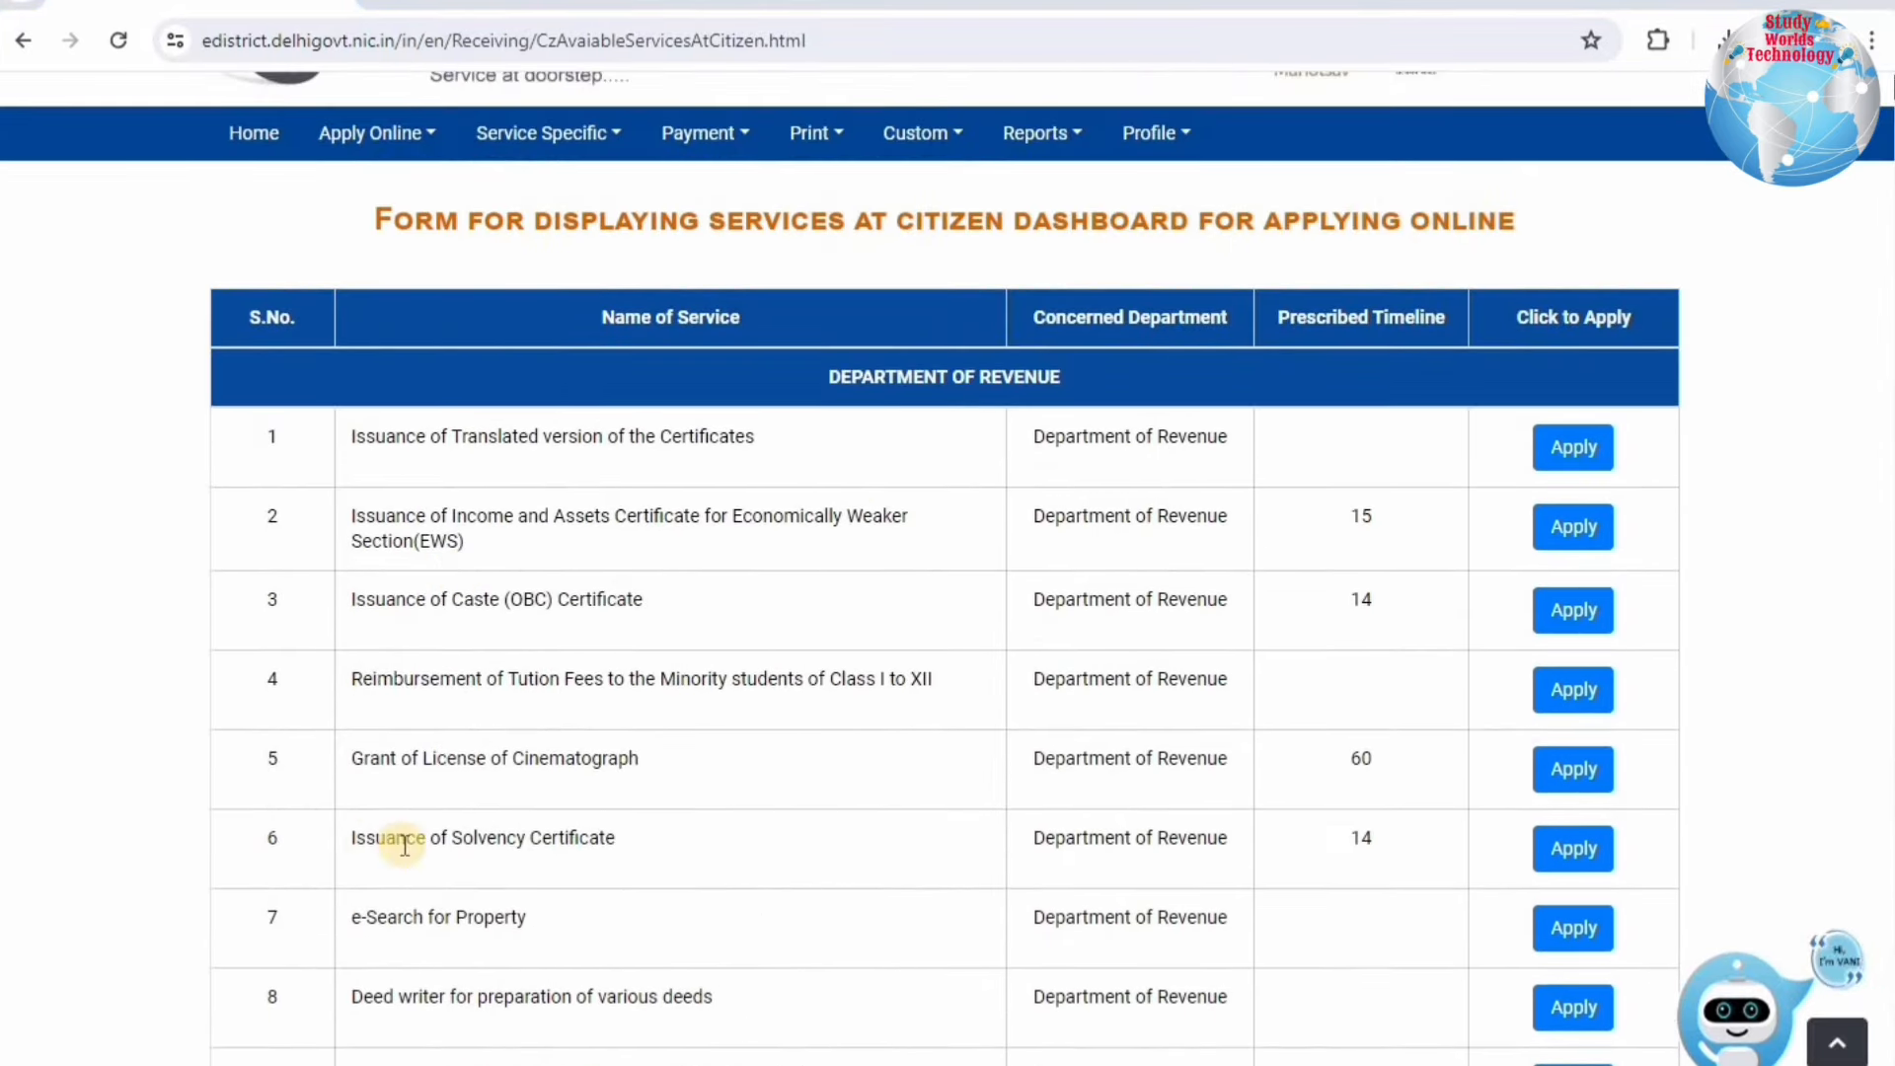
{"action": "scroll", "coordinate": [596, 875], "scroll_direction": "down", "scroll_amount": 10}
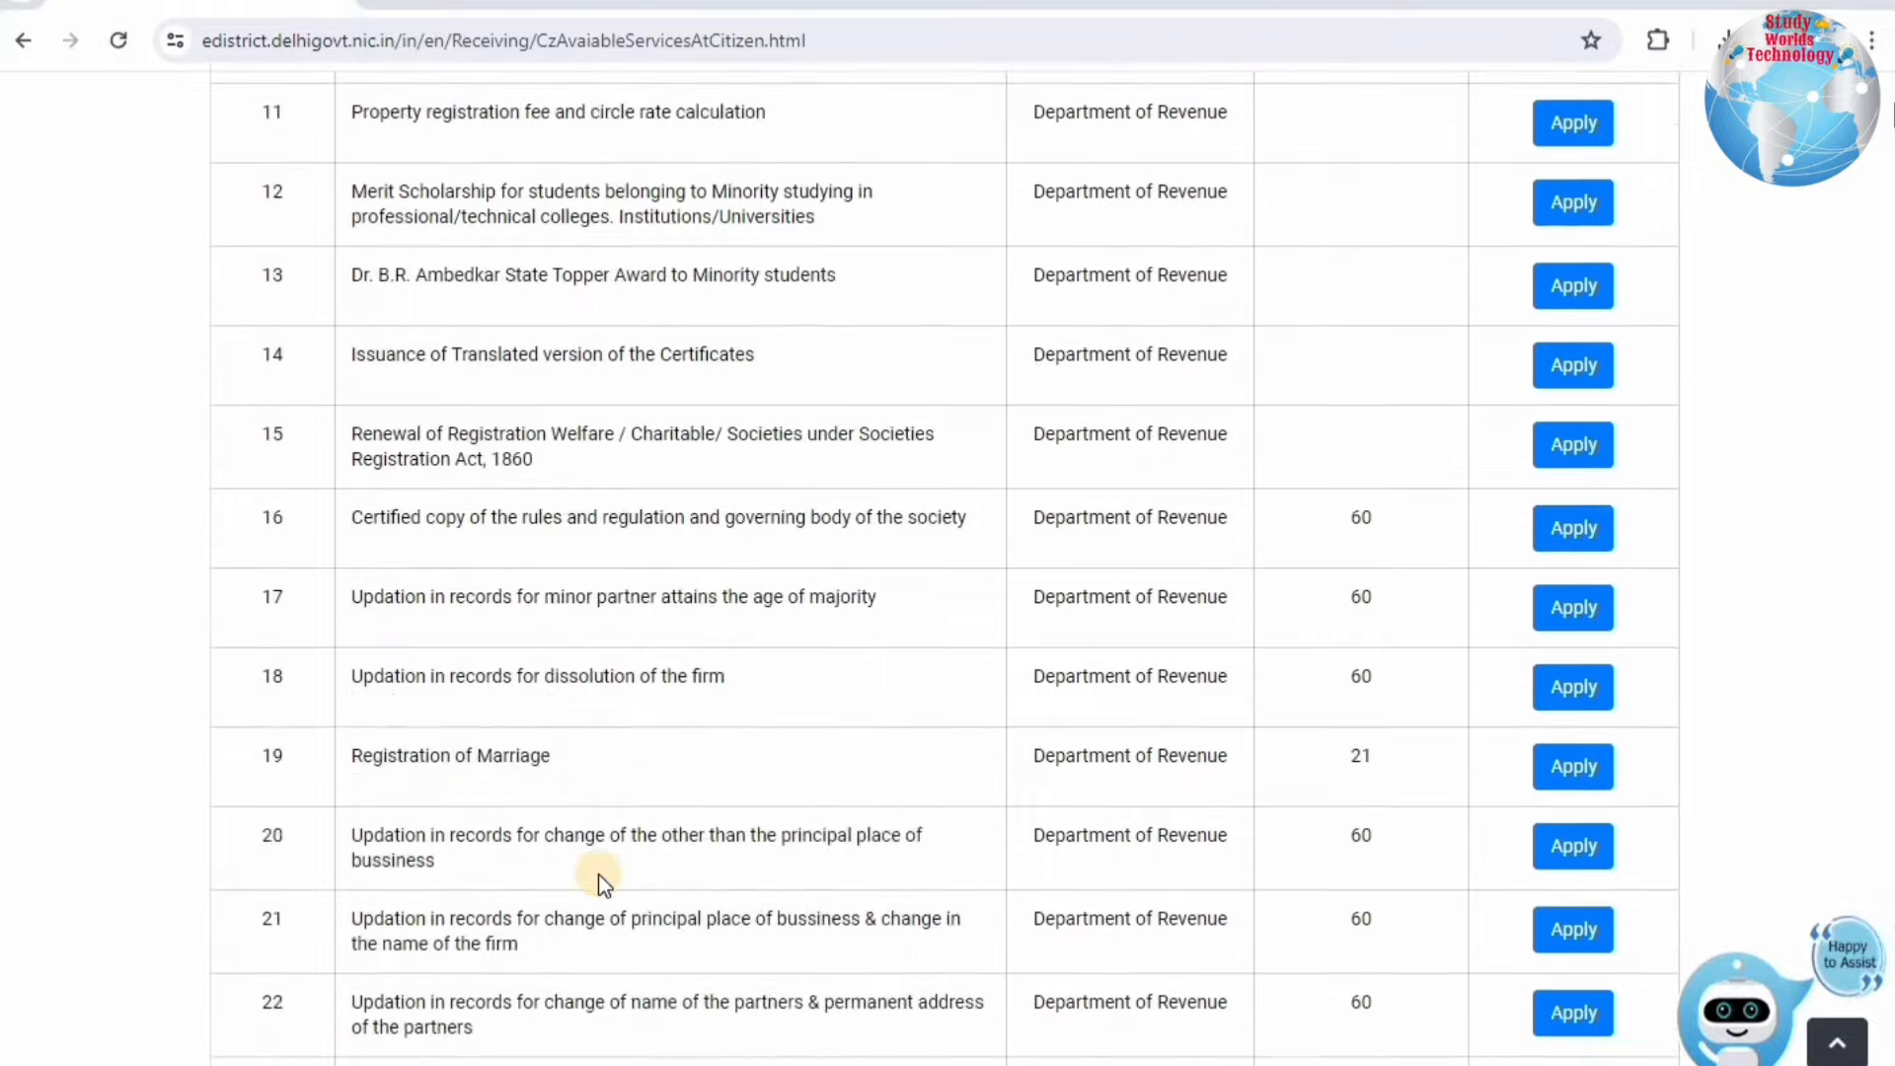
{"action": "scroll", "coordinate": [598, 874], "scroll_direction": "down", "scroll_amount": 9}
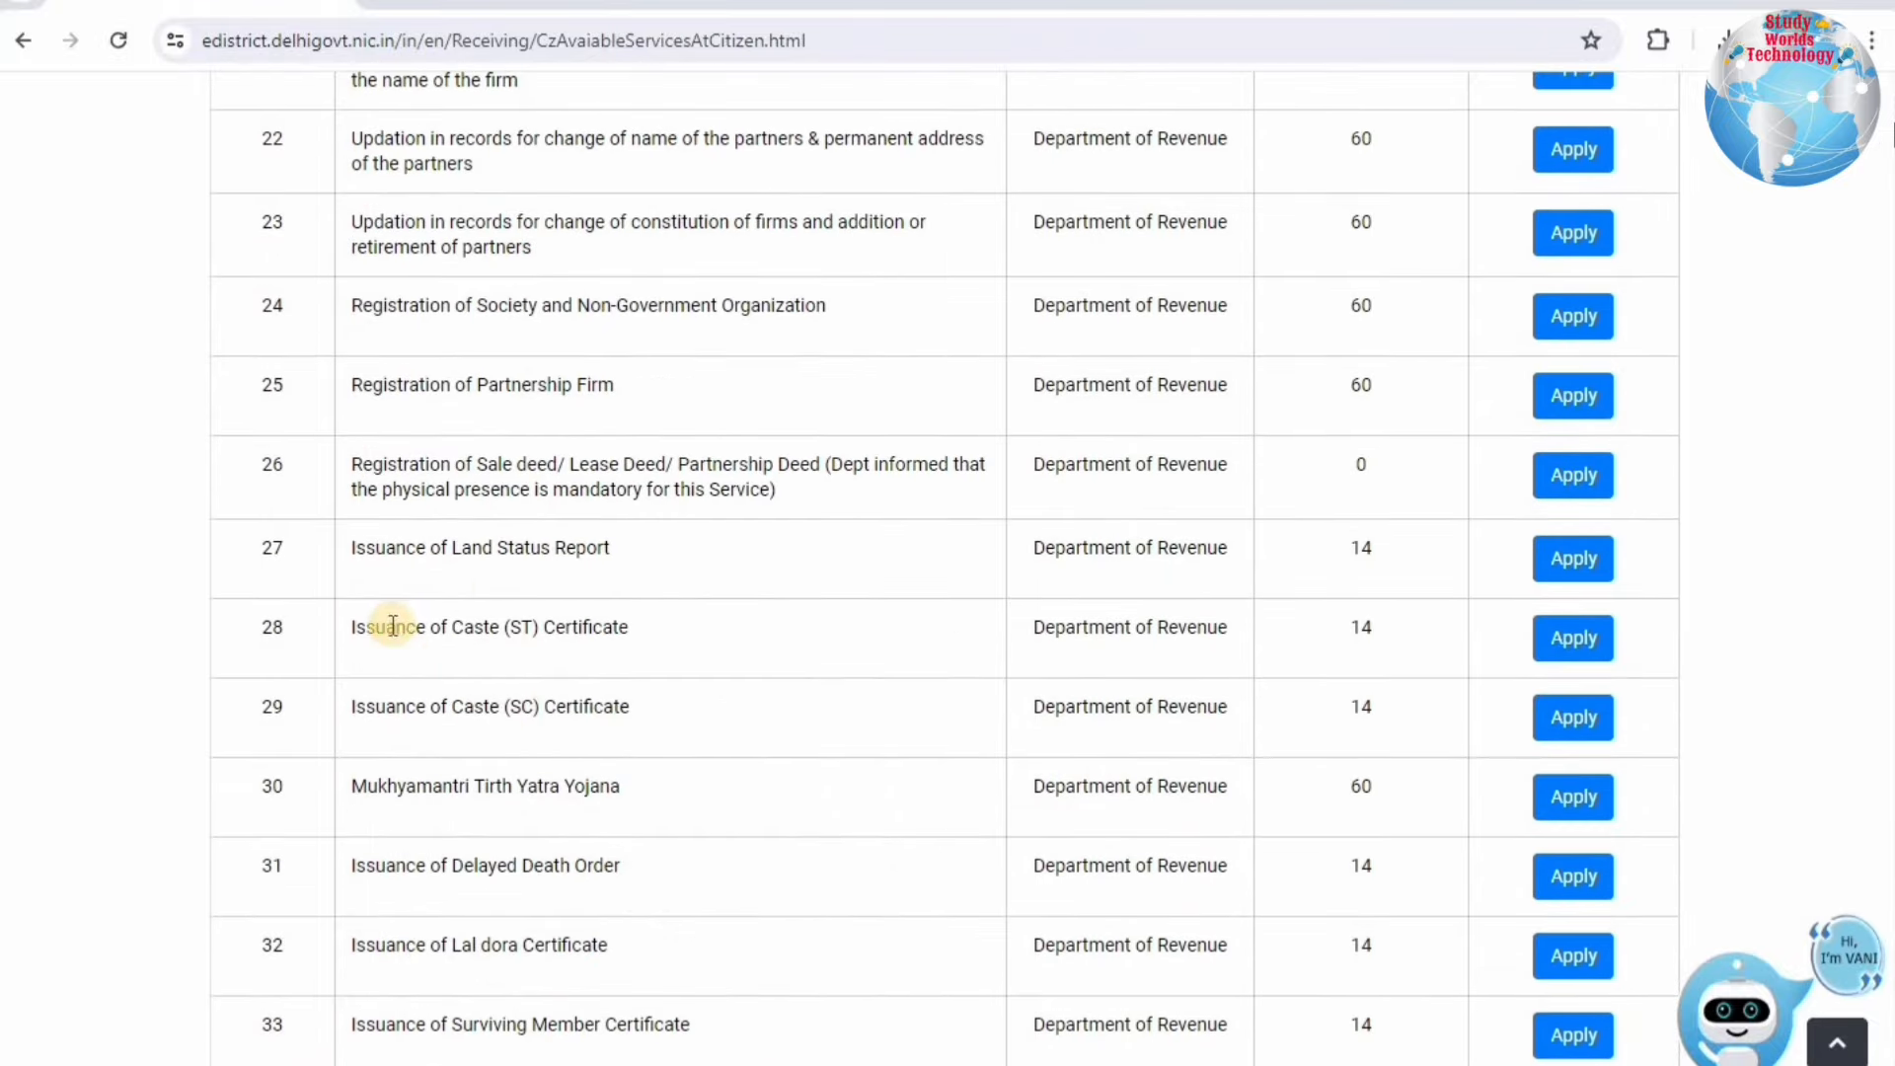
Step: Compare the Caste (ST) and Caste (SC) certificate entries and start an application for Issuance of Caste (SC) Certificate
{"action": "left_click_drag", "start_coordinate": [387, 626], "coordinate": [655, 638]}
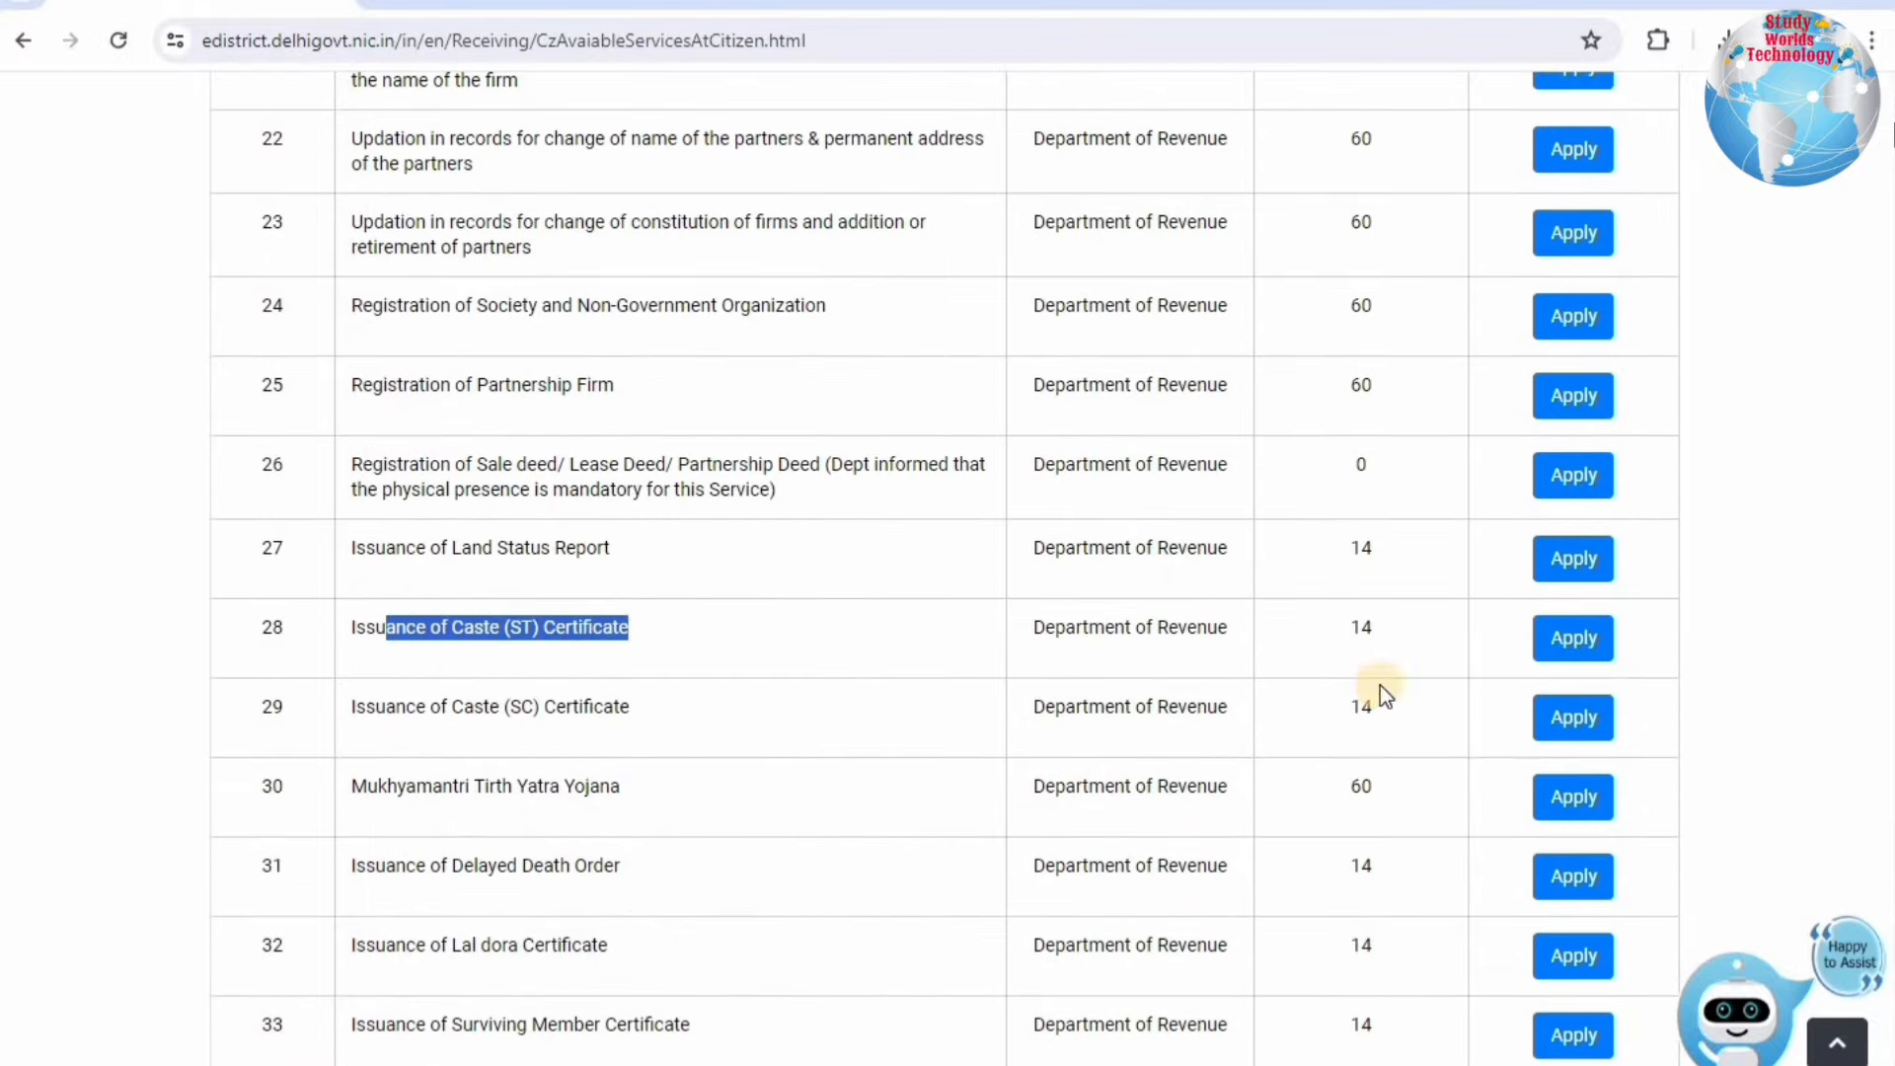
{"action": "left_click_drag", "start_coordinate": [668, 707], "coordinate": [426, 706]}
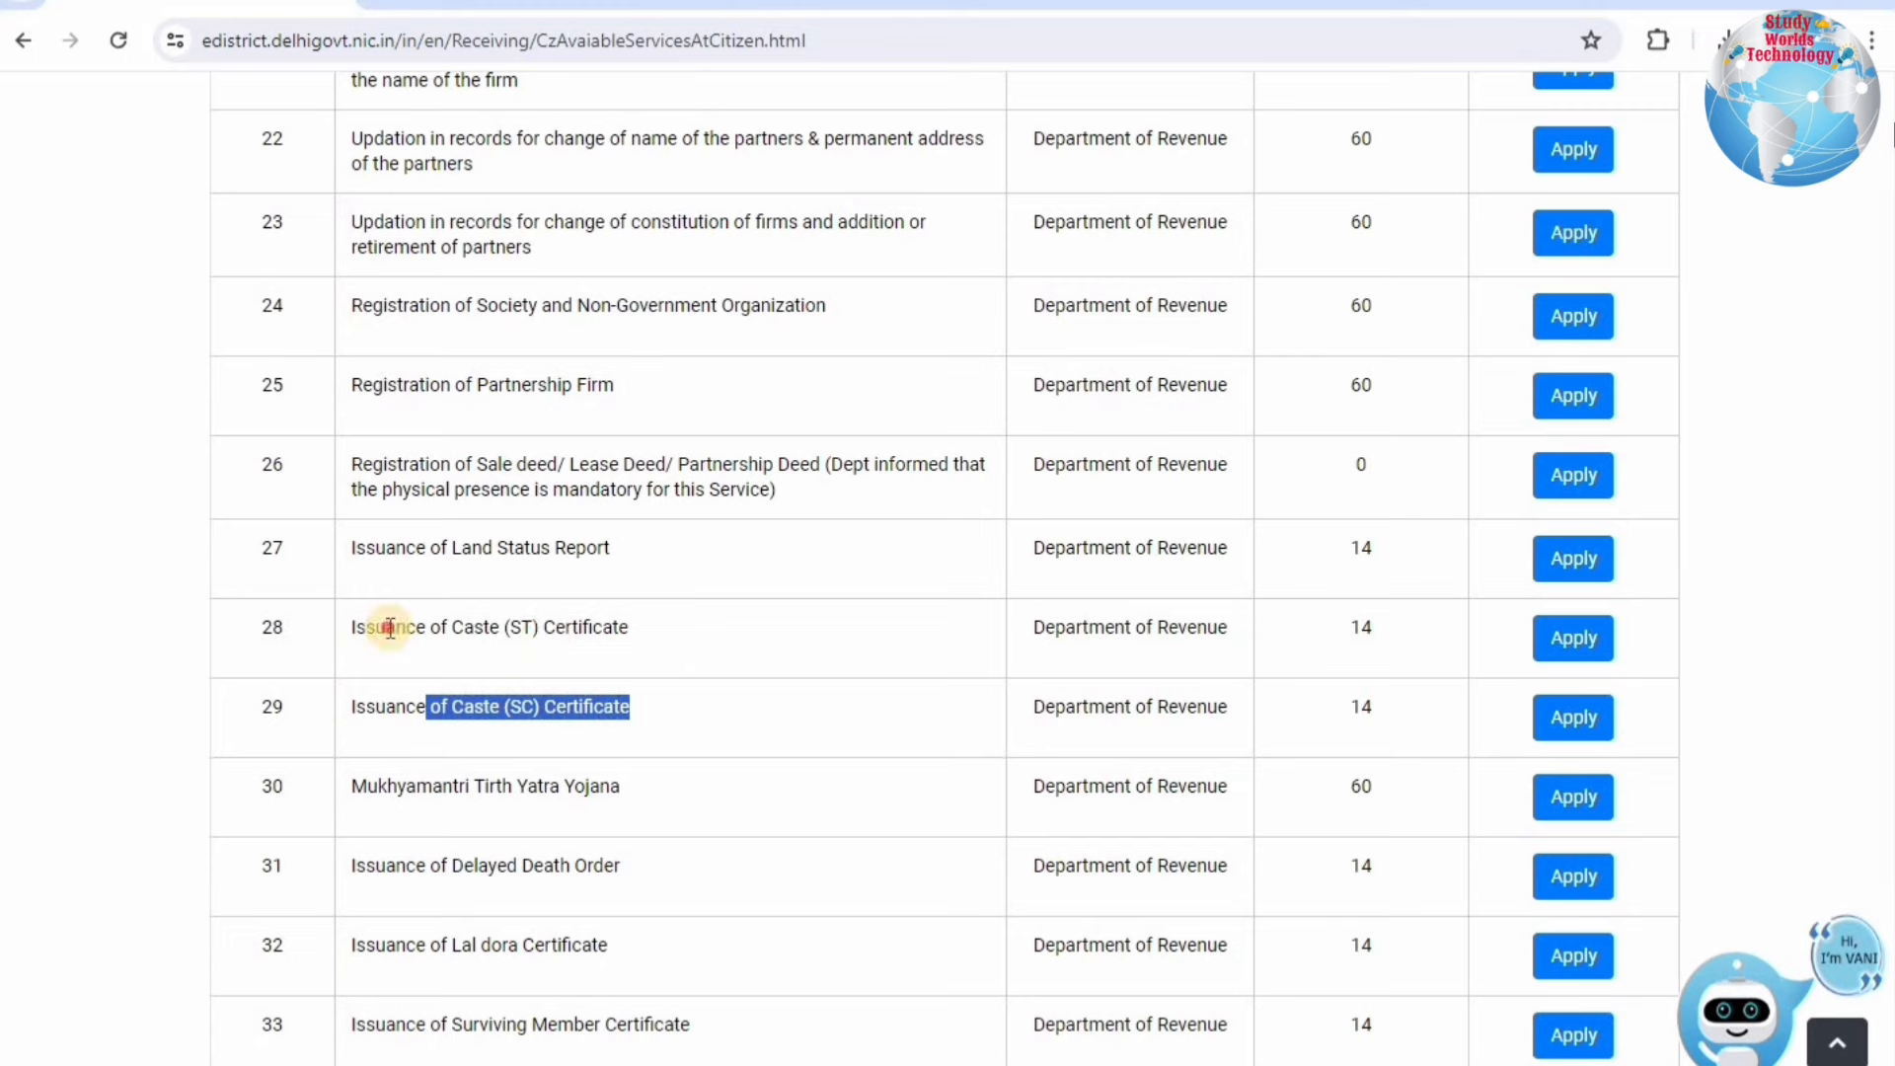
{"action": "left_click_drag", "start_coordinate": [387, 628], "coordinate": [1523, 613]}
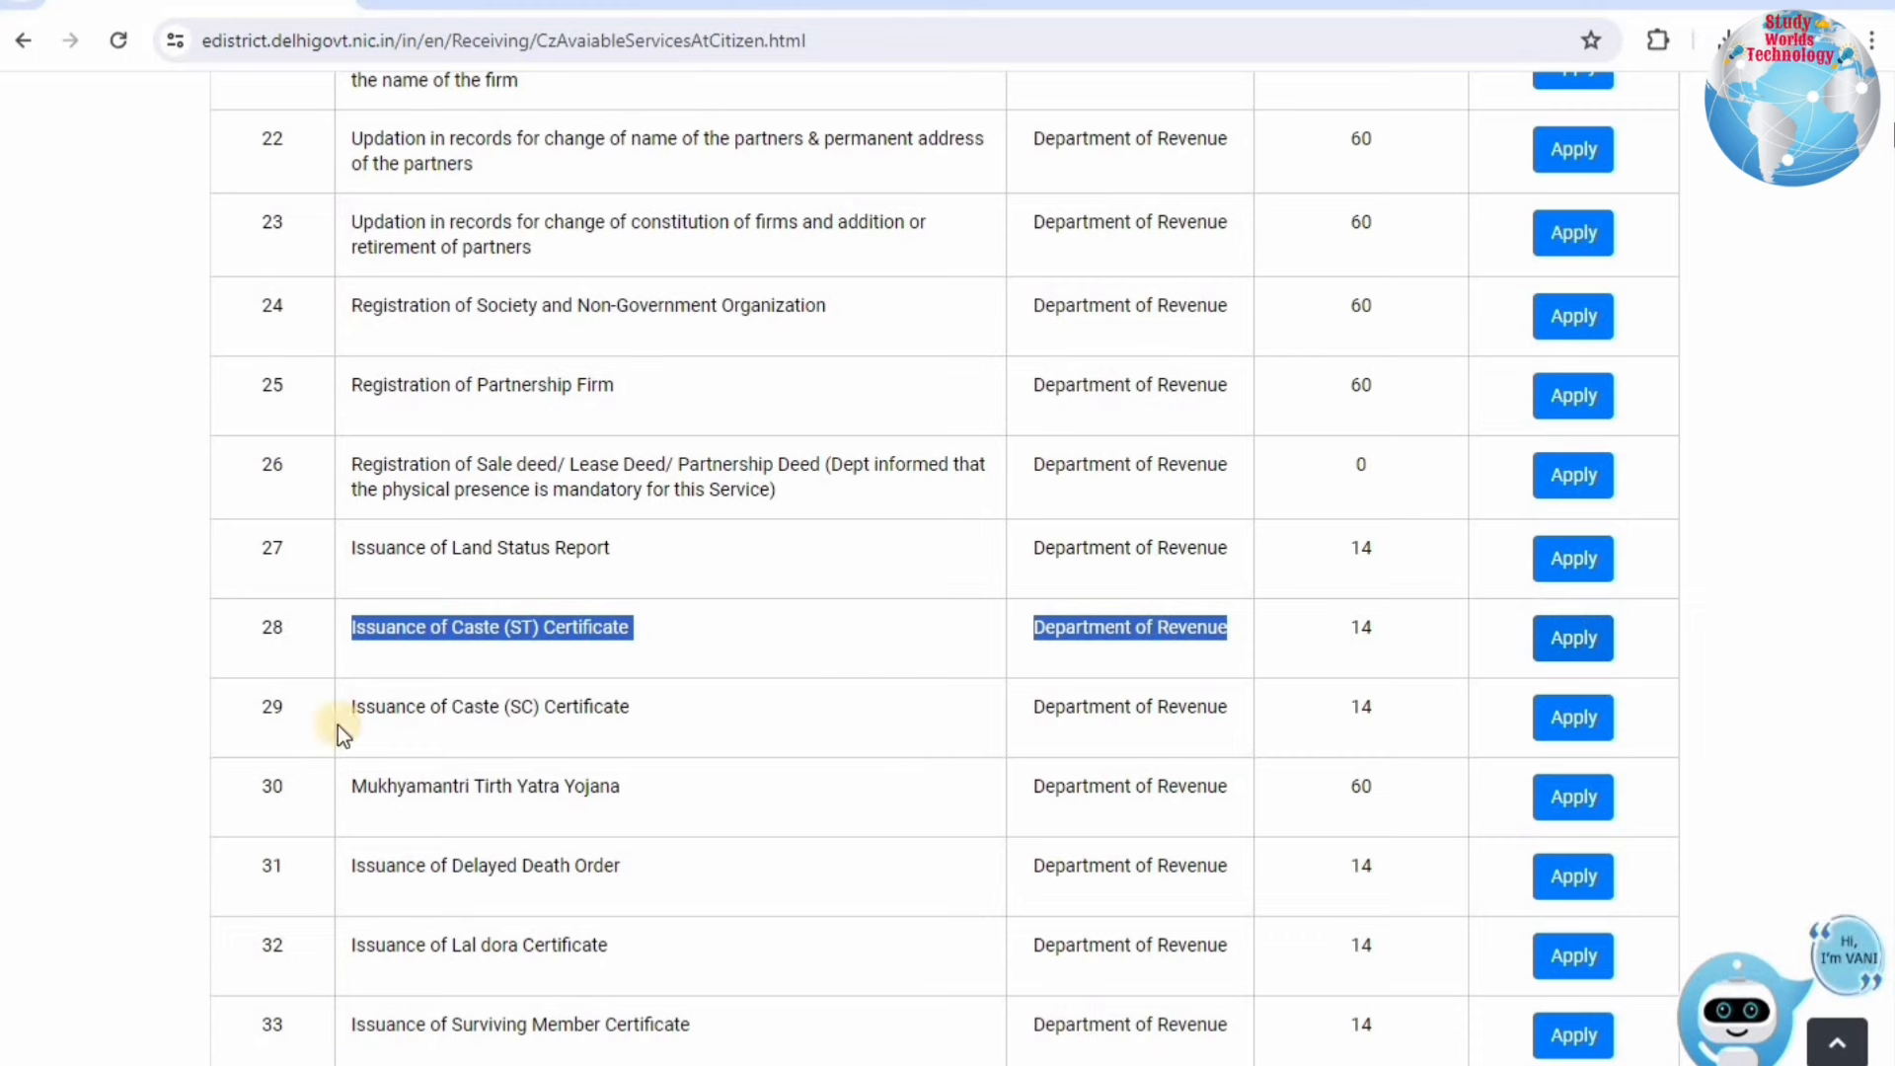
{"action": "left_click_drag", "start_coordinate": [347, 707], "coordinate": [1614, 713]}
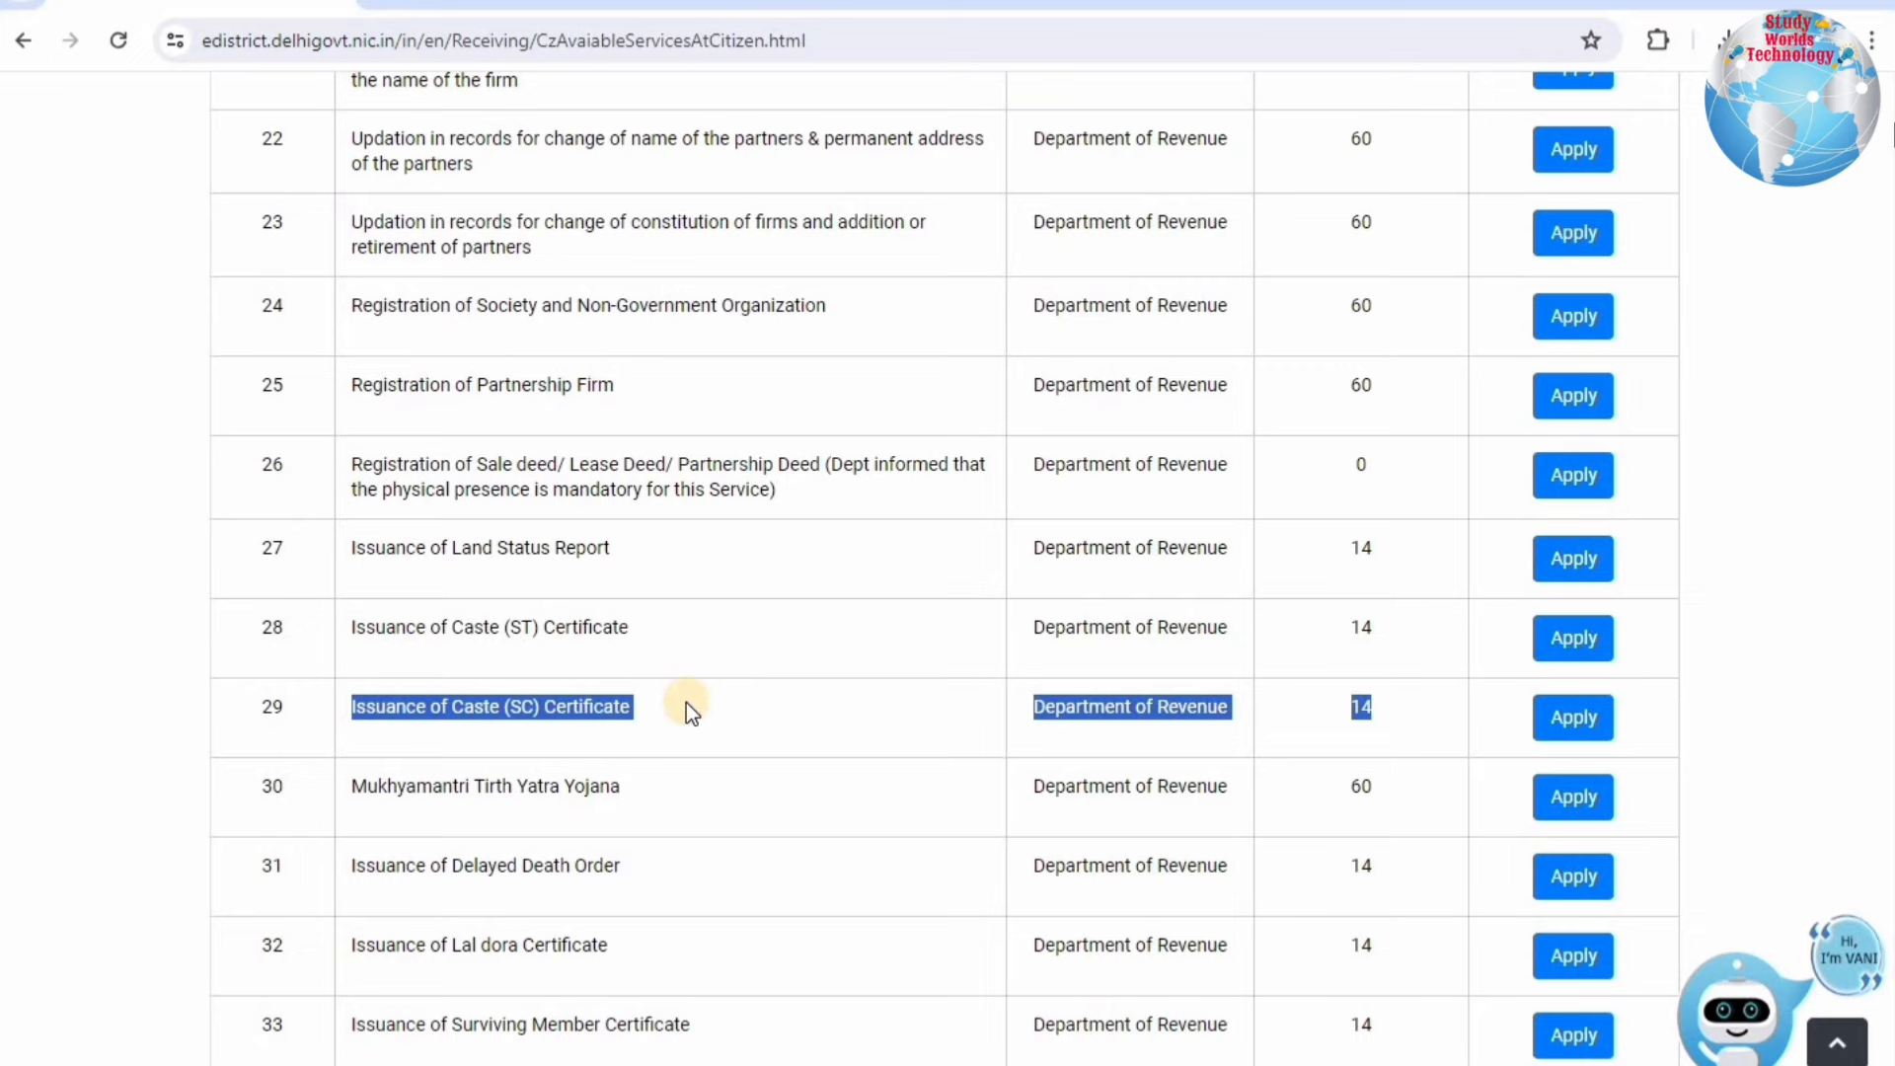
{"action": "left_click", "coordinate": [1579, 730]}
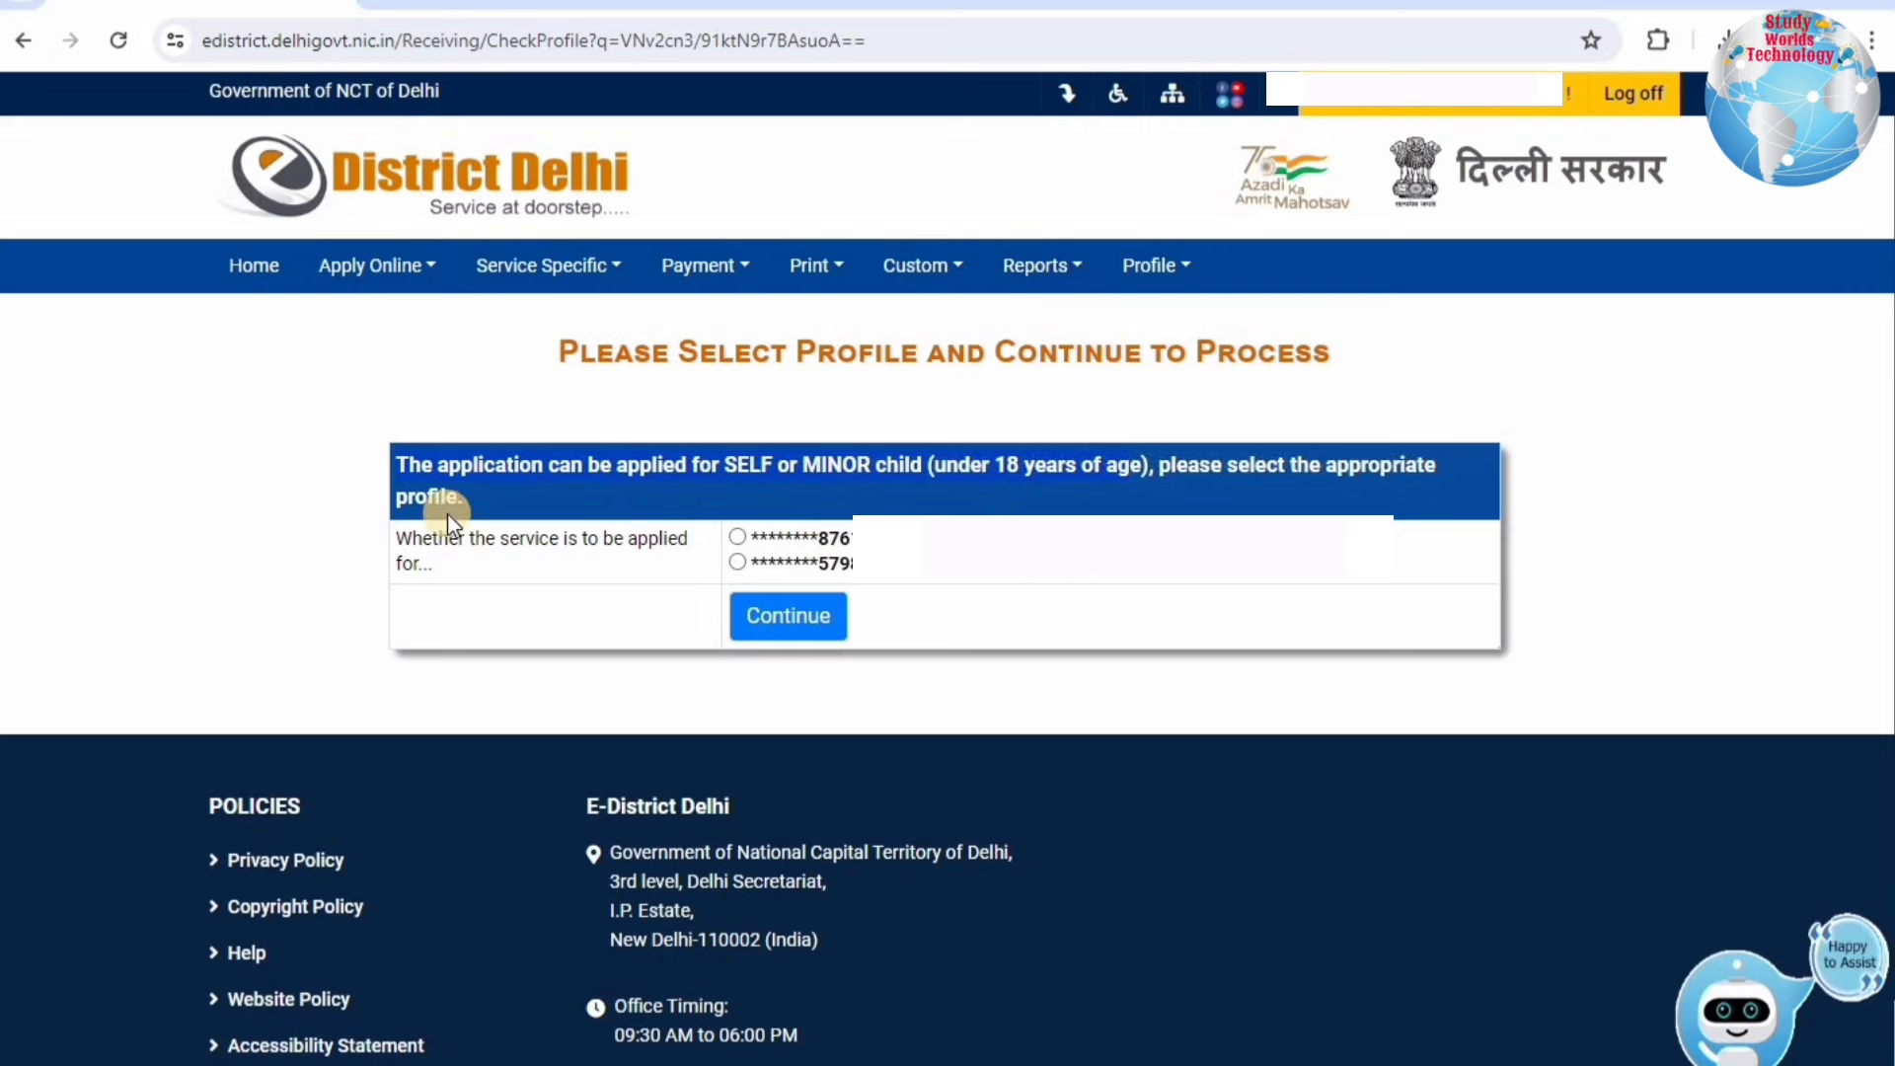
Step: Choose the minor child's profile, listed first, as the one the service is applied for and continue
{"action": "left_click_drag", "start_coordinate": [424, 538], "coordinate": [647, 555]}
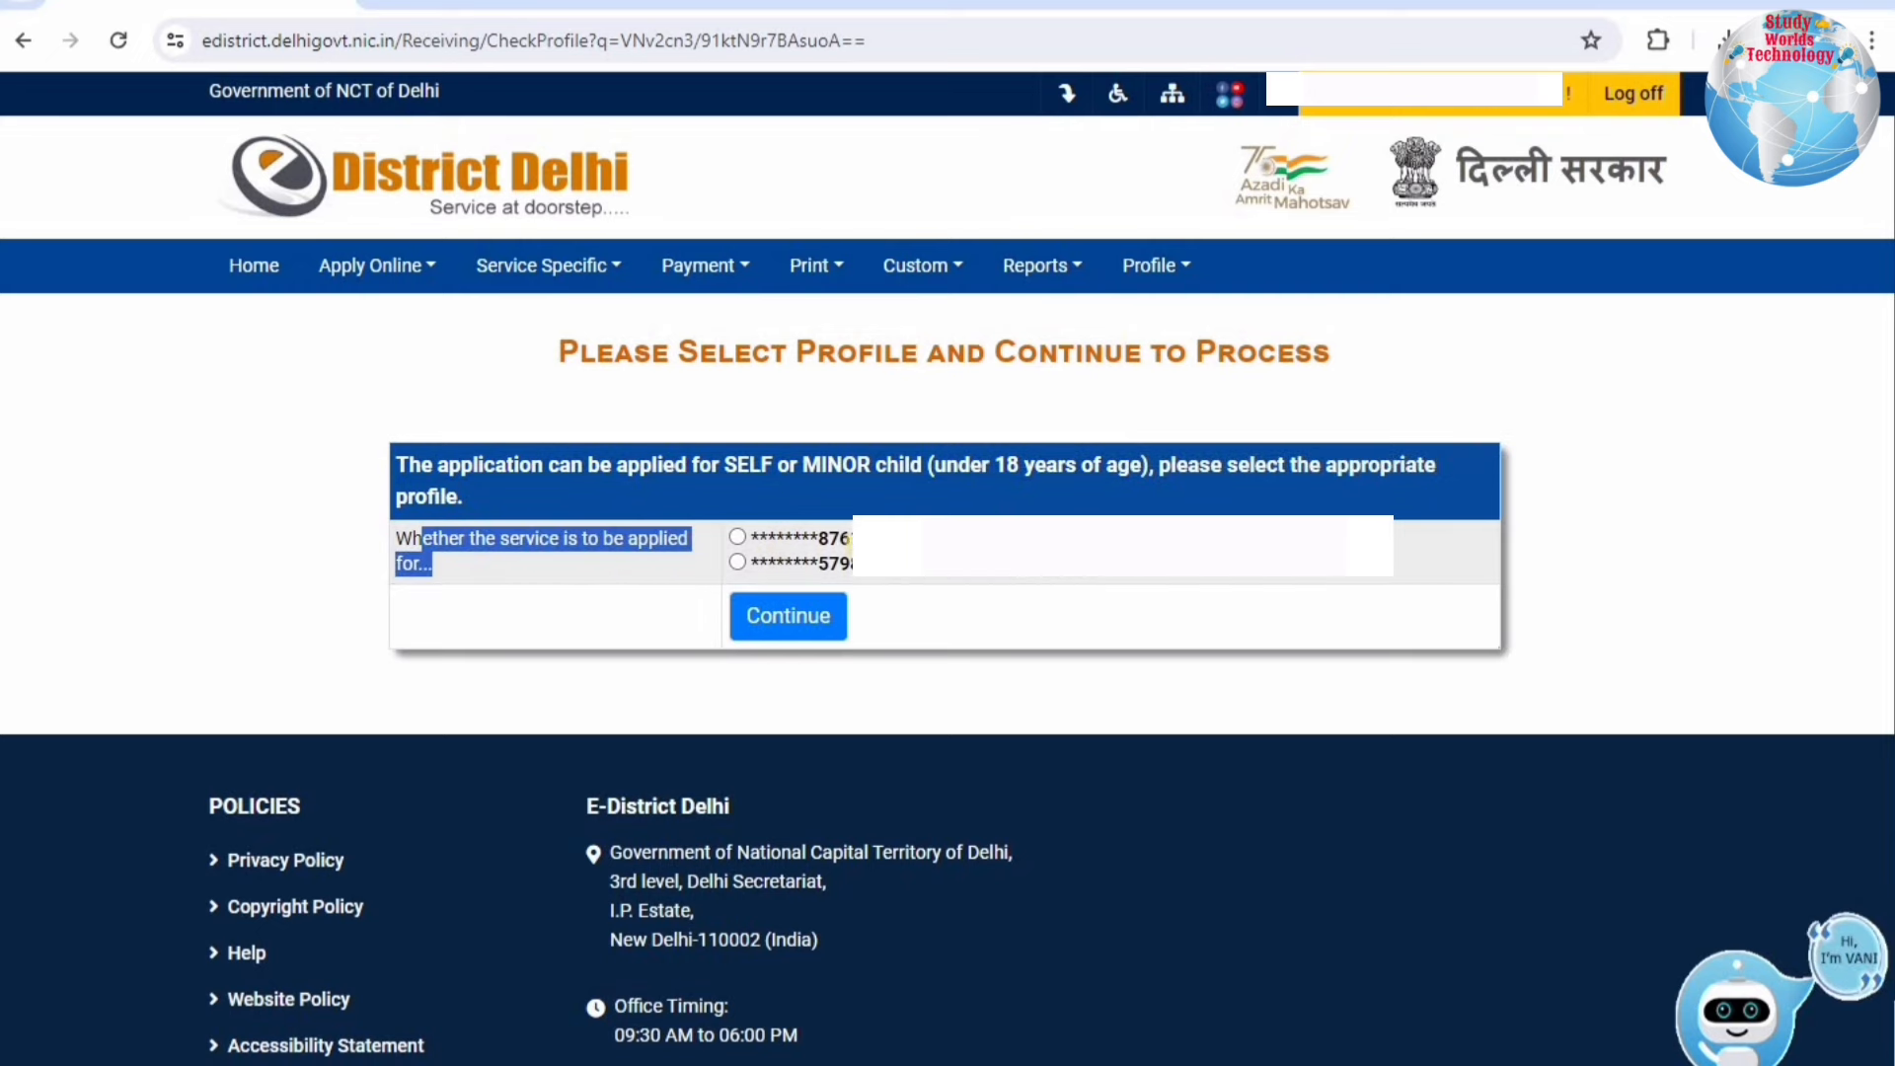
{"action": "left_click", "coordinate": [739, 538]}
{"action": "left_click", "coordinate": [774, 615]}
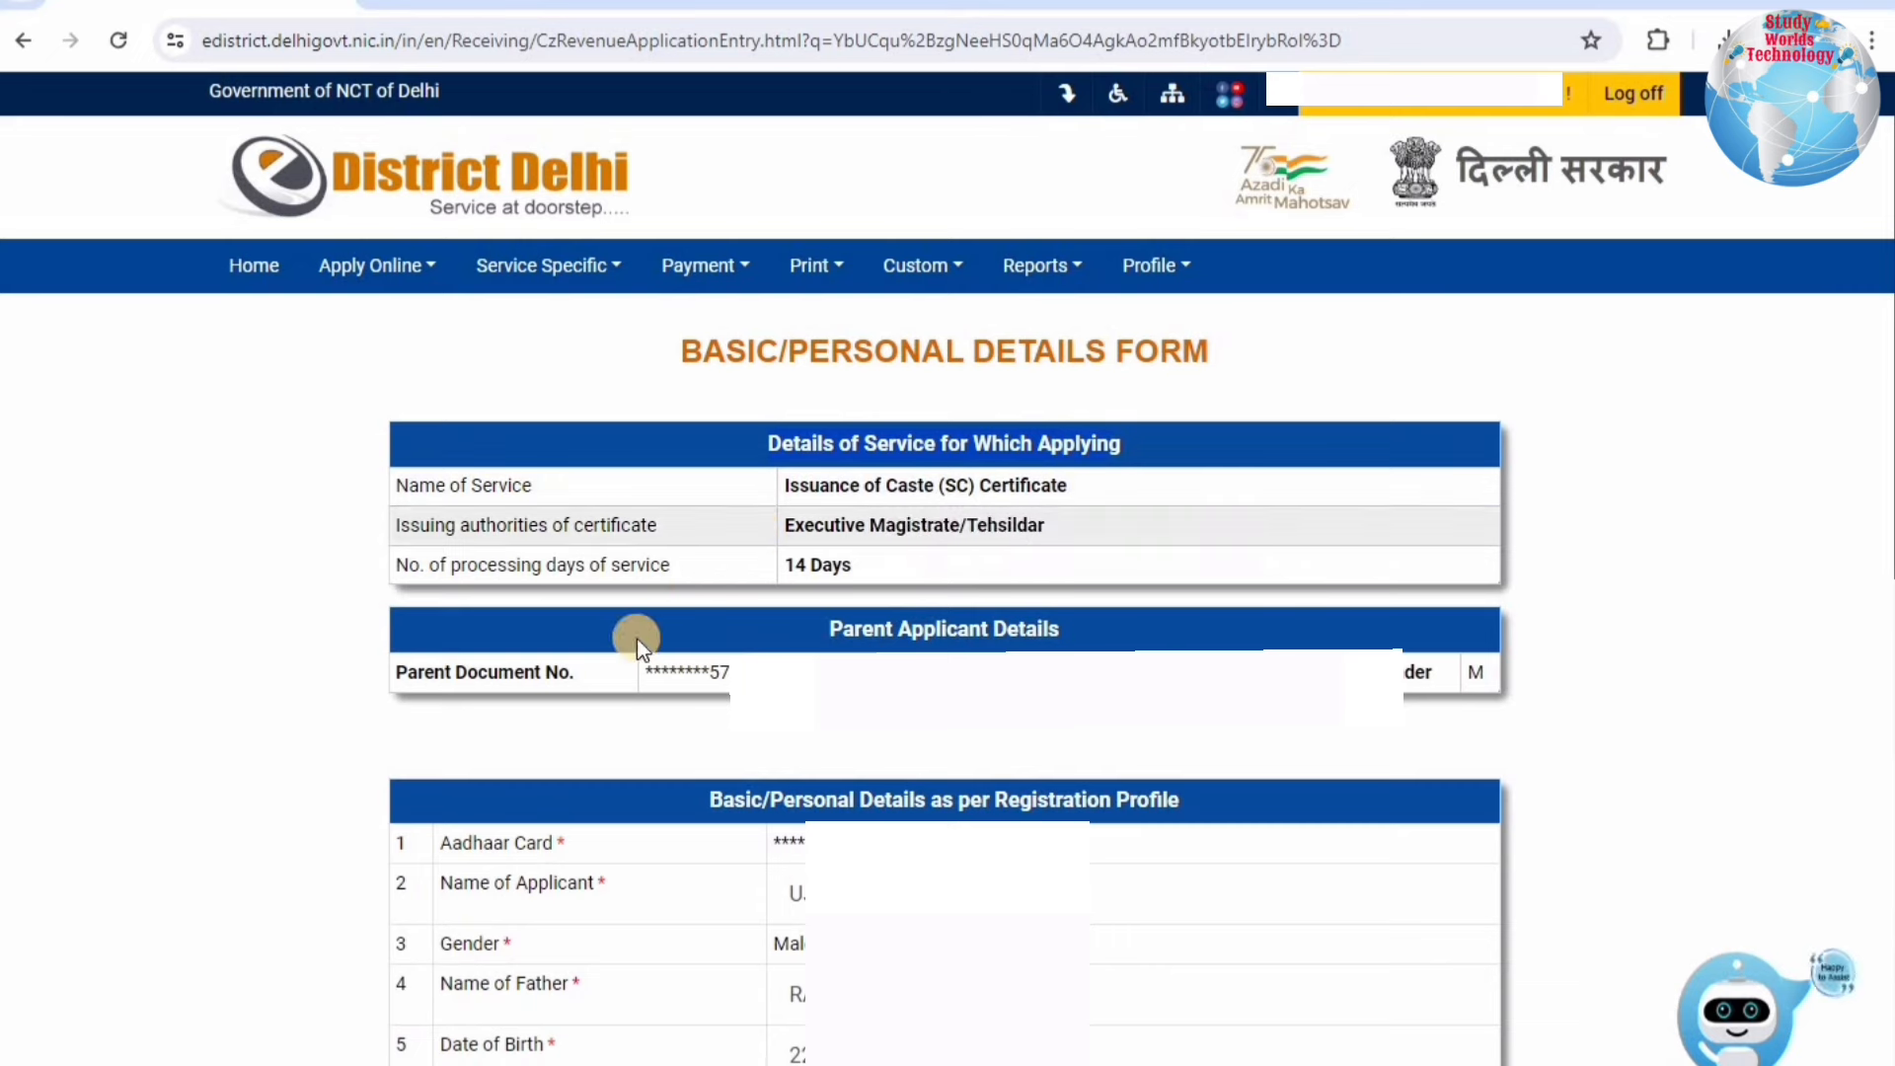
Step: Review the parent applicant details and the child's basic details, and continue to the service-related details form
{"action": "left_click_drag", "start_coordinate": [426, 672], "coordinate": [1488, 681]}
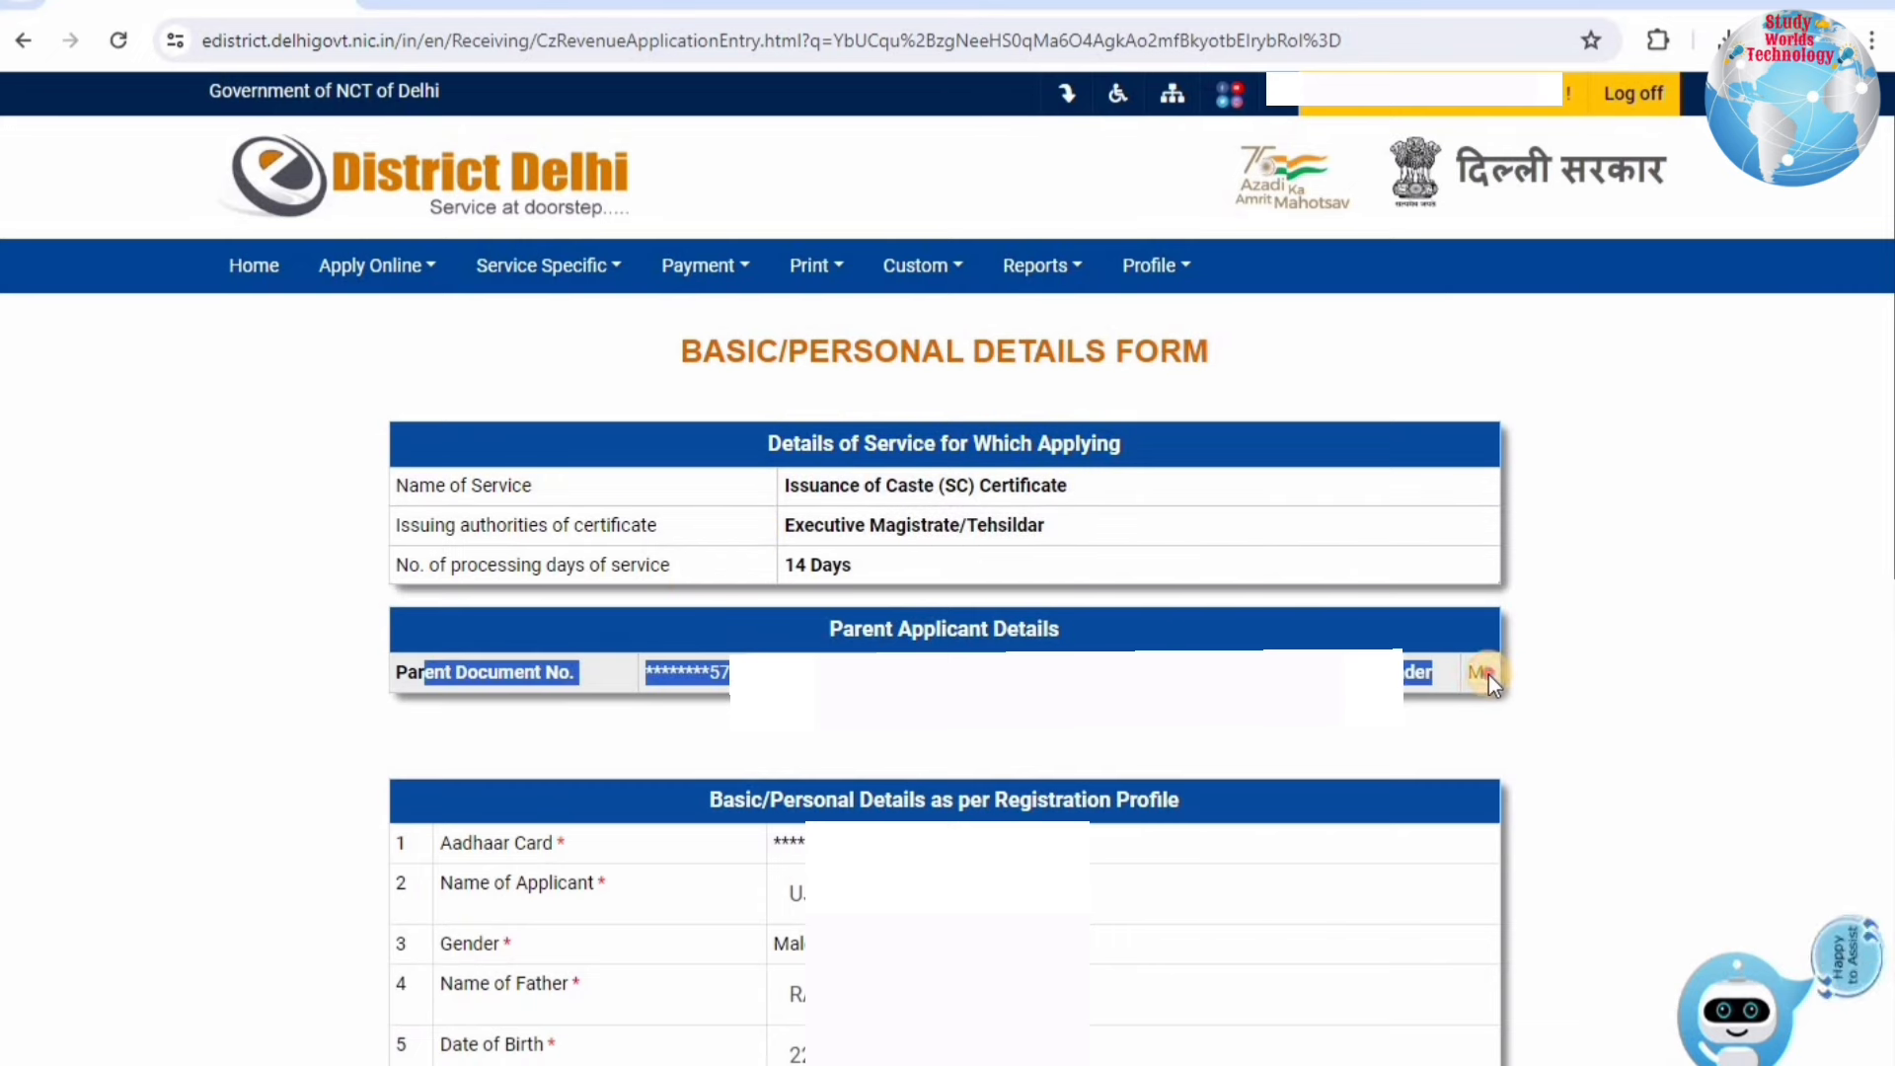
{"action": "left_click", "coordinate": [825, 642]}
{"action": "scroll", "coordinate": [972, 153], "scroll_direction": "down", "scroll_amount": 6}
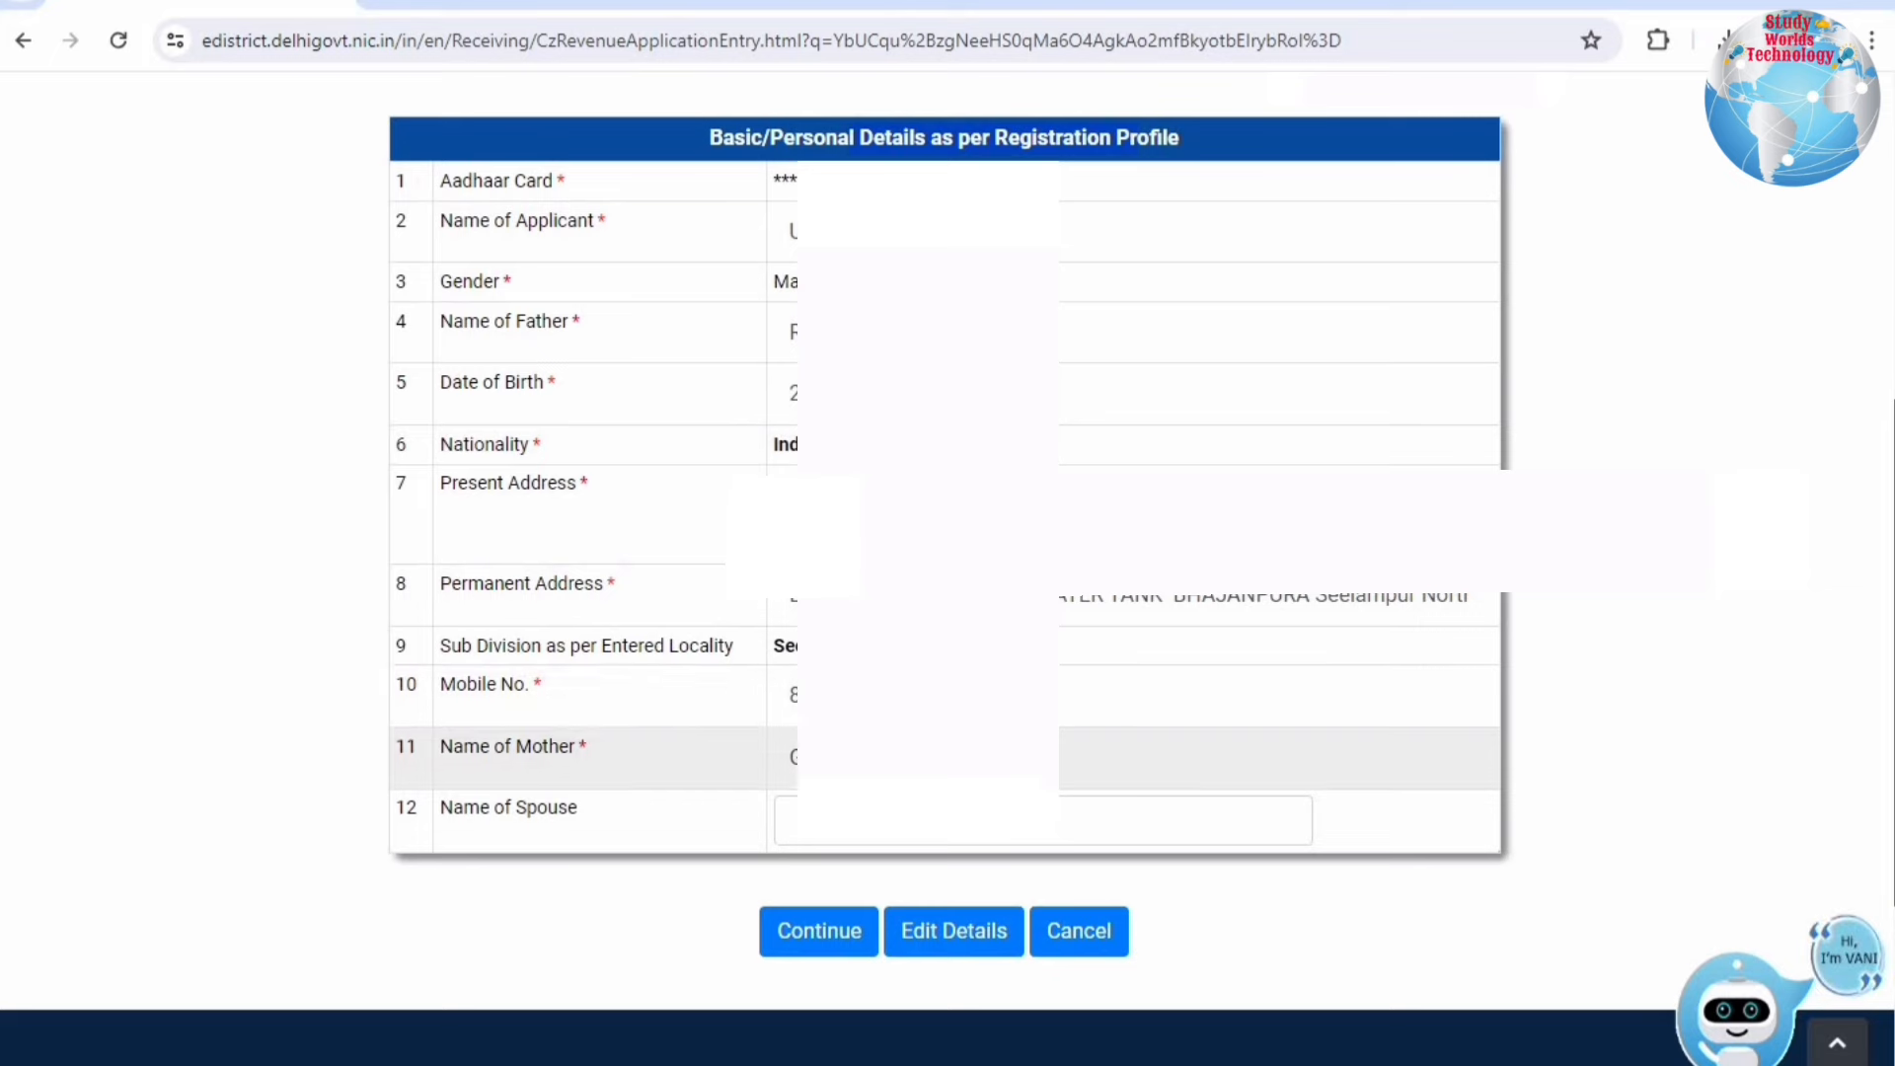
{"action": "left_click", "coordinate": [954, 939]}
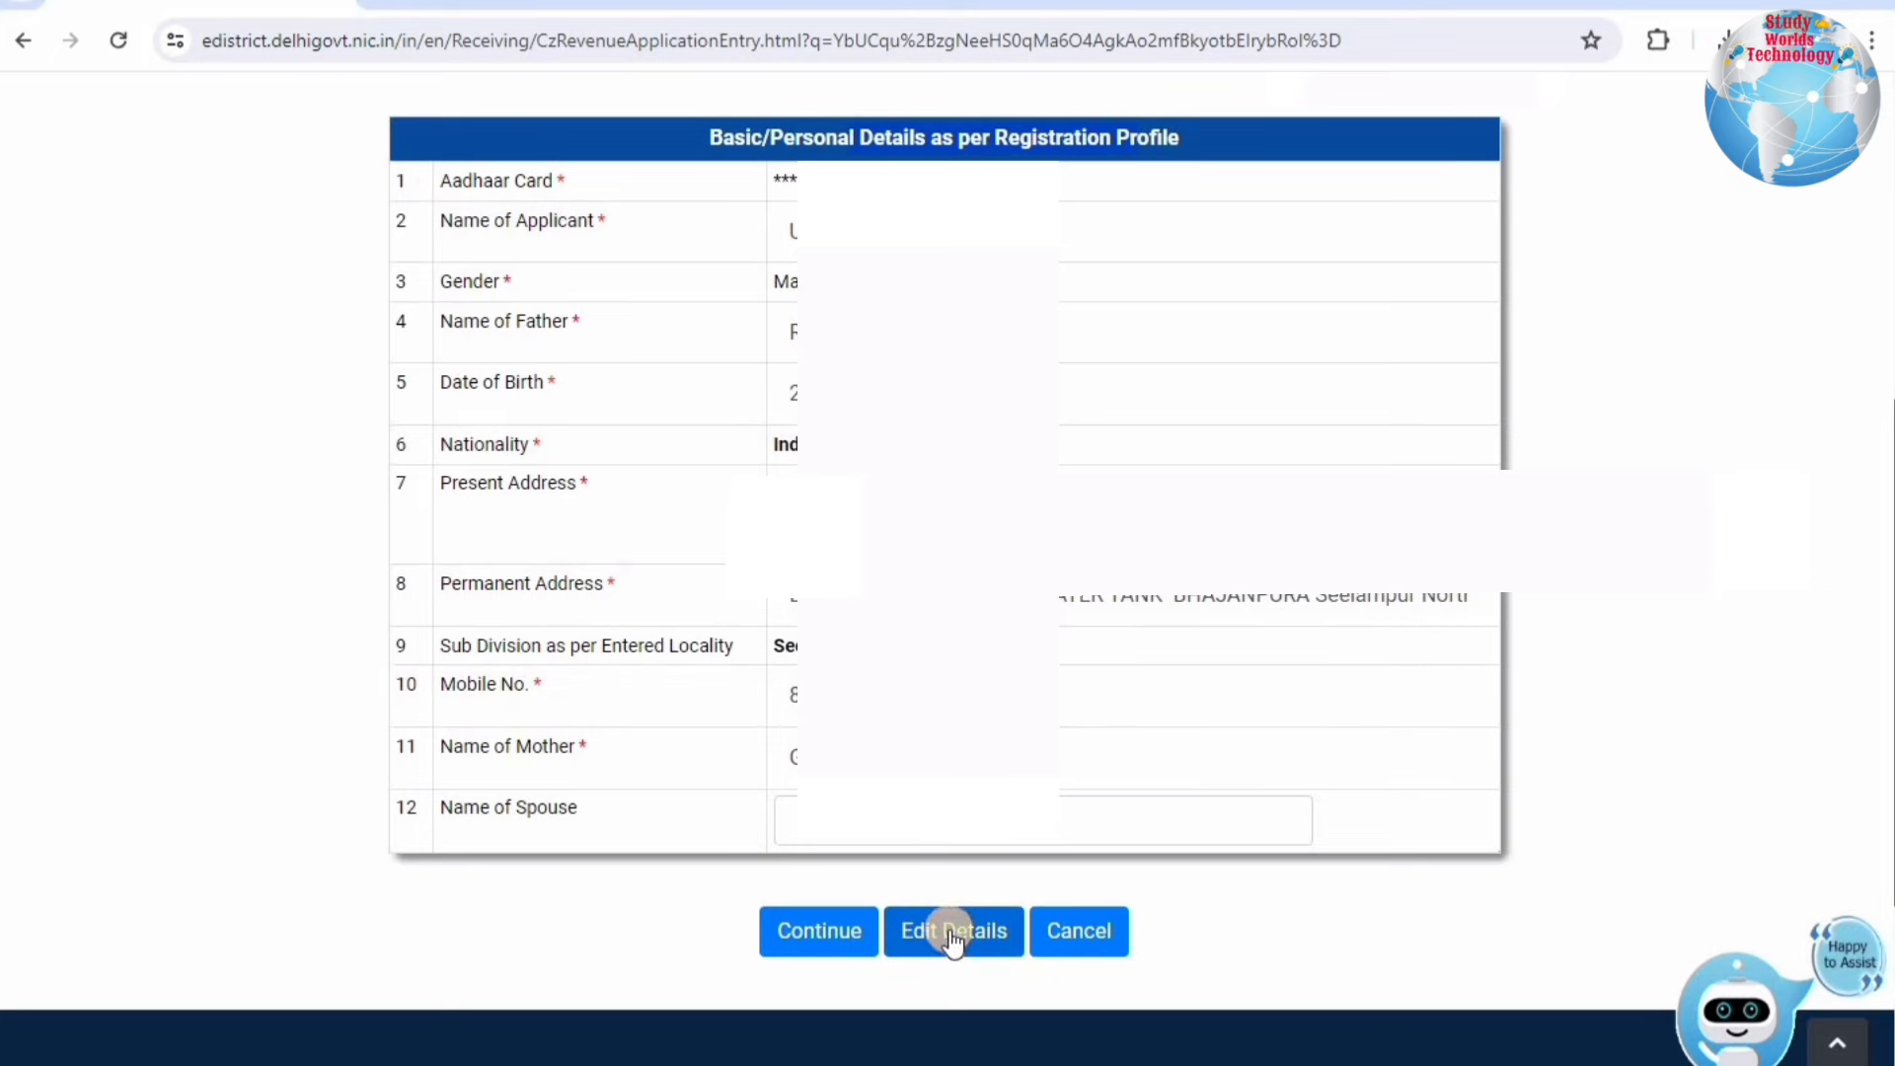
{"action": "left_click", "coordinate": [832, 941]}
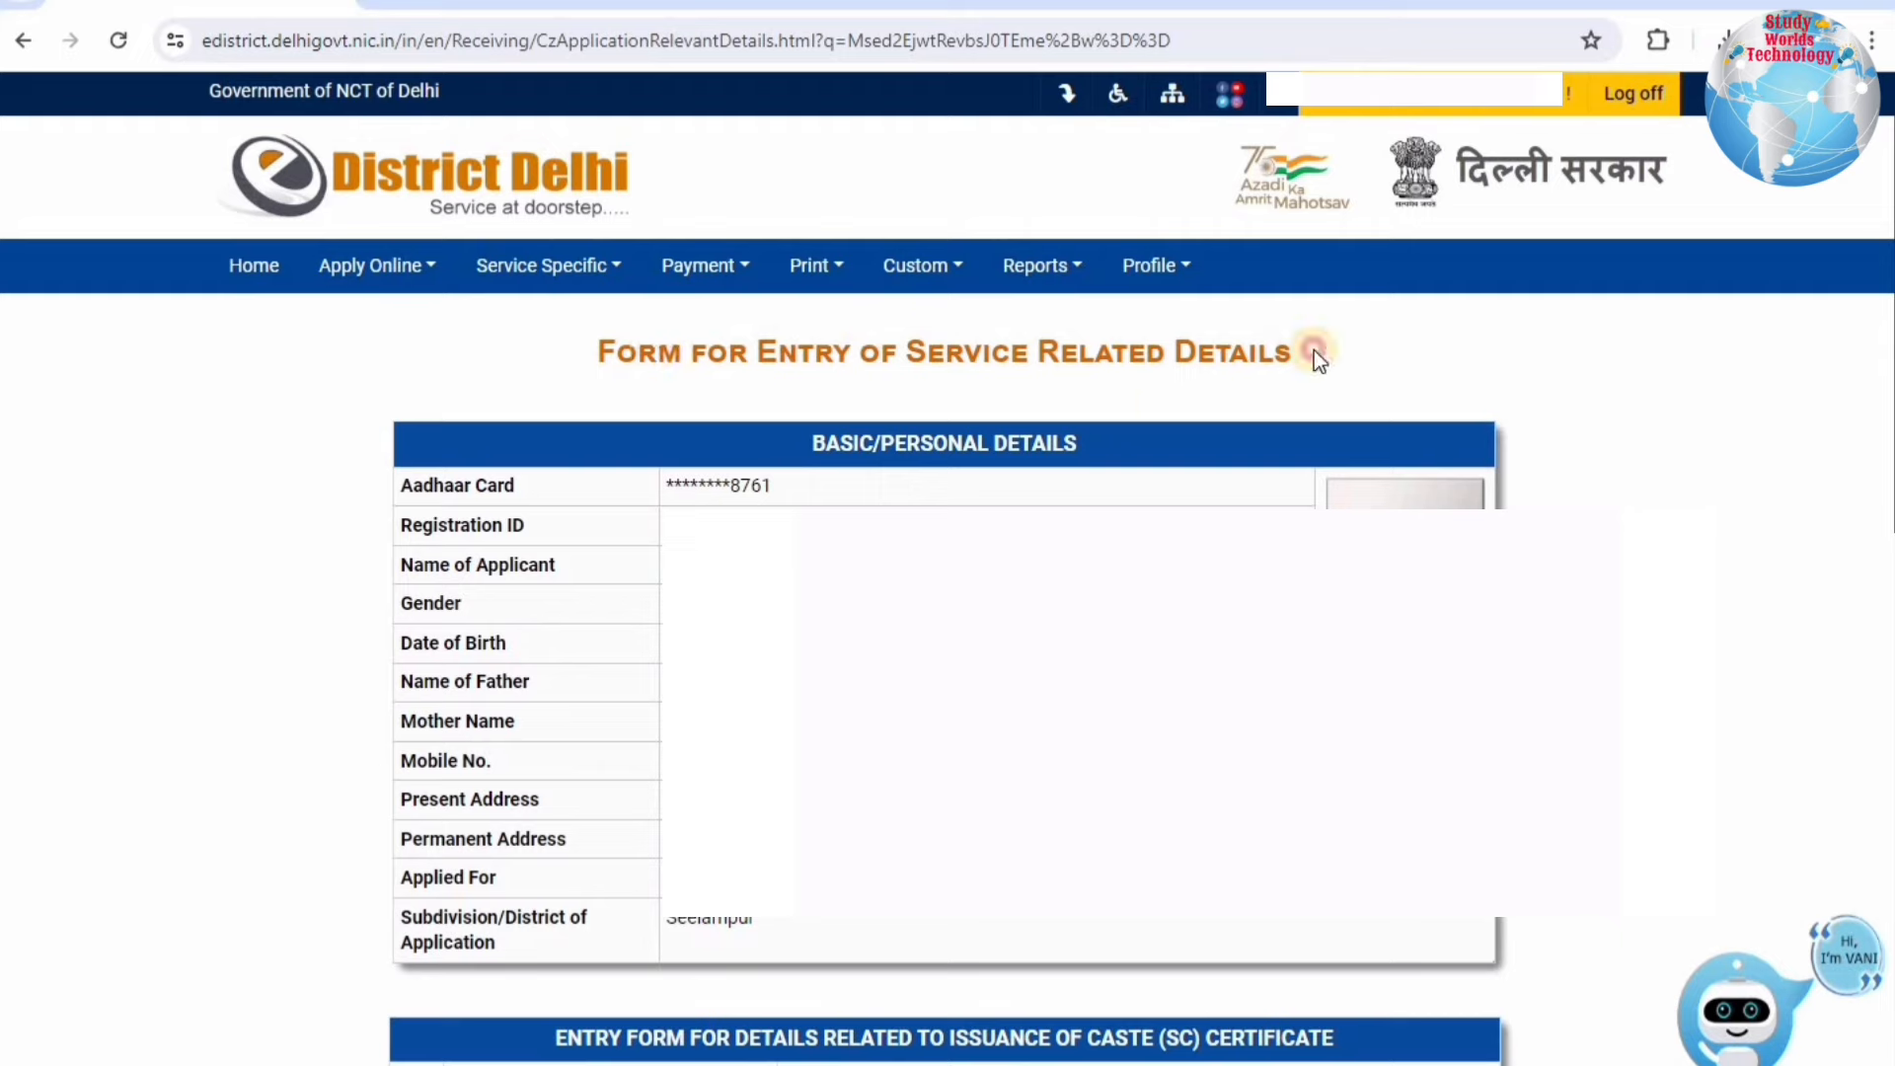
Step: Review the basic details and set the state being applied for to Delhi in the Caste (SC) Certificate entry form
{"action": "left_click_drag", "start_coordinate": [658, 351], "coordinate": [1112, 403]}
{"action": "left_click", "coordinate": [1164, 442]}
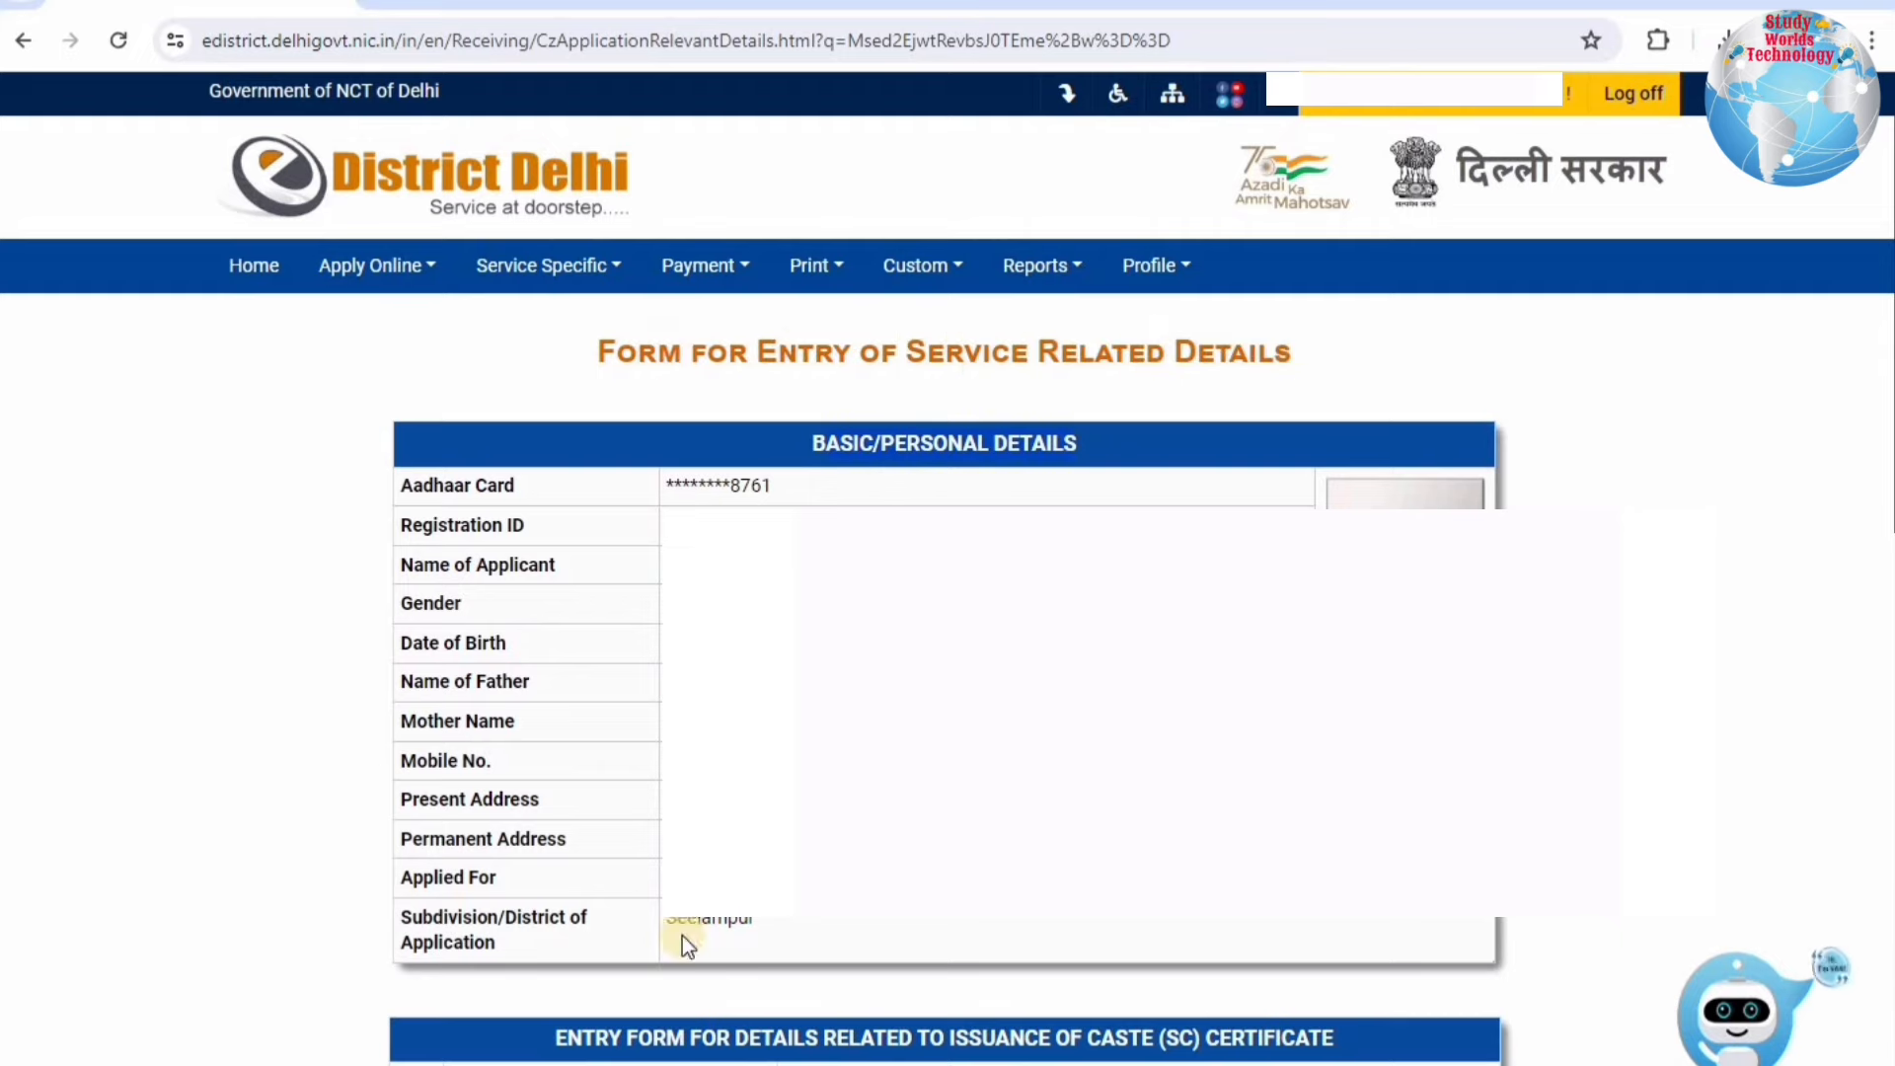
{"action": "scroll", "coordinate": [947, 592], "scroll_direction": "down", "scroll_amount": 8}
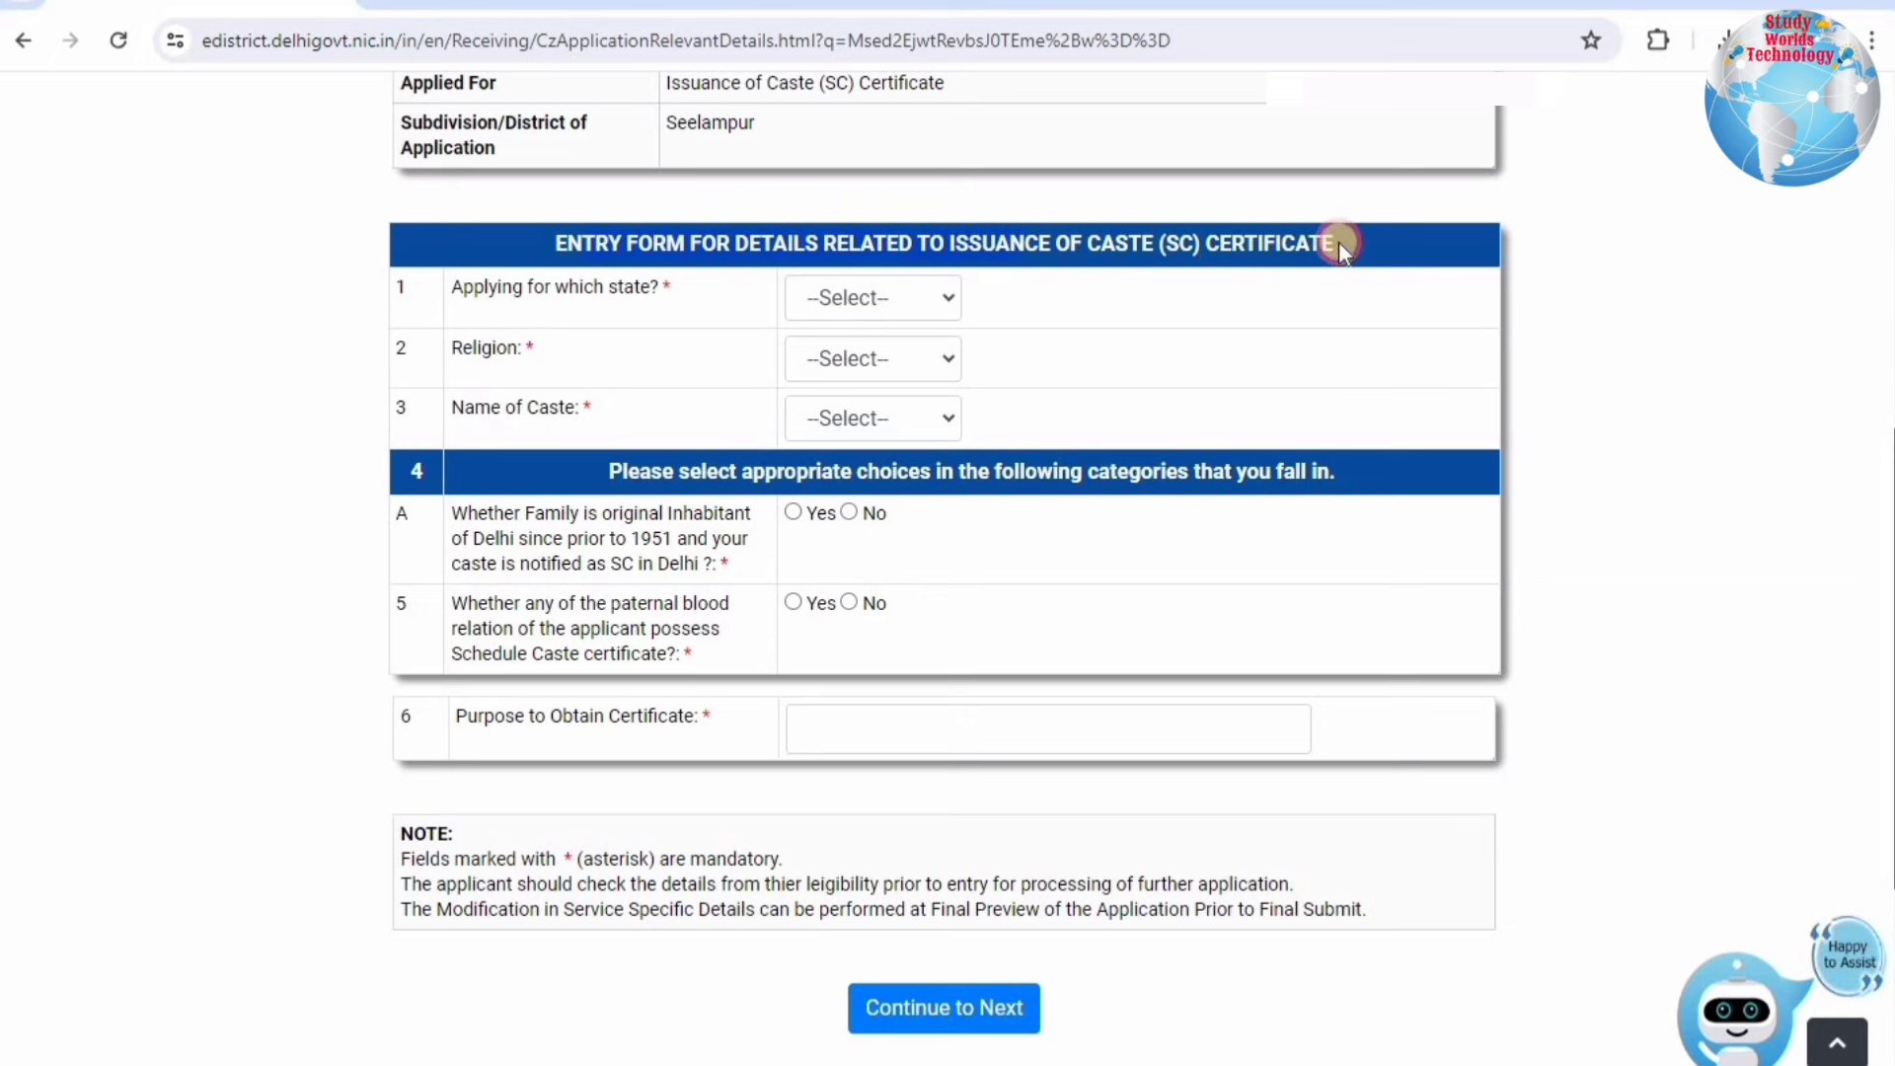
{"action": "left_click_drag", "start_coordinate": [444, 287], "coordinate": [843, 296]}
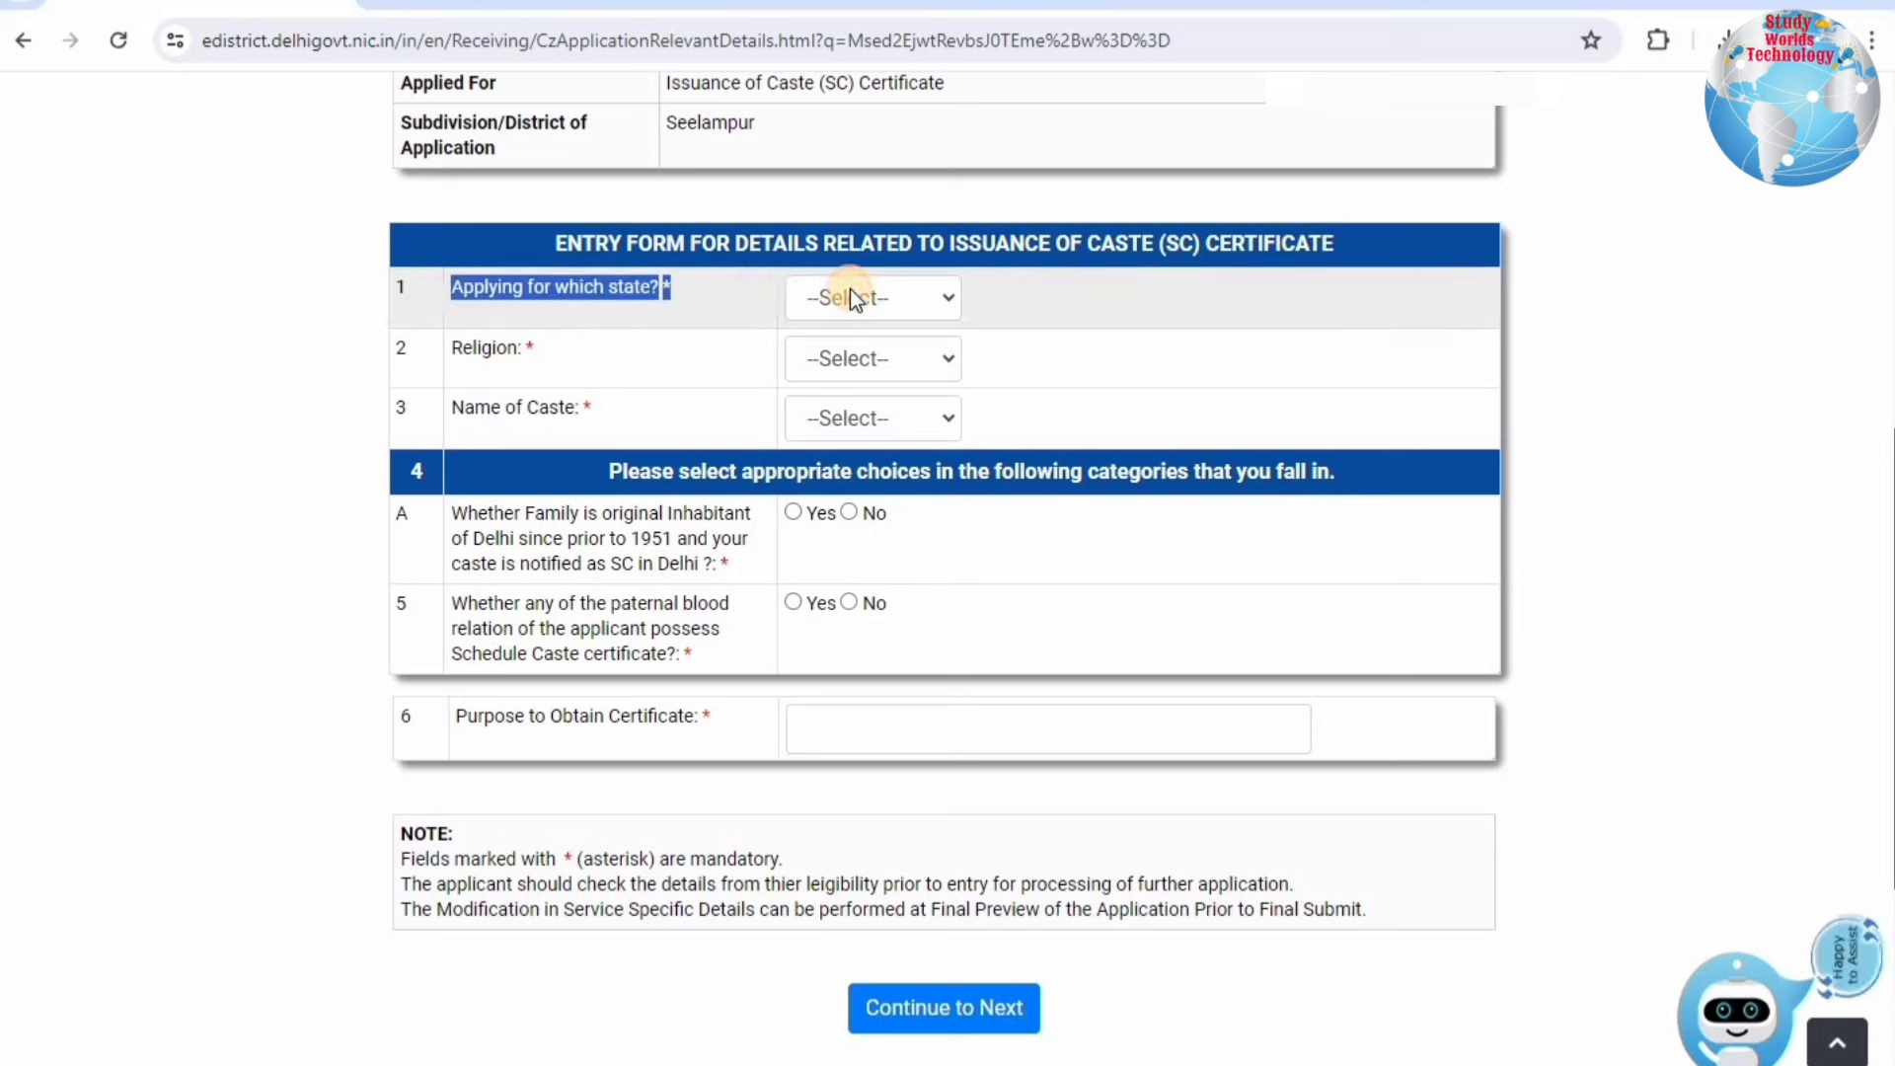
{"action": "left_click", "coordinate": [850, 296]}
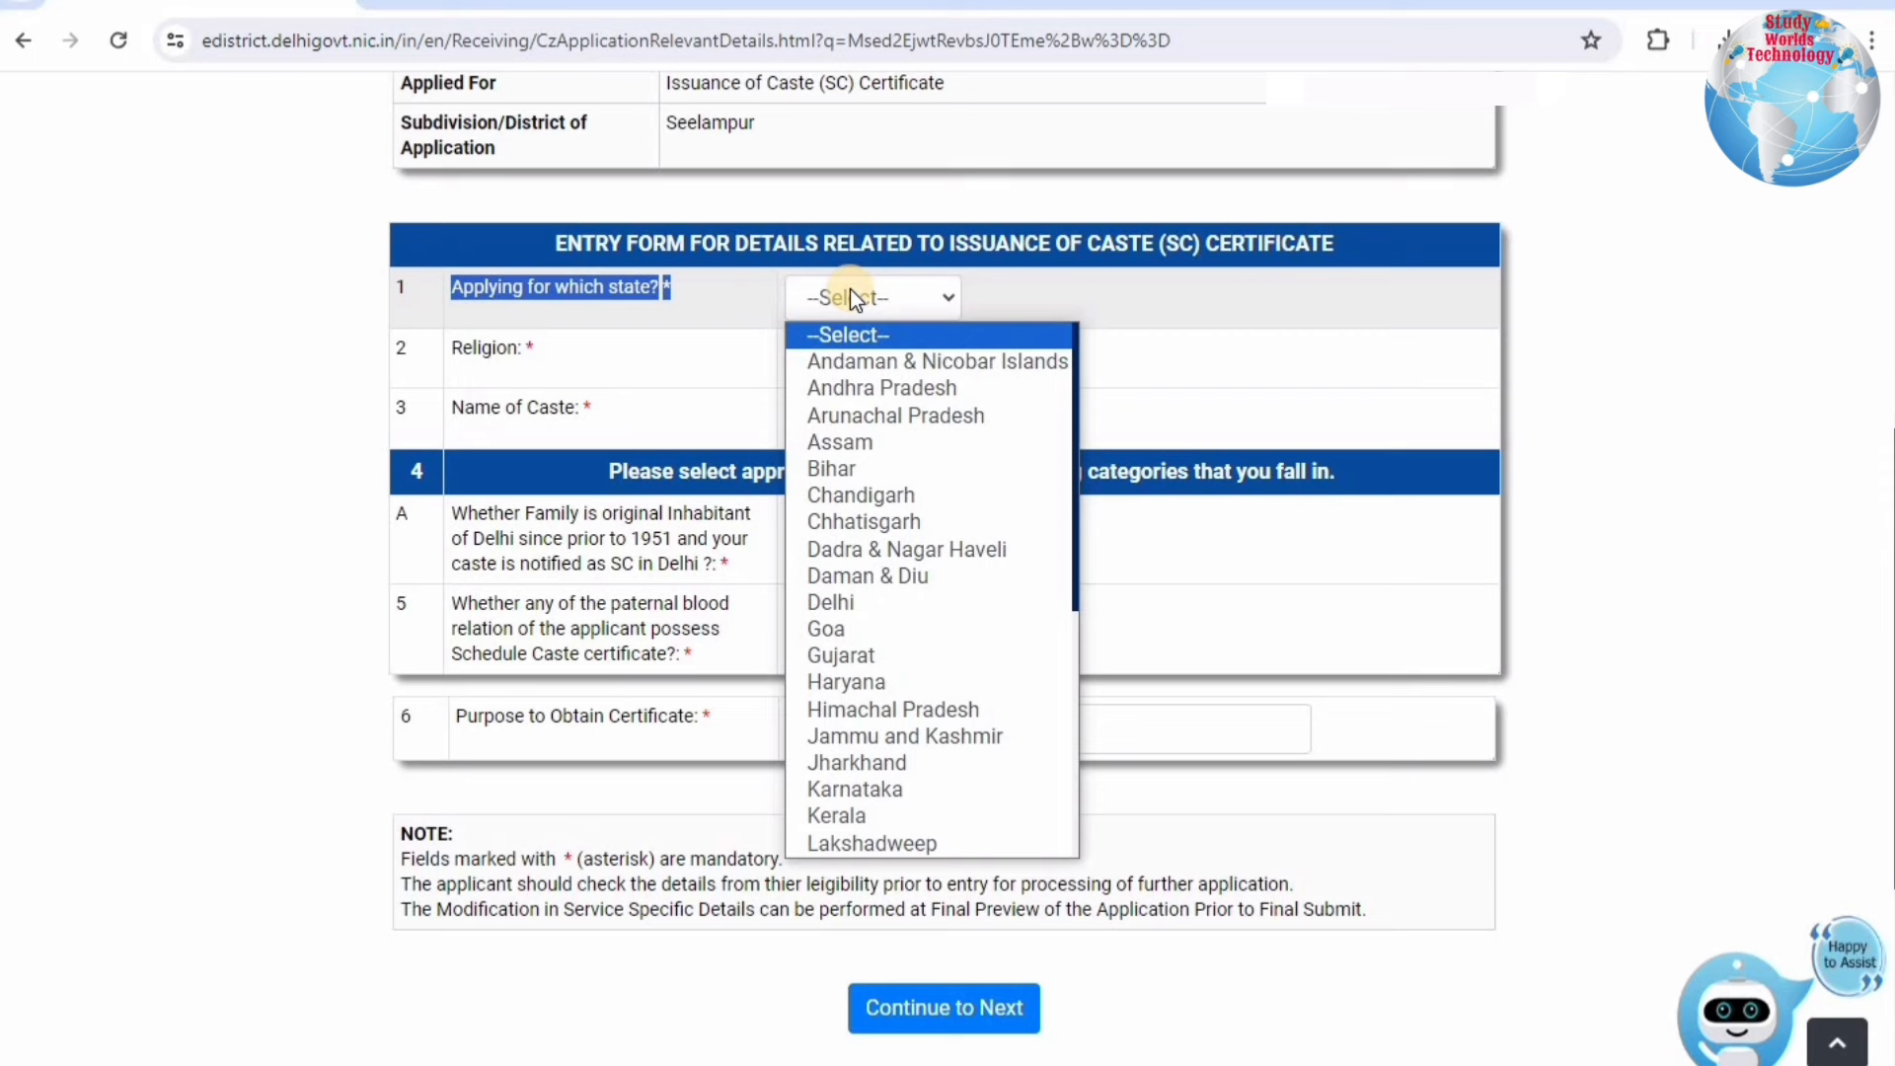
{"action": "left_click", "coordinate": [855, 603]}
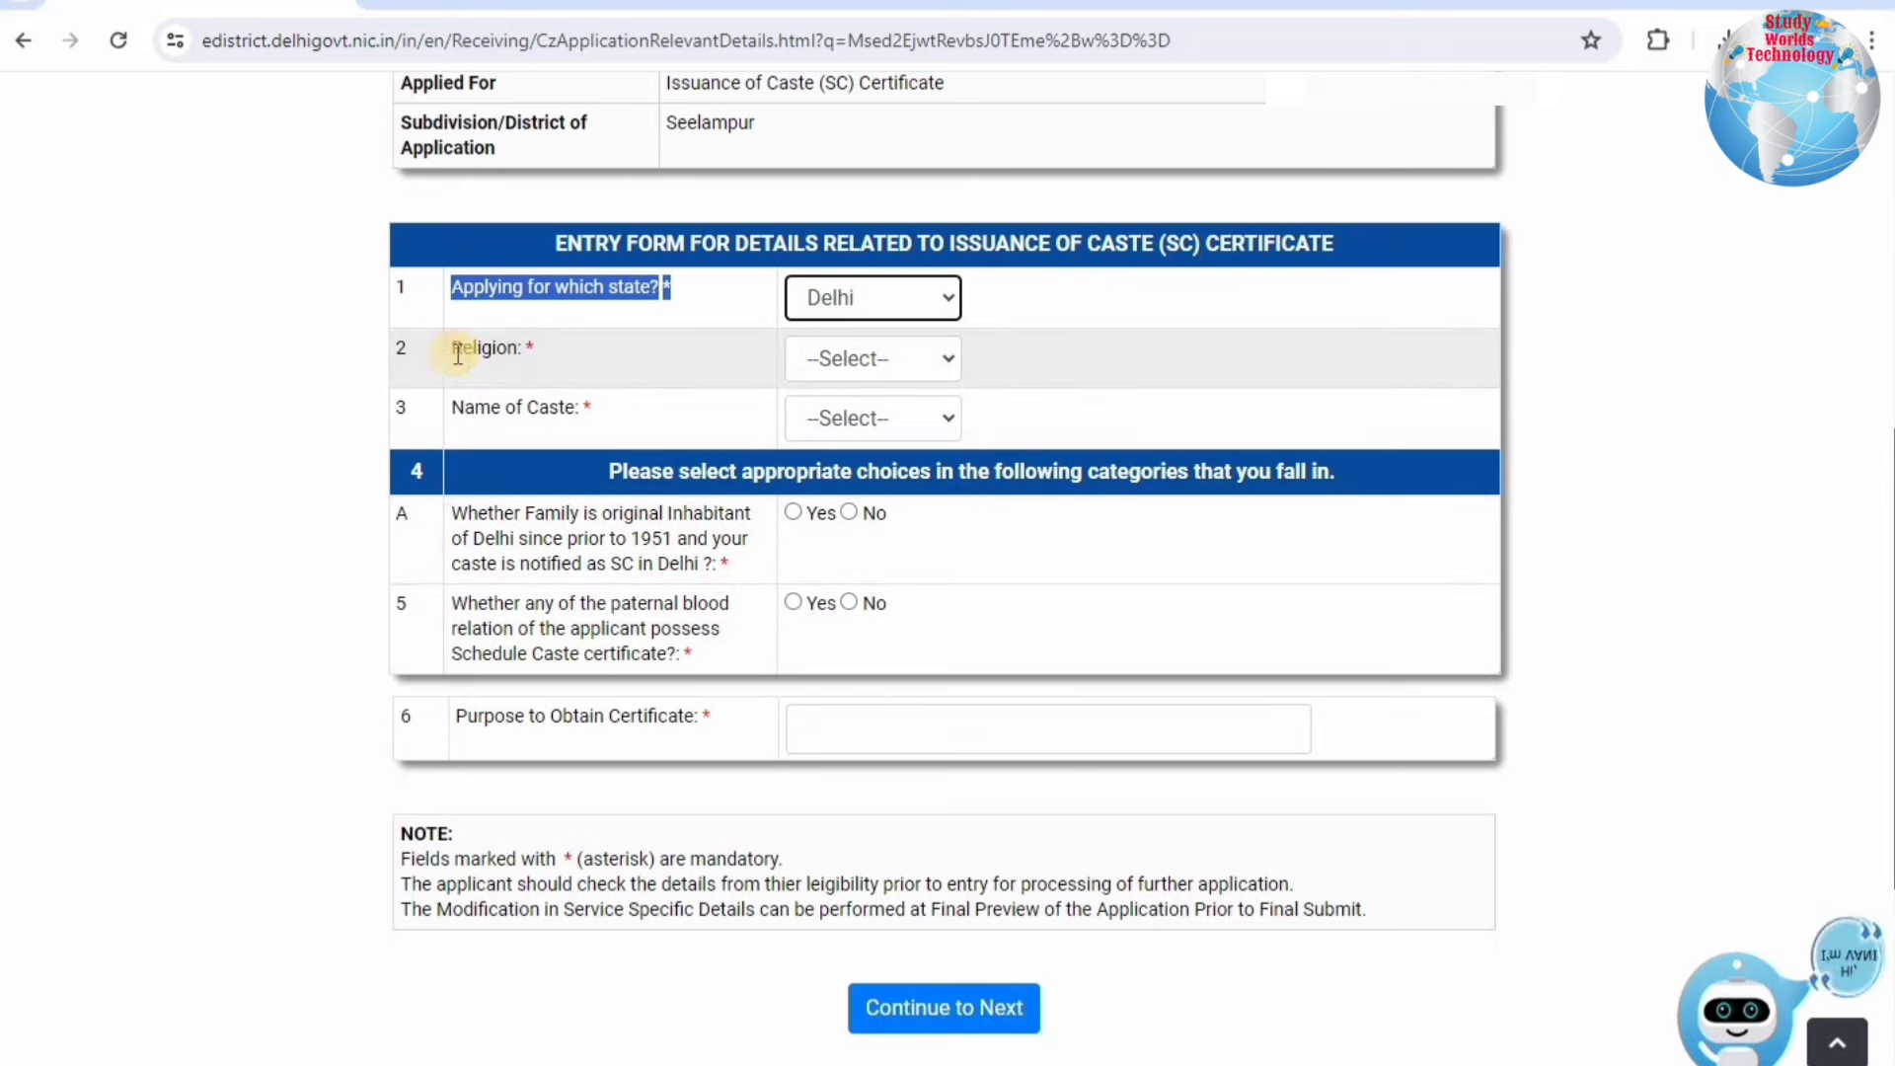
Step: Set the applicant's religion to Hindu in the Caste (SC) Certificate entry form
{"action": "left_click", "coordinate": [858, 358]}
{"action": "key", "text": "Down"}
{"action": "key", "text": "Down"}
{"action": "key", "text": "Down"}
{"action": "key", "text": "Down"}
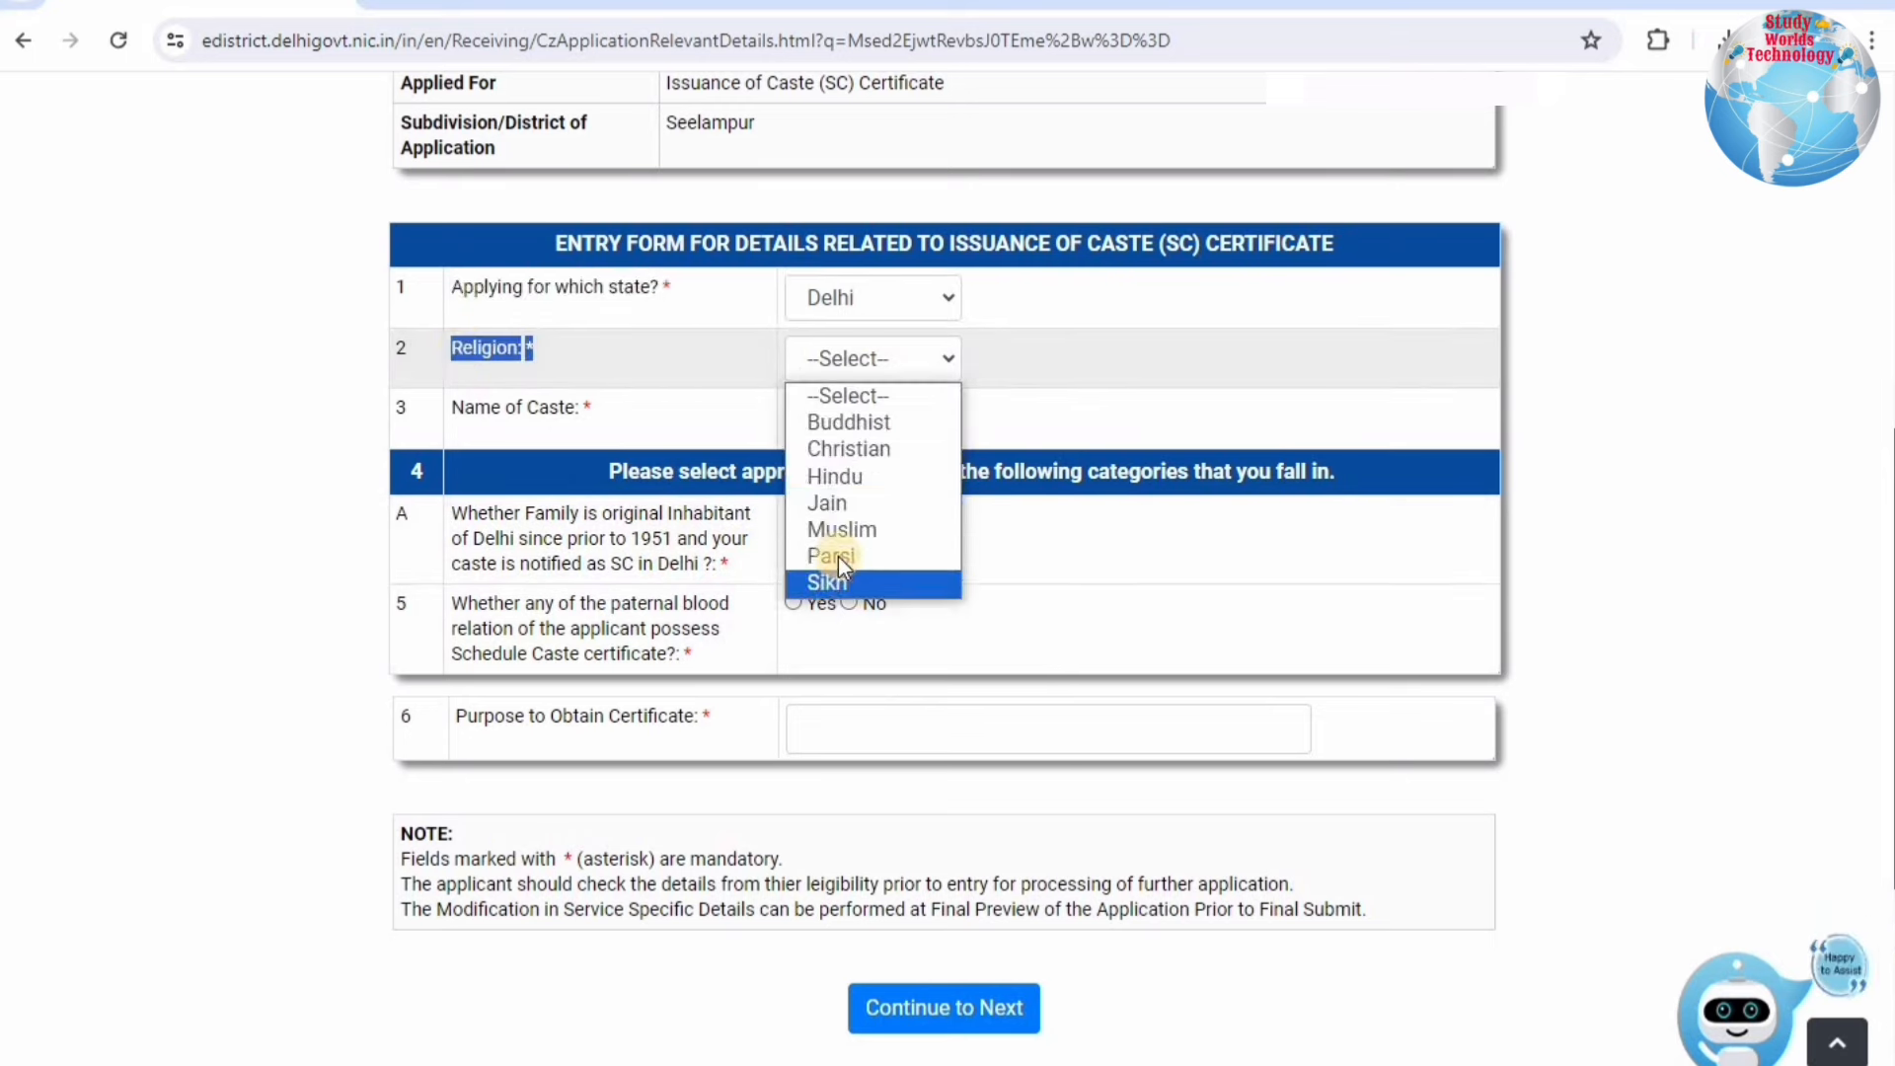
{"action": "left_click", "coordinate": [835, 476]}
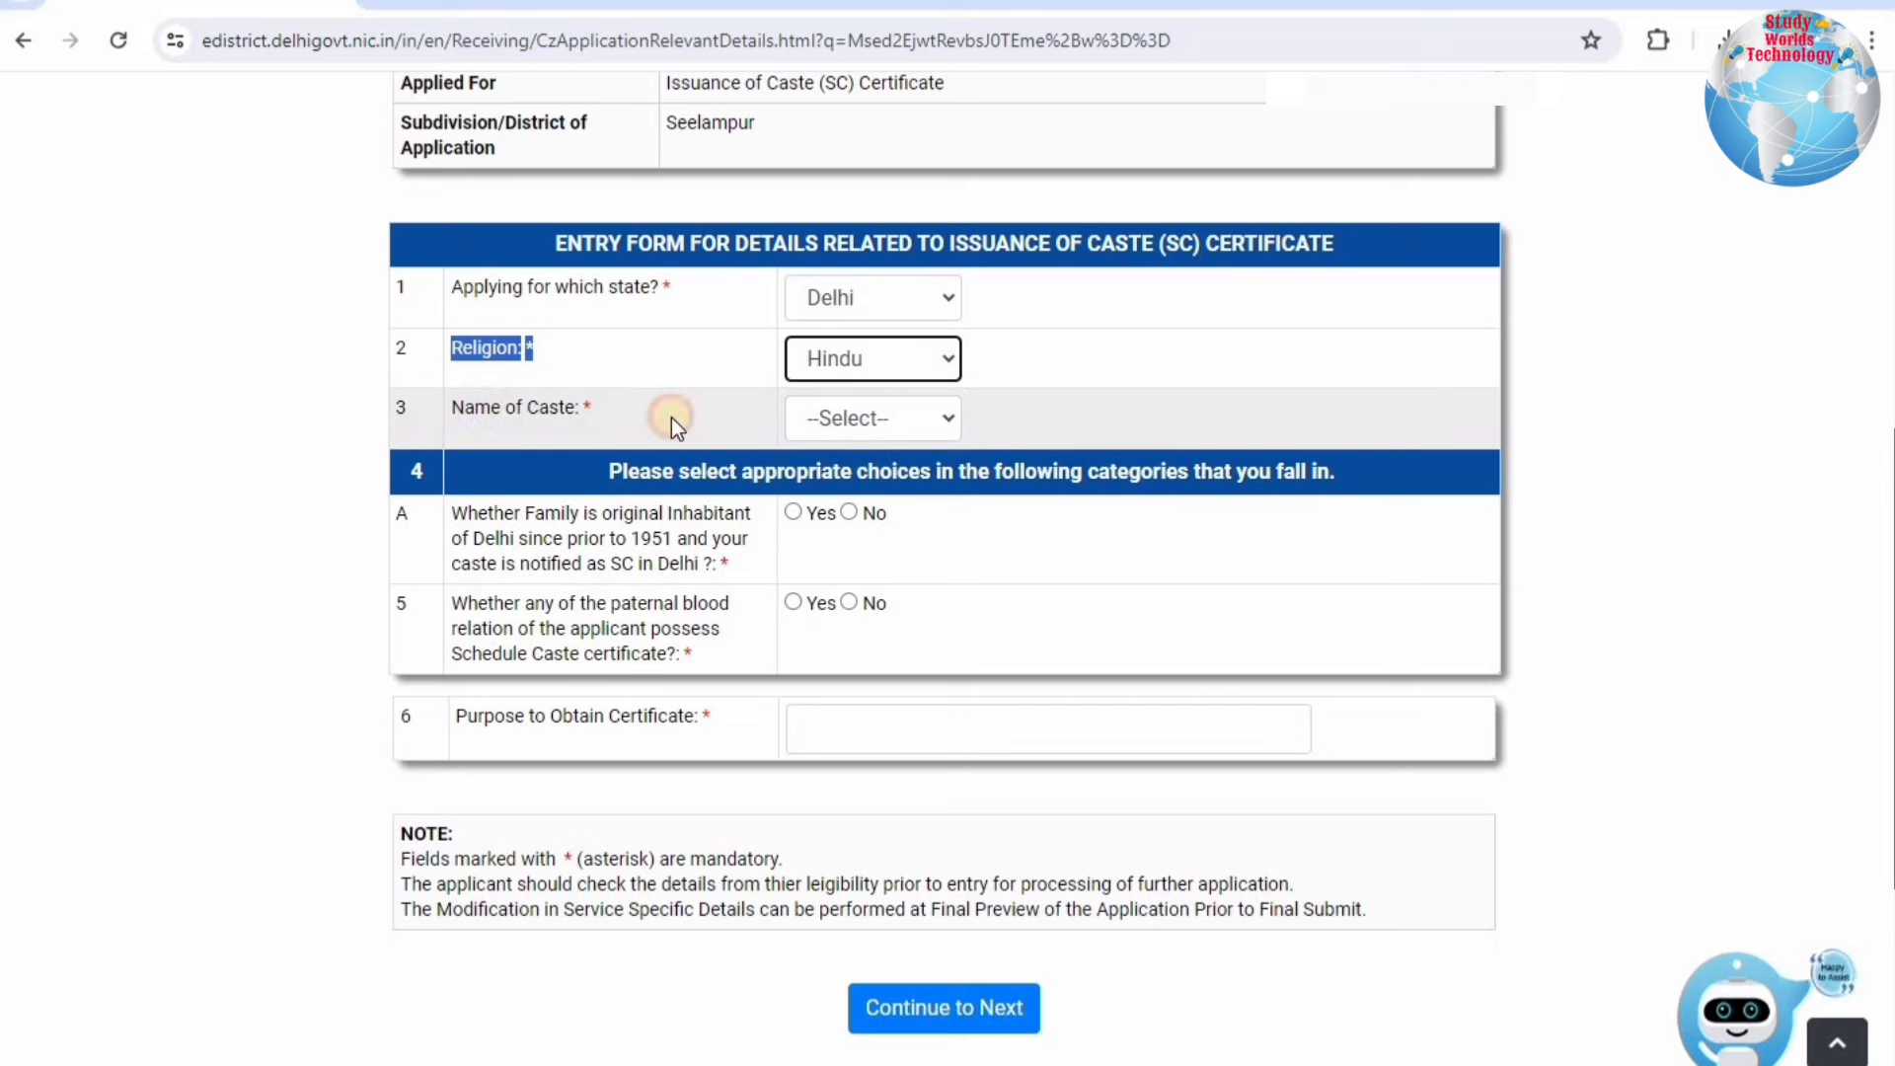
Step: Set the name of caste to CHAMAR and answer Yes to the family being an original inhabitant of Delhi since prior to 1951
{"action": "left_click_drag", "start_coordinate": [475, 407], "coordinate": [721, 419]}
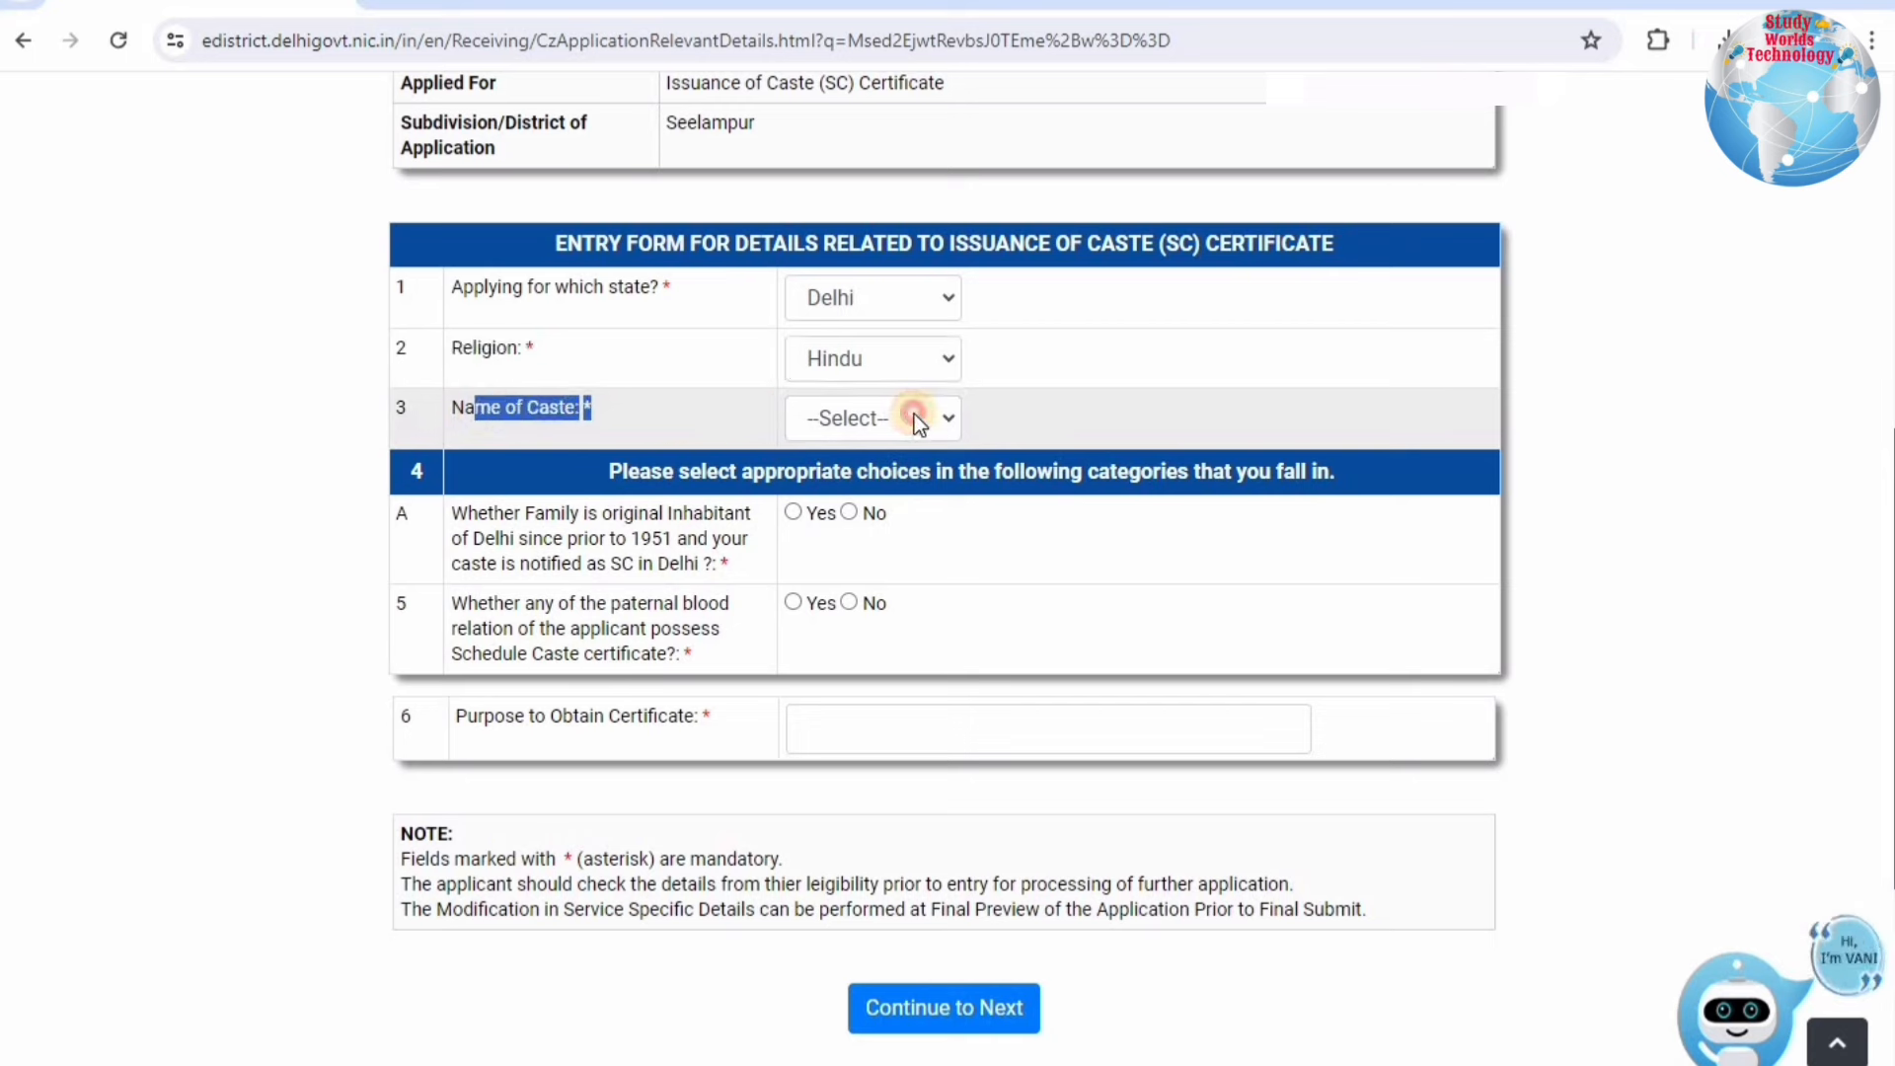
{"action": "left_click", "coordinate": [914, 412]}
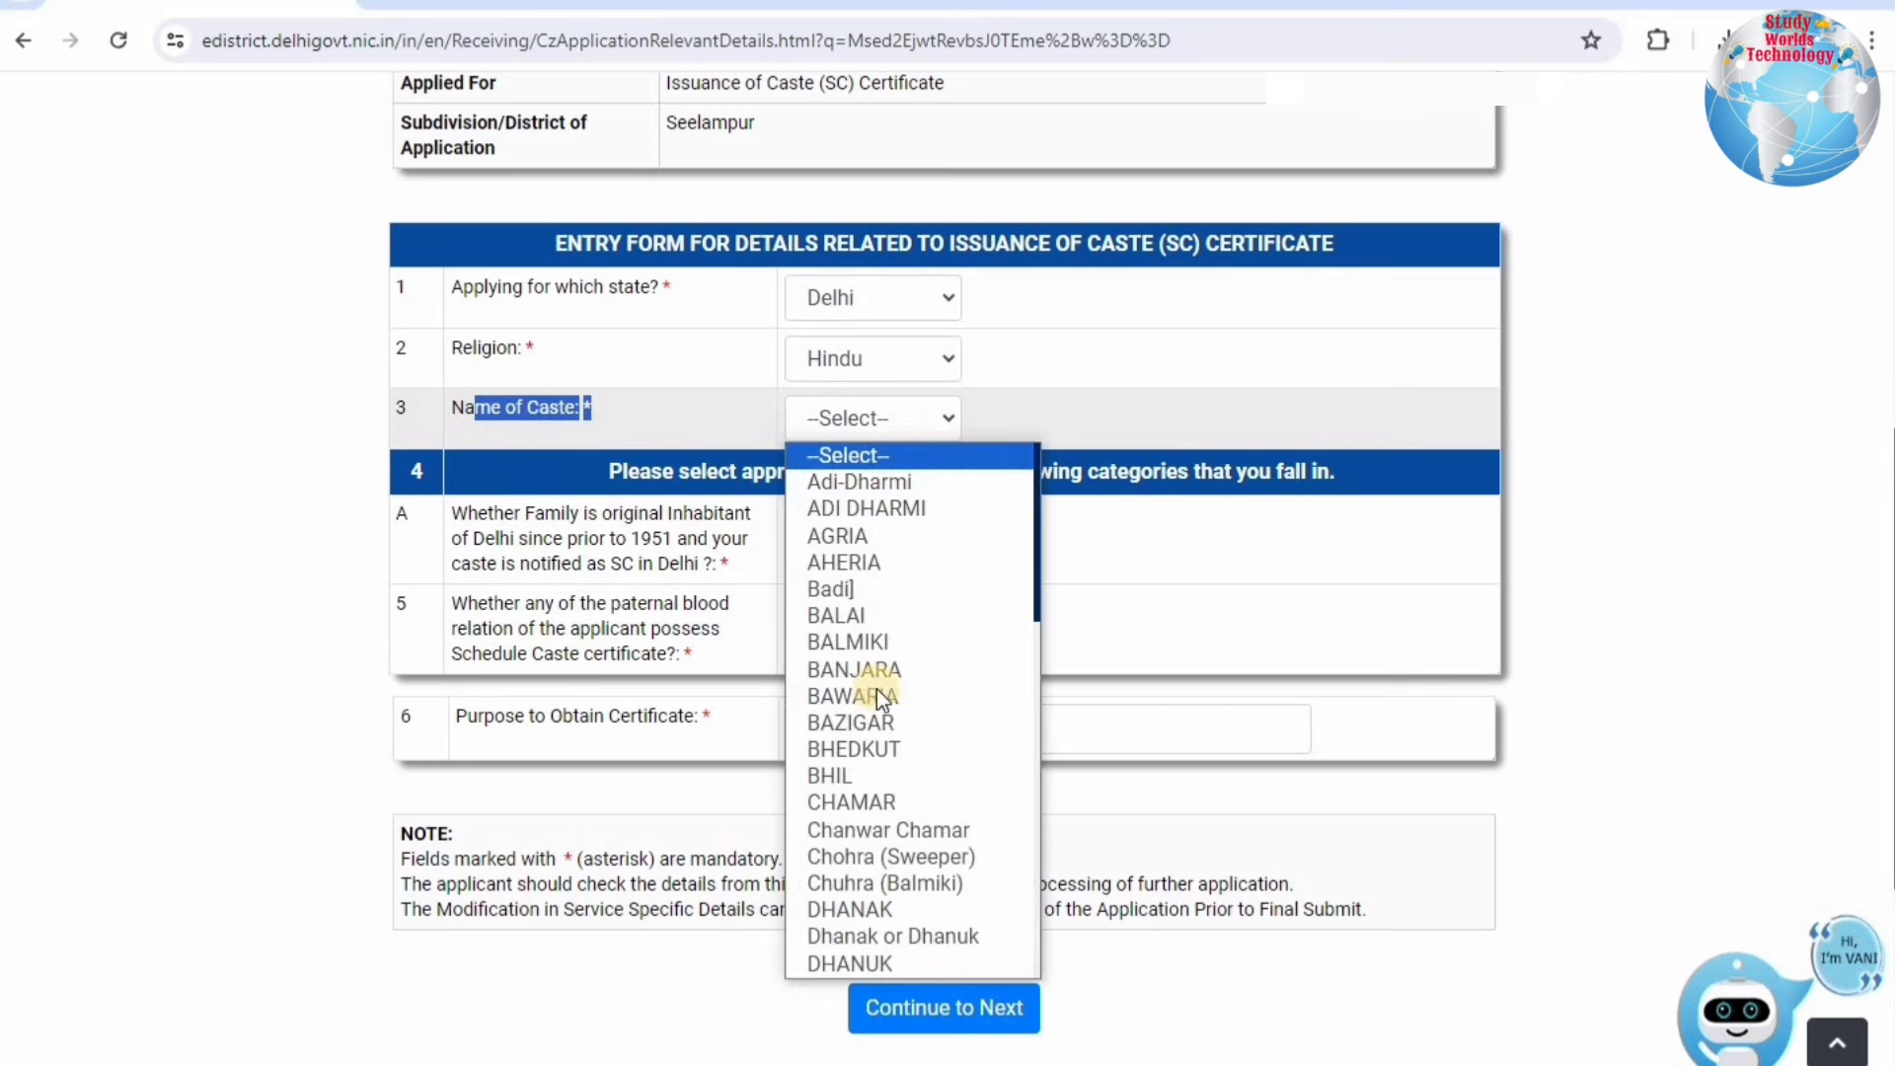
{"action": "left_click", "coordinate": [861, 802]}
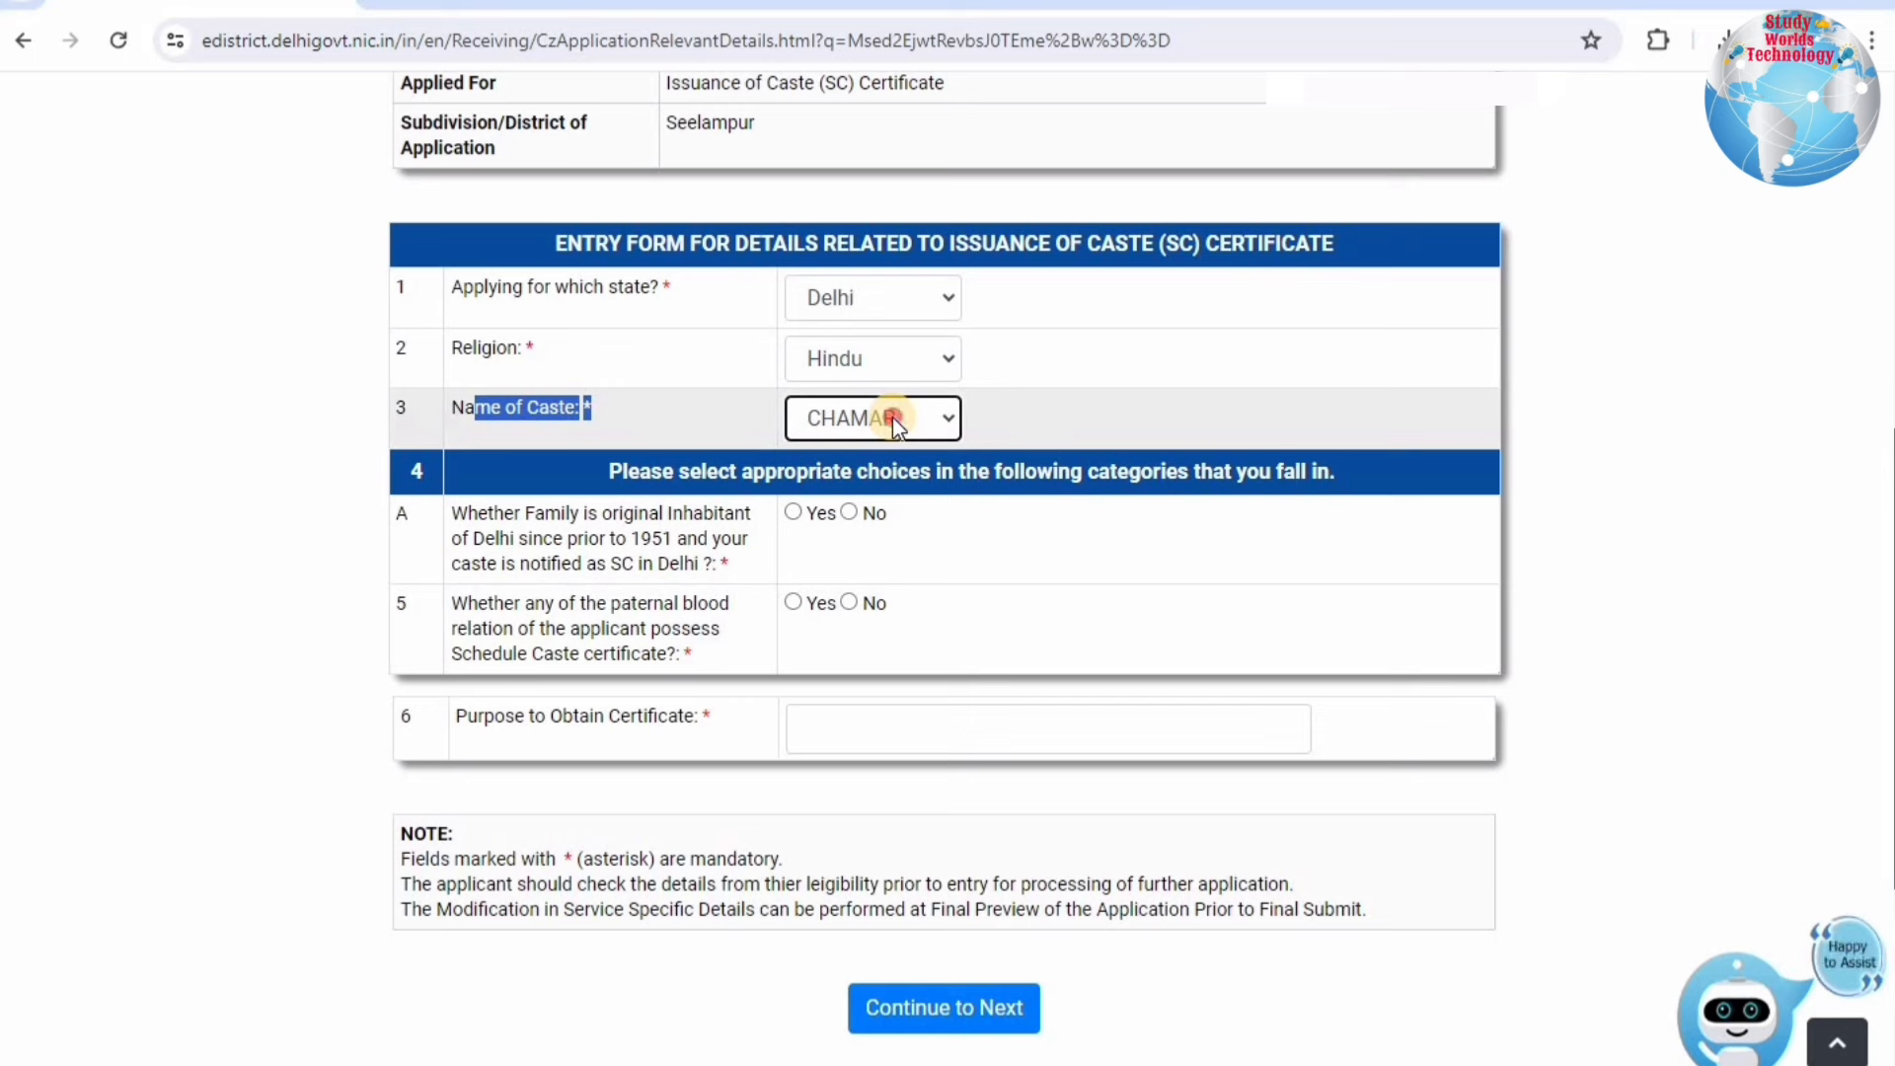
{"action": "left_click", "coordinate": [891, 417]}
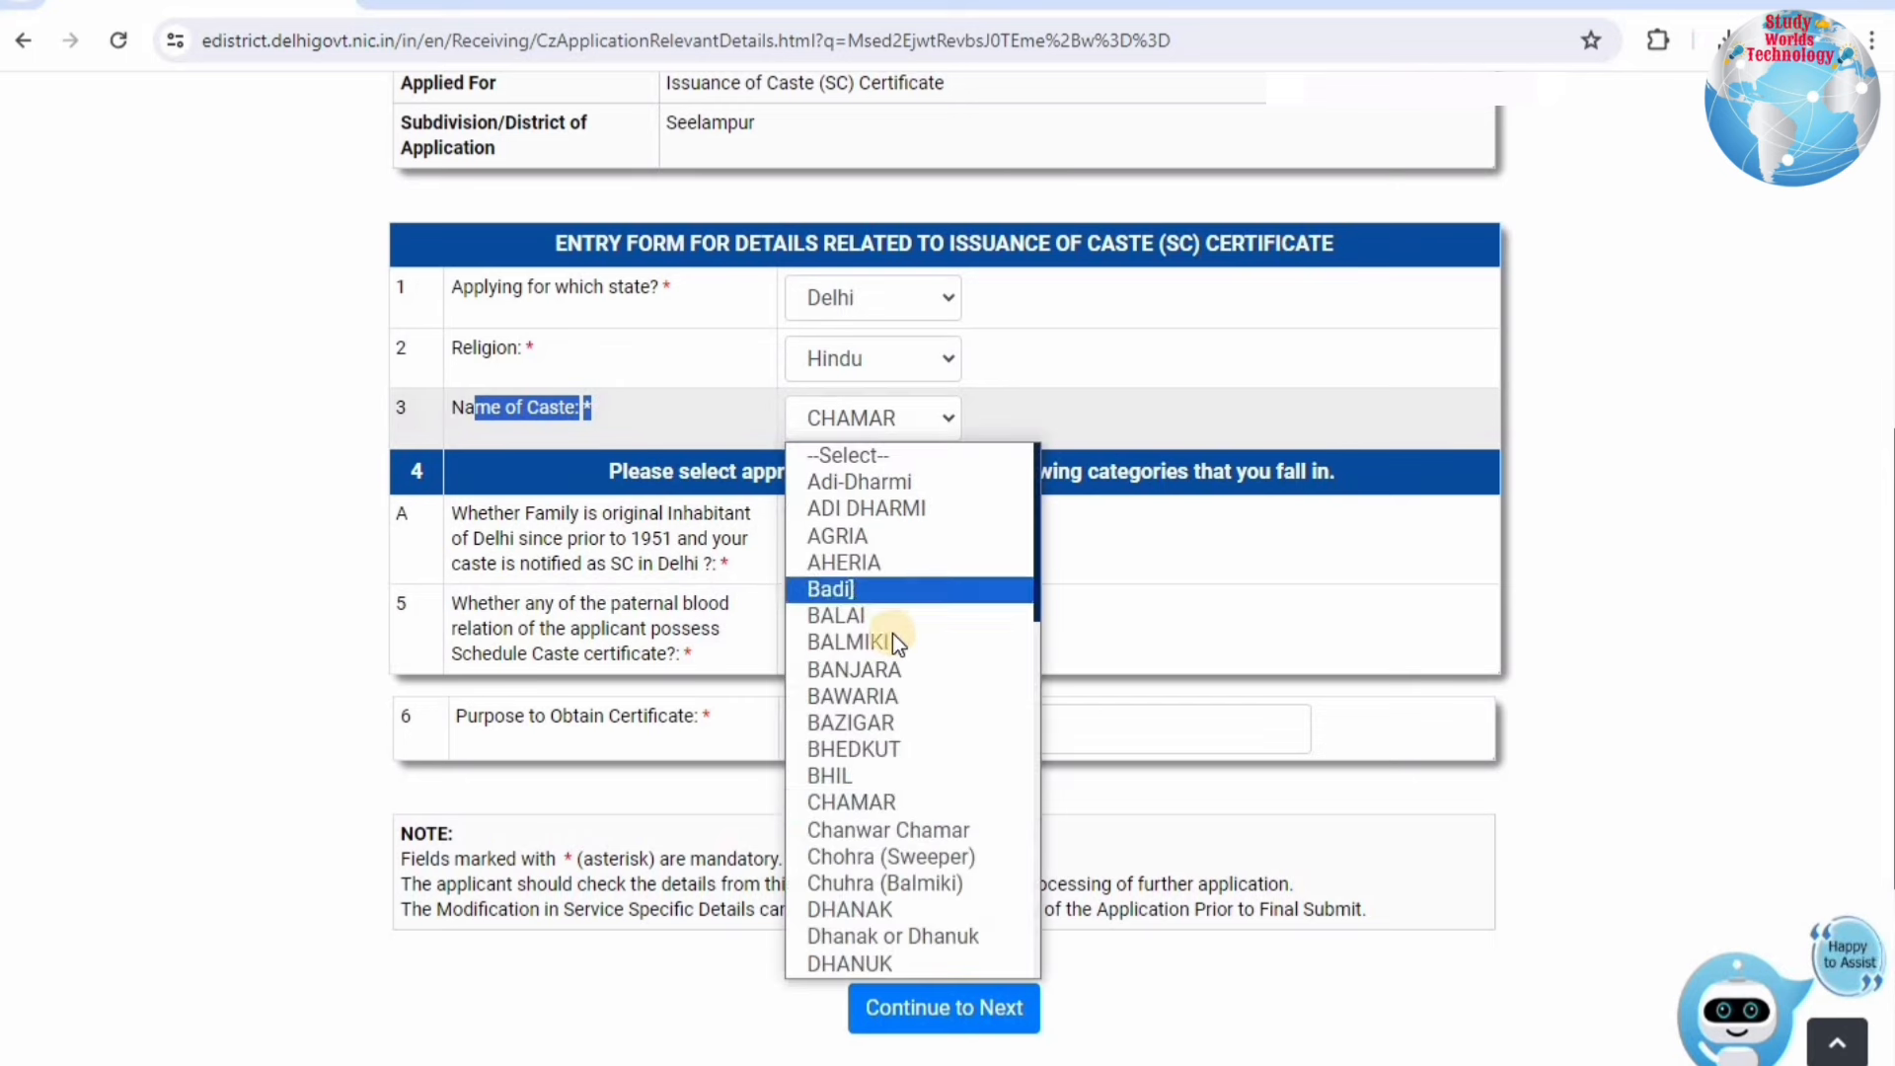
{"action": "scroll", "coordinate": [896, 653], "scroll_direction": "down", "scroll_amount": 4}
{"action": "scroll", "coordinate": [896, 654], "scroll_direction": "down", "scroll_amount": 5}
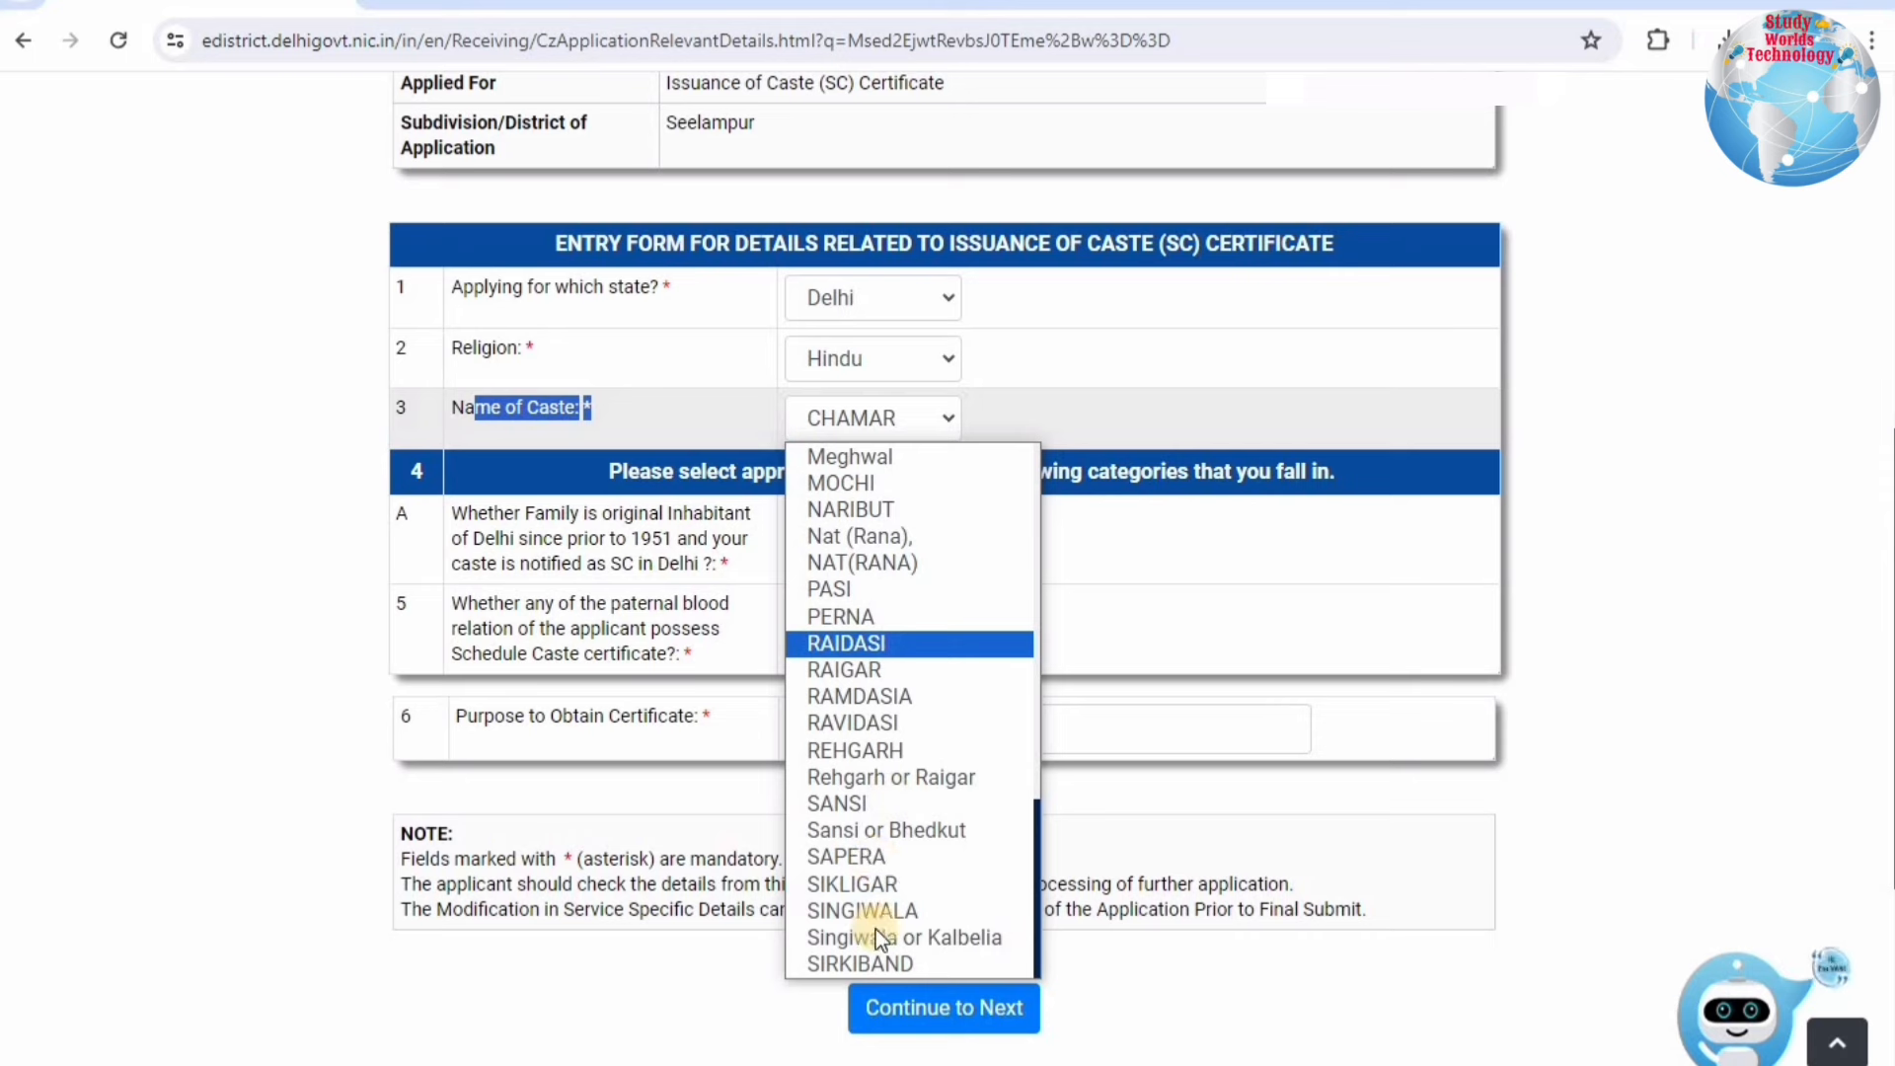
{"action": "left_click", "coordinate": [1015, 484]}
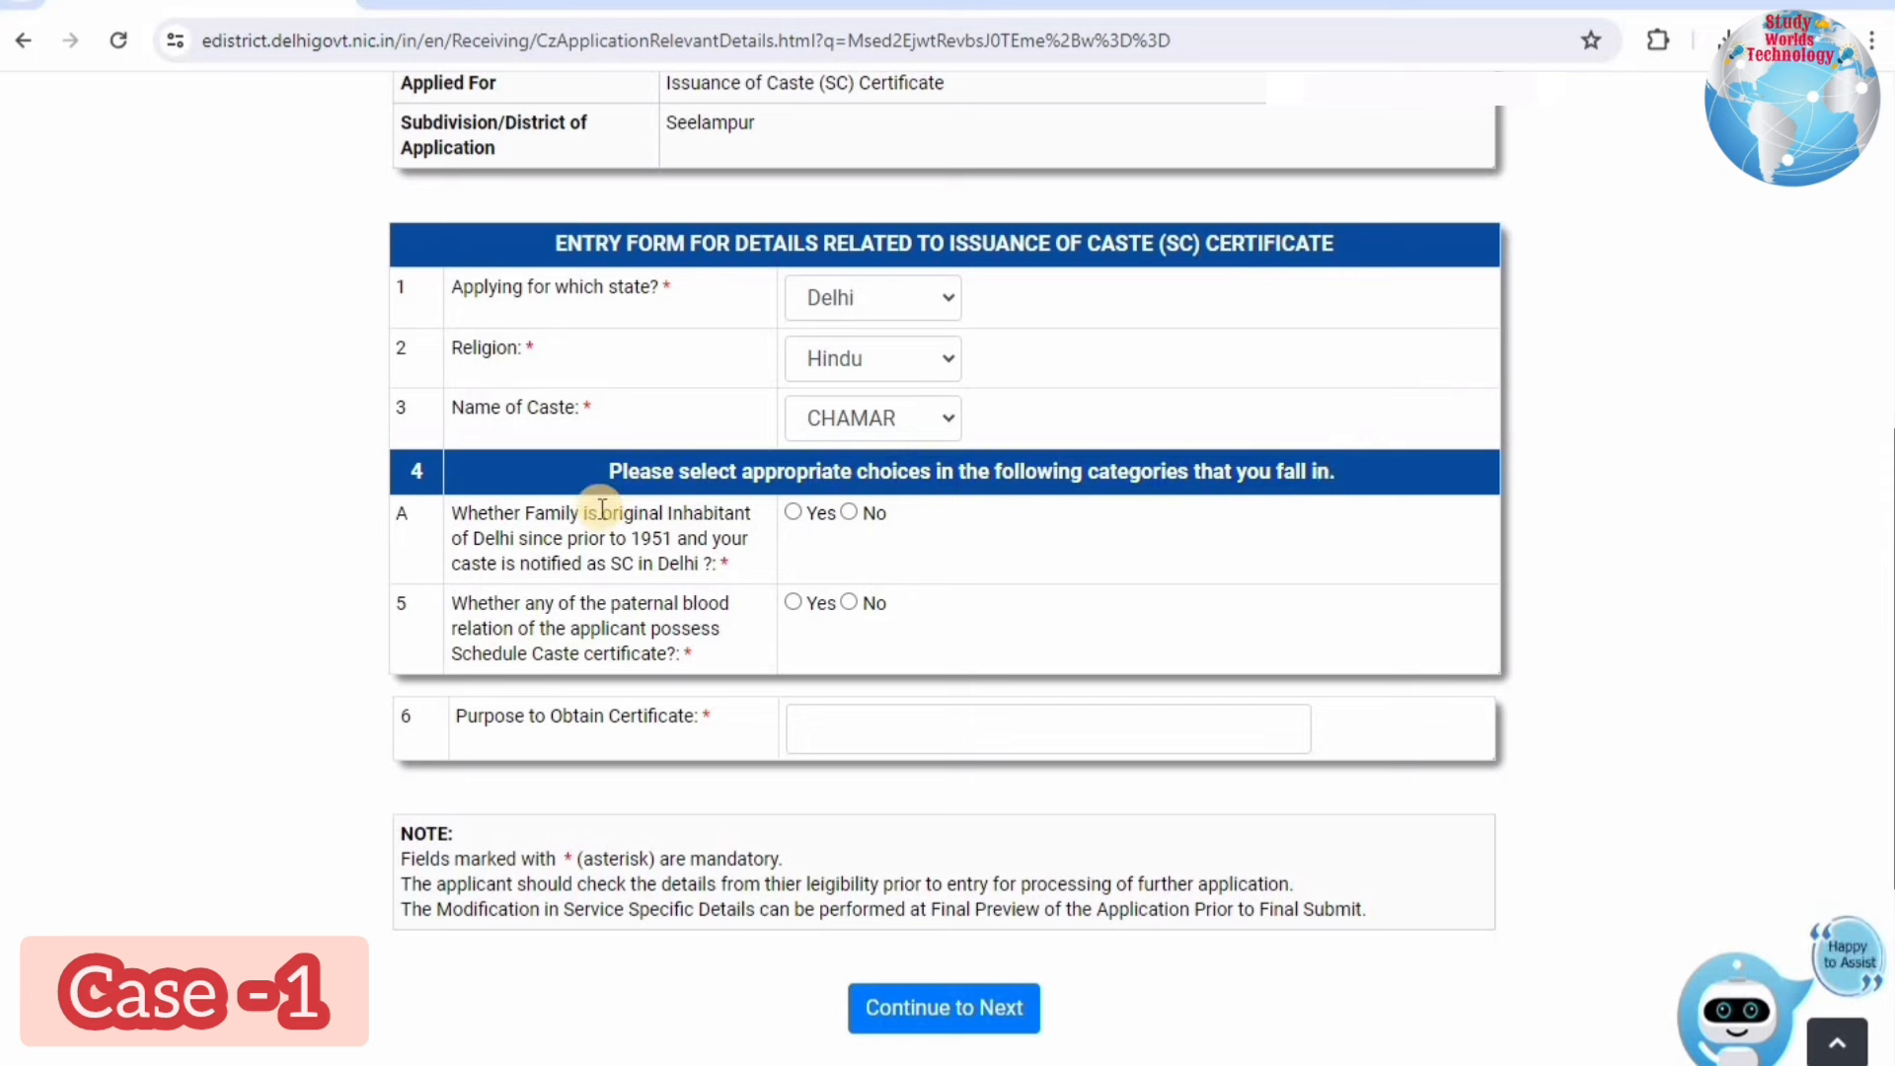
{"action": "left_click_drag", "start_coordinate": [477, 516], "coordinate": [723, 532]}
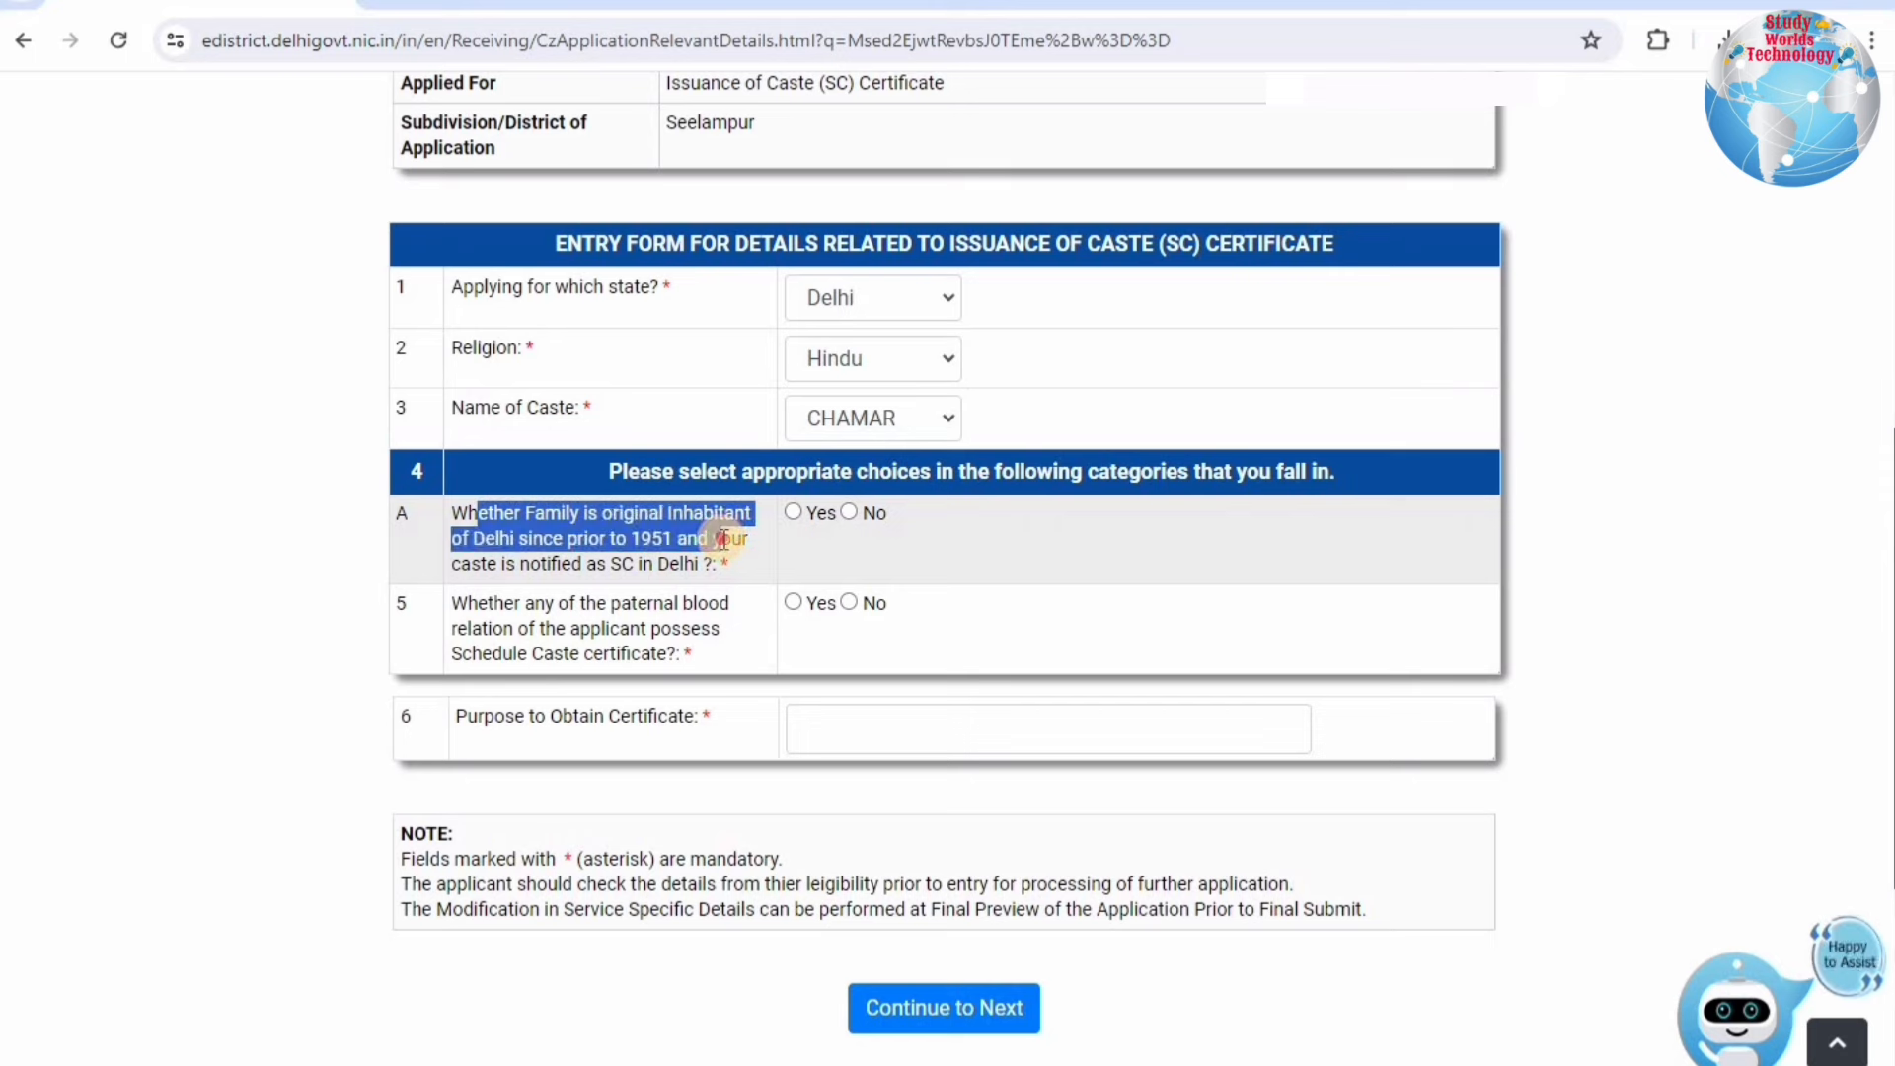
{"action": "left_click", "coordinate": [795, 512]}
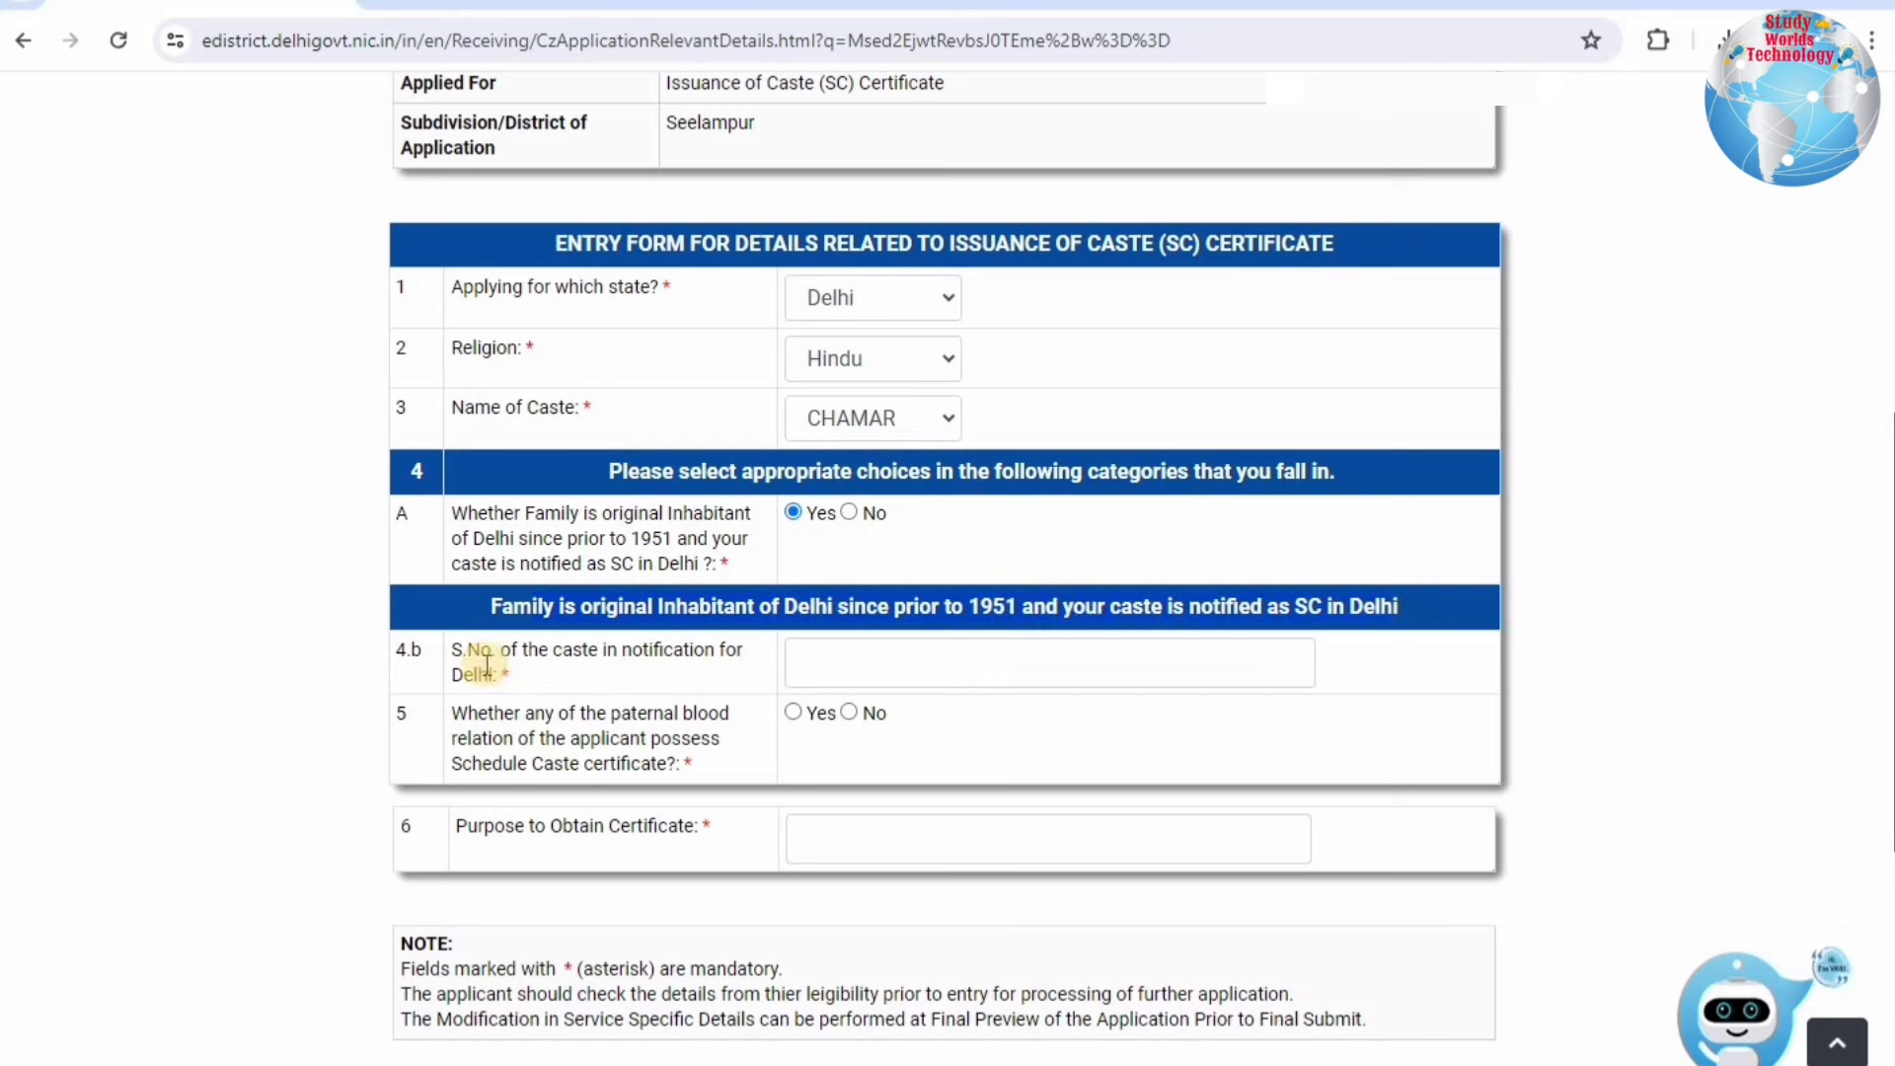
Step: Search Google for "S.No. of the caste in notification for Delhi" and consult the numbered Delhi caste list in lists-scheduled-castes_1.pdf
{"action": "left_click_drag", "start_coordinate": [468, 650], "coordinate": [729, 668]}
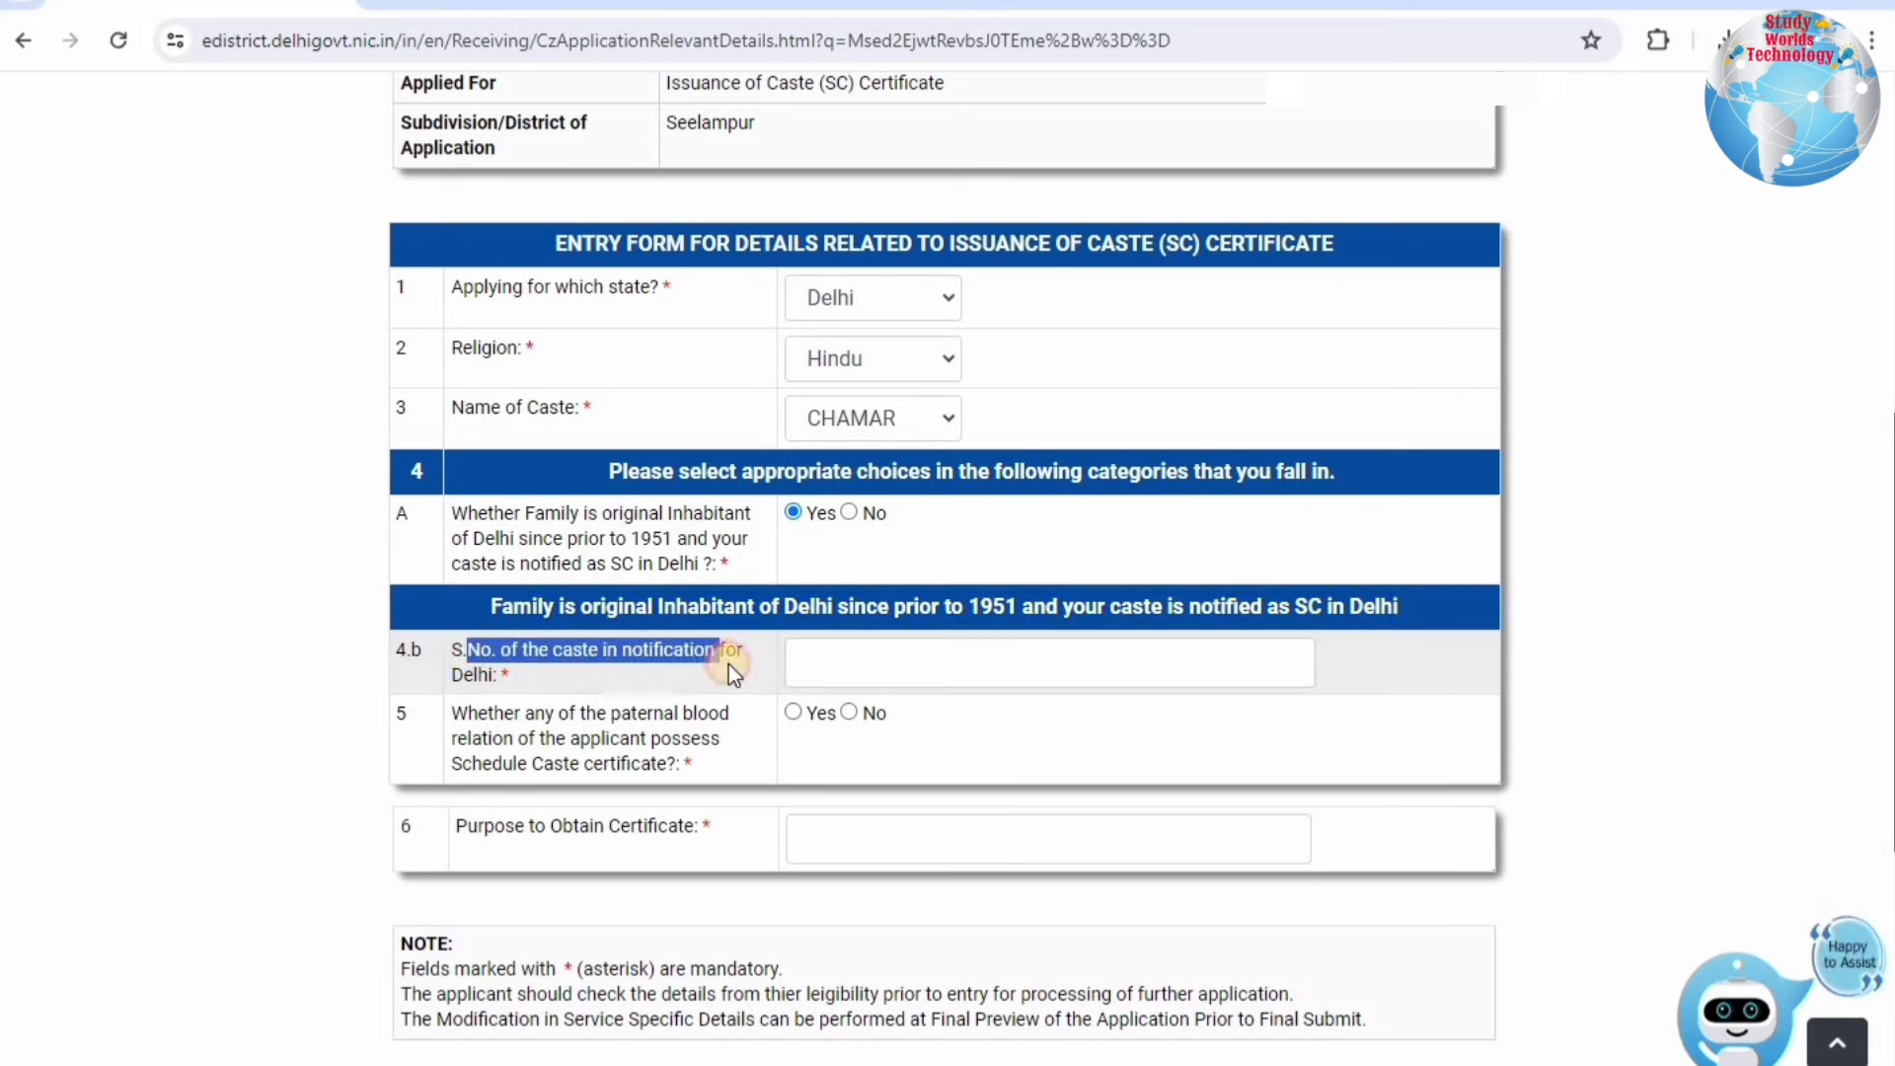
{"action": "key", "text": "ctrl+t"}
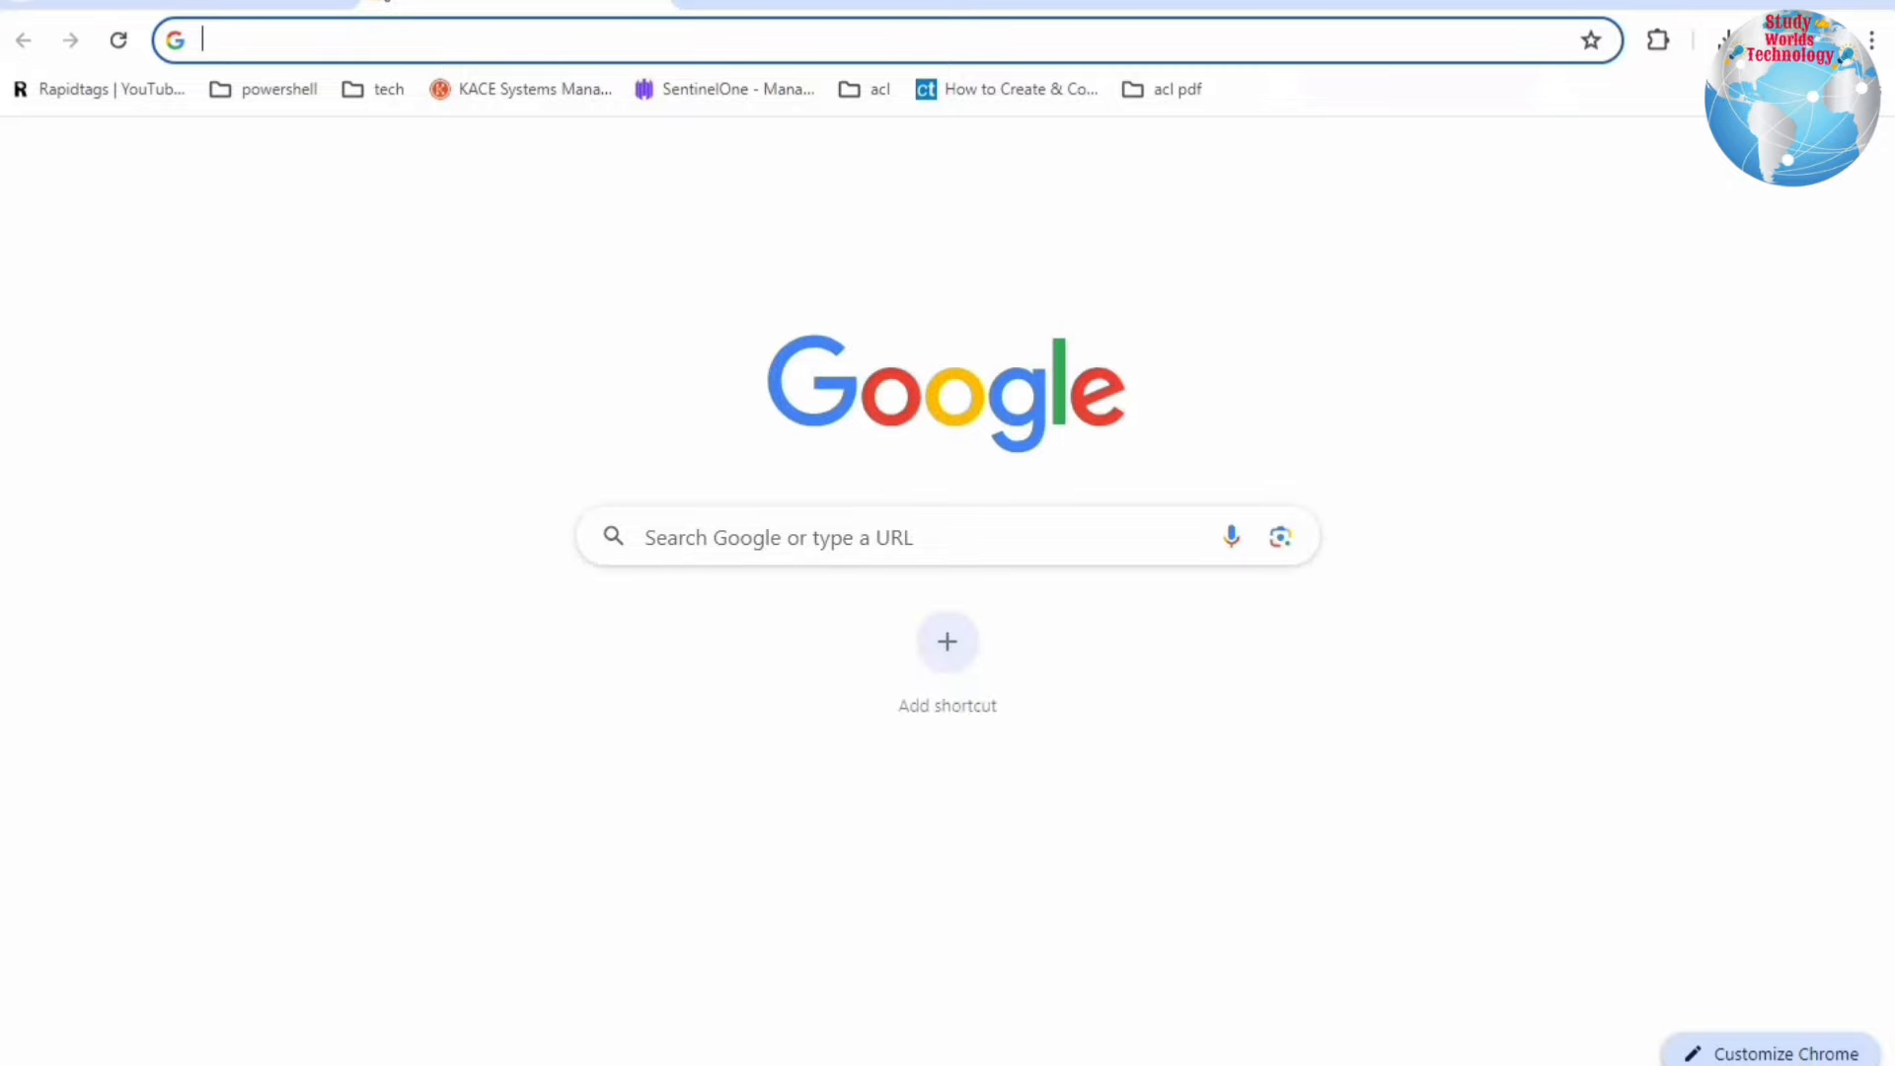
{"action": "type", "text": "S.No. of the caste in notification for Delhi"}
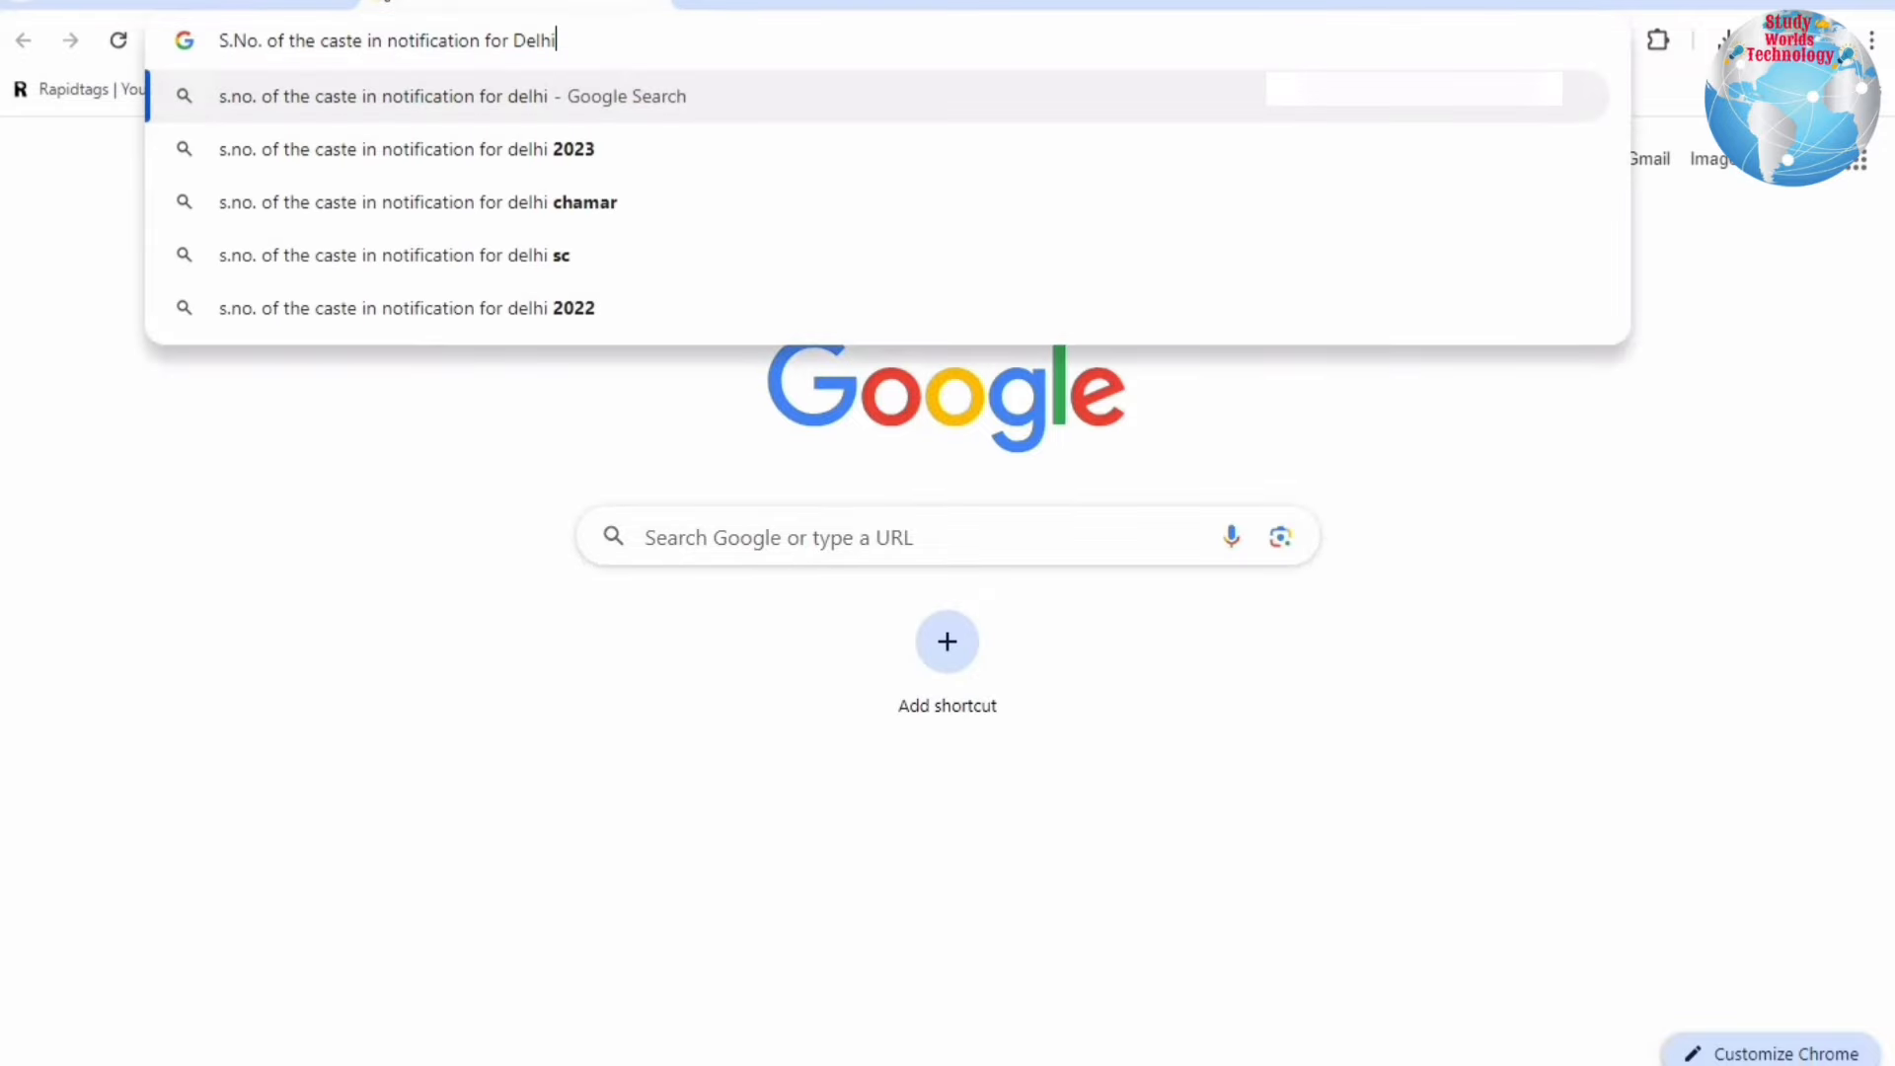
{"action": "key", "text": "Return"}
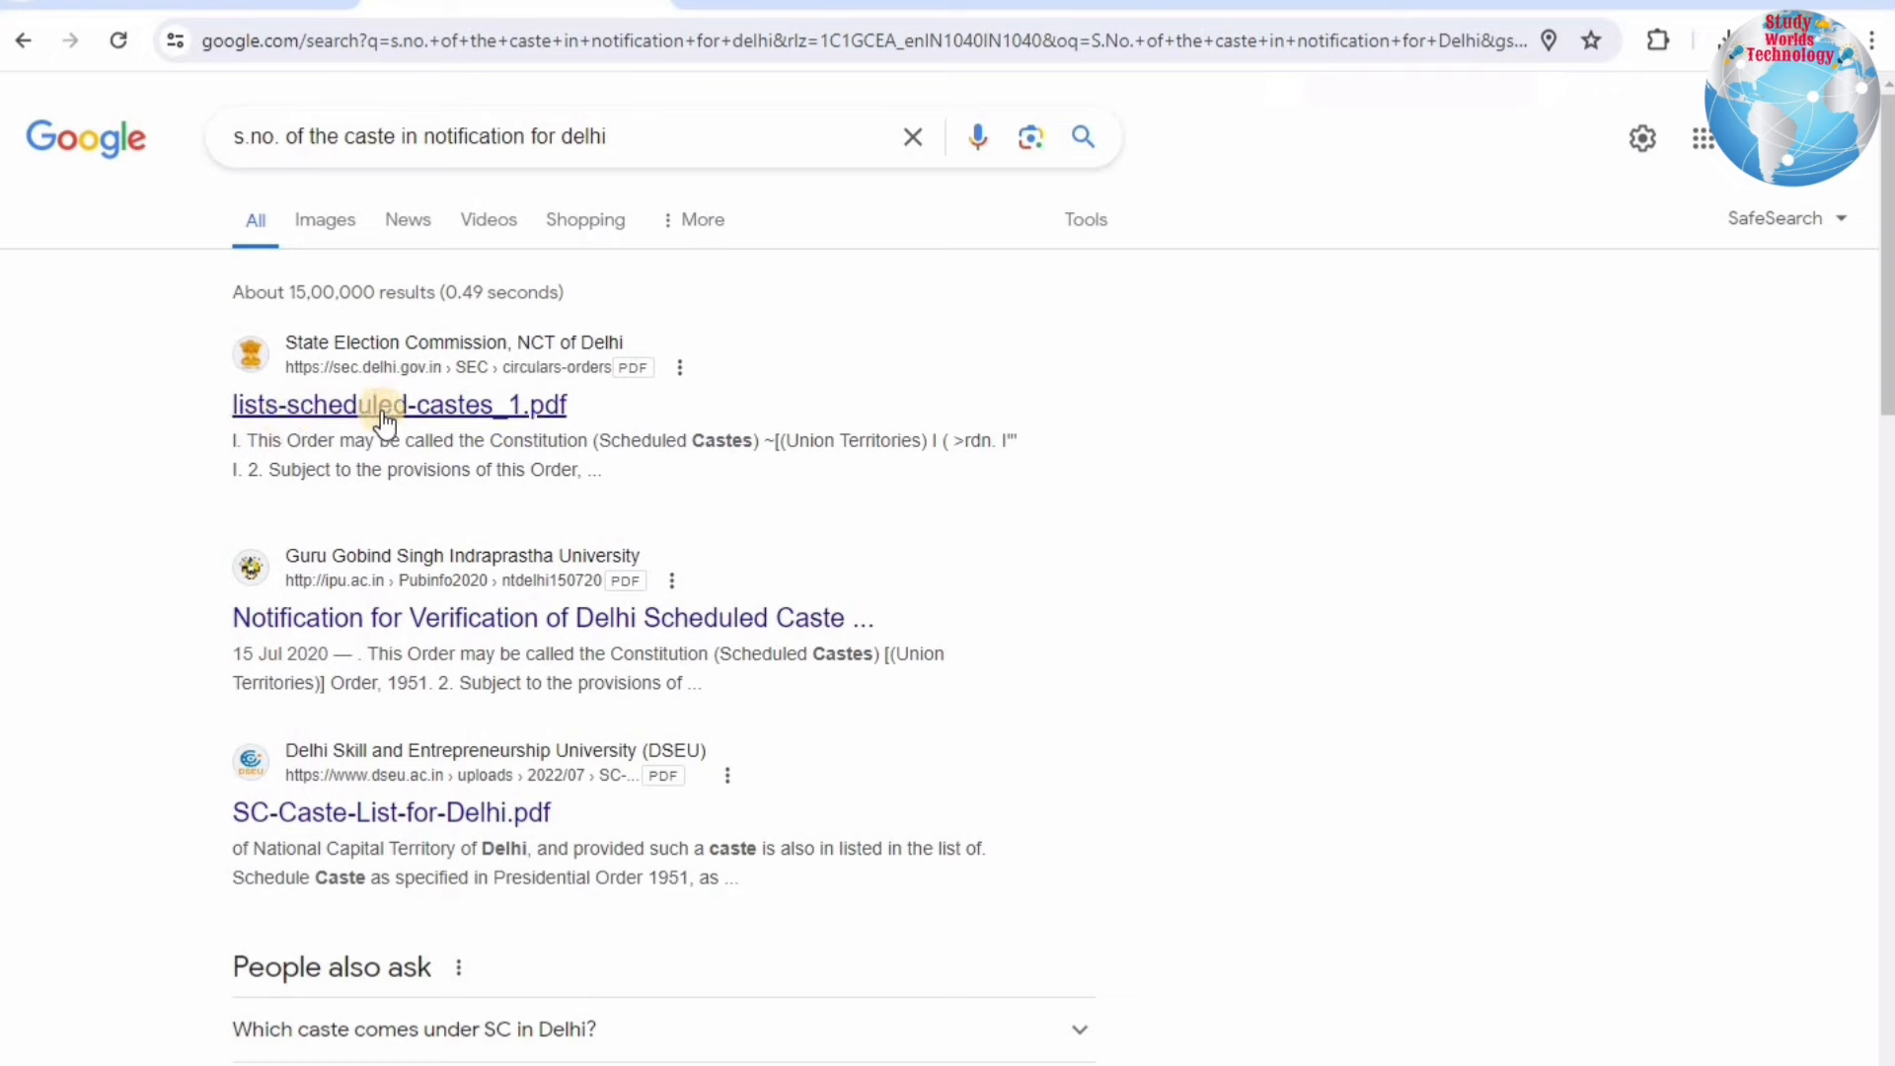
{"action": "left_click", "coordinate": [470, 407]}
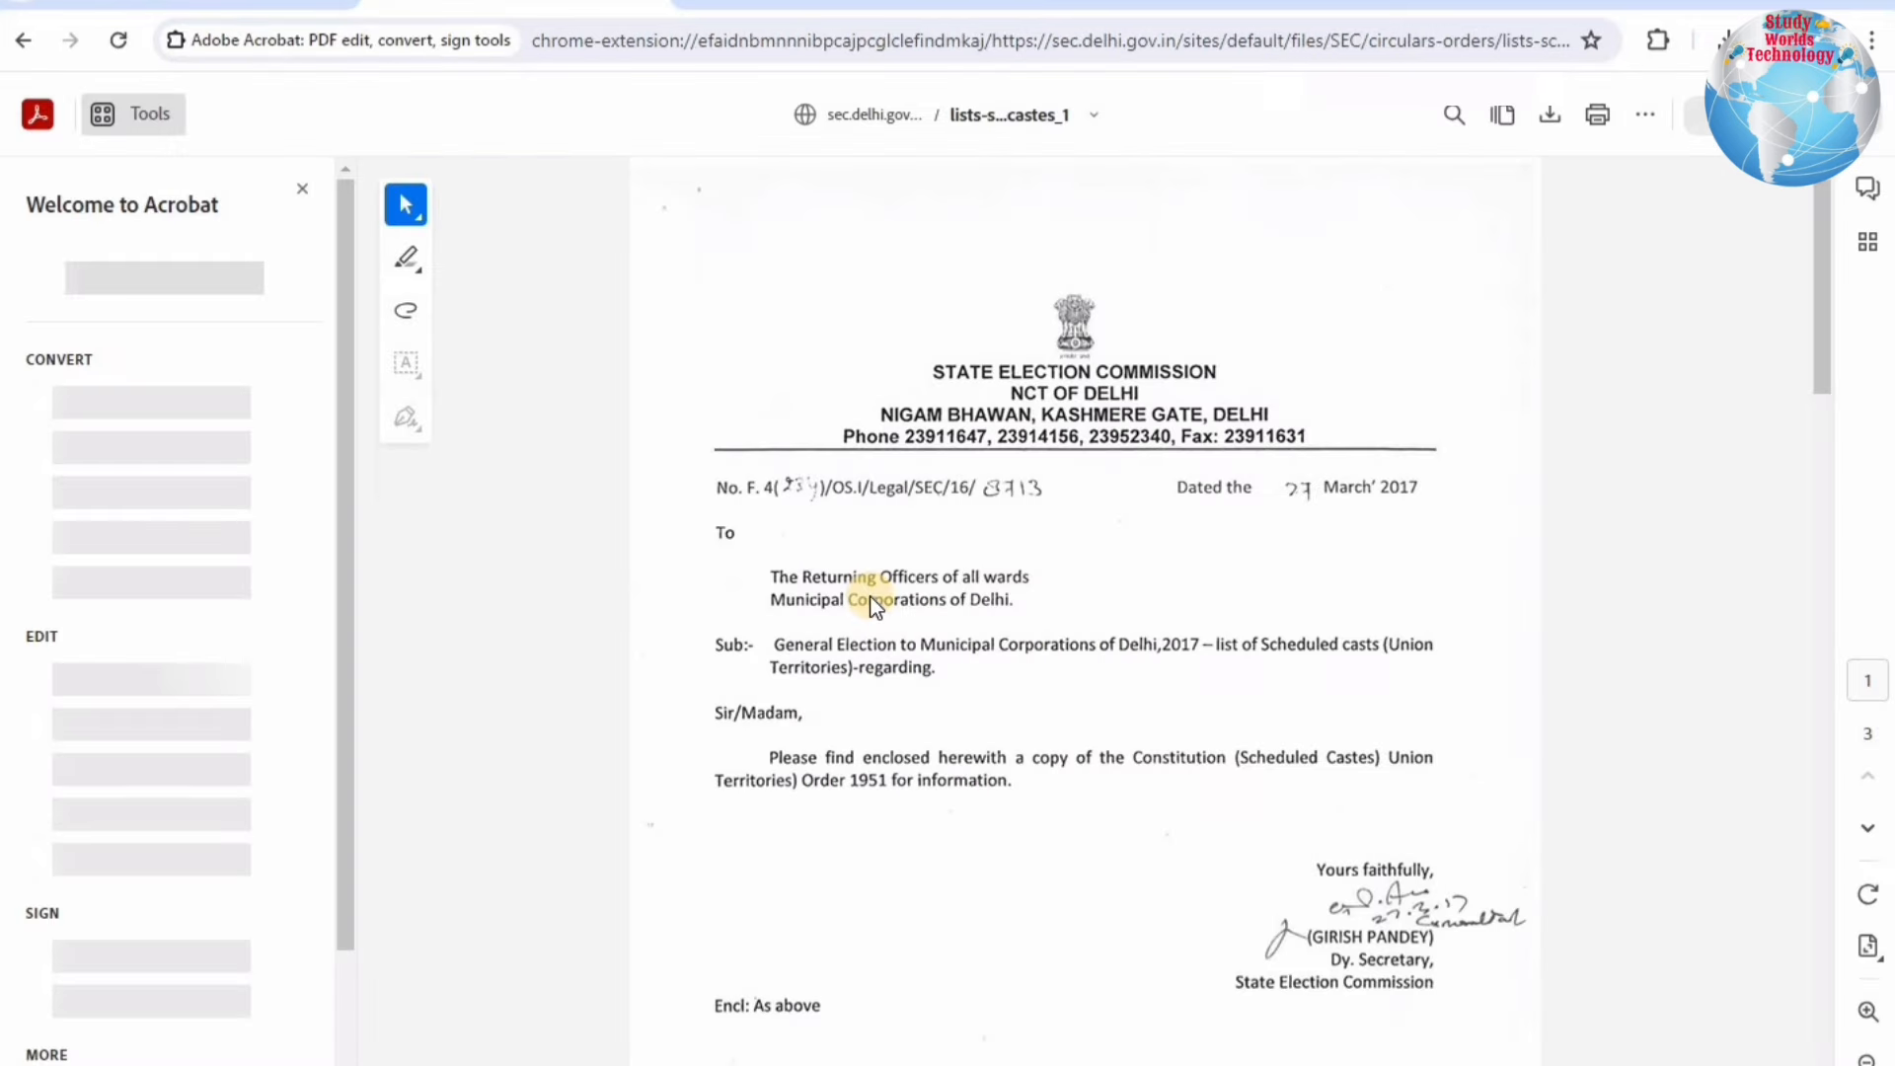
{"action": "scroll", "coordinate": [871, 597], "scroll_direction": "down", "scroll_amount": 5}
{"action": "scroll", "coordinate": [871, 599], "scroll_direction": "down", "scroll_amount": 3}
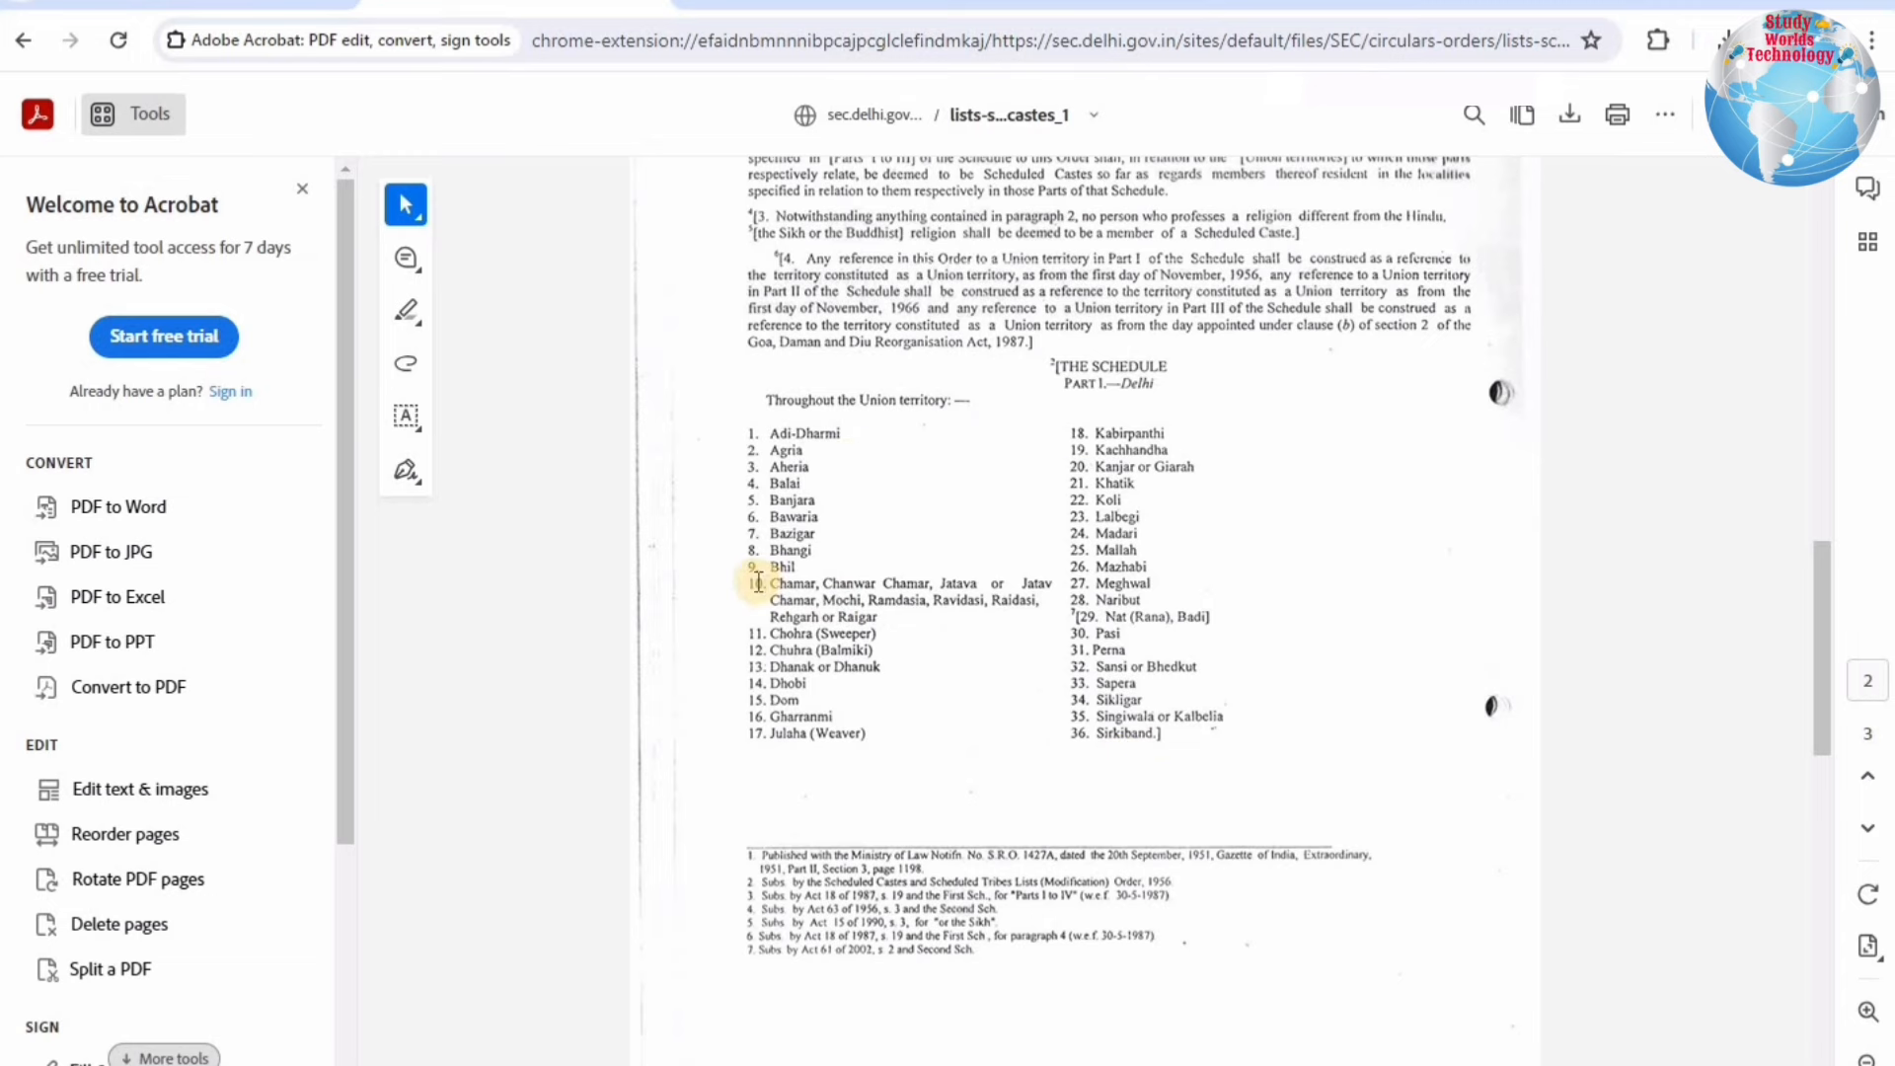
Step: Back in the e-District form, enter 10 as the serial number of the caste in the notification for Delhi
{"action": "left_click", "coordinate": [870, 651]}
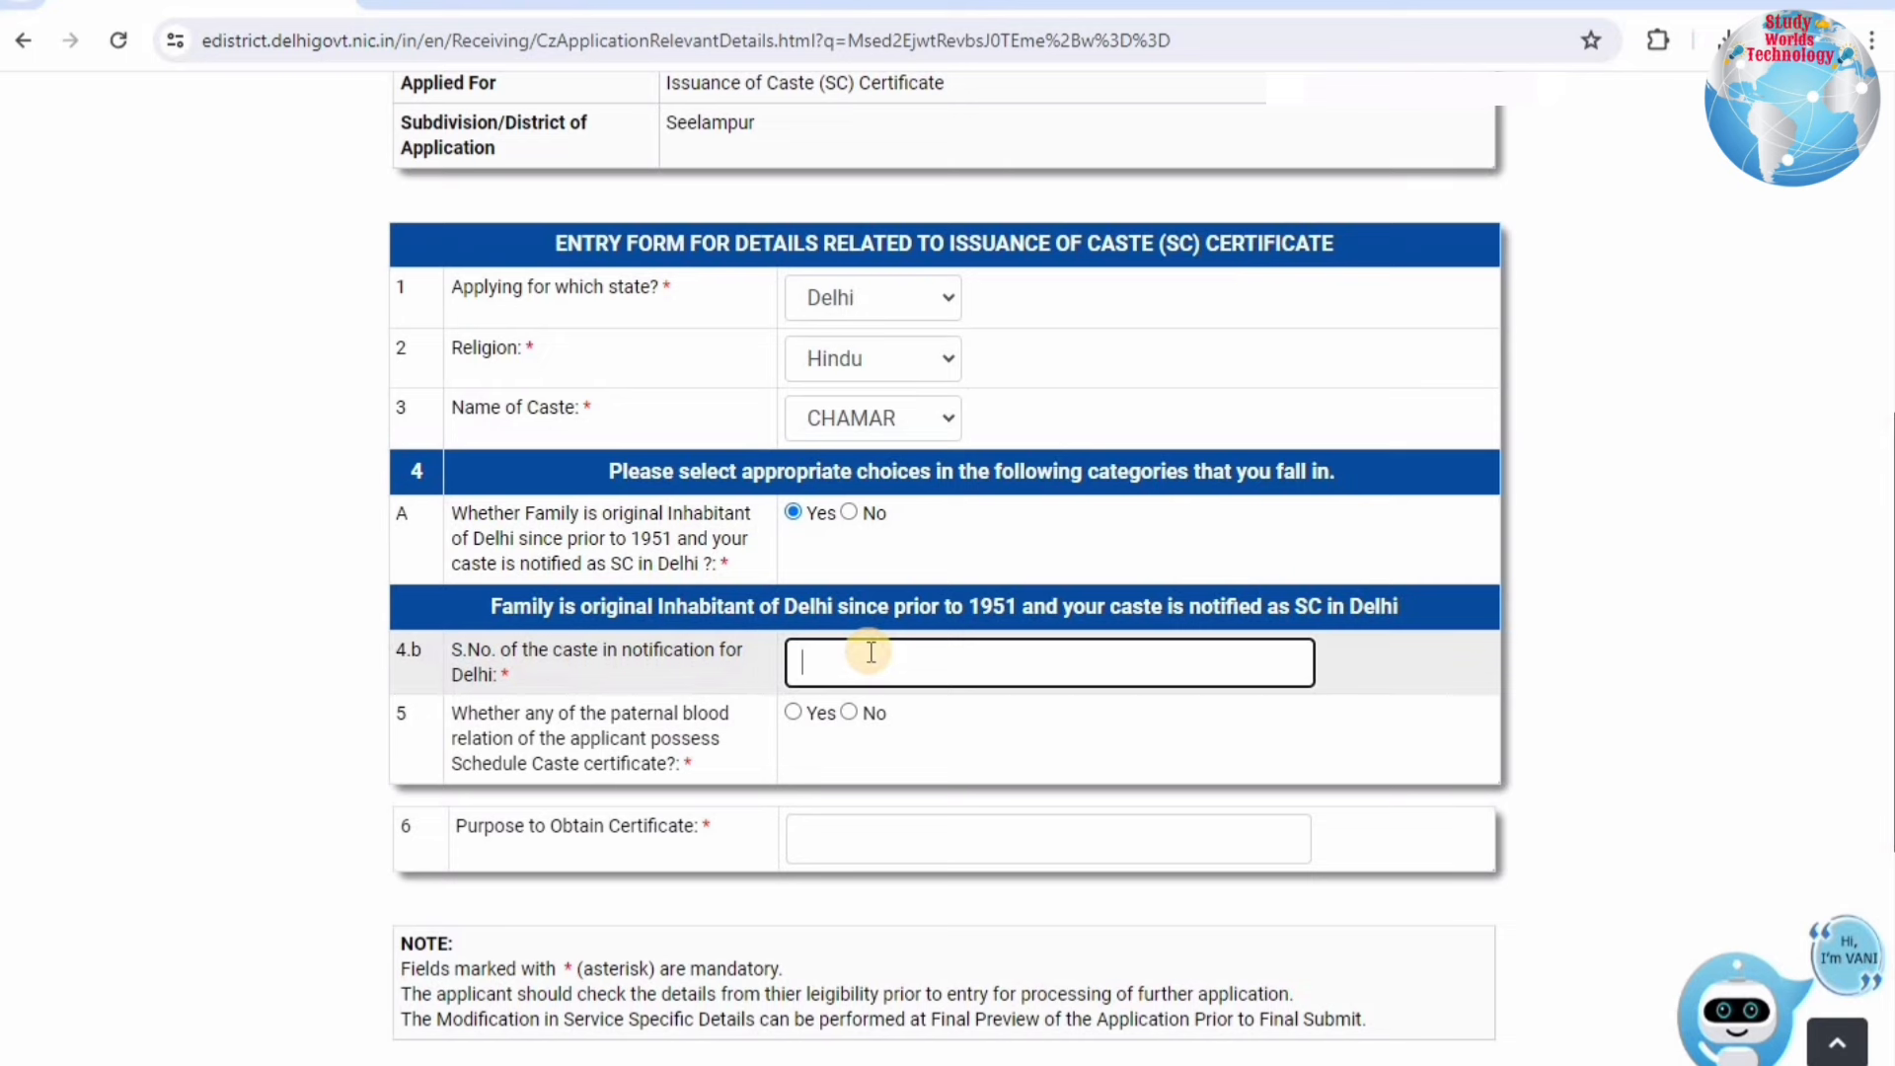
{"action": "type", "text": "10"}
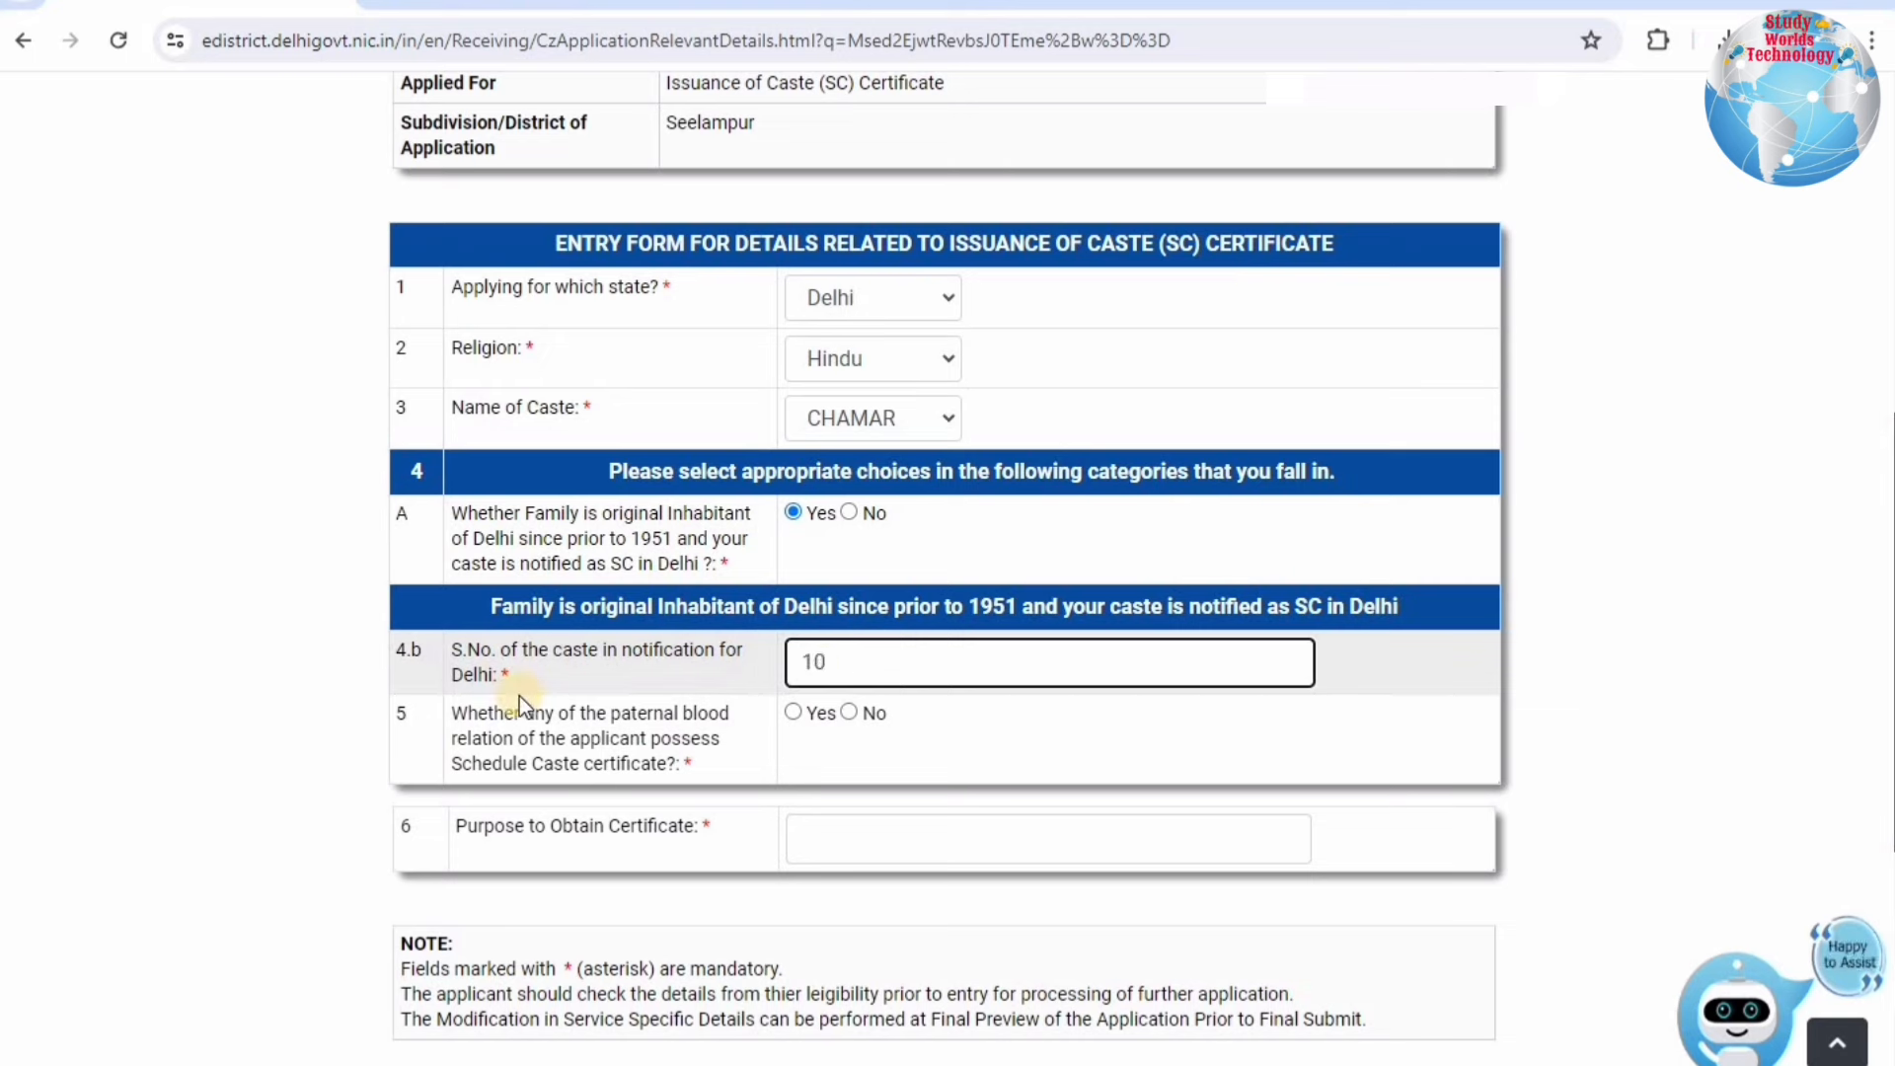
Step: Answer Yes to a paternal blood relation possessing a Schedule Caste certificate and set the holder's relation with the applicant to Father
{"action": "left_click_drag", "start_coordinate": [494, 713], "coordinate": [717, 764]}
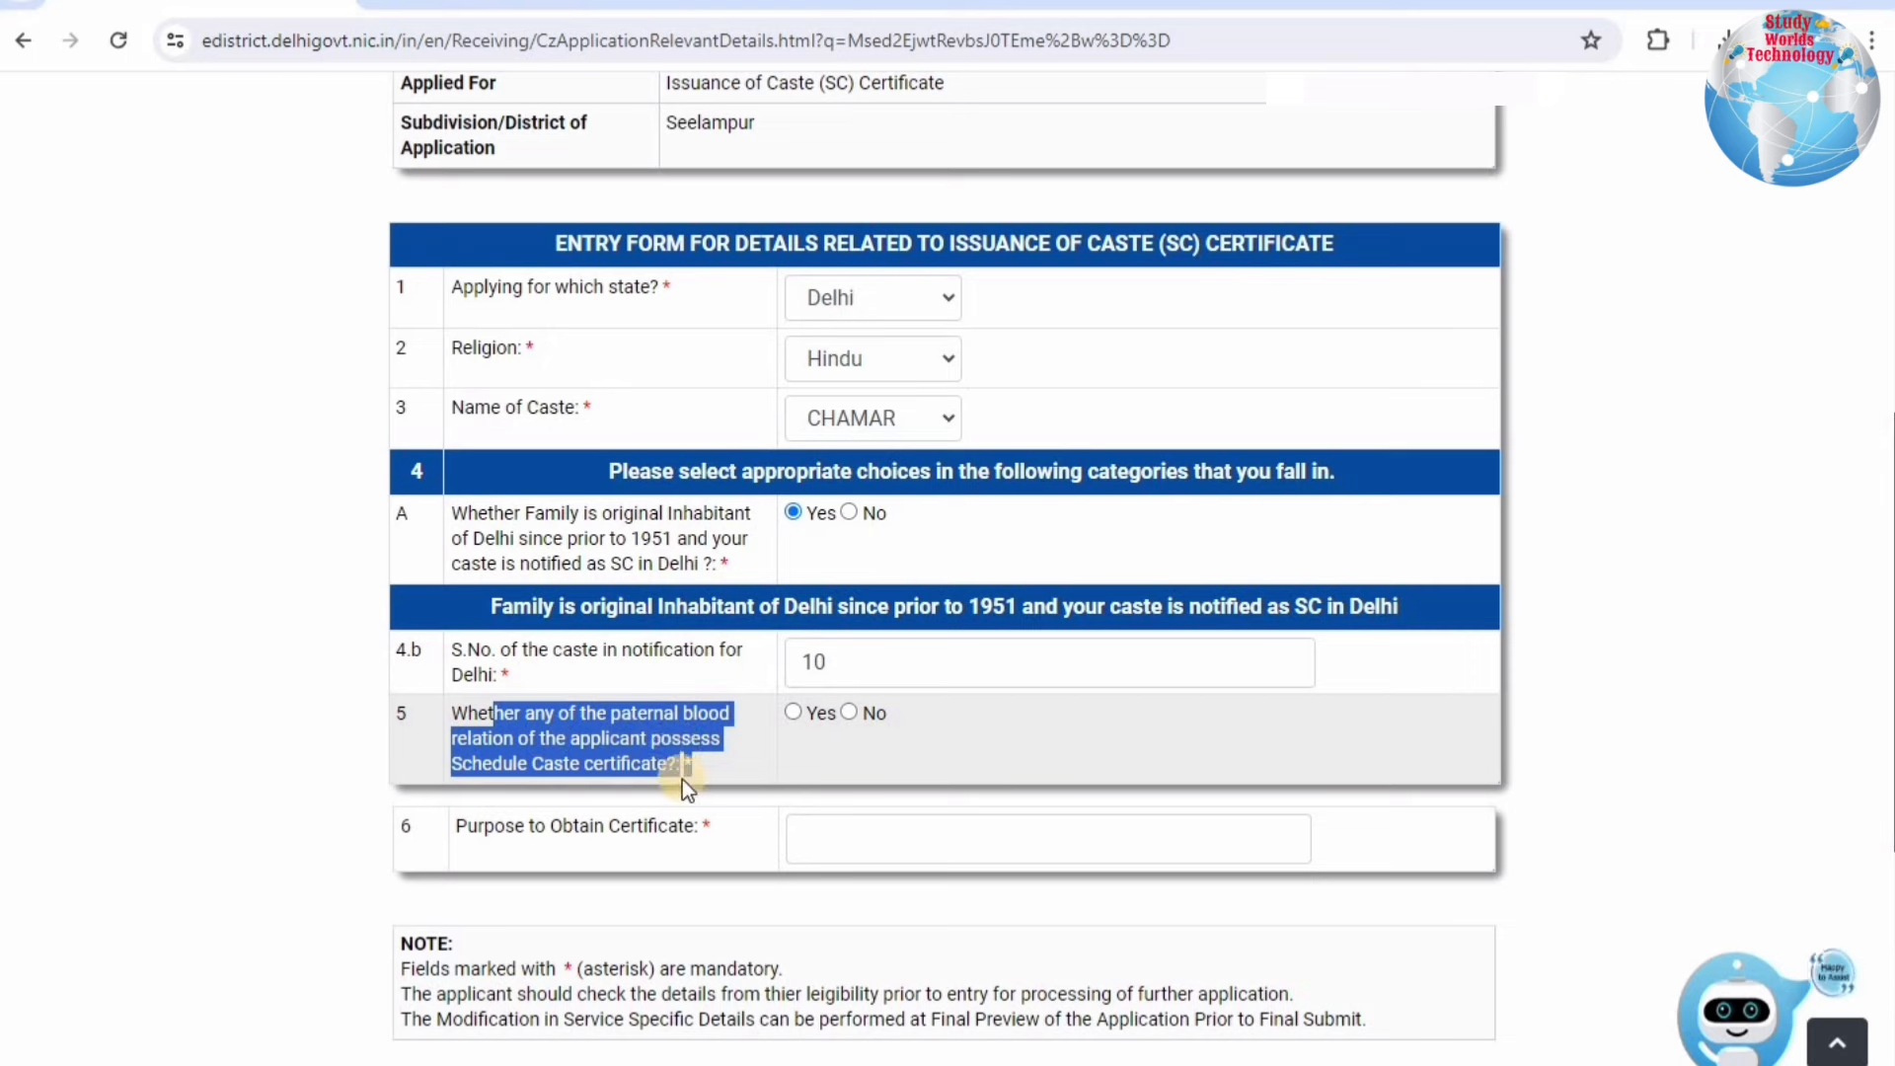
{"action": "left_click", "coordinate": [793, 712]}
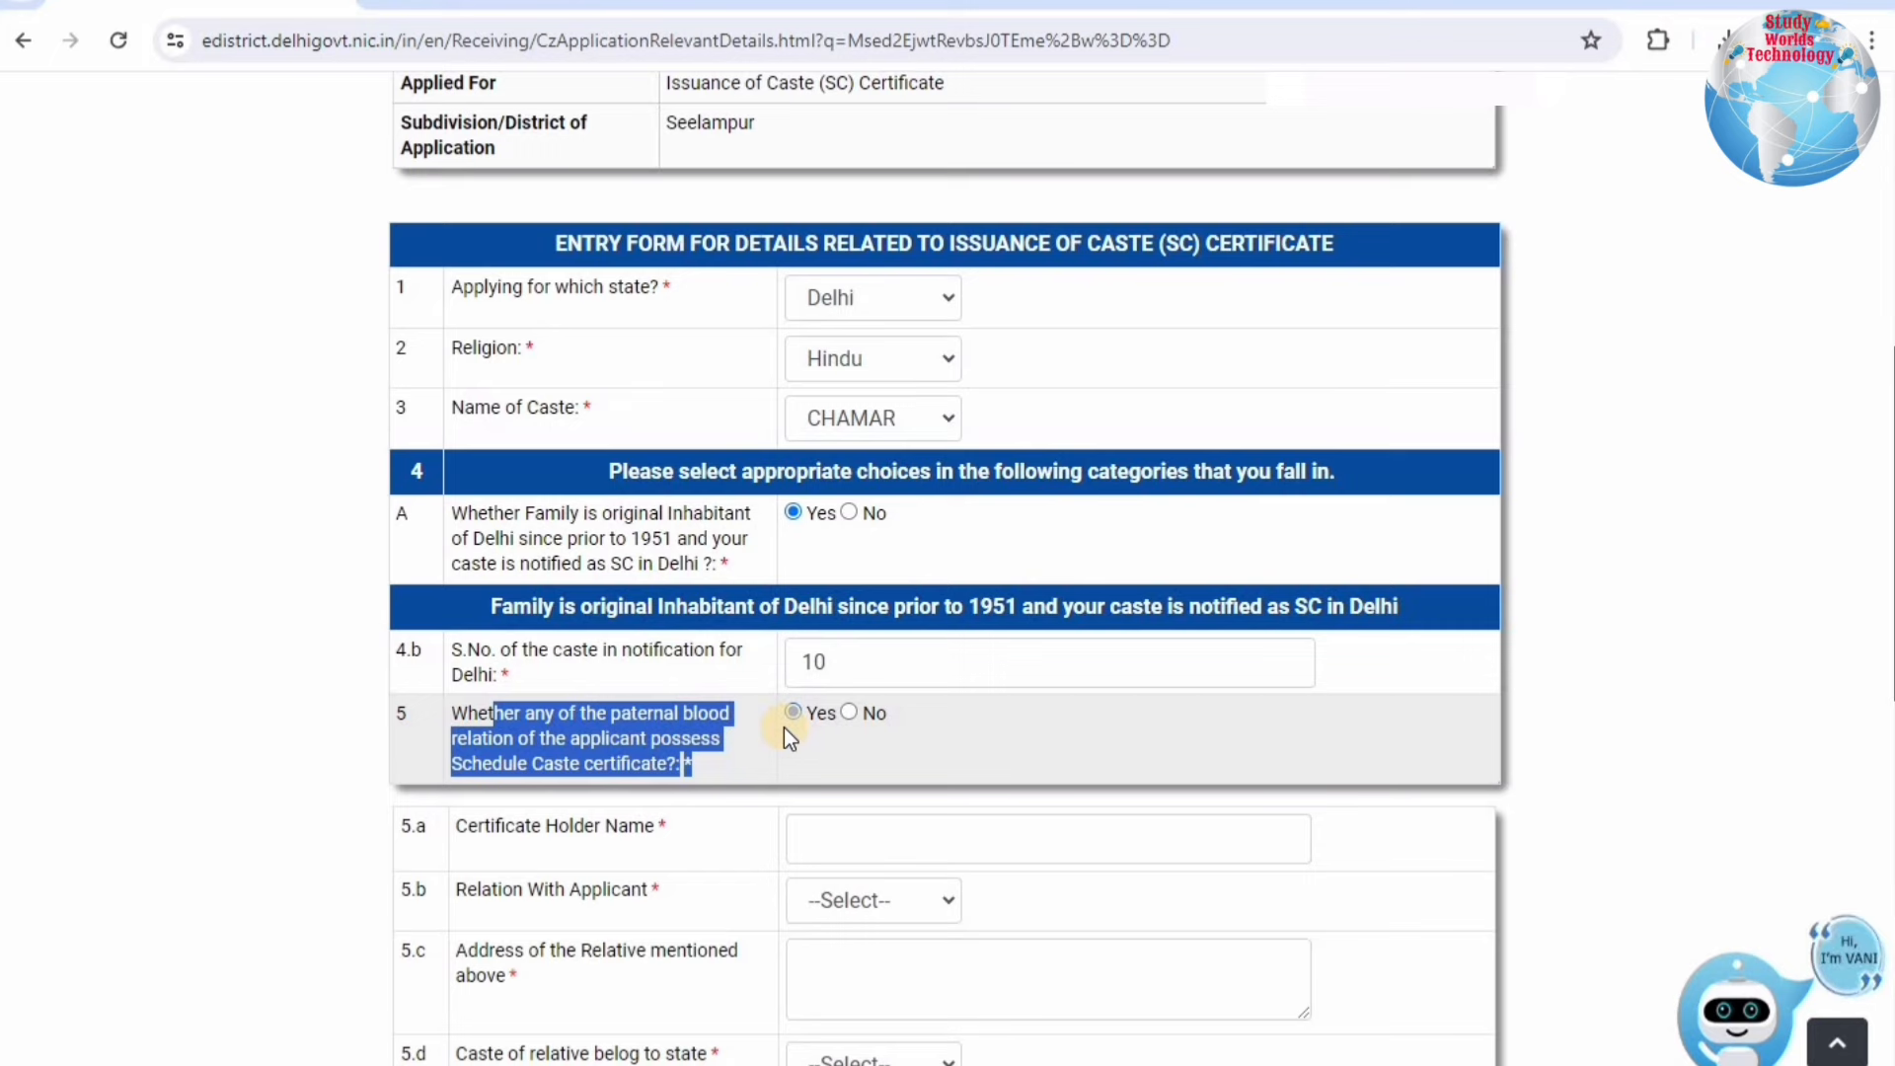
{"action": "scroll", "coordinate": [784, 727], "scroll_direction": "down", "scroll_amount": 5}
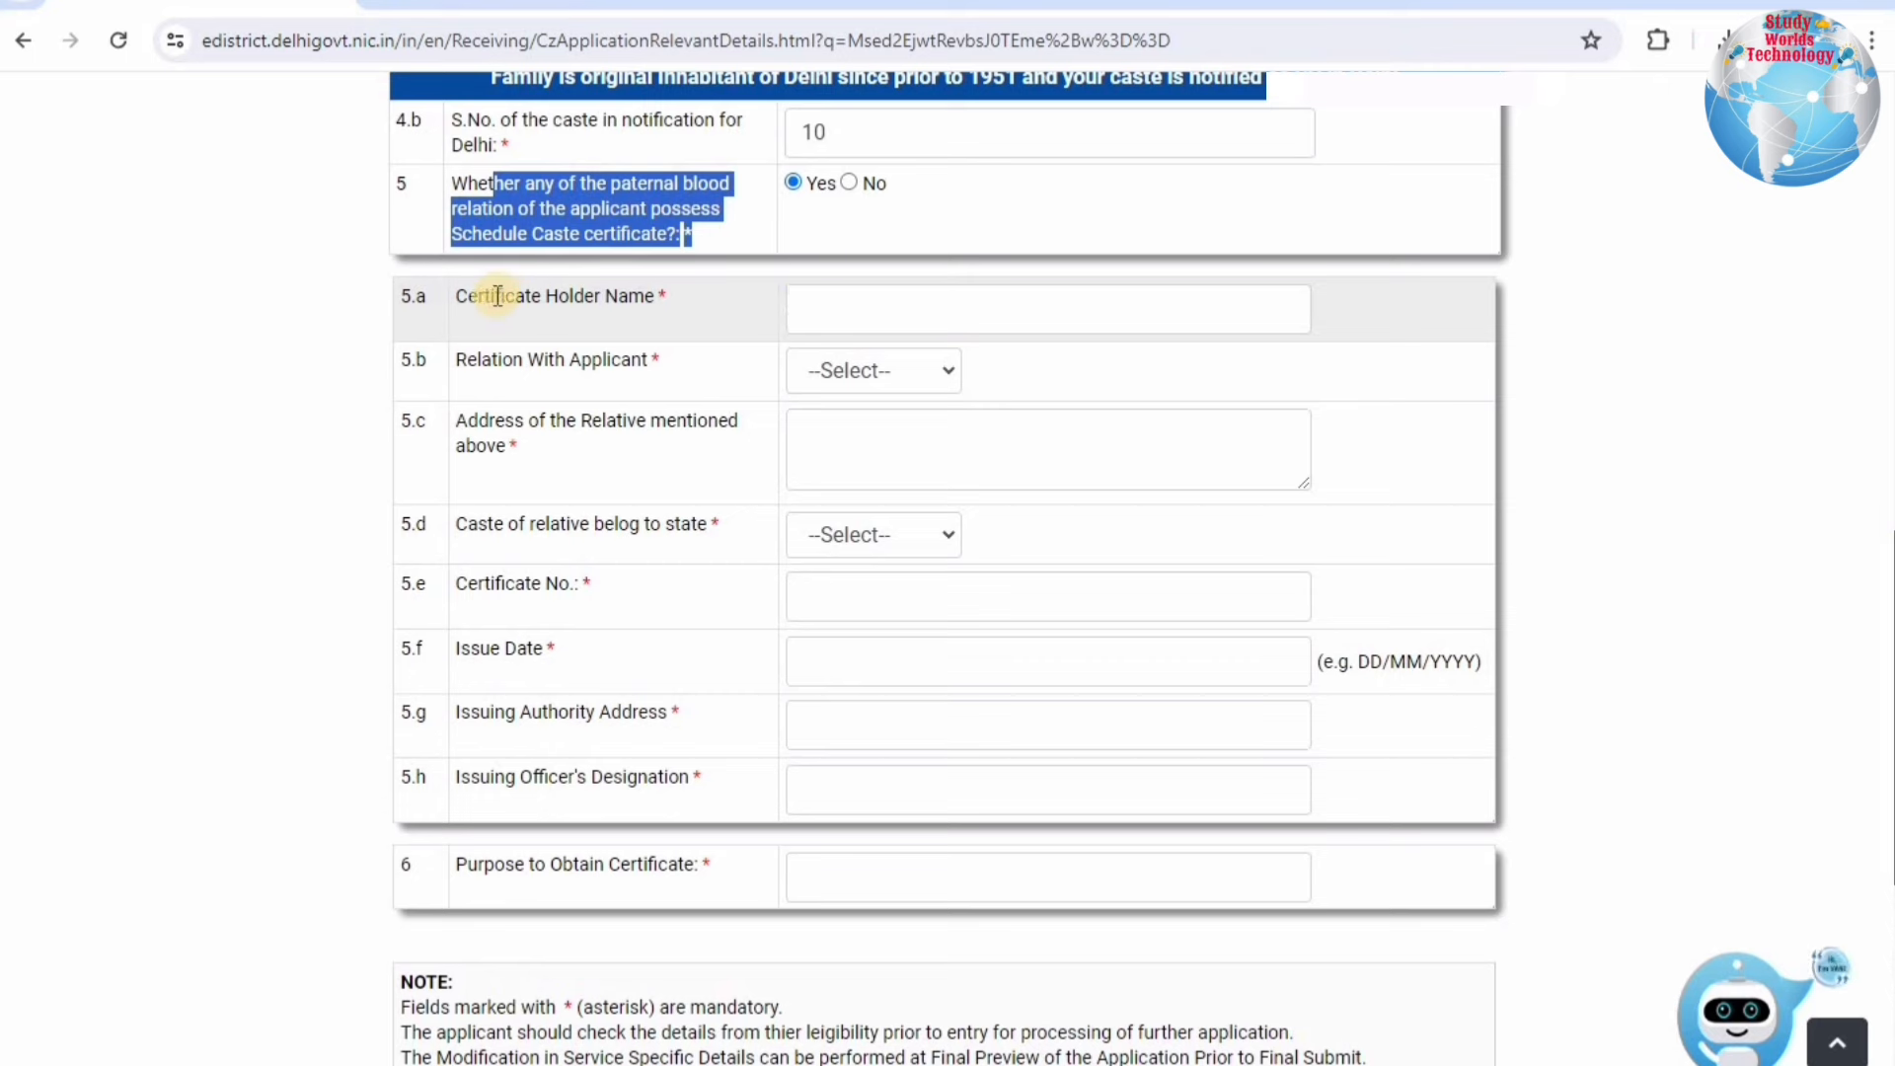
{"action": "left_click_drag", "start_coordinate": [496, 295], "coordinate": [943, 291]}
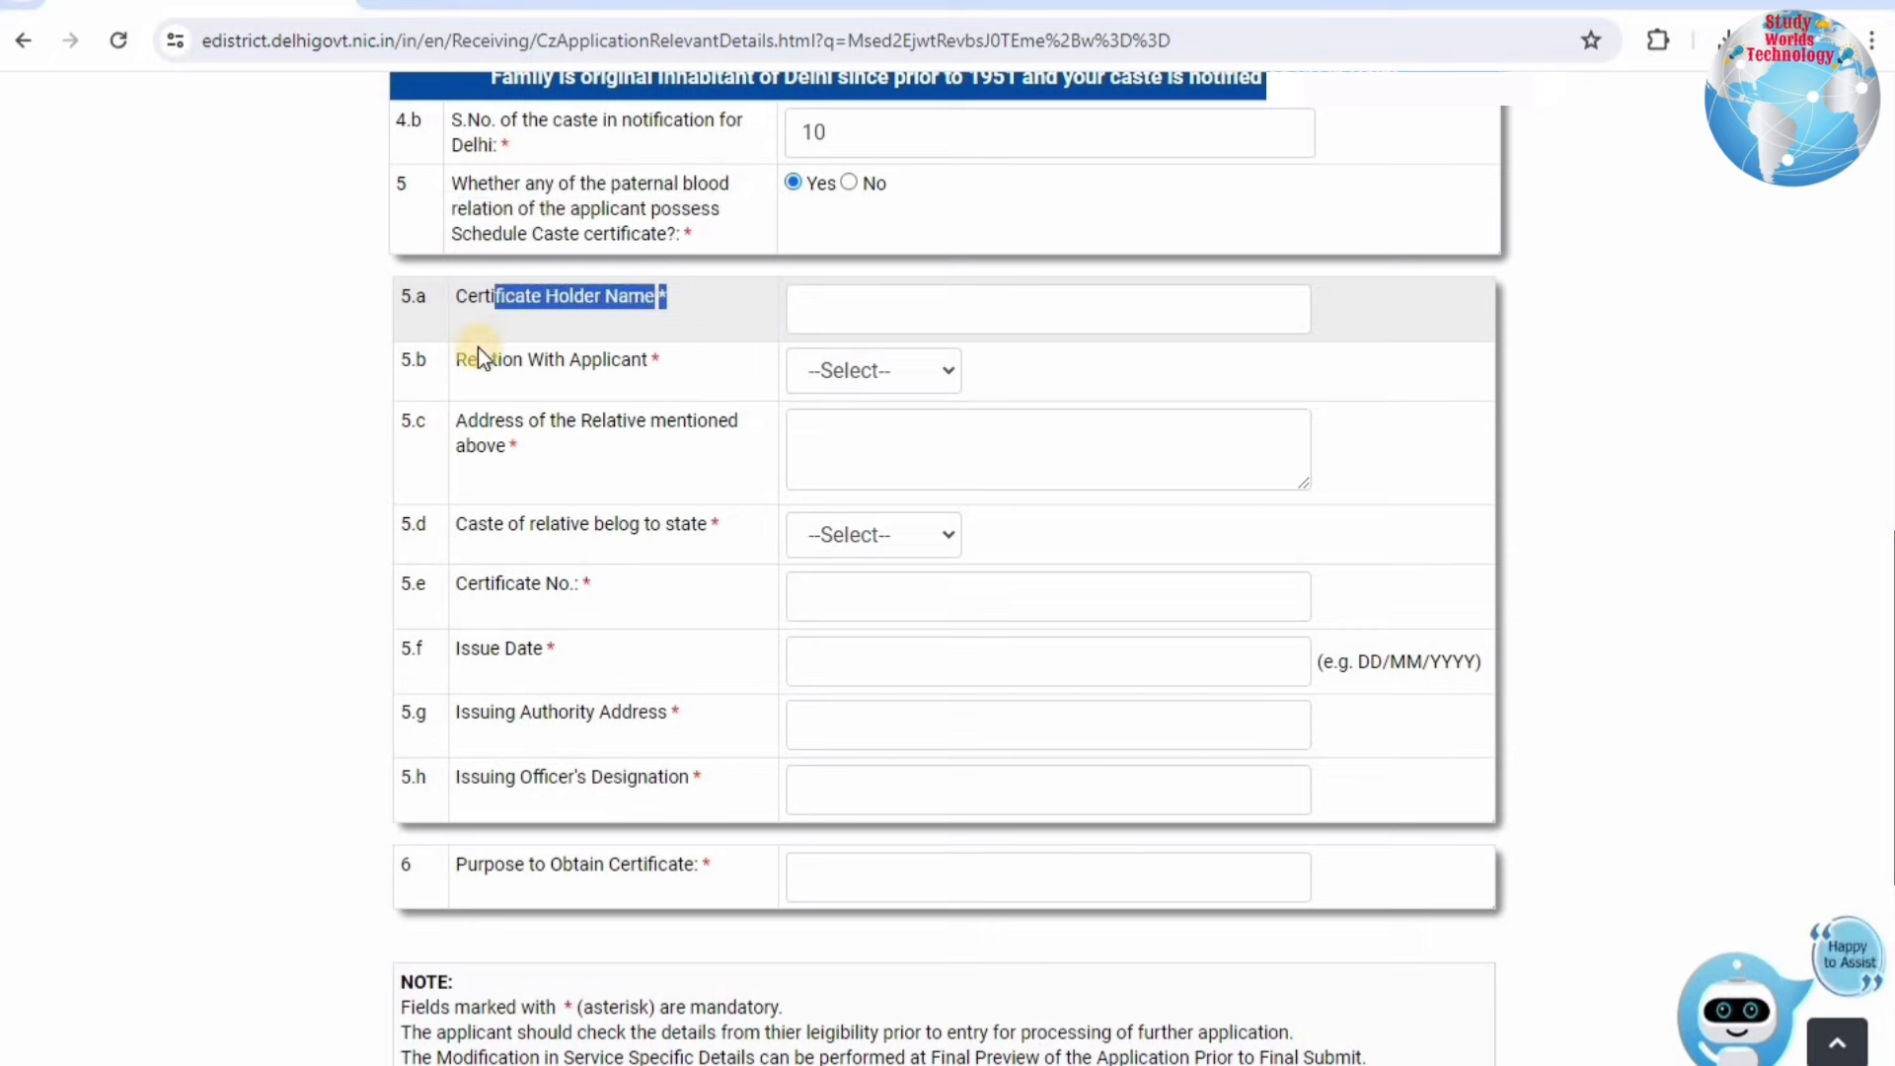
{"action": "left_click", "coordinate": [843, 367]}
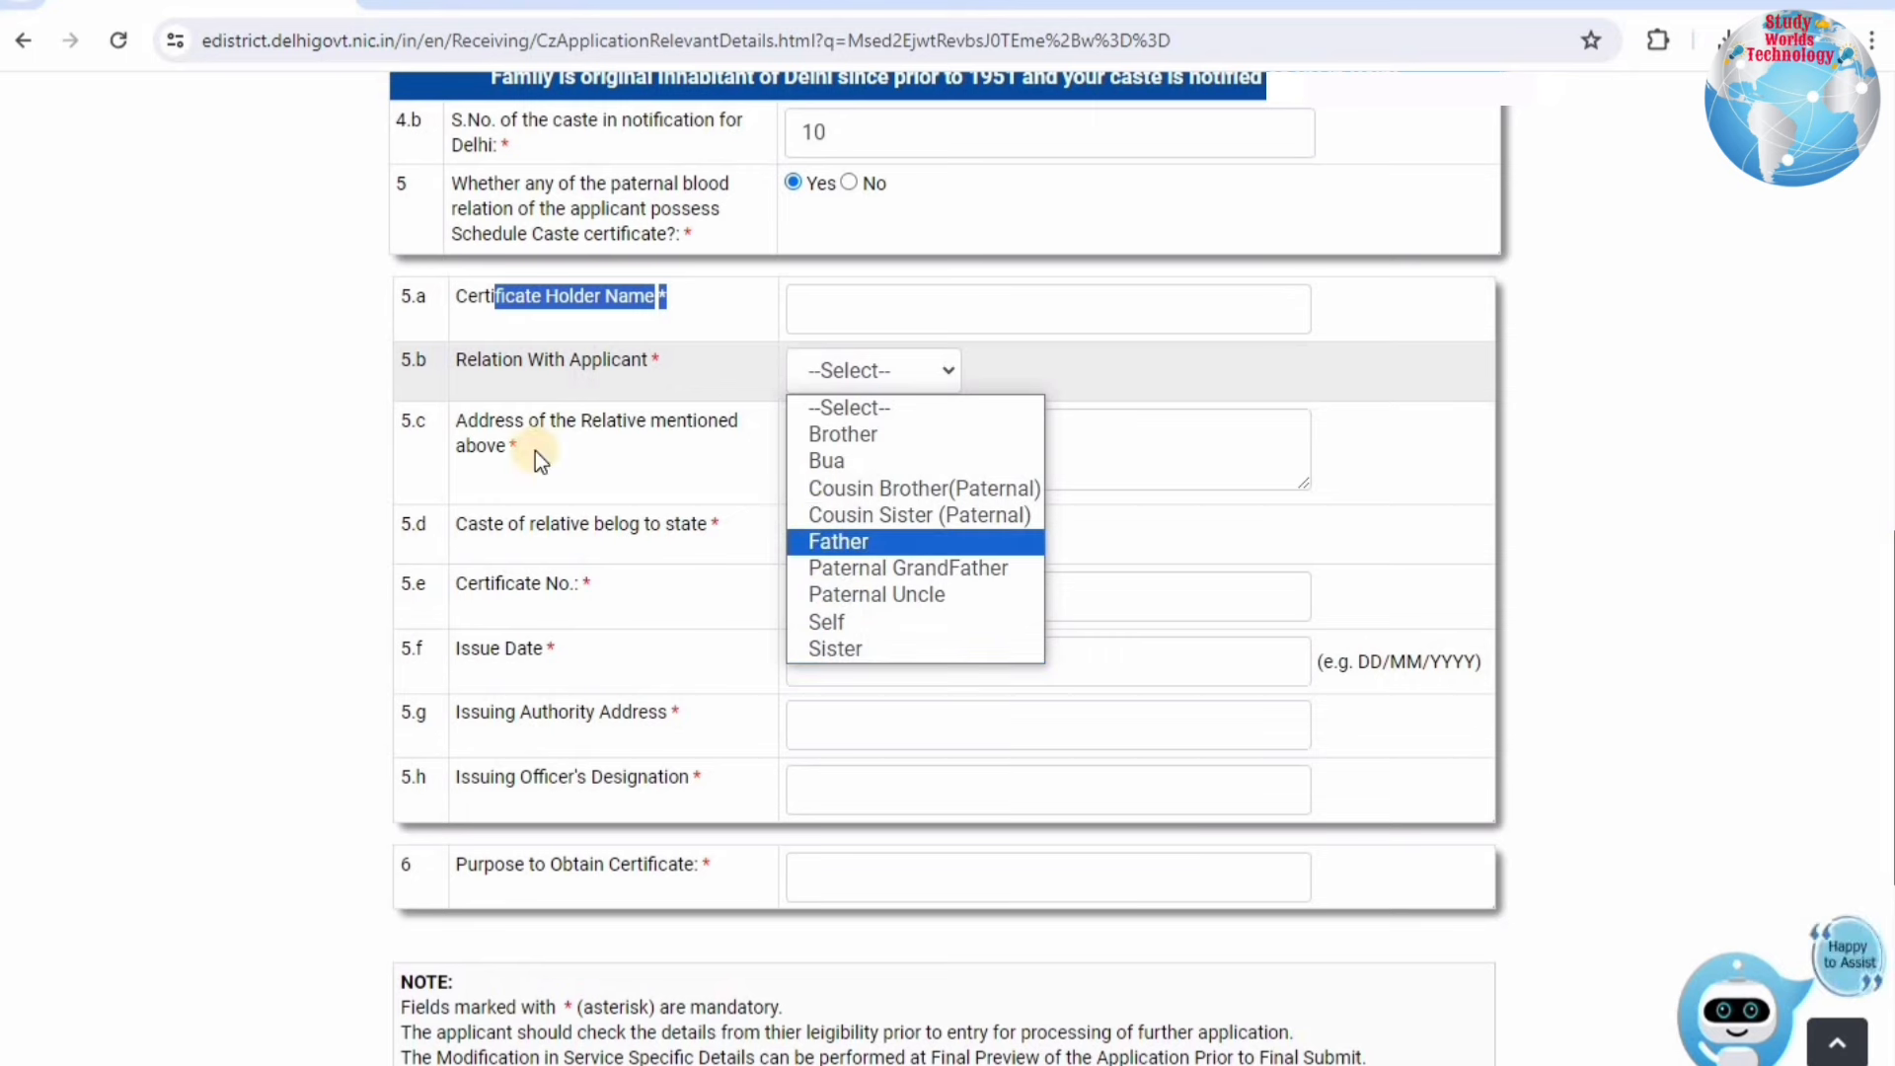
{"action": "left_click", "coordinate": [839, 541]}
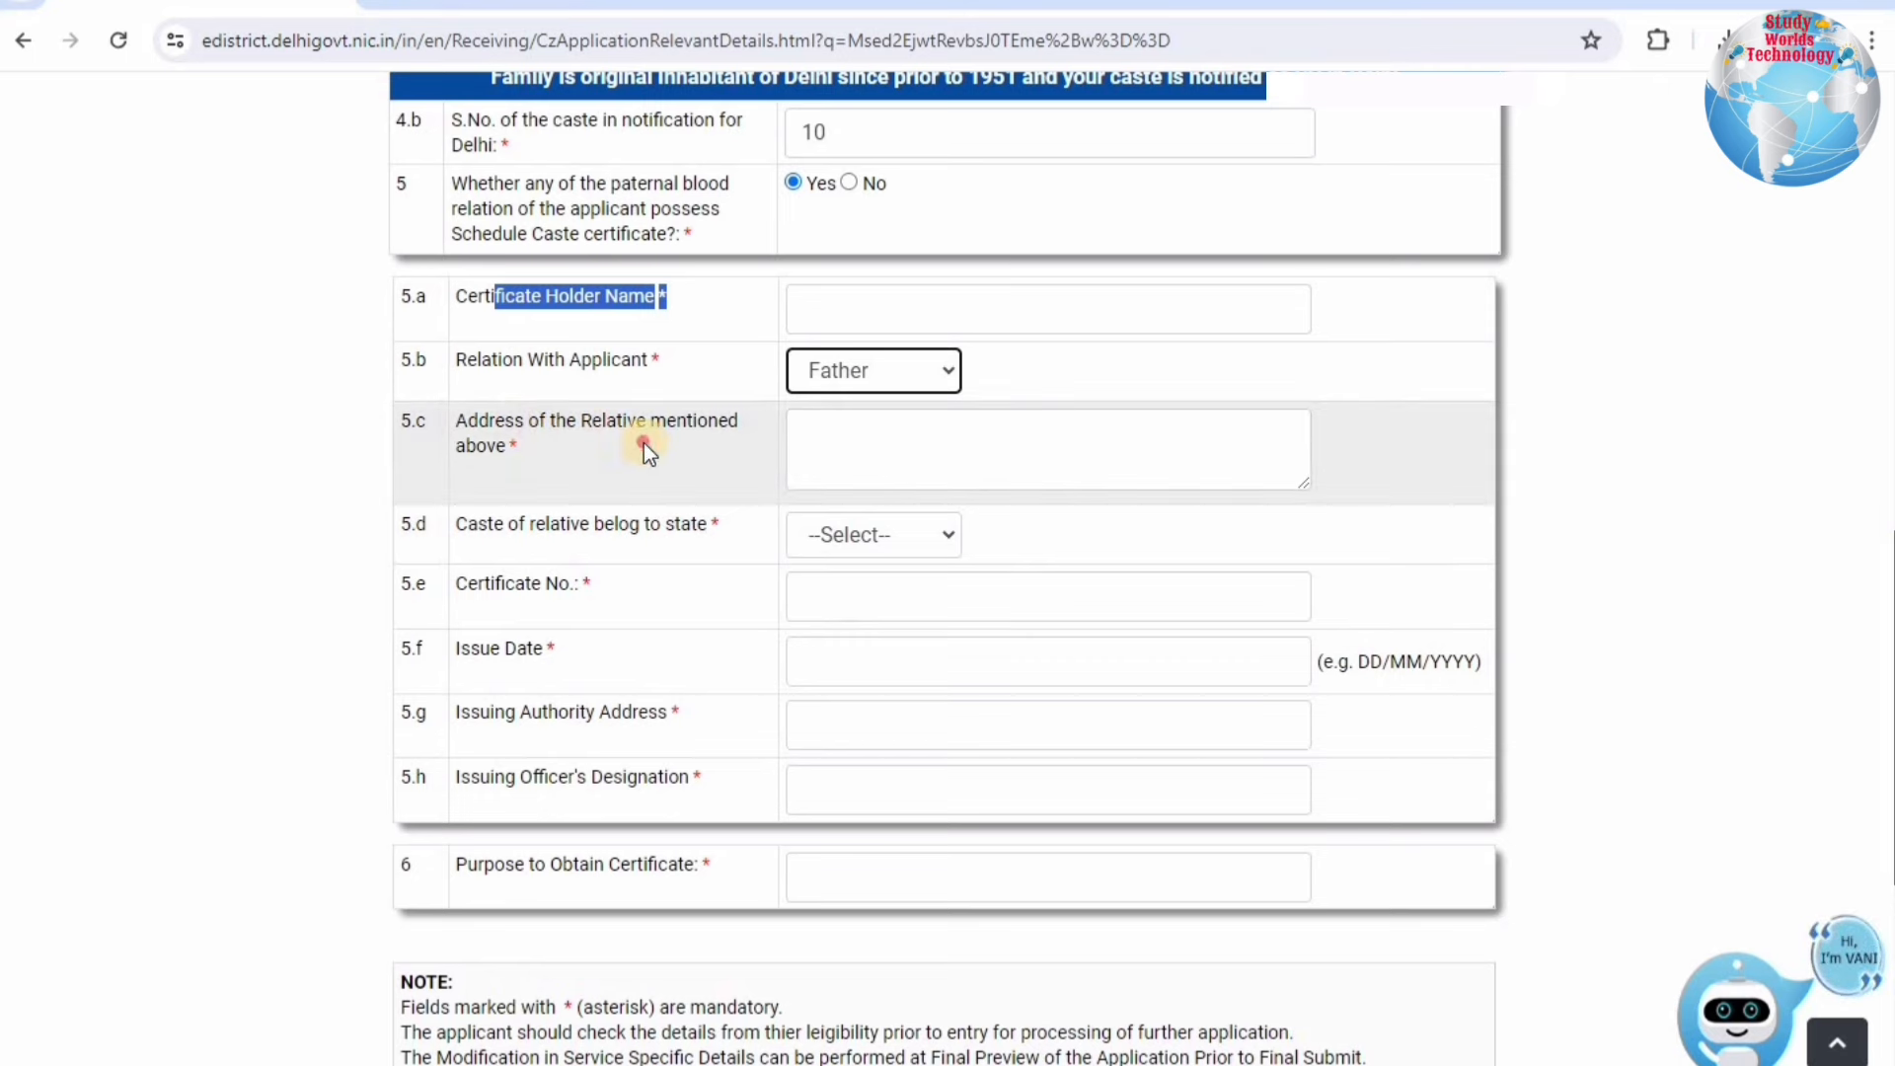
Step: Set the state that the relative's caste belongs to as Delhi in the relative's certificate details
{"action": "left_click_drag", "start_coordinate": [644, 442], "coordinate": [505, 421]}
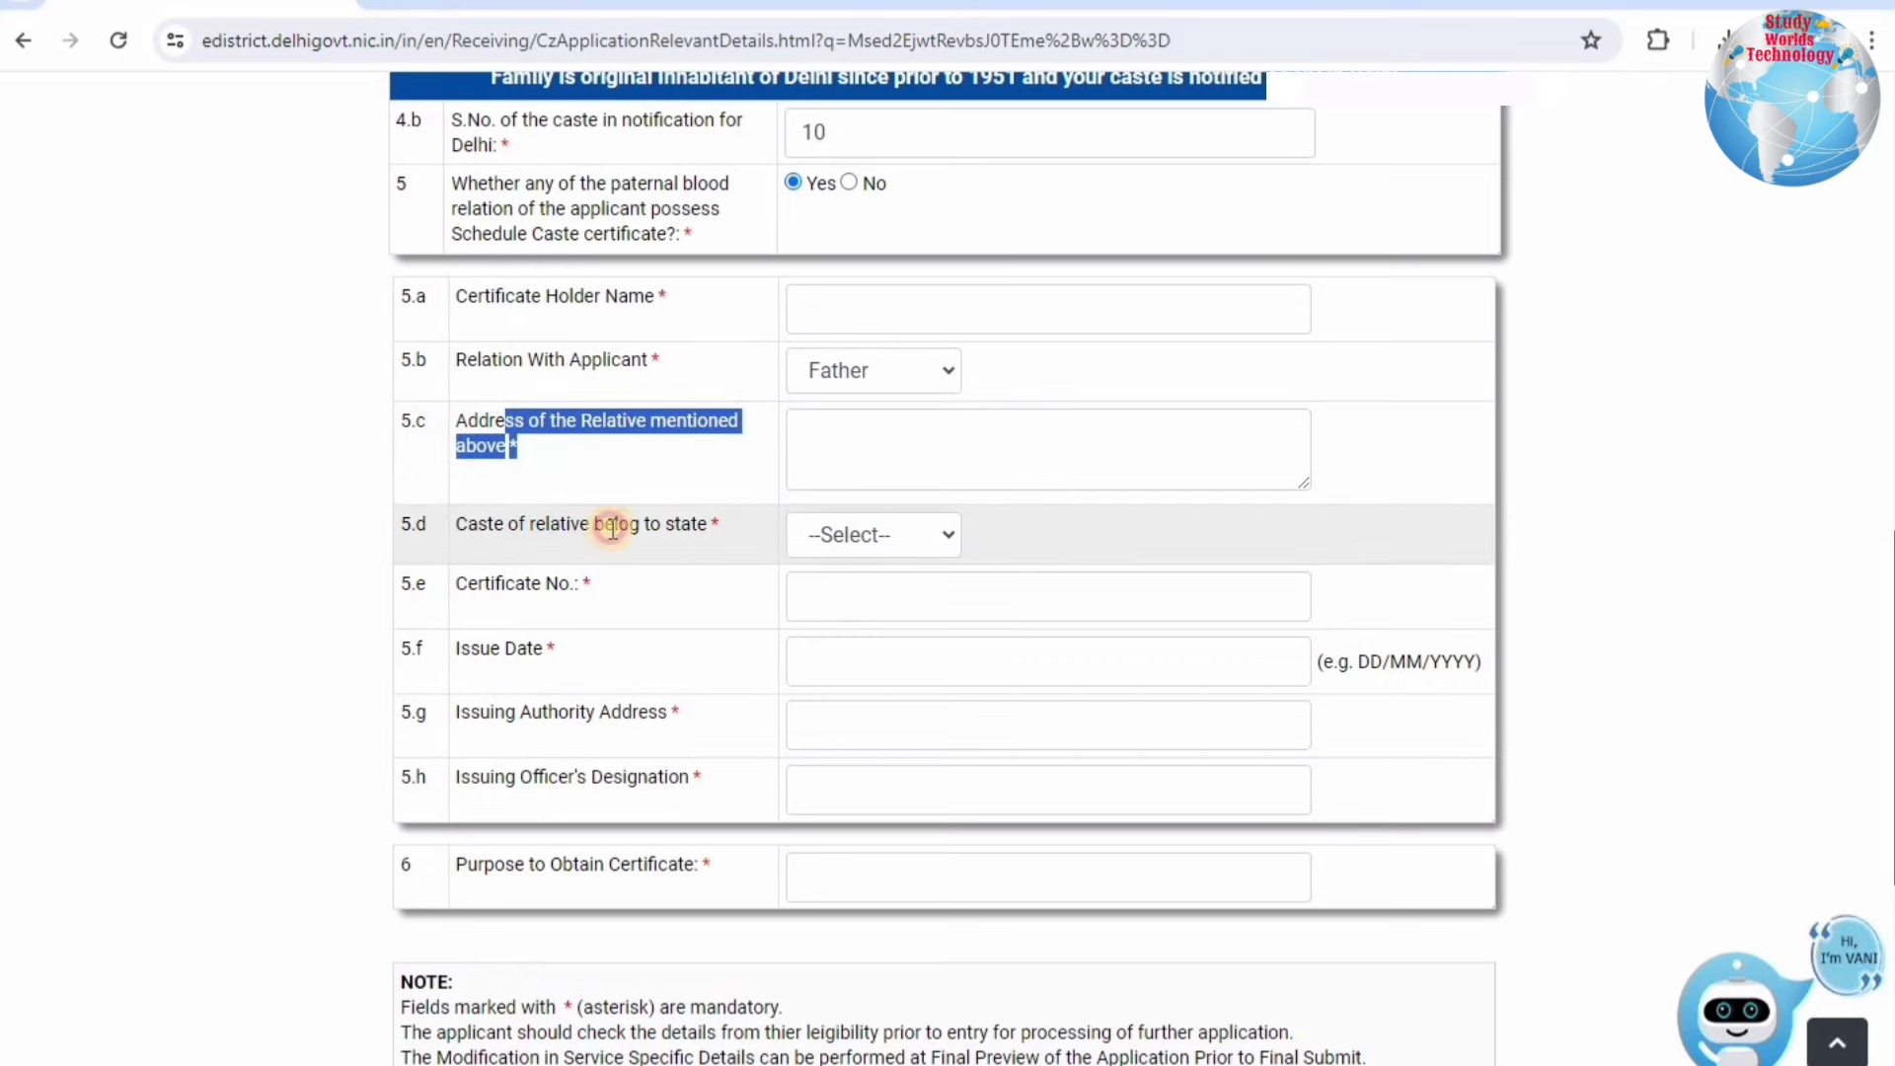
{"action": "left_click_drag", "start_coordinate": [534, 528], "coordinate": [710, 533]}
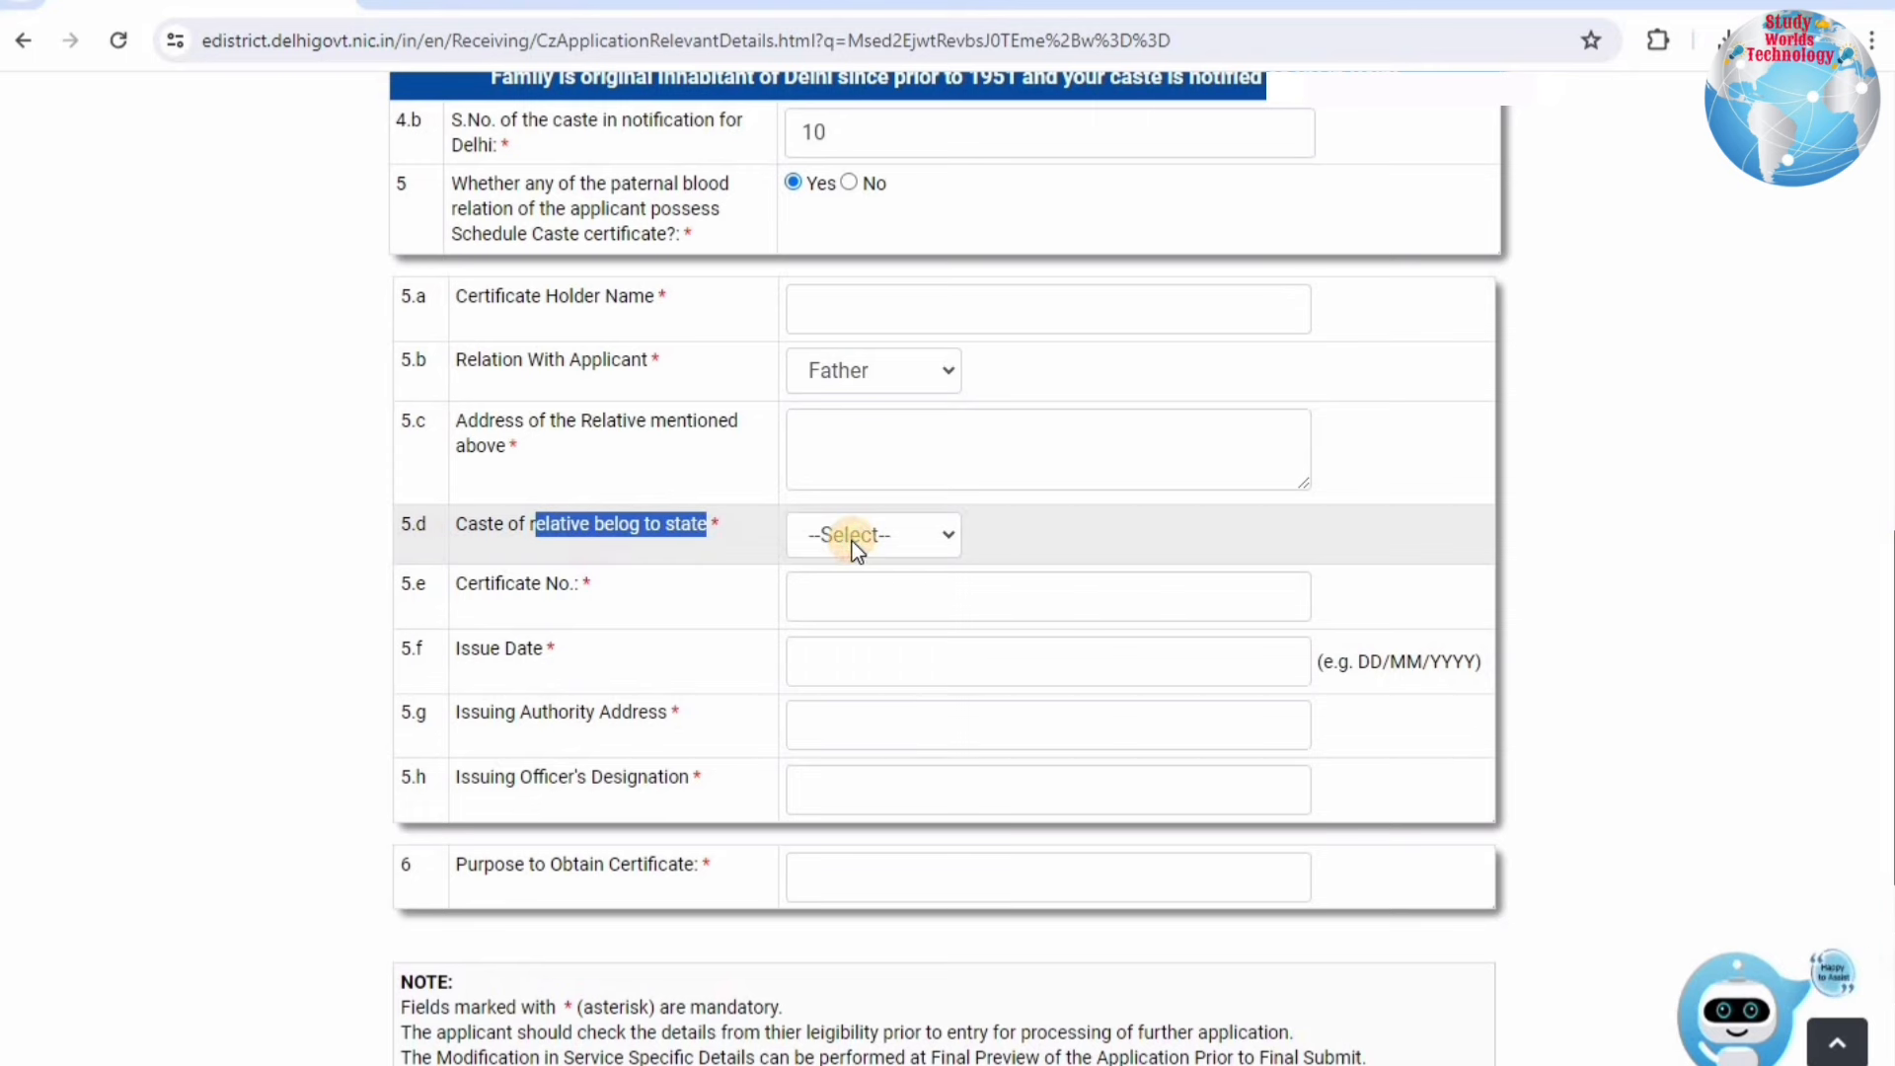
{"action": "left_click", "coordinate": [850, 541]}
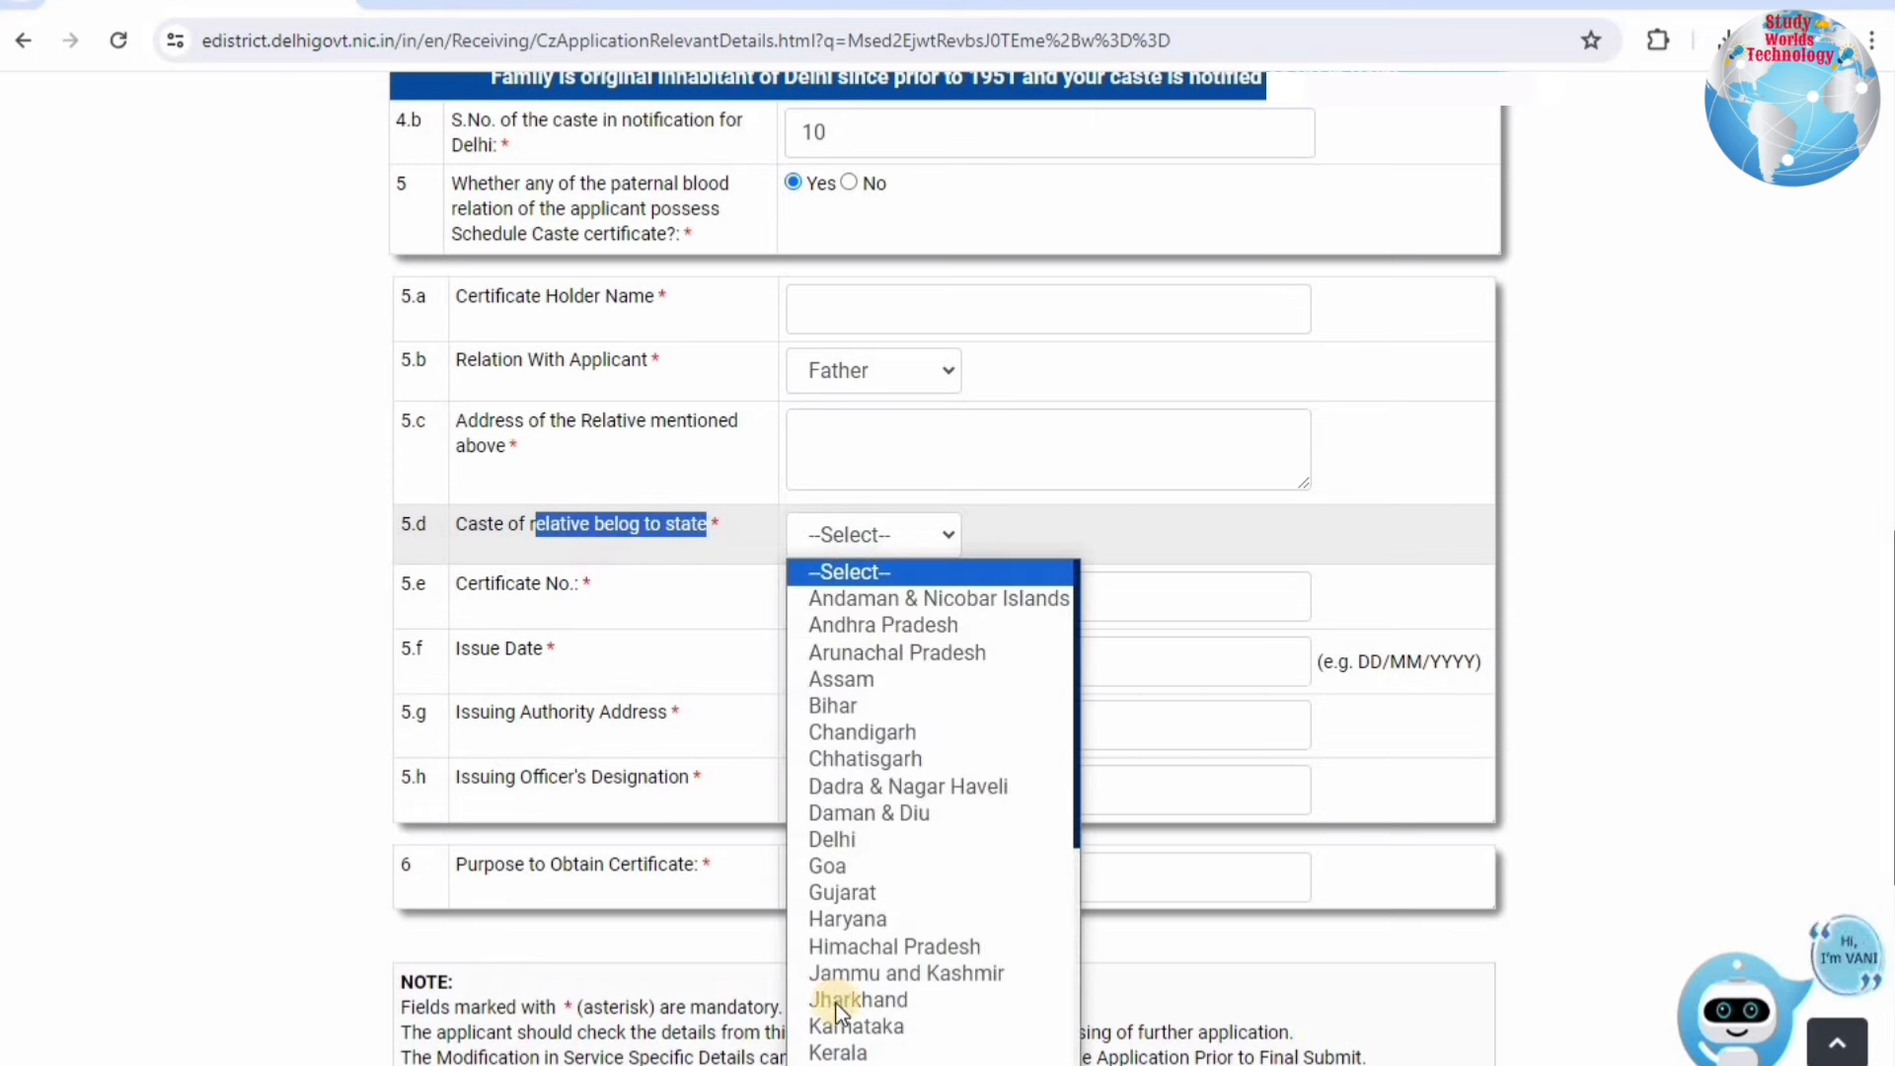
{"action": "key", "text": "Down"}
{"action": "key", "text": "Down"}
{"action": "key", "text": "Down"}
{"action": "key", "text": "Down"}
{"action": "key", "text": "Down"}
{"action": "key", "text": "Down"}
{"action": "key", "text": "Down"}
{"action": "key", "text": "Down"}
{"action": "key", "text": "Down"}
{"action": "key", "text": "Down"}
{"action": "key", "text": "Down"}
{"action": "key", "text": "Down"}
{"action": "key", "text": "Down"}
{"action": "key", "text": "Down"}
{"action": "key", "text": "Down"}
{"action": "key", "text": "Down"}
{"action": "key", "text": "Up"}
{"action": "key", "text": "Up"}
{"action": "key", "text": "Up"}
{"action": "key", "text": "Up"}
{"action": "key", "text": "Up"}
{"action": "key", "text": "Up"}
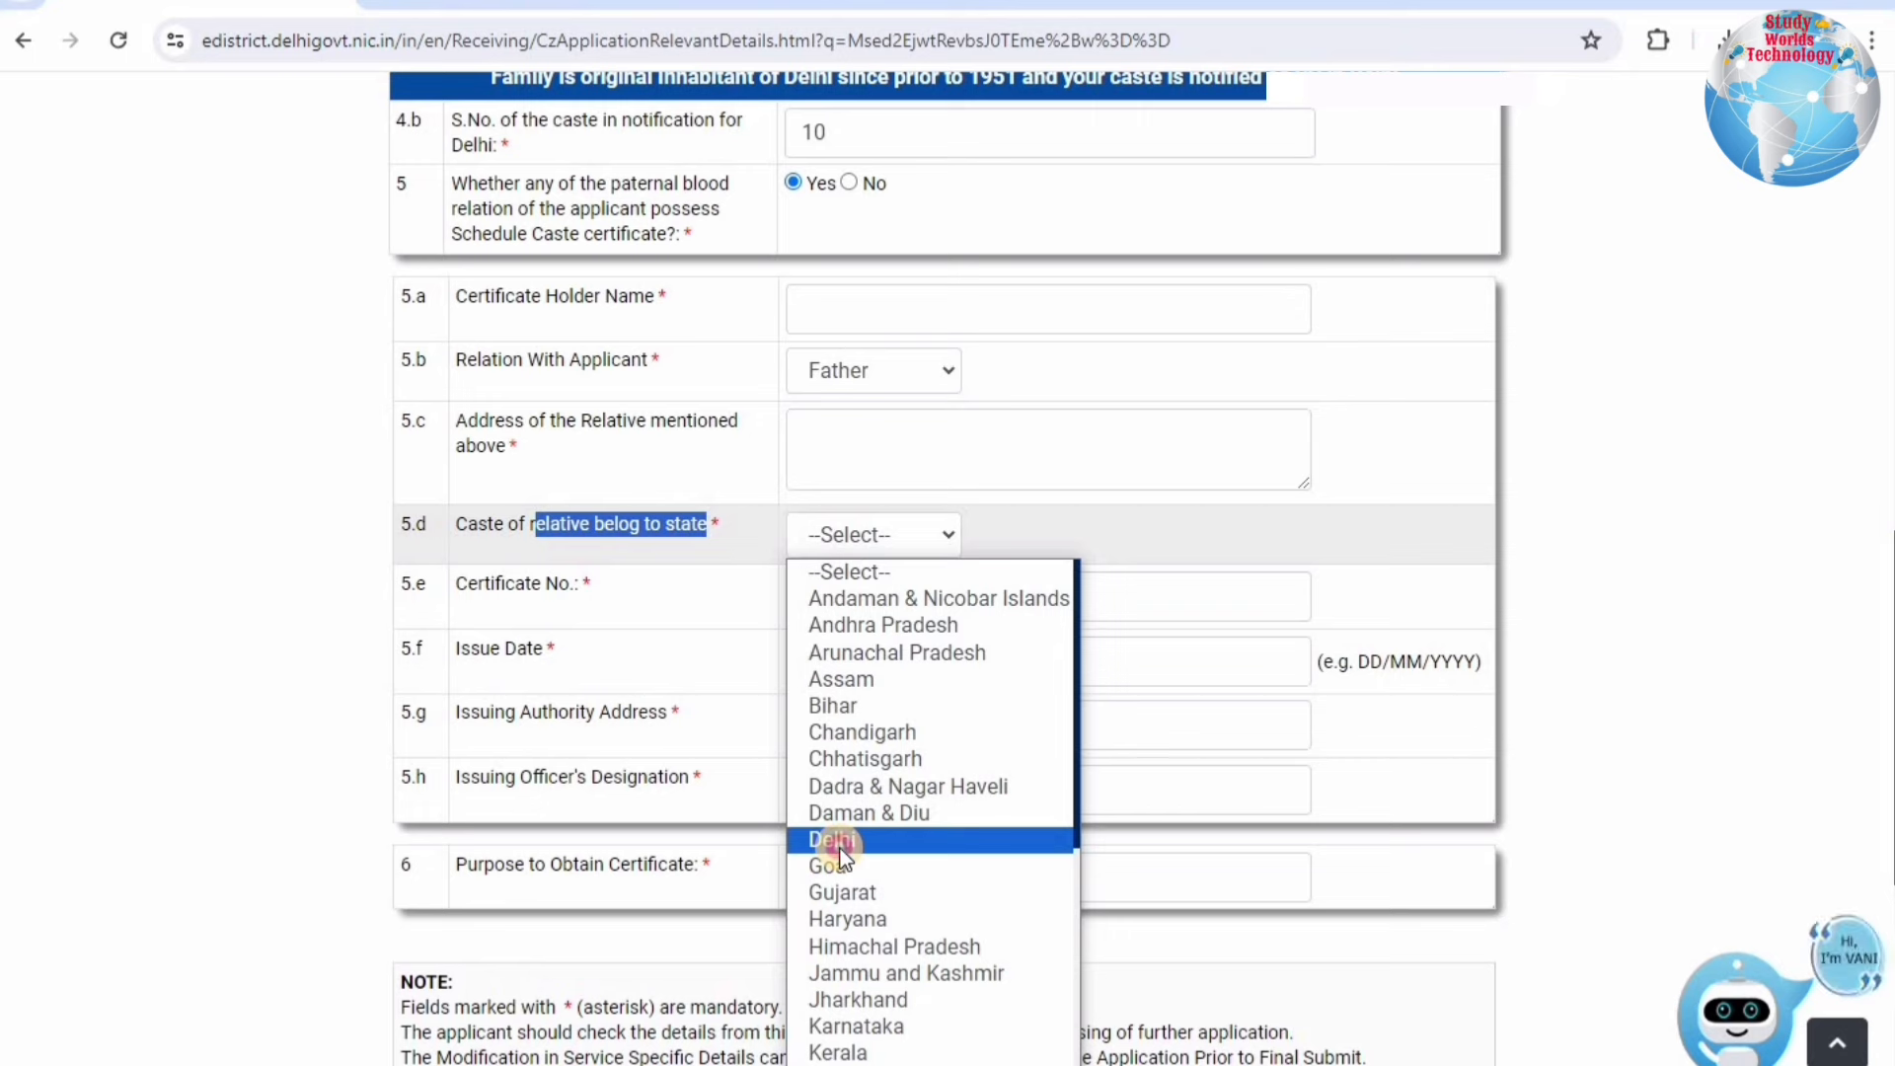
{"action": "left_click", "coordinate": [840, 846]}
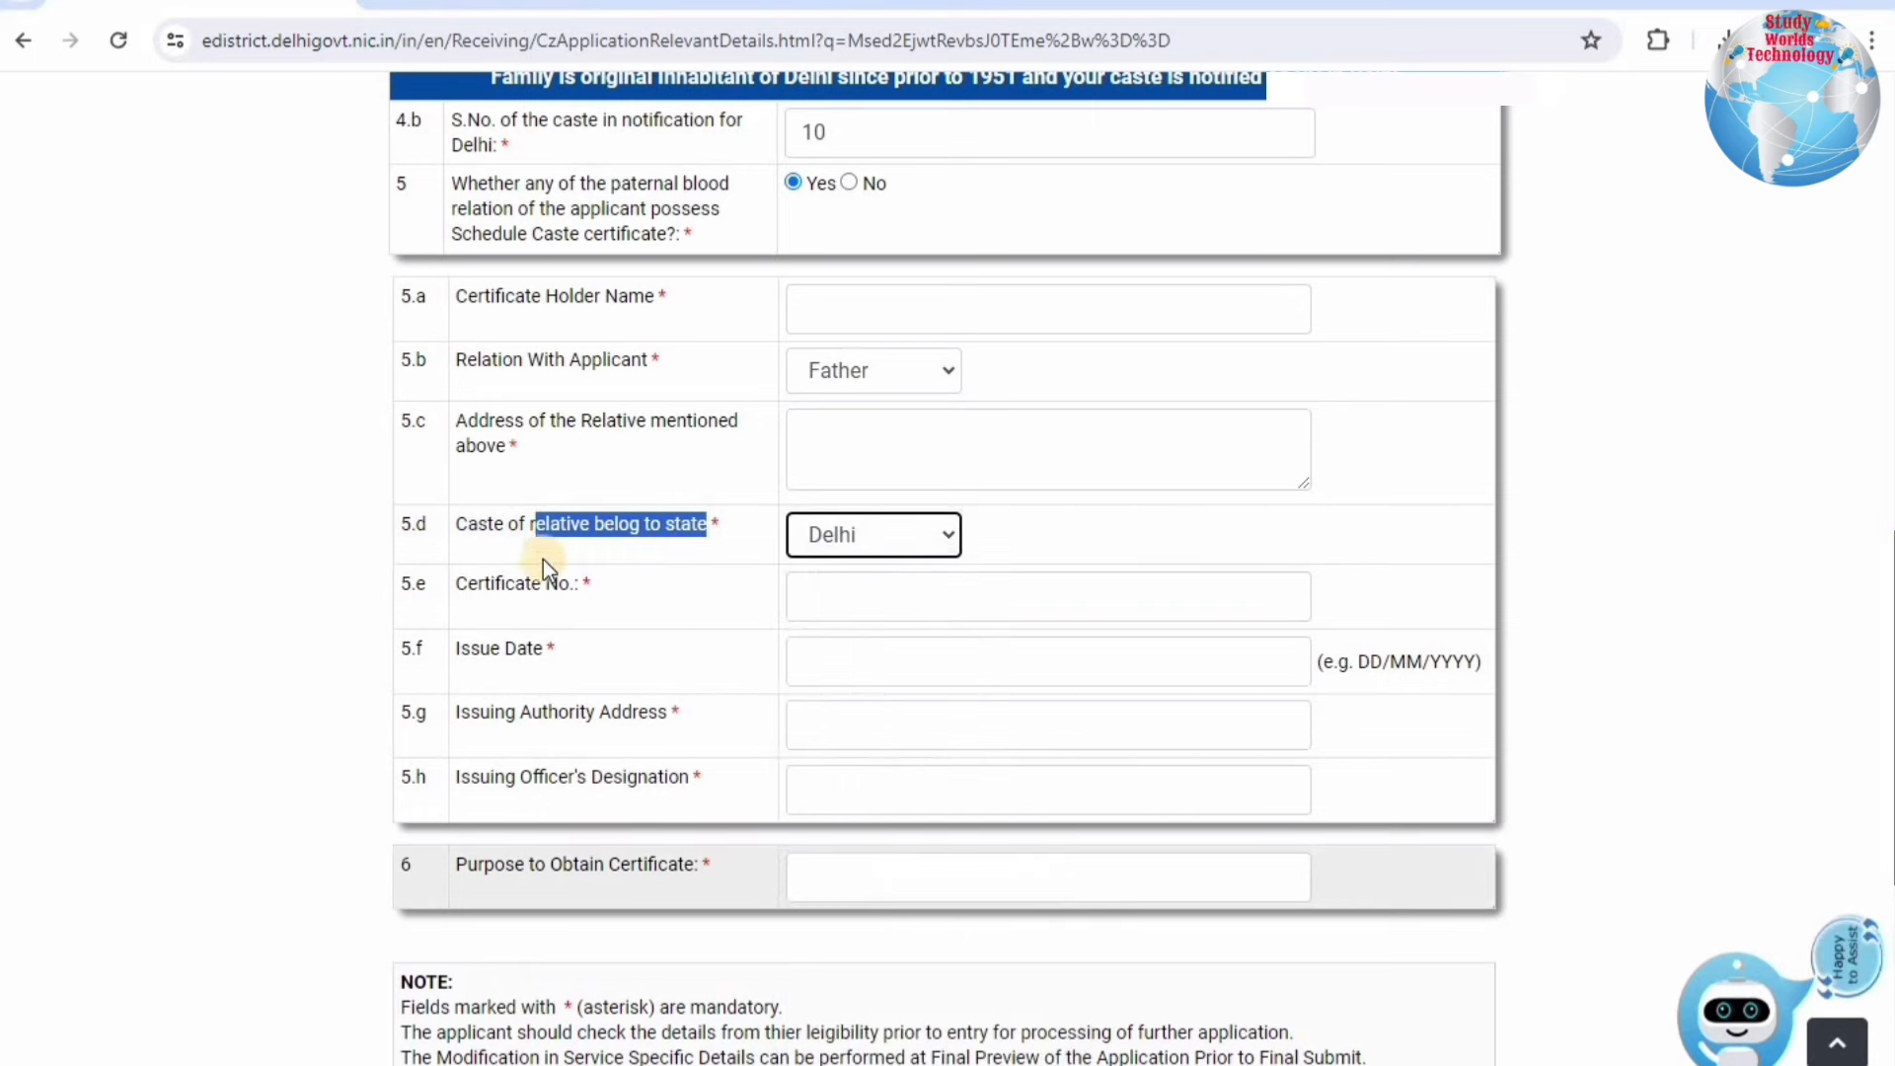
Step: Review the remaining certificate number, issue date, issuing authority address, officer's designation and purpose fields
{"action": "left_click_drag", "start_coordinate": [514, 583], "coordinate": [914, 596]}
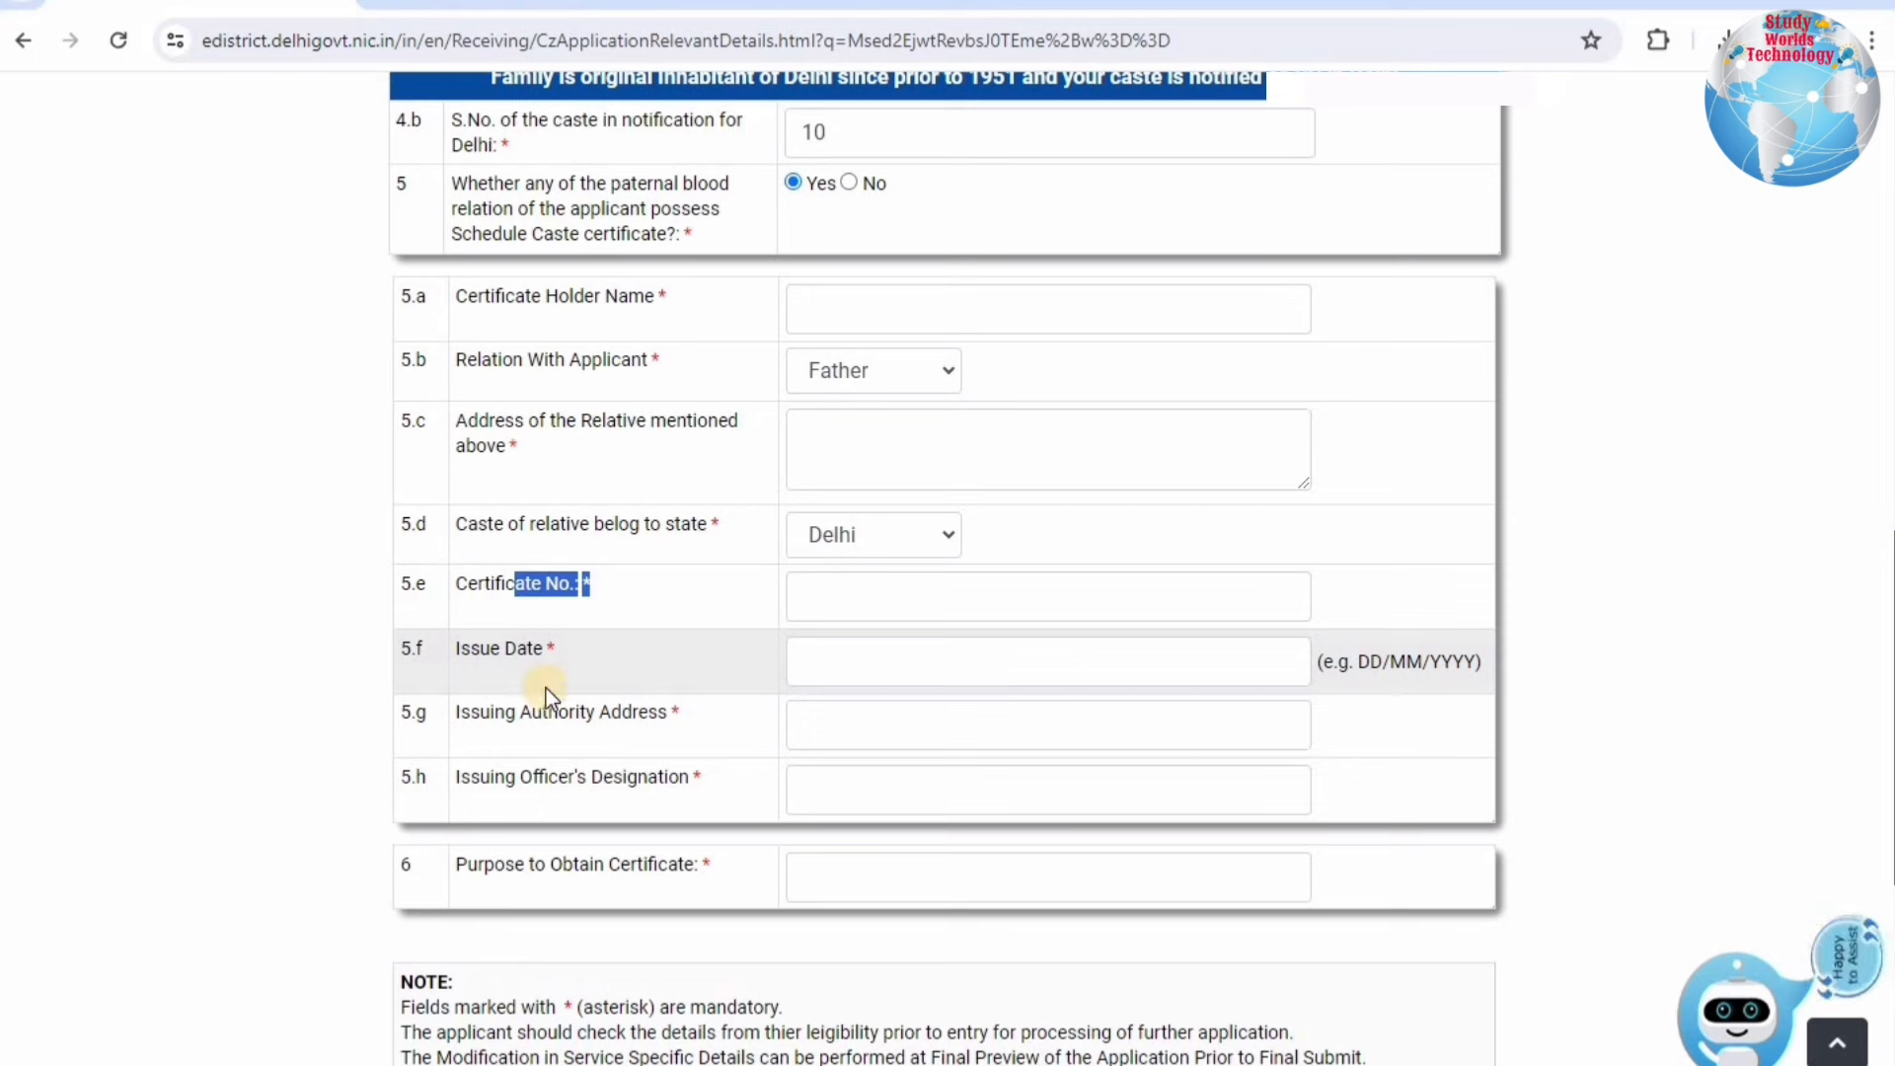
{"action": "left_click_drag", "start_coordinate": [479, 712], "coordinate": [842, 736]}
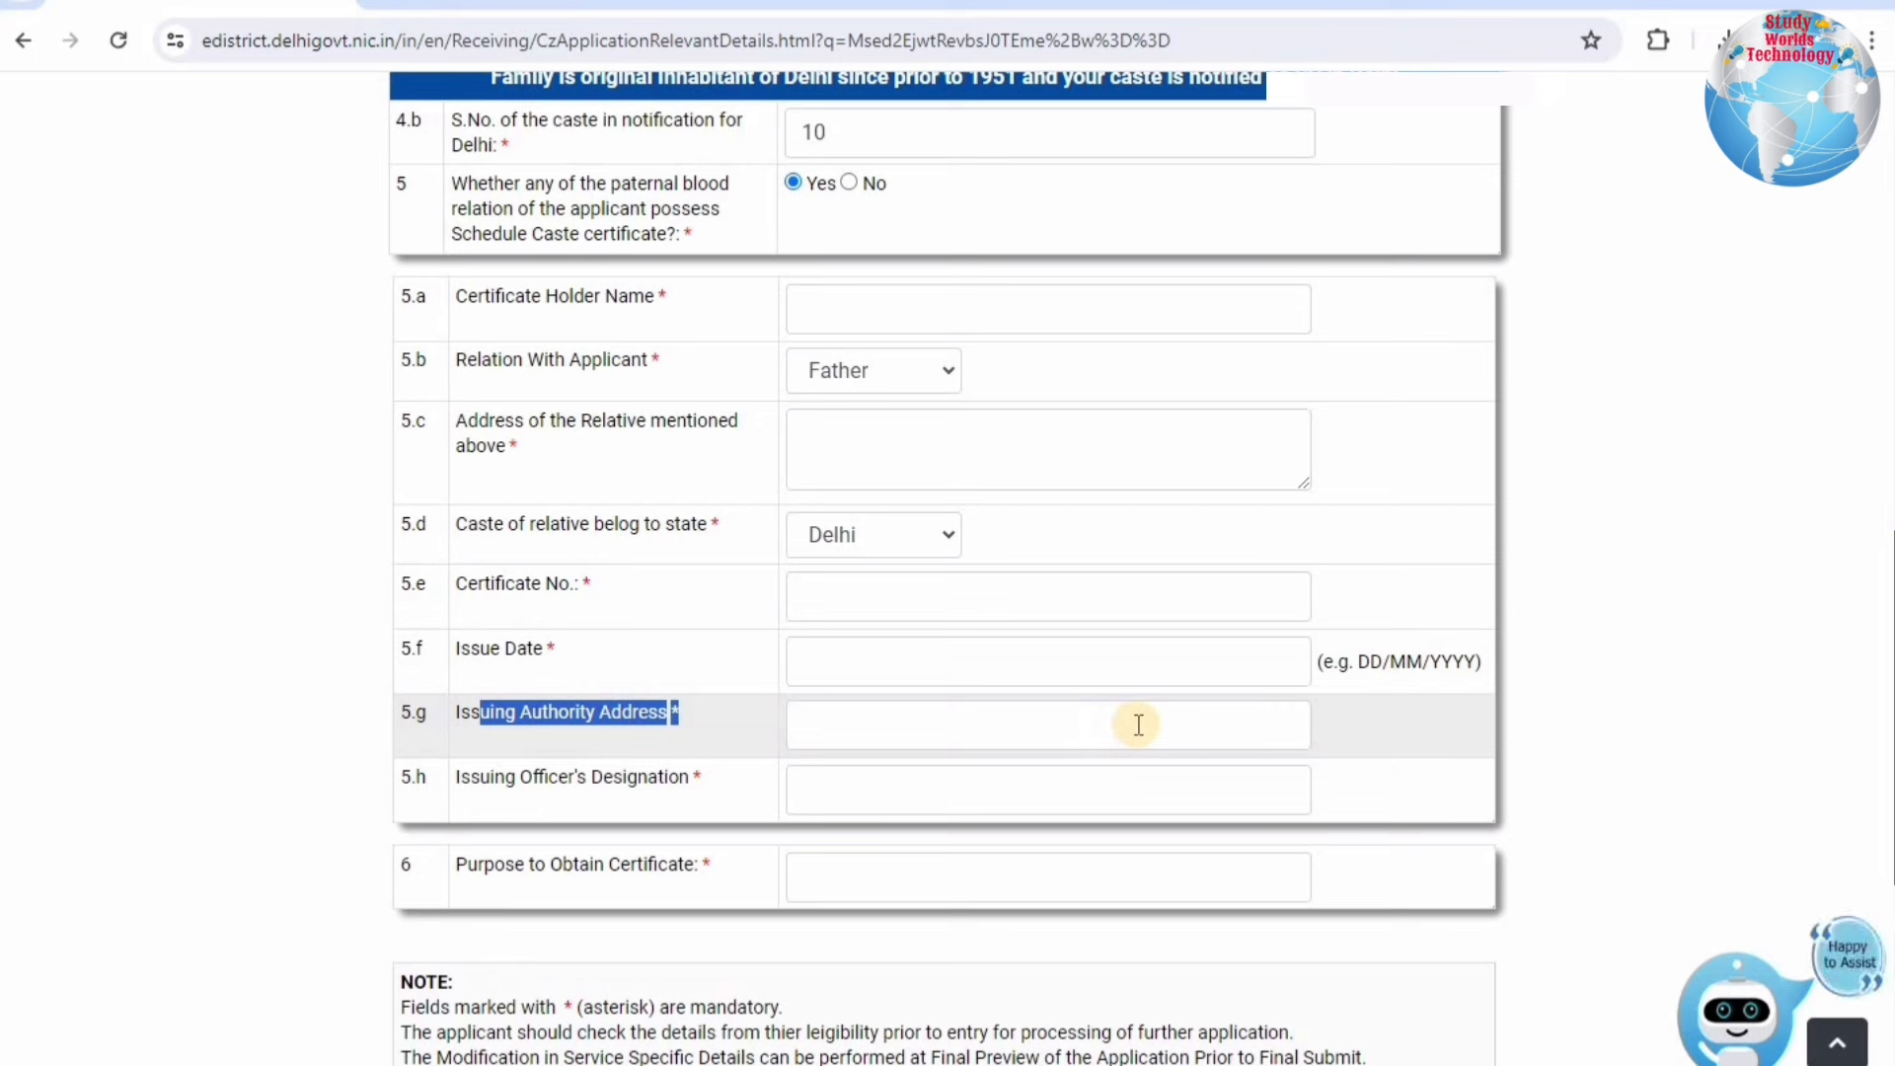
{"action": "left_click_drag", "start_coordinate": [457, 778], "coordinate": [728, 783]}
{"action": "left_click_drag", "start_coordinate": [484, 865], "coordinate": [873, 877]}
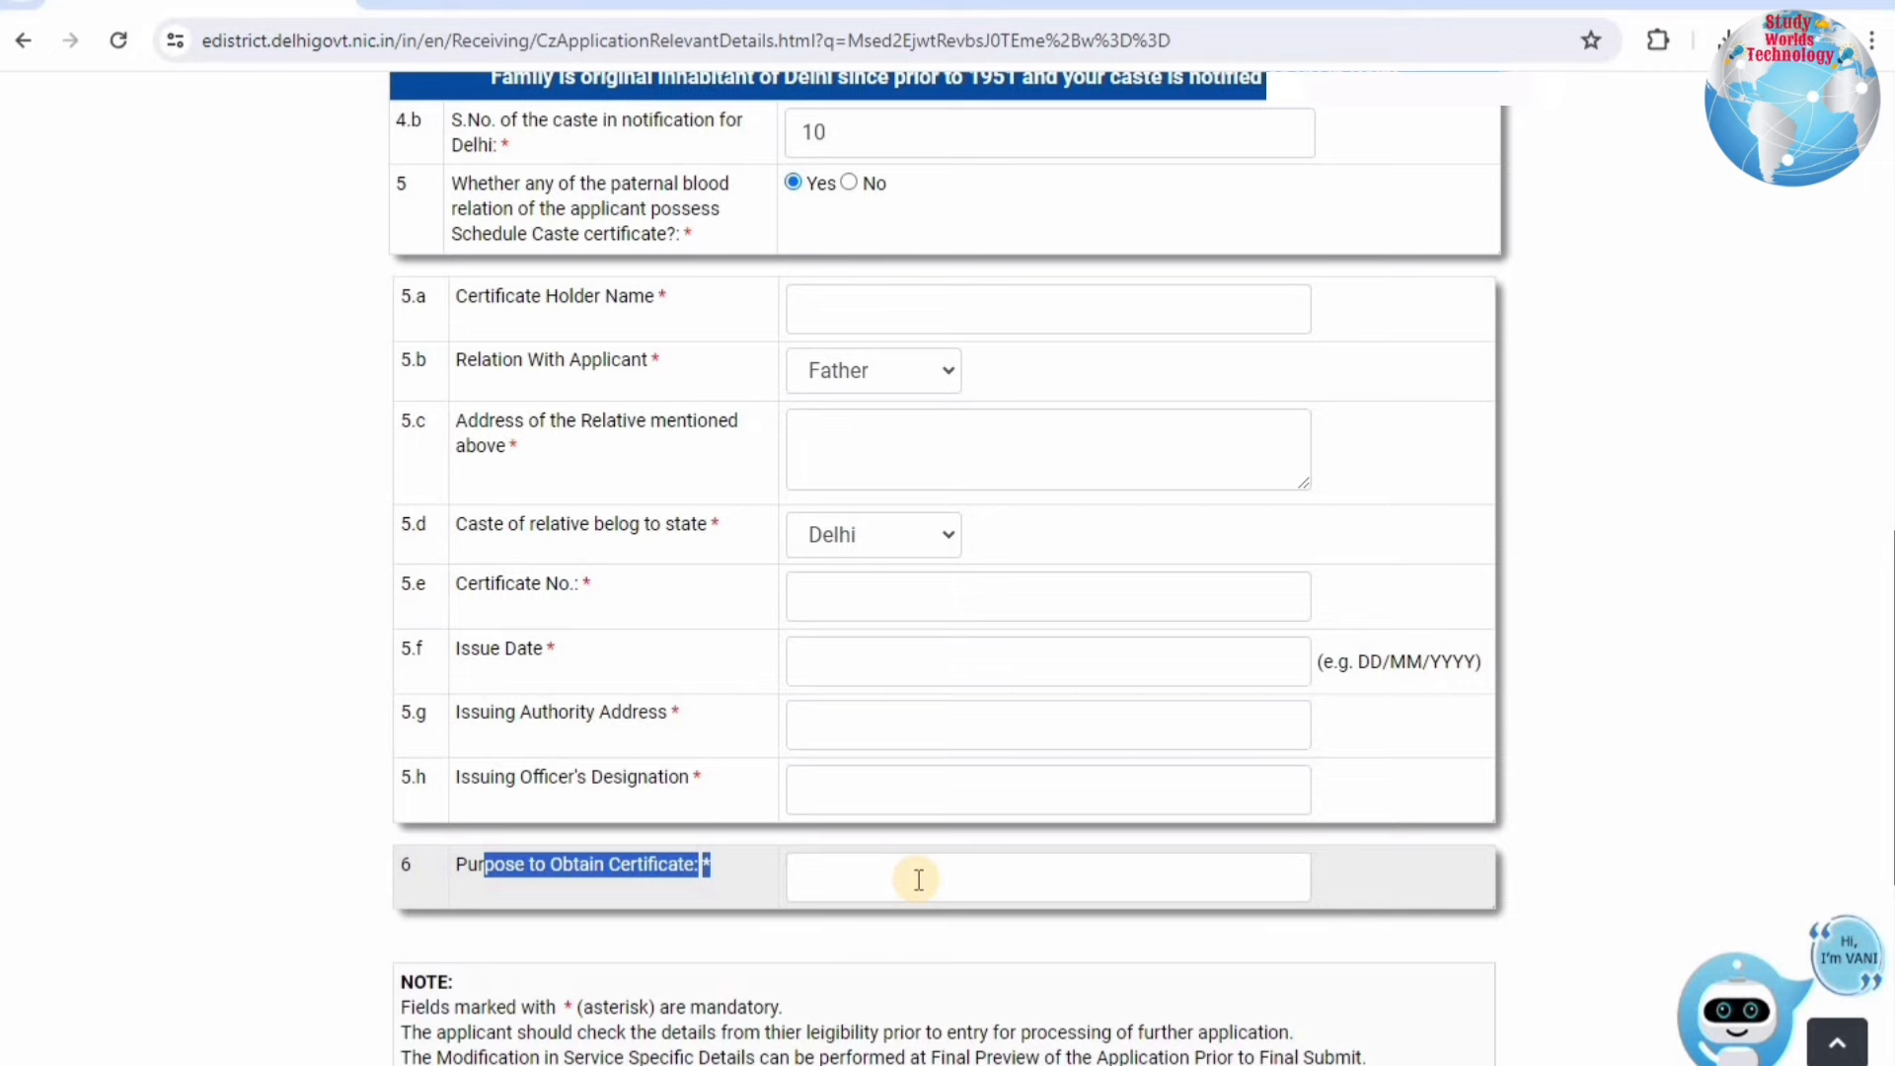
{"action": "scroll", "coordinate": [723, 694], "scroll_direction": "up", "scroll_amount": 2}
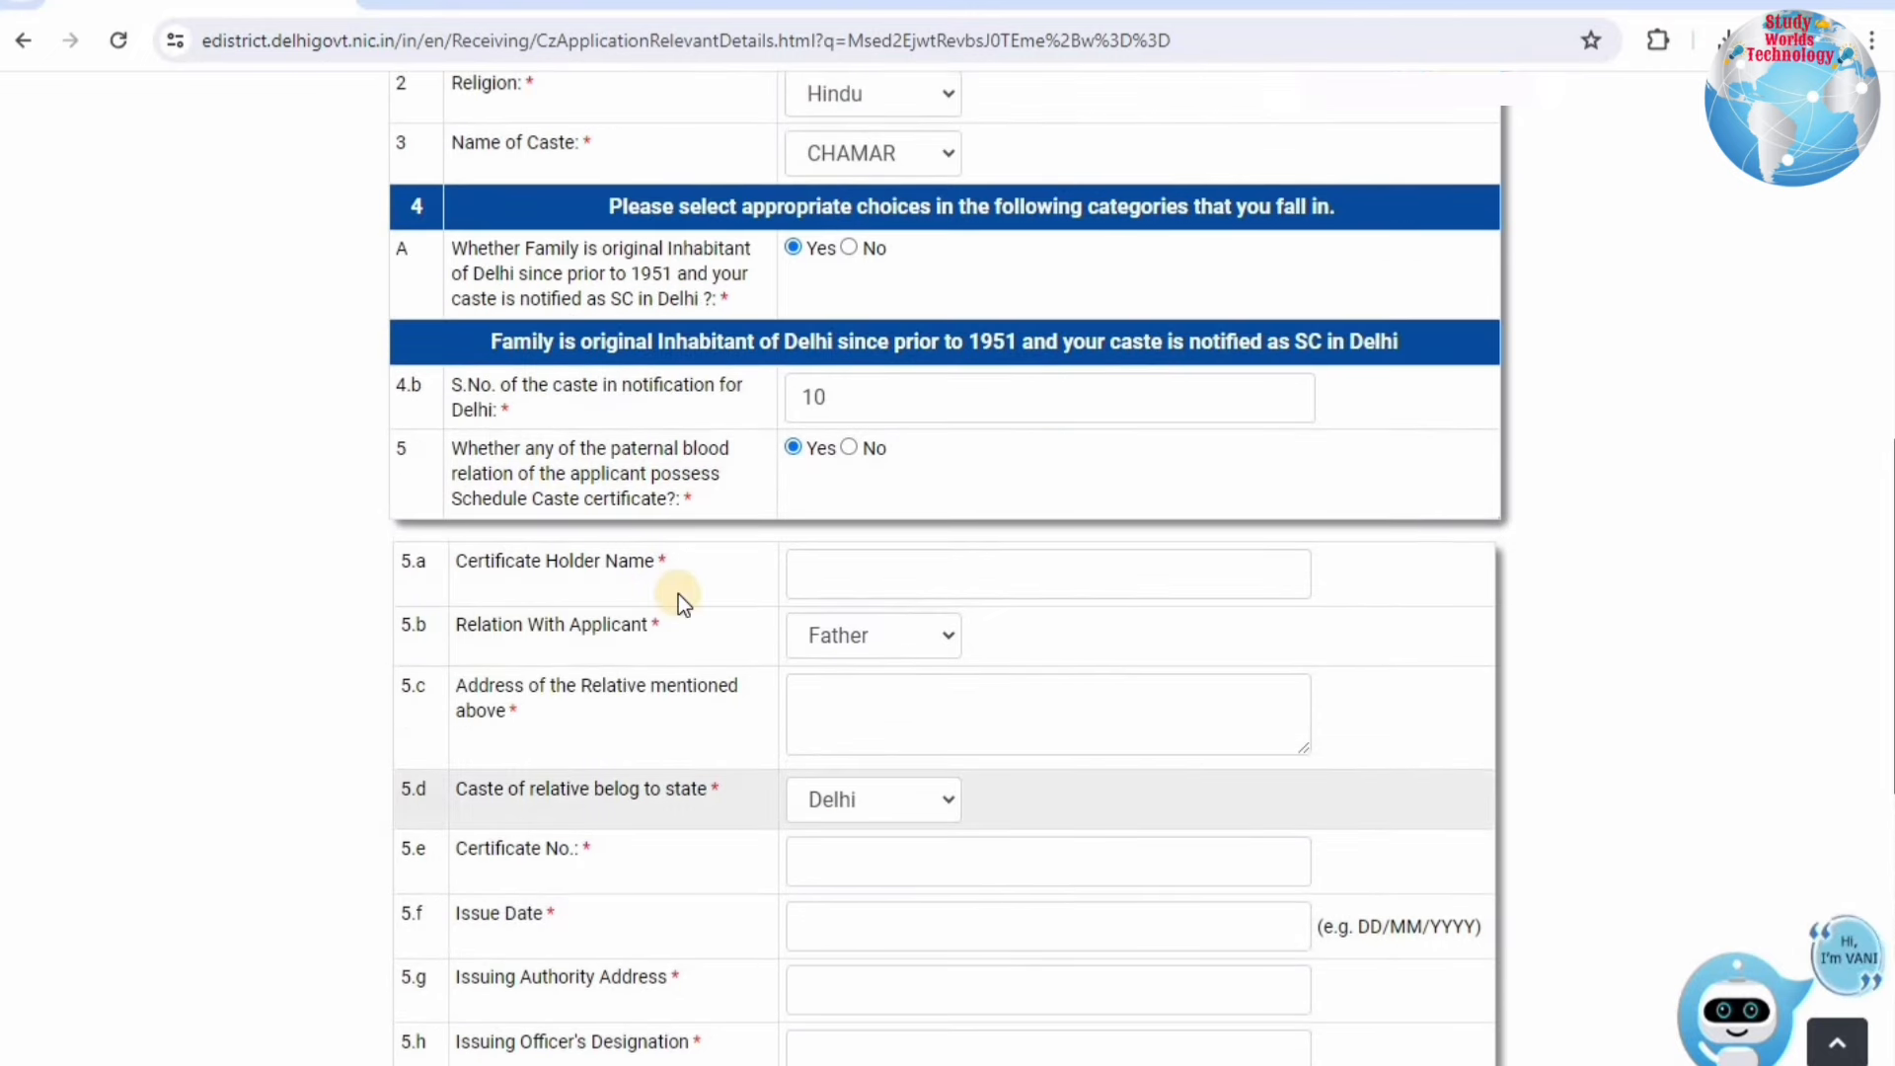
Step: Change the answer on a paternal blood relation possessing a Schedule Caste certificate to No and reread the original inhabitant question
{"action": "left_click", "coordinate": [851, 449]}
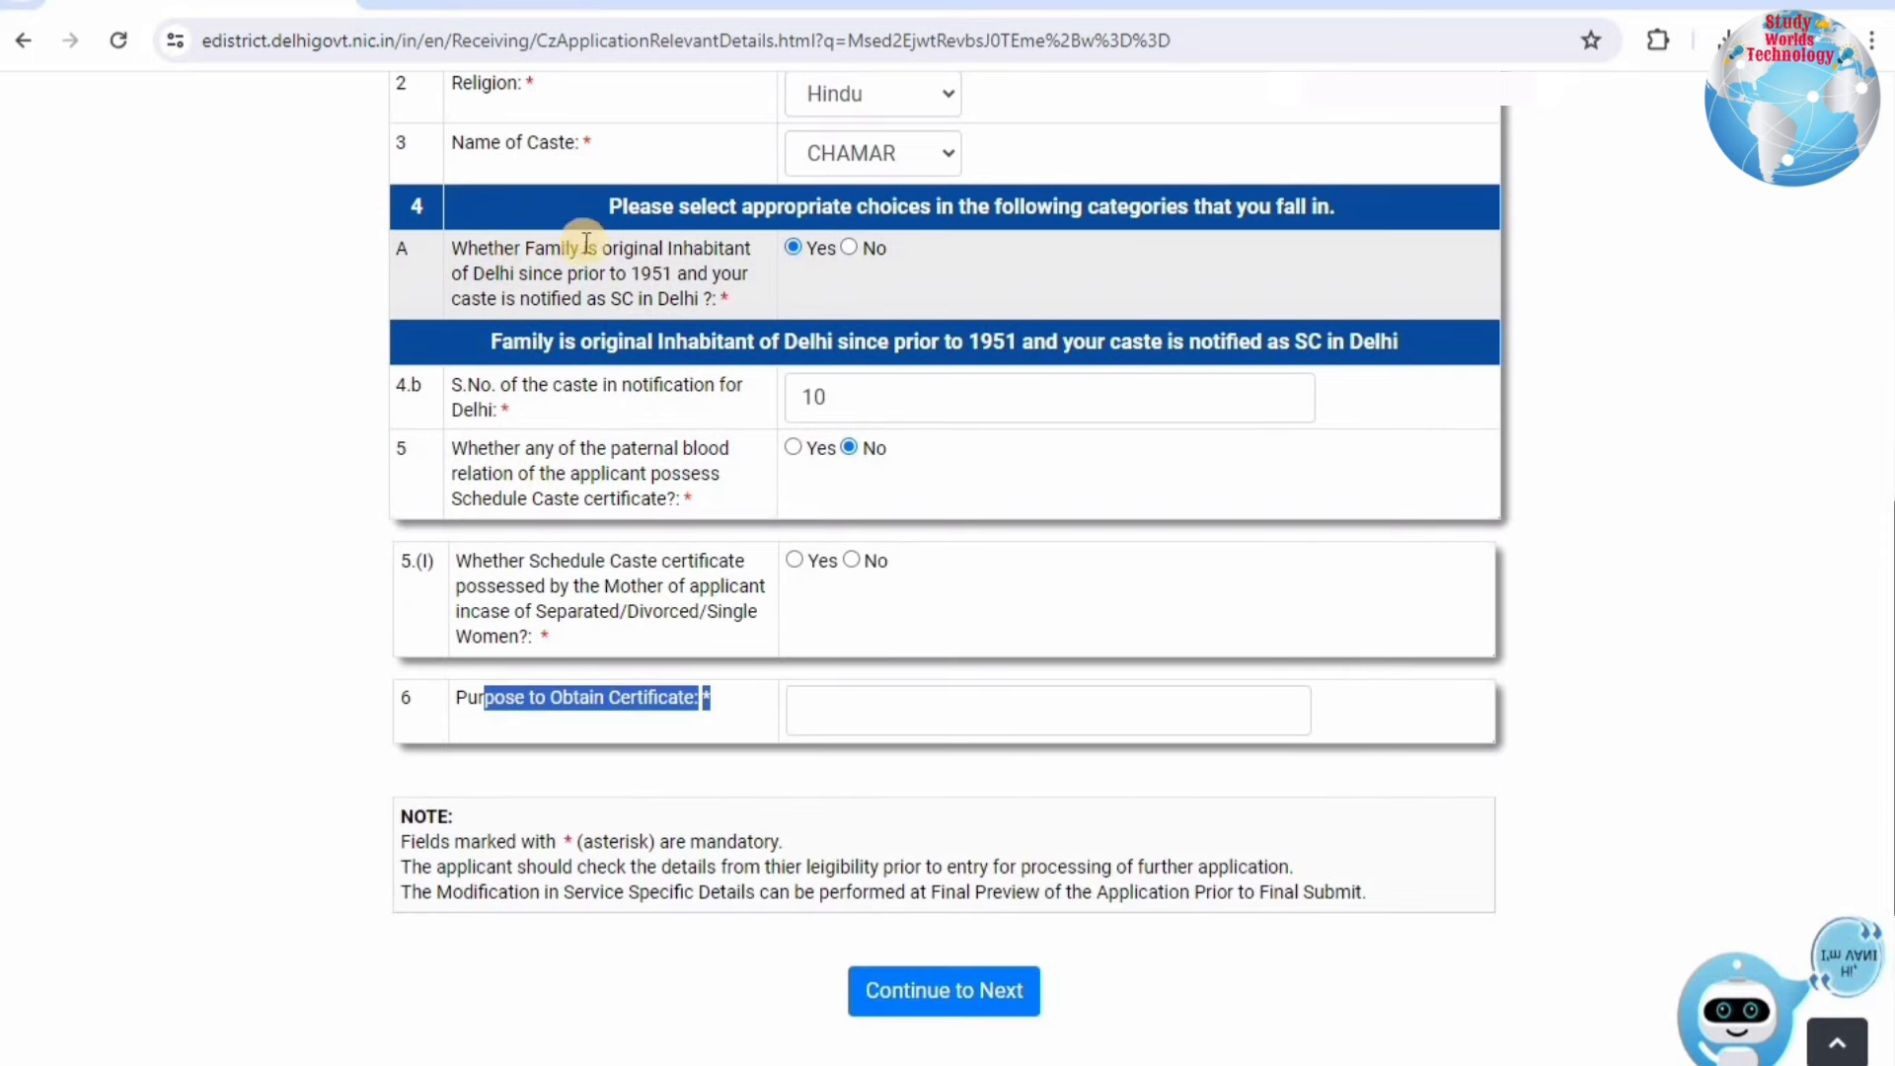
{"action": "left_click_drag", "start_coordinate": [612, 248], "coordinate": [697, 299]}
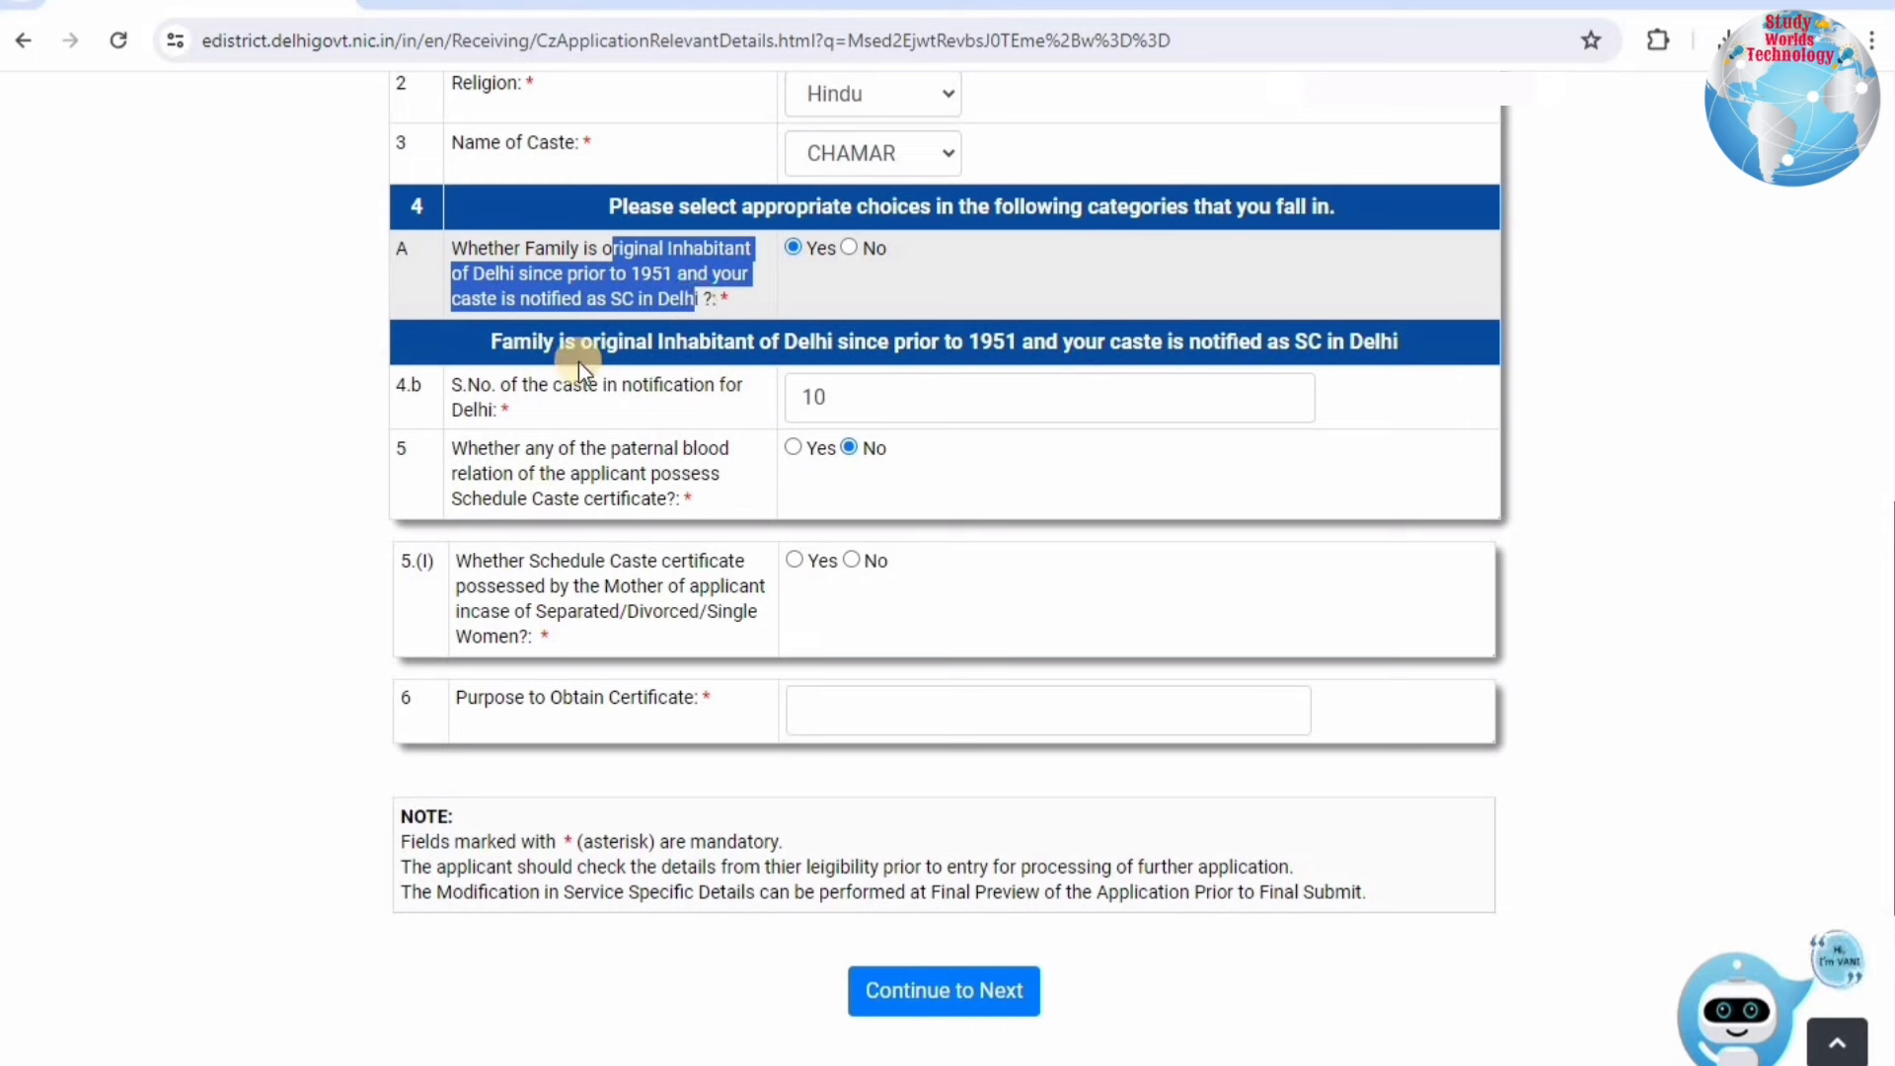
{"action": "left_click", "coordinate": [538, 474]}
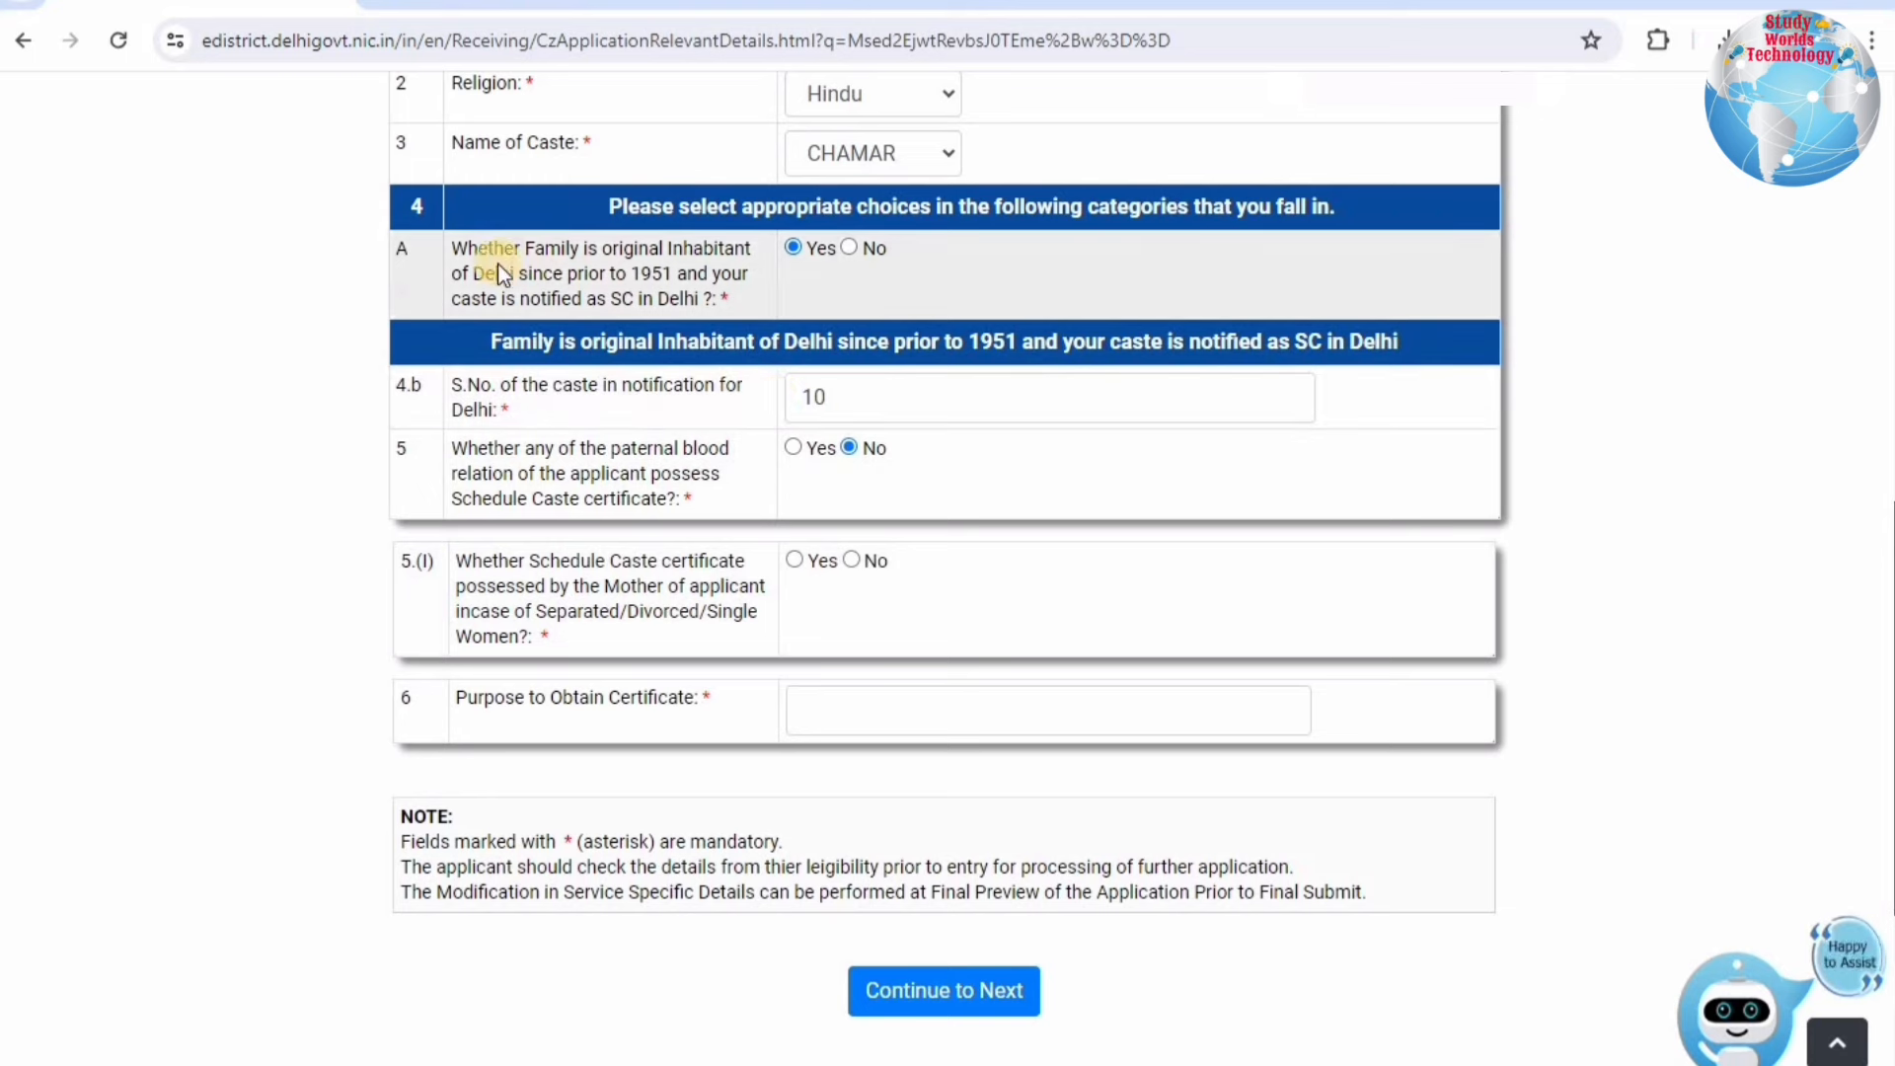
{"action": "left_click_drag", "start_coordinate": [493, 267], "coordinate": [694, 297]}
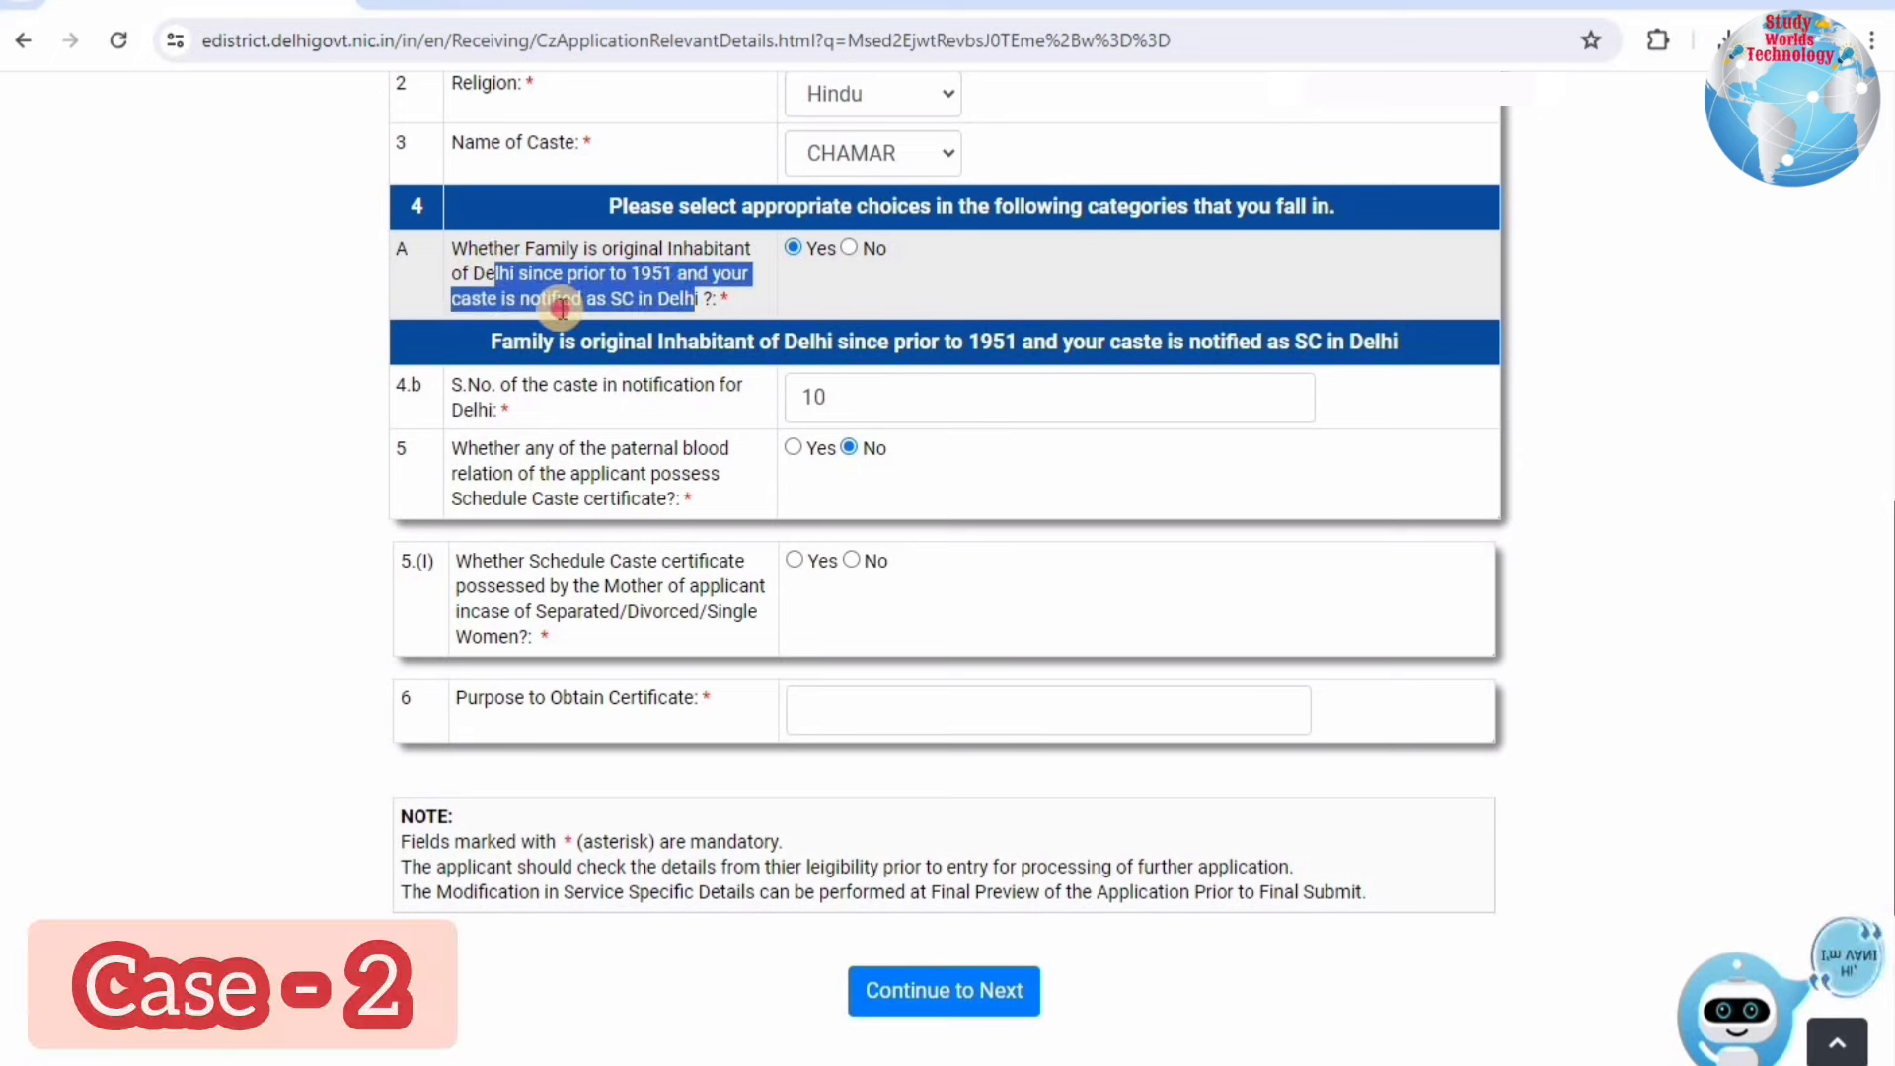
Step: Answer No to the family being an original inhabitant of Delhi since prior to 1951
{"action": "left_click", "coordinate": [885, 247]}
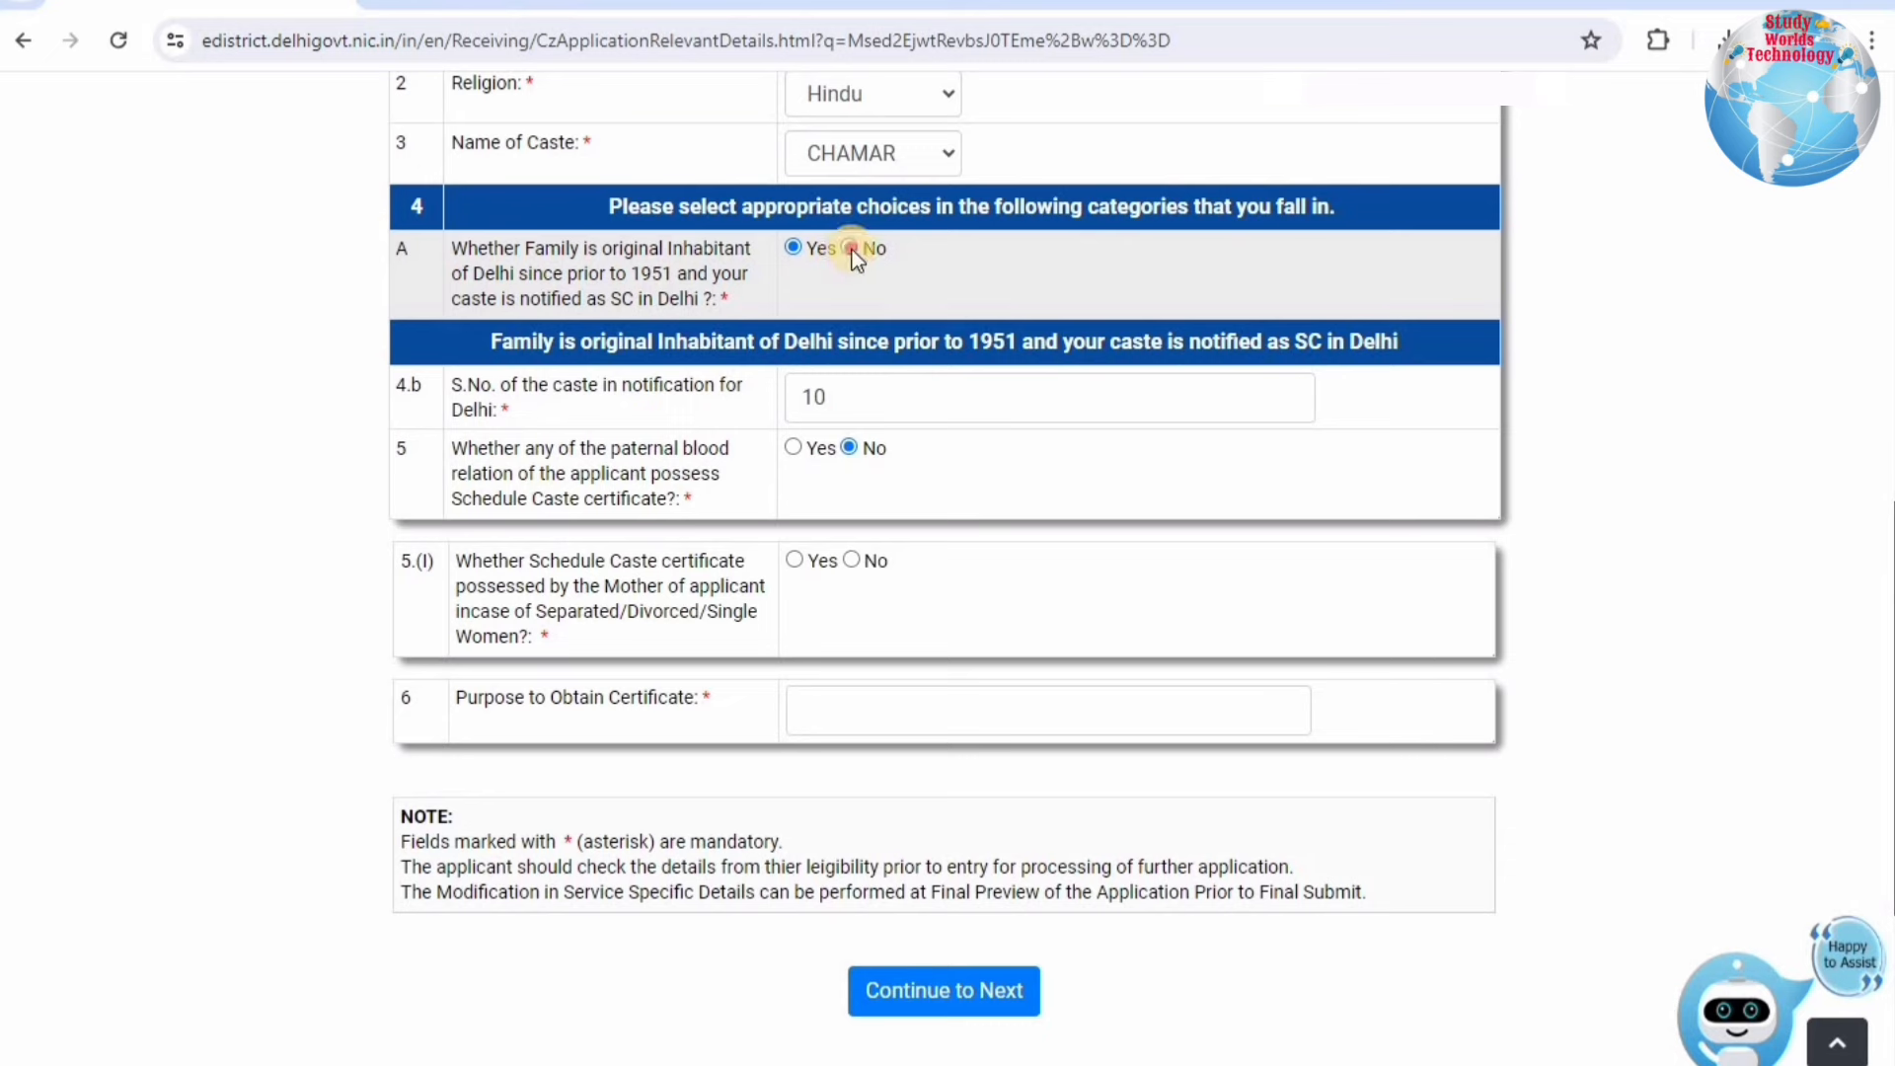
{"action": "left_click", "coordinate": [851, 250]}
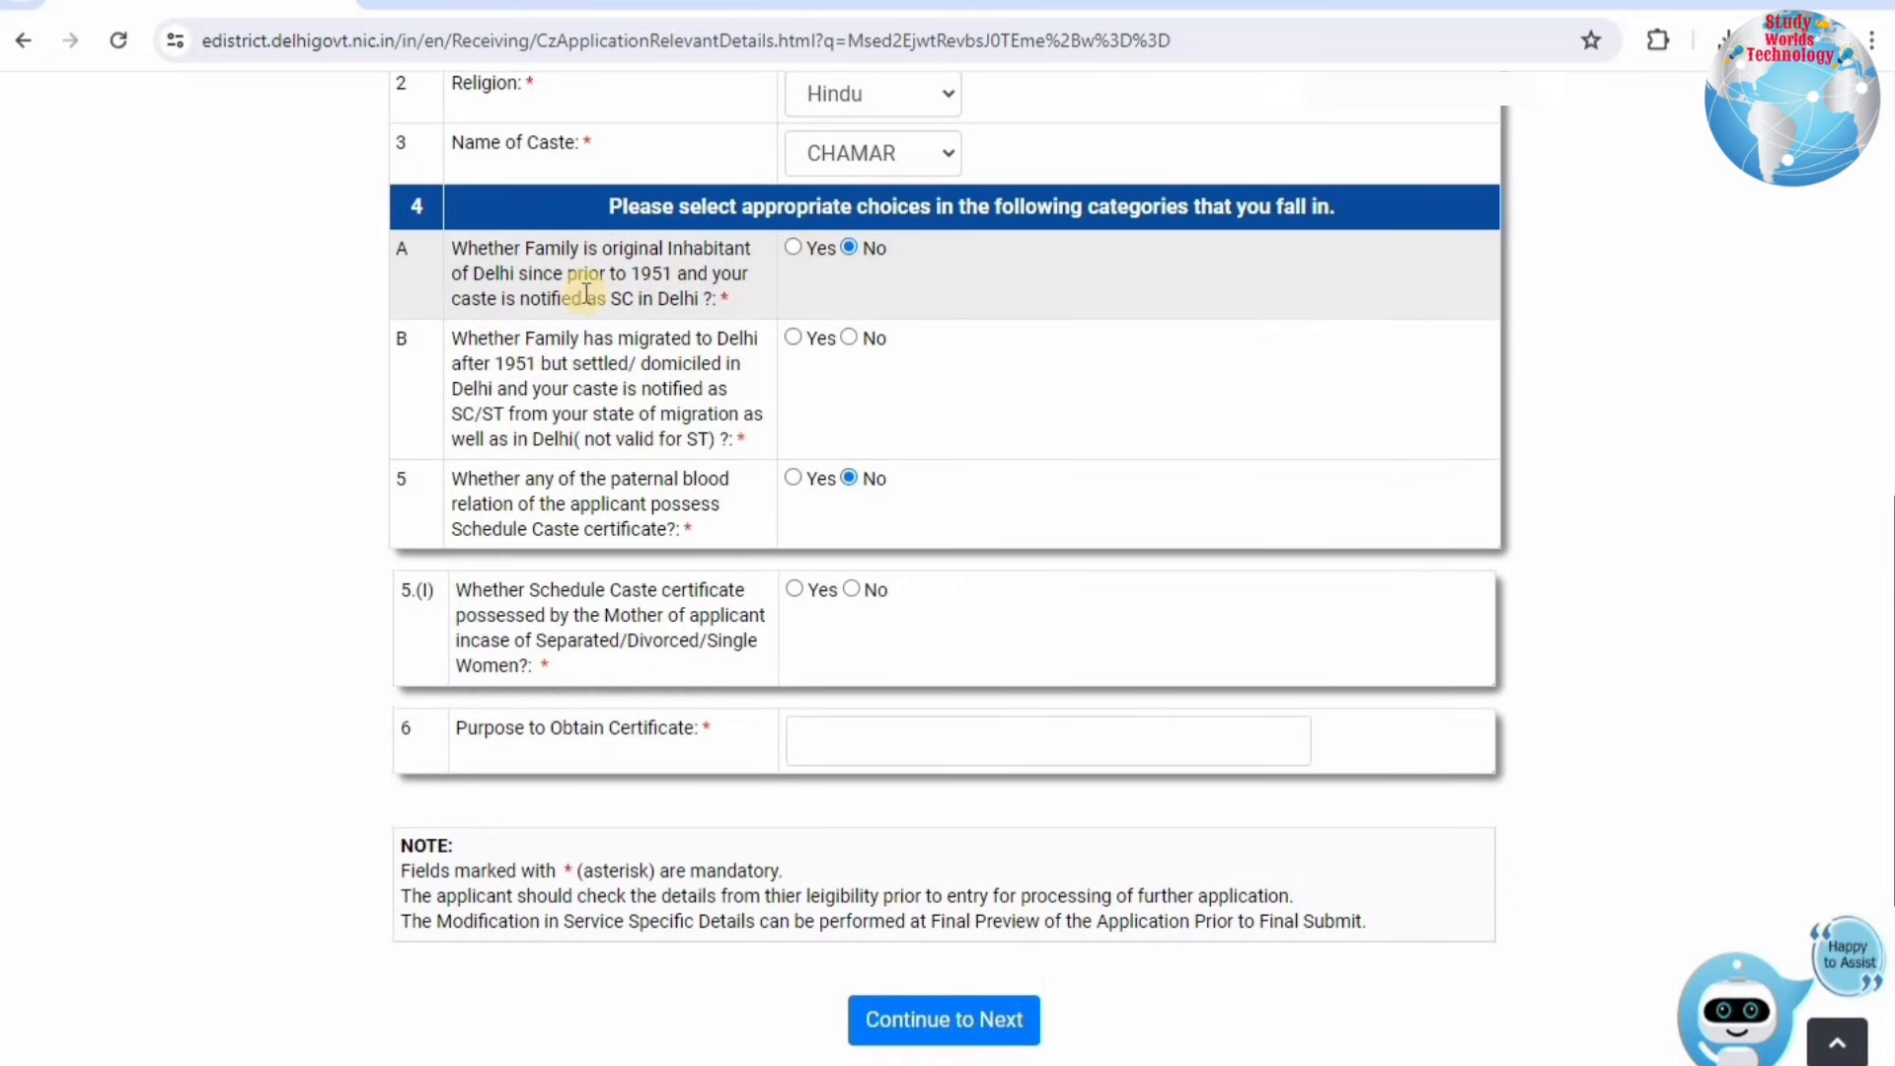
{"action": "left_click_drag", "start_coordinate": [471, 276], "coordinate": [672, 281]}
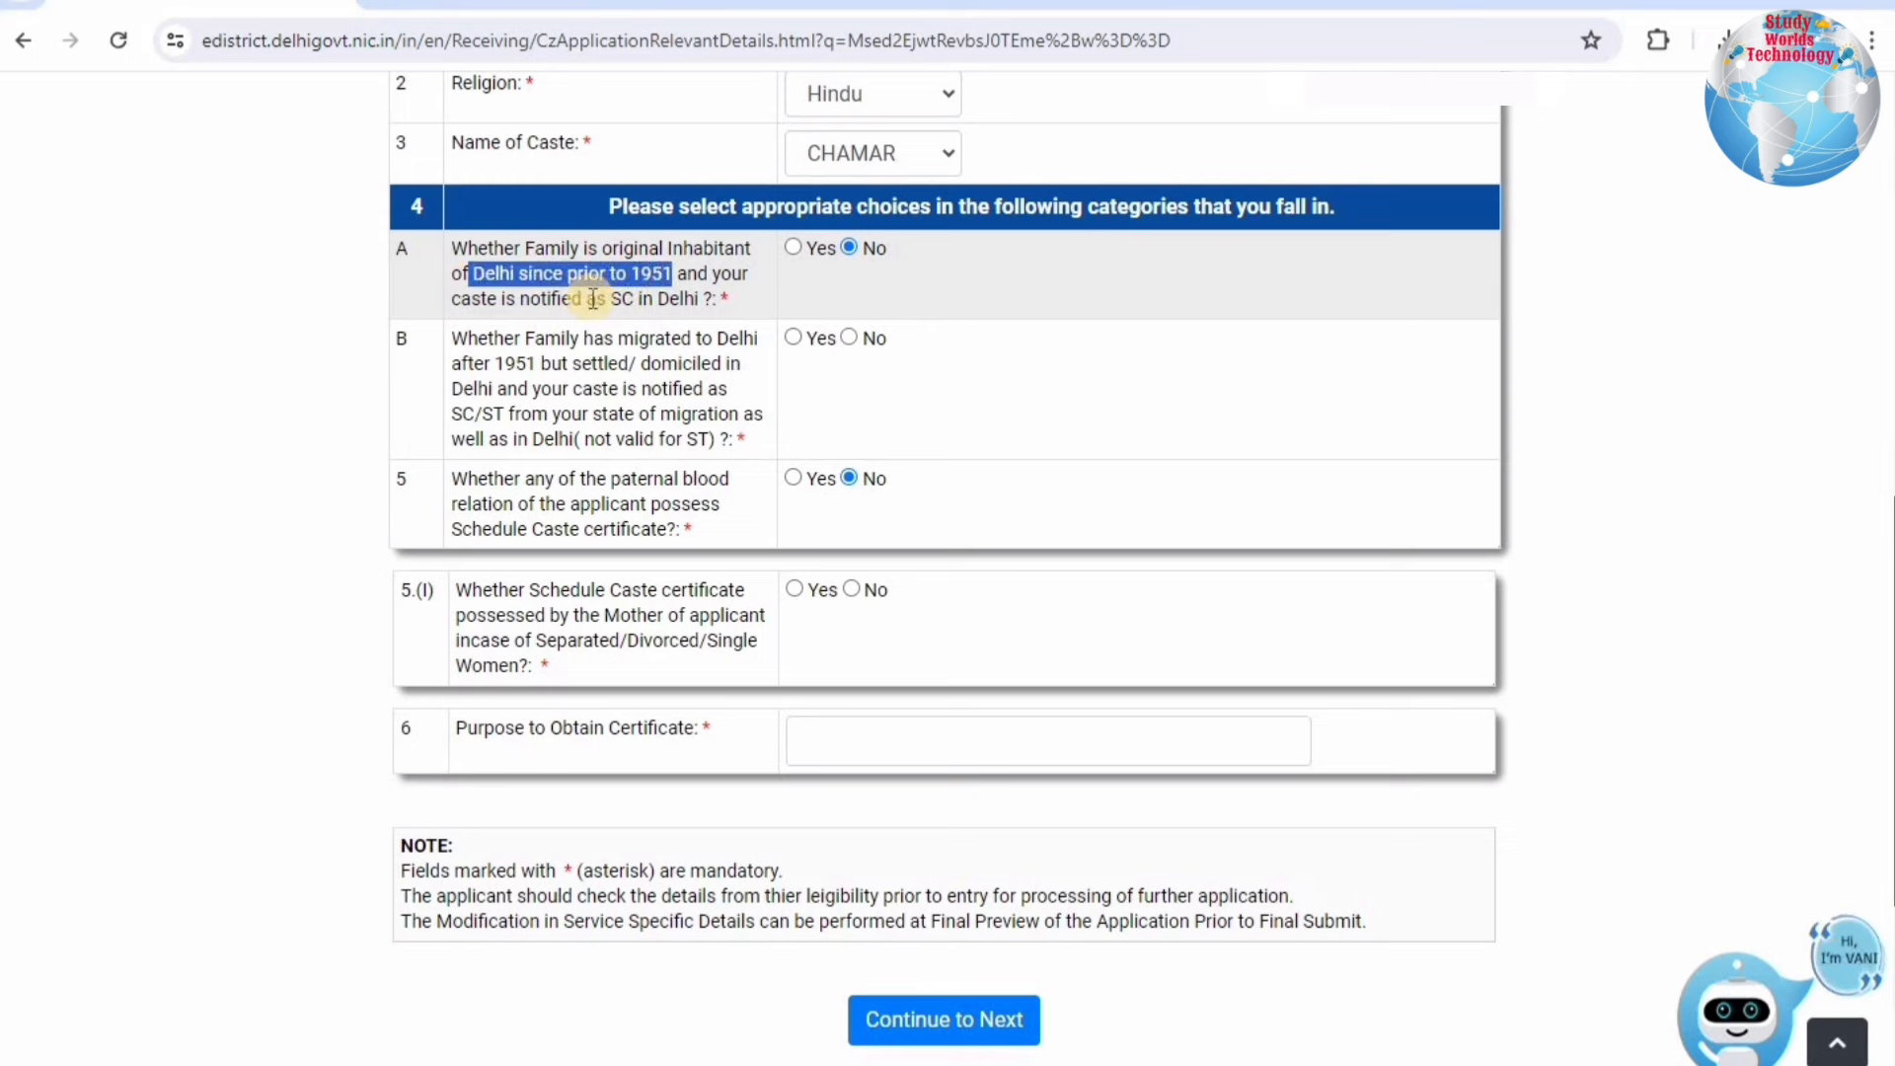
{"action": "left_click", "coordinate": [865, 247]}
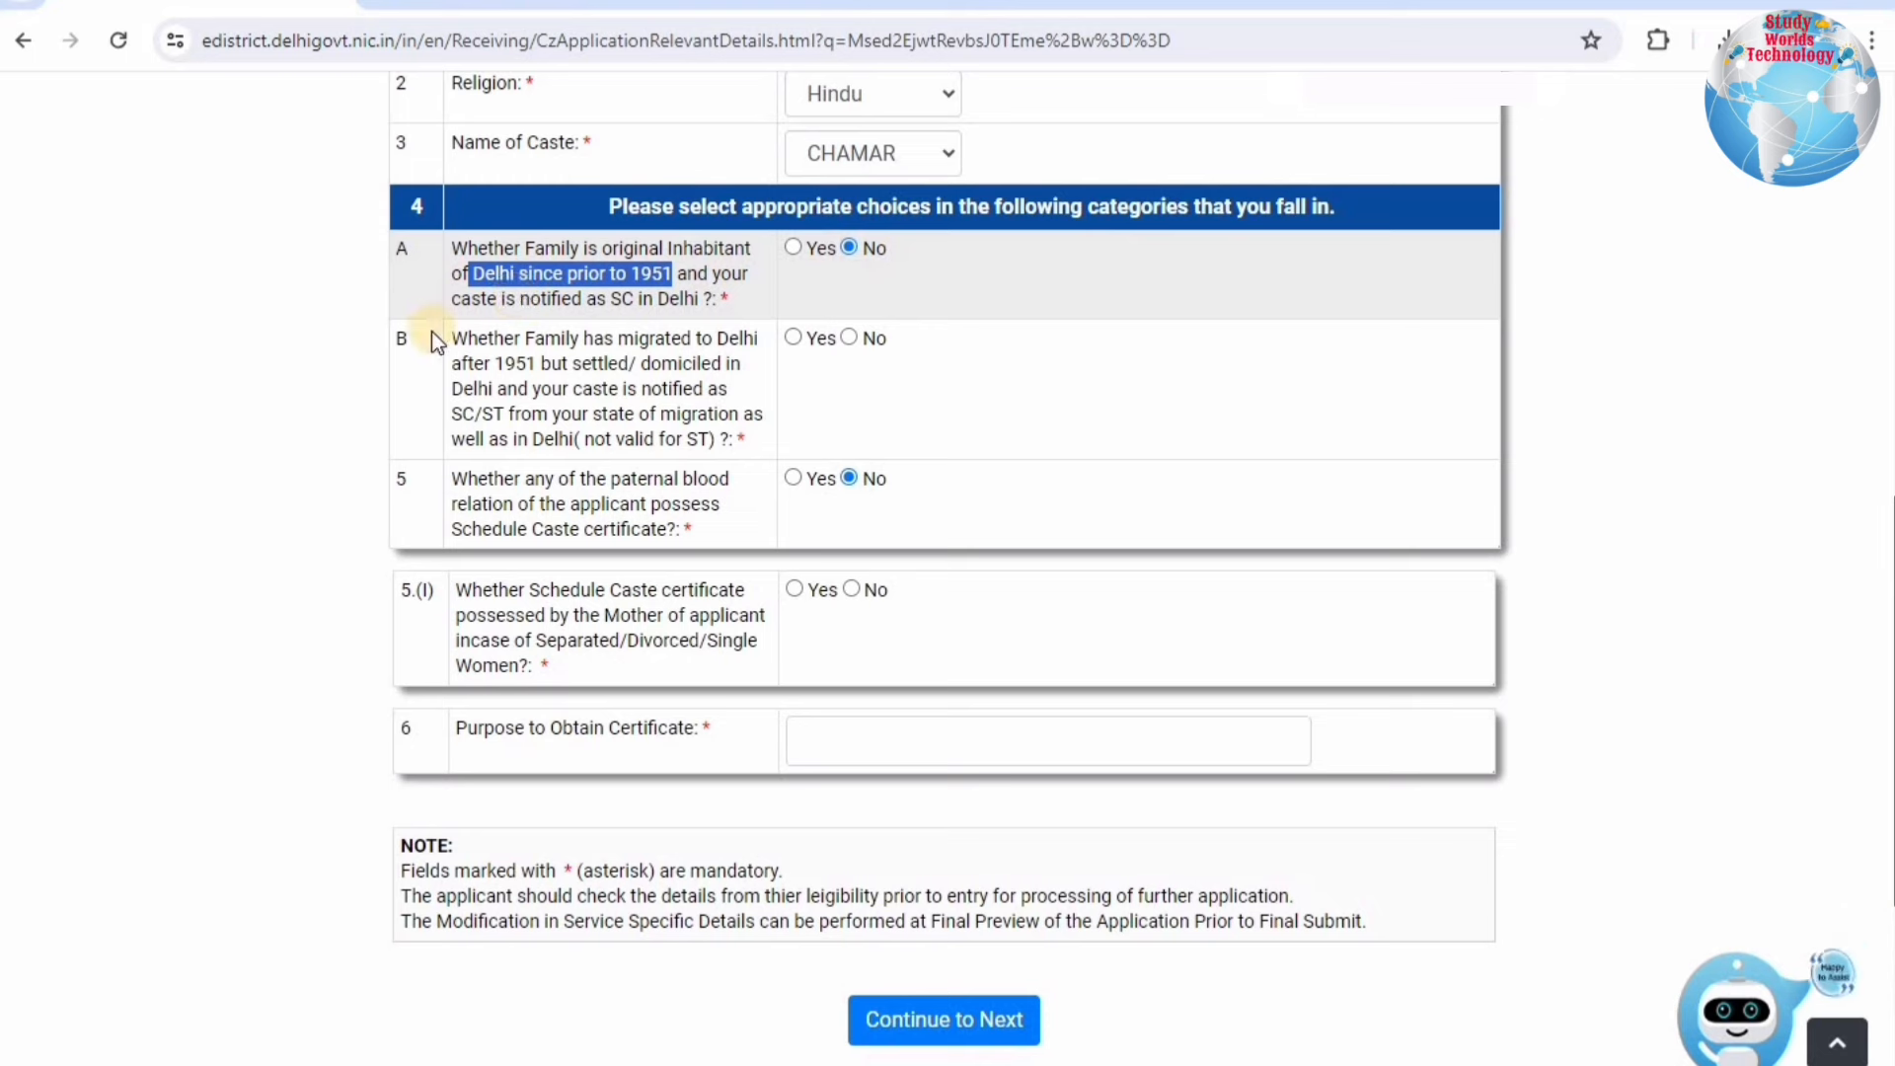
Step: Read the question on migration to Delhi after 1951 with the caste notified in both states and answer Yes
{"action": "left_click_drag", "start_coordinate": [452, 338], "coordinate": [715, 338]}
{"action": "mouse_move", "coordinate": [639, 387]}
{"action": "left_mouse_down"}
{"action": "mouse_move", "coordinate": [725, 391]}
{"action": "mouse_move", "coordinate": [609, 368]}
{"action": "mouse_move", "coordinate": [691, 363]}
{"action": "mouse_move", "coordinate": [513, 400]}
{"action": "mouse_move", "coordinate": [654, 365]}
{"action": "mouse_move", "coordinate": [605, 391]}
{"action": "mouse_move", "coordinate": [669, 390]}
{"action": "left_mouse_up"}
{"action": "left_click", "coordinate": [654, 365]}
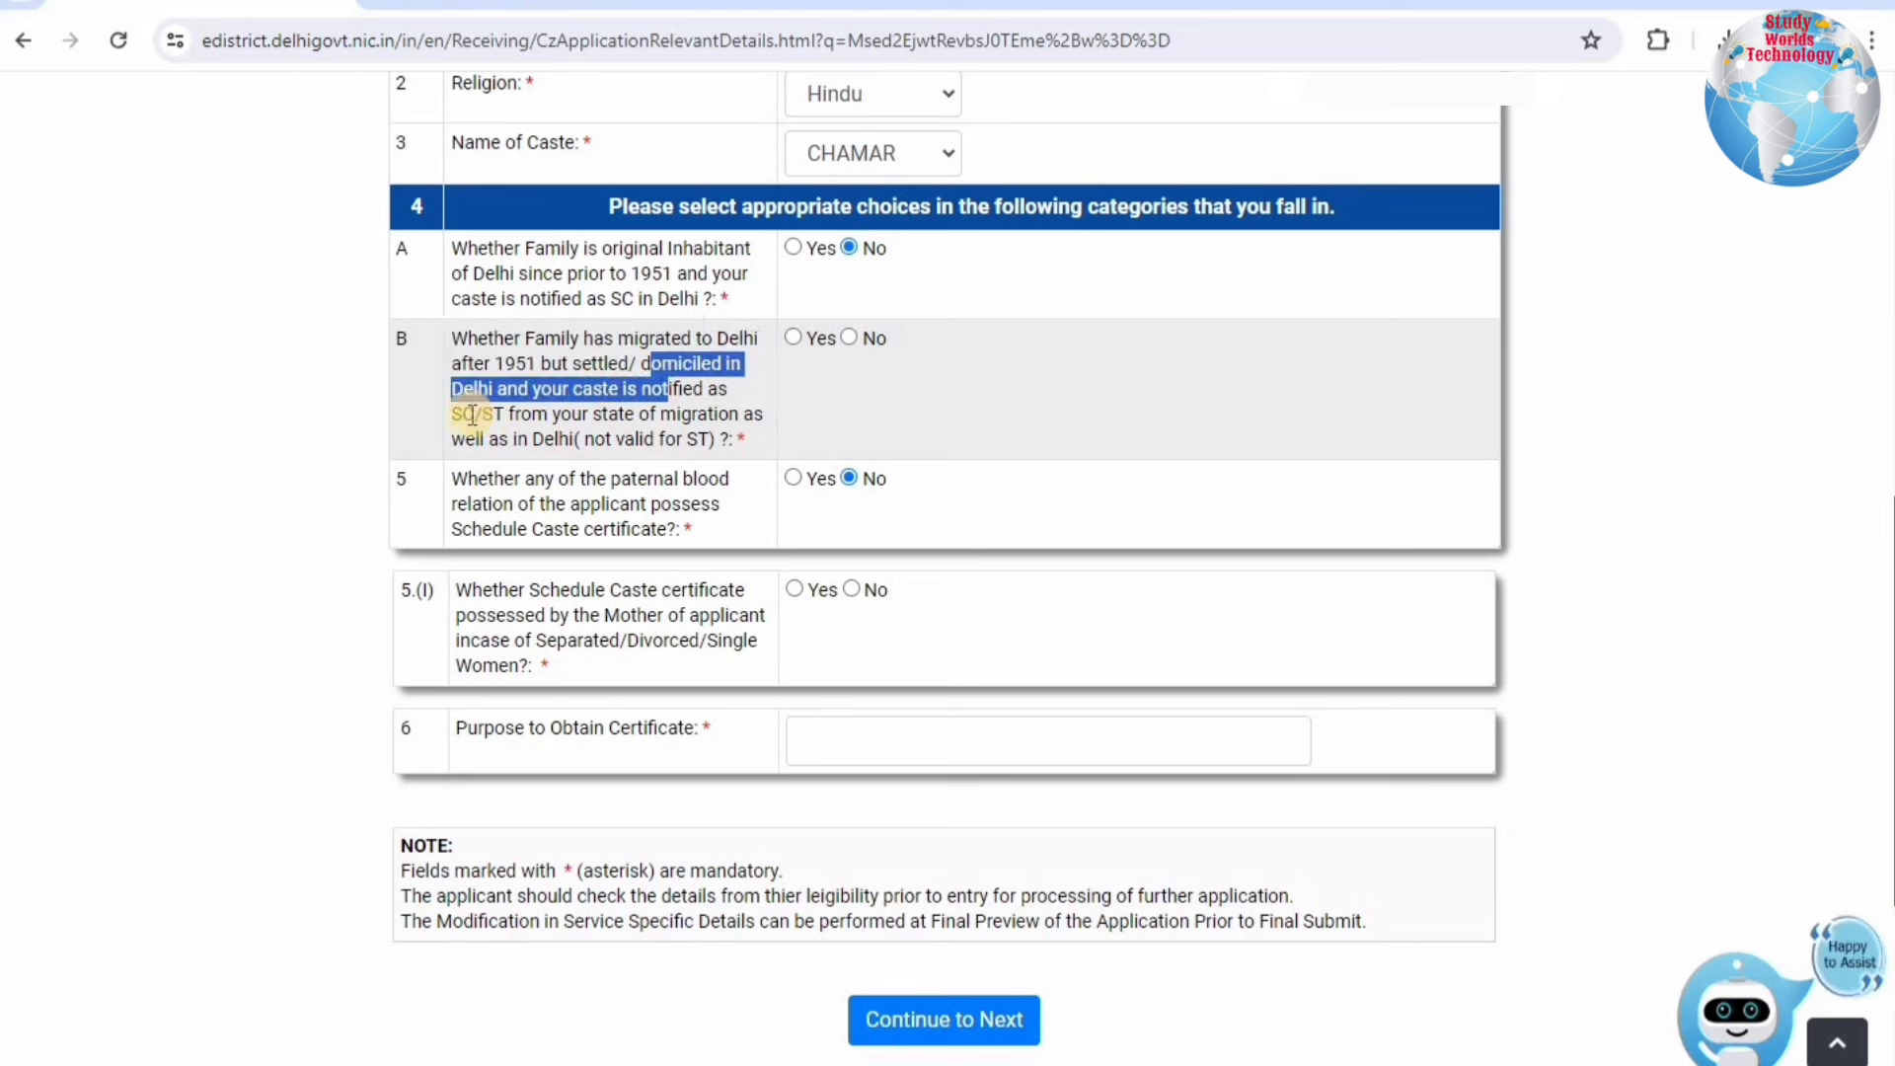
{"action": "left_click_drag", "start_coordinate": [463, 414], "coordinate": [576, 444]}
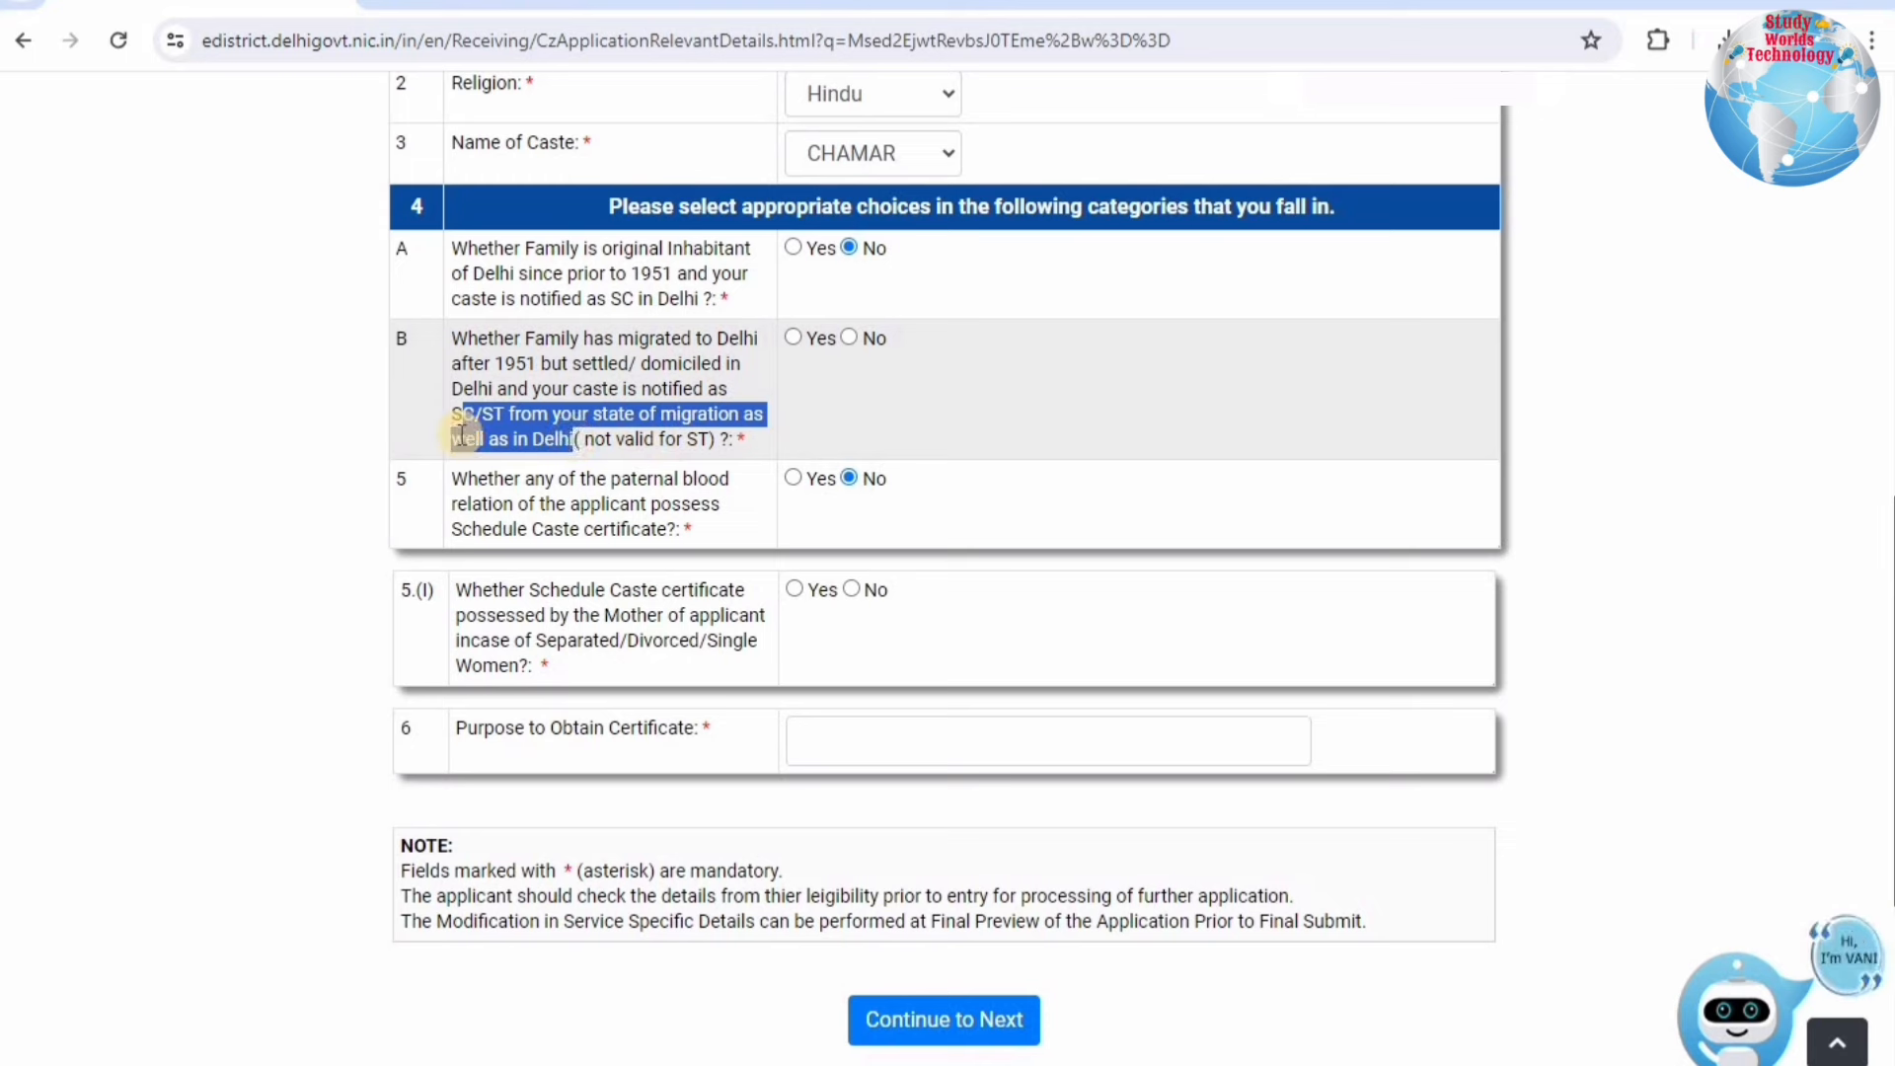
{"action": "left_click", "coordinate": [508, 423]}
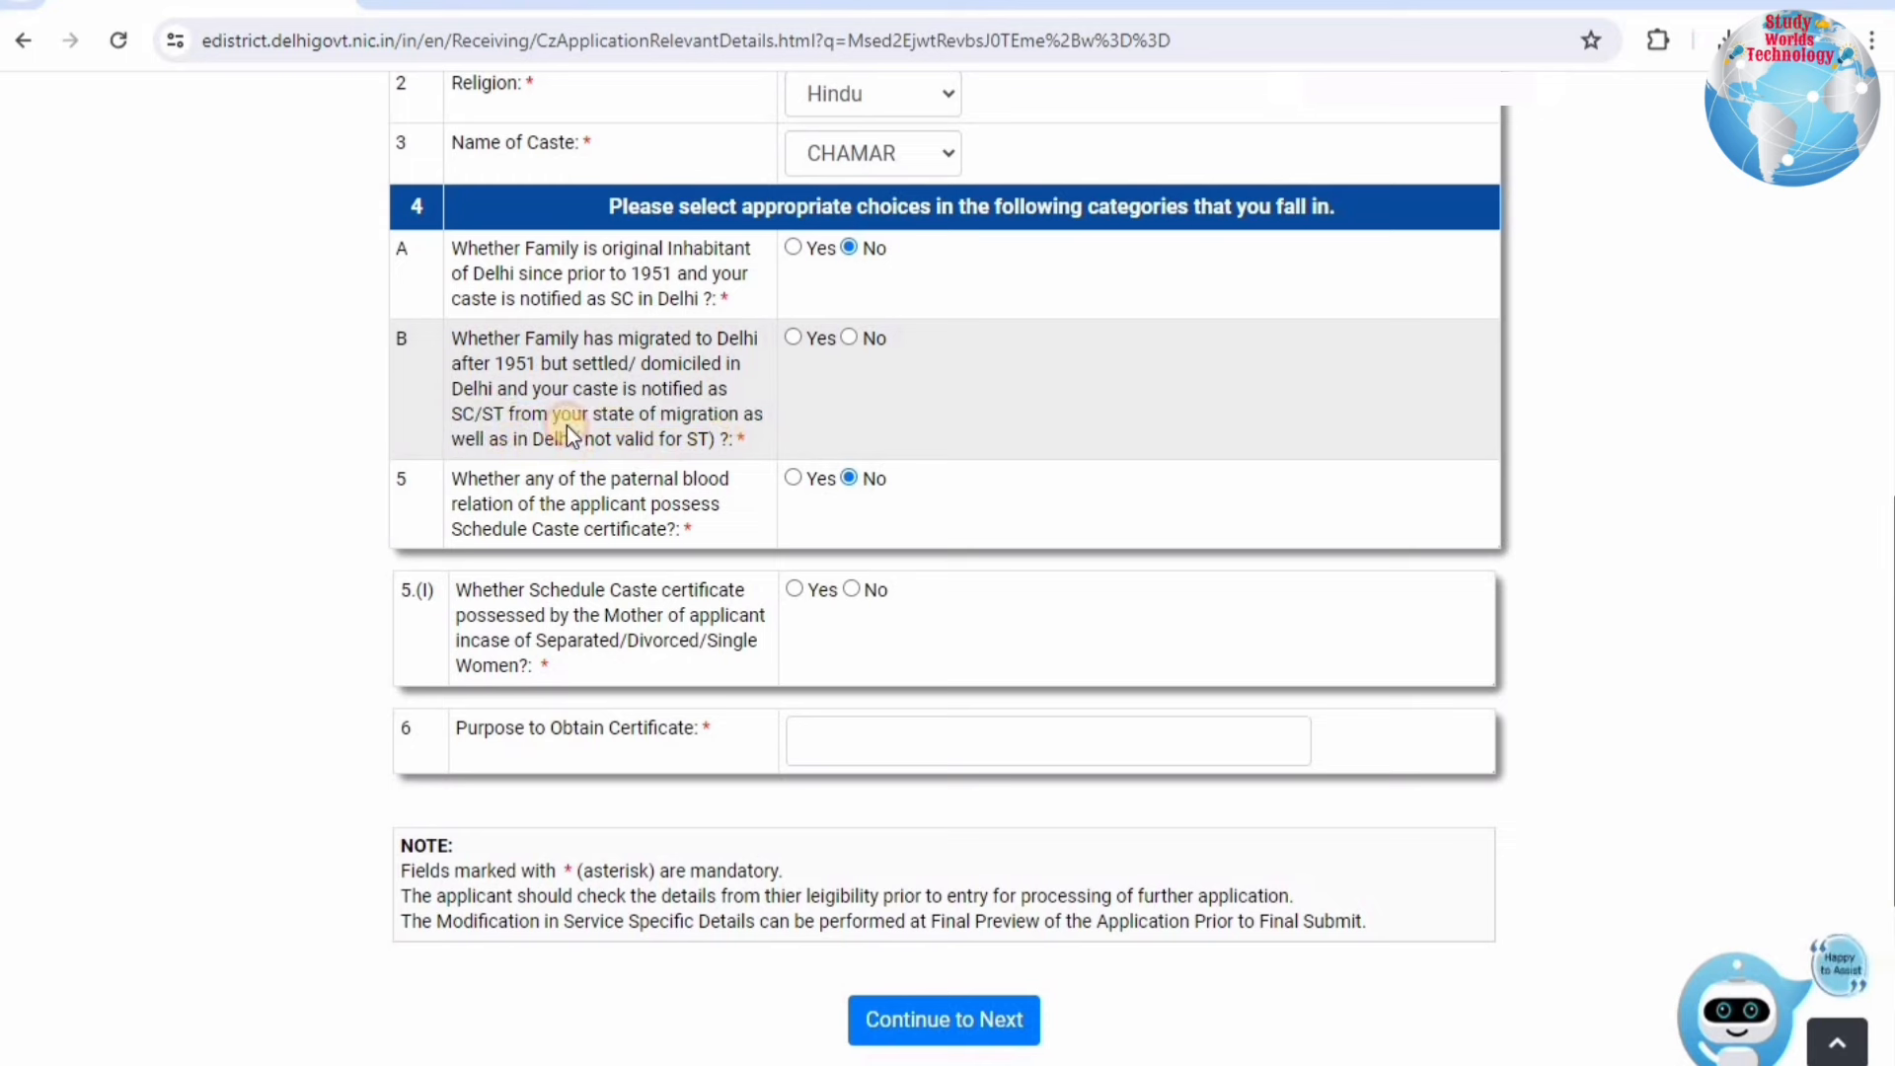
{"action": "left_click_drag", "start_coordinate": [717, 439], "coordinate": [533, 415]}
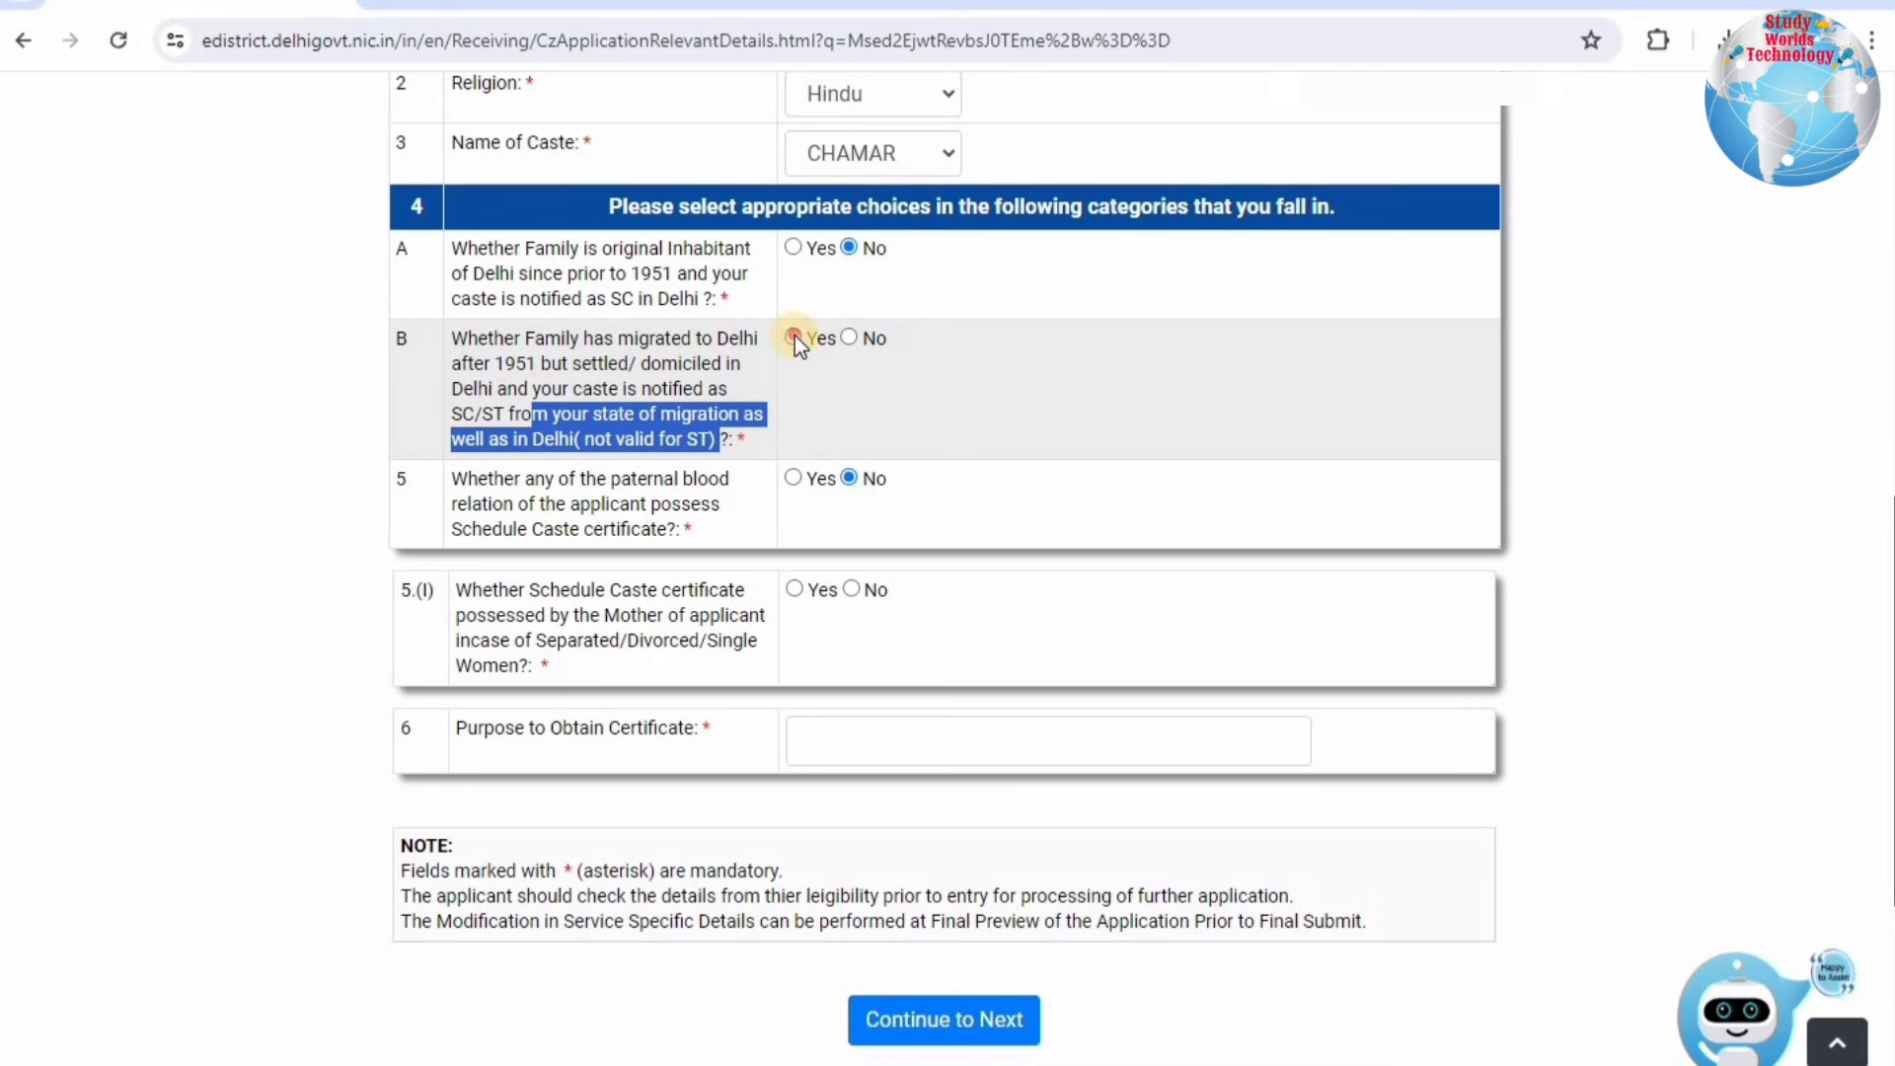
{"action": "left_click", "coordinate": [794, 338]}
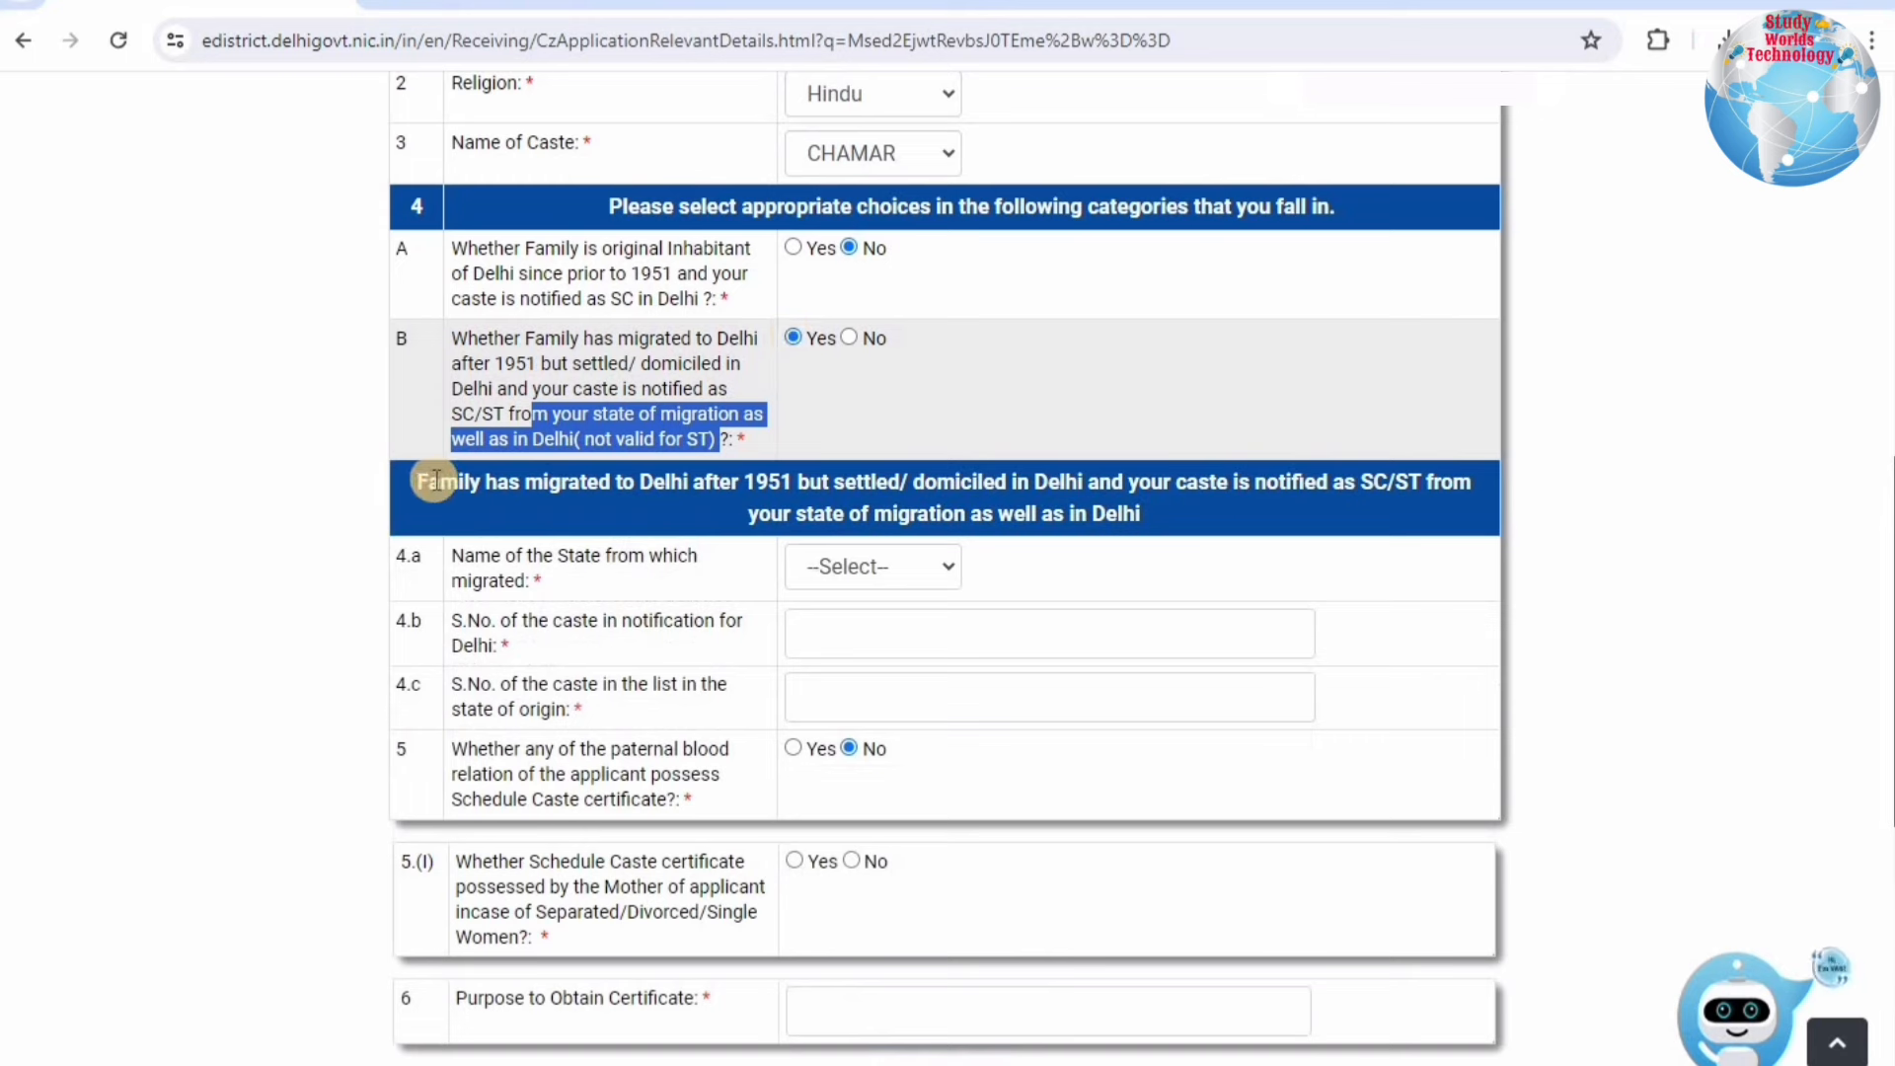
{"action": "left_click", "coordinate": [592, 492]}
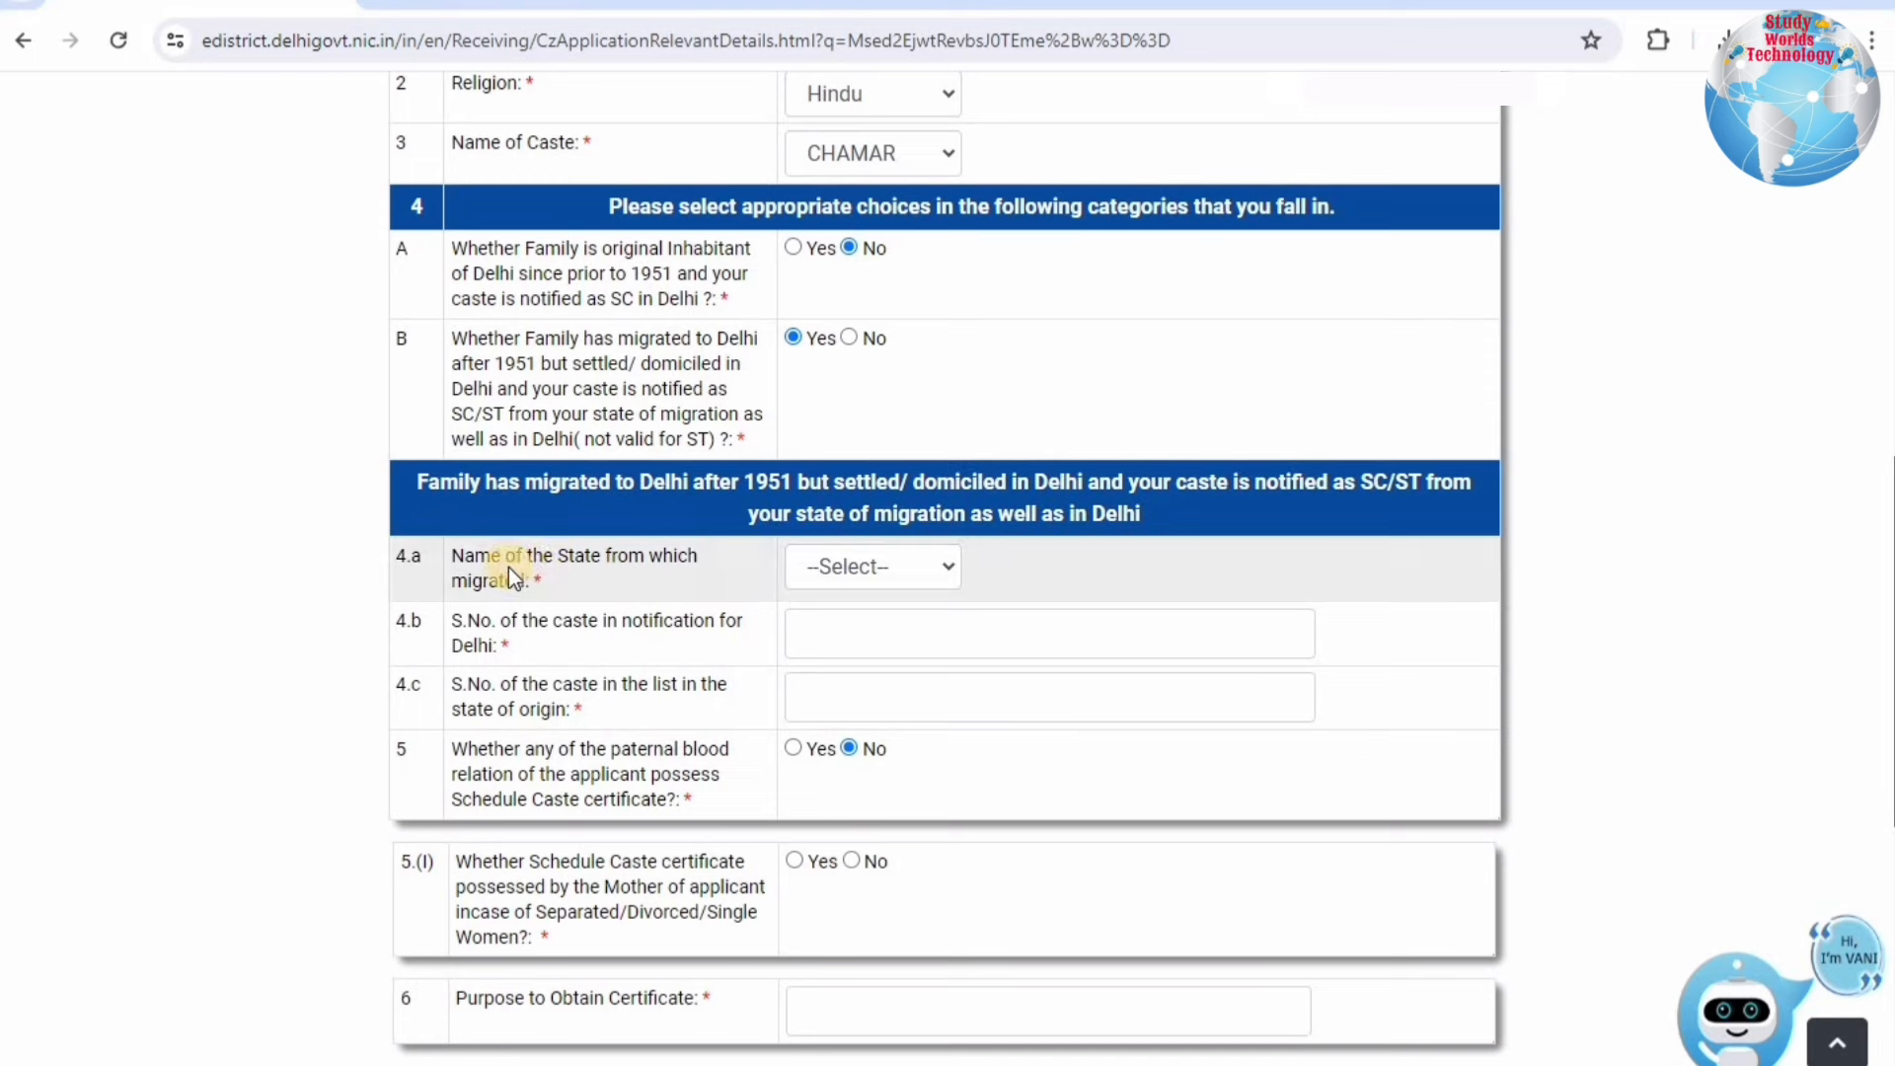
Step: Set the state from which the family migrated to Uttar Pradesh
{"action": "left_click_drag", "start_coordinate": [488, 559], "coordinate": [603, 559]}
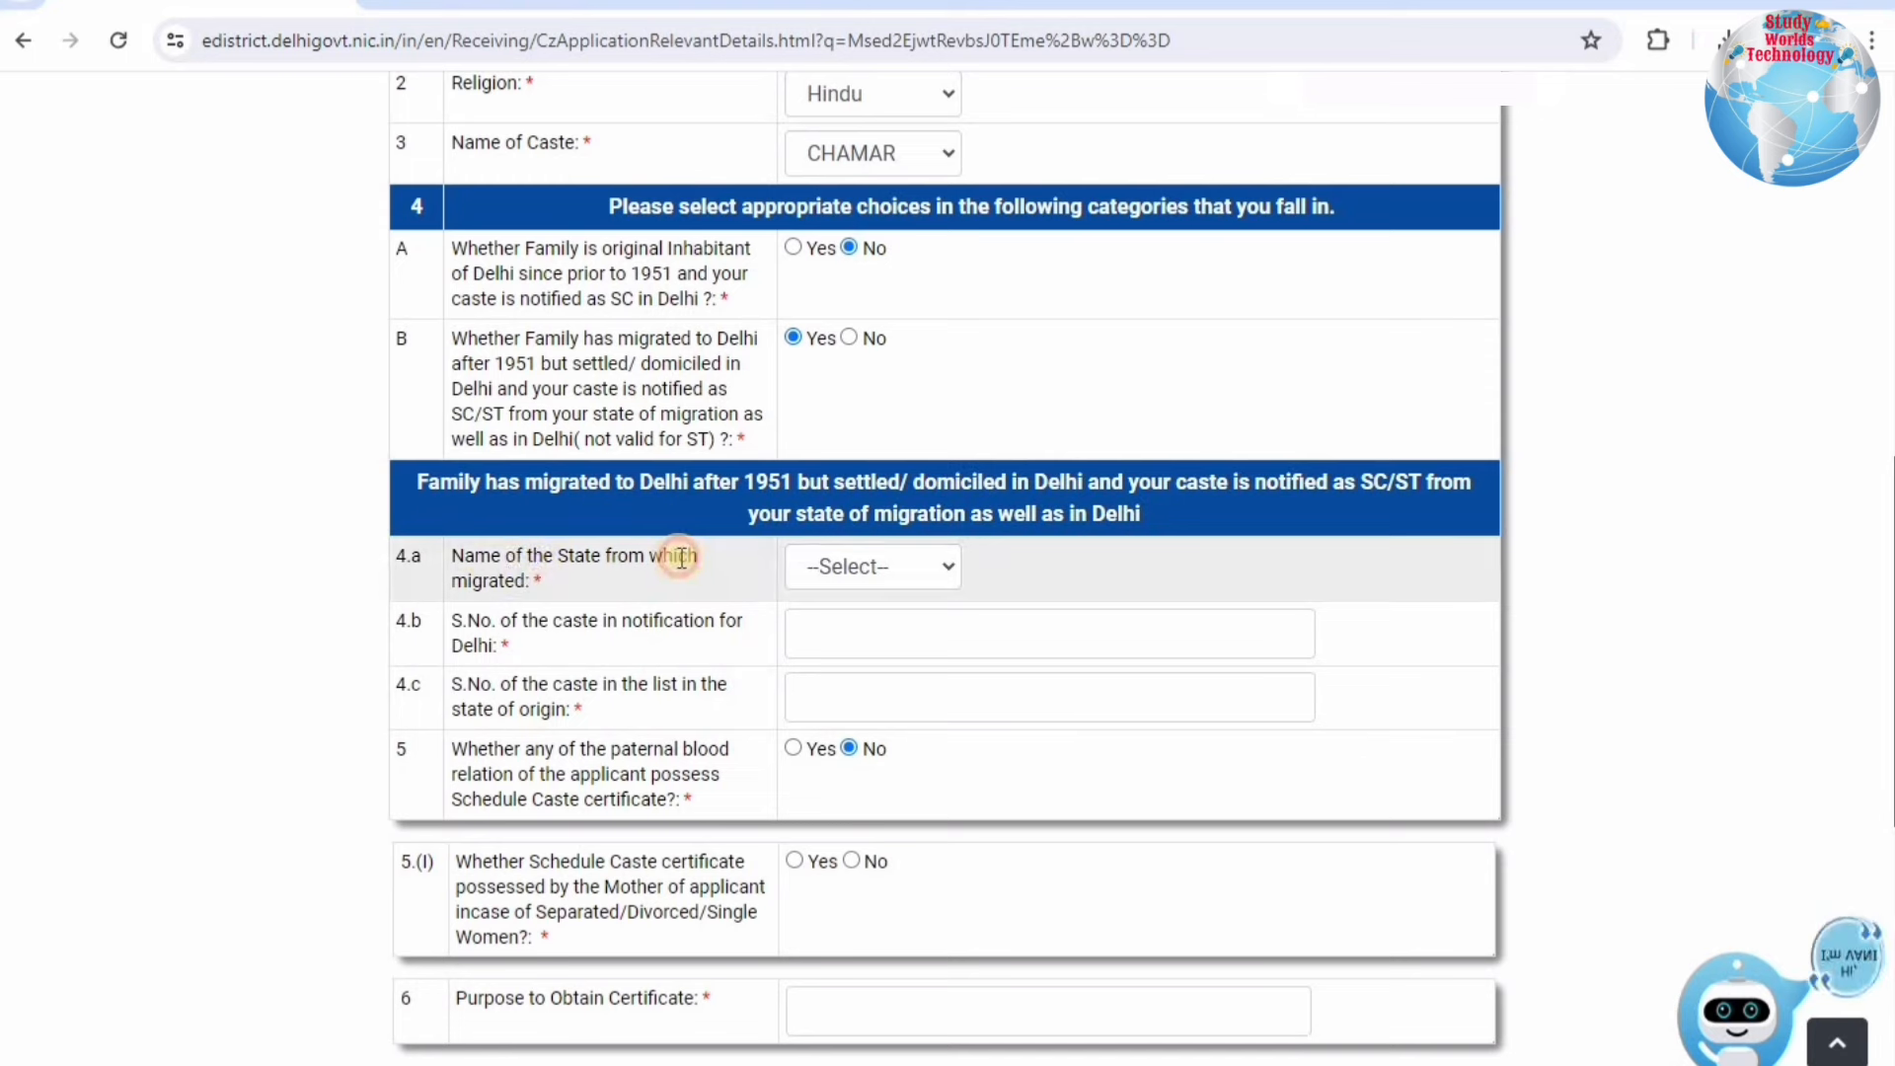
{"action": "left_click", "coordinate": [860, 567]}
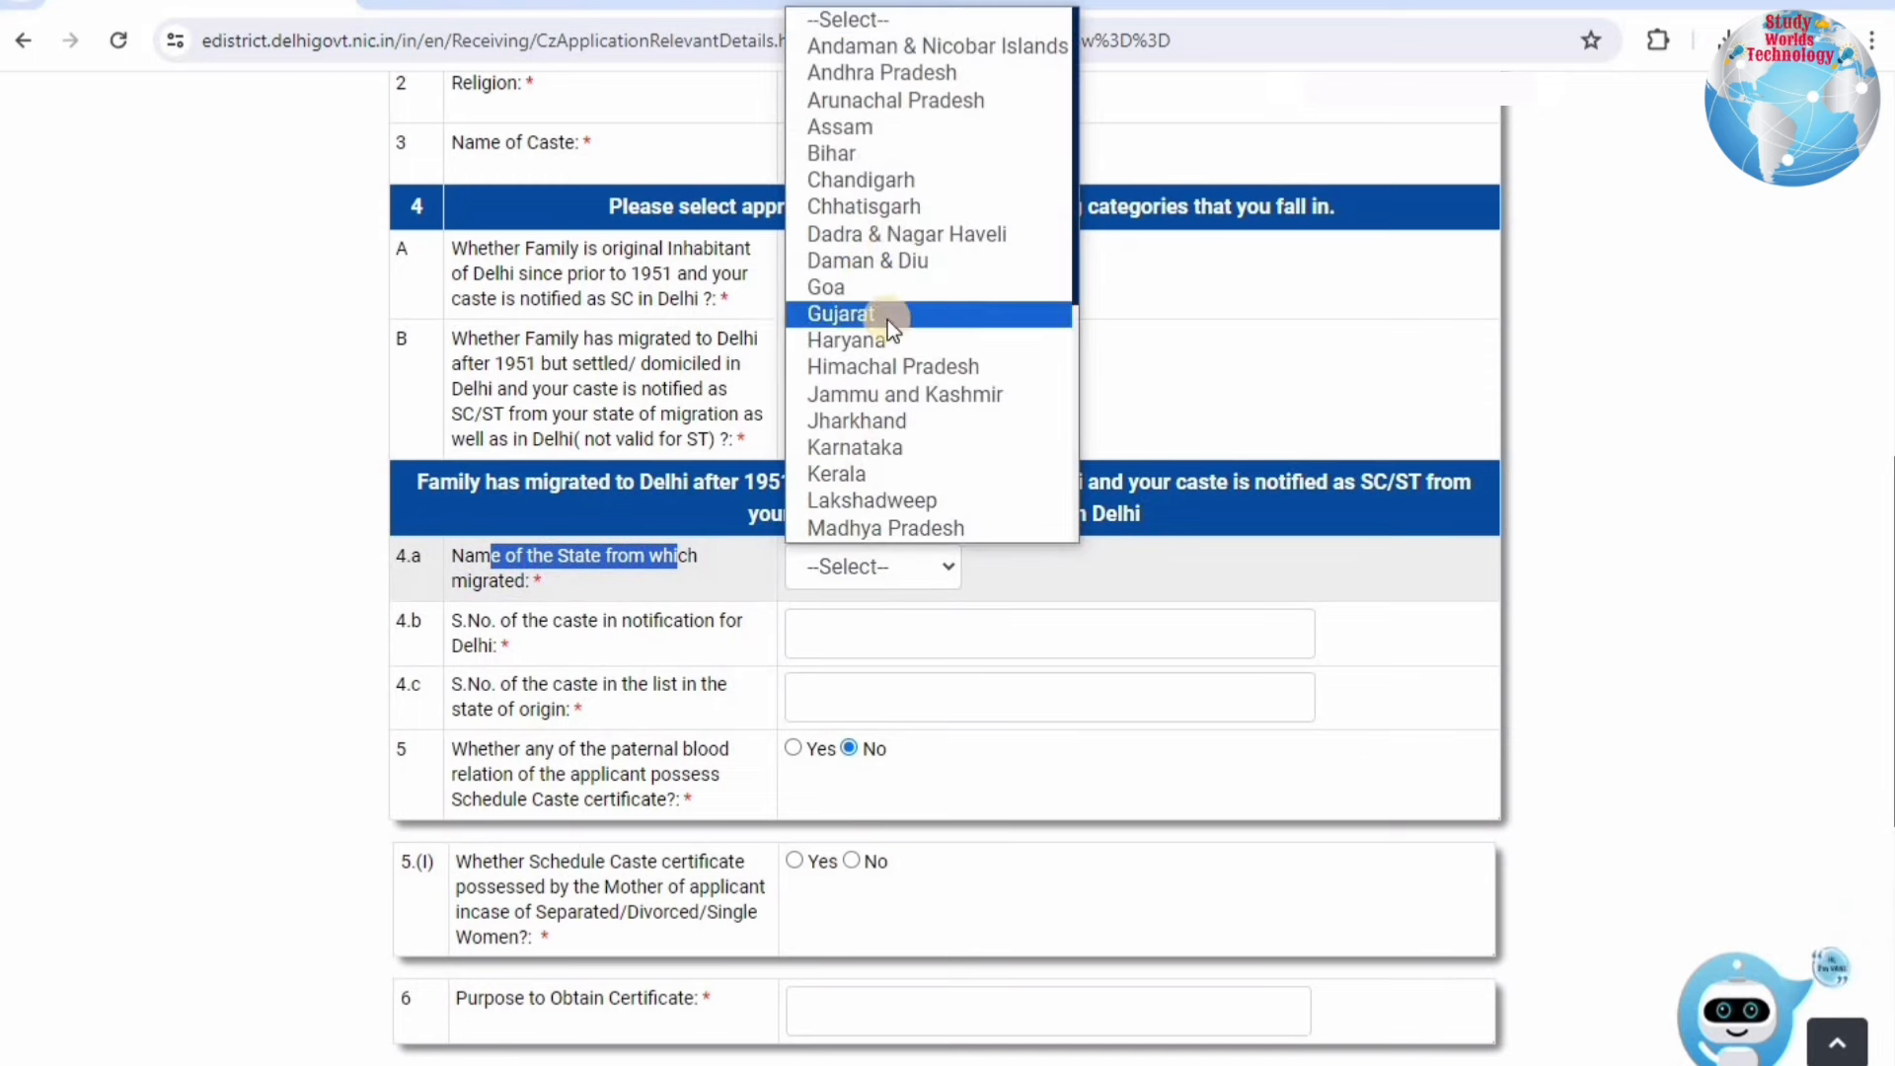
{"action": "scroll", "coordinate": [886, 319], "scroll_direction": "down", "scroll_amount": 5}
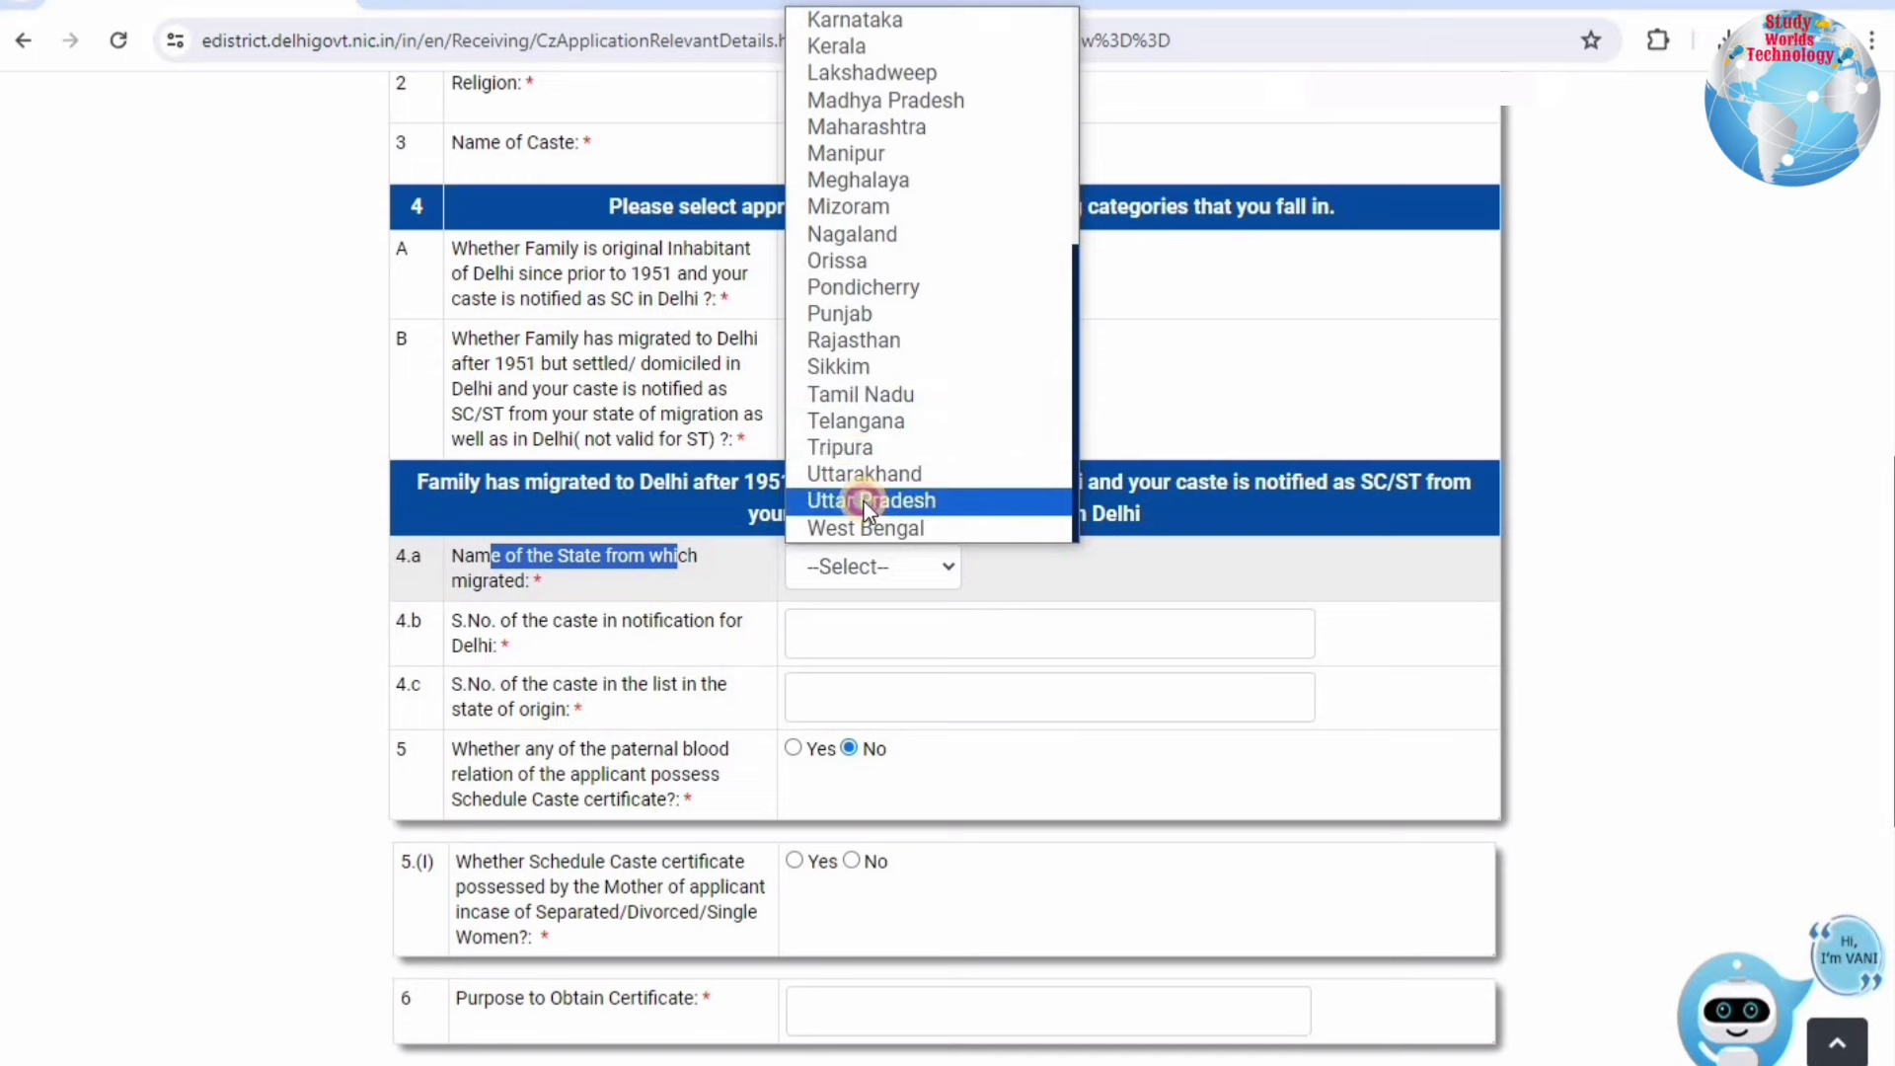
{"action": "left_click", "coordinate": [862, 501]}
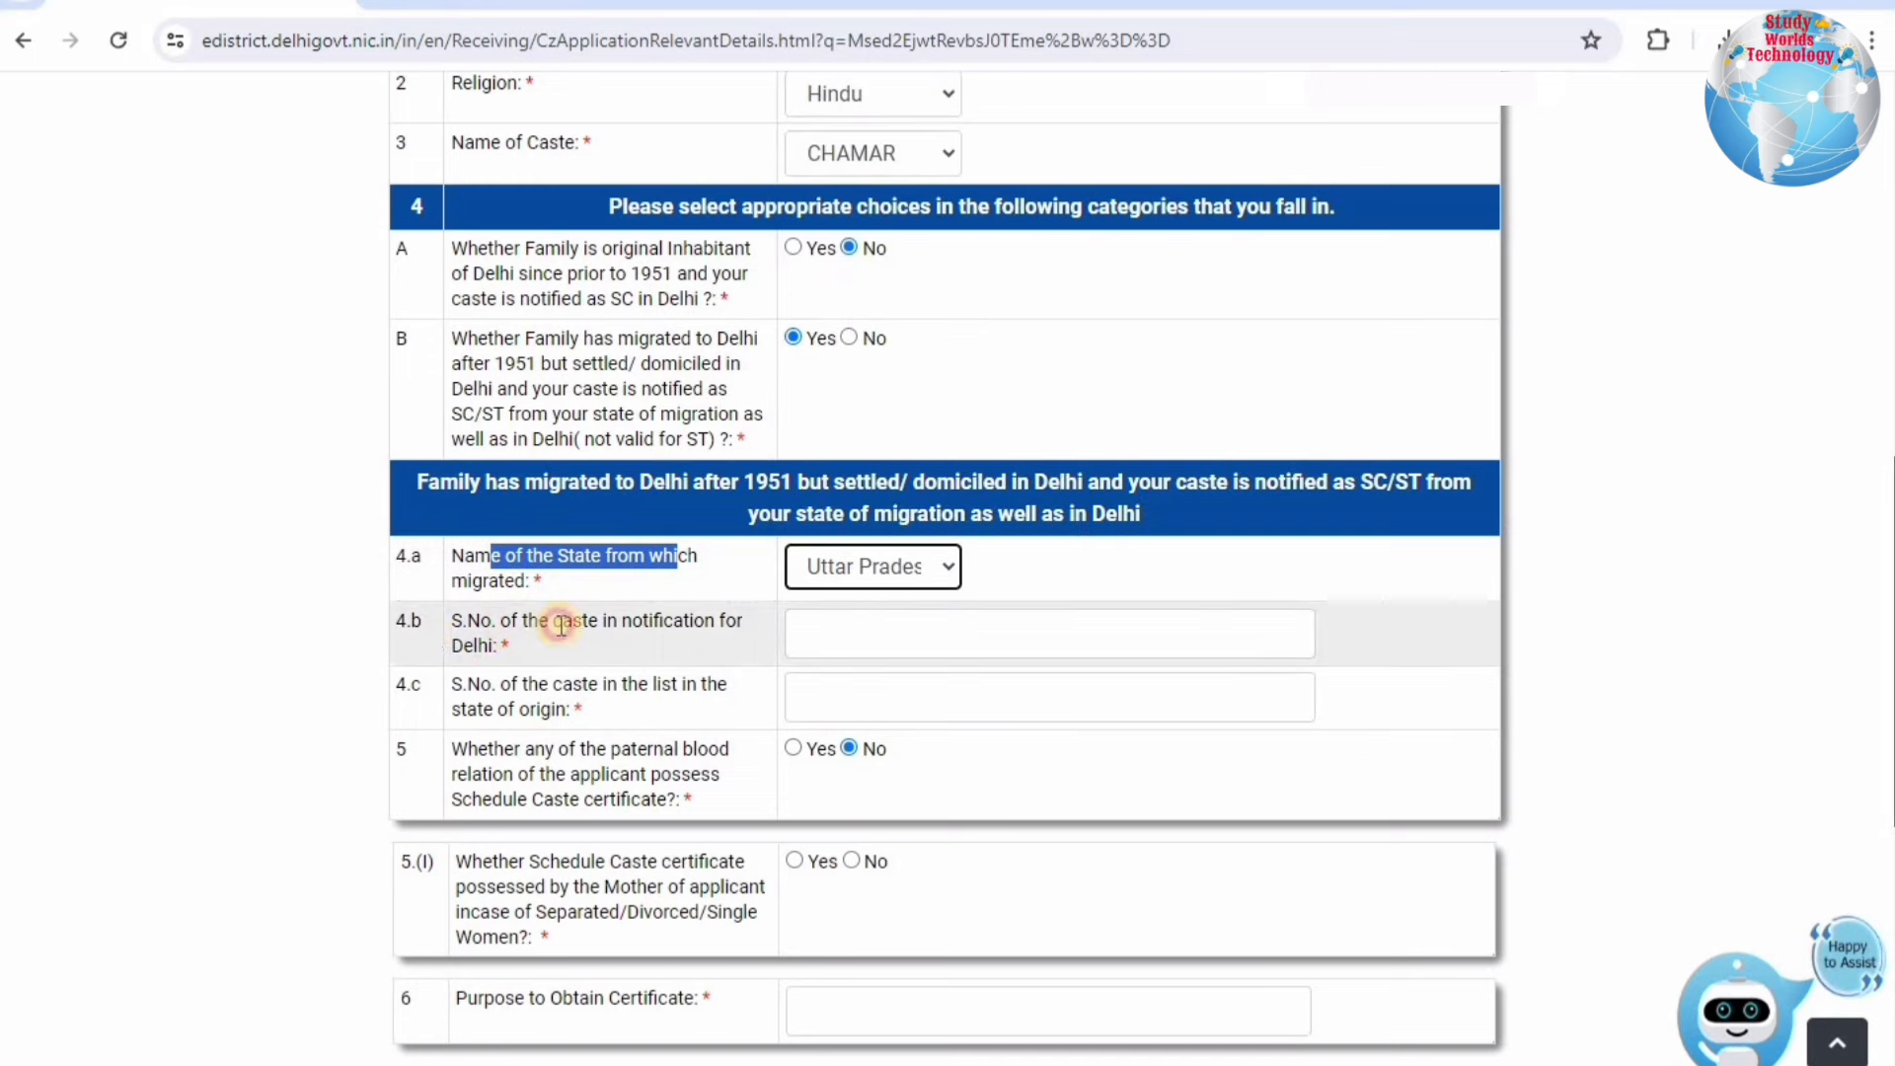
Step: Enter 10 as the serial number of the caste in the notification for Delhi
{"action": "left_click_drag", "start_coordinate": [511, 622], "coordinate": [901, 645]}
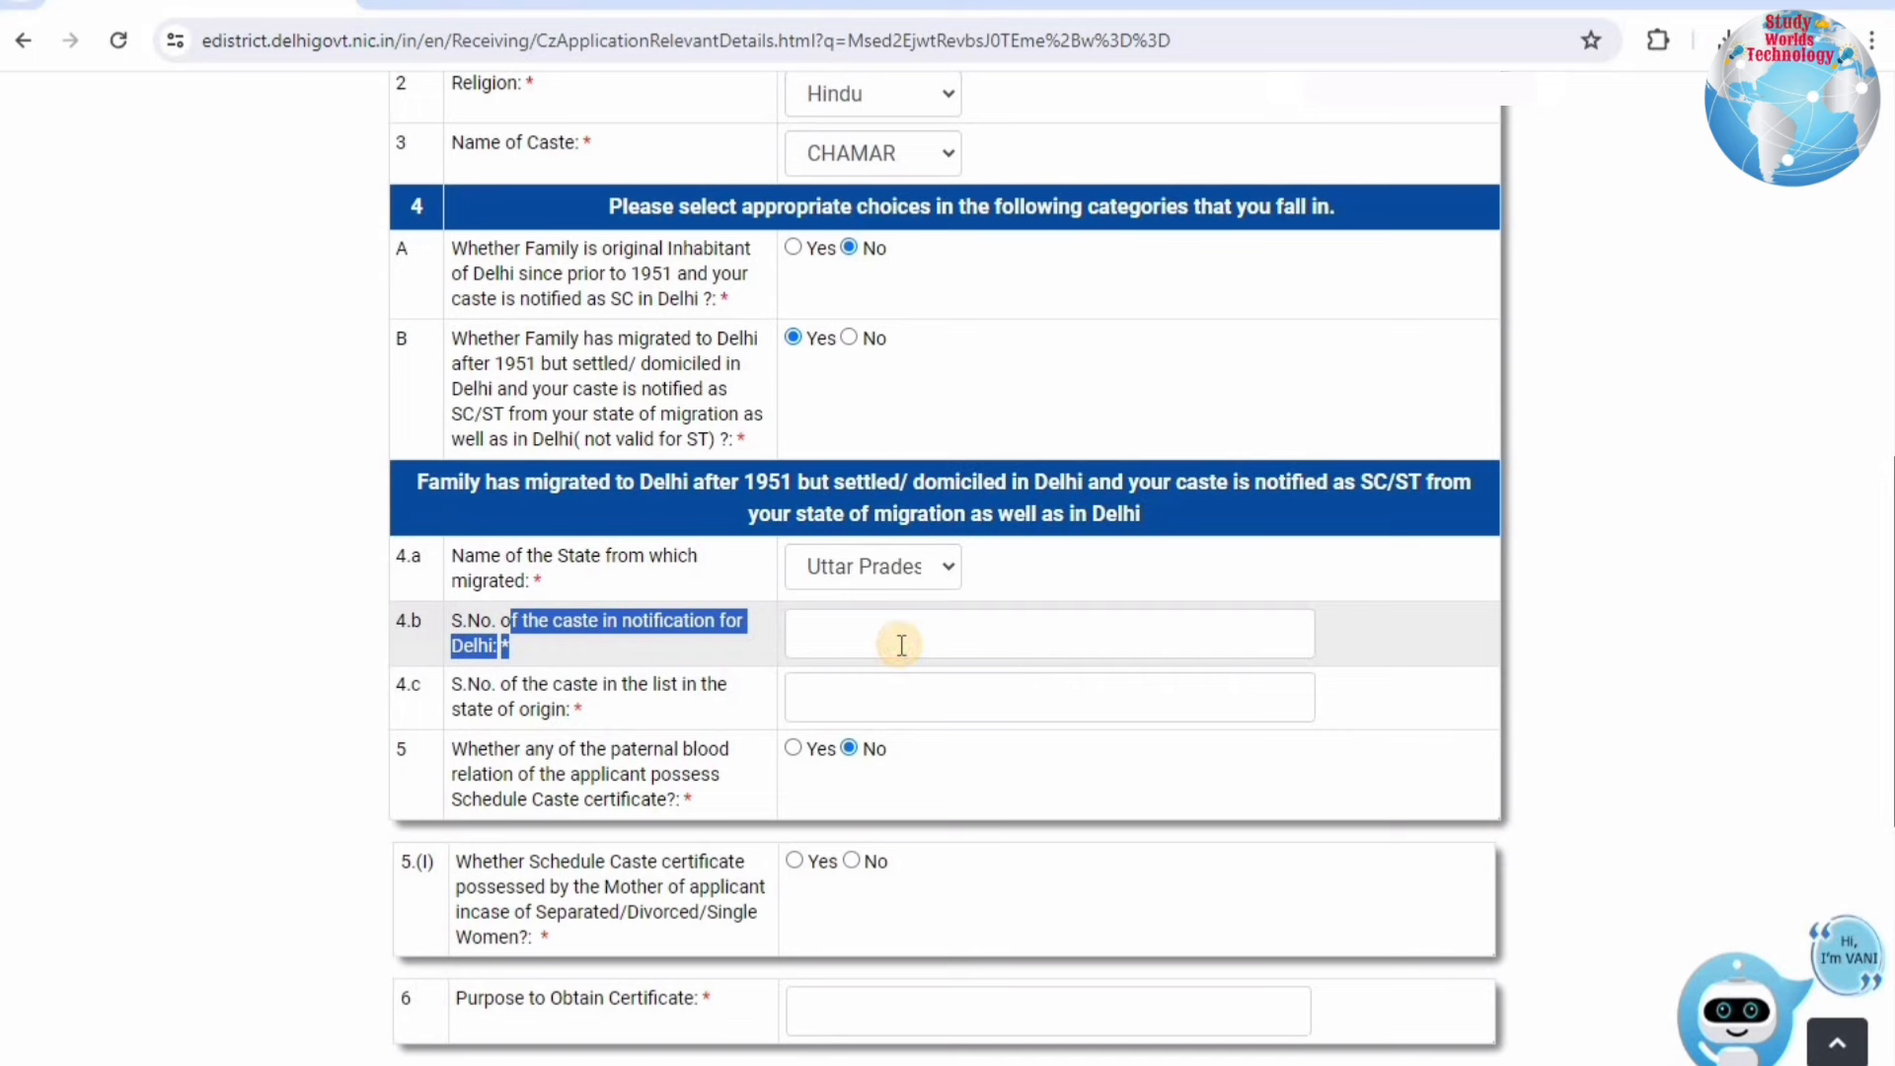
{"action": "left_click", "coordinate": [901, 645]}
{"action": "type", "text": "1"}
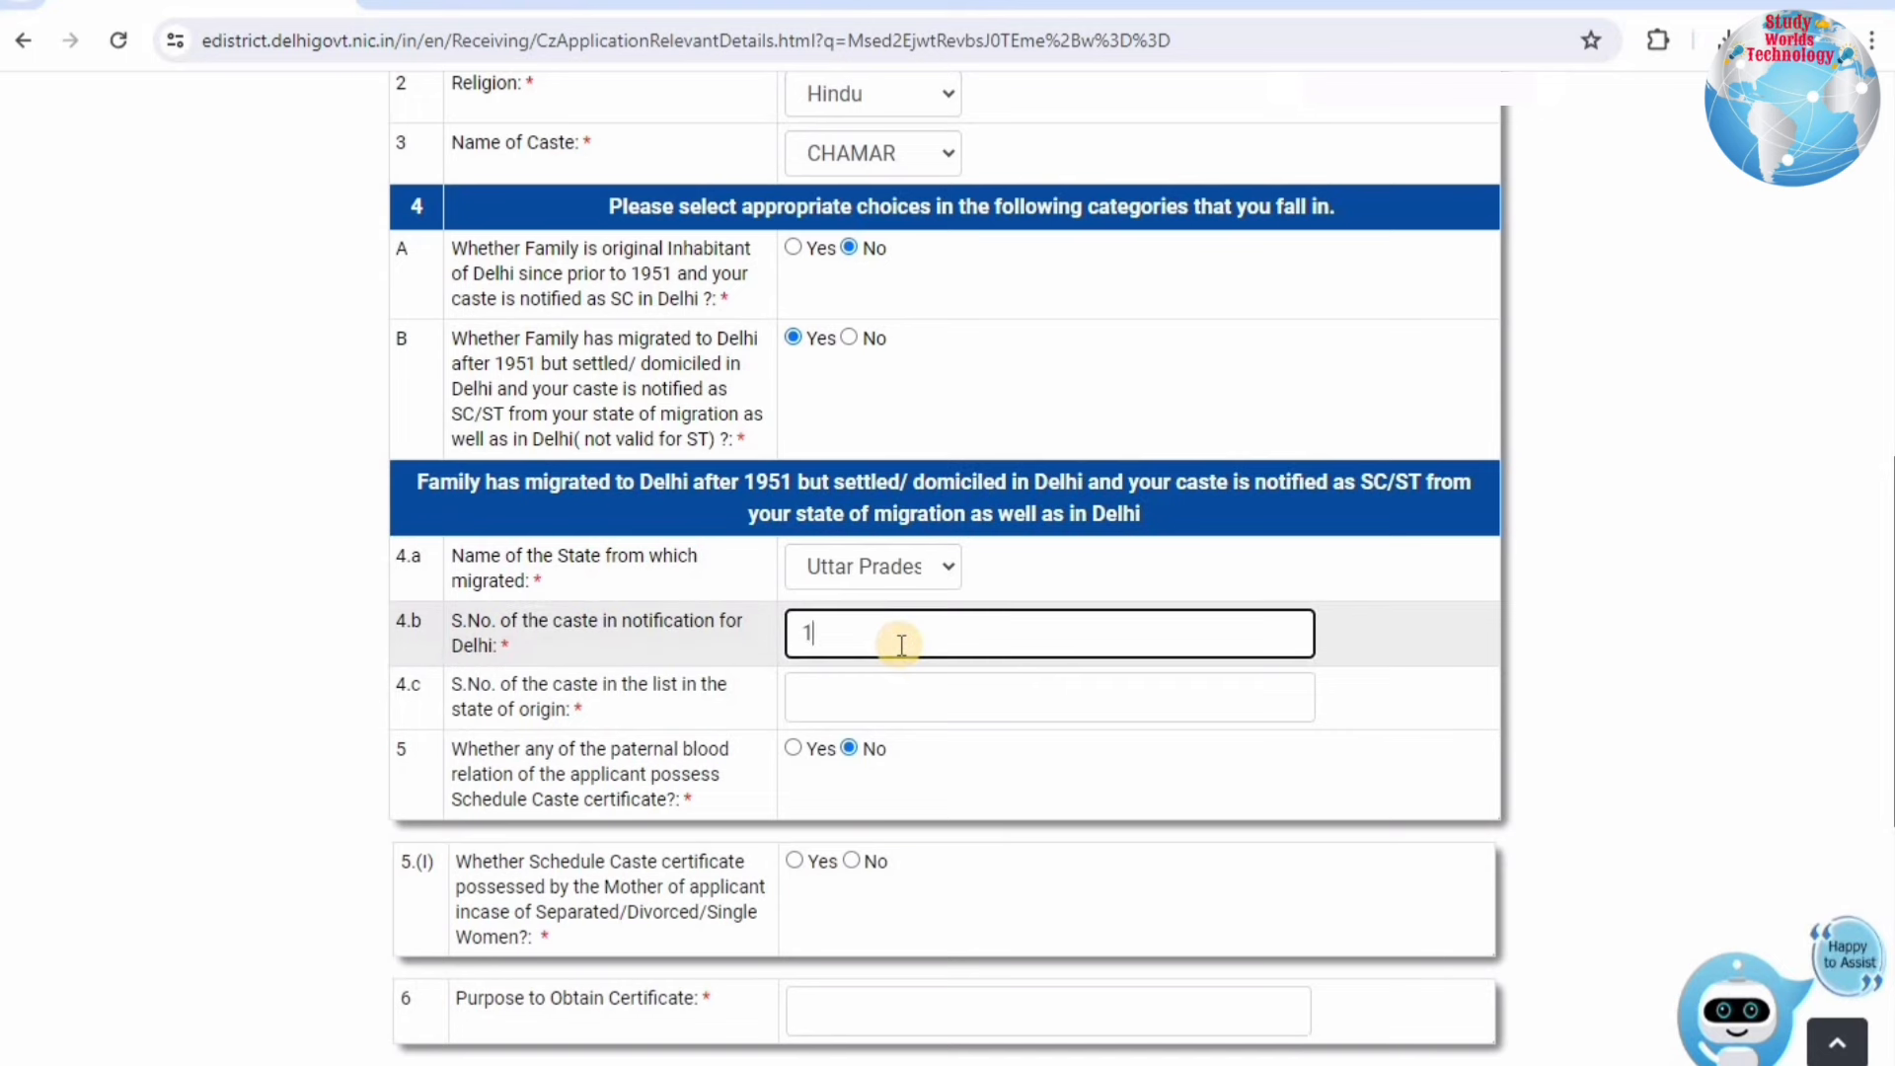
{"action": "type", "text": "0"}
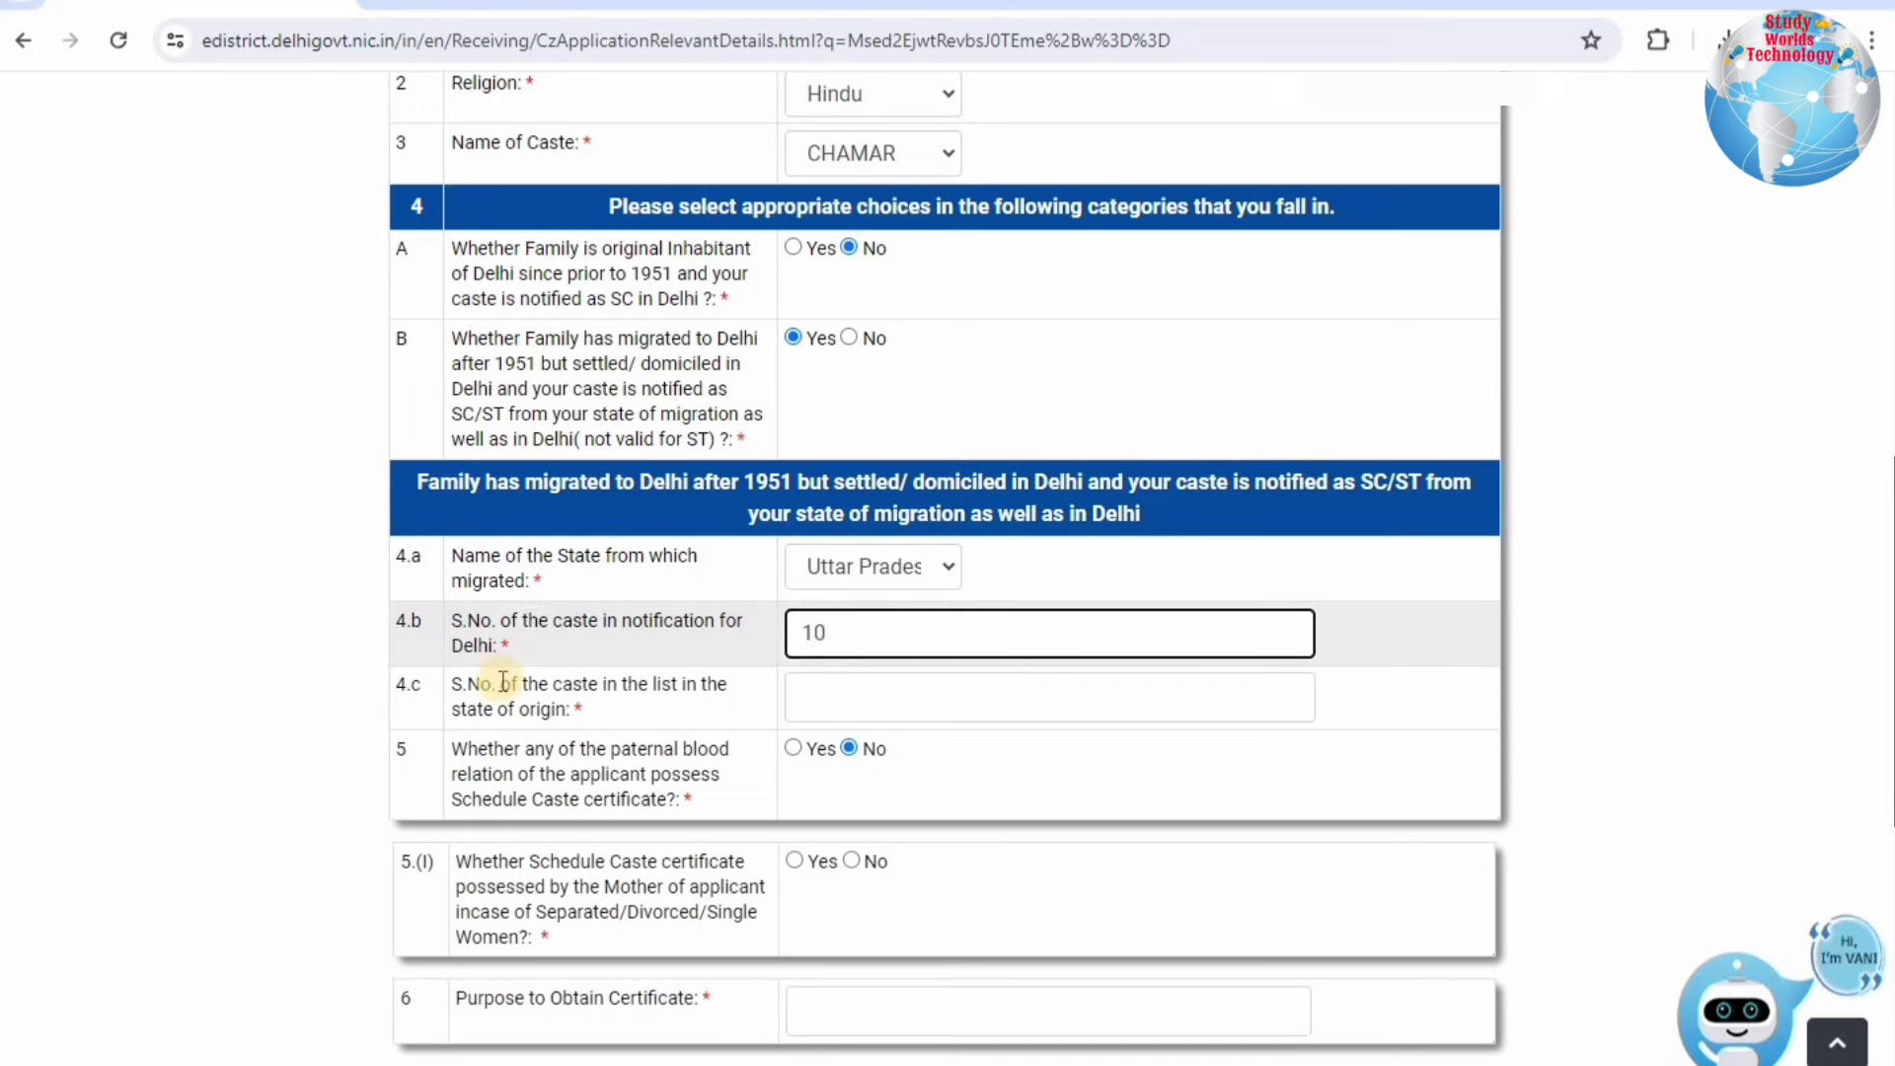
Step: Enter 25 as the serial number of the caste in the list of the state of origin
{"action": "left_click_drag", "start_coordinate": [479, 683], "coordinate": [516, 682]}
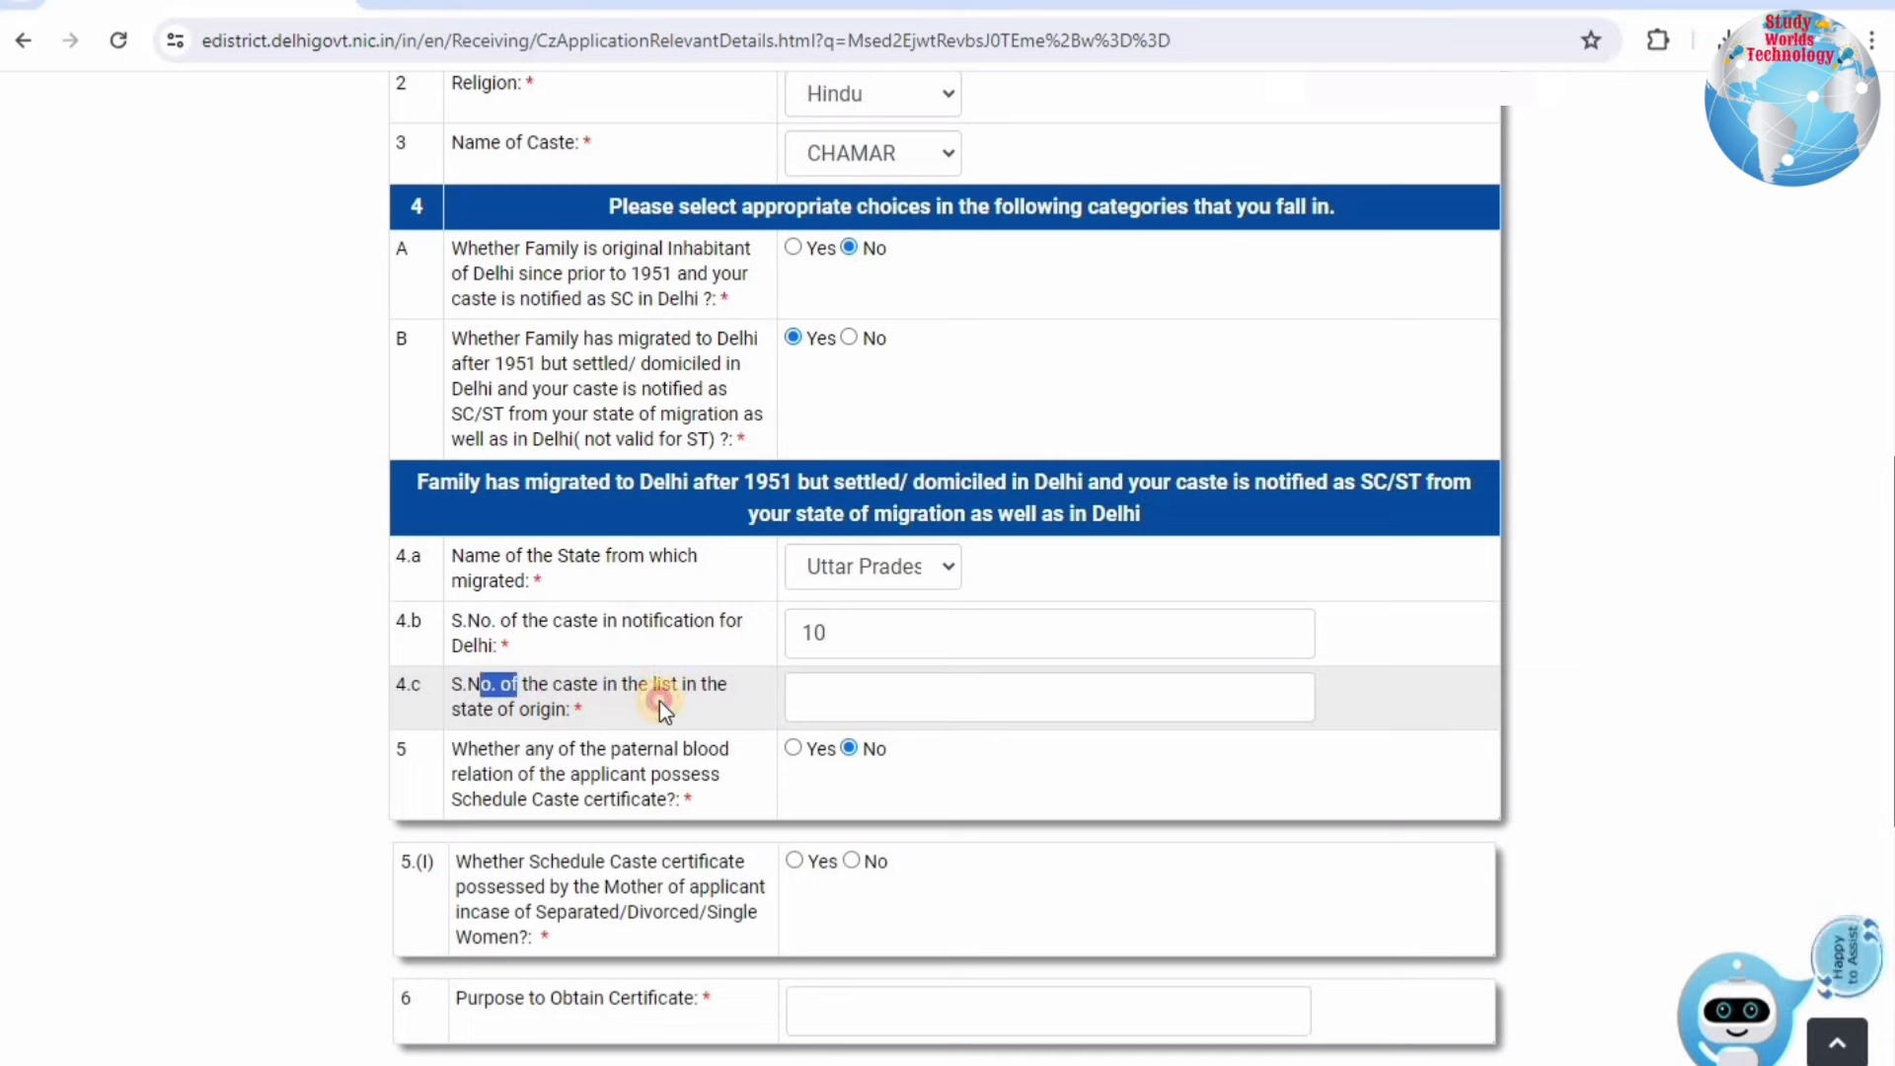
{"action": "left_click_drag", "start_coordinate": [659, 701], "coordinate": [613, 696]}
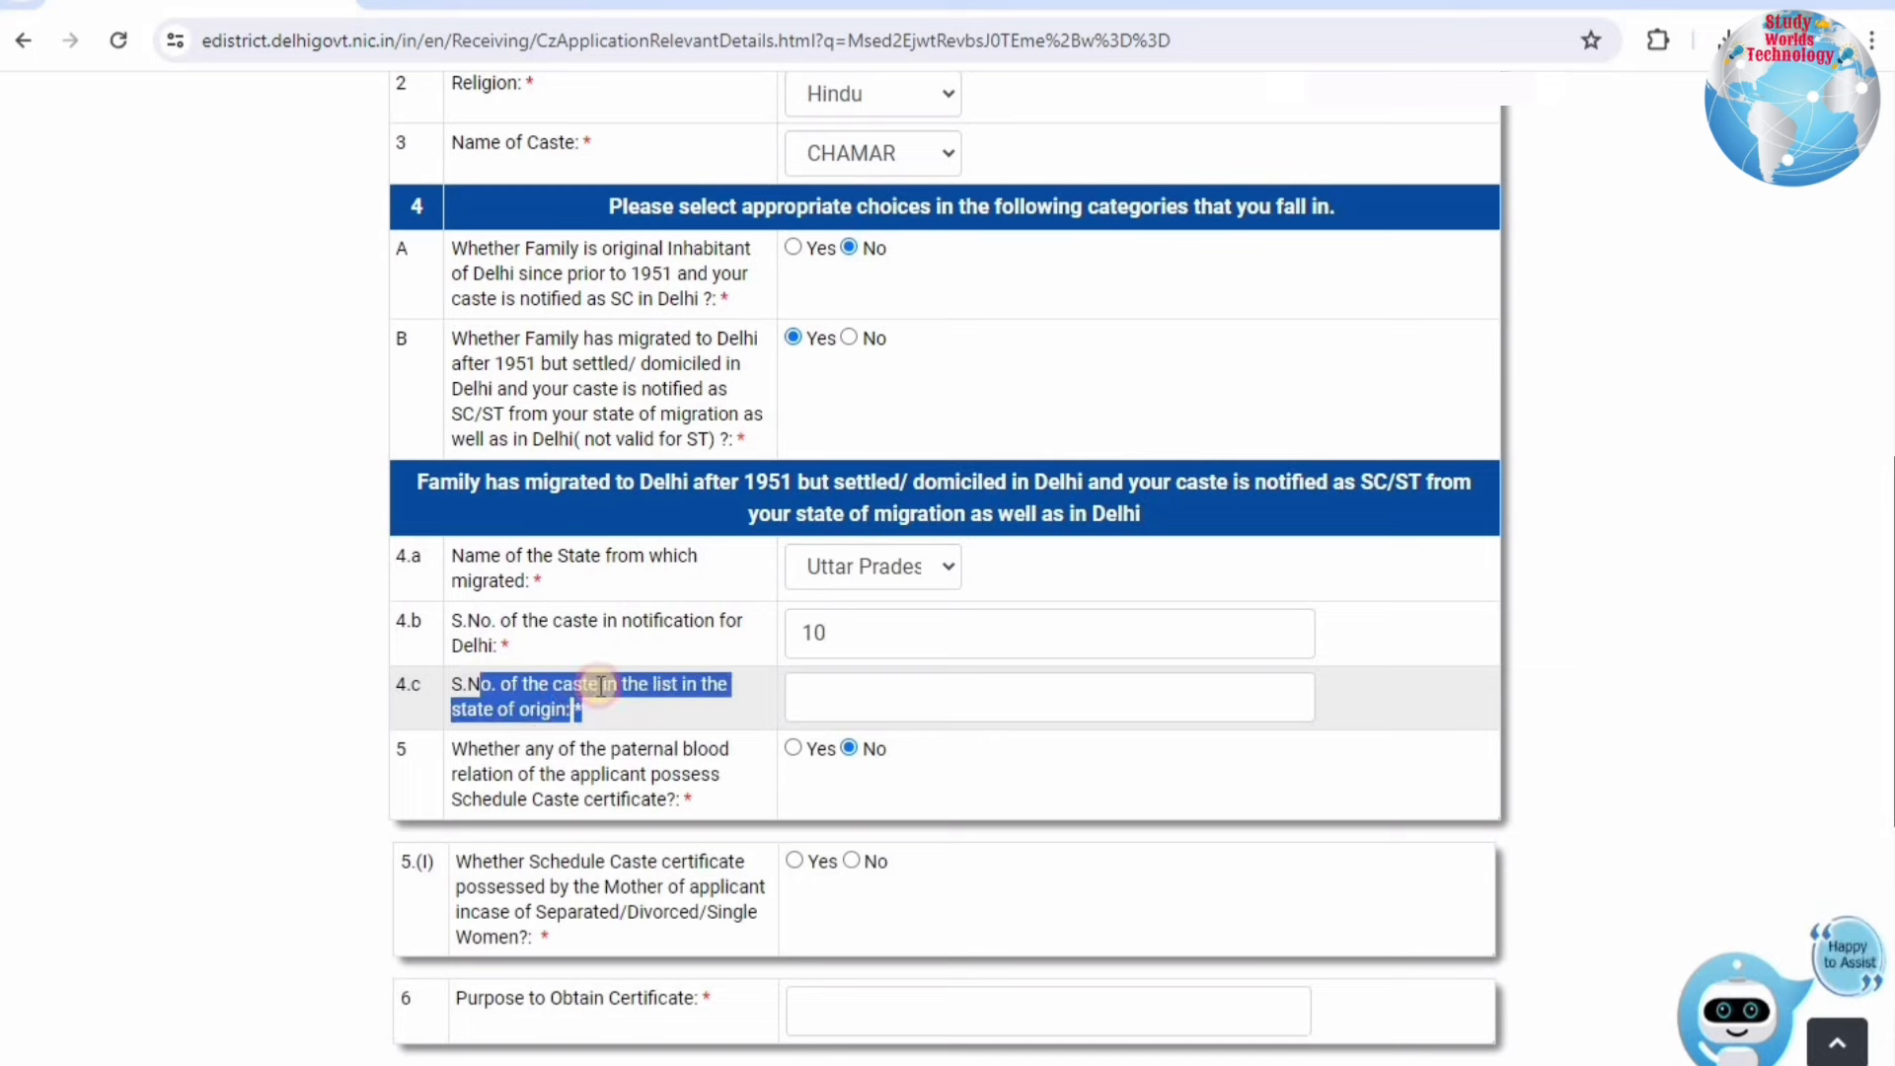
{"action": "left_click", "coordinate": [656, 689]}
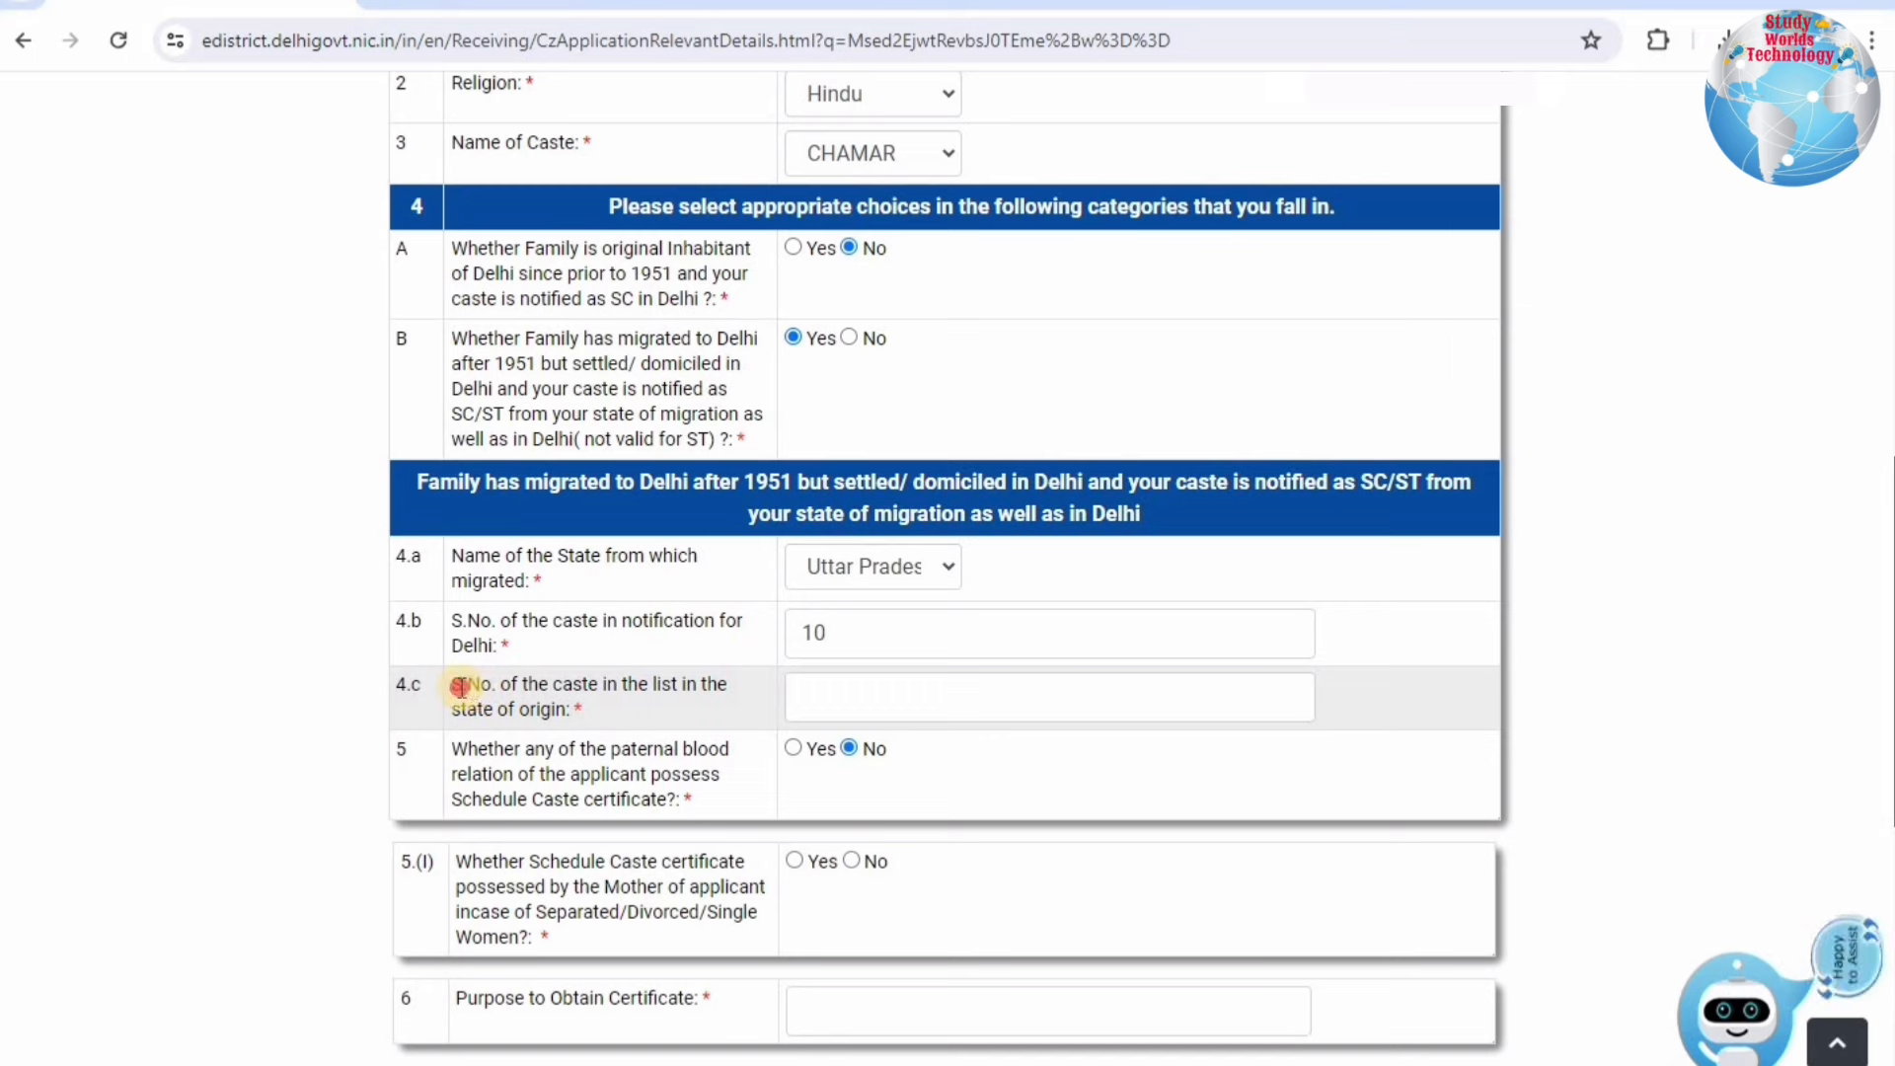
{"action": "left_click_drag", "start_coordinate": [585, 688], "coordinate": [686, 695]}
{"action": "left_click", "coordinate": [491, 714]}
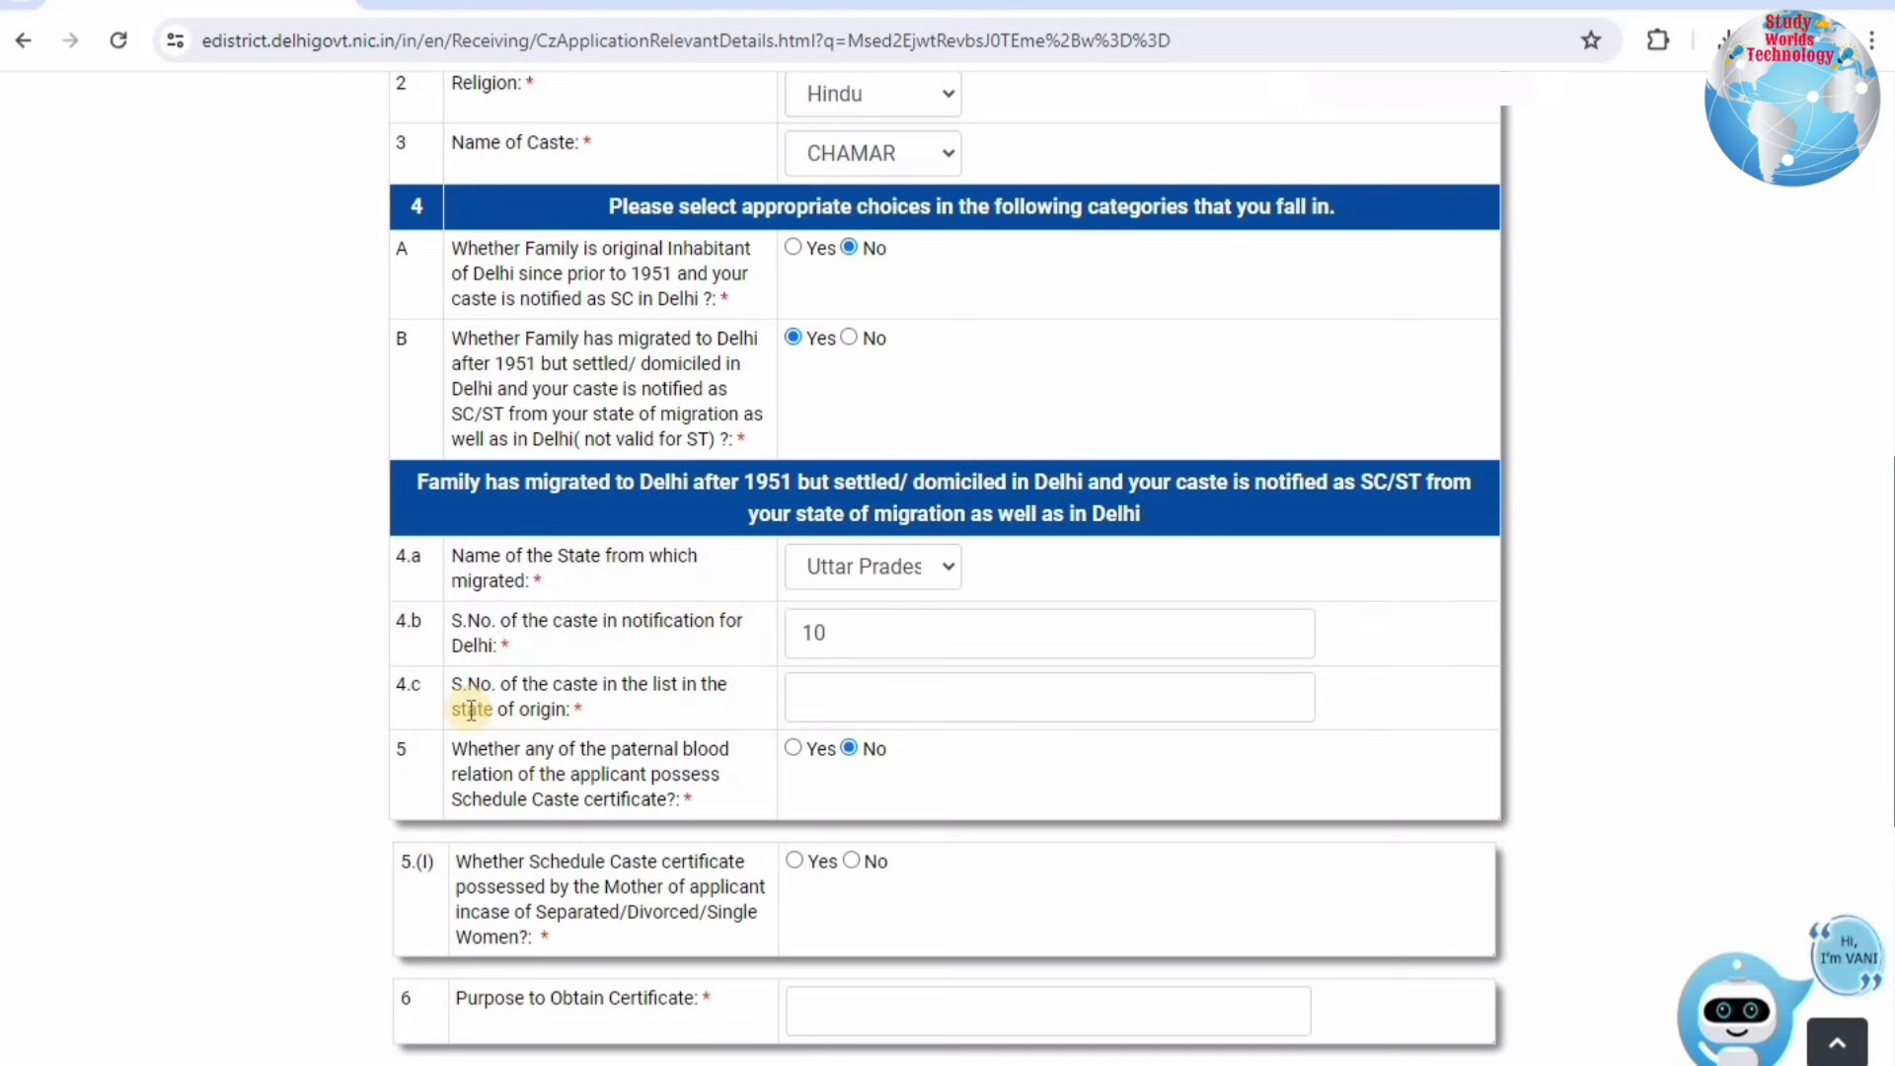
{"action": "left_click_drag", "start_coordinate": [510, 707], "coordinate": [616, 718]}
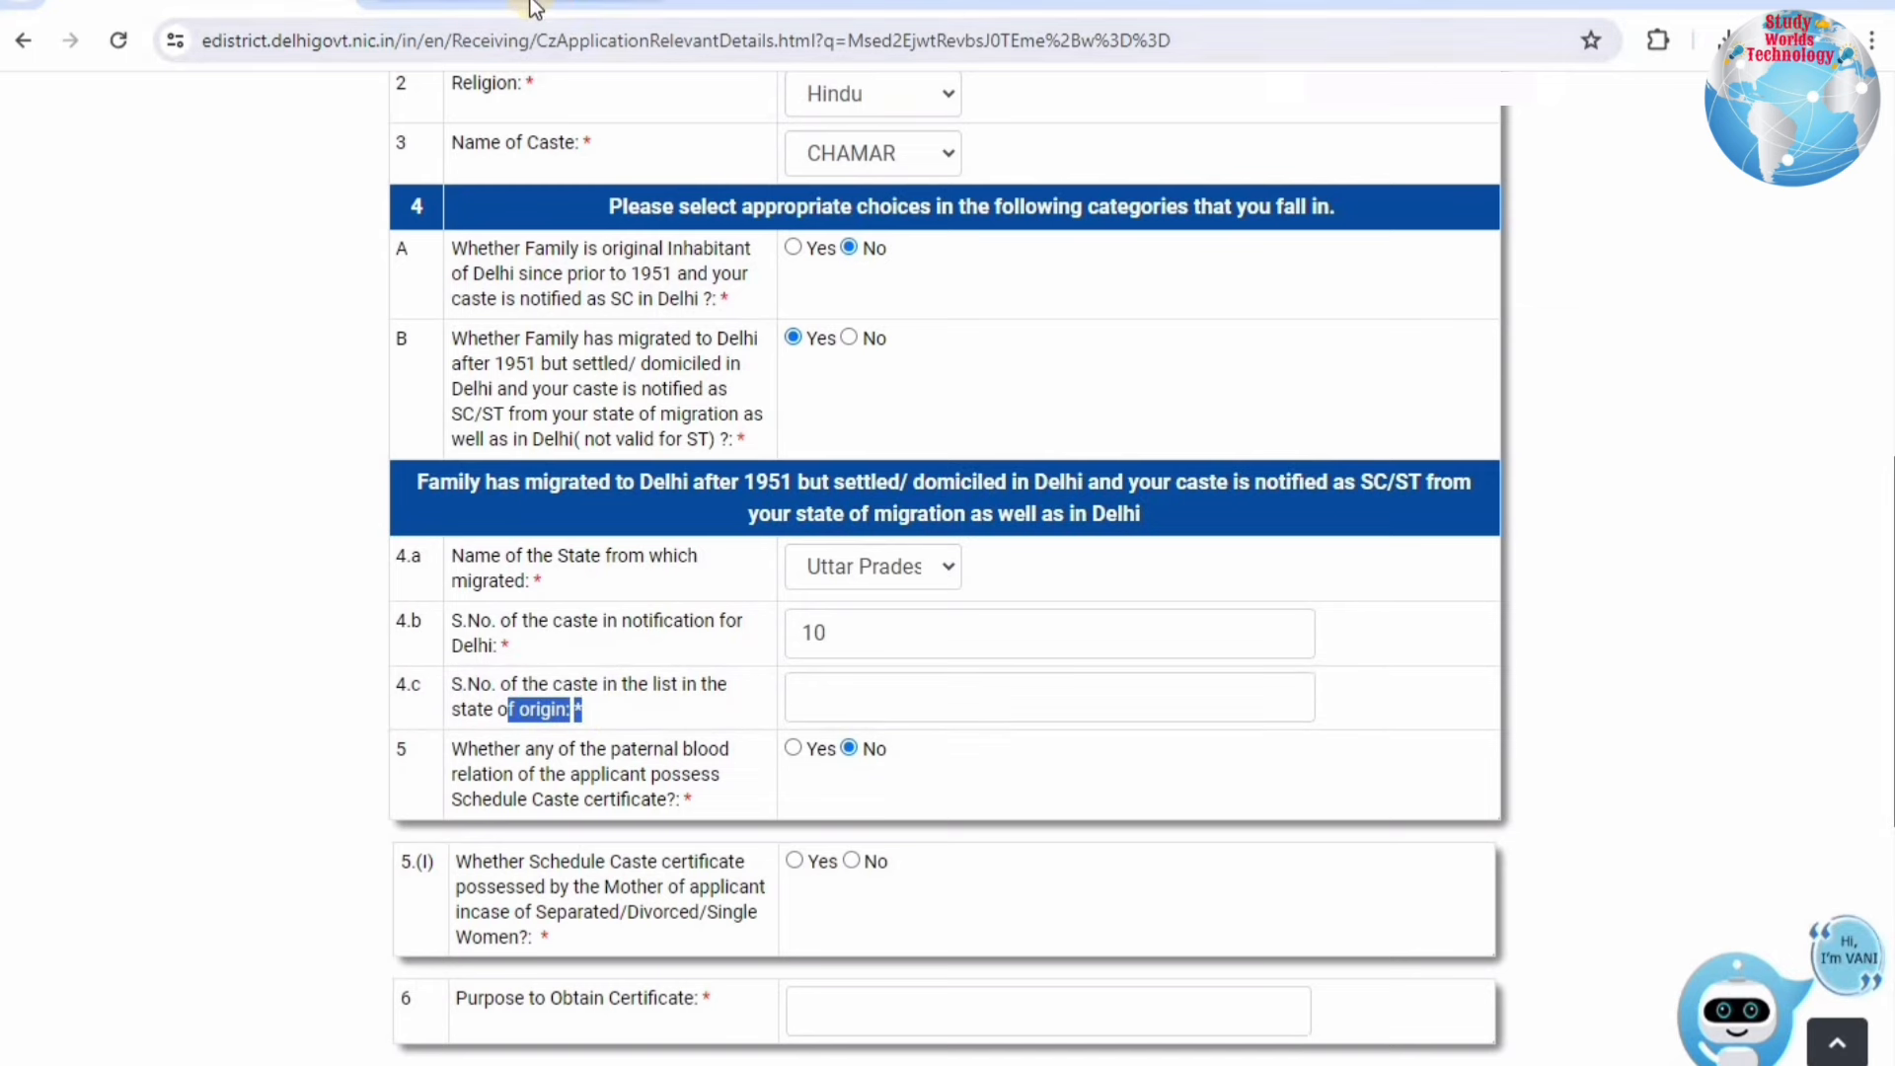
{"action": "left_click_drag", "start_coordinate": [454, 692], "coordinate": [666, 691]}
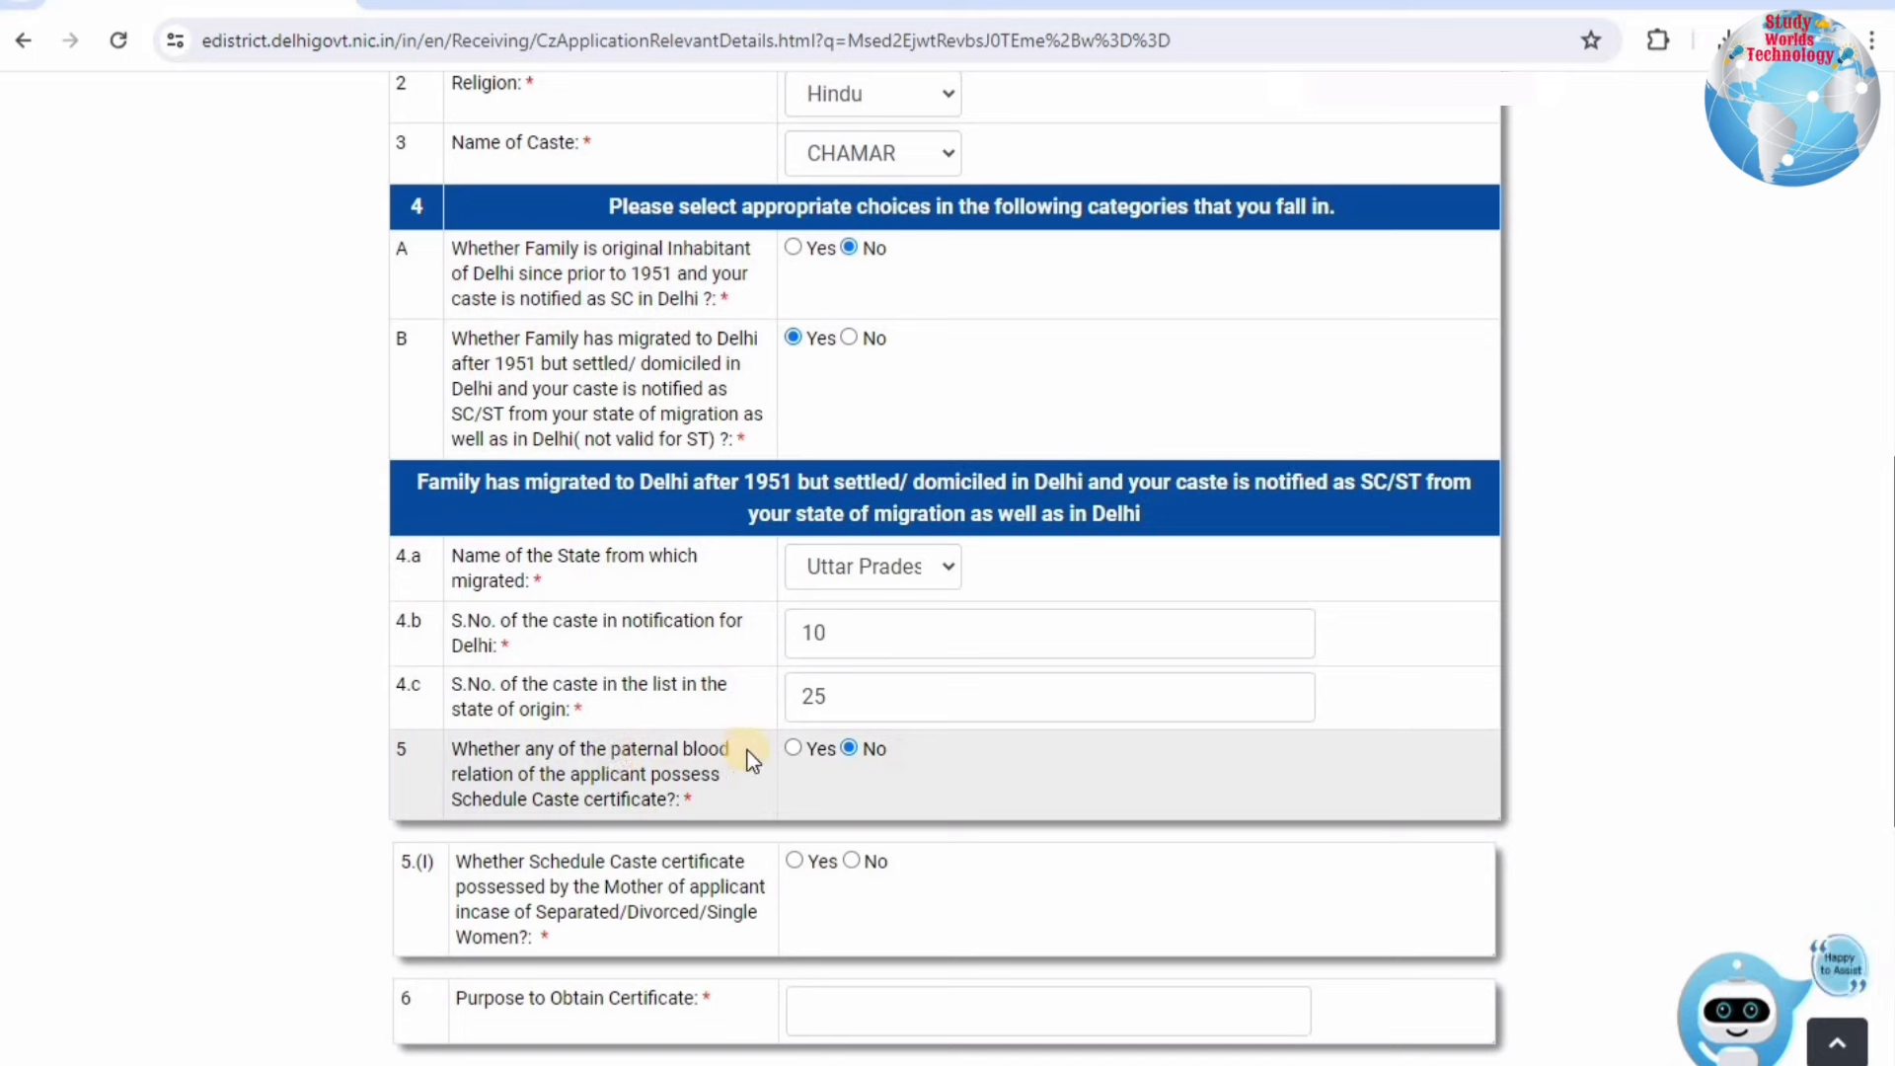
Step: Try Yes on the paternal blood relation's Schedule Caste certificate question, examine the relative's certificate fields, and return the answer to No
{"action": "left_click", "coordinate": [797, 752]}
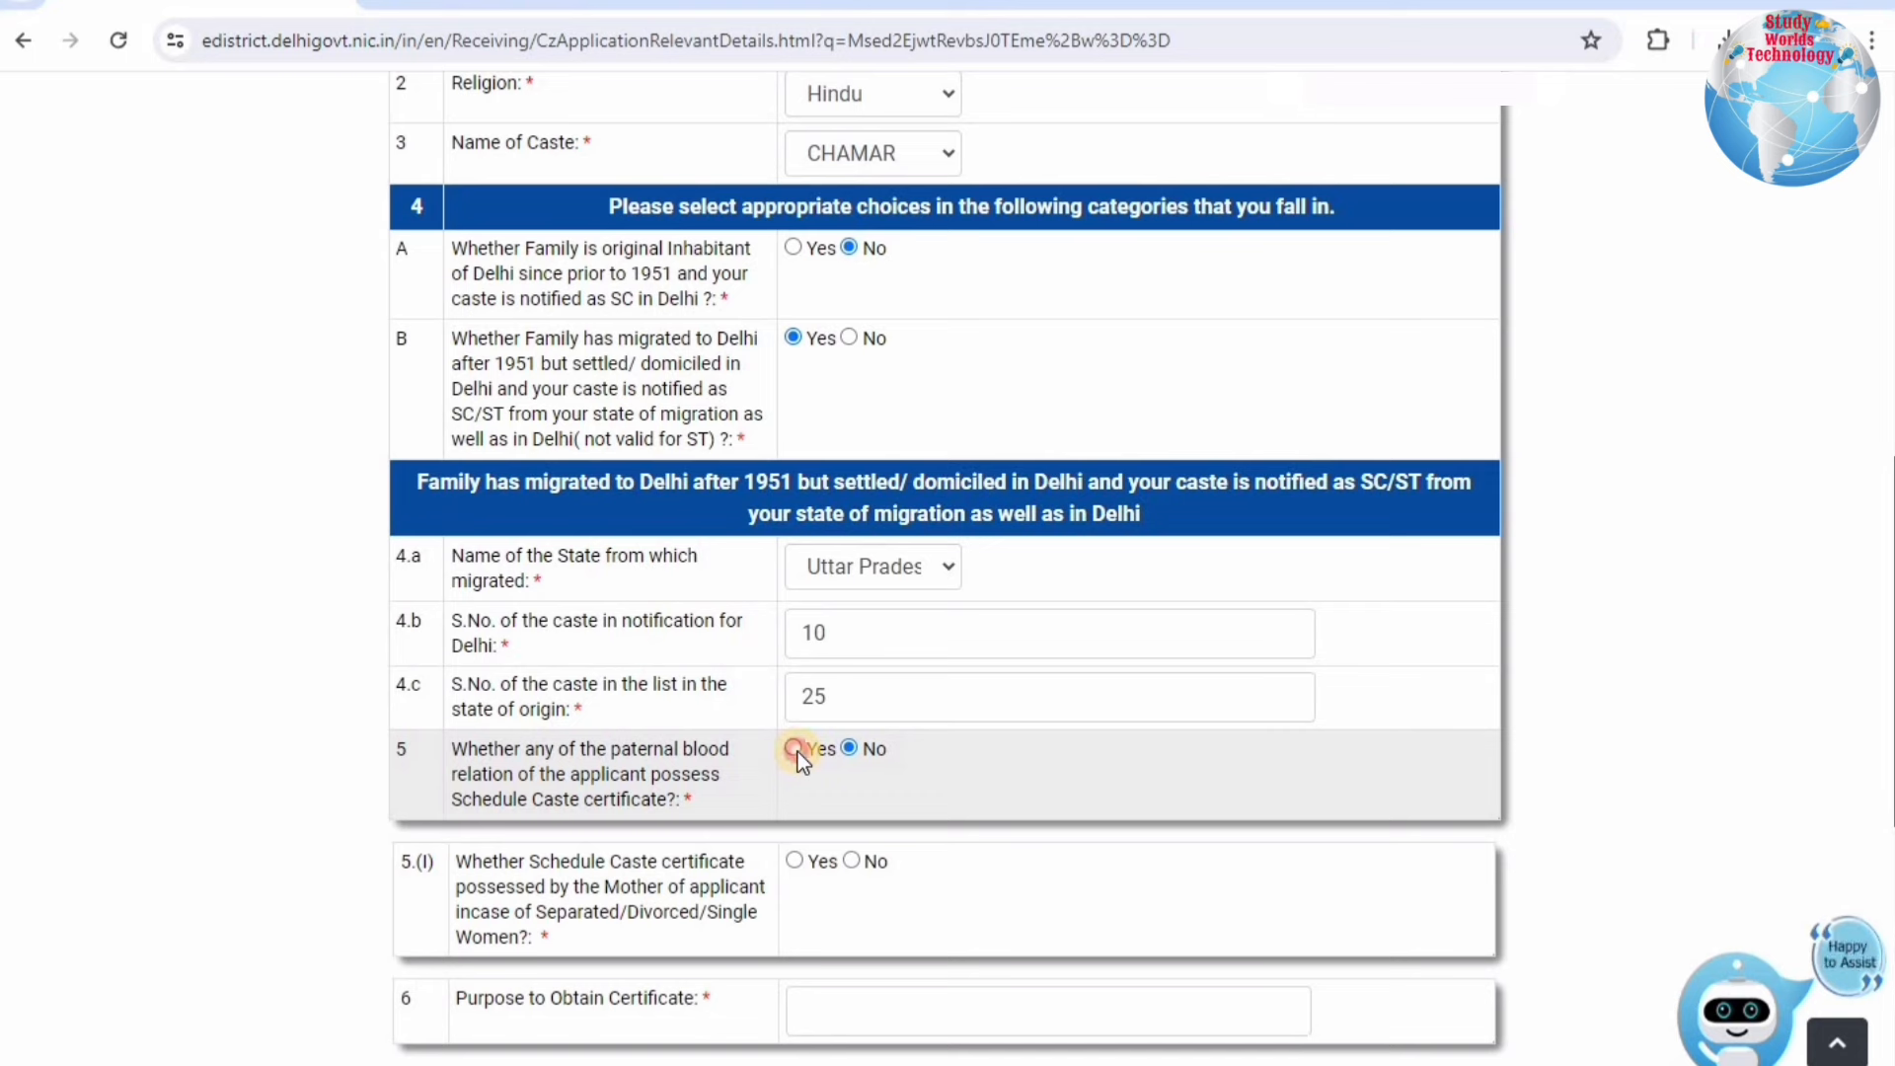
{"action": "left_click", "coordinate": [798, 752]}
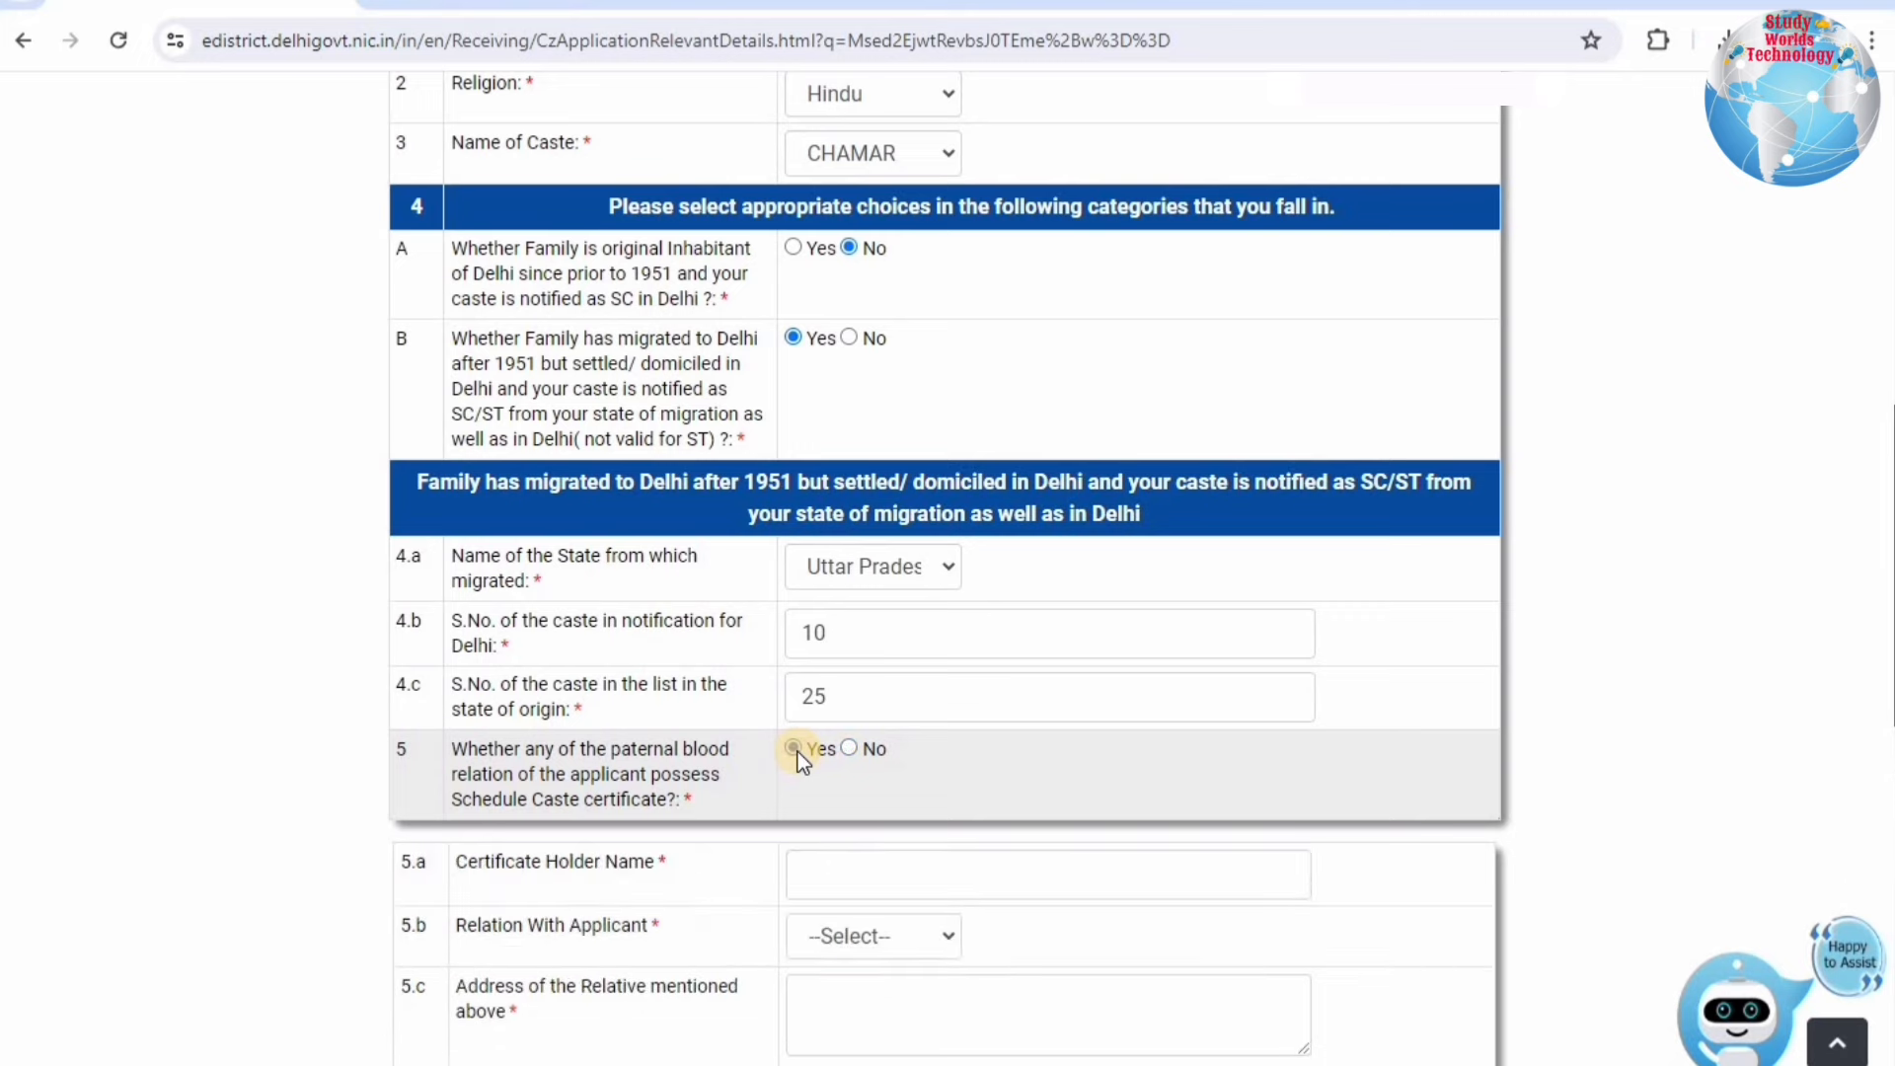
{"action": "scroll", "coordinate": [797, 752], "scroll_direction": "down", "scroll_amount": 5}
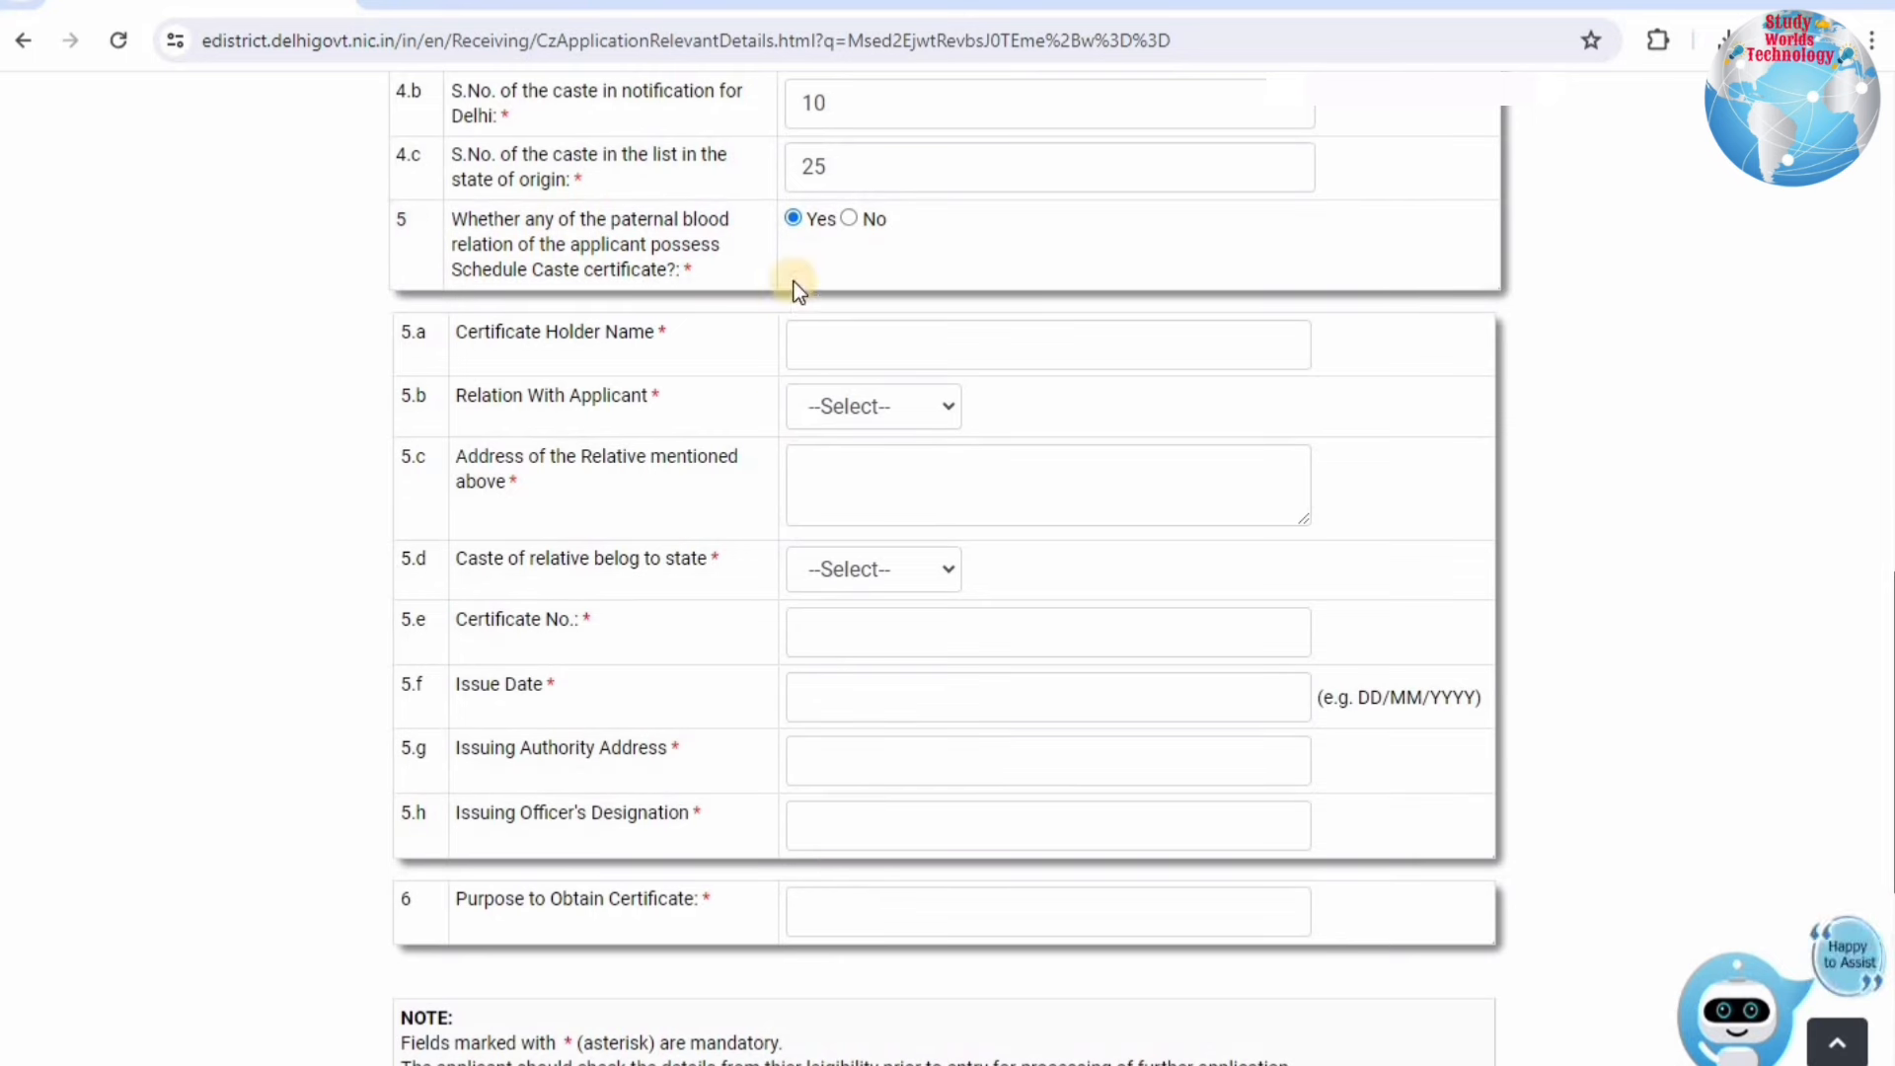
{"action": "left_click", "coordinate": [850, 219]}
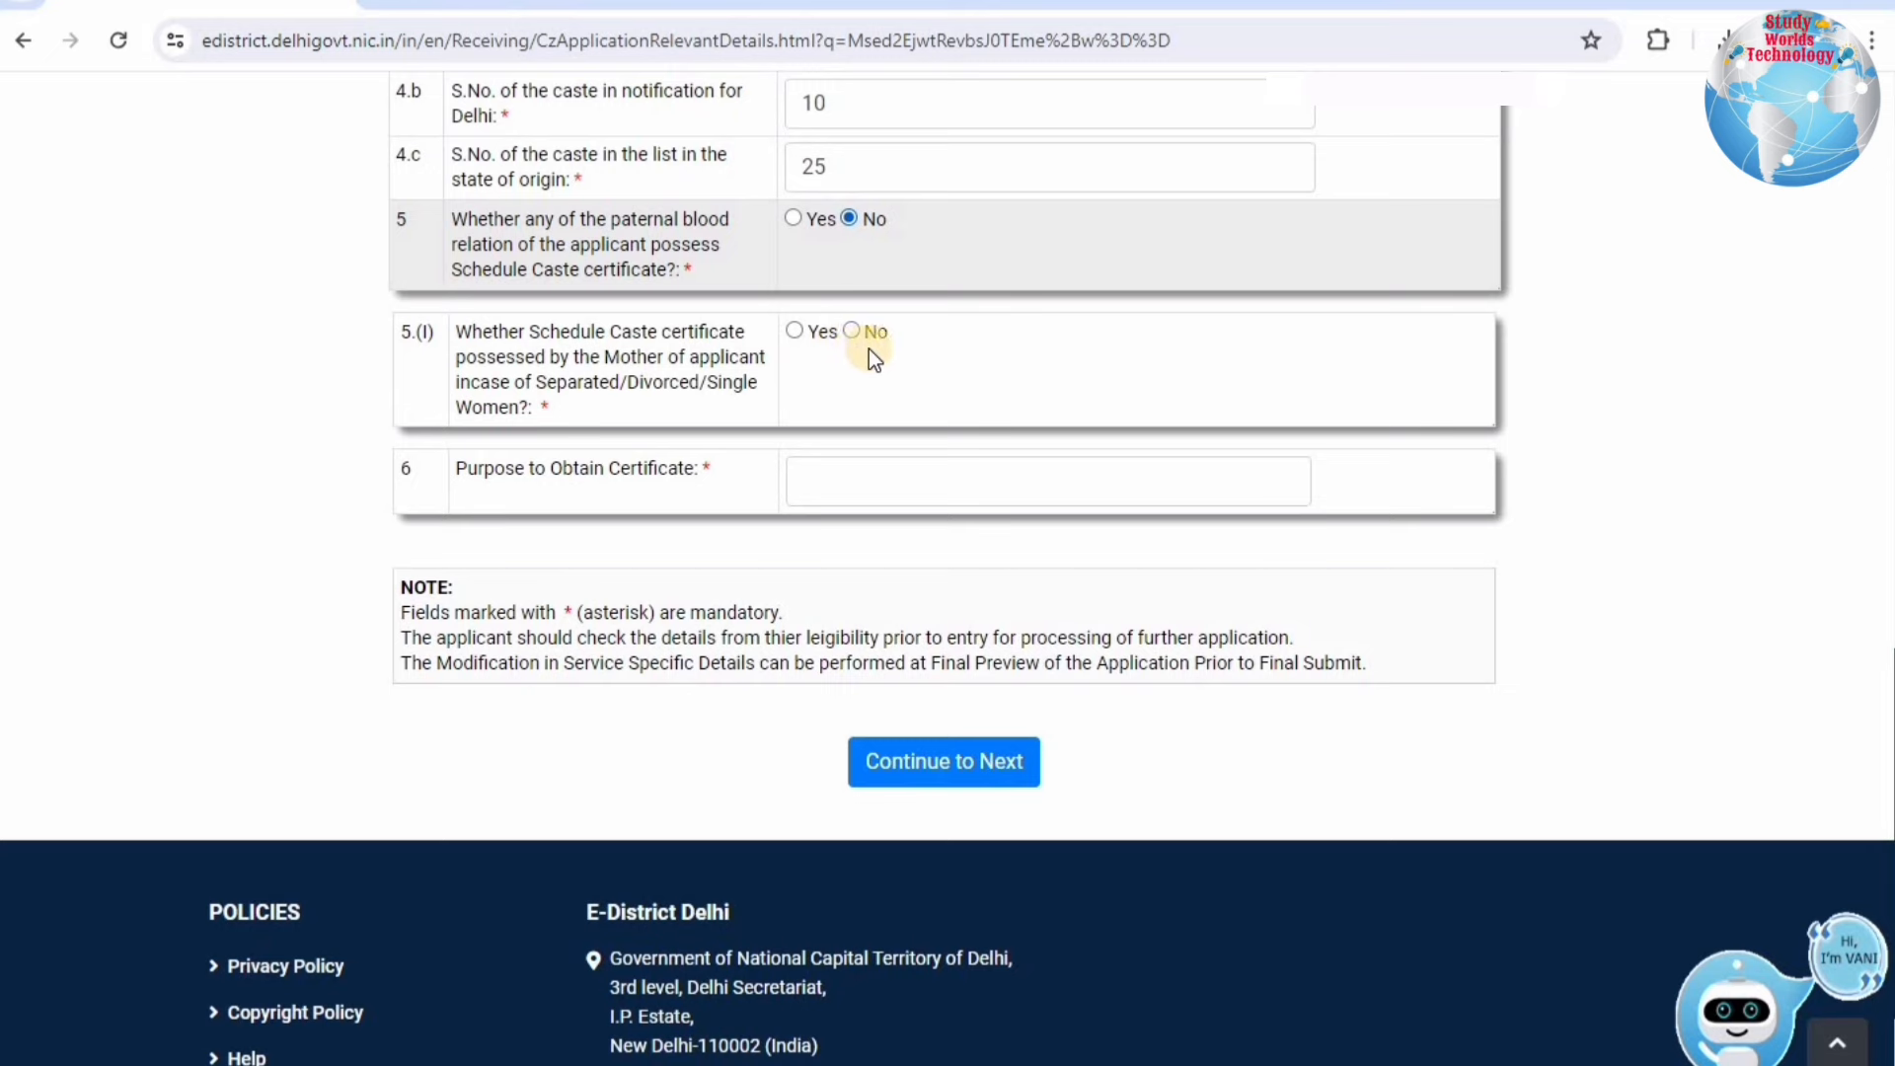
{"action": "left_click", "coordinate": [794, 218]}
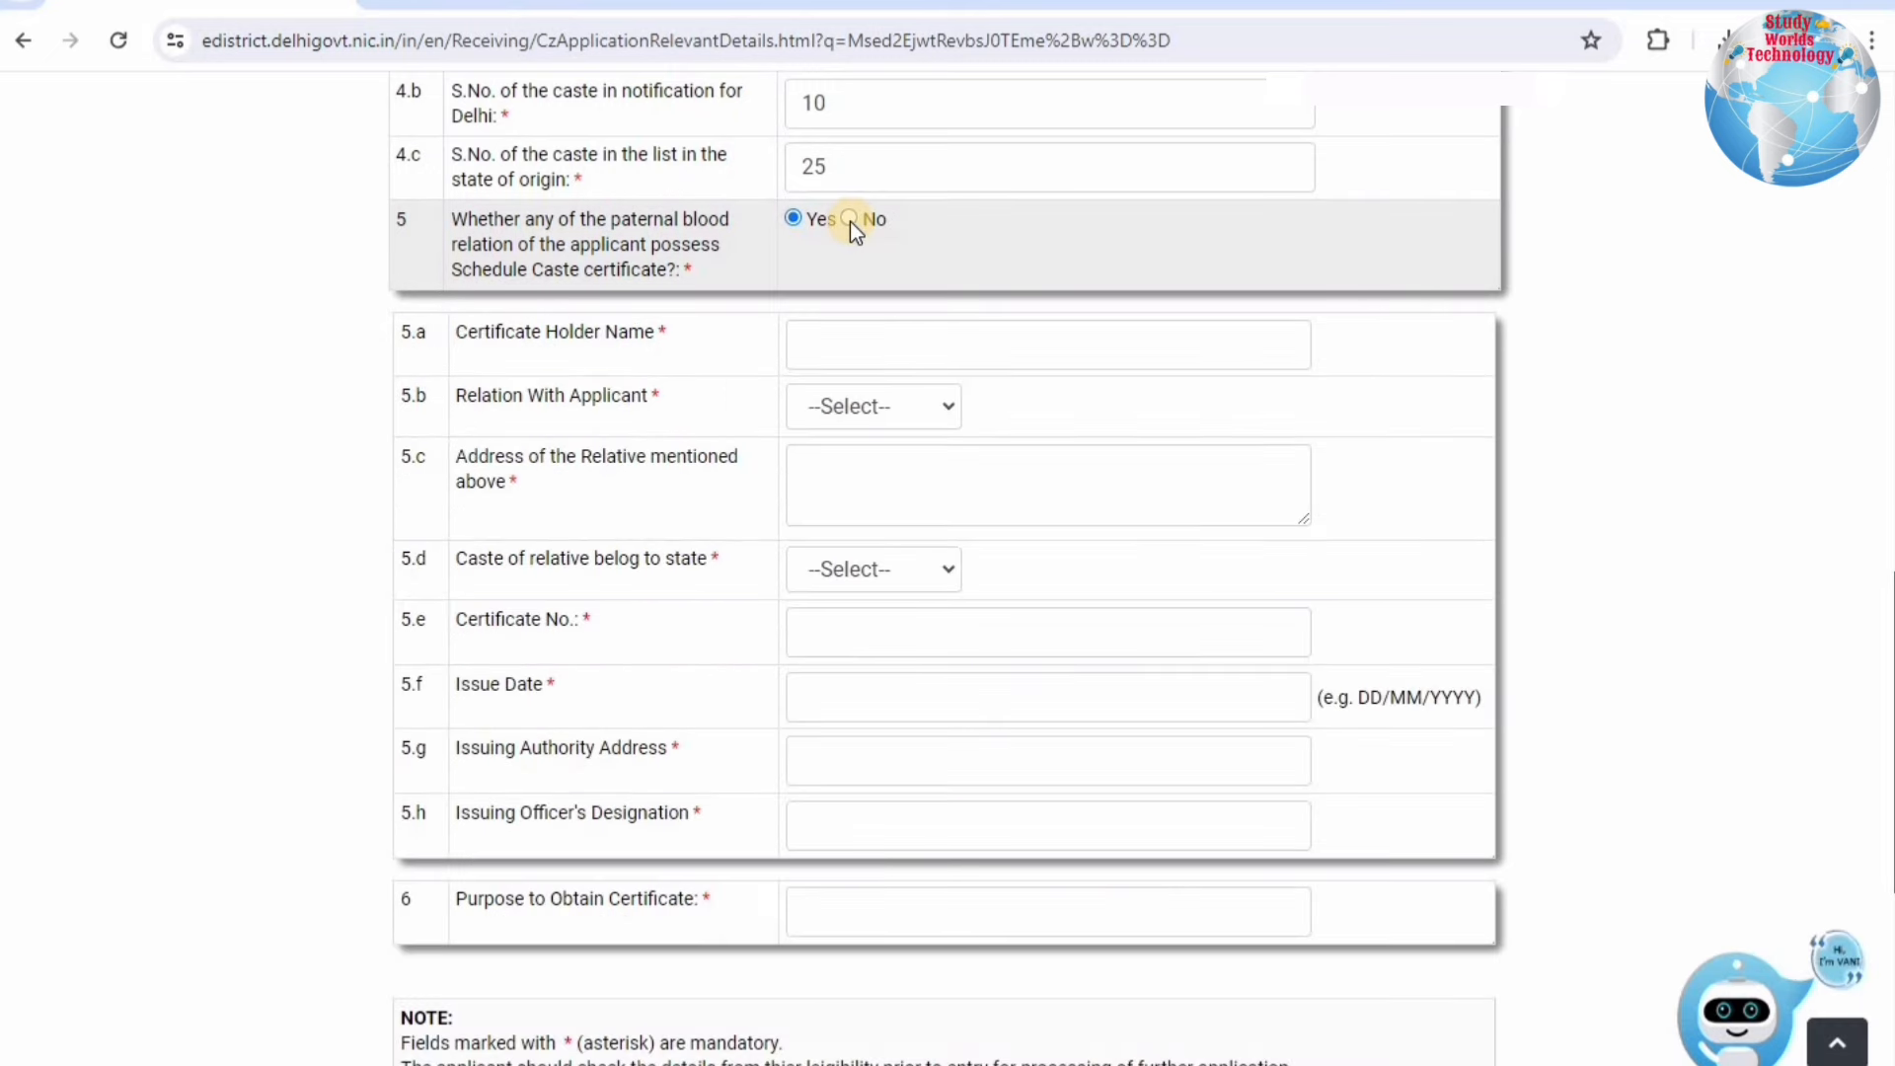
{"action": "left_click", "coordinate": [849, 219]}
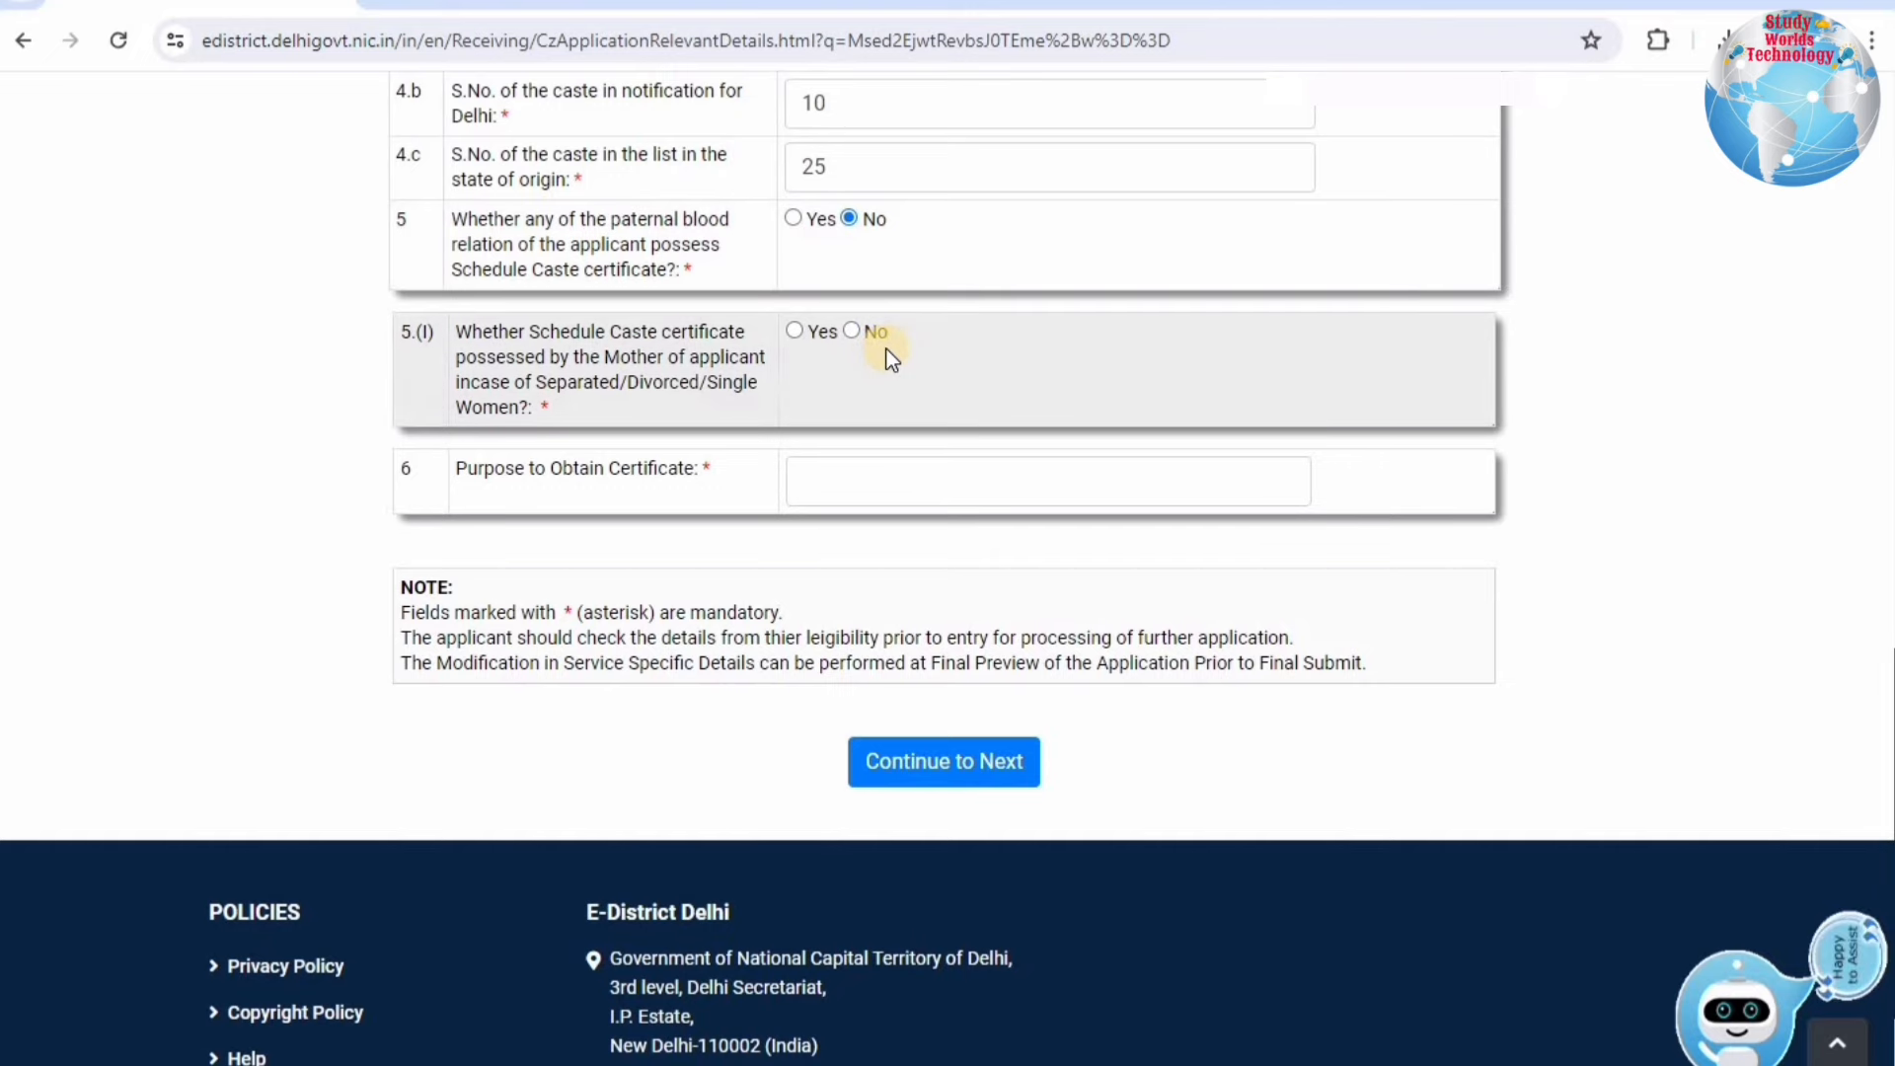
Step: Check the fields that Yes requires for the separated, divorced or single mother's Schedule Caste certificate, and settle that answer on No
{"action": "scroll", "coordinate": [889, 357], "scroll_direction": "up", "scroll_amount": 1}
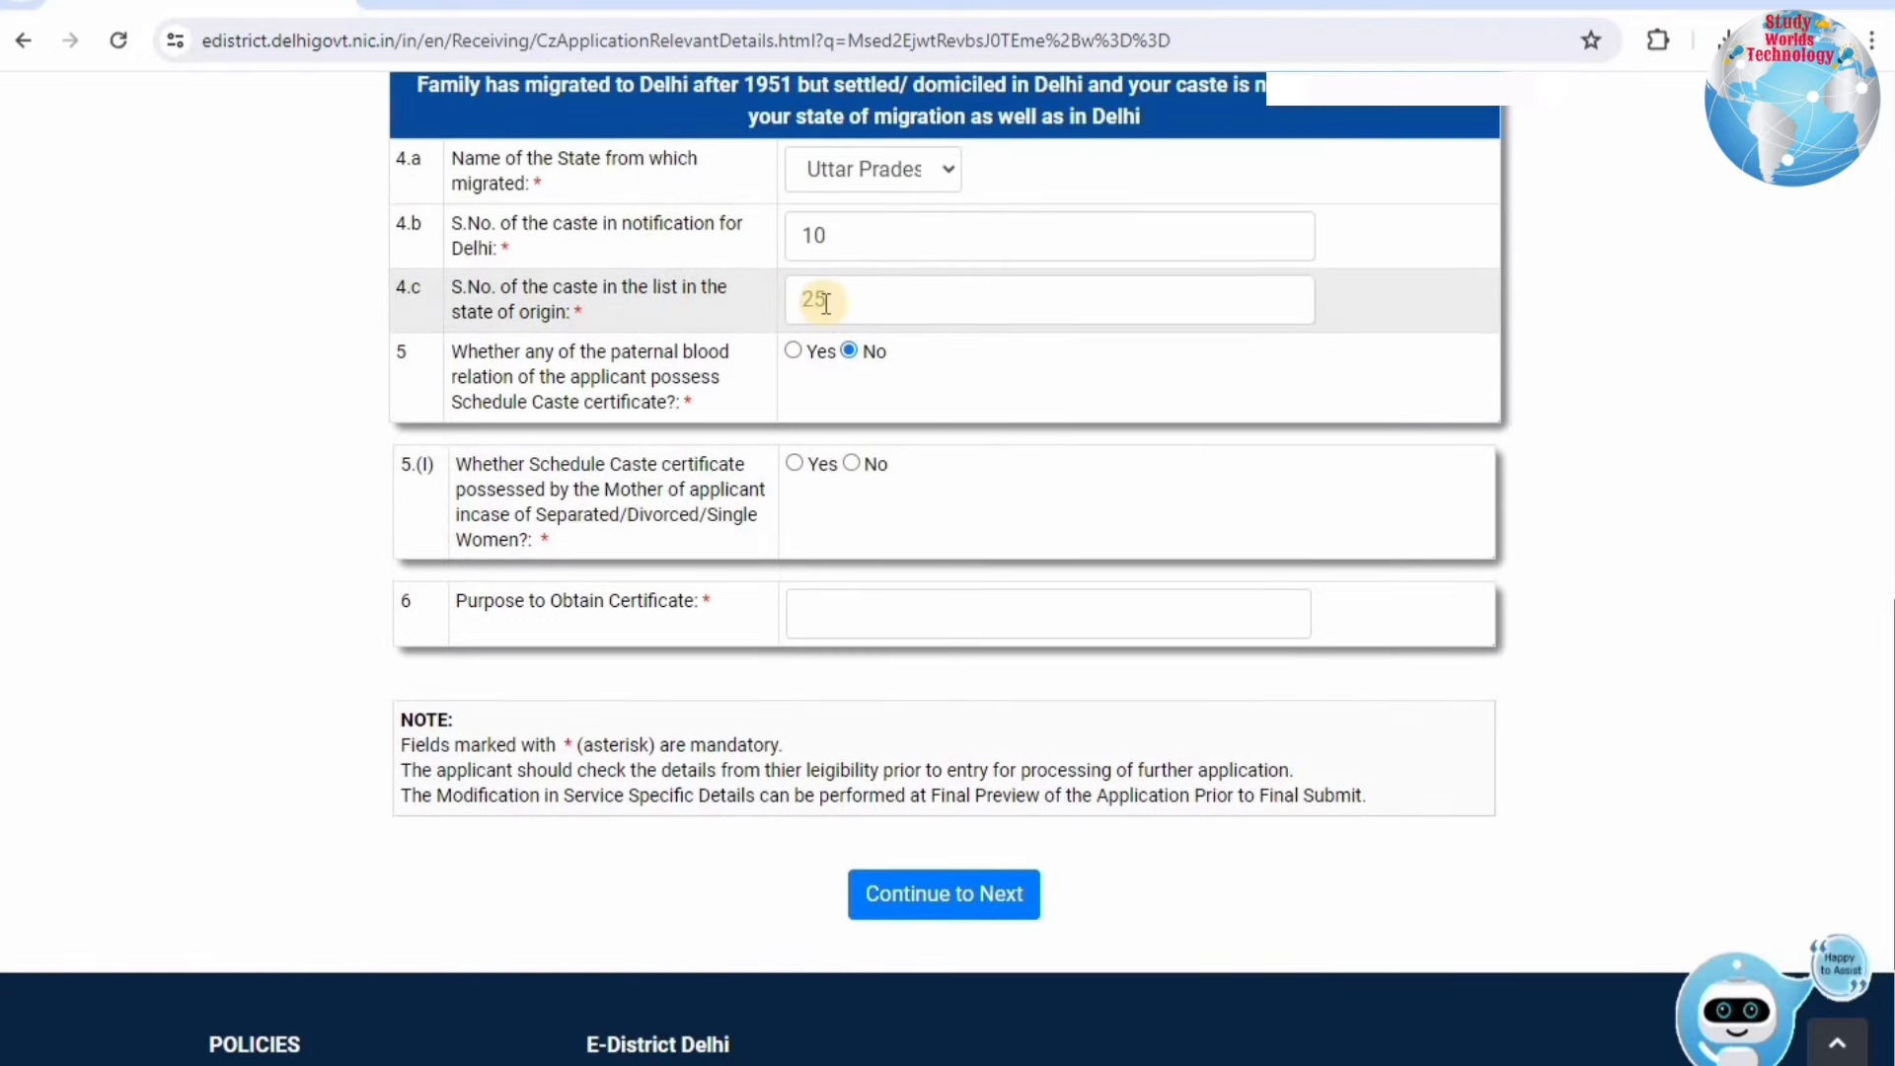
{"action": "scroll", "coordinate": [823, 302], "scroll_direction": "up", "scroll_amount": 2}
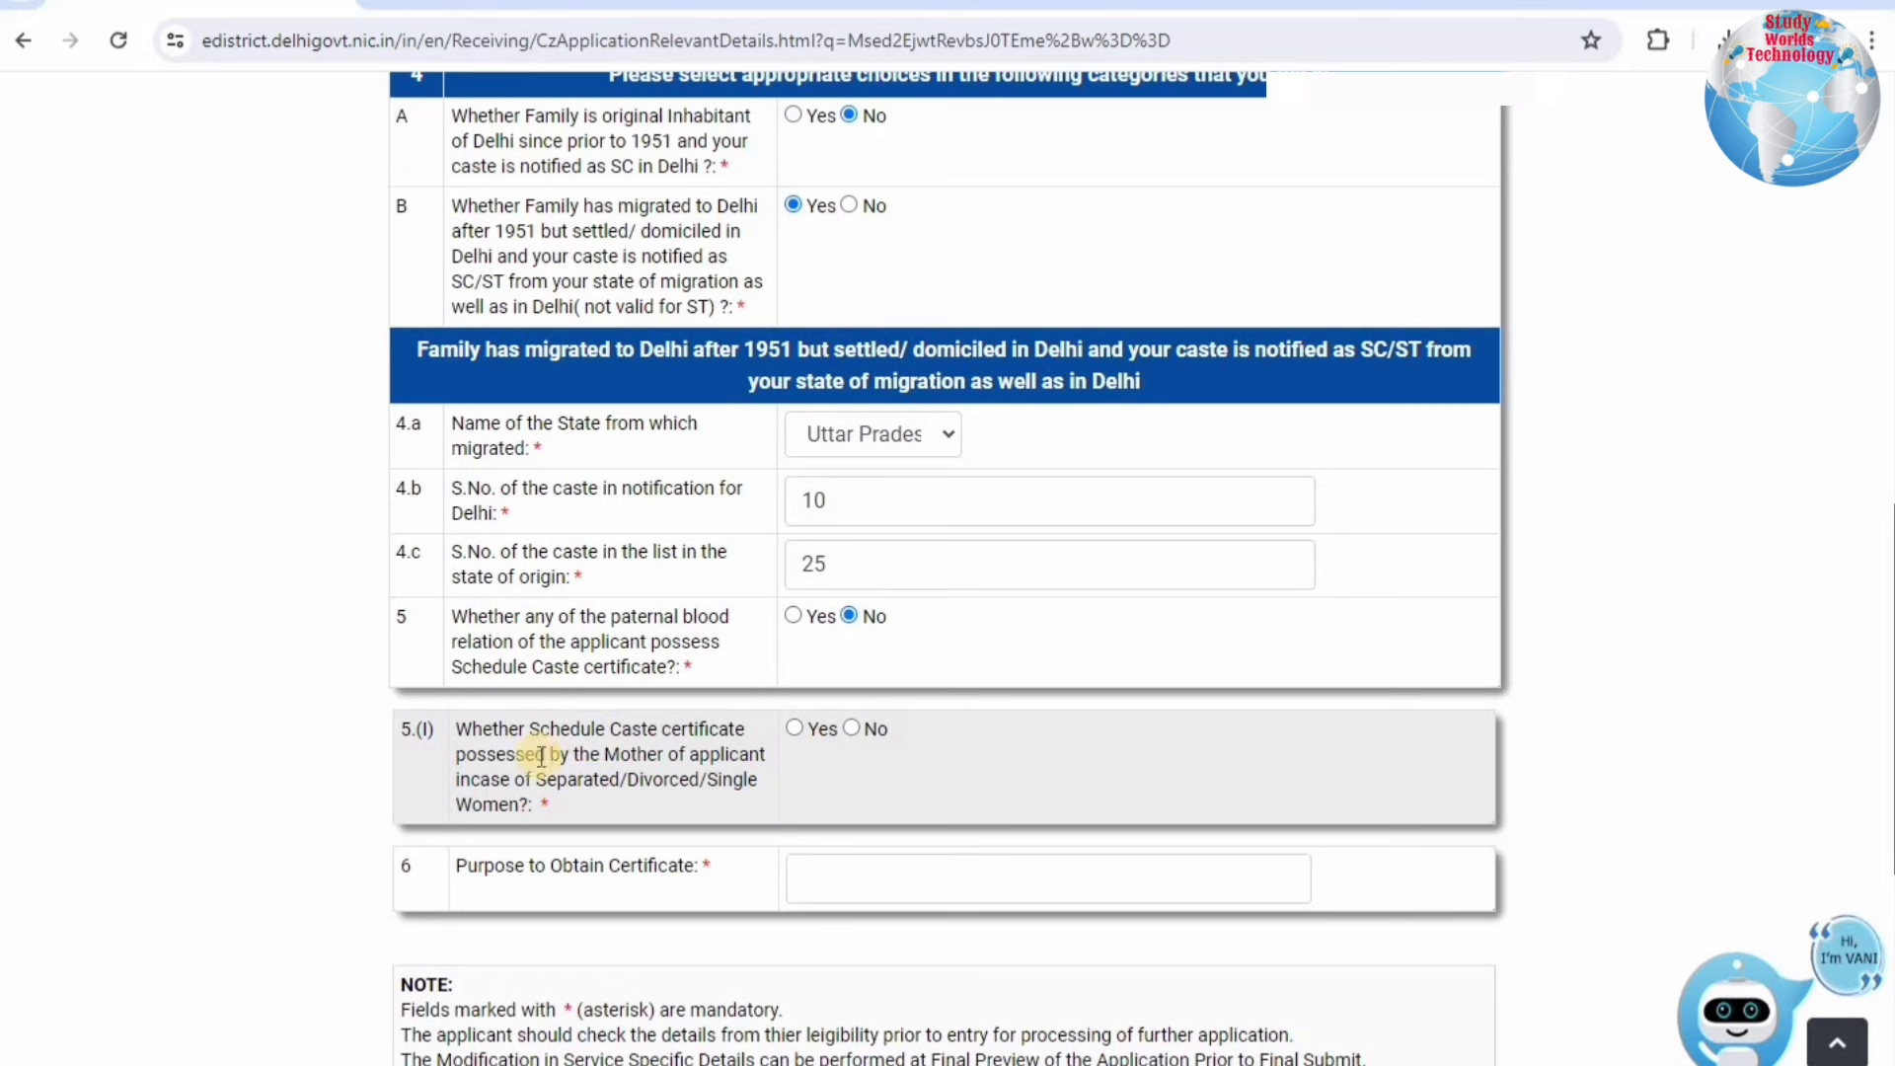
{"action": "left_click", "coordinate": [794, 728]}
{"action": "scroll", "coordinate": [850, 685], "scroll_direction": "down", "scroll_amount": 3}
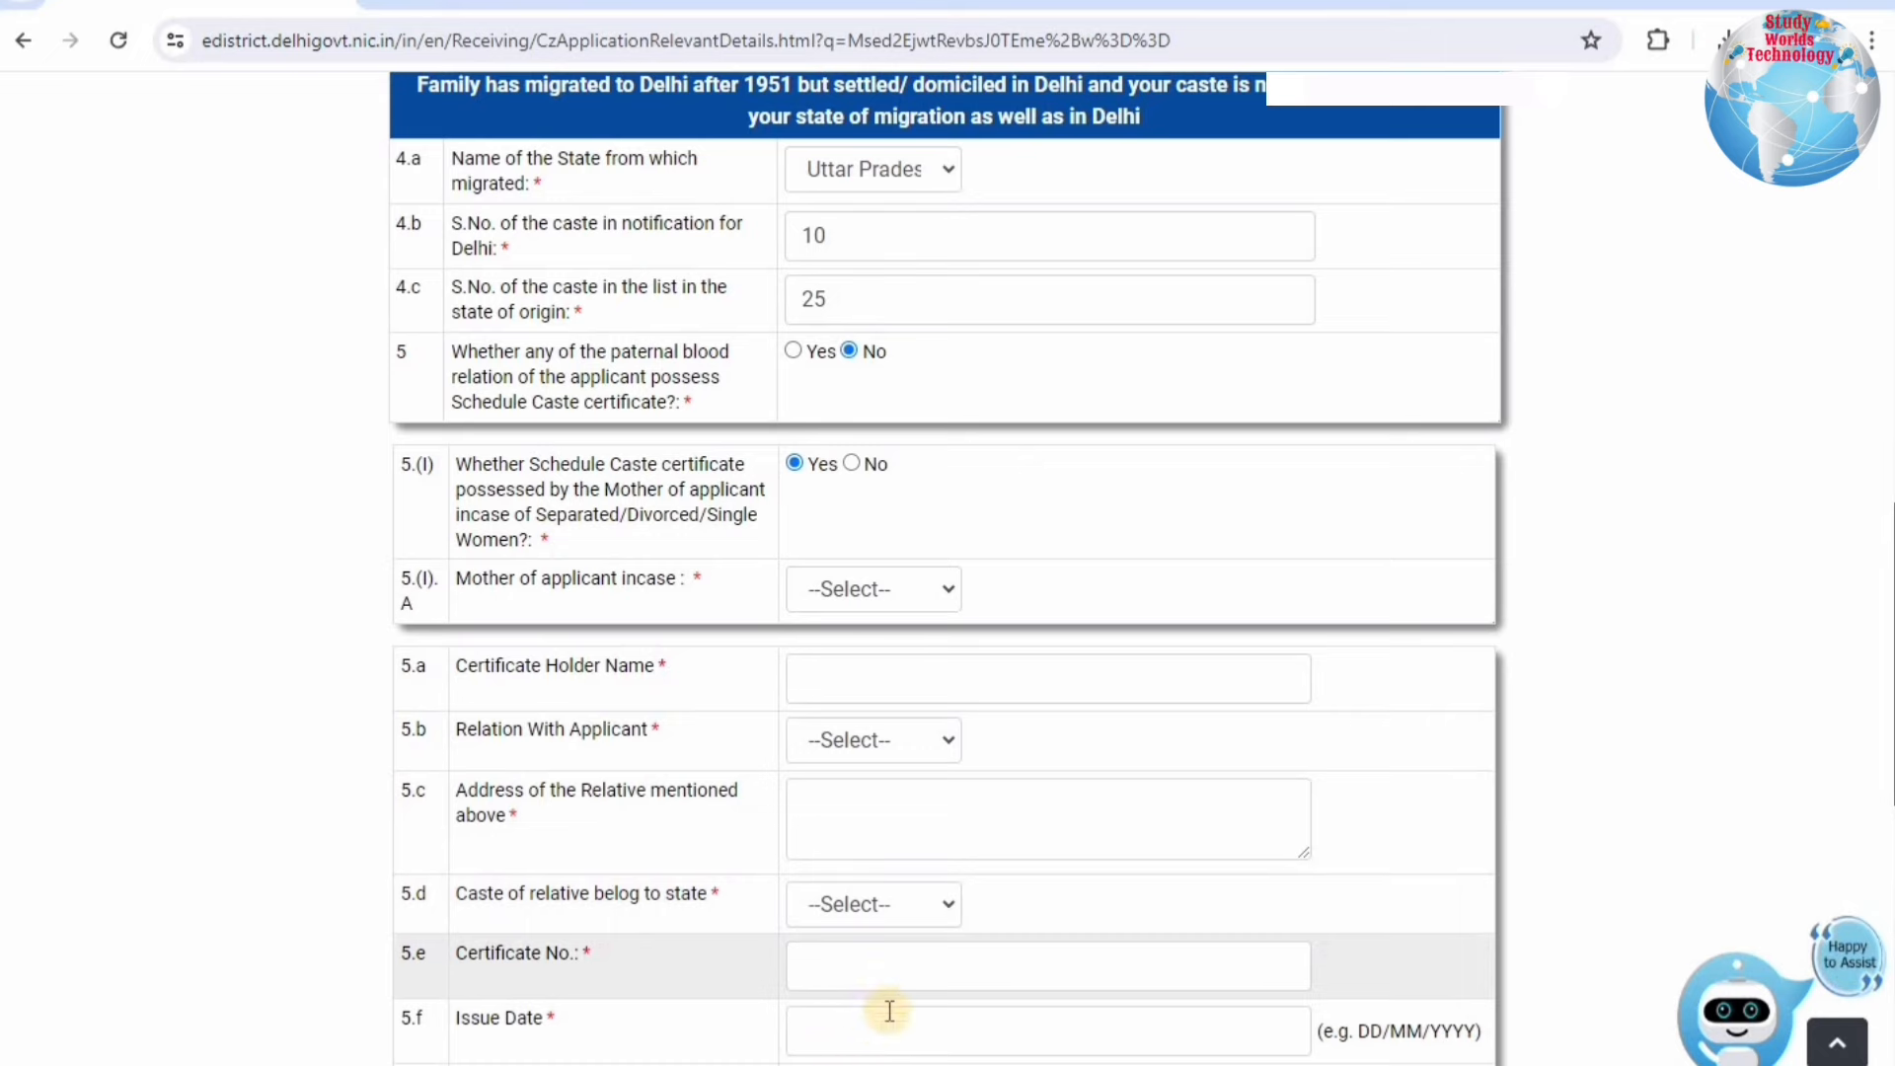
{"action": "scroll", "coordinate": [854, 498], "scroll_direction": "down", "scroll_amount": 1}
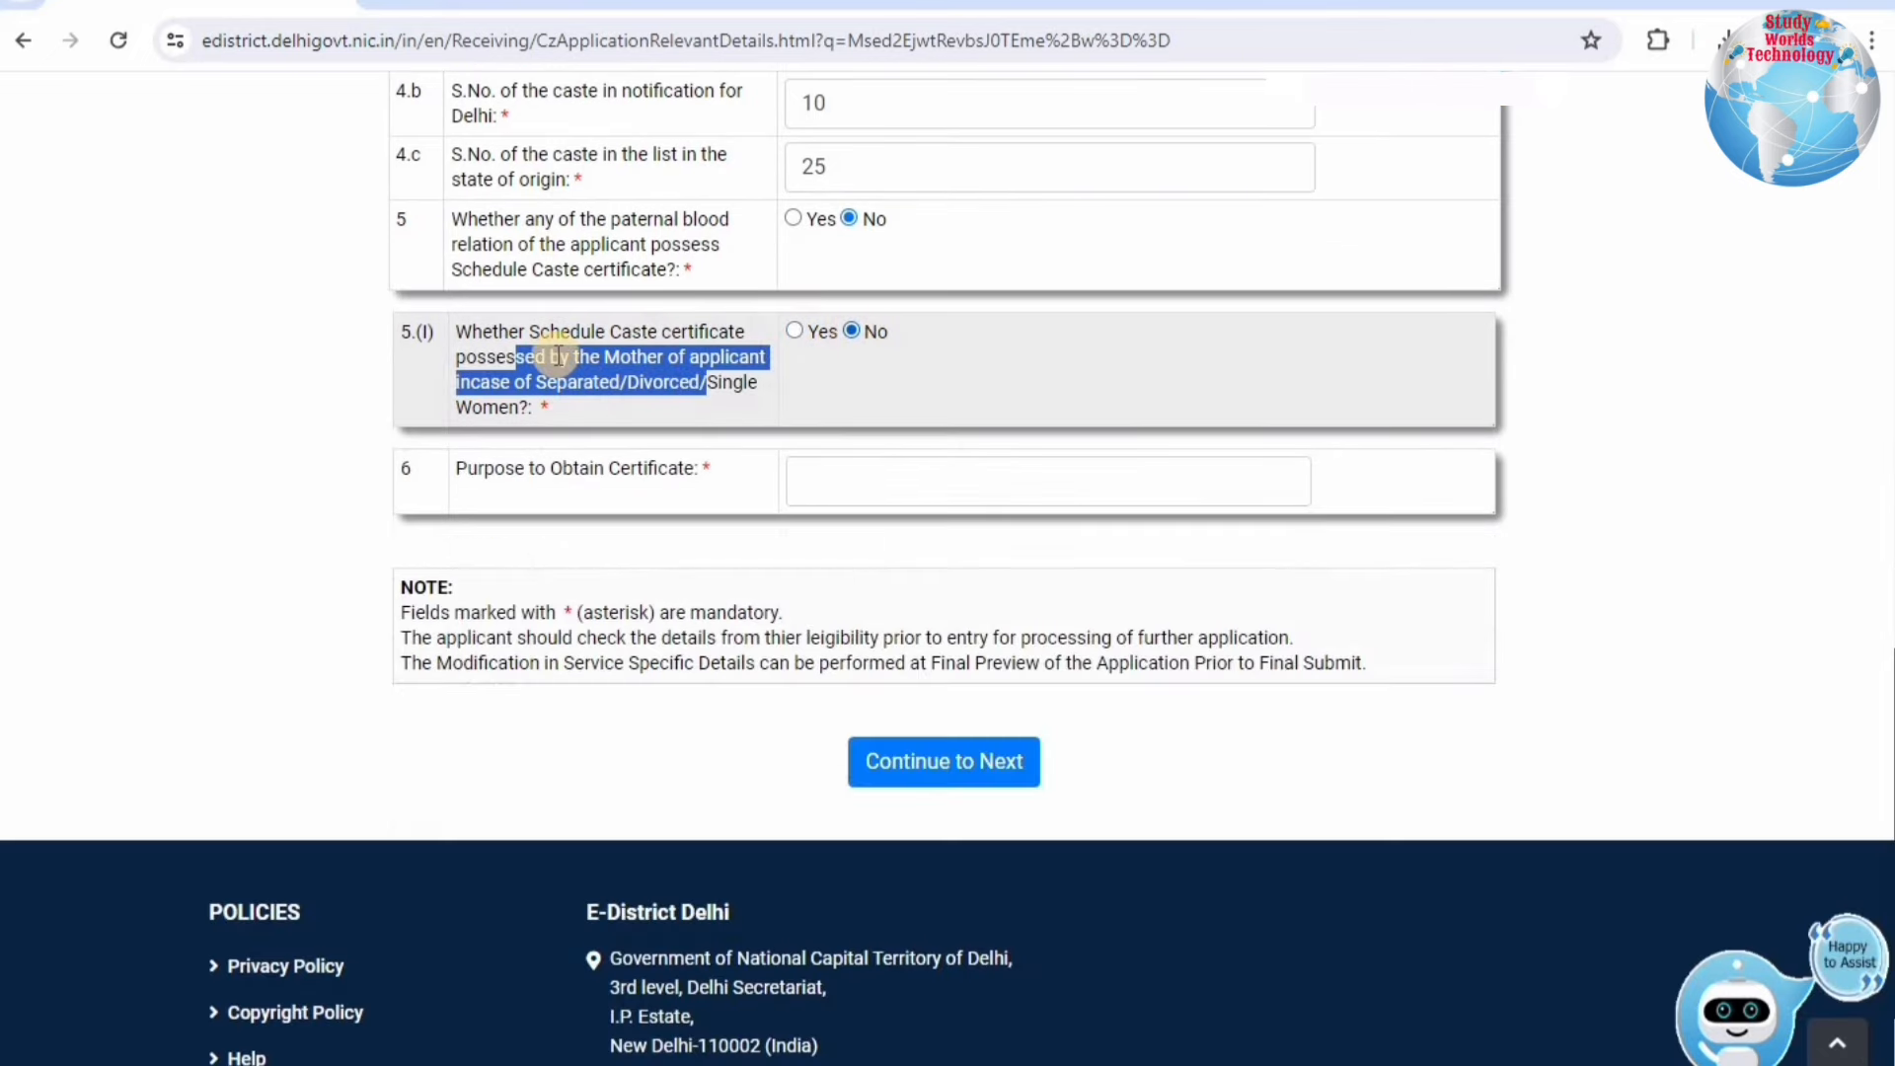
{"action": "left_click", "coordinate": [852, 330]}
{"action": "left_click", "coordinate": [552, 468]}
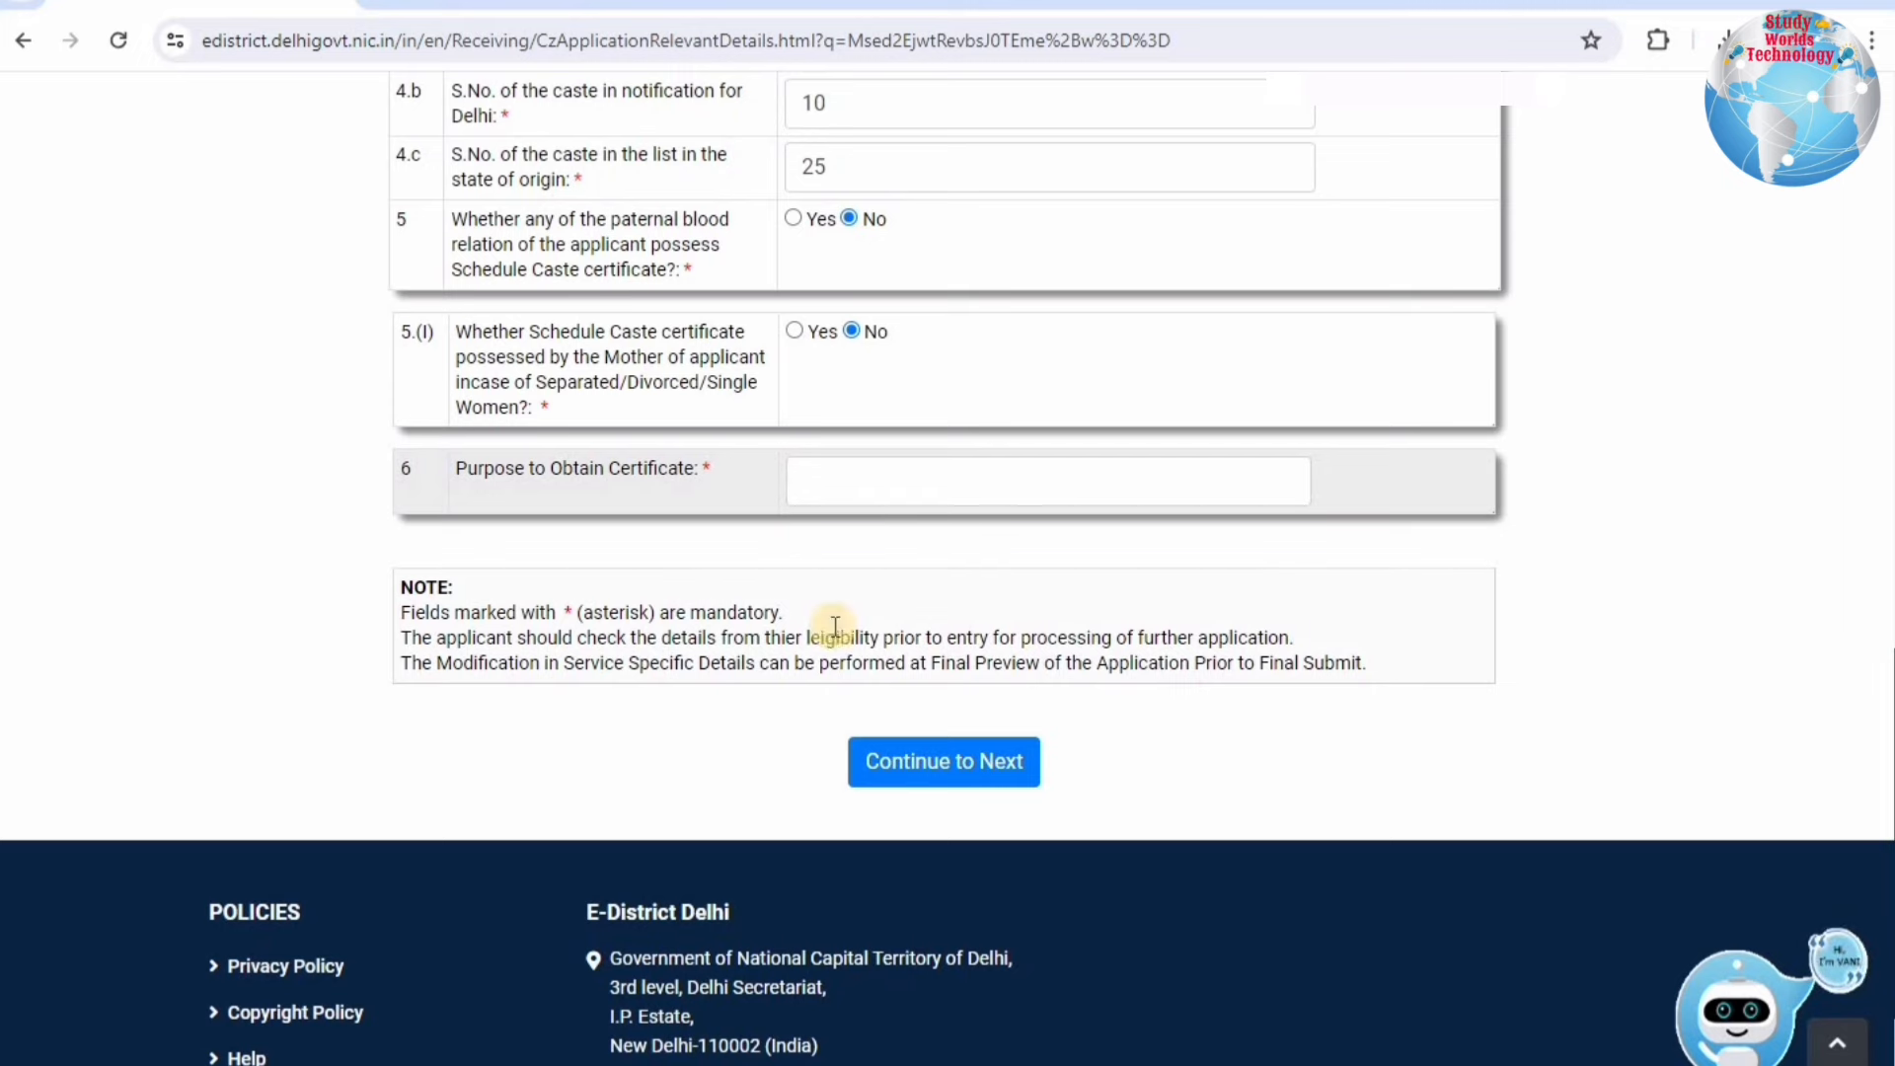
{"action": "scroll", "coordinate": [834, 627], "scroll_direction": "up", "scroll_amount": 1}
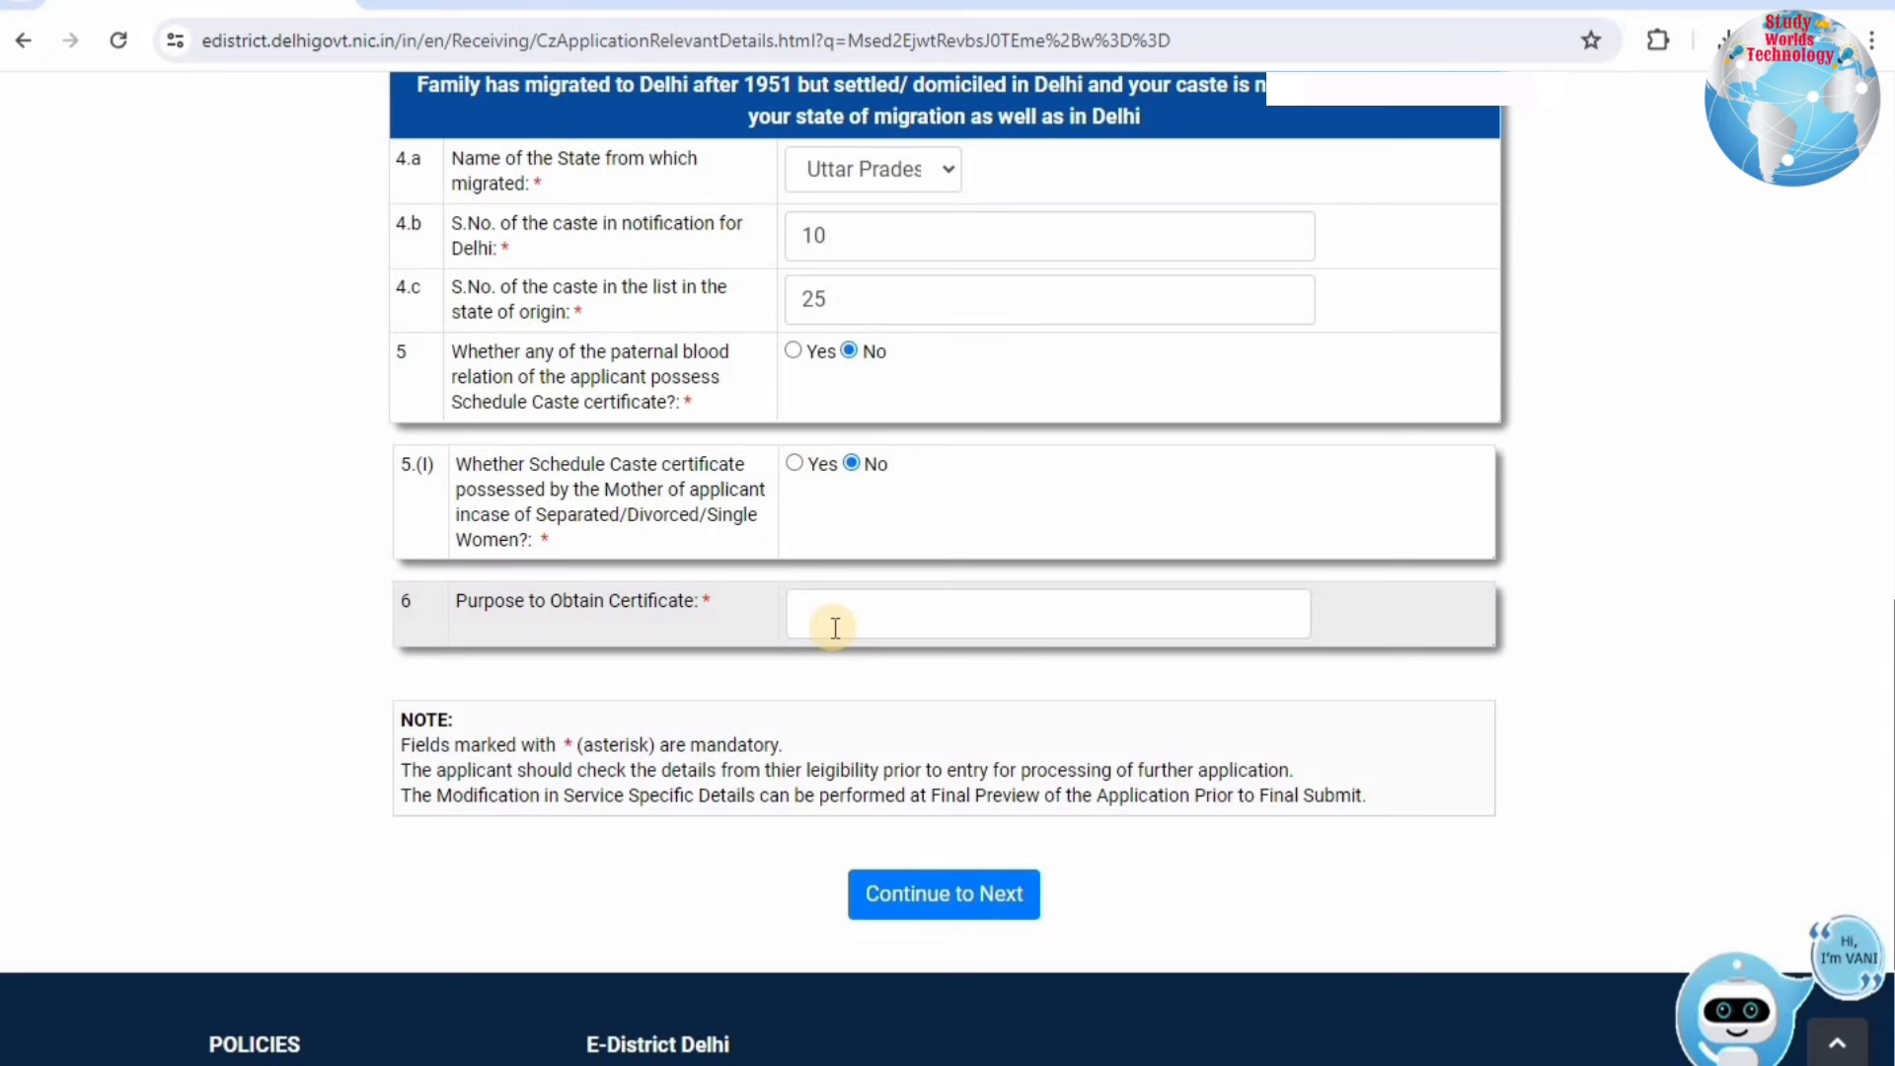
Step: Answer No to the family-migrated-after-1951 question and read the heading for castes not notified as SC in Delhi
{"action": "scroll", "coordinate": [838, 728], "scroll_direction": "up", "scroll_amount": 1}
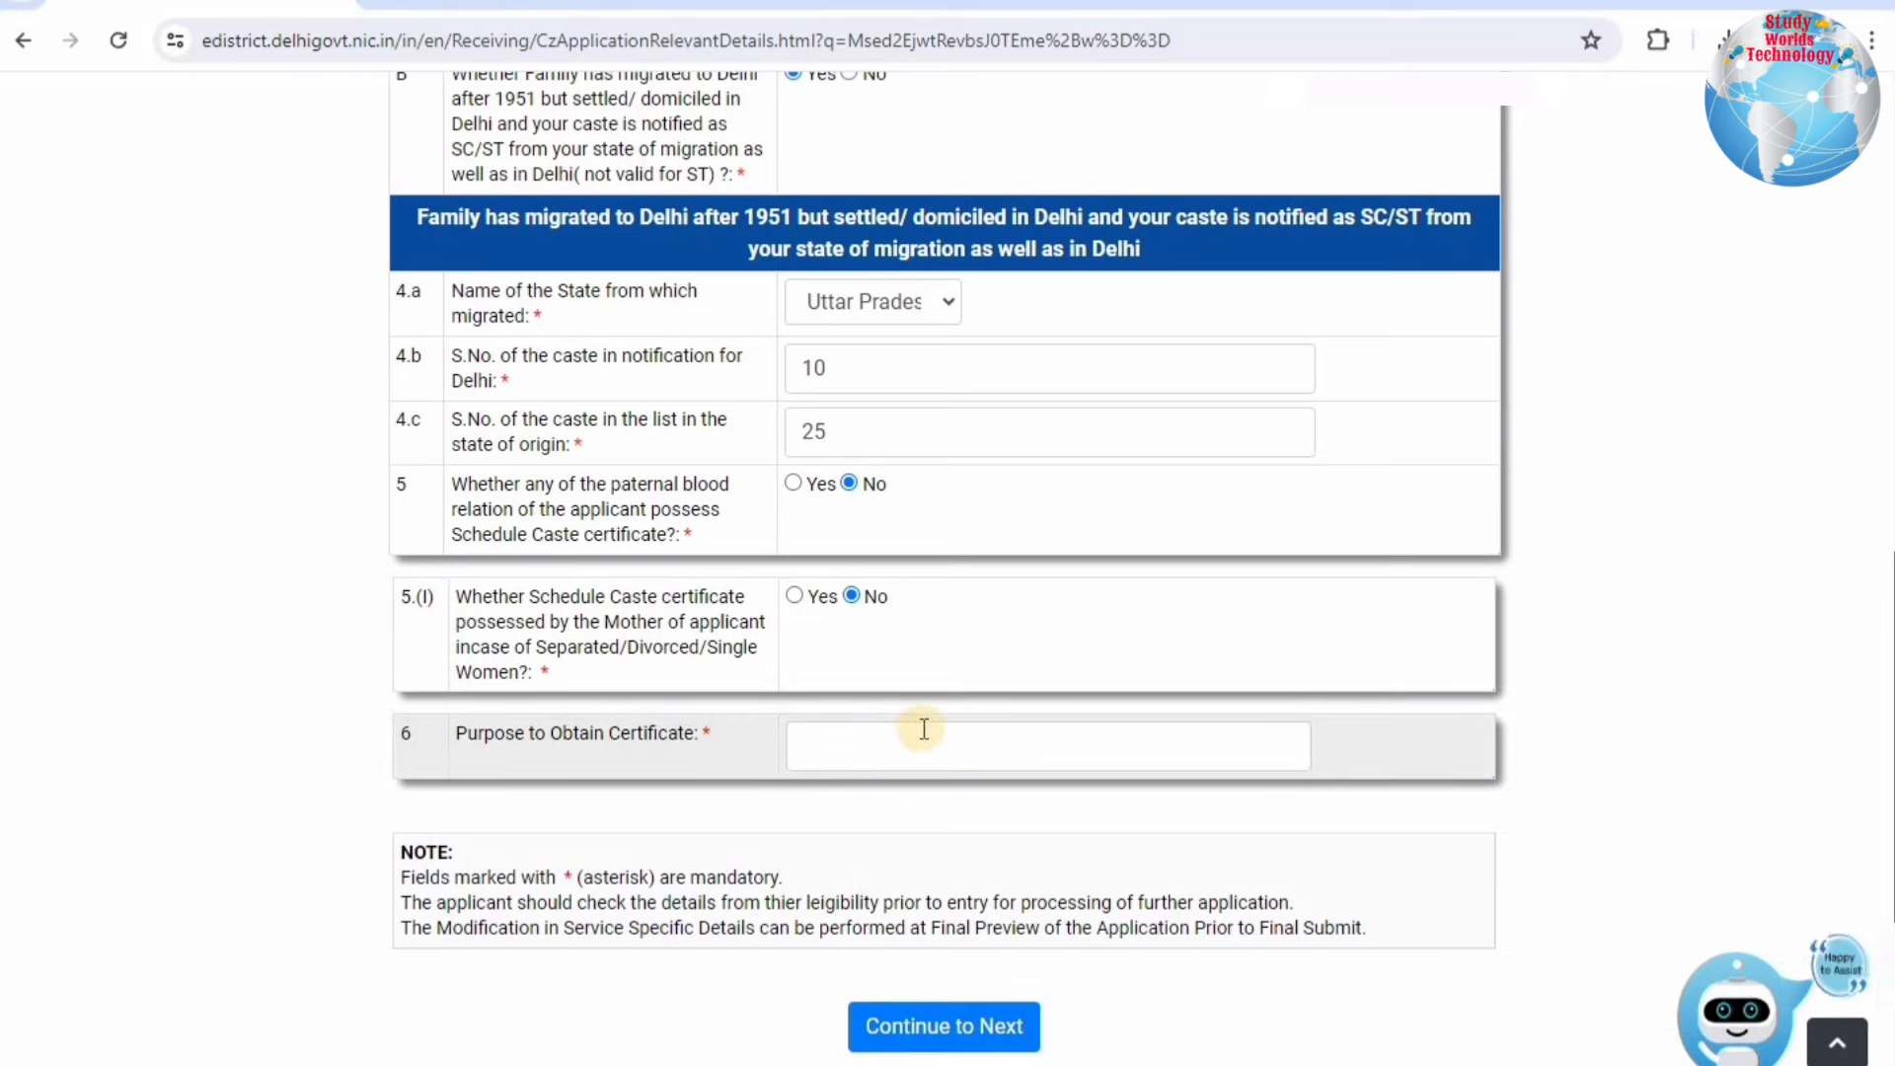
{"action": "scroll", "coordinate": [966, 489], "scroll_direction": "up", "scroll_amount": 3}
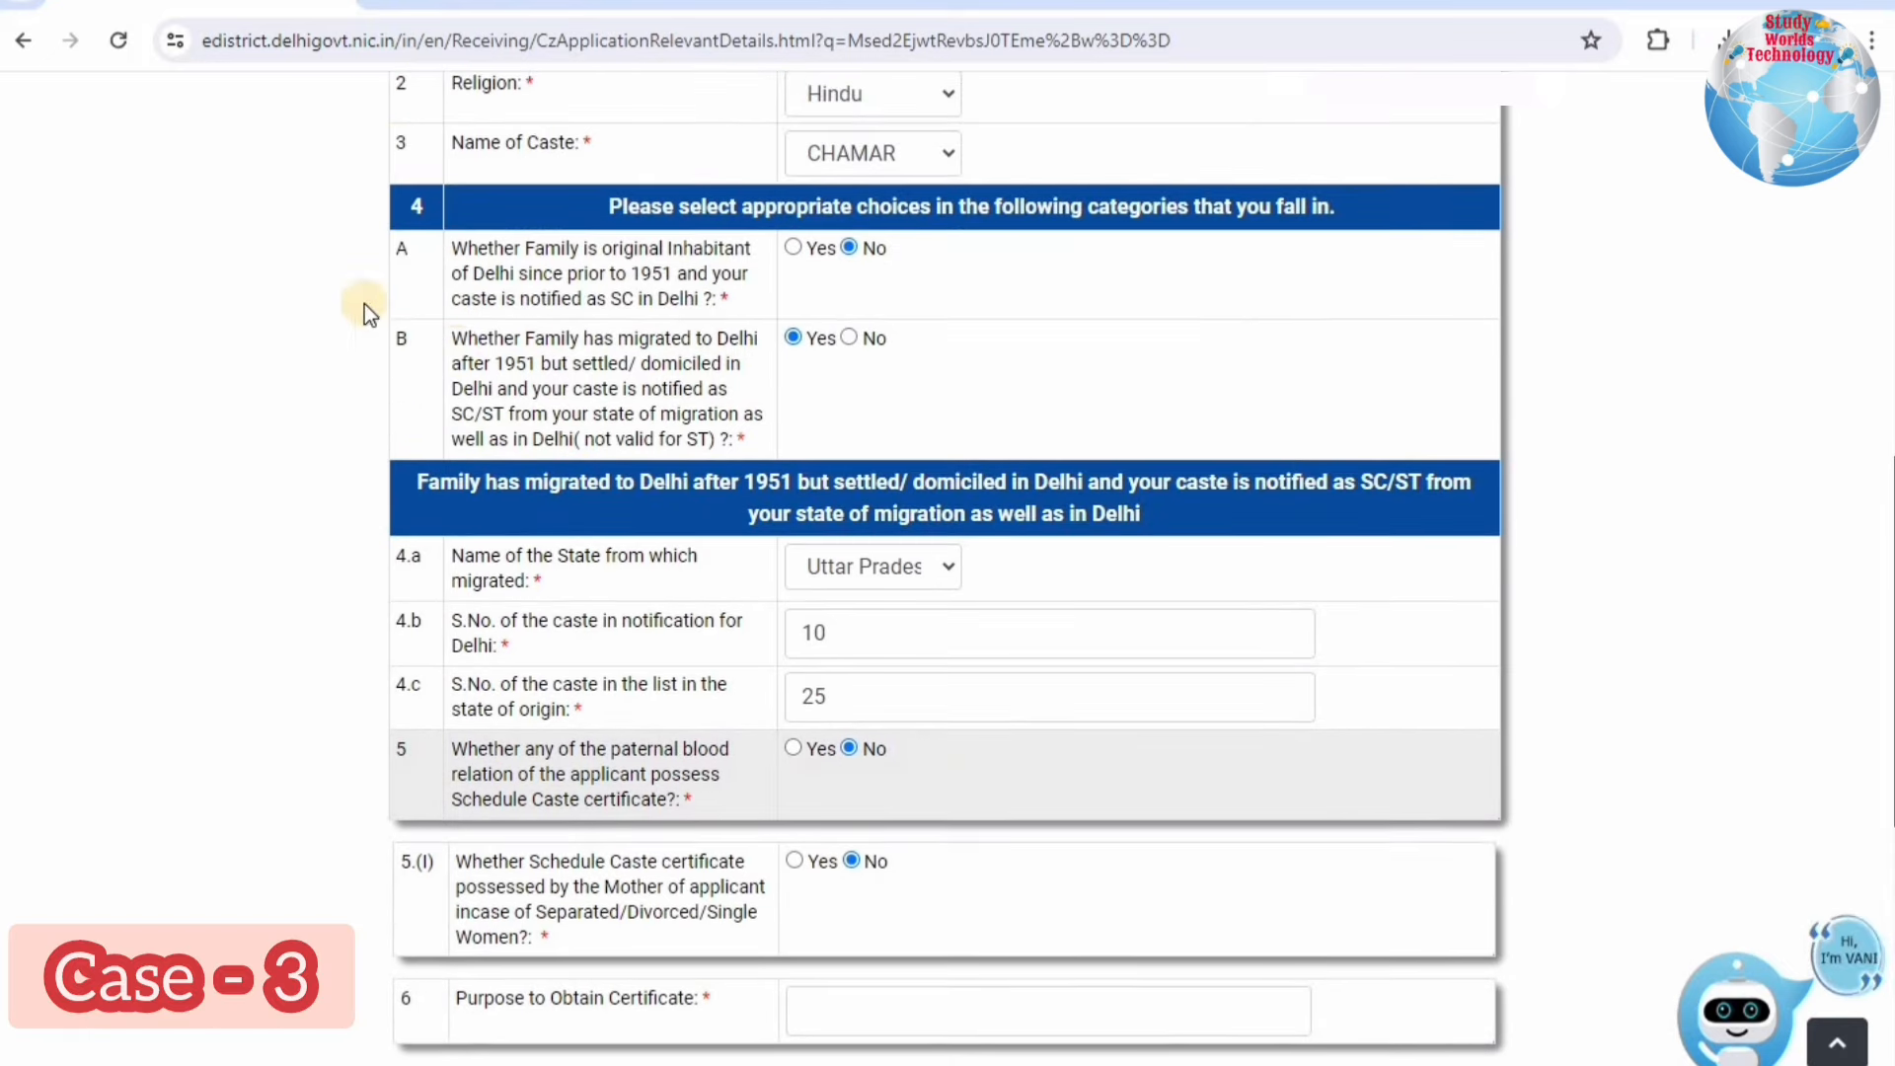
{"action": "left_click_drag", "start_coordinate": [466, 338], "coordinate": [710, 444]}
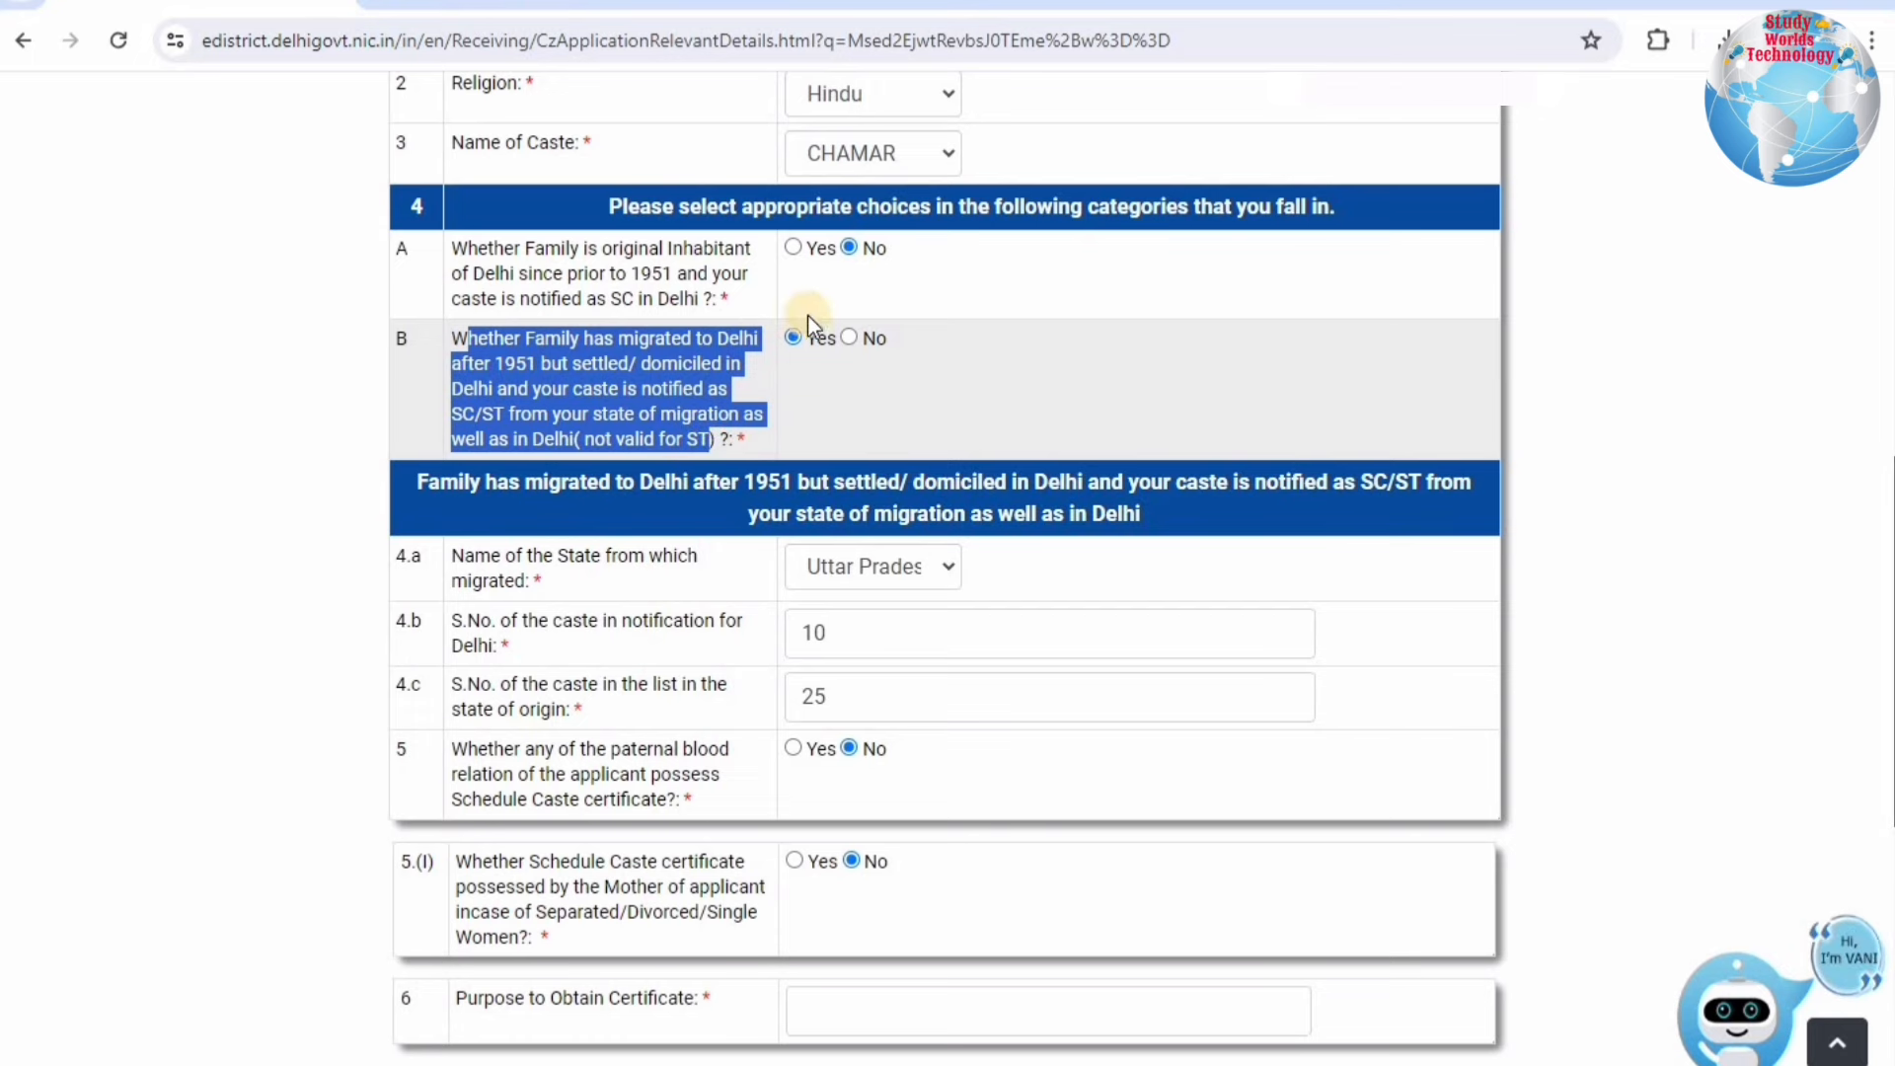
{"action": "left_click", "coordinate": [849, 338]}
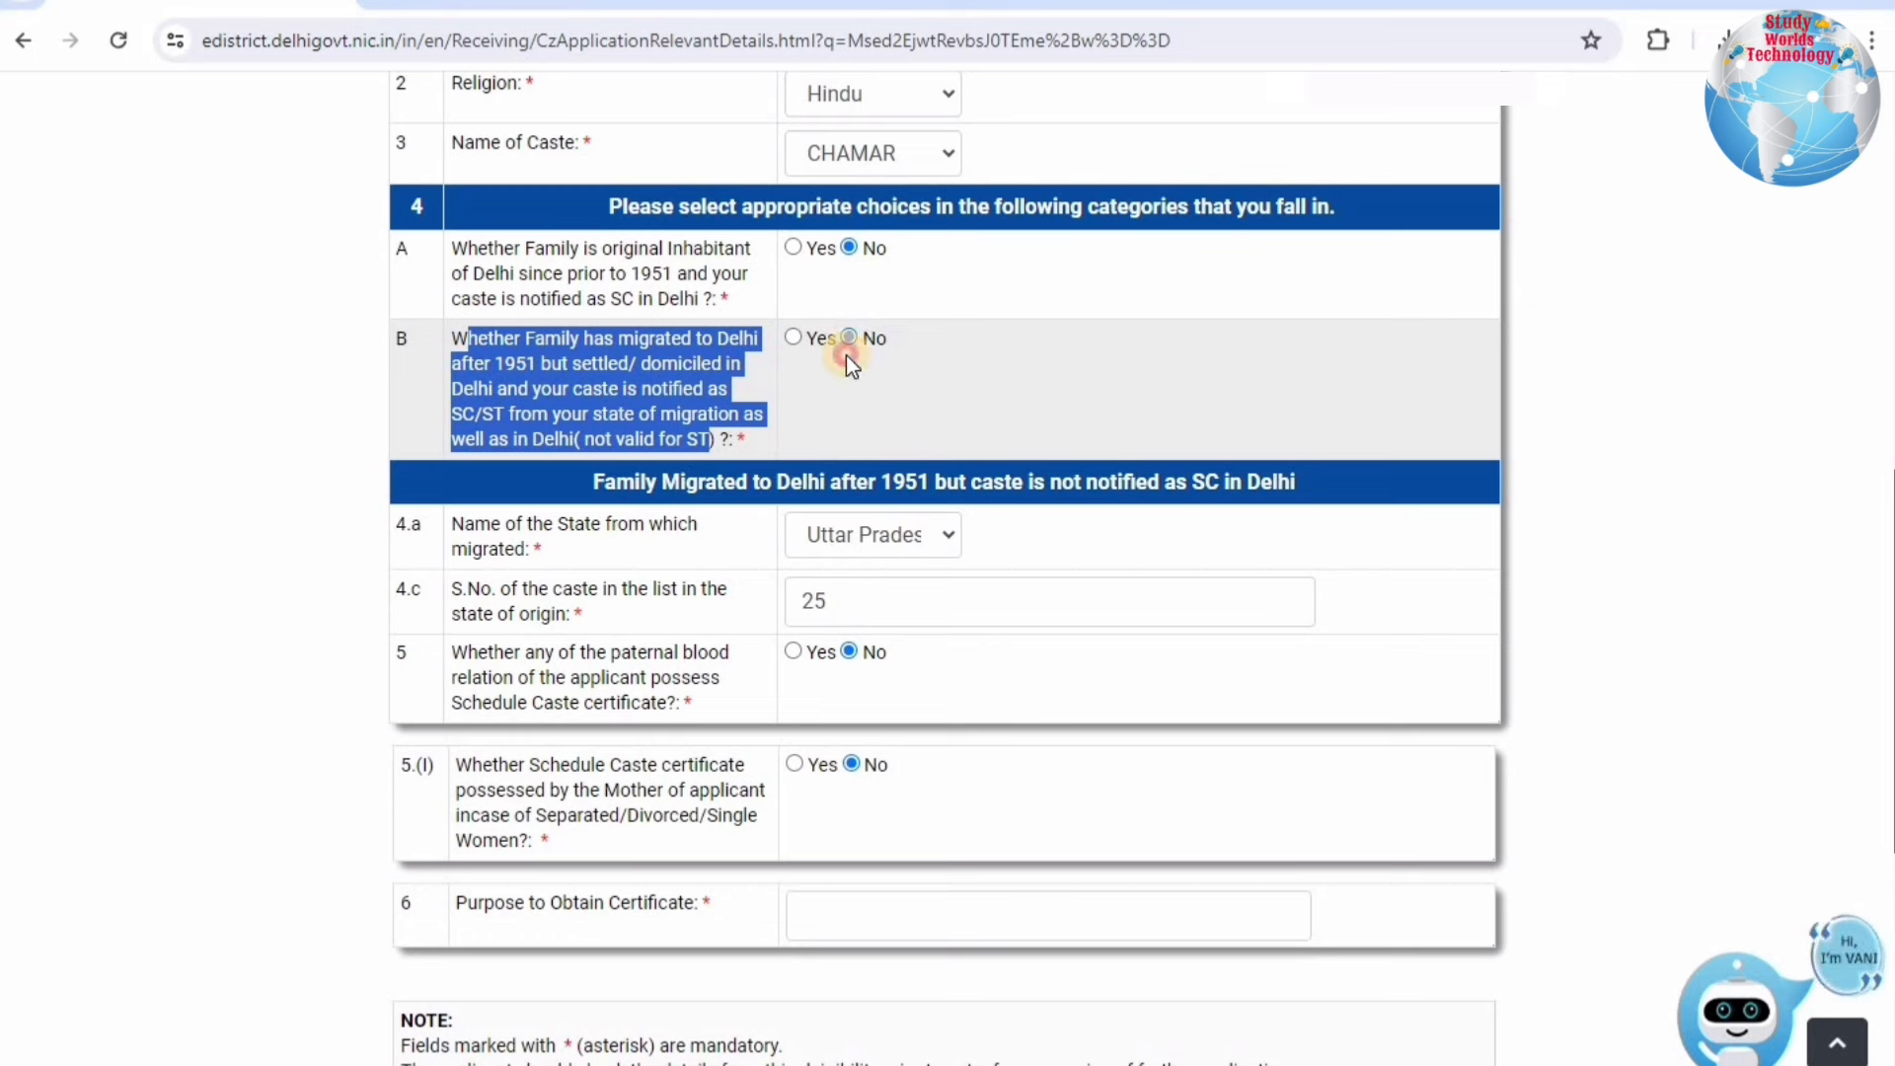
{"action": "left_click", "coordinate": [483, 346]}
{"action": "left_click_drag", "start_coordinate": [589, 483], "coordinate": [848, 492]}
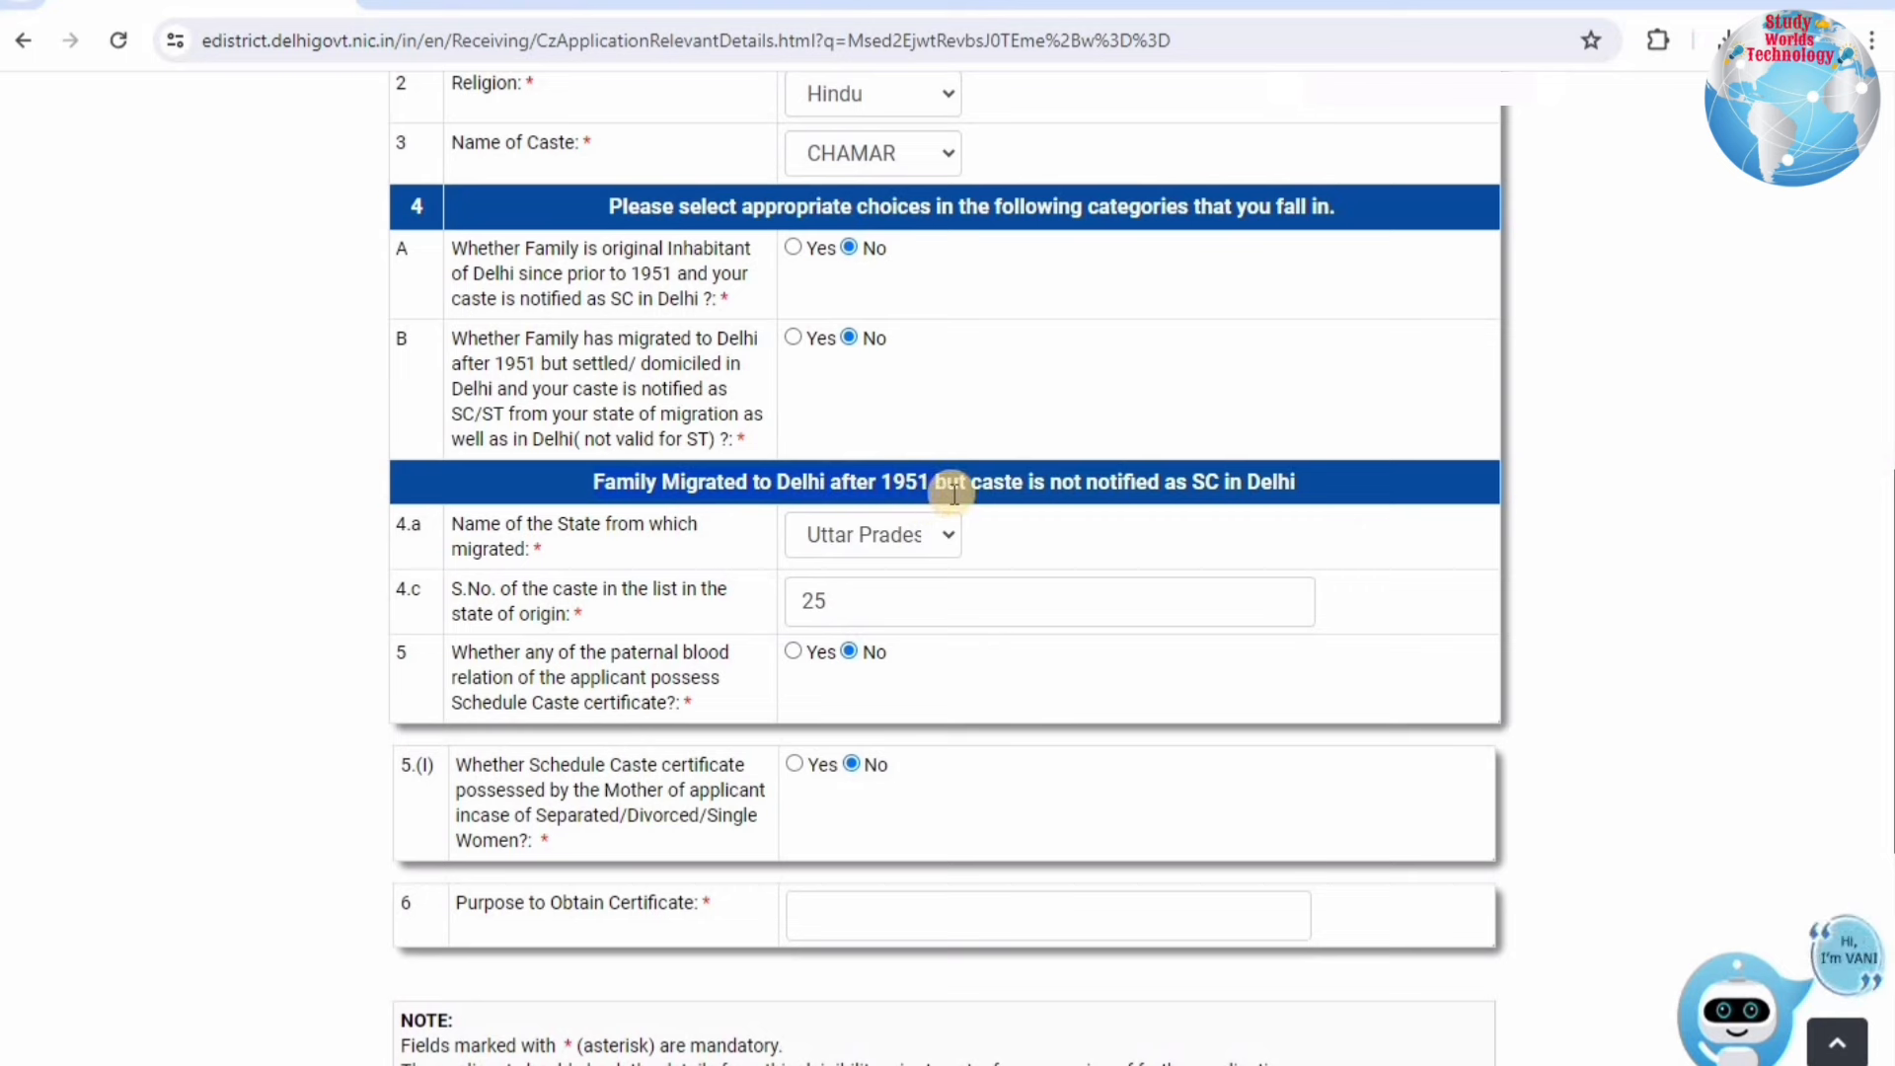
{"action": "left_click_drag", "start_coordinate": [953, 494], "coordinate": [1280, 480]}
{"action": "left_click", "coordinate": [1313, 480]}
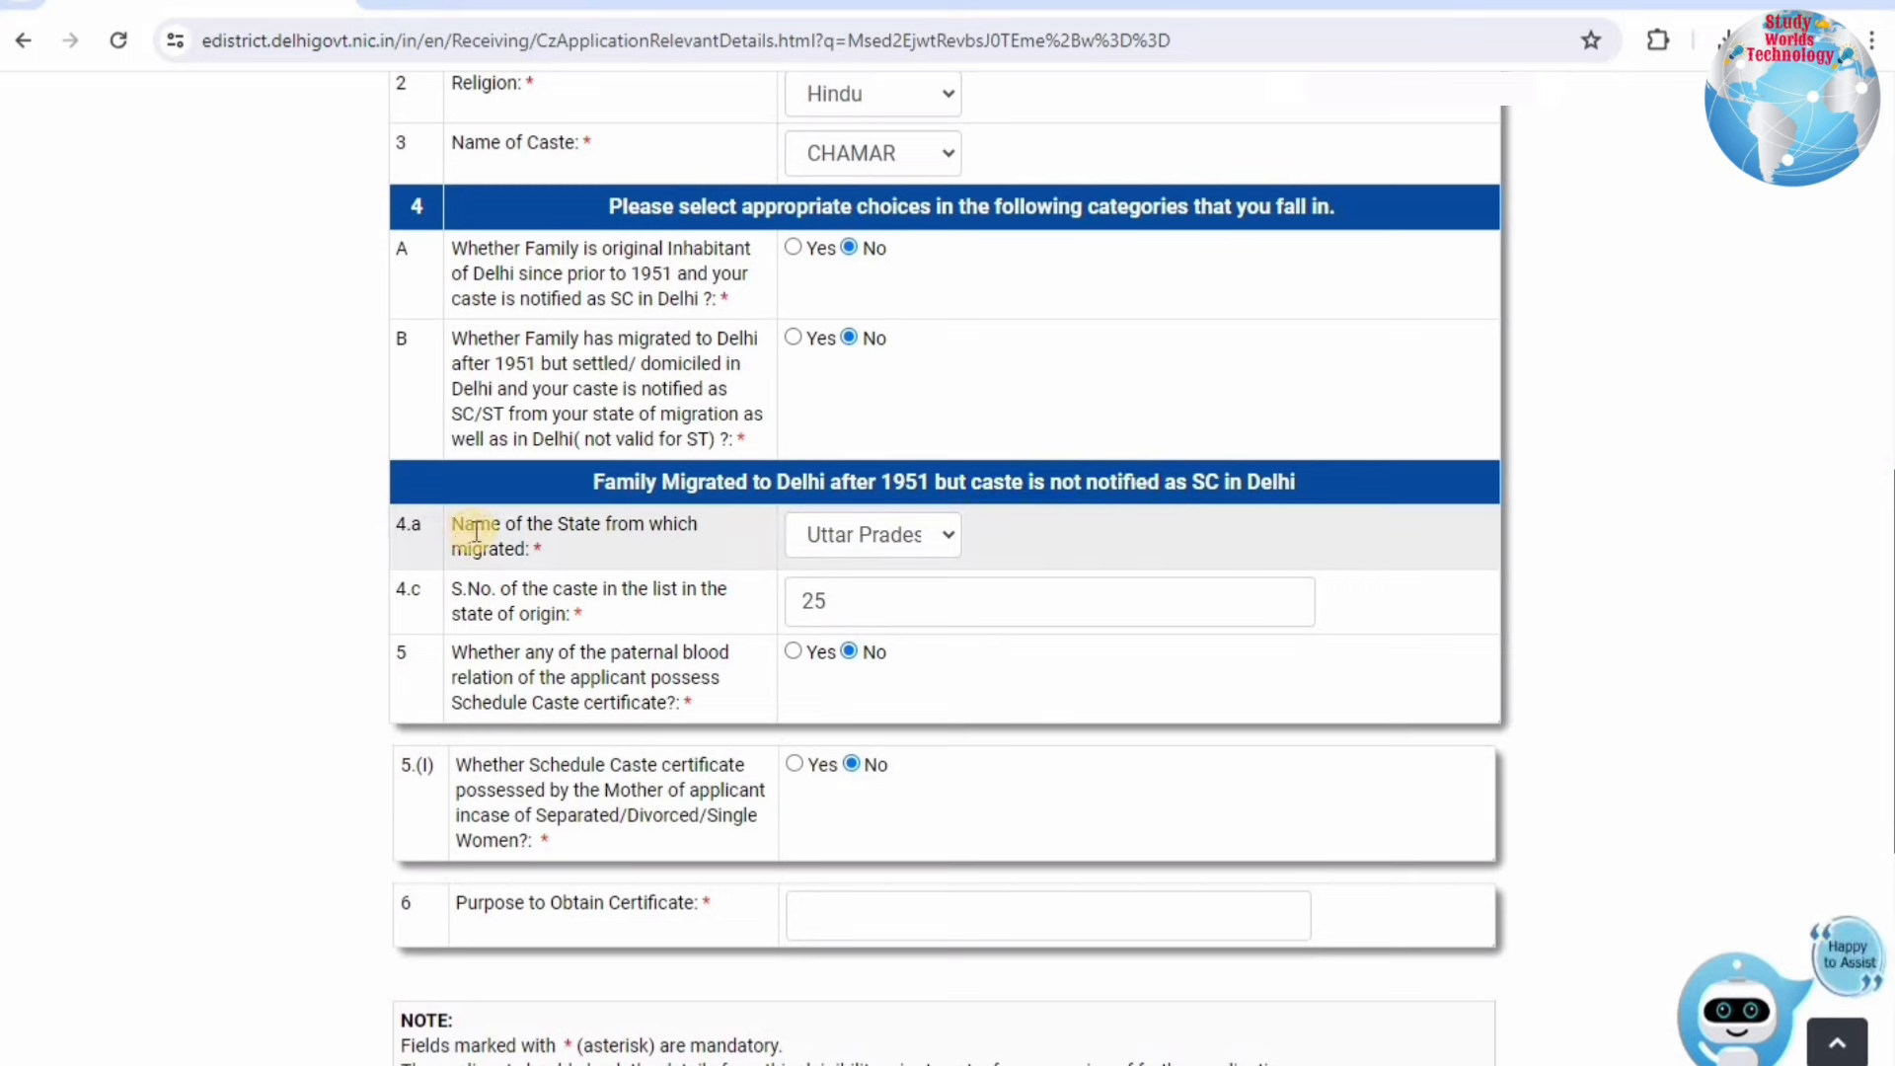
Step: Choose Uttar Pradesh as the state migrated from and check the serial number field for the state of origin
{"action": "left_click", "coordinate": [718, 531]}
{"action": "left_click_drag", "start_coordinate": [718, 532], "coordinate": [480, 541]}
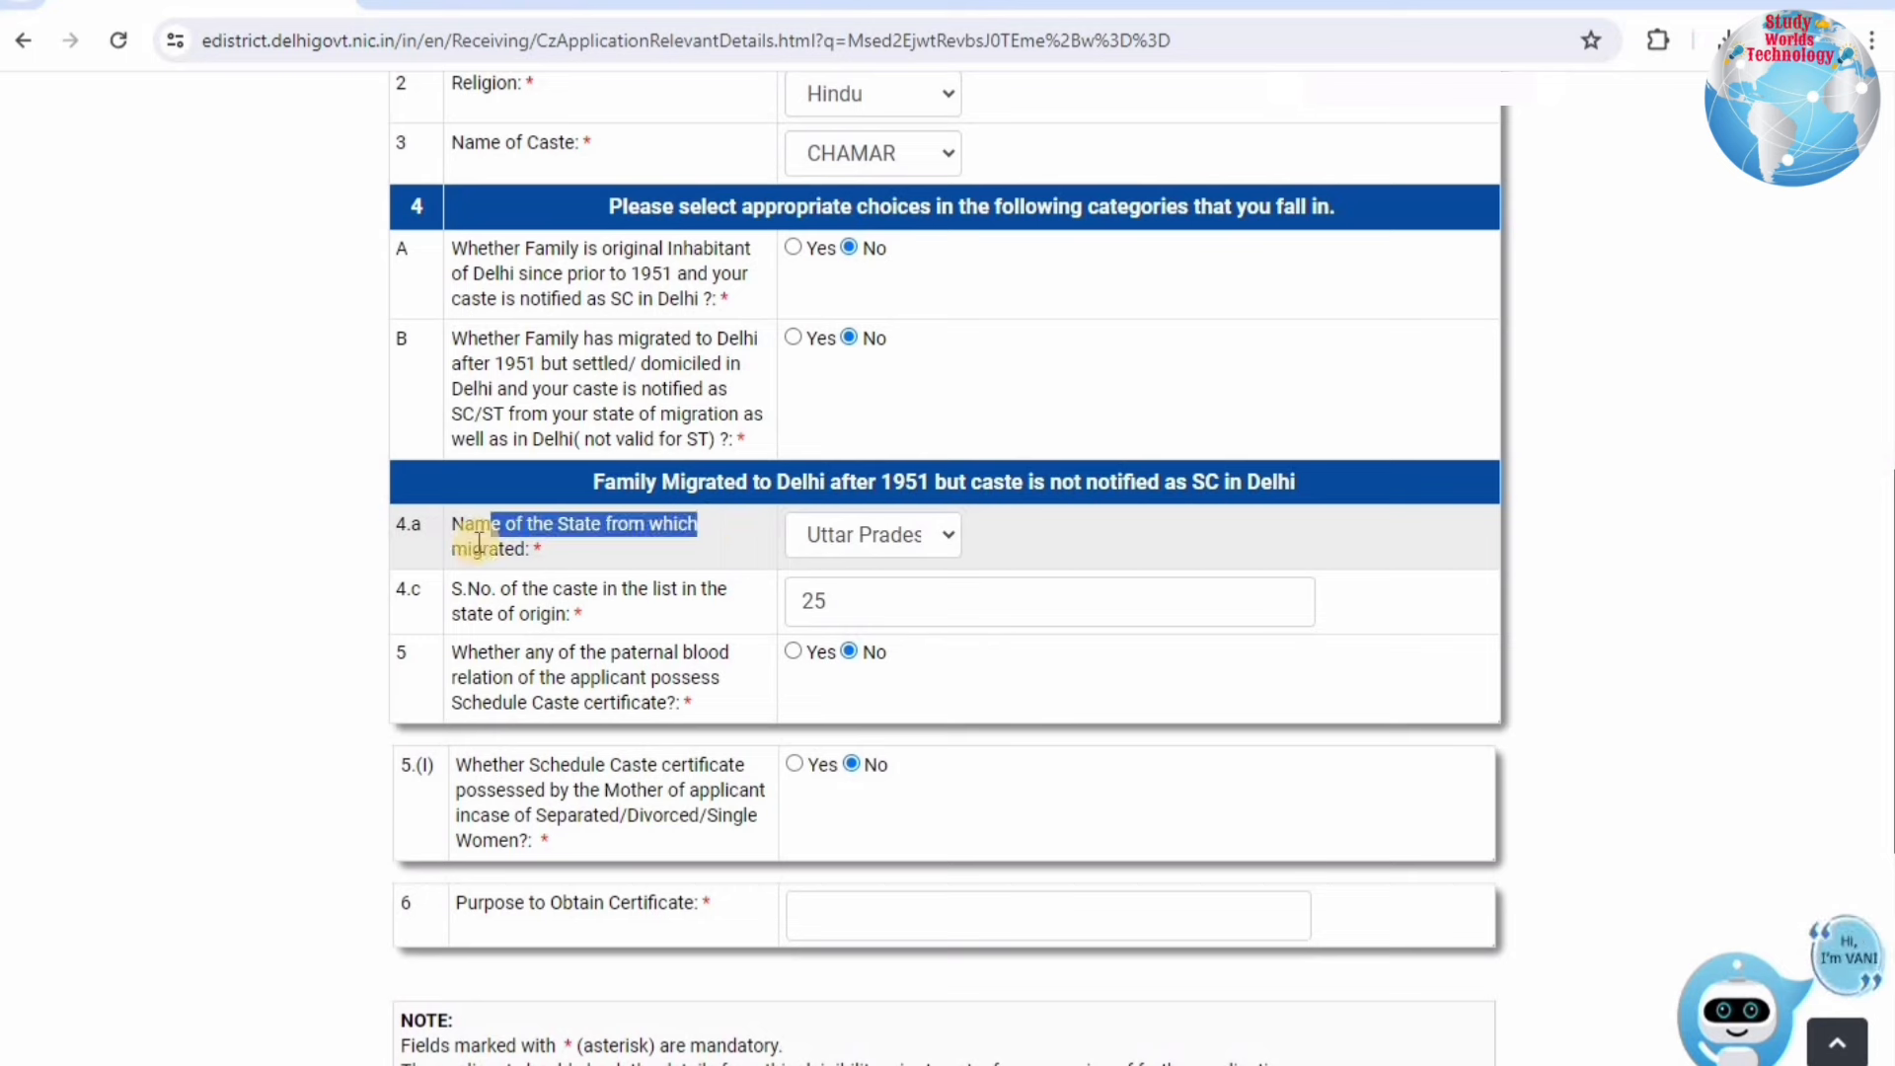
{"action": "left_click", "coordinate": [821, 542]}
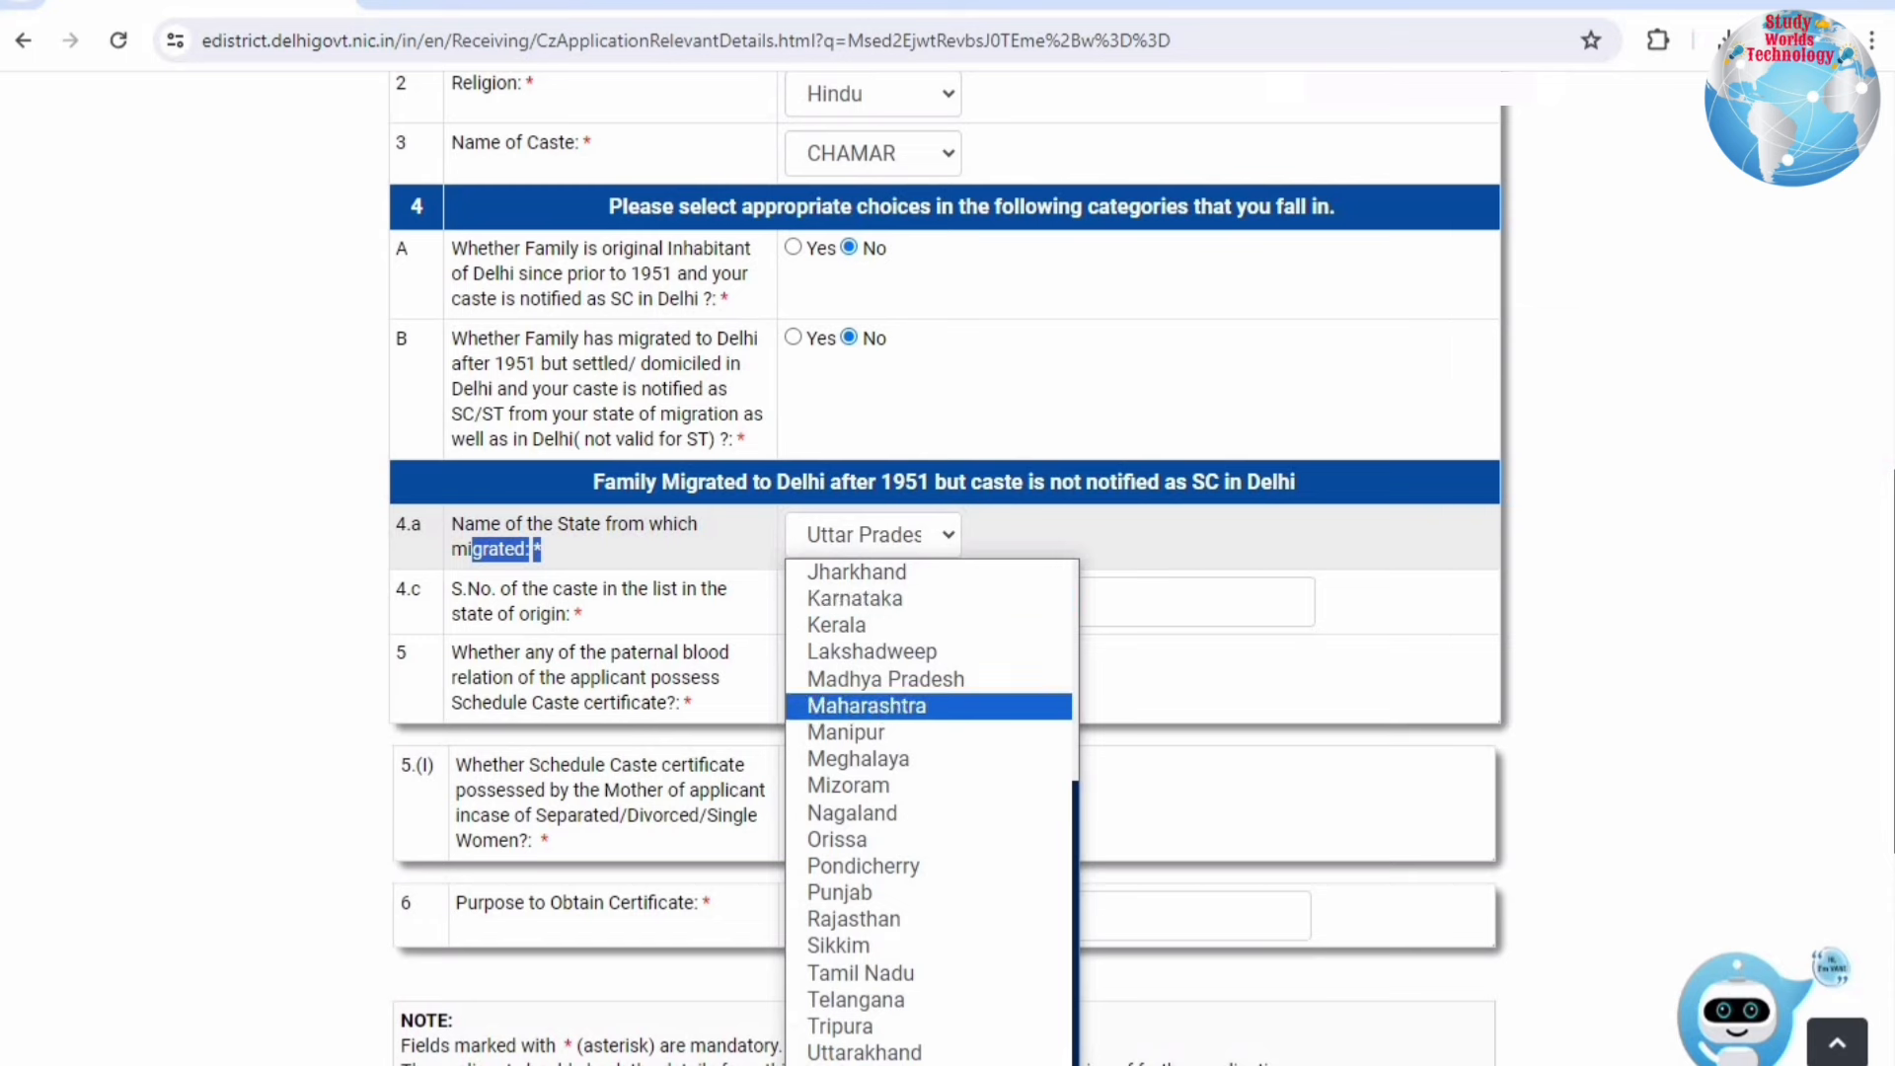
{"action": "scroll", "coordinate": [855, 1060], "scroll_direction": "down", "scroll_amount": 1}
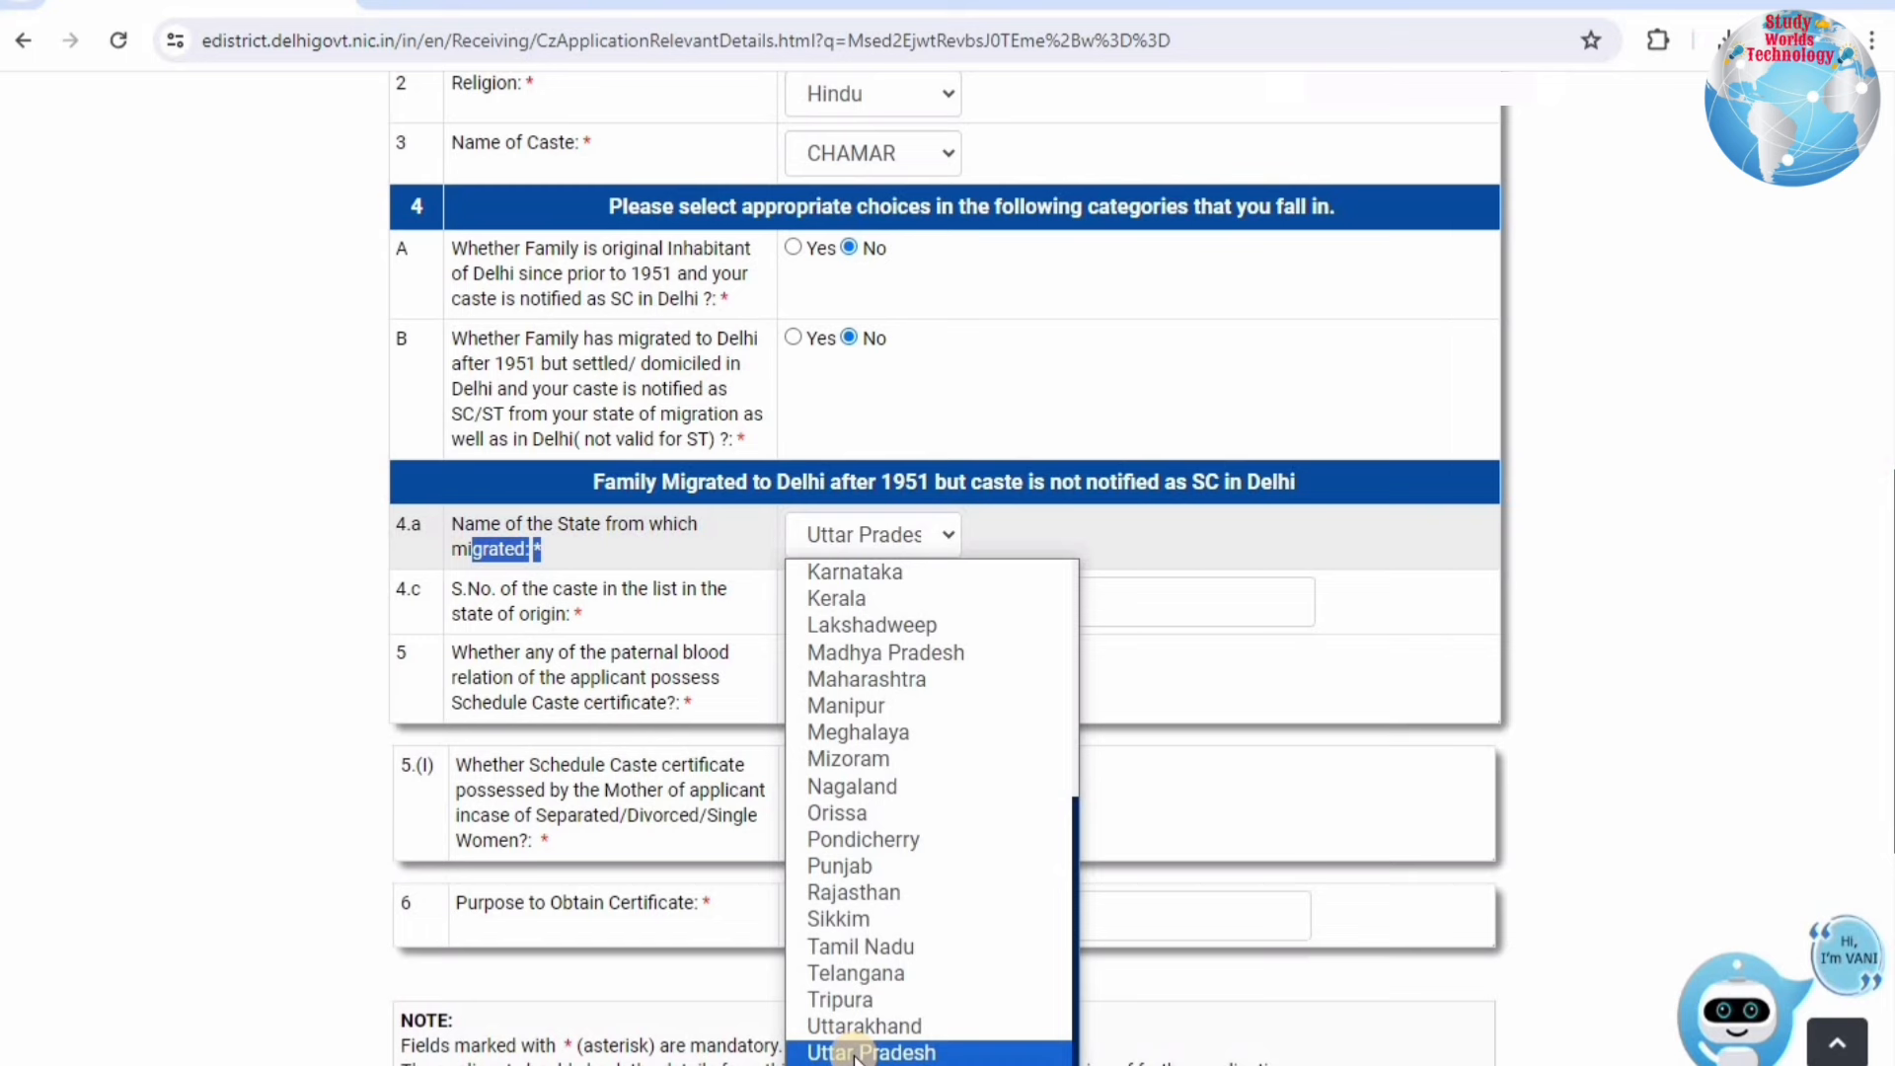
{"action": "left_click", "coordinate": [855, 1054]}
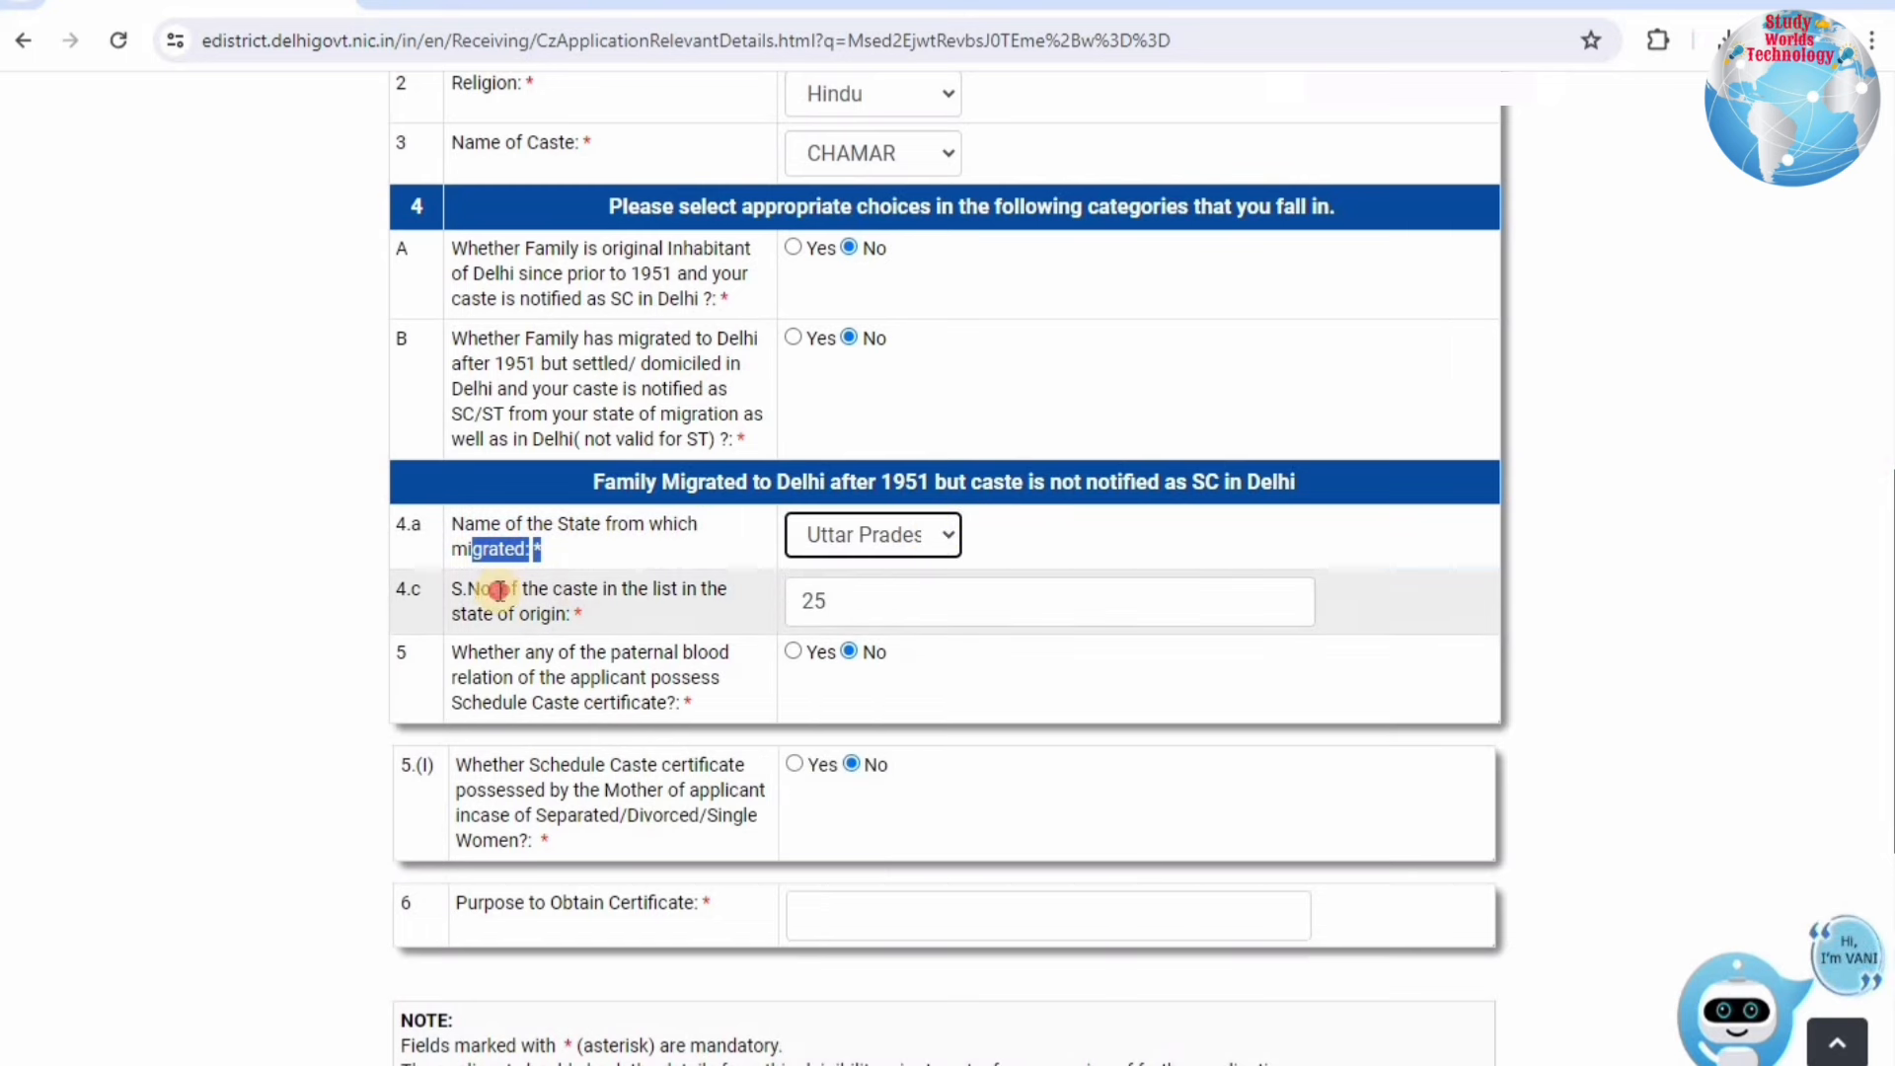
{"action": "left_click_drag", "start_coordinate": [649, 593], "coordinate": [943, 615]}
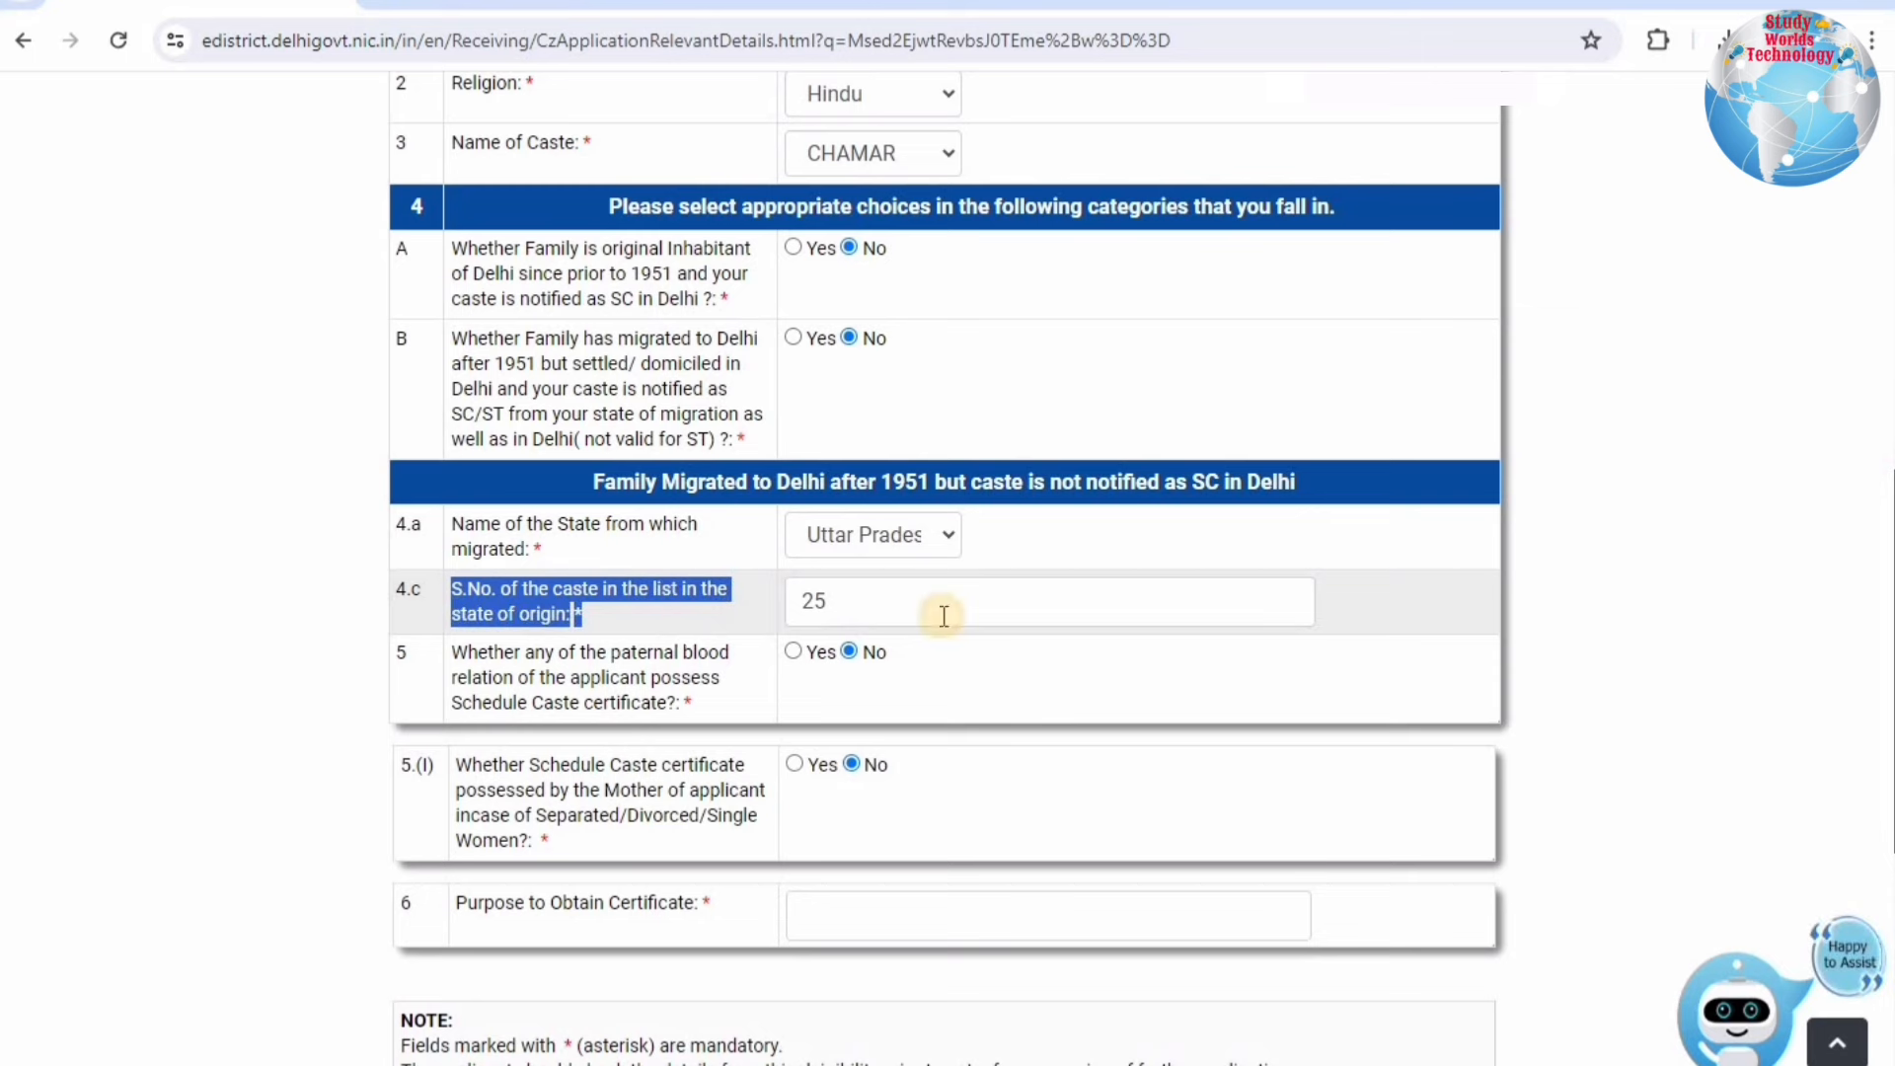
{"action": "left_click", "coordinate": [944, 615]}
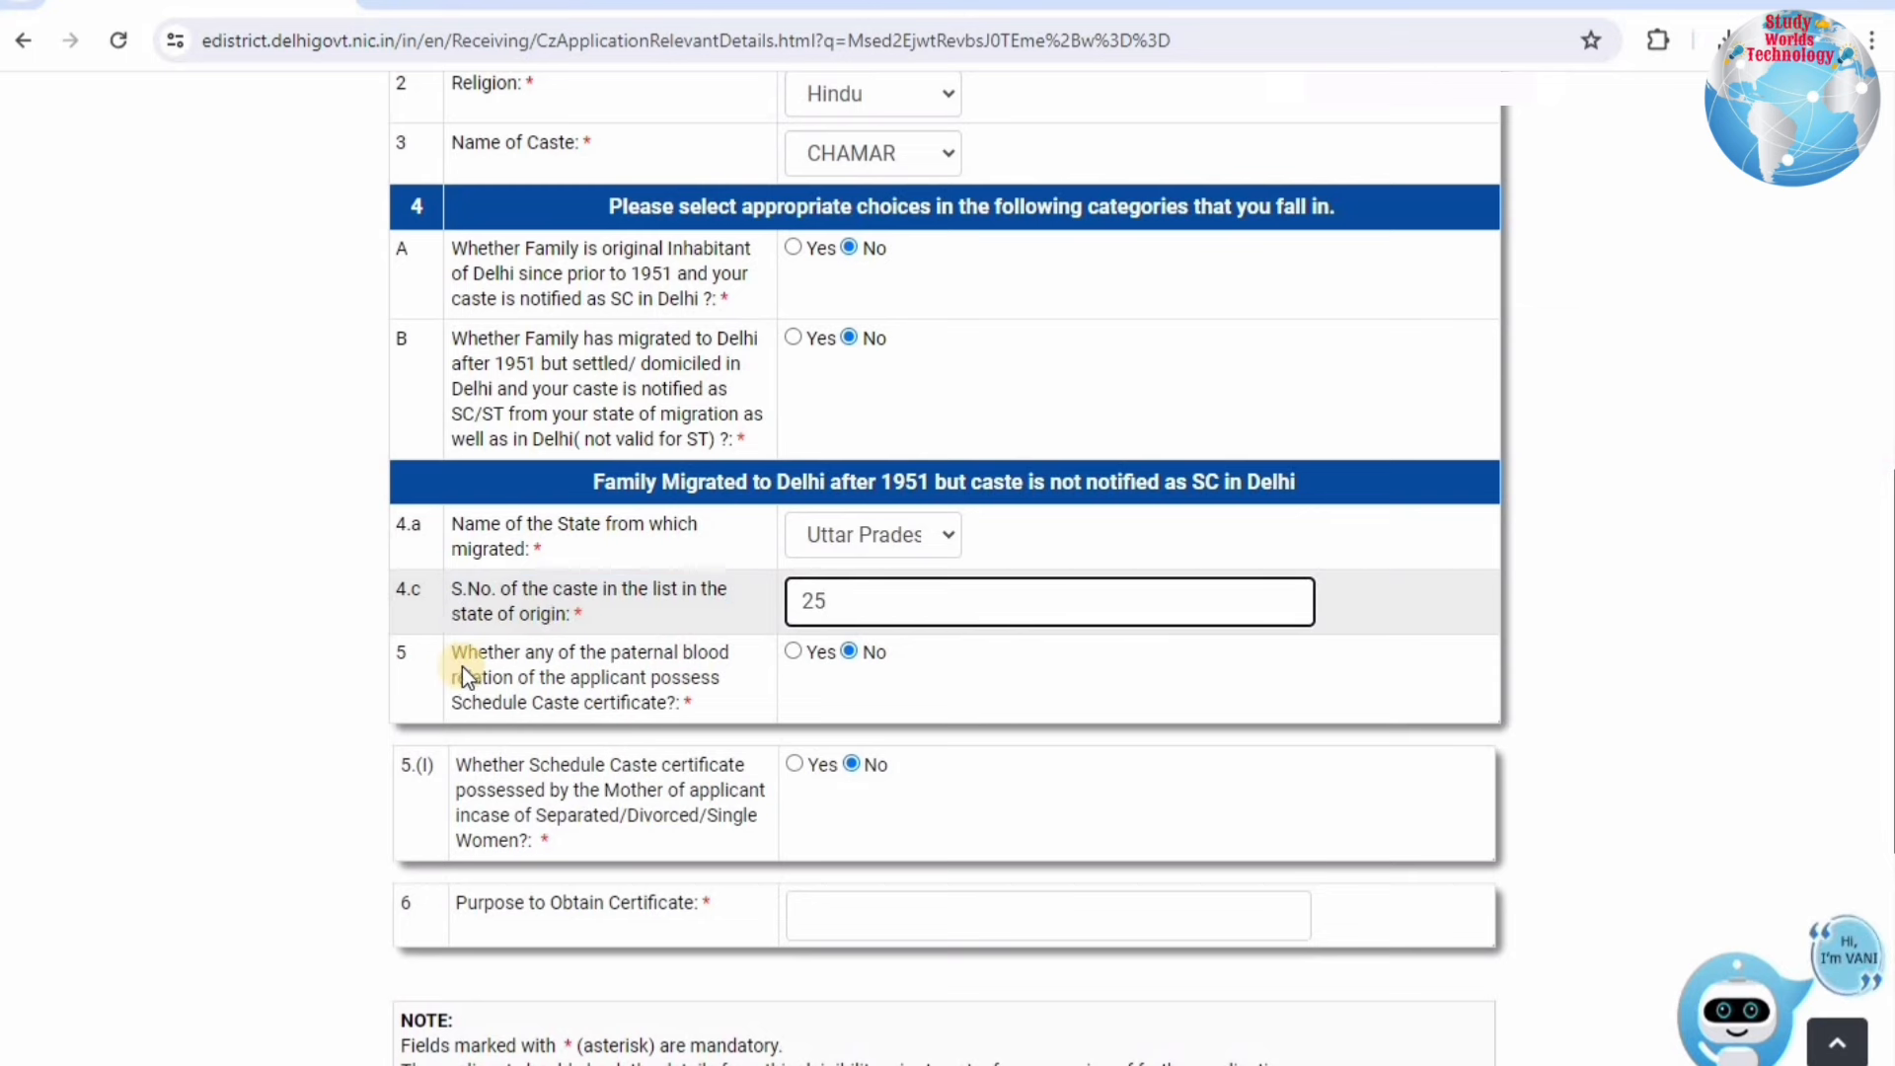
Step: Review the fields that Yes requires for a paternal relative's certificate, return to No, and check the mother's certificate question
{"action": "left_click_drag", "start_coordinate": [465, 655], "coordinate": [797, 651]}
{"action": "left_click", "coordinate": [797, 651]}
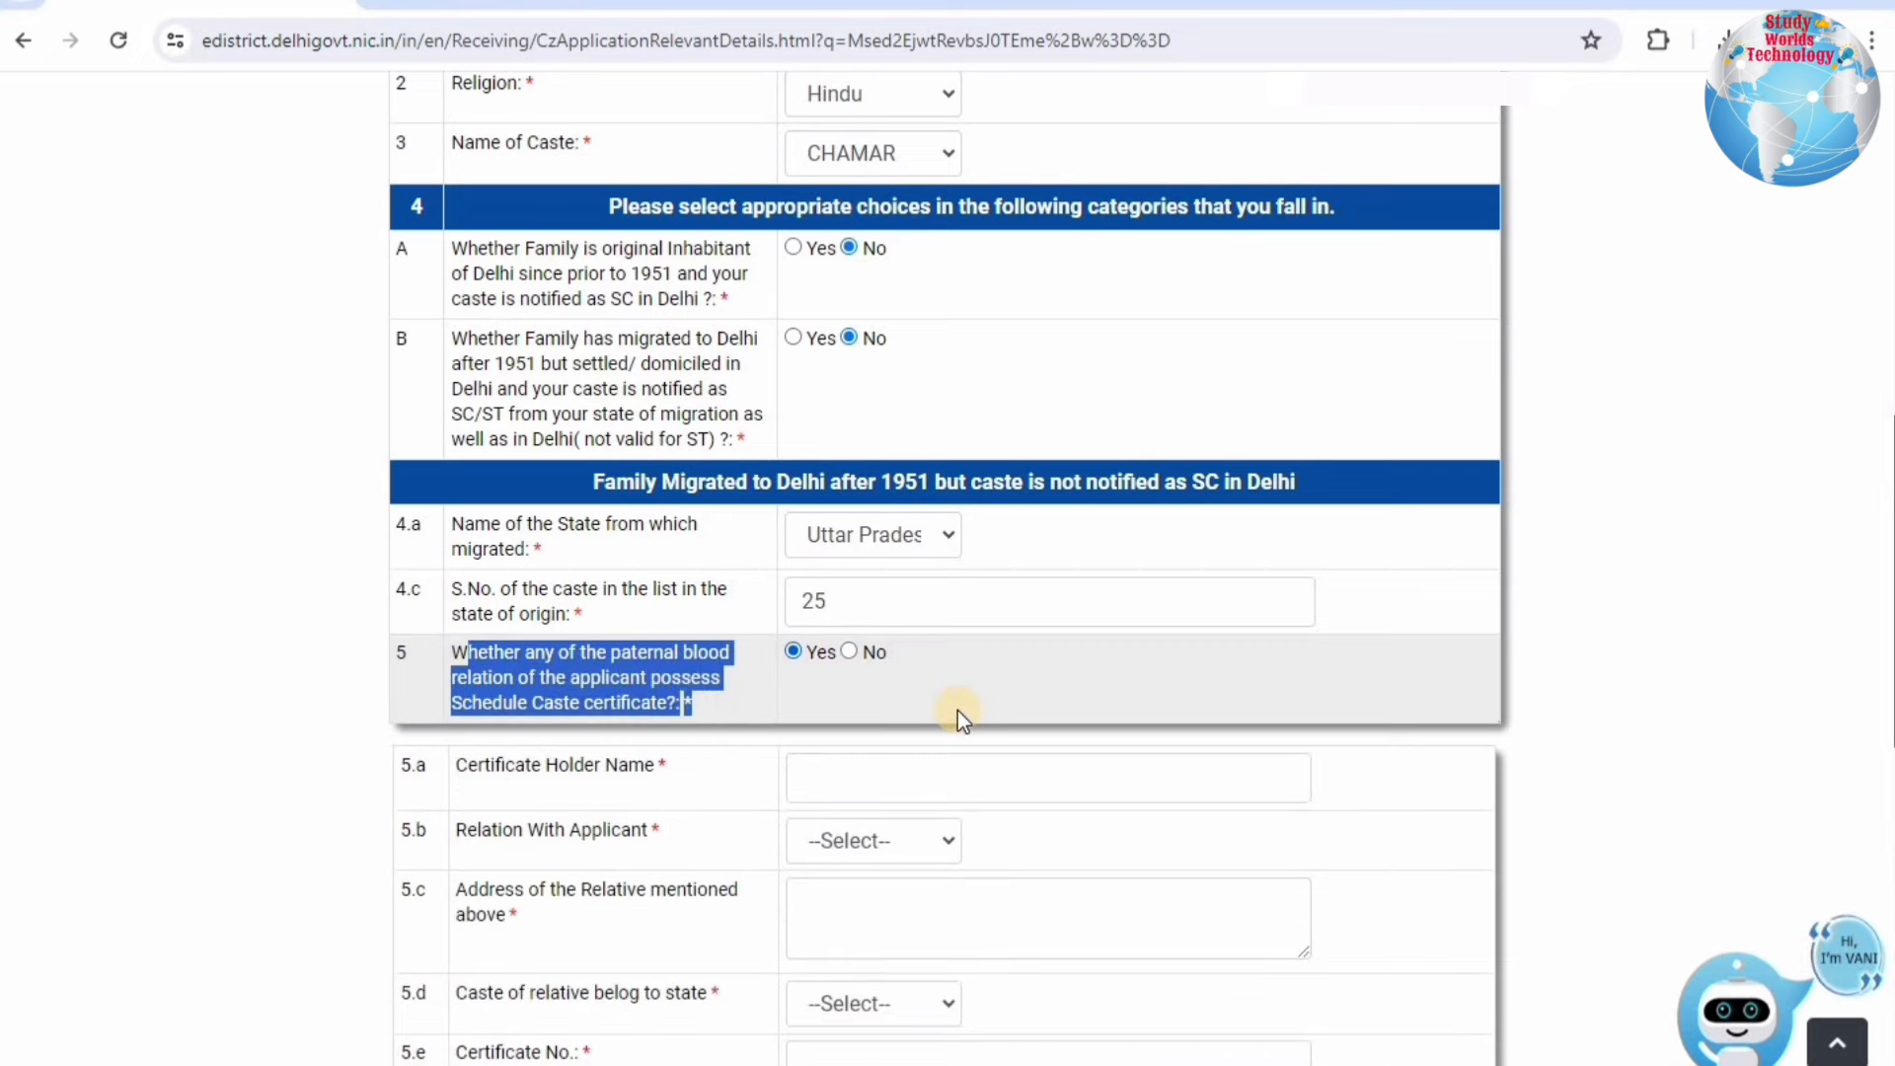
{"action": "scroll", "coordinate": [868, 572], "scroll_direction": "down", "scroll_amount": 3}
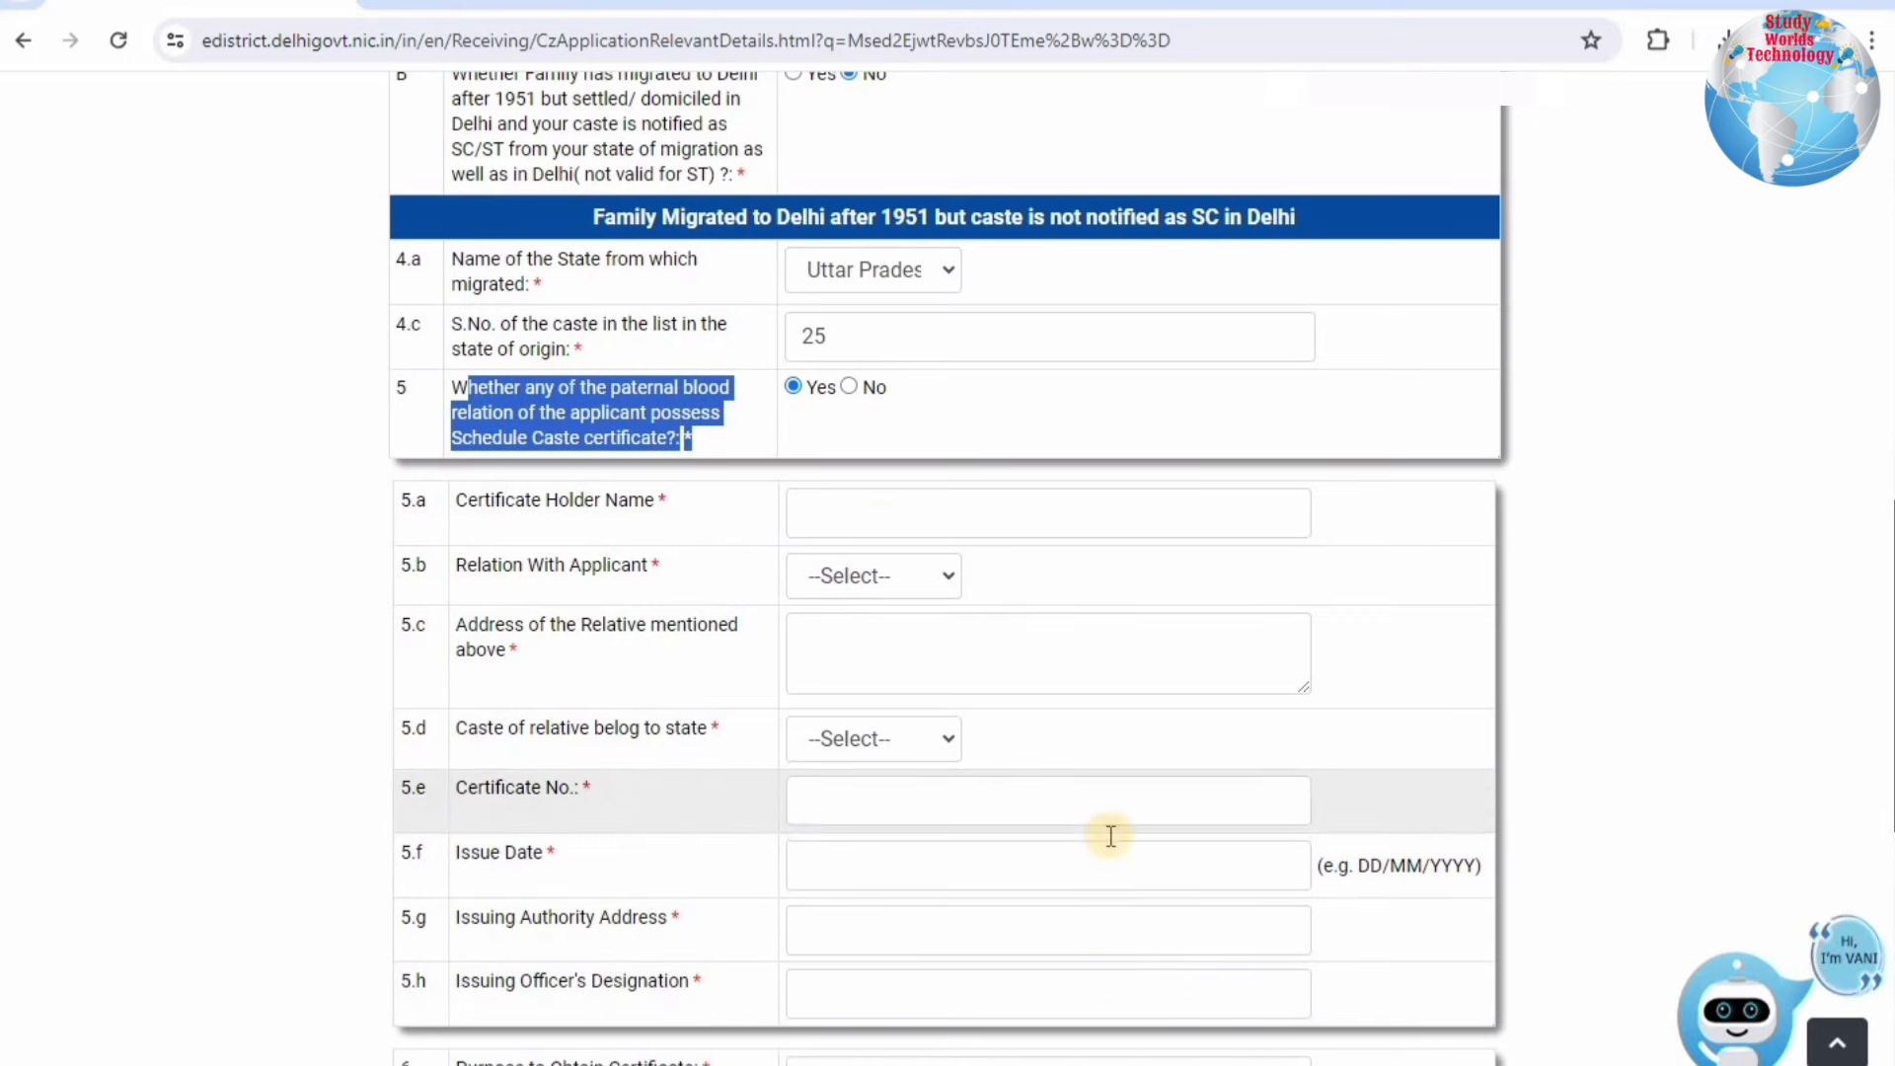
{"action": "left_click", "coordinate": [850, 387]}
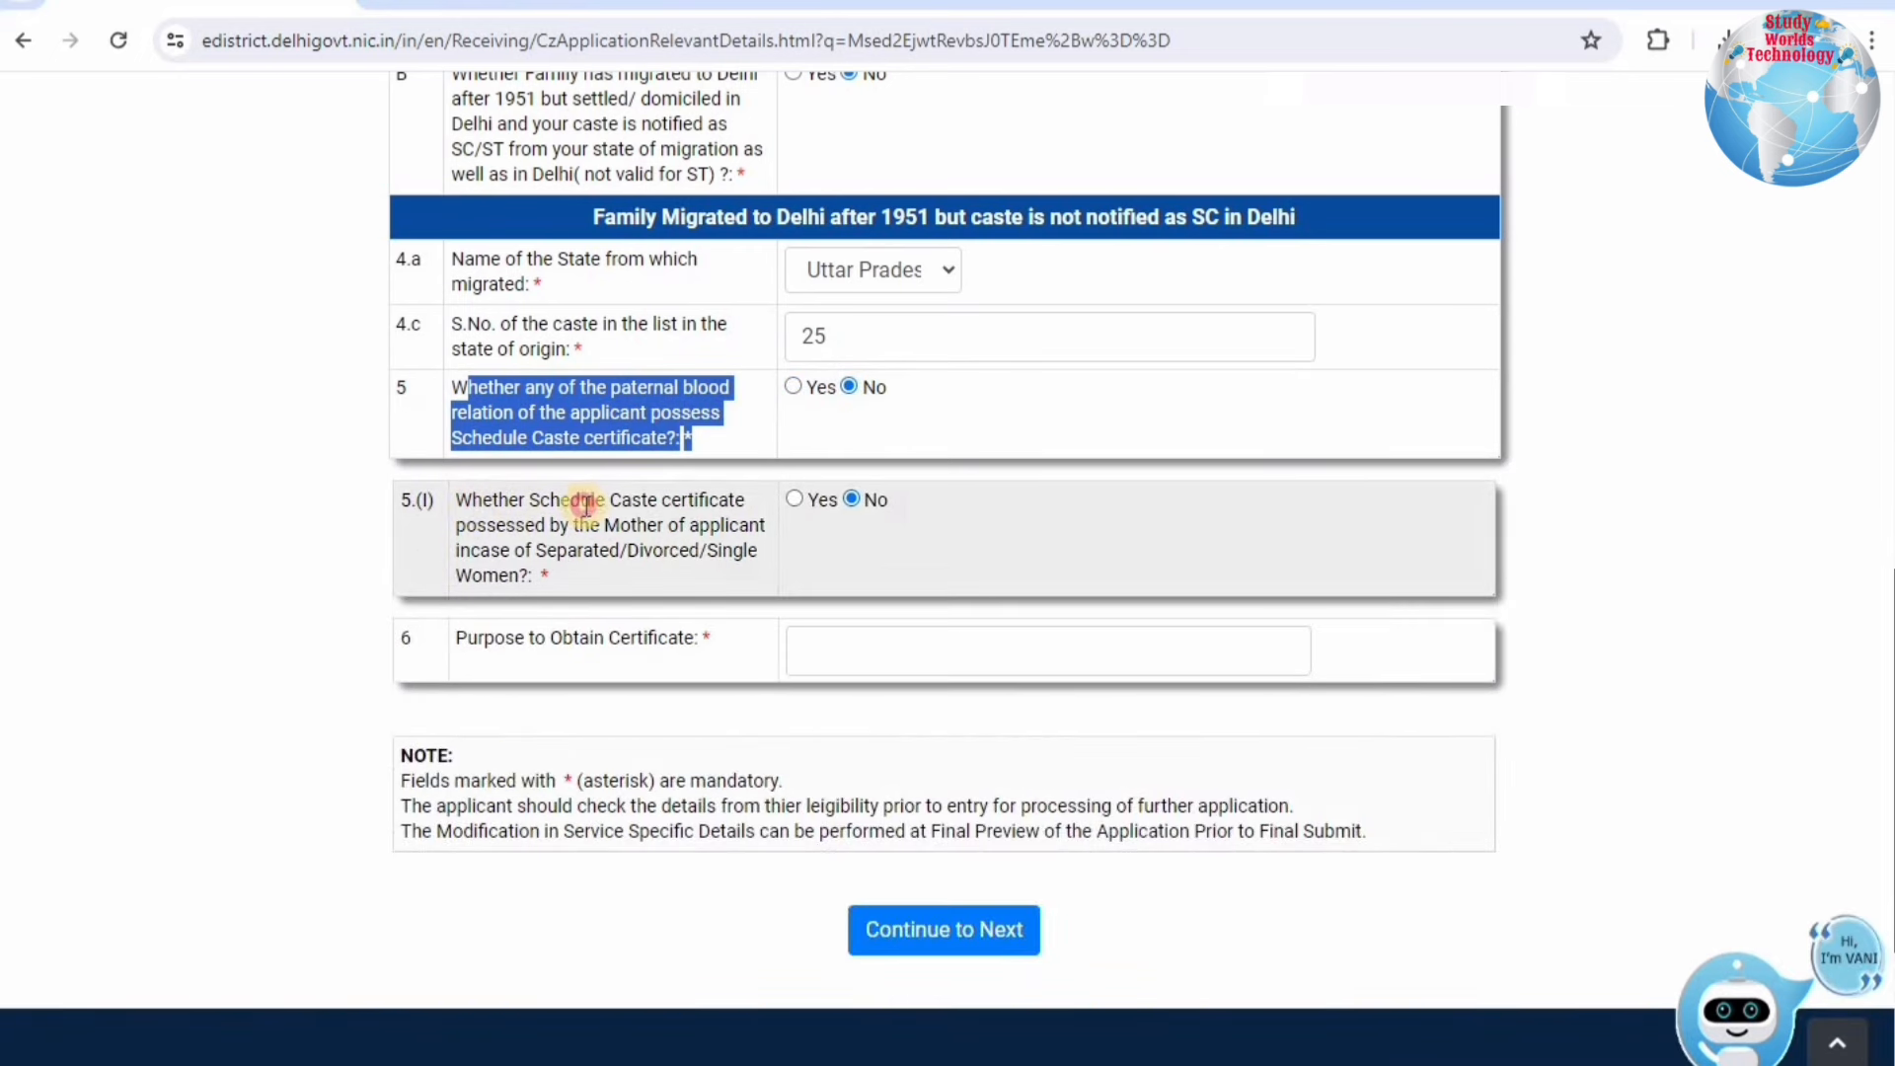
{"action": "left_click_drag", "start_coordinate": [470, 499], "coordinate": [689, 550]}
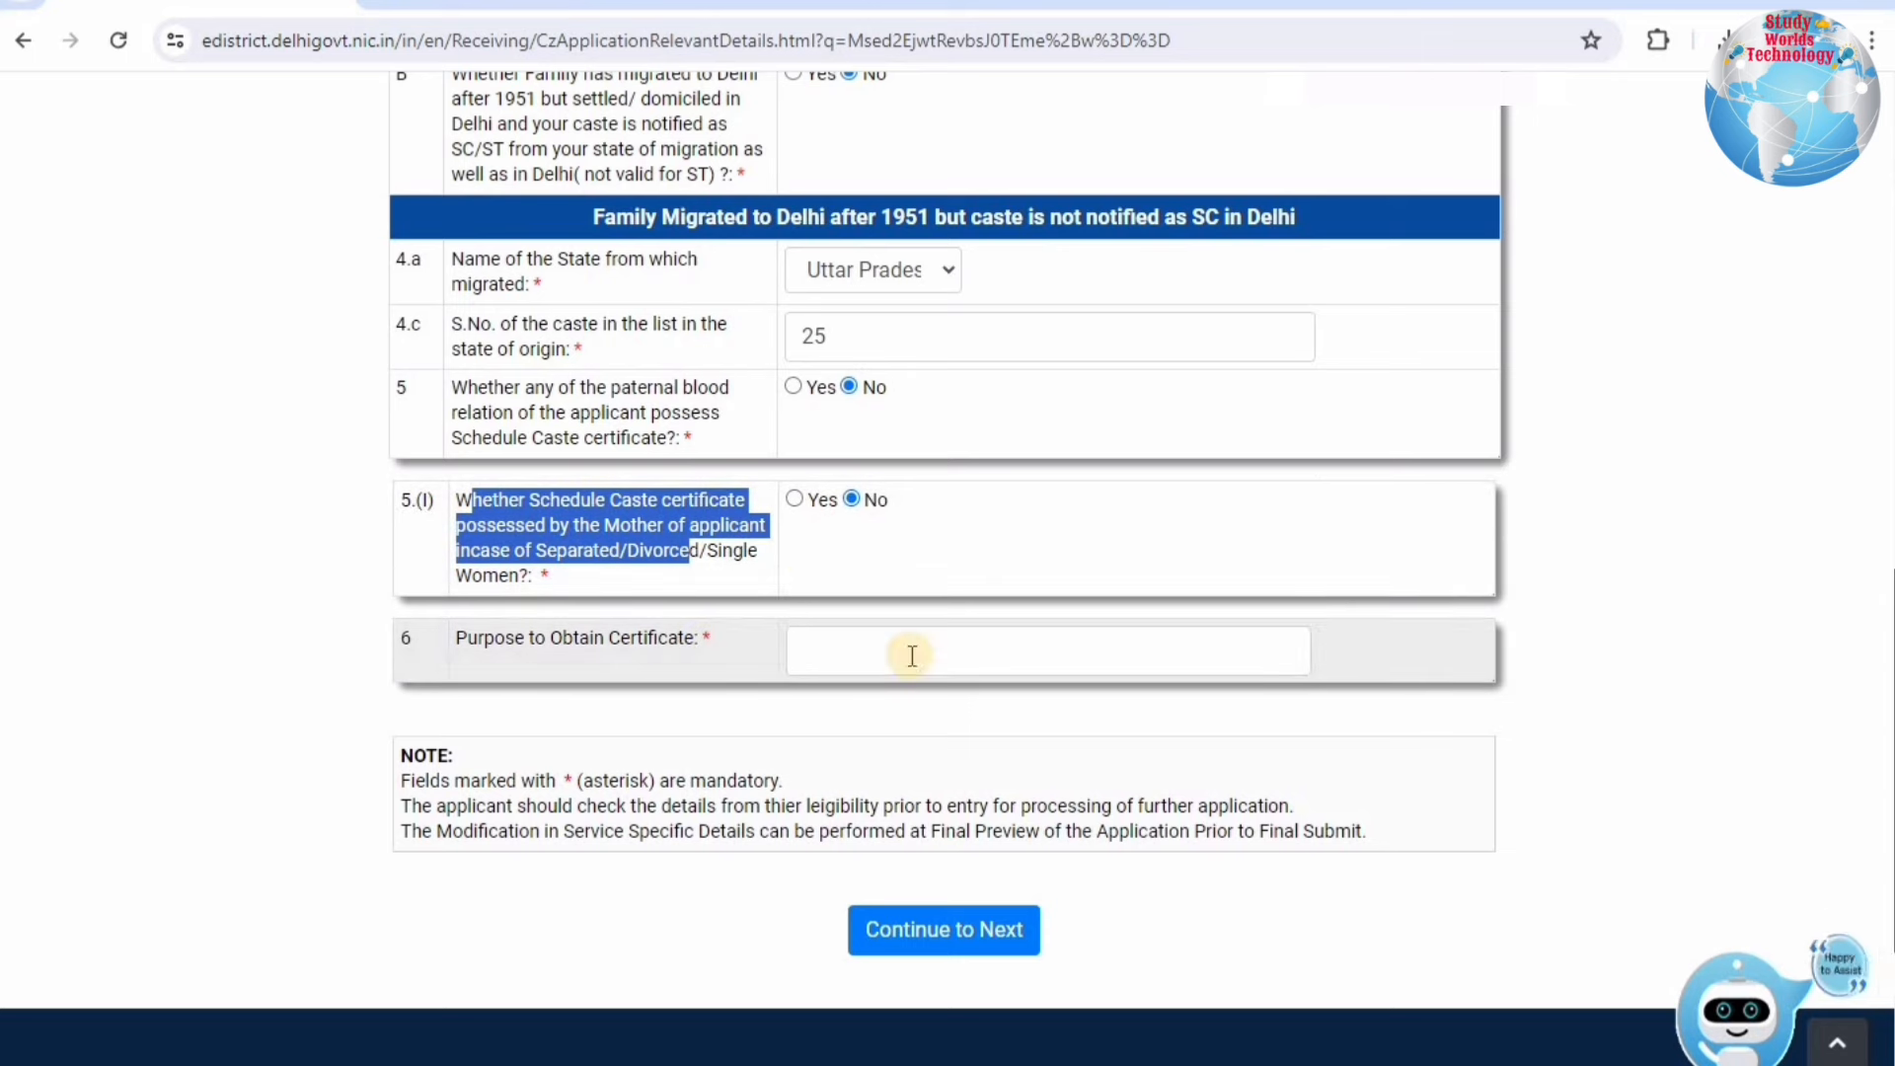
{"action": "left_click", "coordinate": [928, 938]}
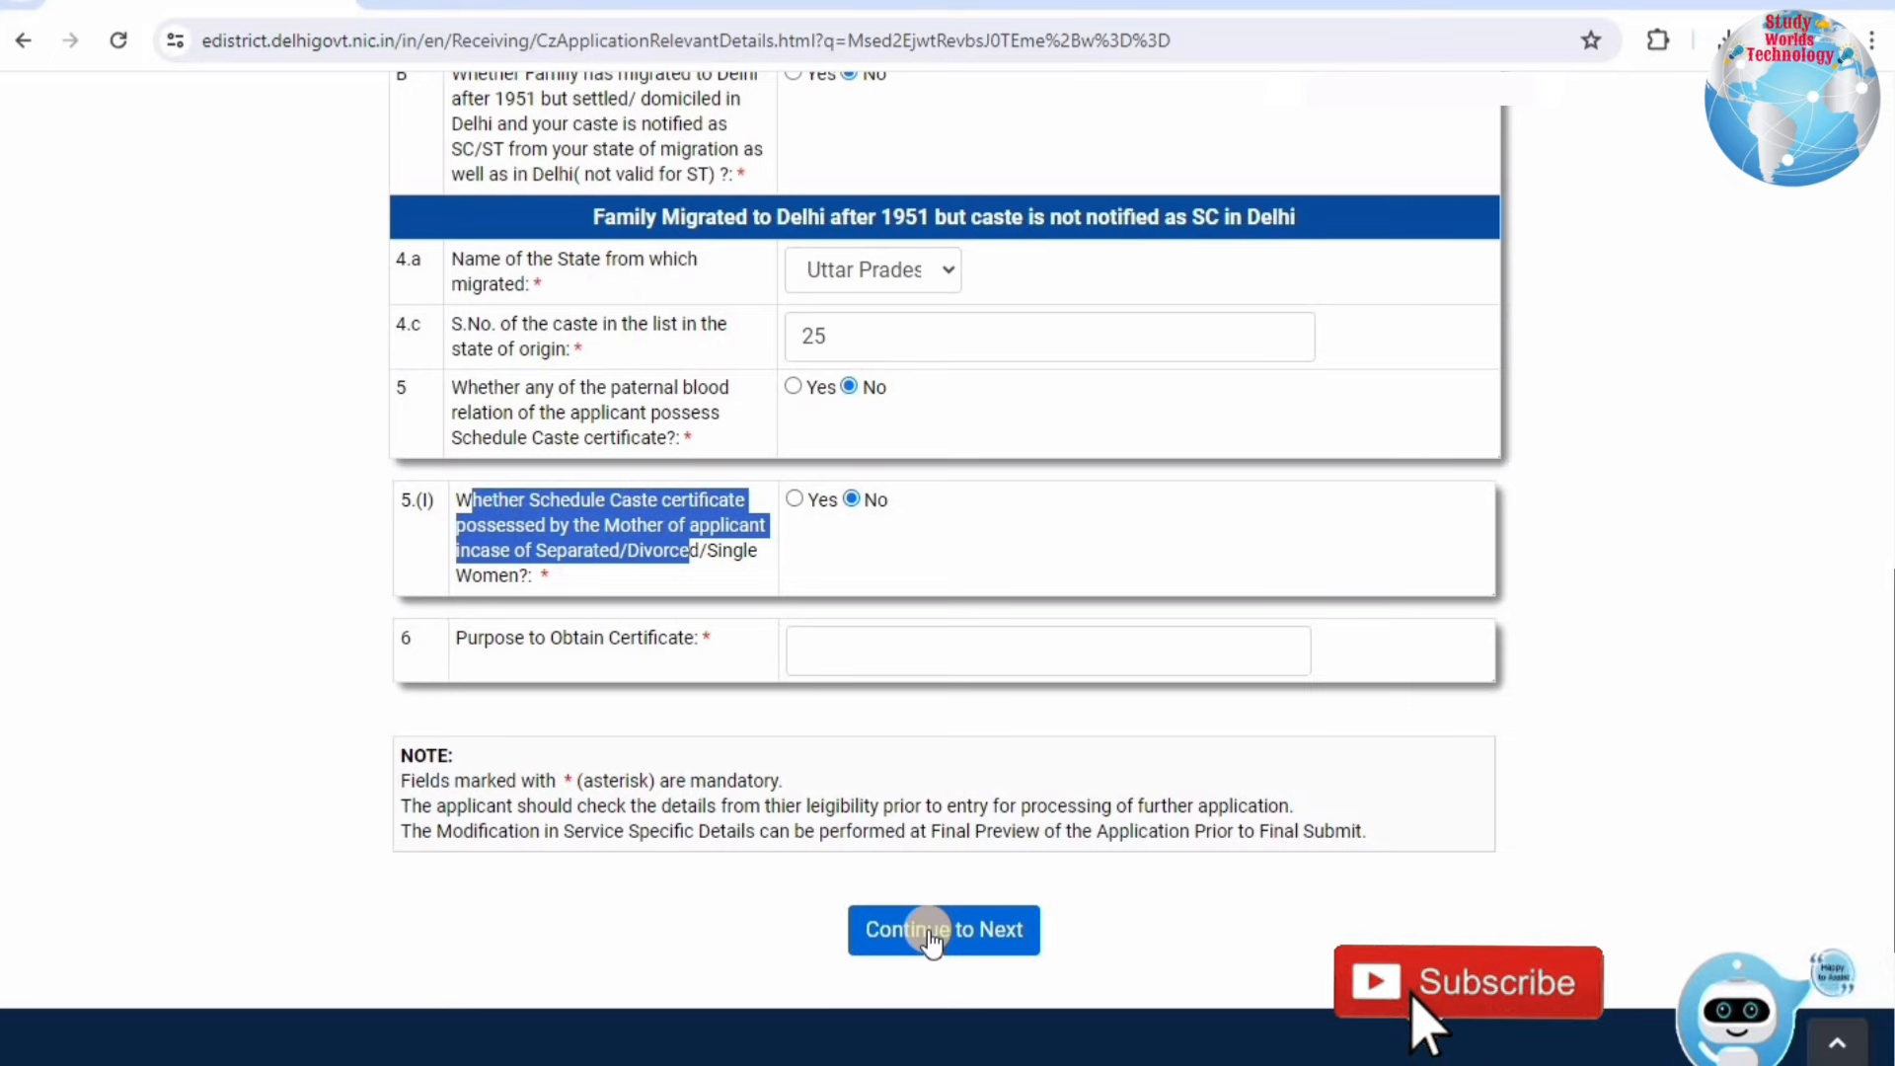
Step: Answer Yes to the original-inhabitant-before-1951 question and enter 10 as the caste's serial number in the Delhi notification
{"action": "scroll", "coordinate": [892, 469], "scroll_direction": "up", "scroll_amount": 3}
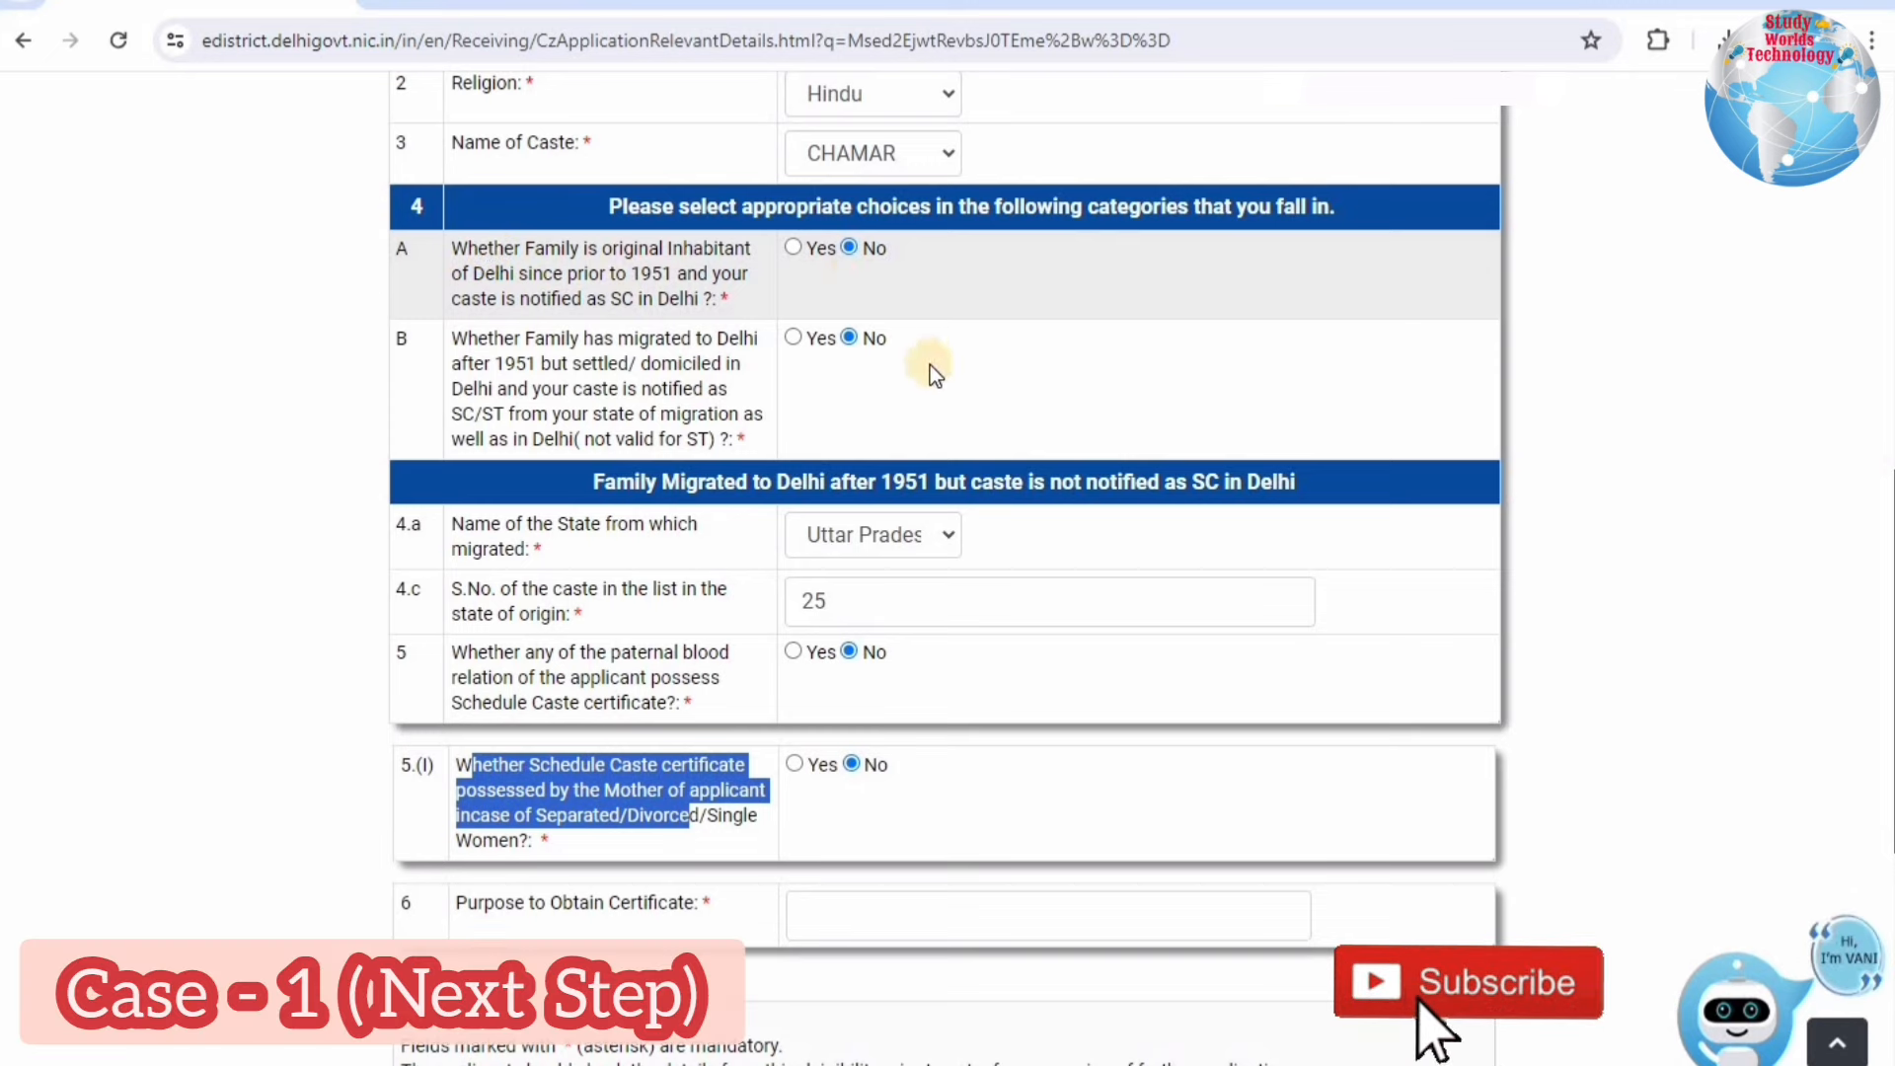
{"action": "left_click_drag", "start_coordinate": [488, 248], "coordinate": [707, 298]}
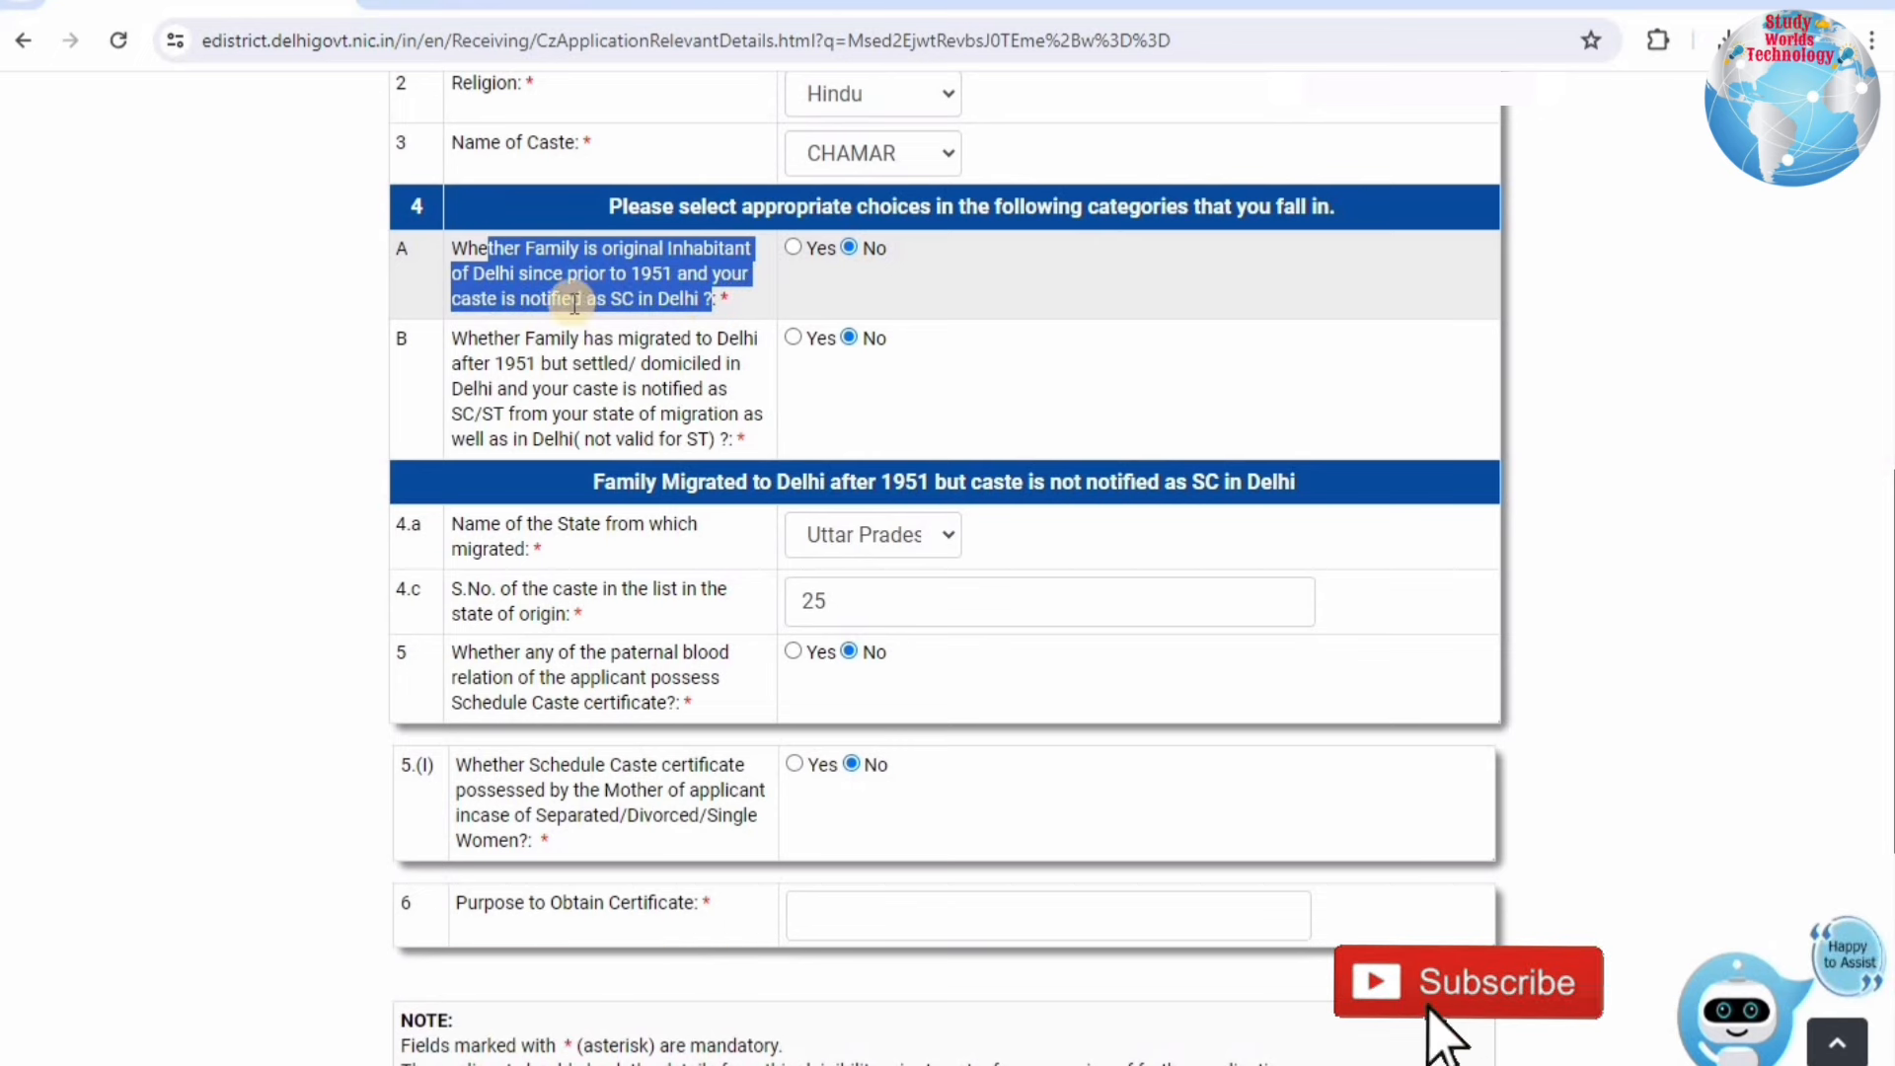
{"action": "left_click", "coordinate": [730, 310]}
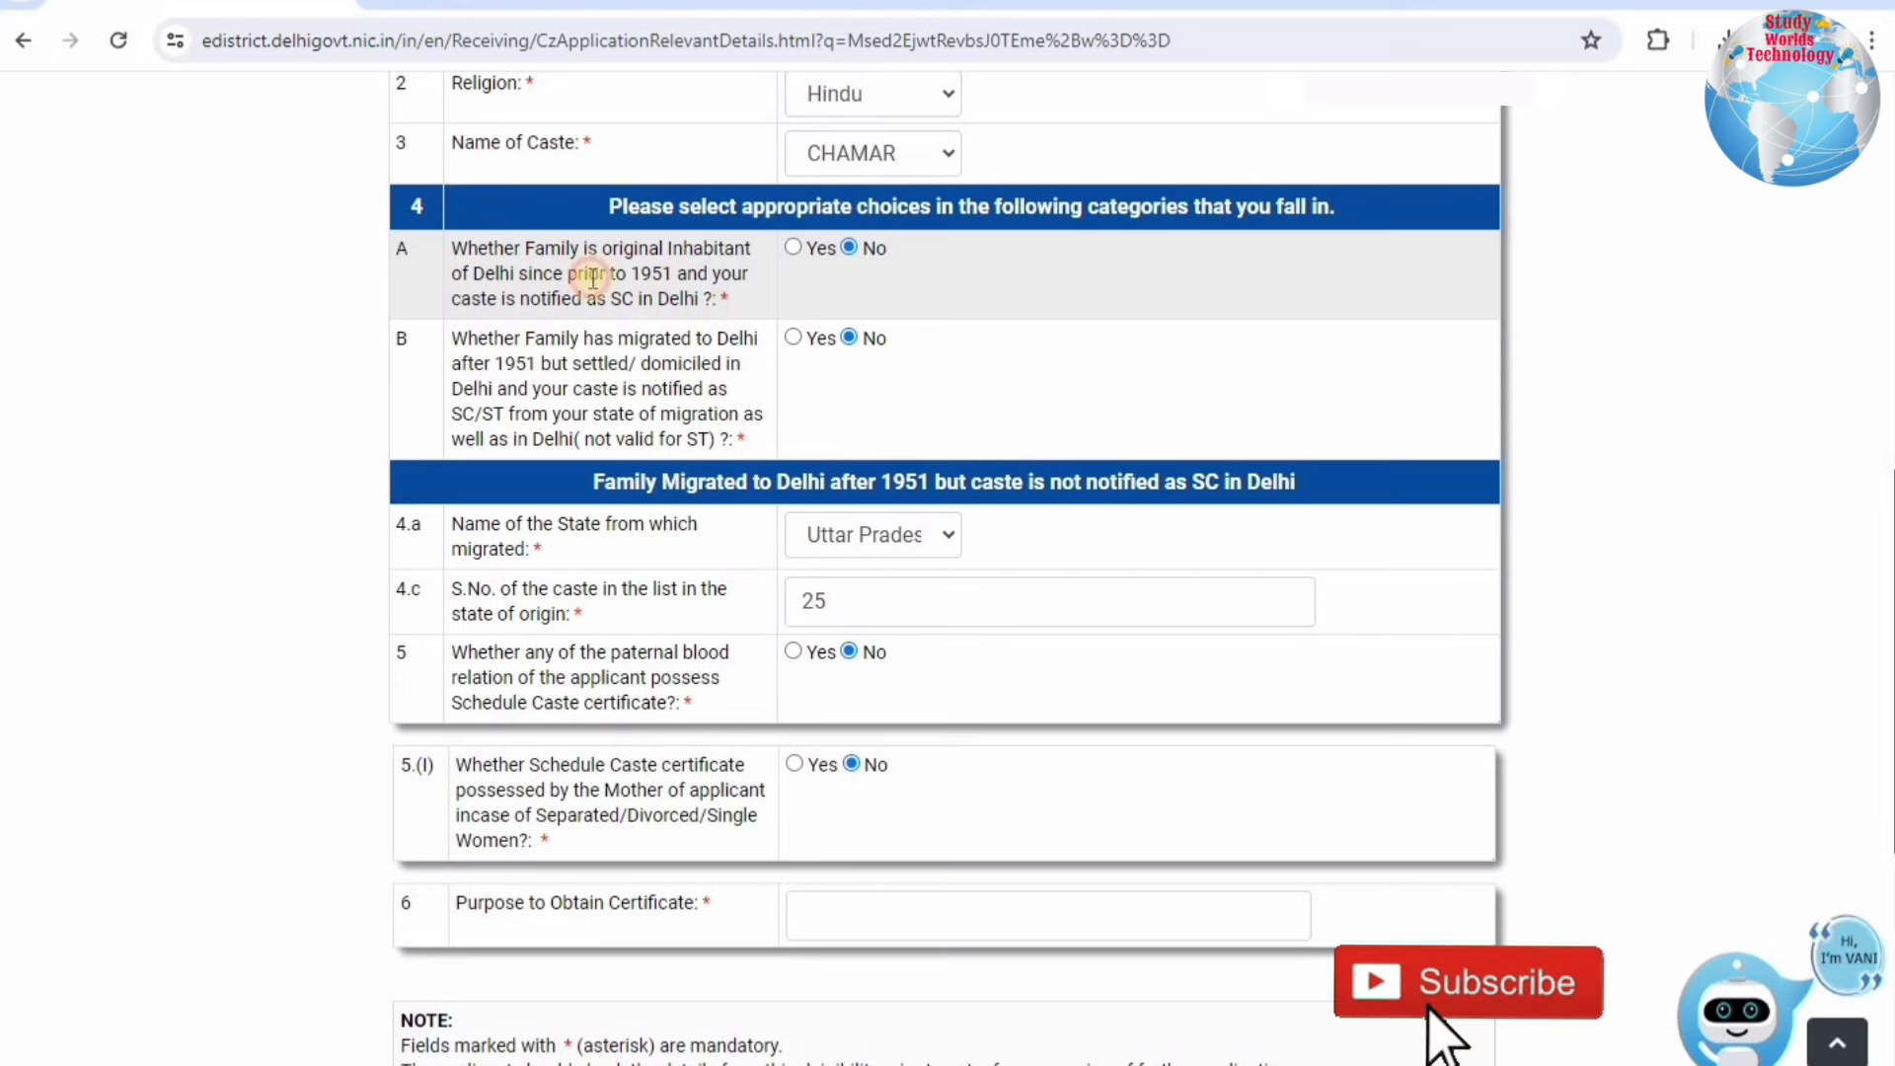
{"action": "triple_click", "coordinate": [474, 252]}
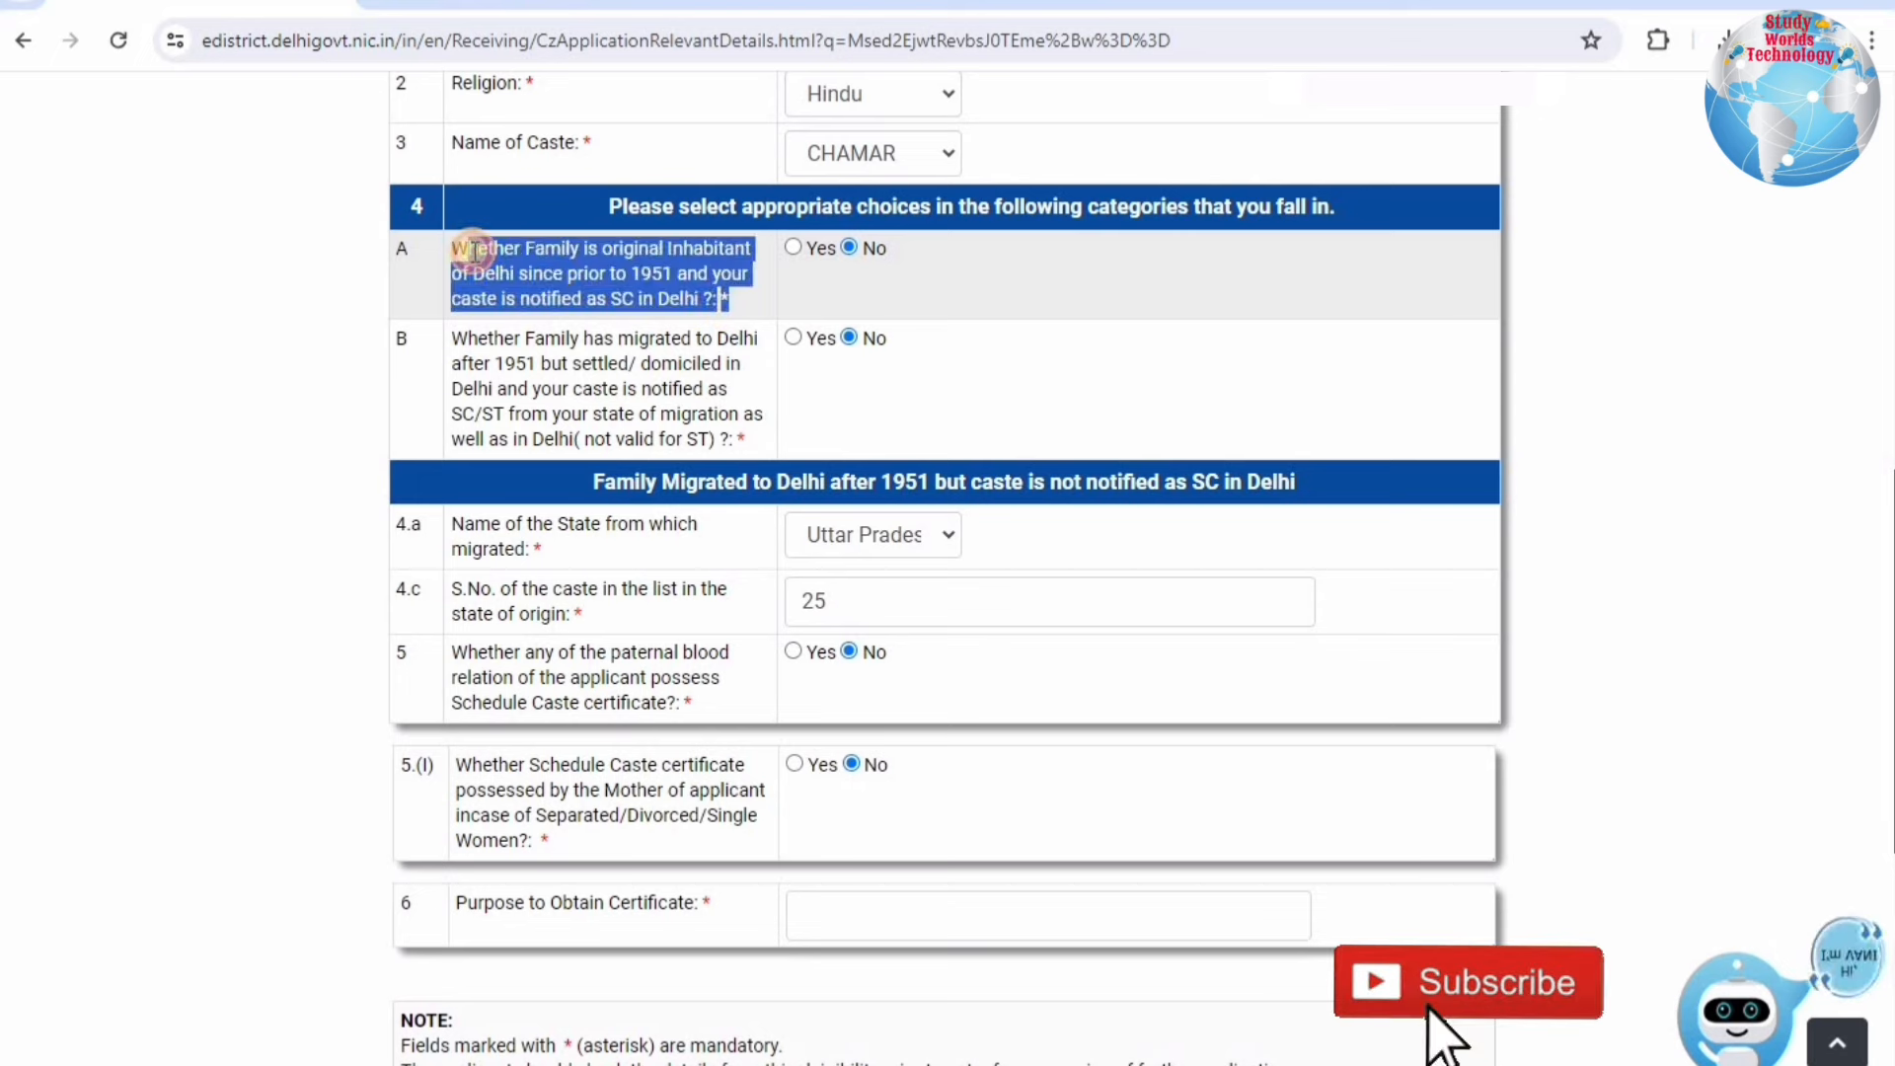
{"action": "left_click", "coordinate": [475, 252]}
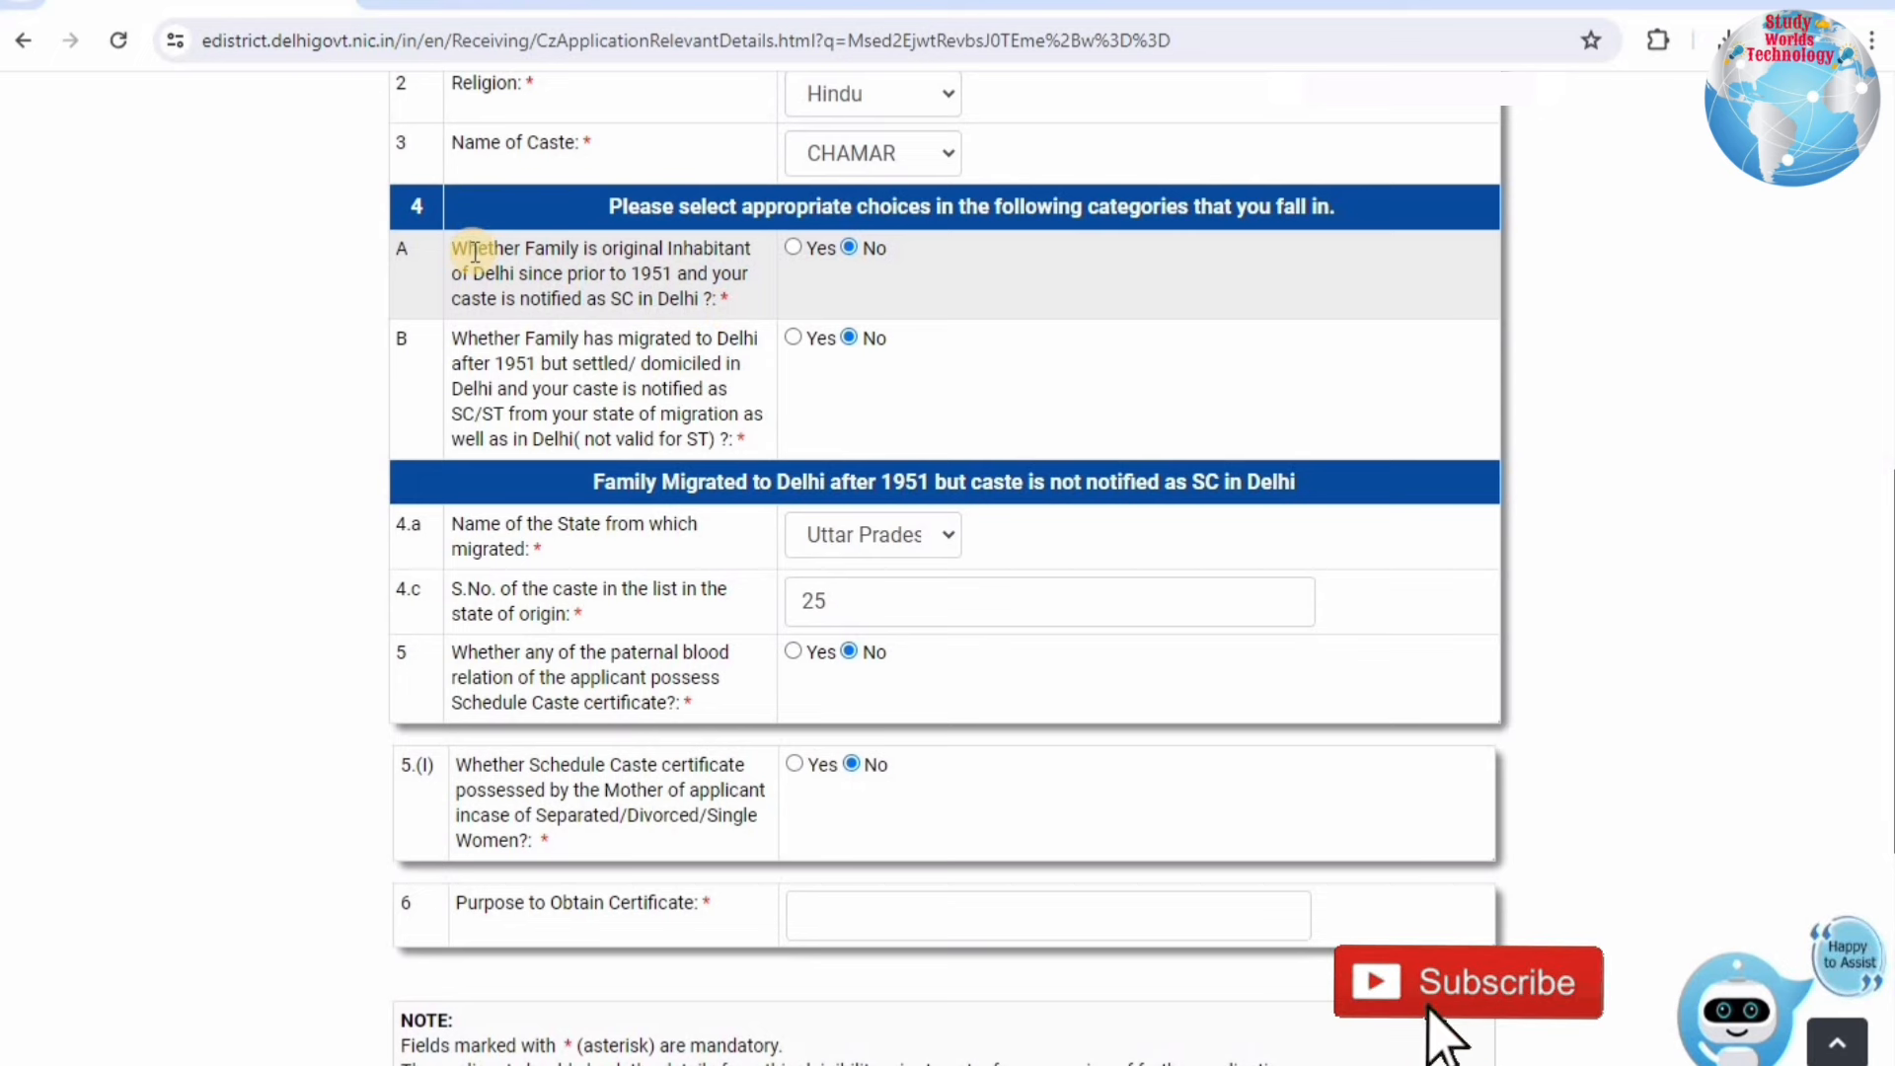
{"action": "left_click", "coordinate": [792, 247]}
{"action": "left_click", "coordinate": [829, 396]}
{"action": "type", "text": "10"}
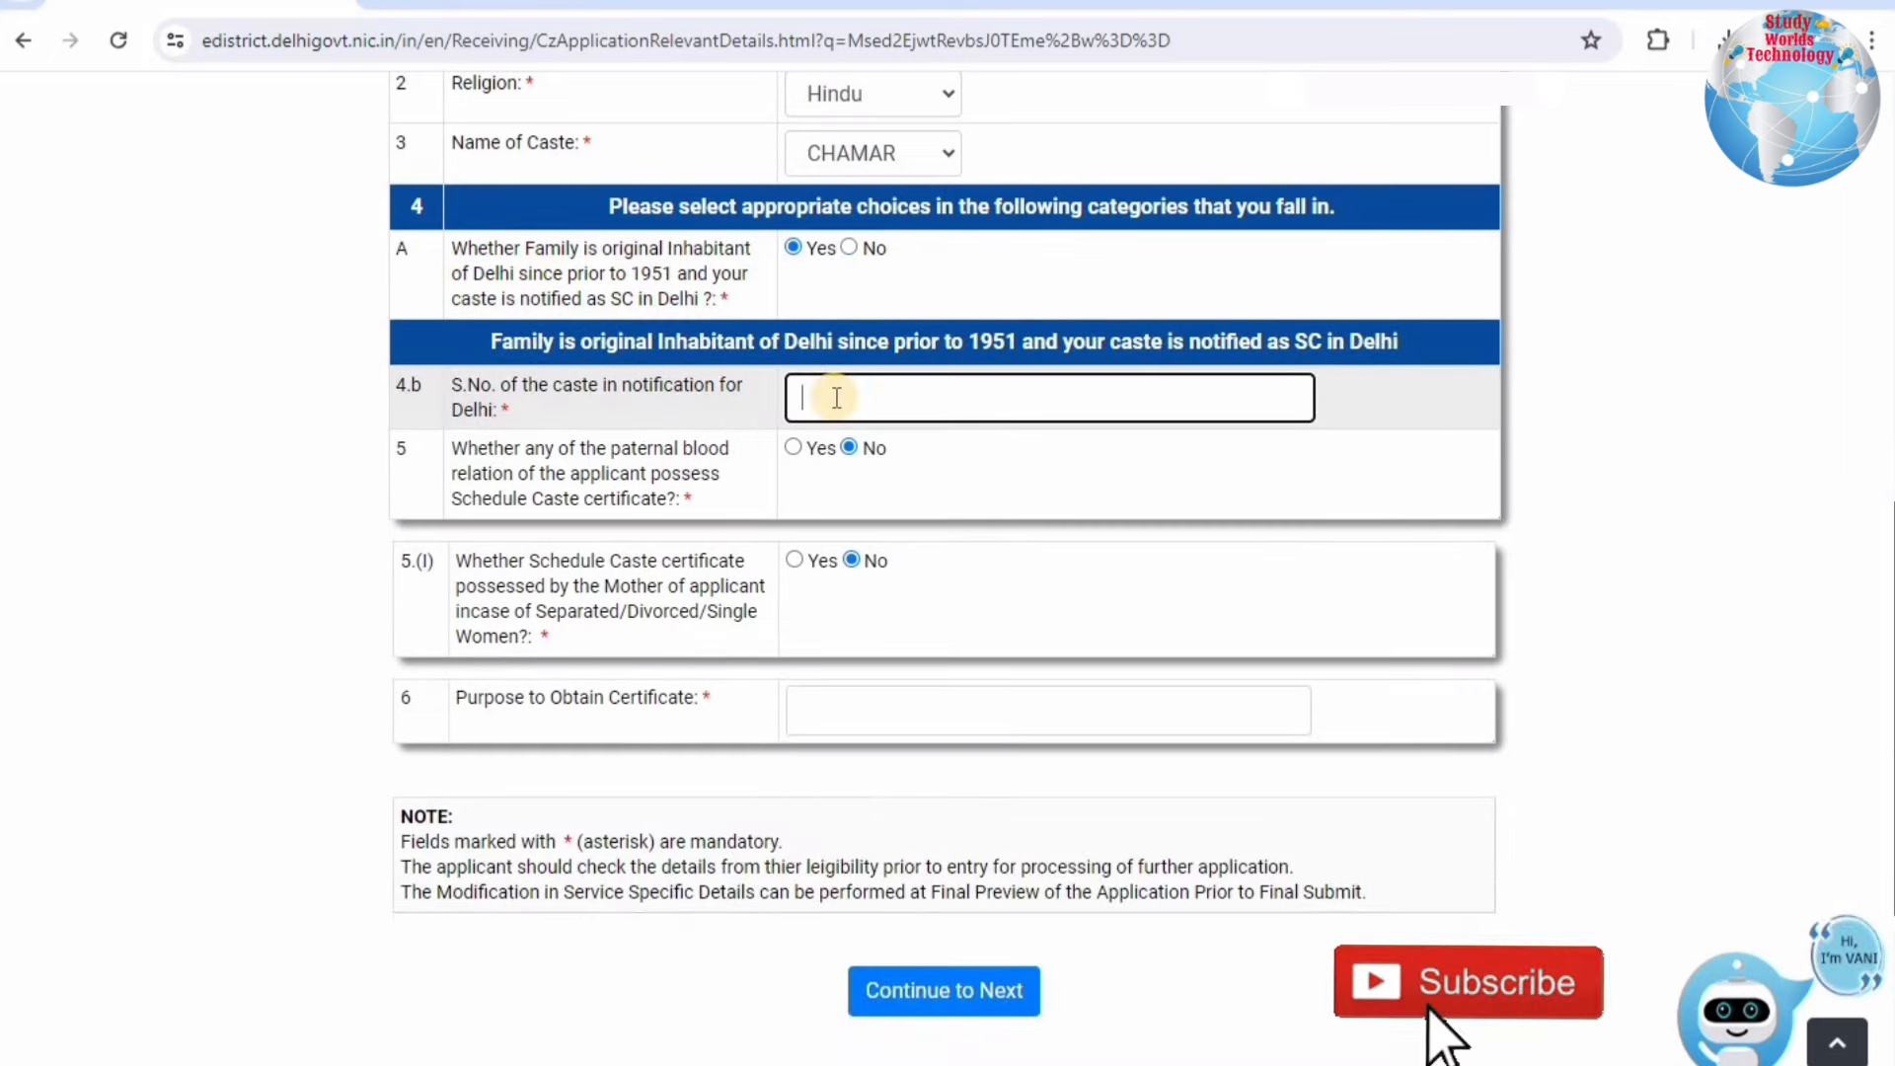
Step: Leave the paternal relation answer at No, enter STUd as the certificate's purpose, and continue to the supporting documents
{"action": "left_click", "coordinate": [793, 447]}
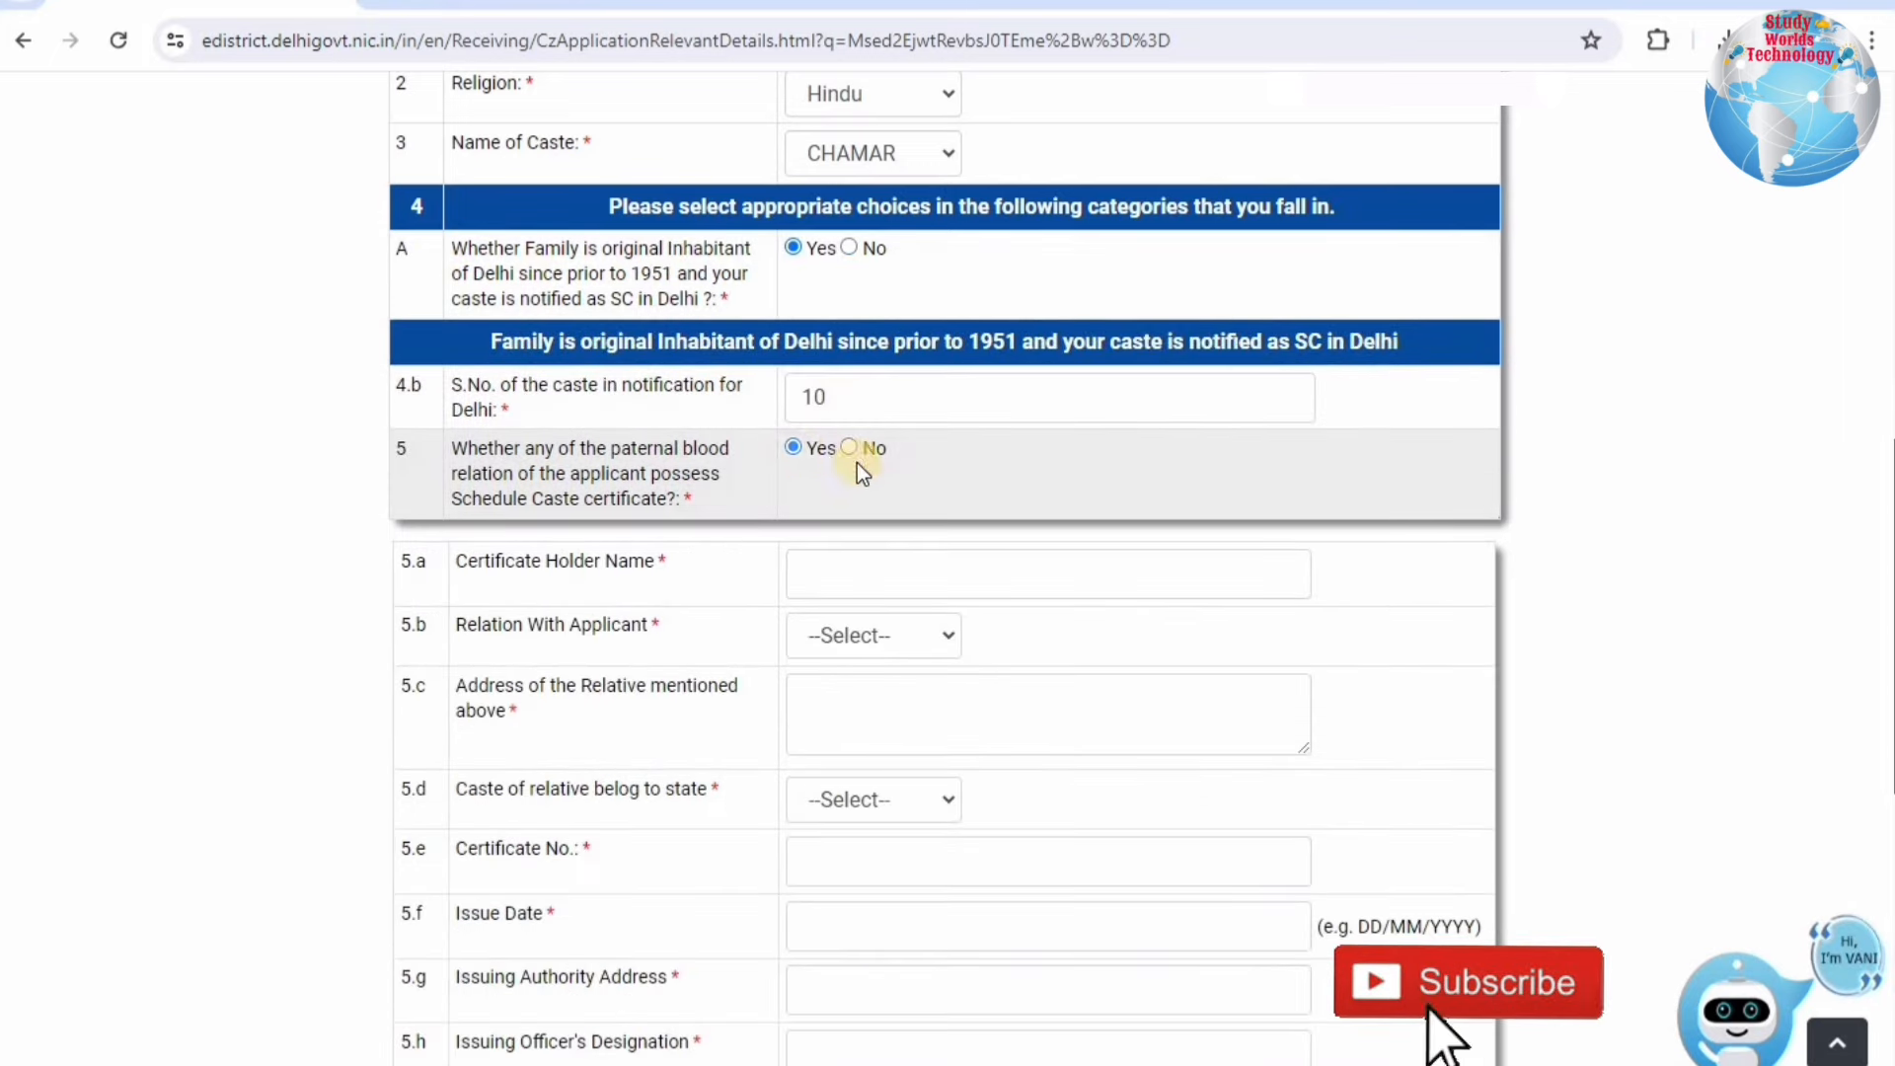
{"action": "left_click", "coordinate": [848, 448]}
{"action": "left_click", "coordinate": [909, 715]}
{"action": "type", "text": "STUd"}
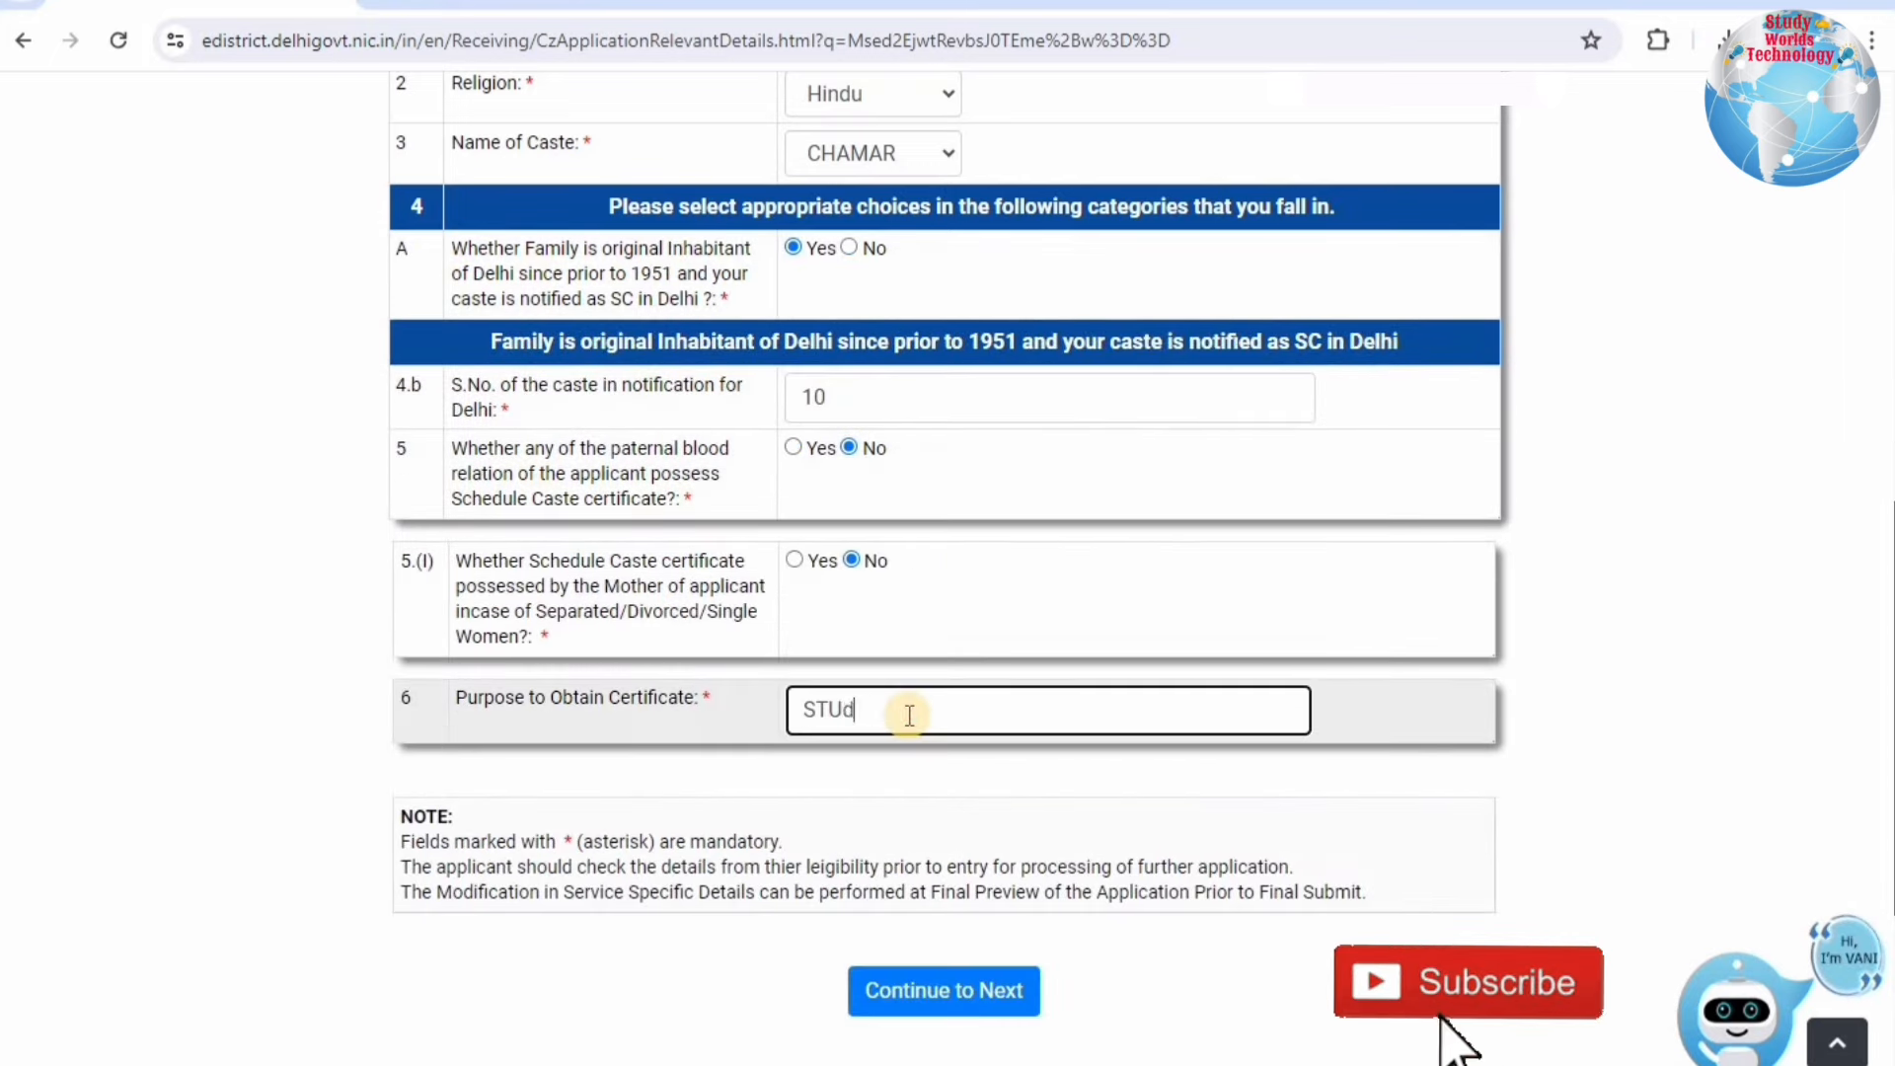
{"action": "left_click", "coordinate": [933, 987]}
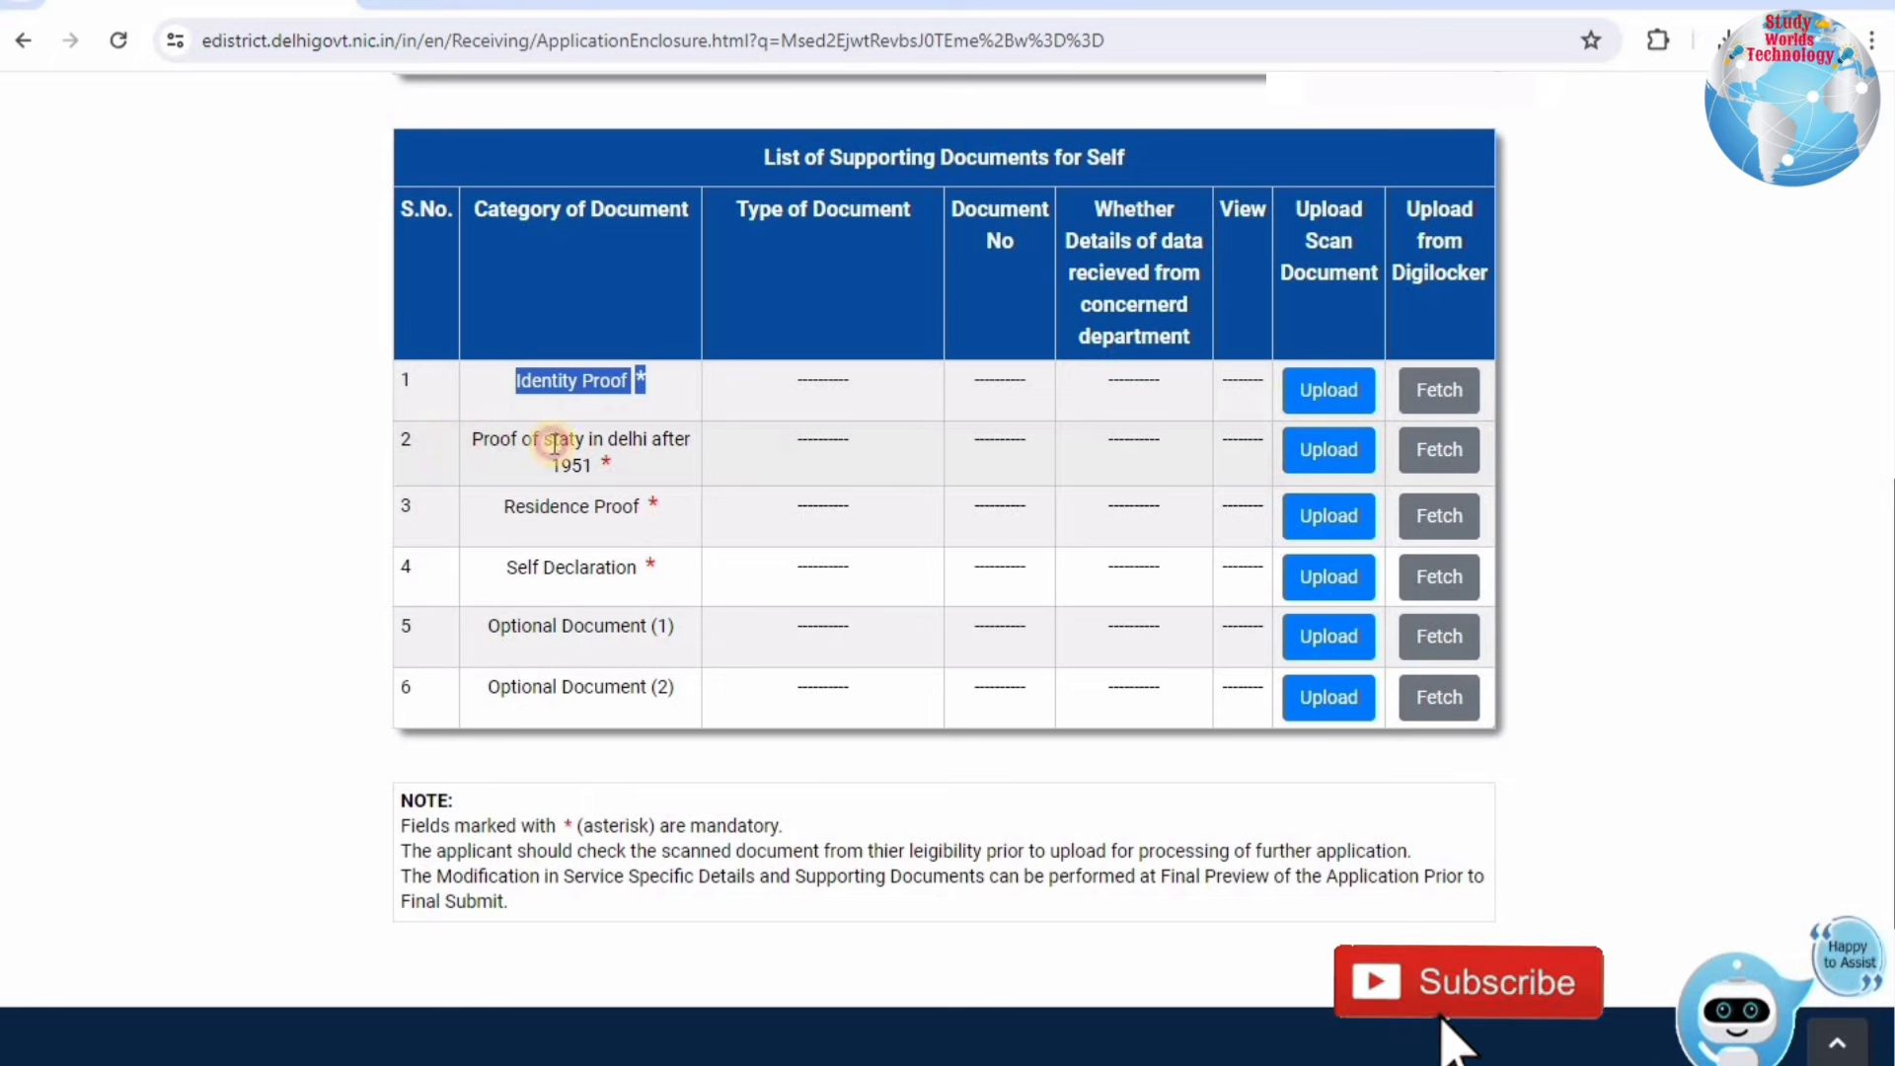
Step: Examine the mandatory supporting document categories, including proof of stay in Delhi, Residence Proof and Self Declaration
{"action": "triple_click", "coordinate": [647, 460]}
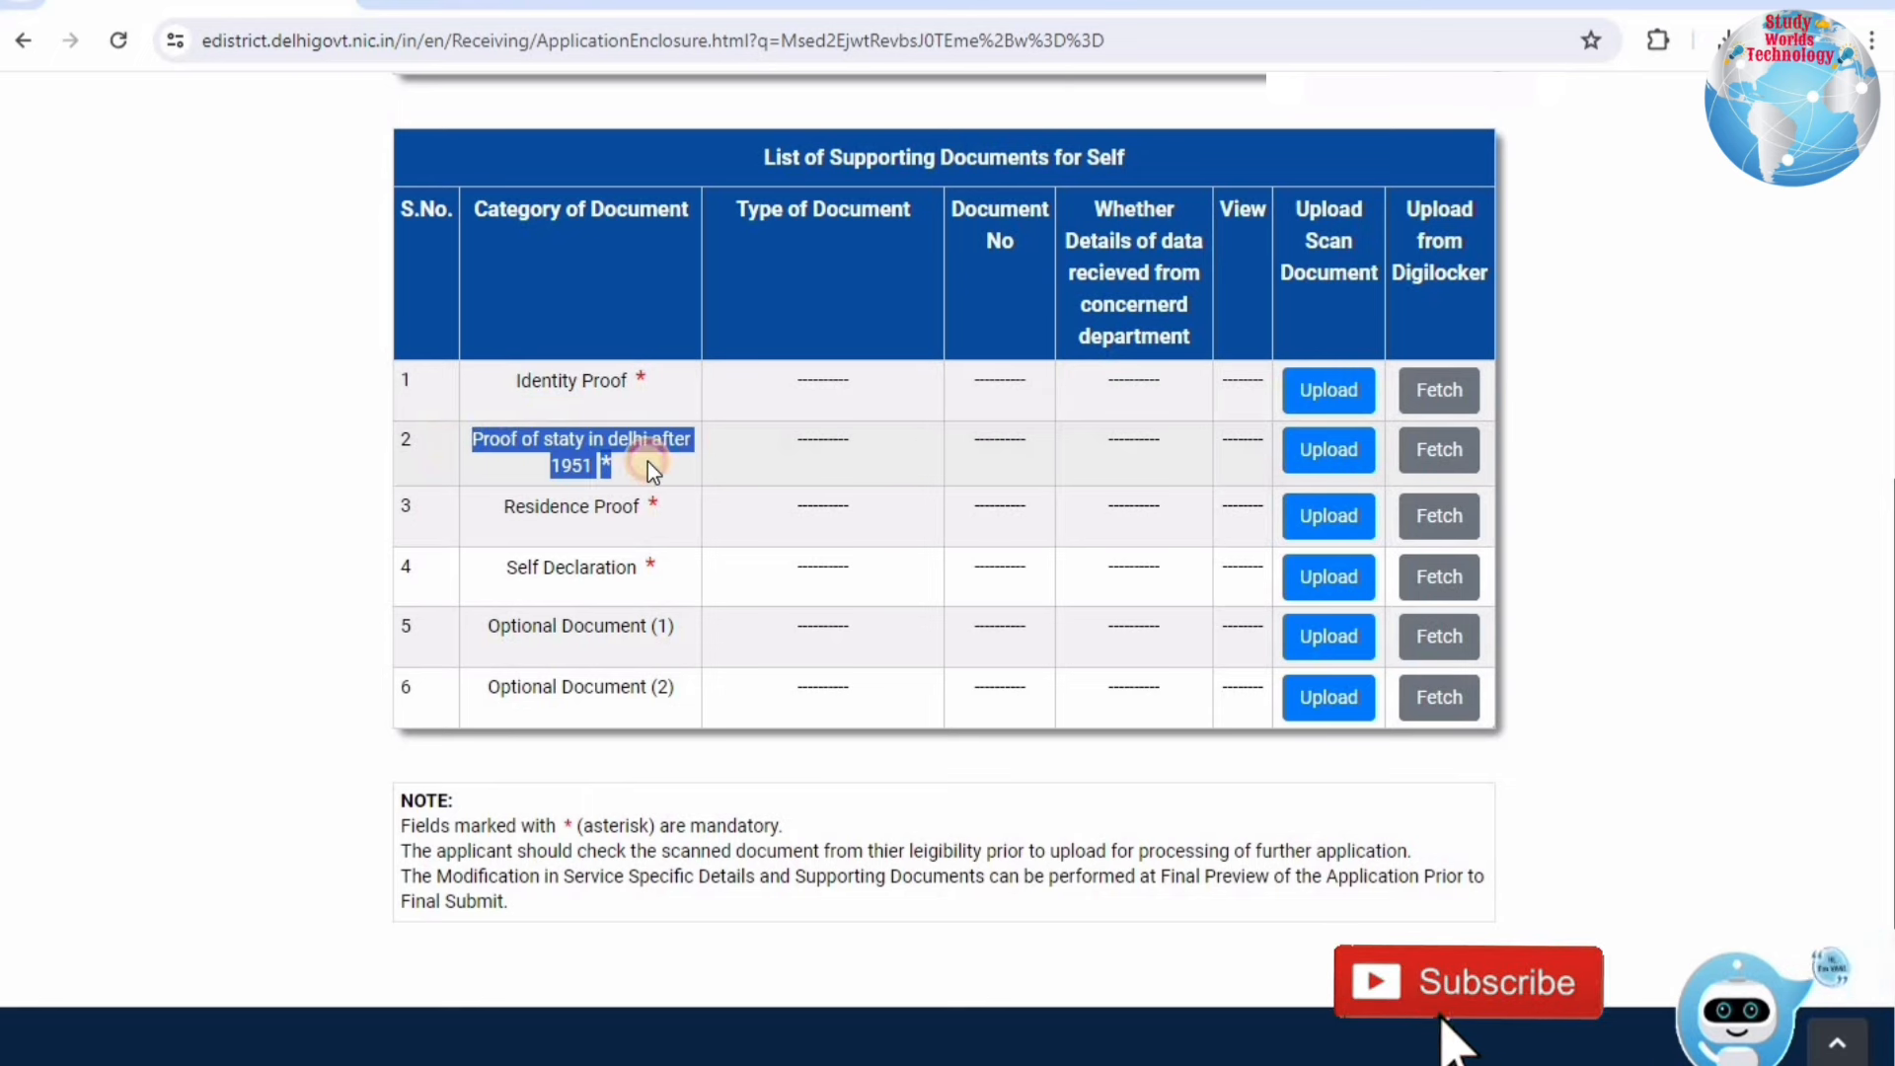
{"action": "left_click", "coordinate": [647, 460]}
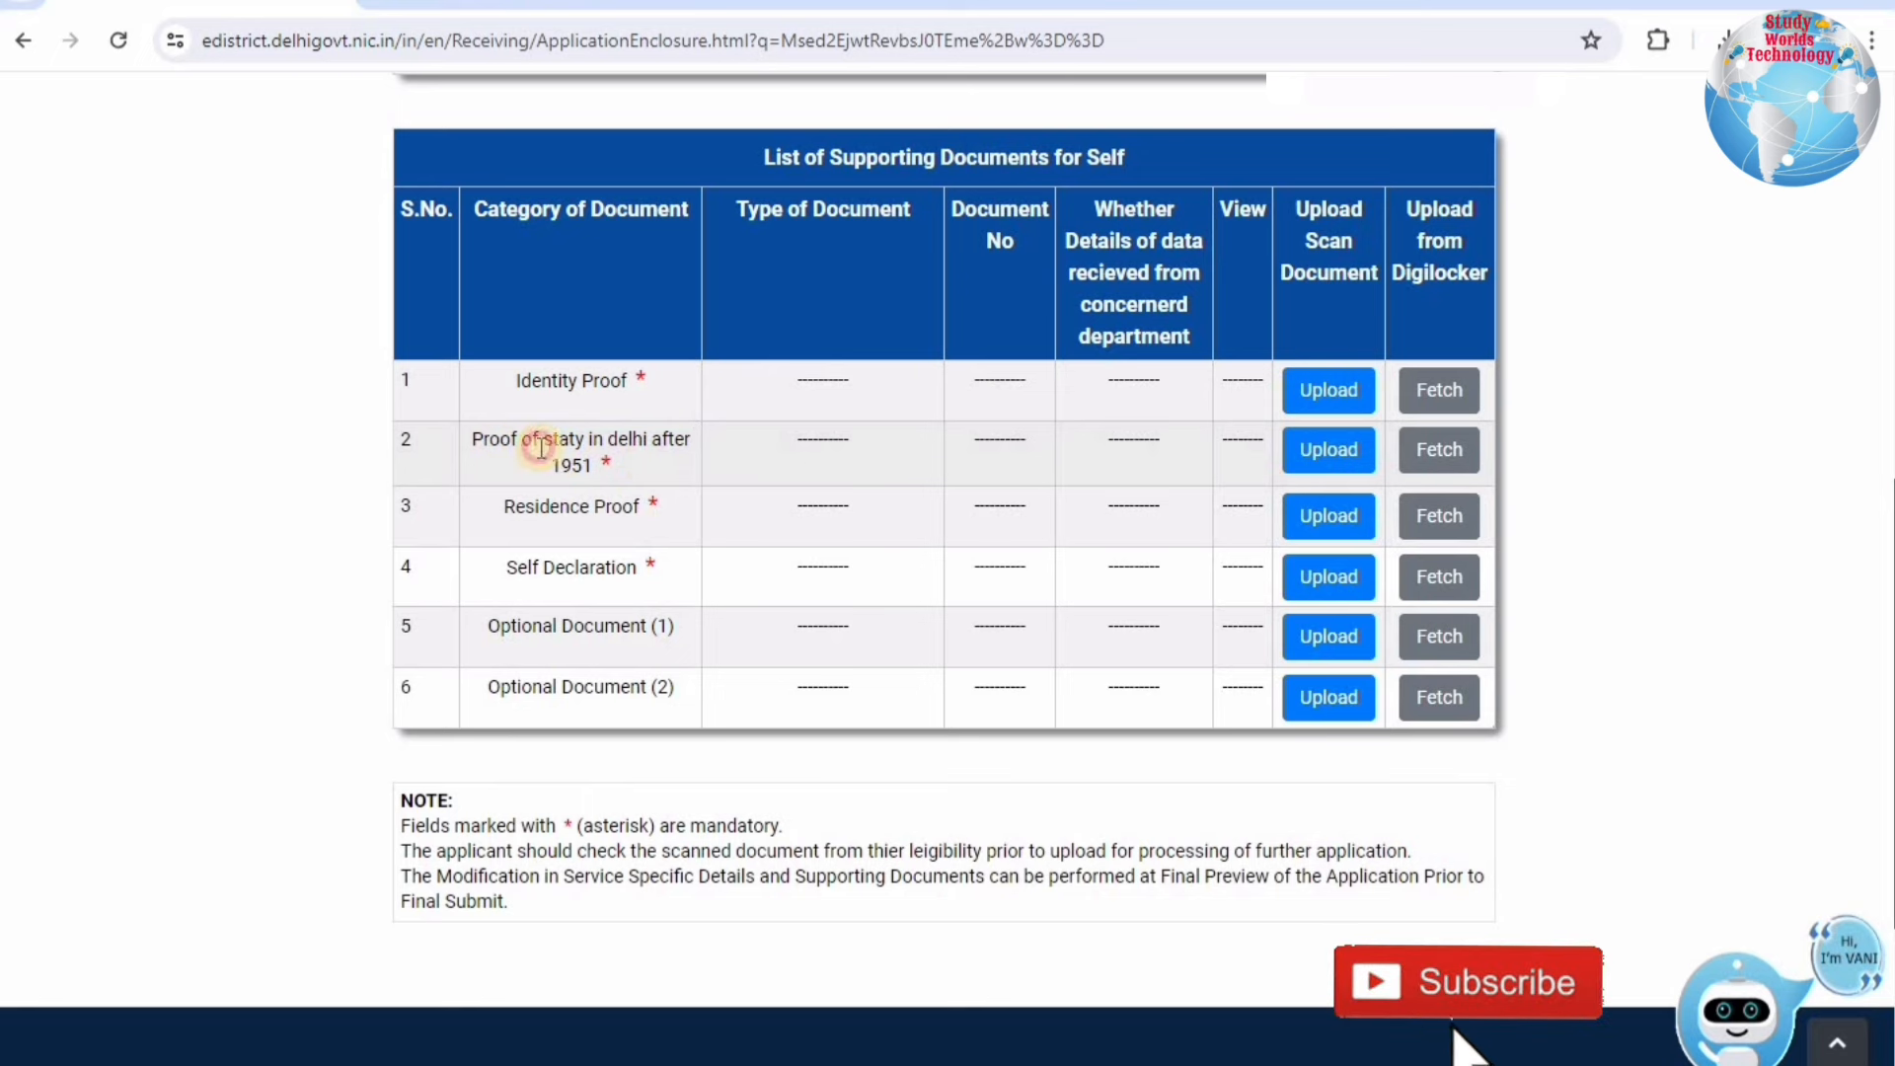
{"action": "left_click_drag", "start_coordinate": [483, 438], "coordinate": [609, 464]}
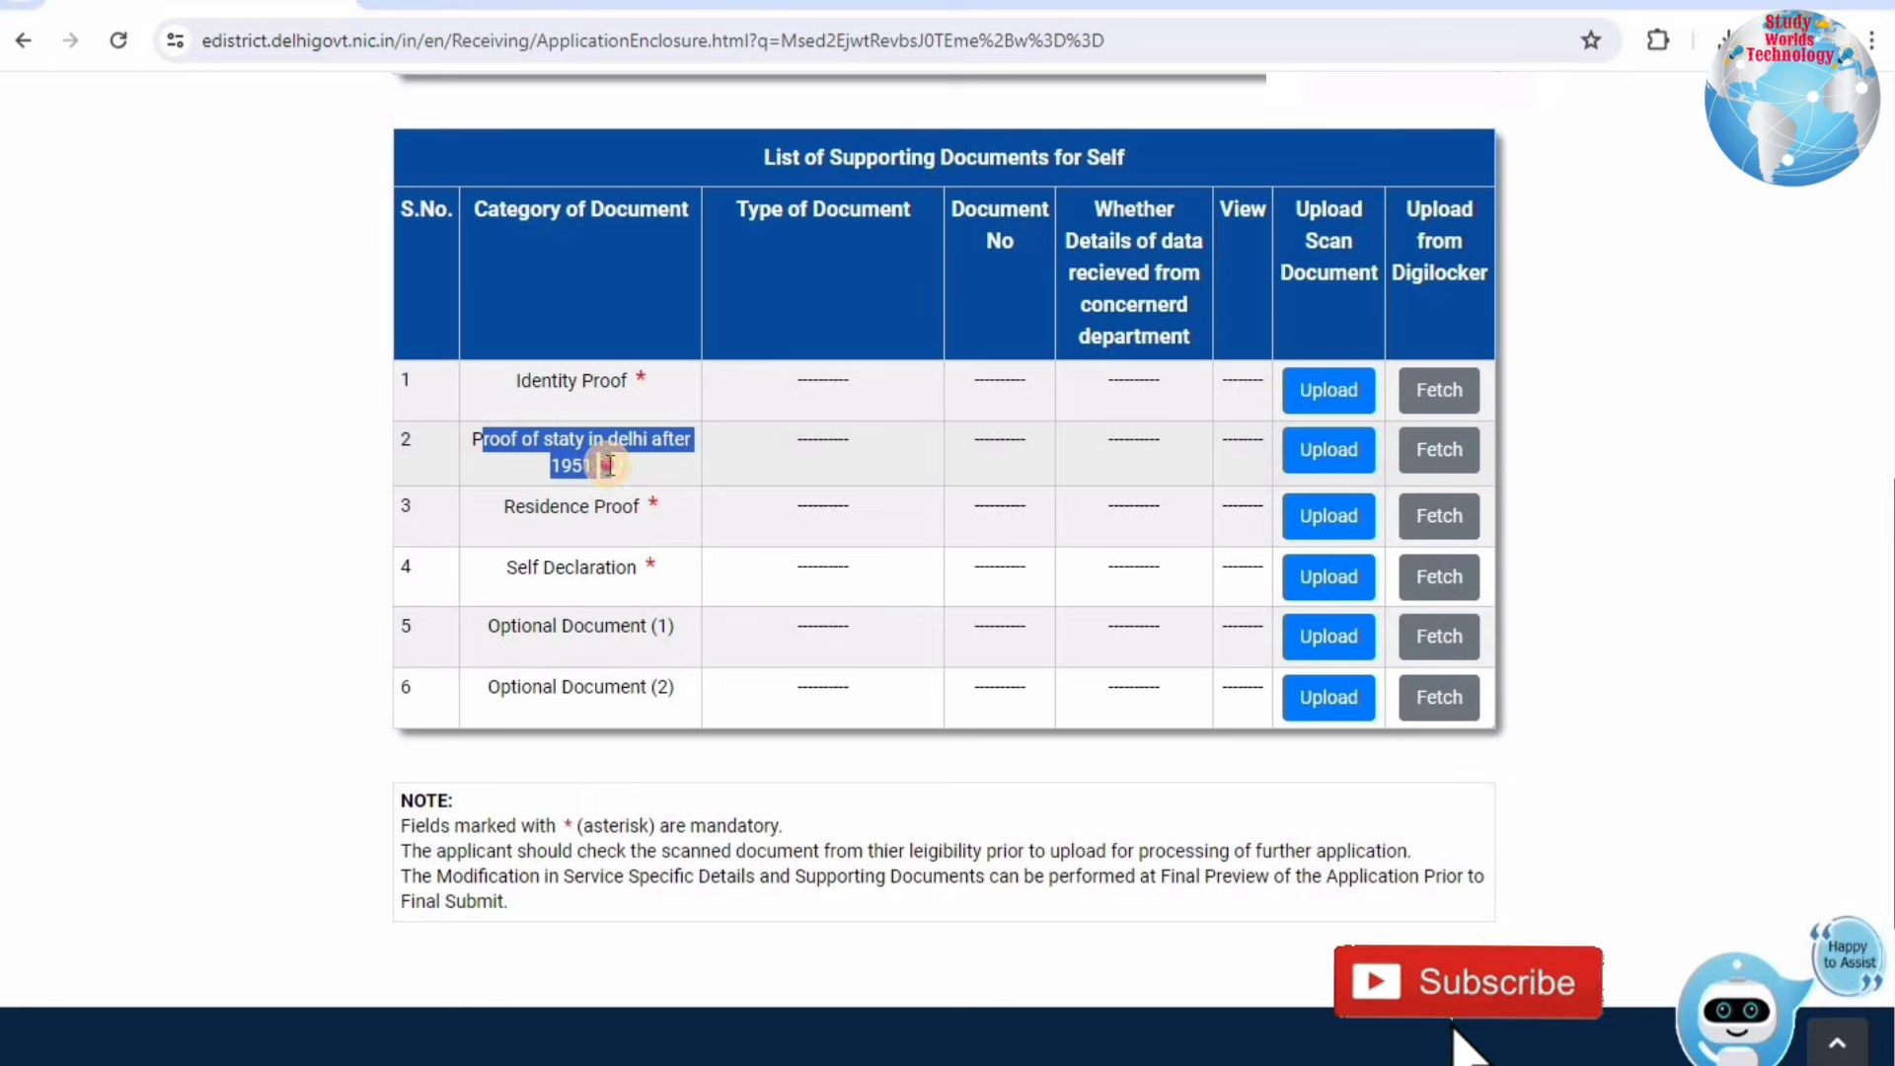
{"action": "left_click_drag", "start_coordinate": [482, 439], "coordinate": [610, 465]}
{"action": "left_click", "coordinate": [503, 505]}
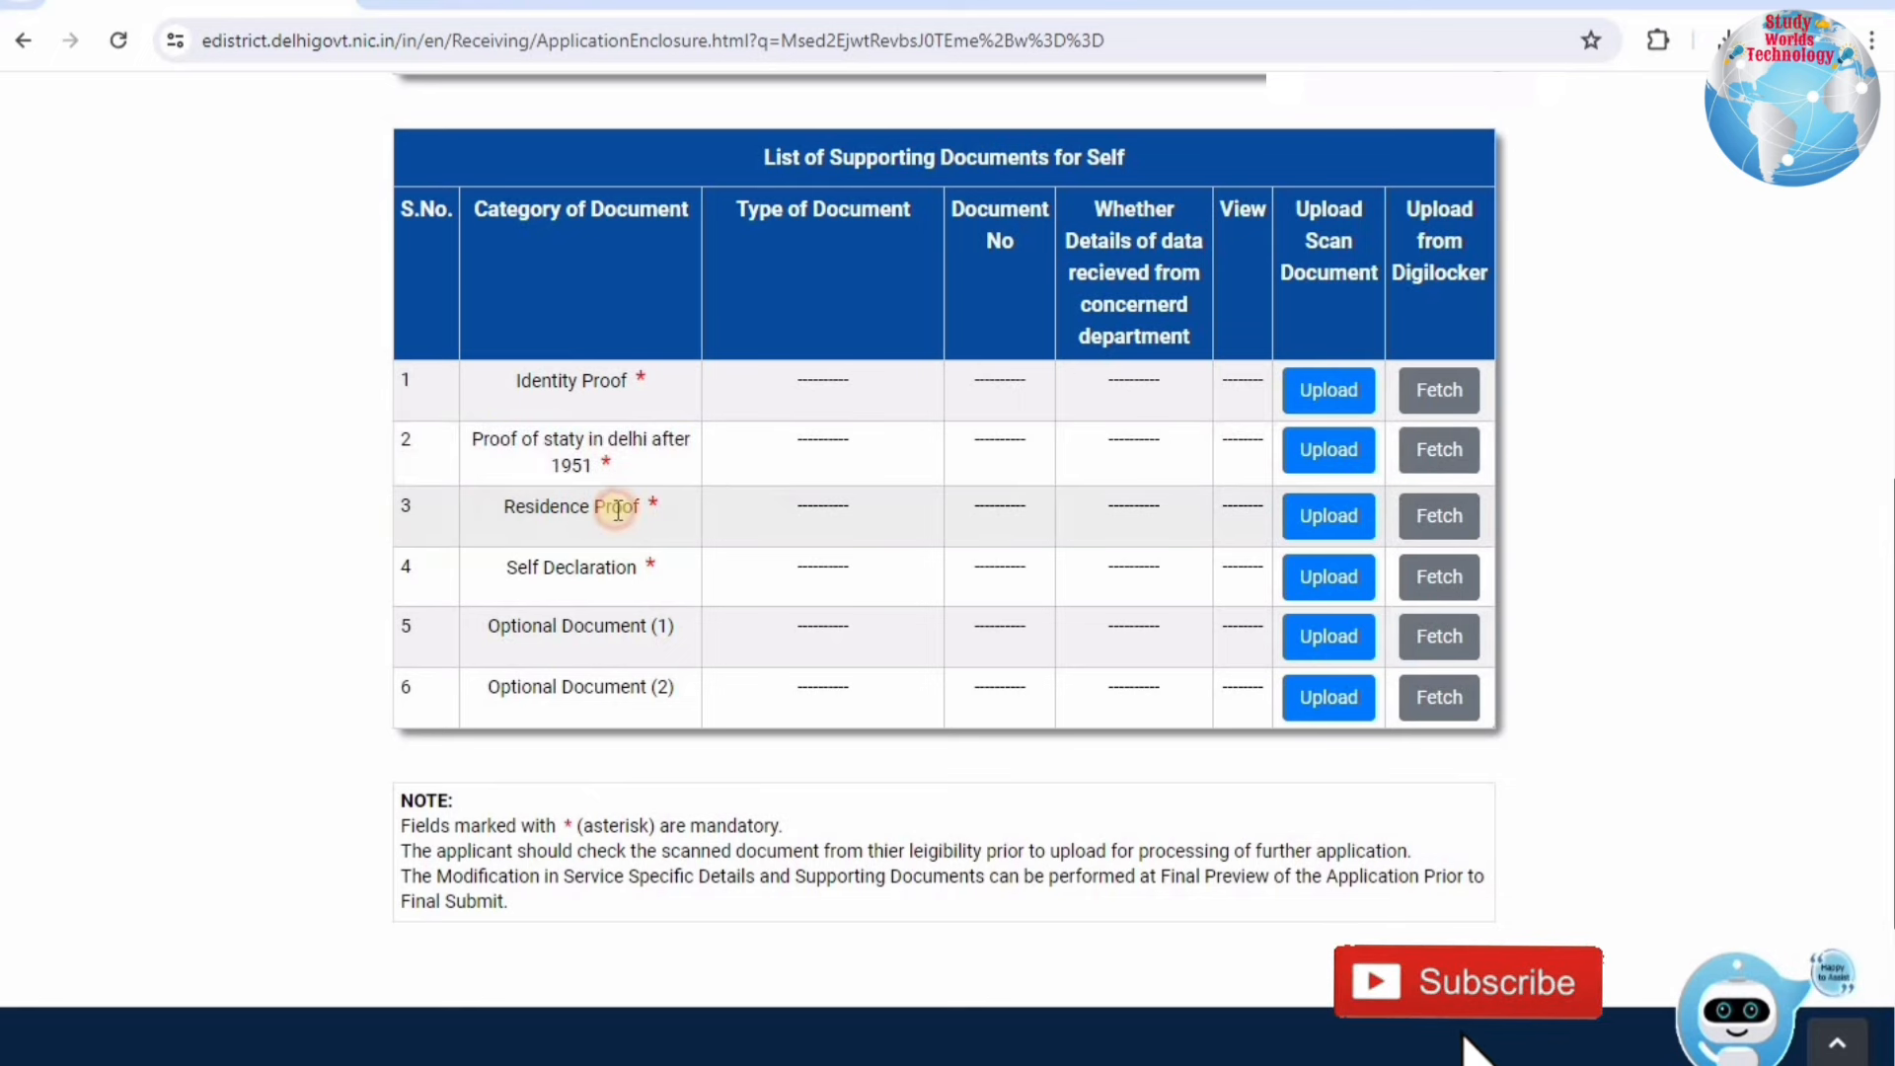
{"action": "left_click_drag", "start_coordinate": [636, 511], "coordinate": [632, 515]}
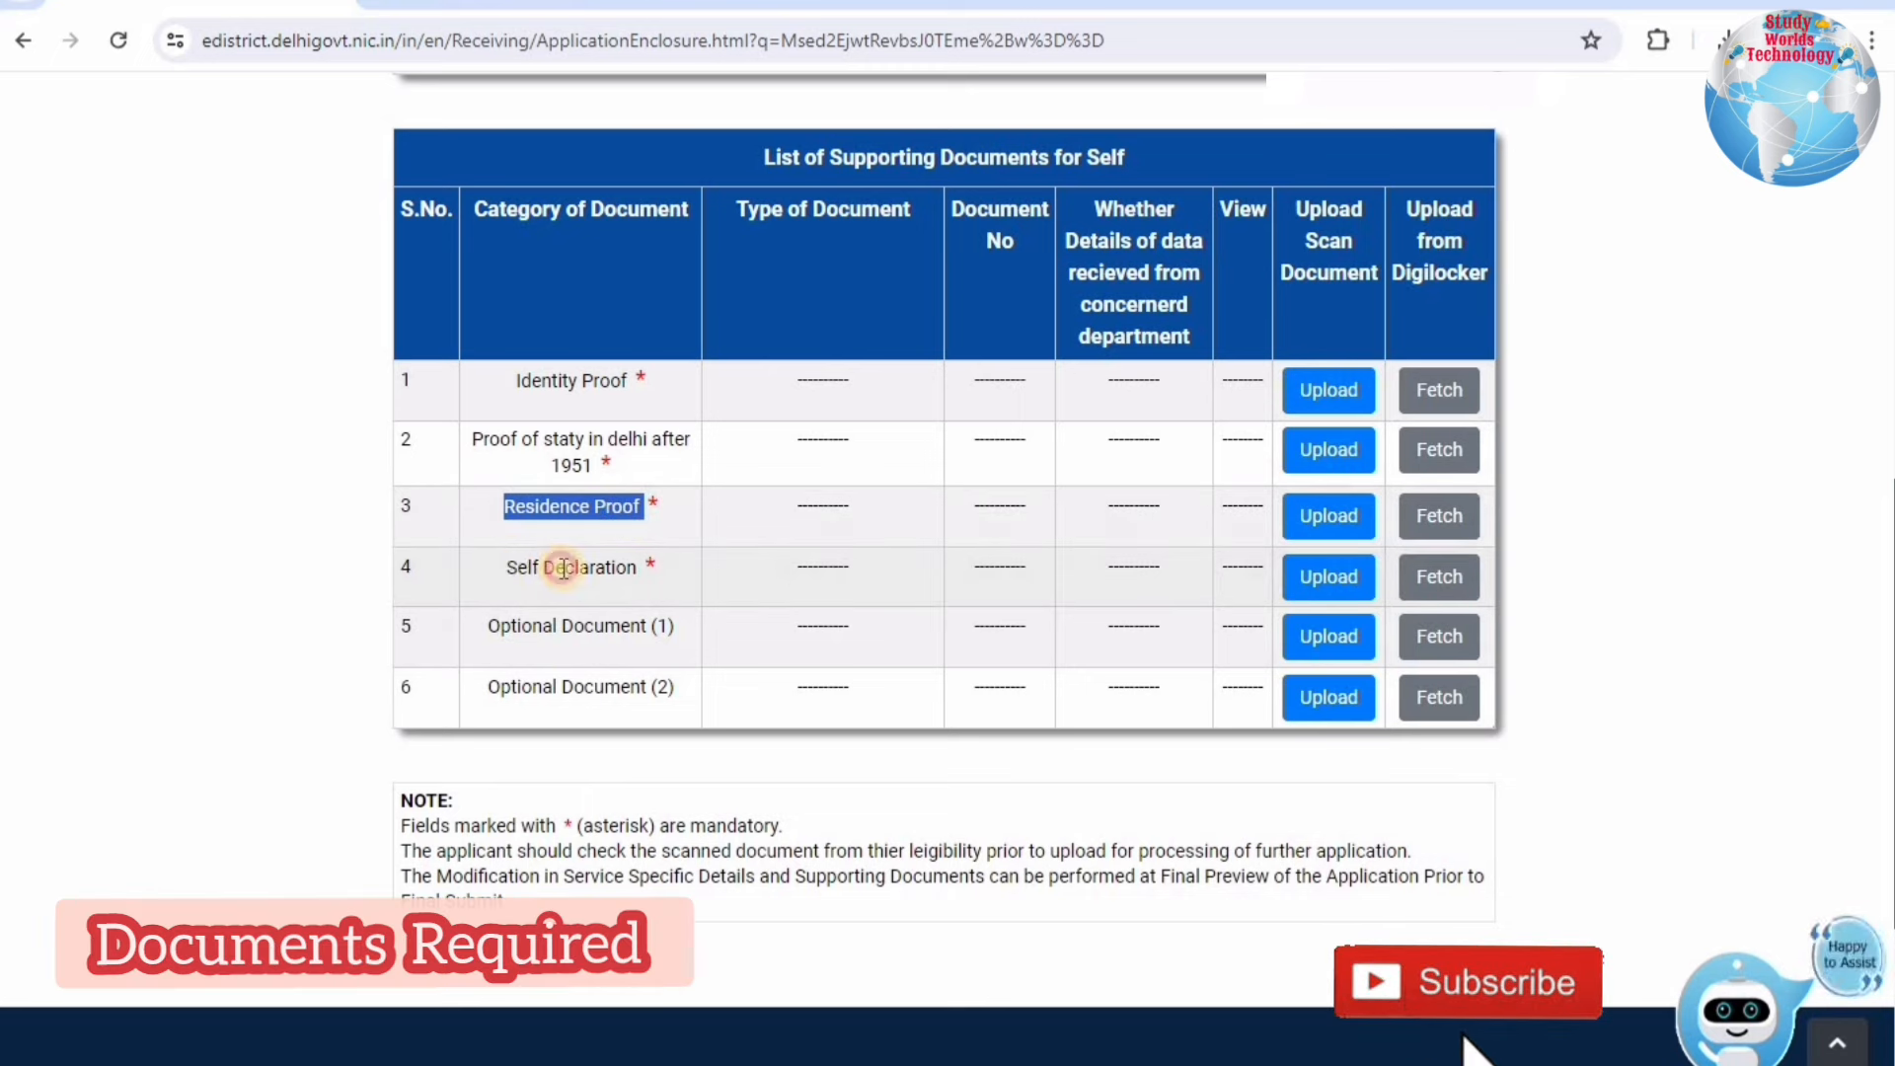
{"action": "left_click", "coordinate": [655, 576]}
{"action": "left_click_drag", "start_coordinate": [656, 575], "coordinate": [653, 570]}
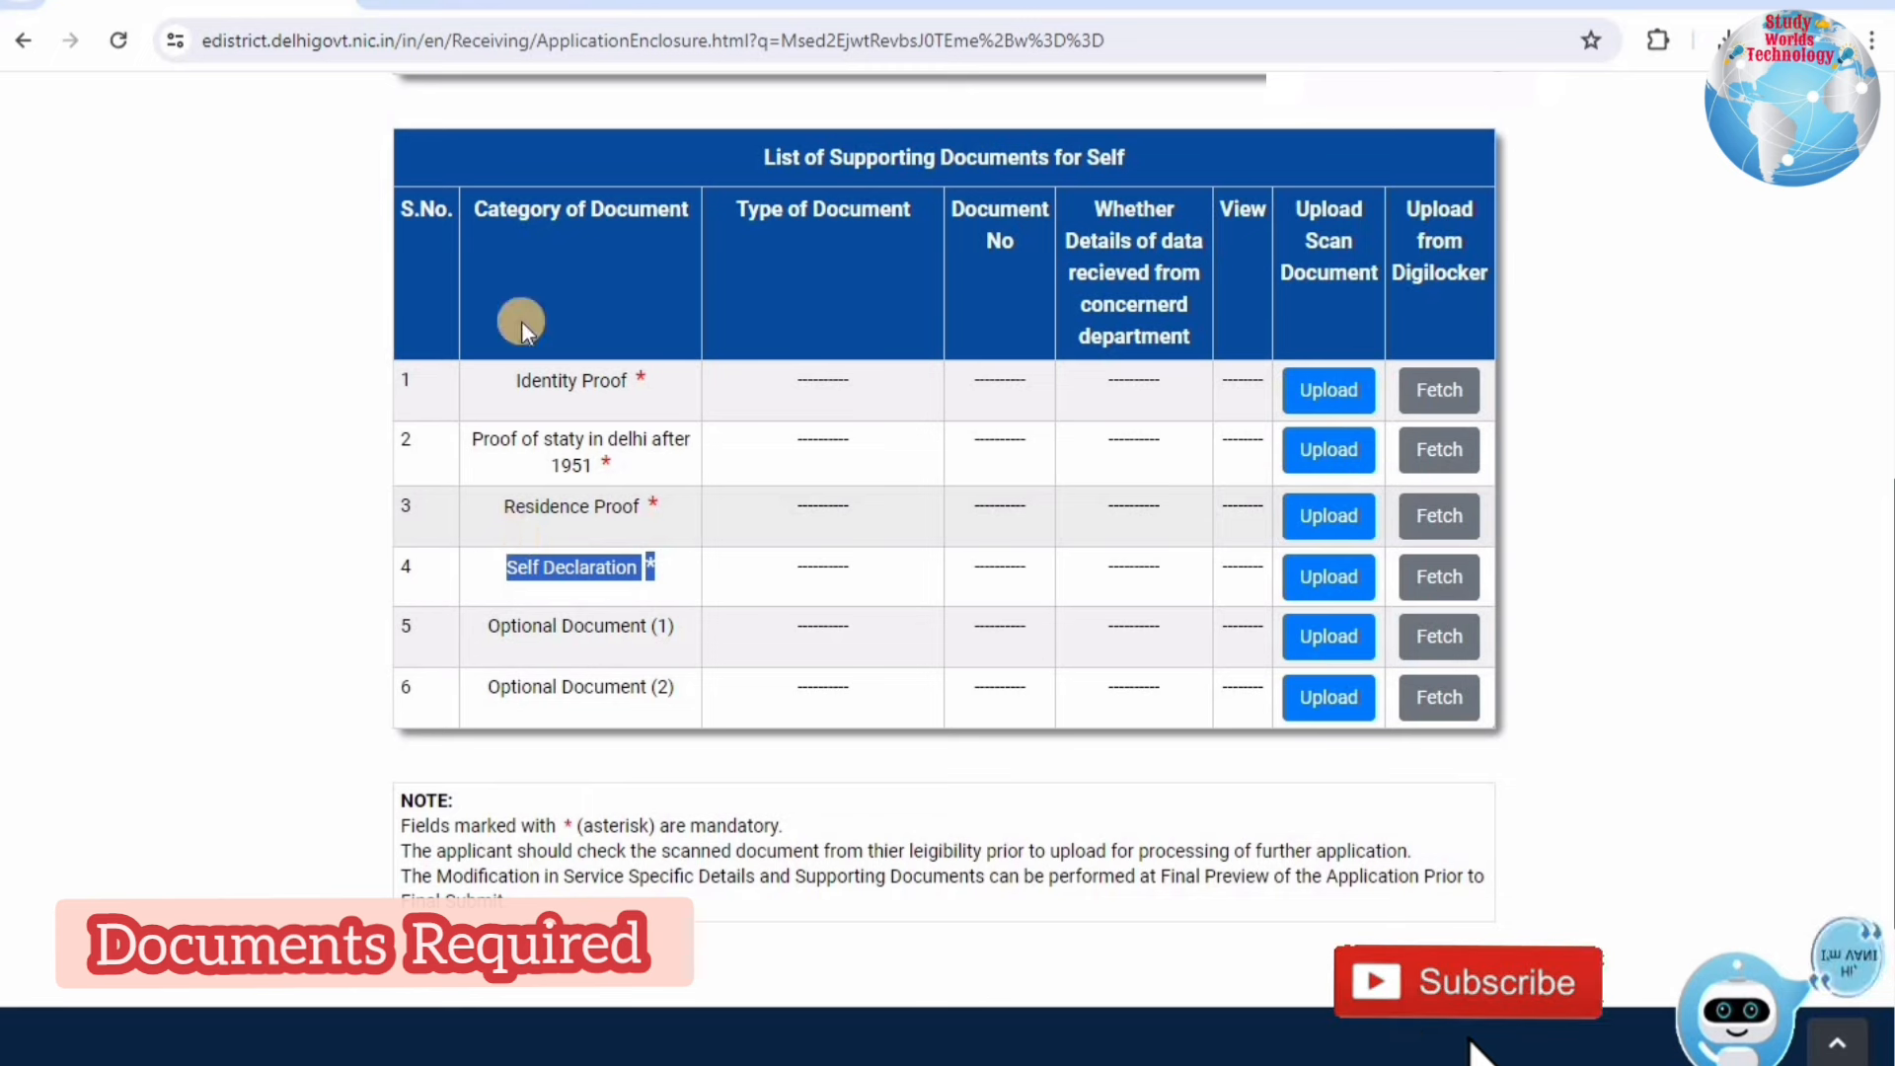
Step: Open the upload form for Residence Proof and view the list of accepted documents
{"action": "left_click_drag", "start_coordinate": [504, 506], "coordinate": [609, 505]}
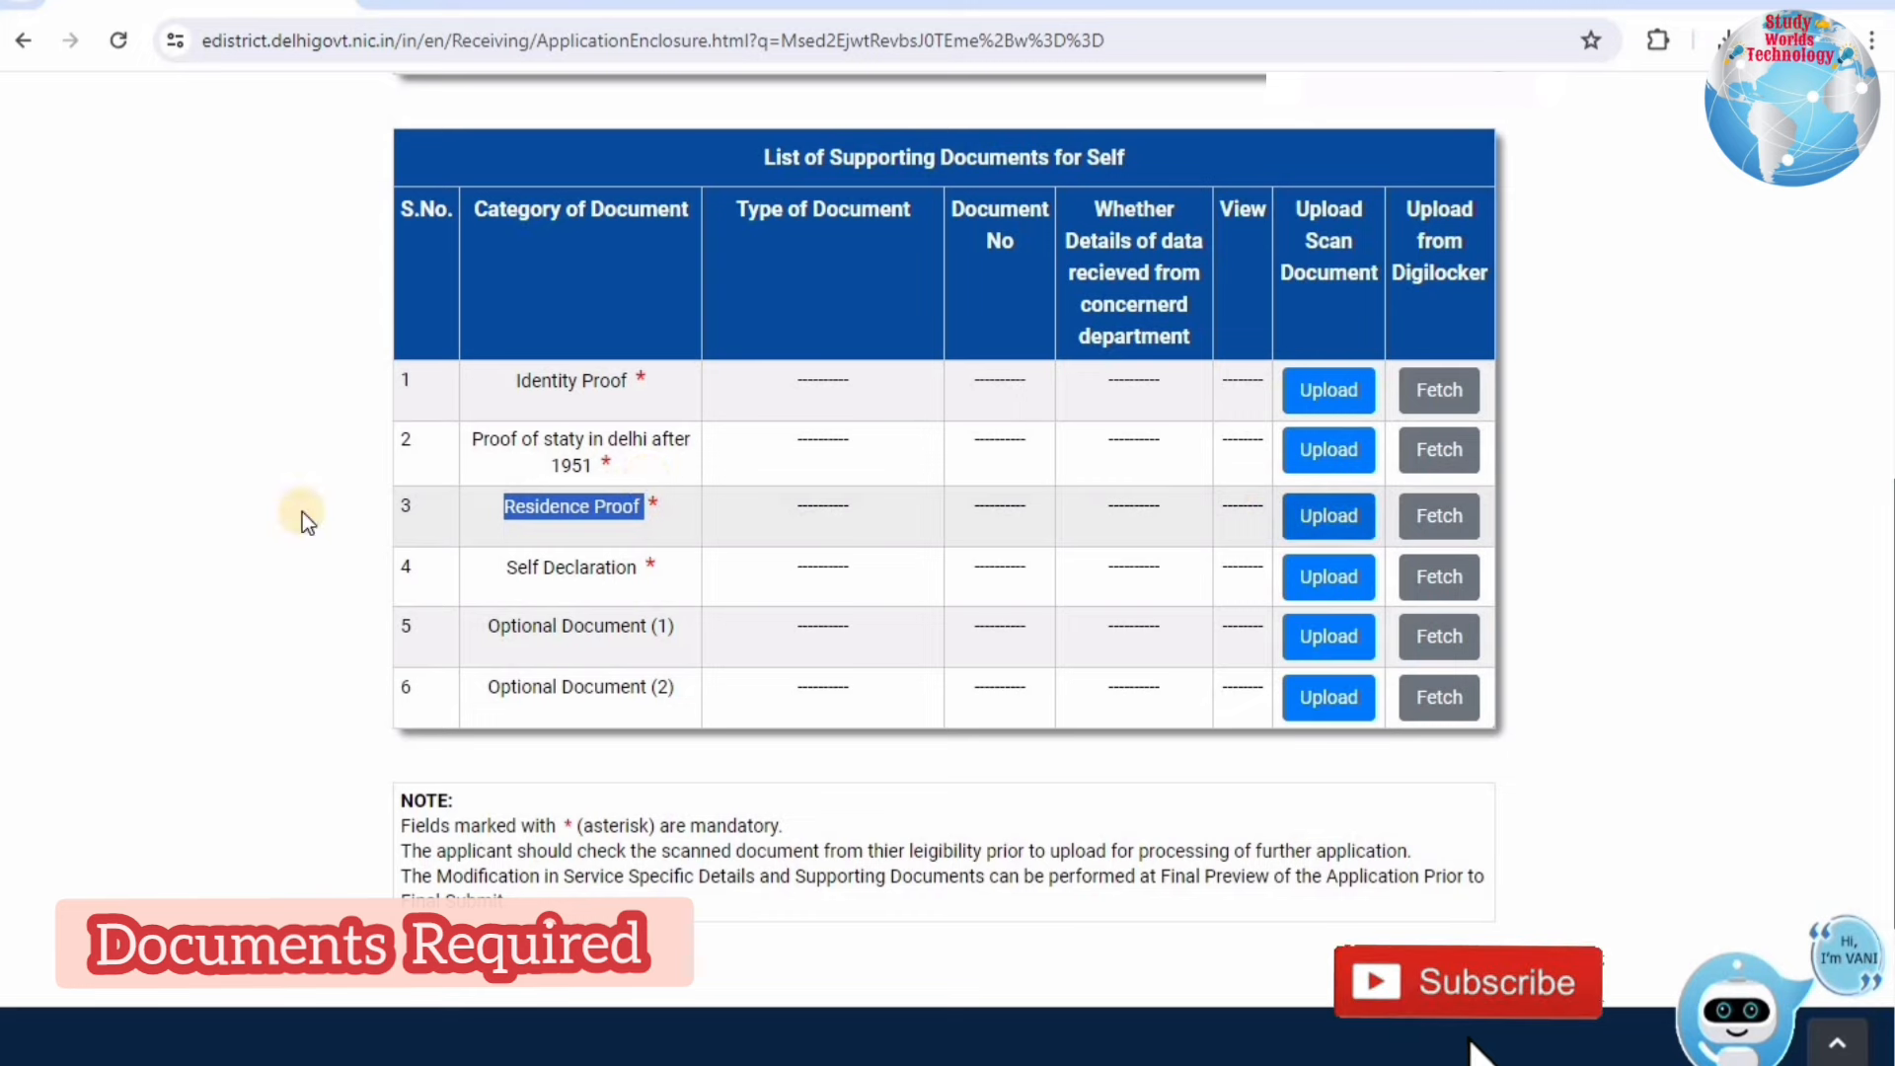
{"action": "left_click", "coordinate": [1329, 515]}
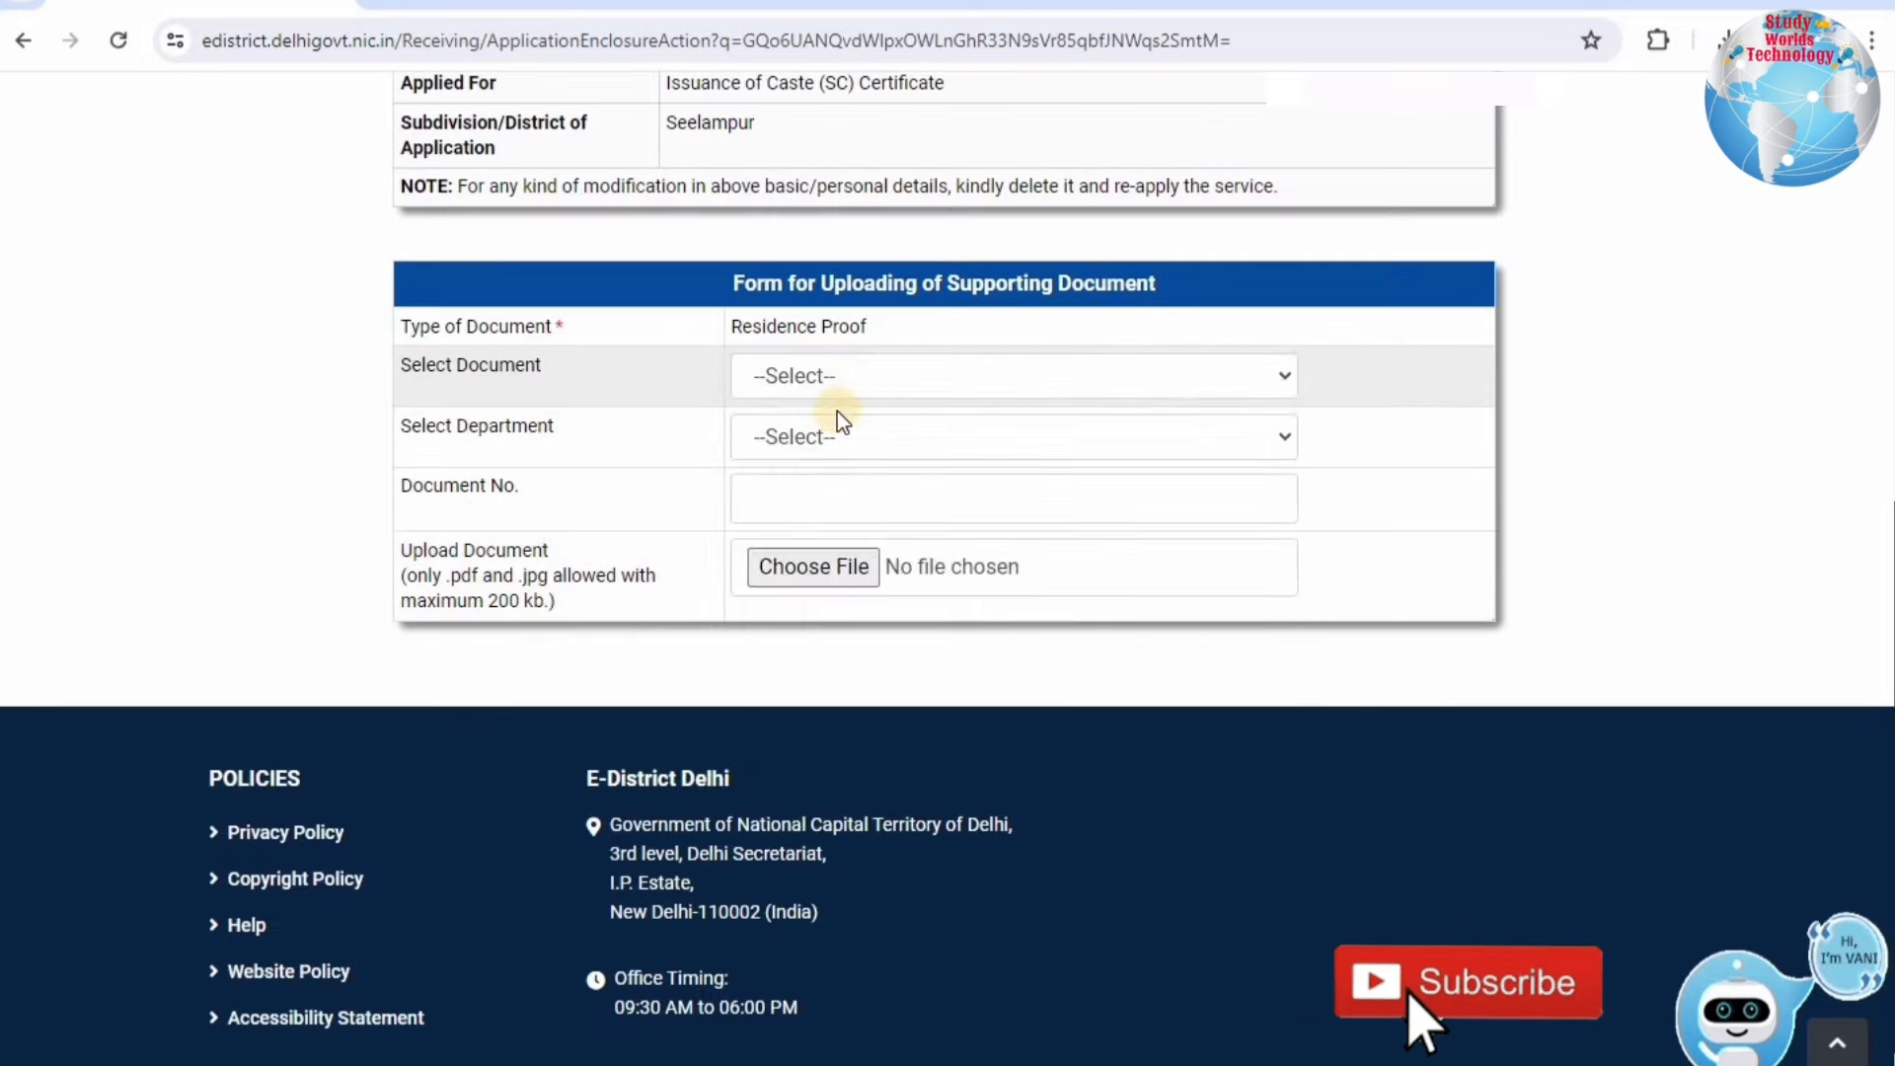
{"action": "left_click", "coordinate": [834, 380]}
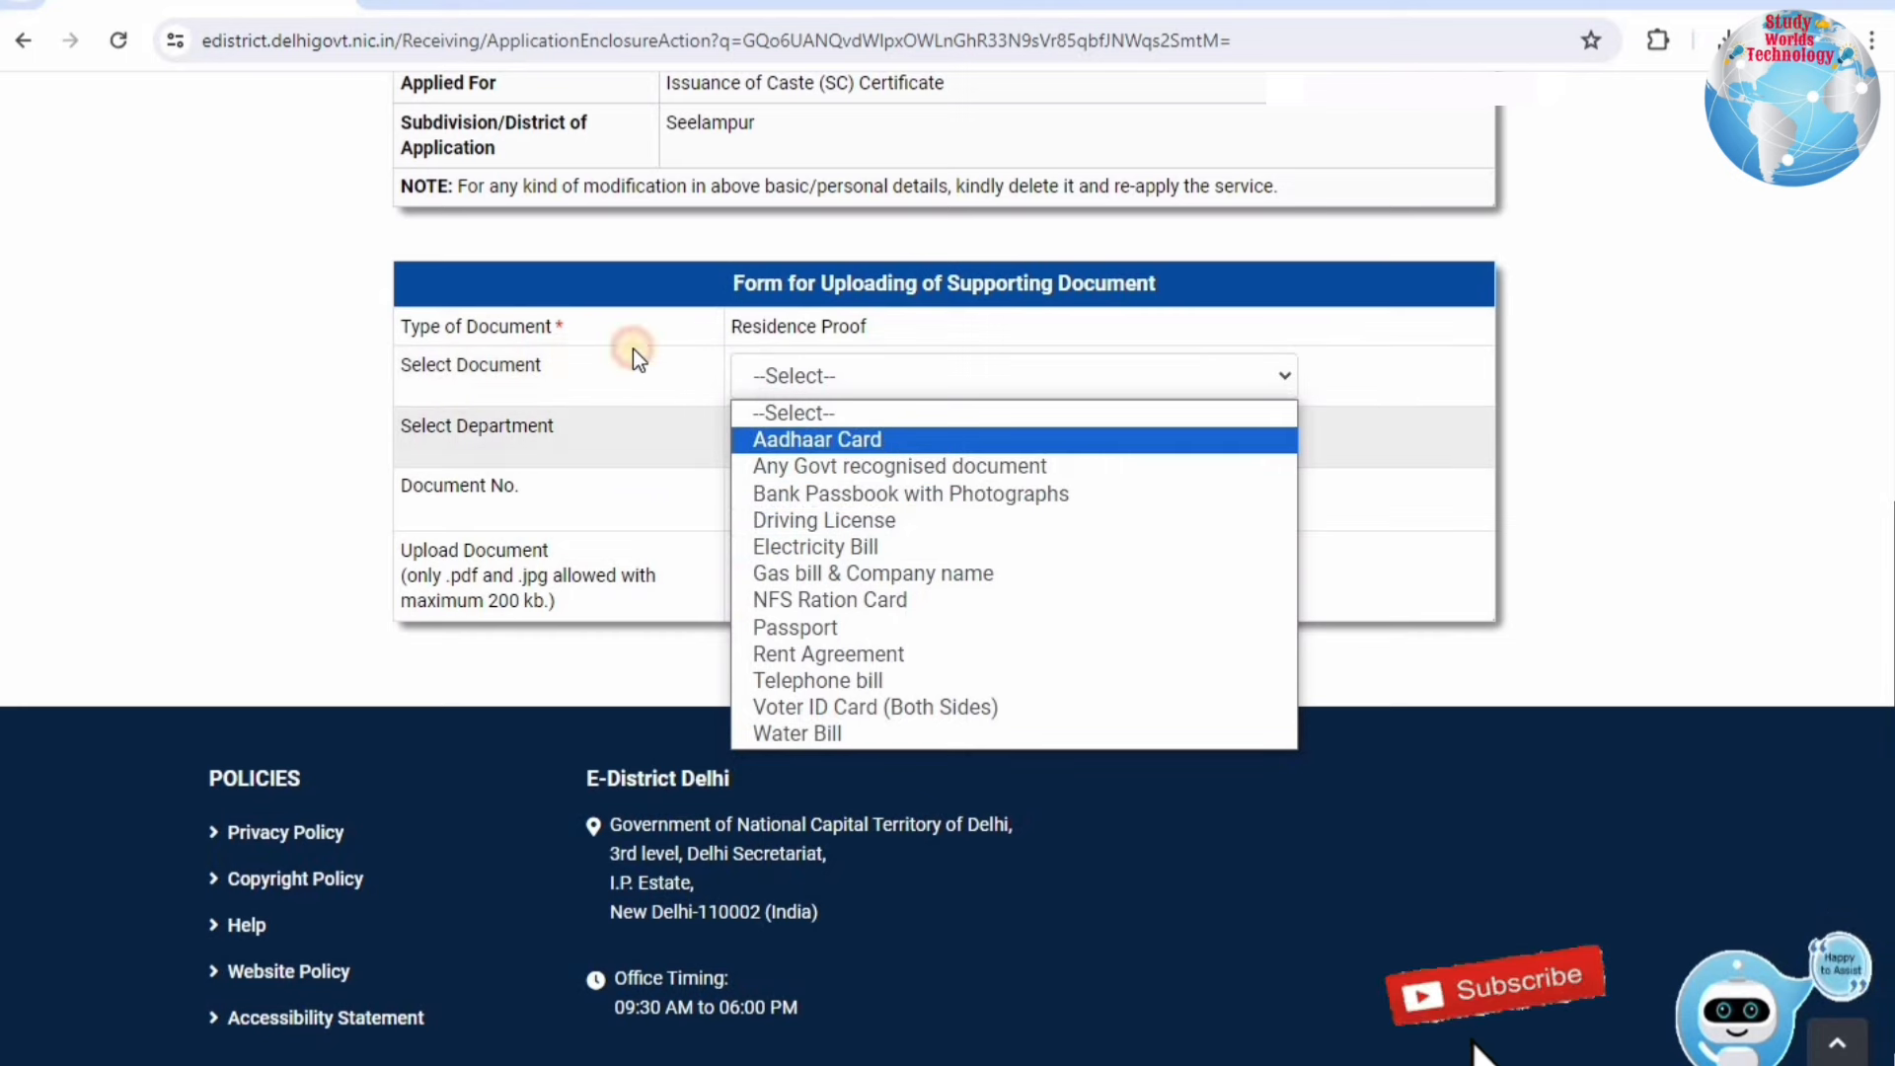
Step: Return from the Residence Proof form to the supporting documents list and open the upload form for proof of stay in Delhi after 1951
{"action": "left_click", "coordinate": [833, 350]}
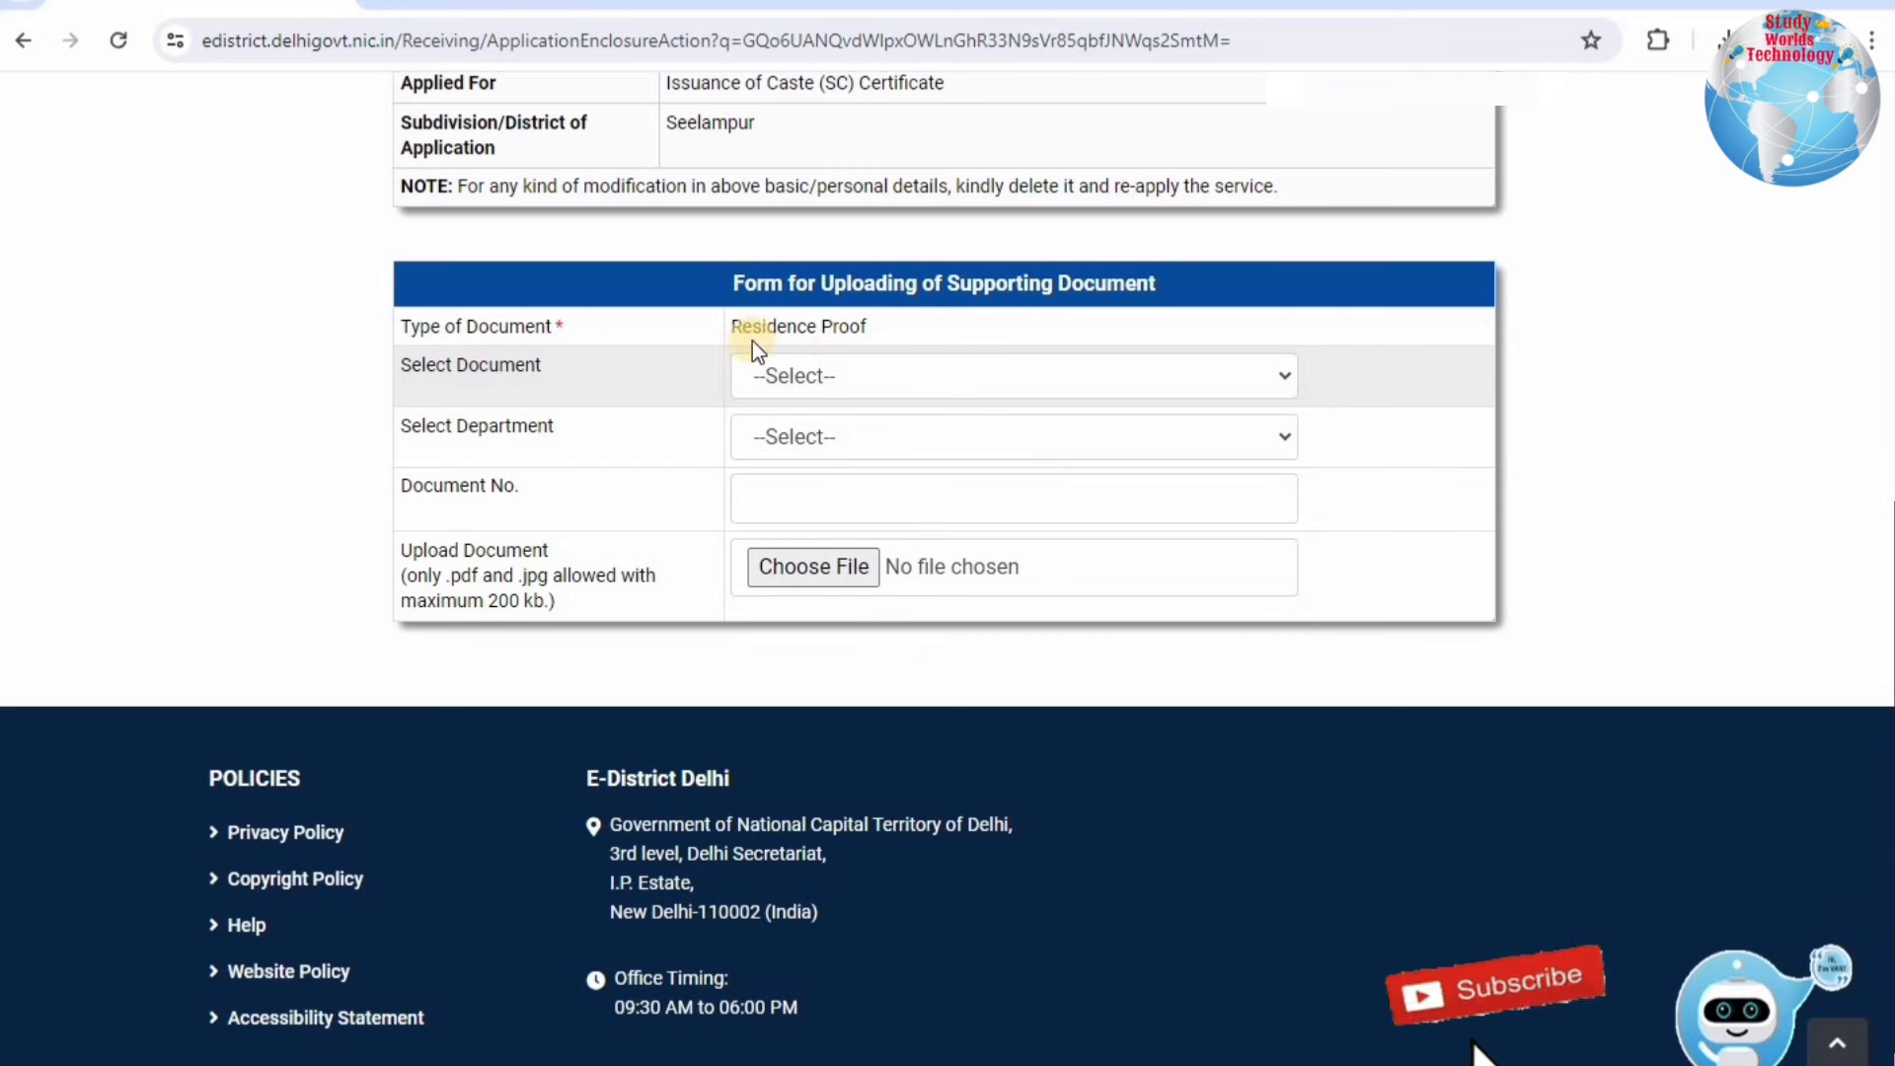
{"action": "left_click", "coordinate": [24, 40]}
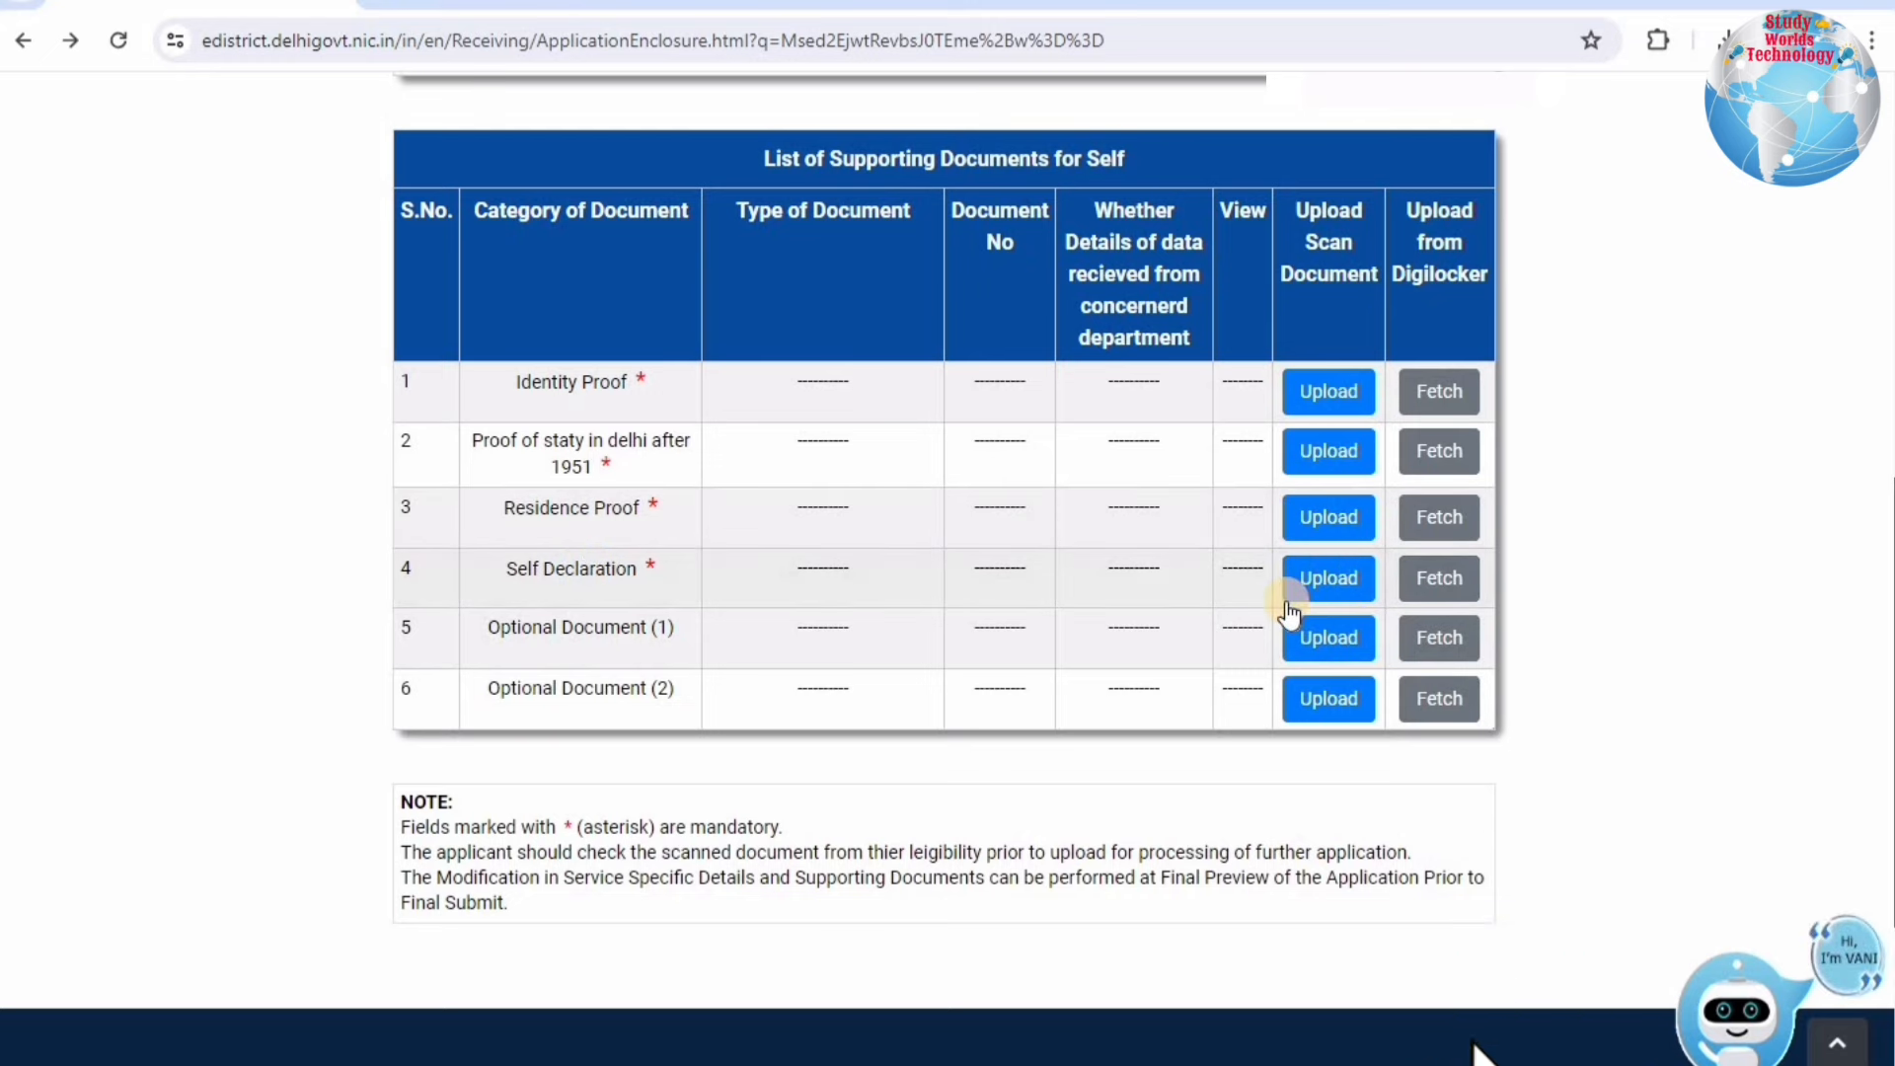
{"action": "left_click_drag", "start_coordinate": [1281, 596], "coordinate": [528, 570]}
{"action": "left_click_drag", "start_coordinate": [479, 441], "coordinate": [1310, 463]}
{"action": "left_click", "coordinate": [1311, 464]}
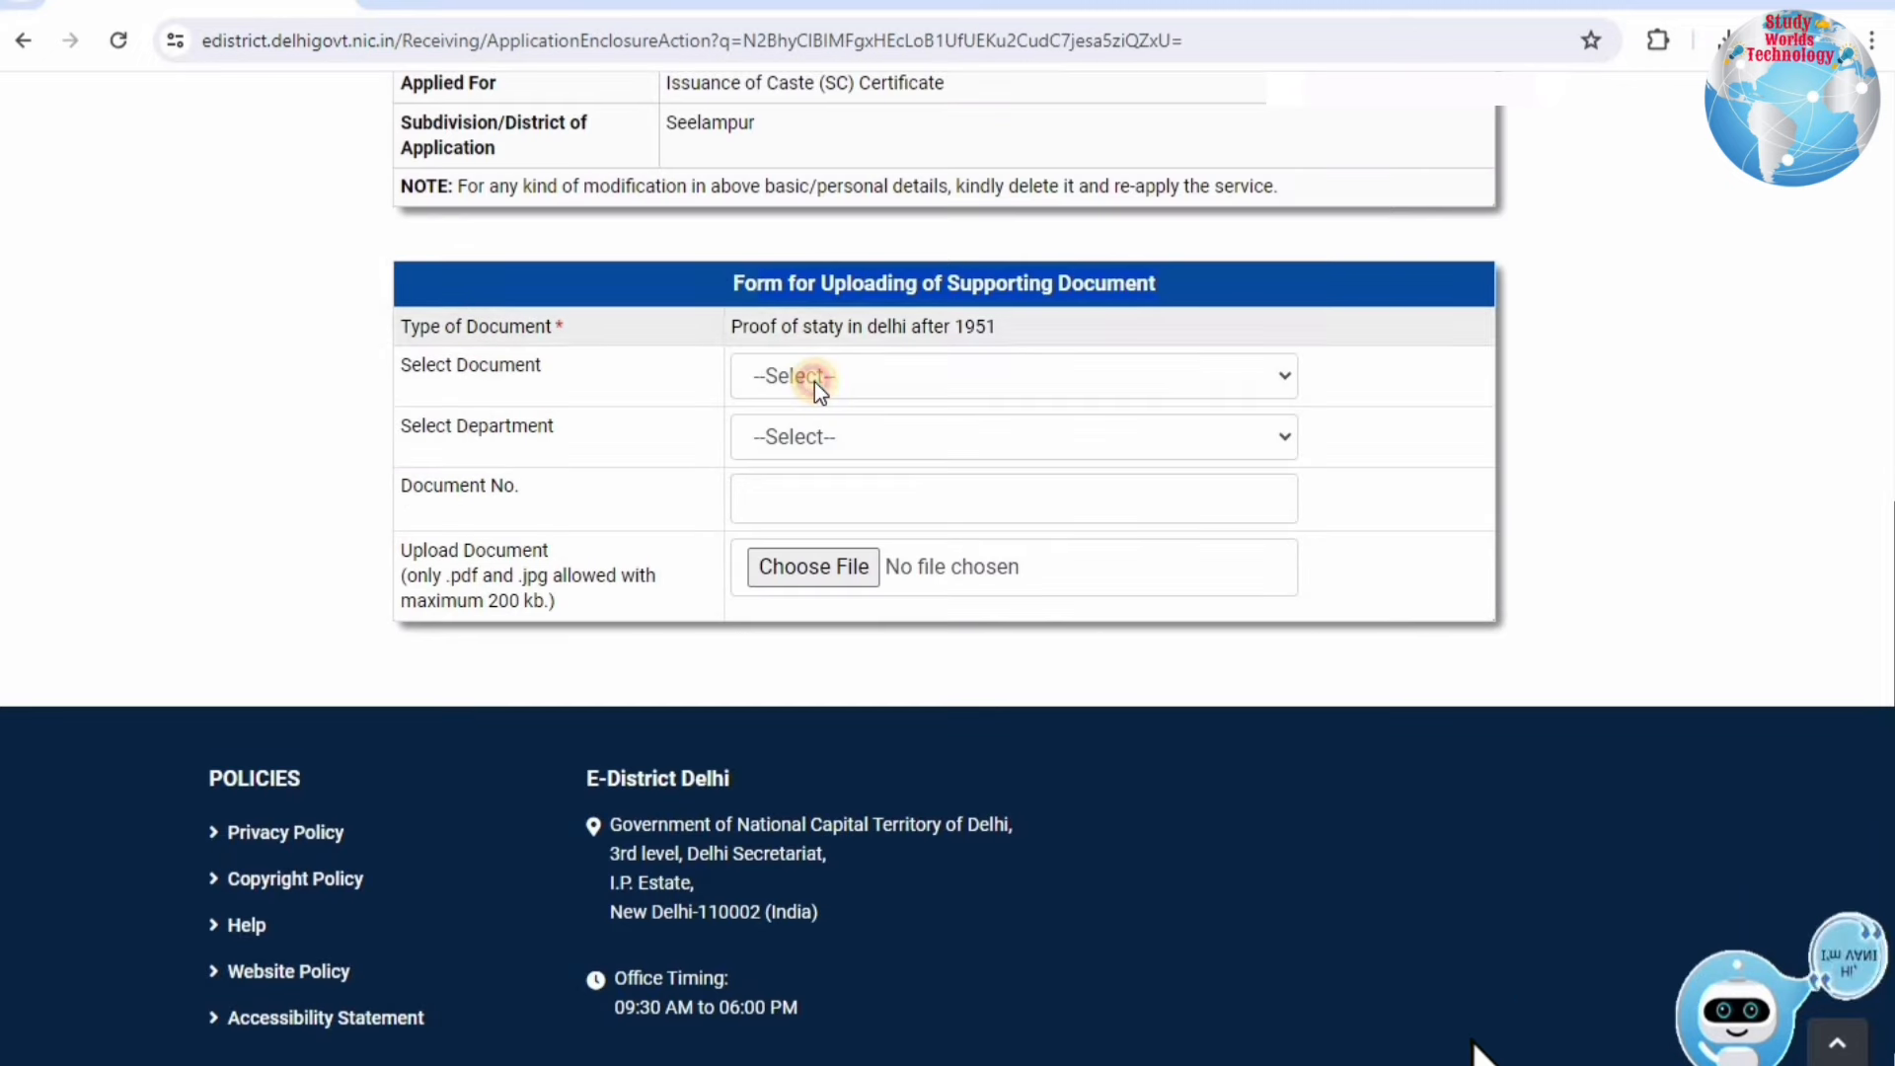
Step: Select any proof of residence in Delhi since last 5 years with department Other, check the file limits, and tick the consent declaration
{"action": "left_click", "coordinate": [815, 382]}
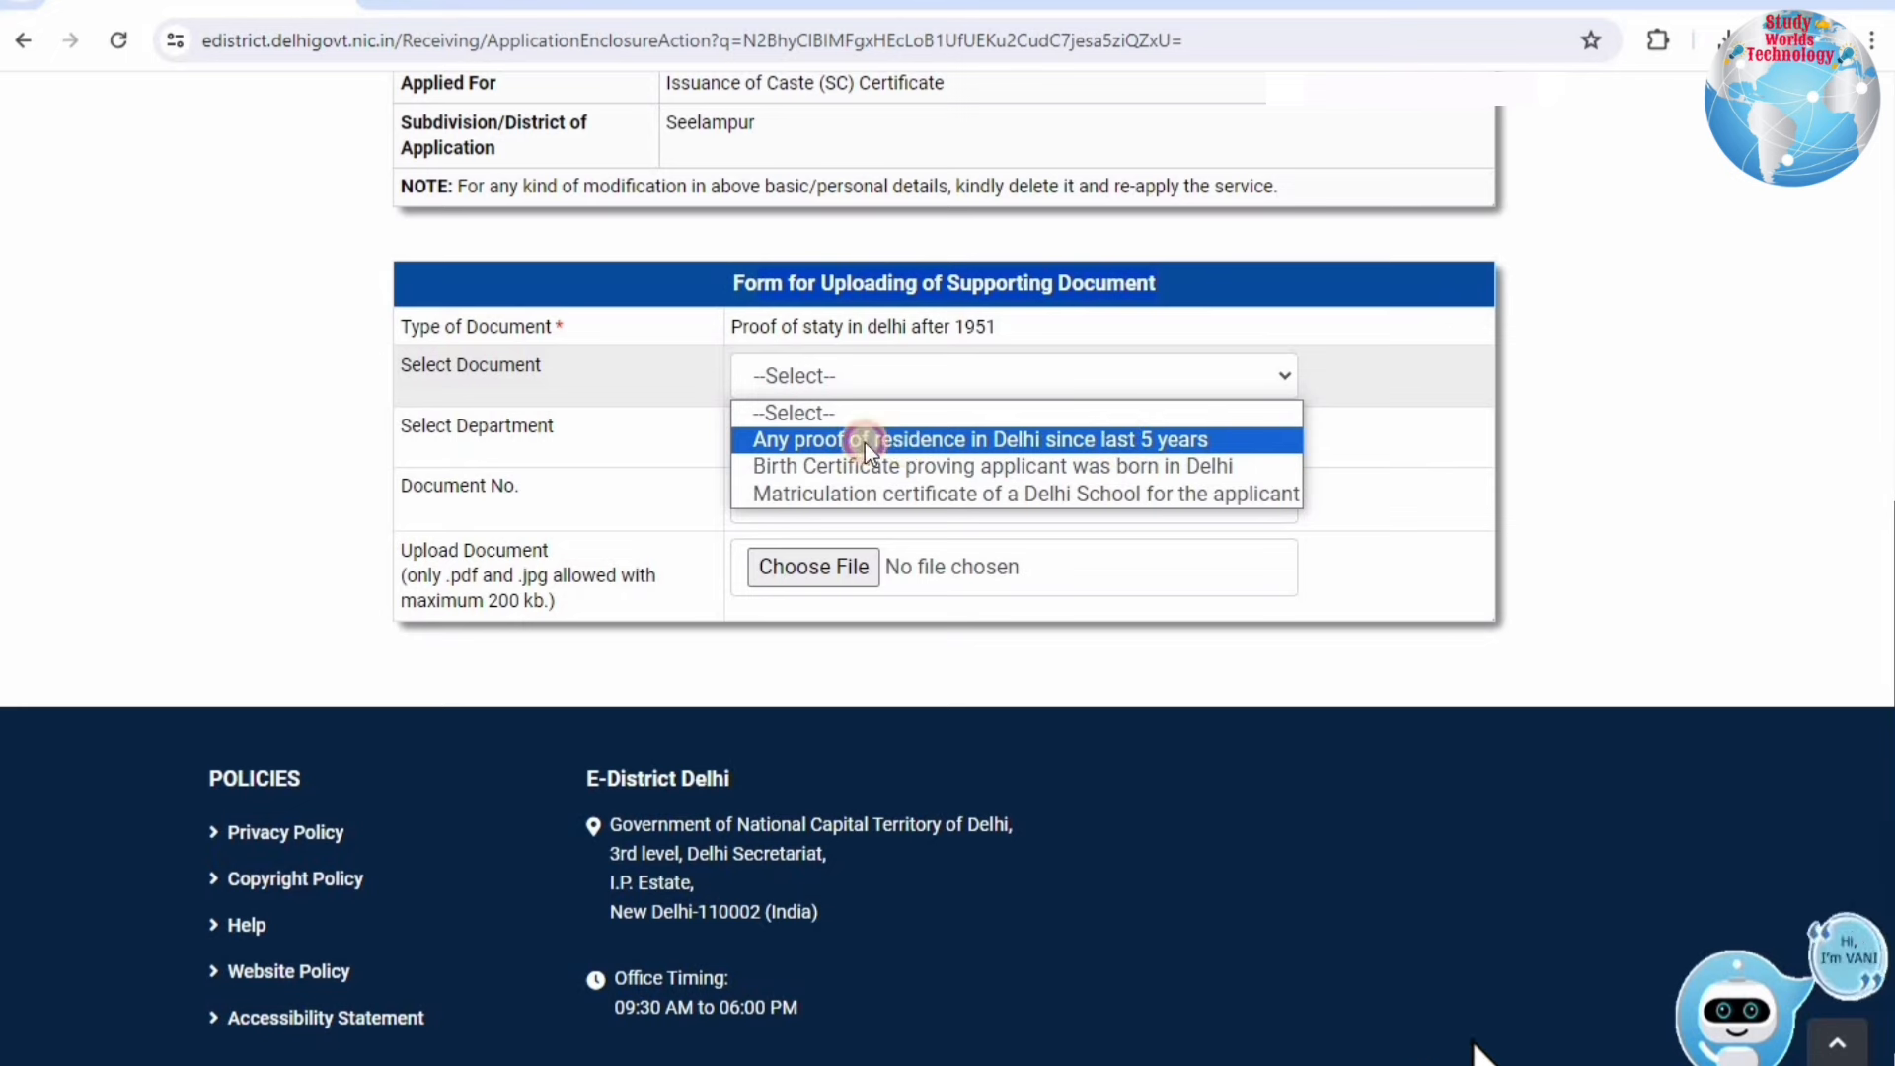
{"action": "left_click", "coordinate": [373, 441]}
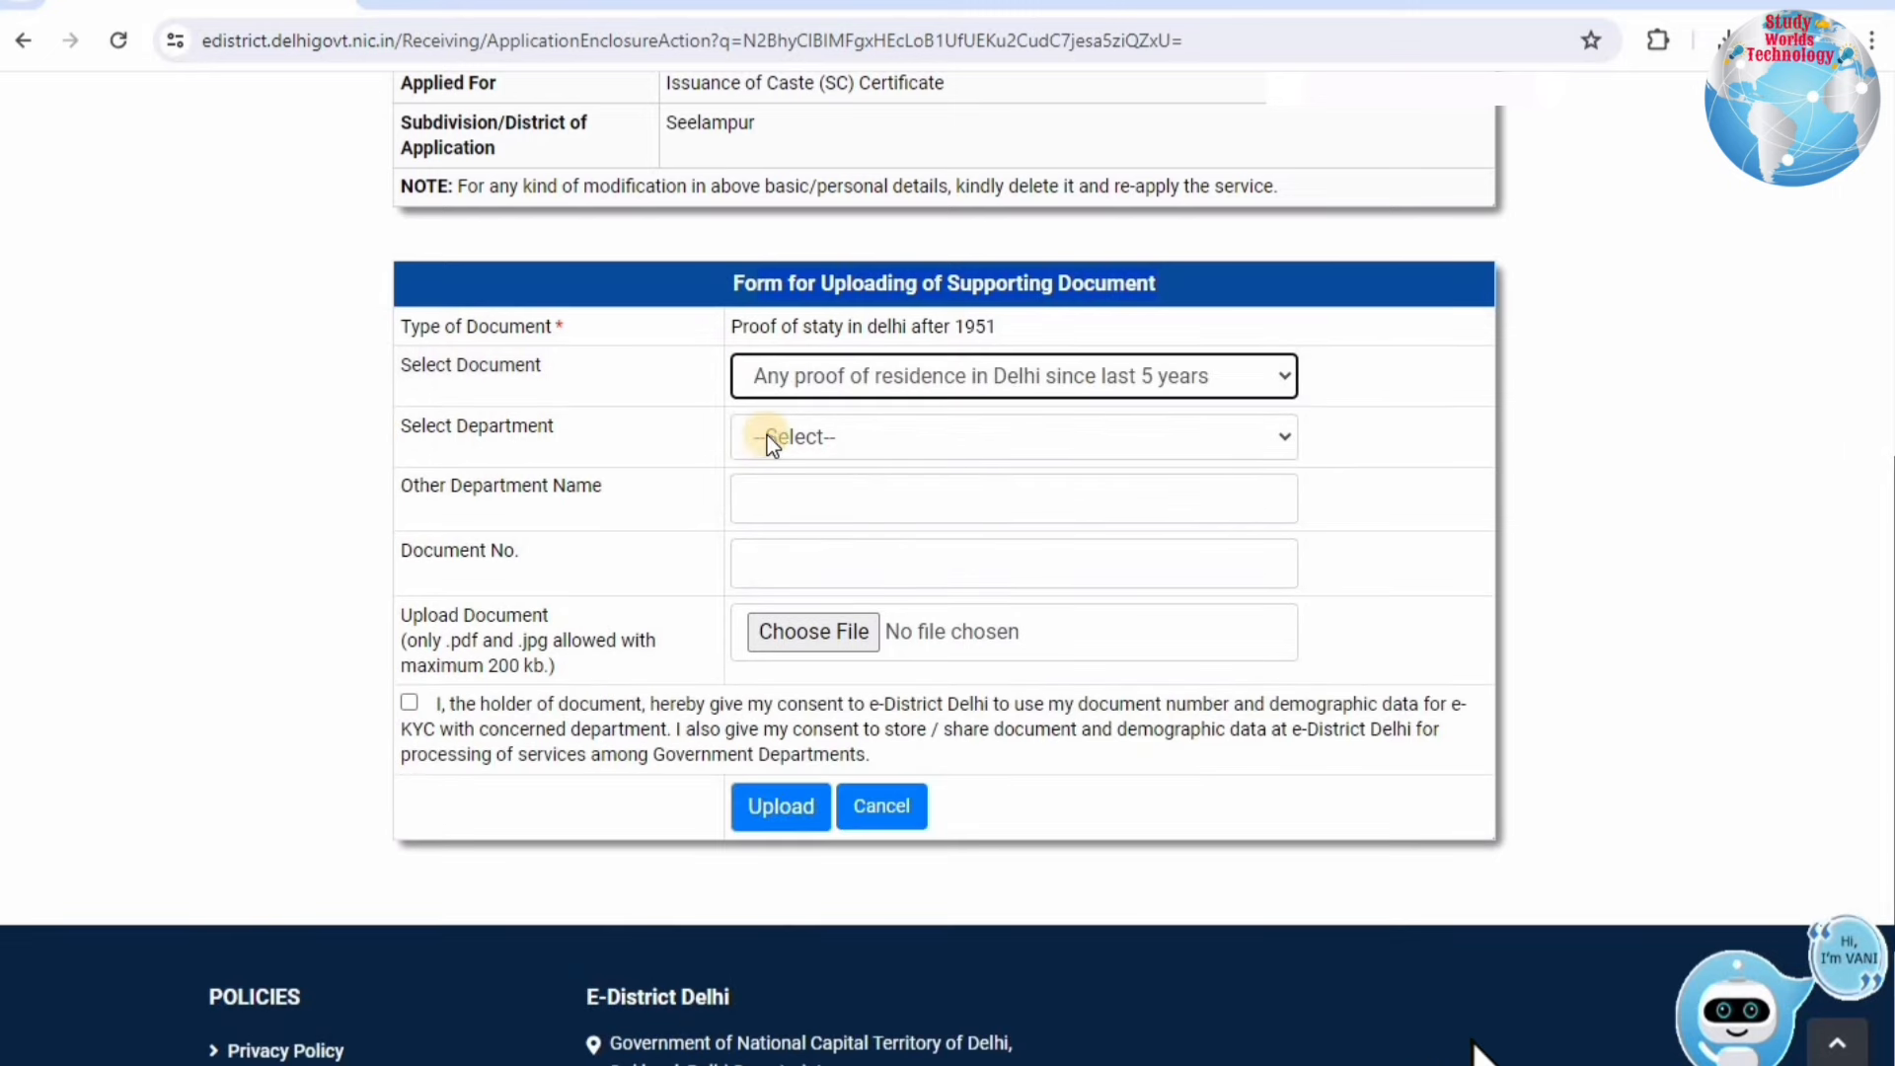
{"action": "left_click", "coordinate": [791, 434]}
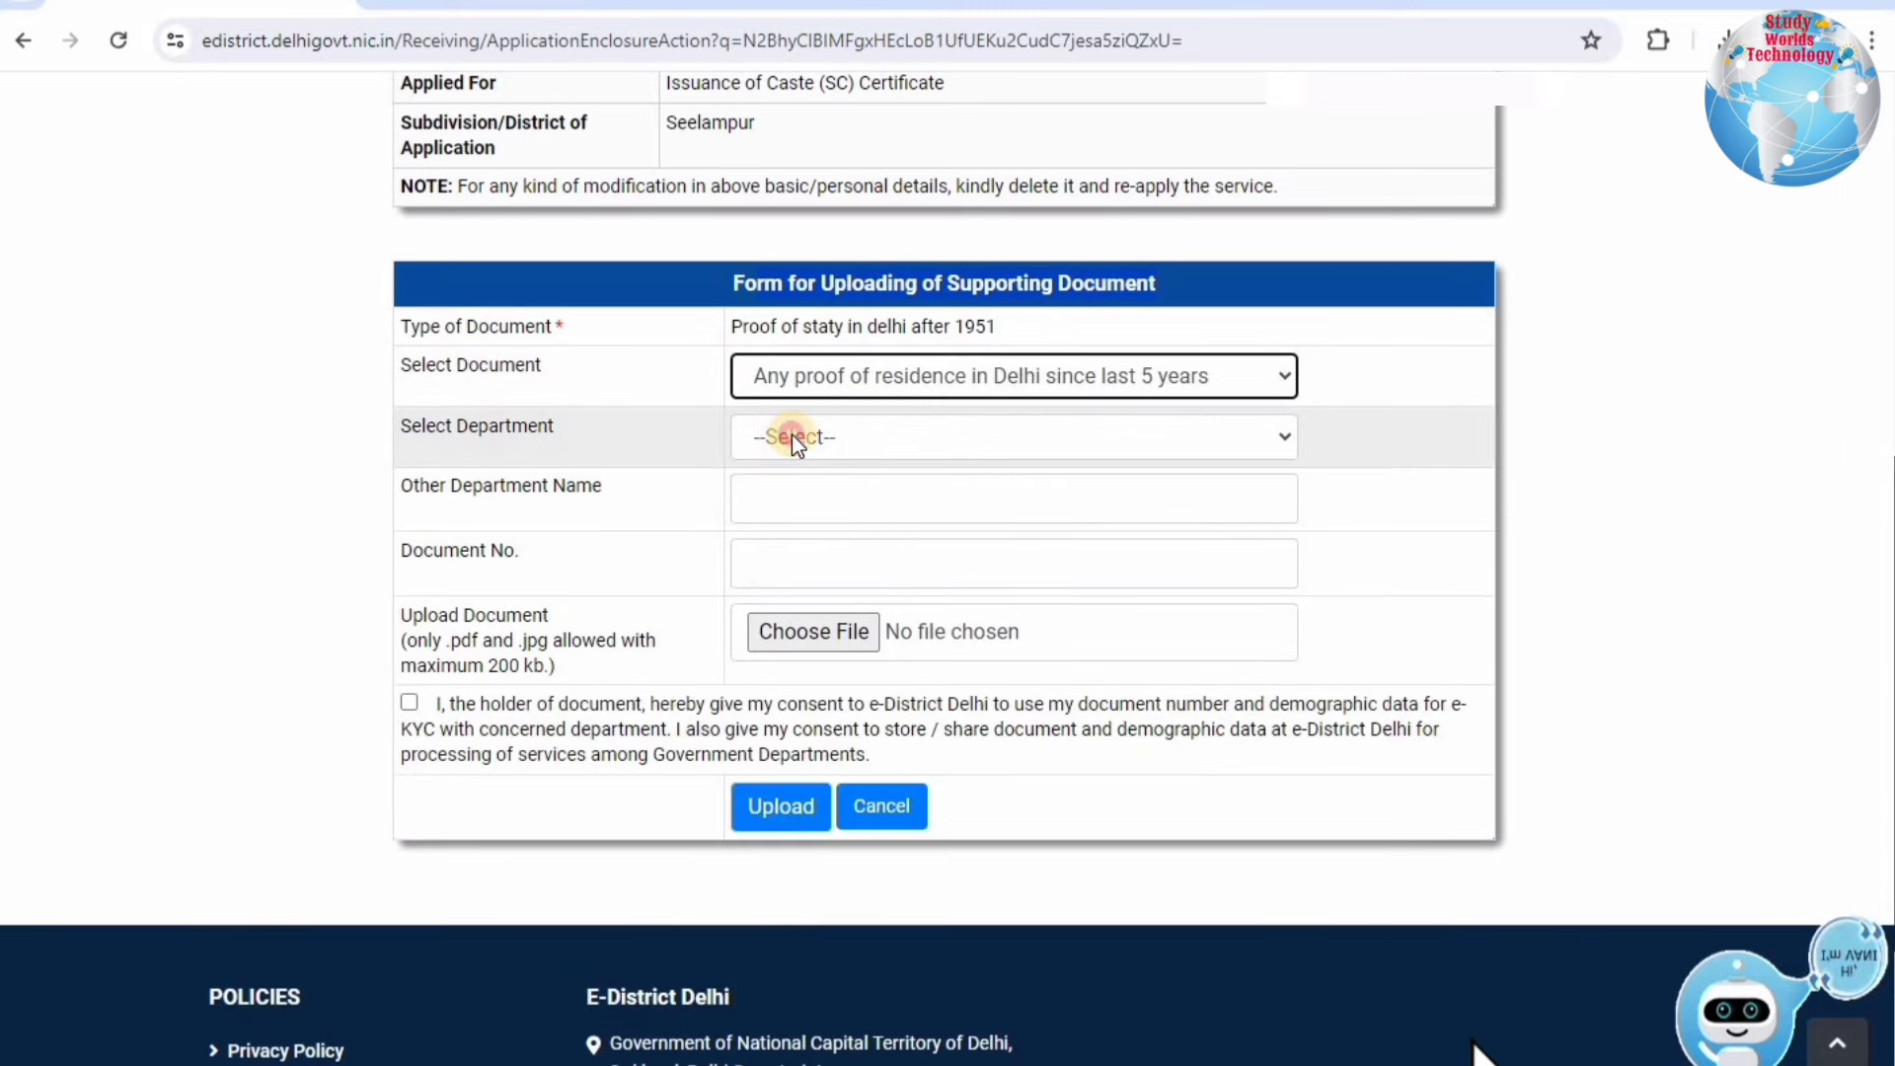
{"action": "left_click", "coordinate": [792, 454]}
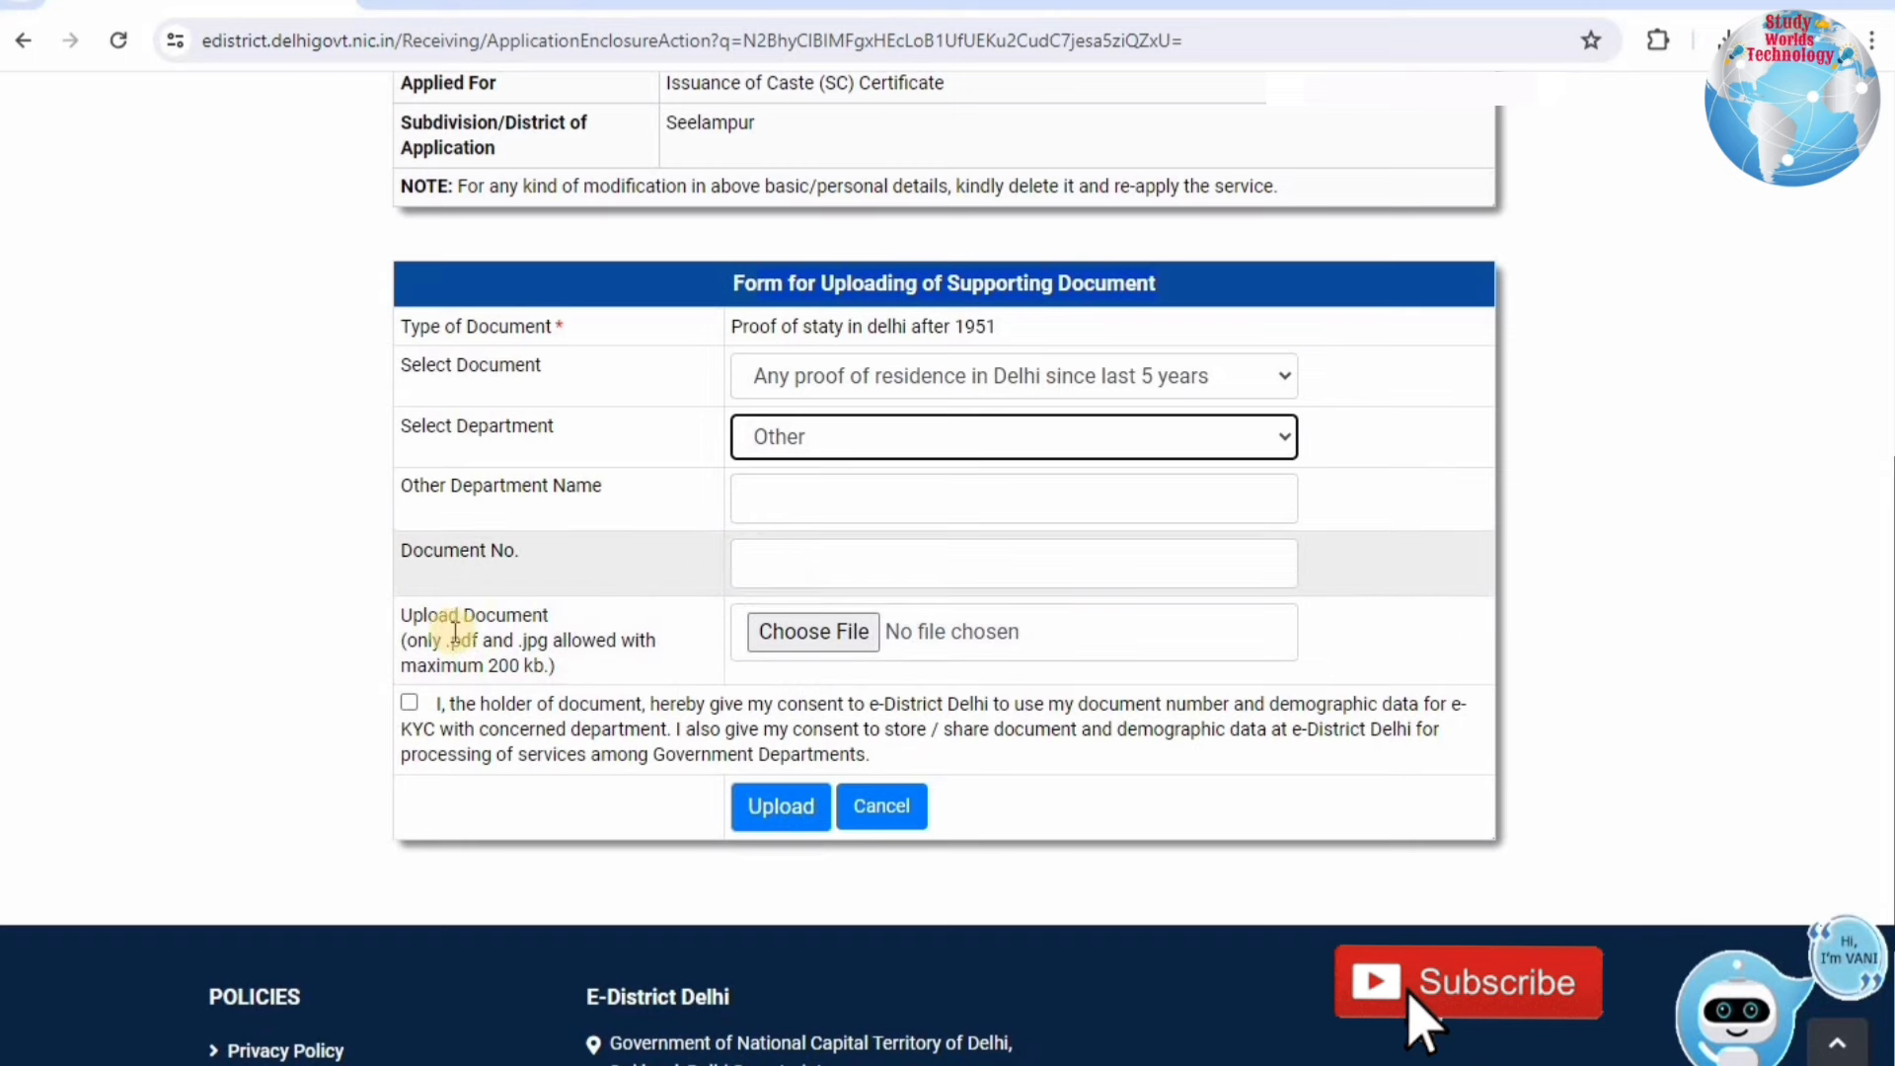
{"action": "left_click_drag", "start_coordinate": [422, 637], "coordinate": [533, 665]}
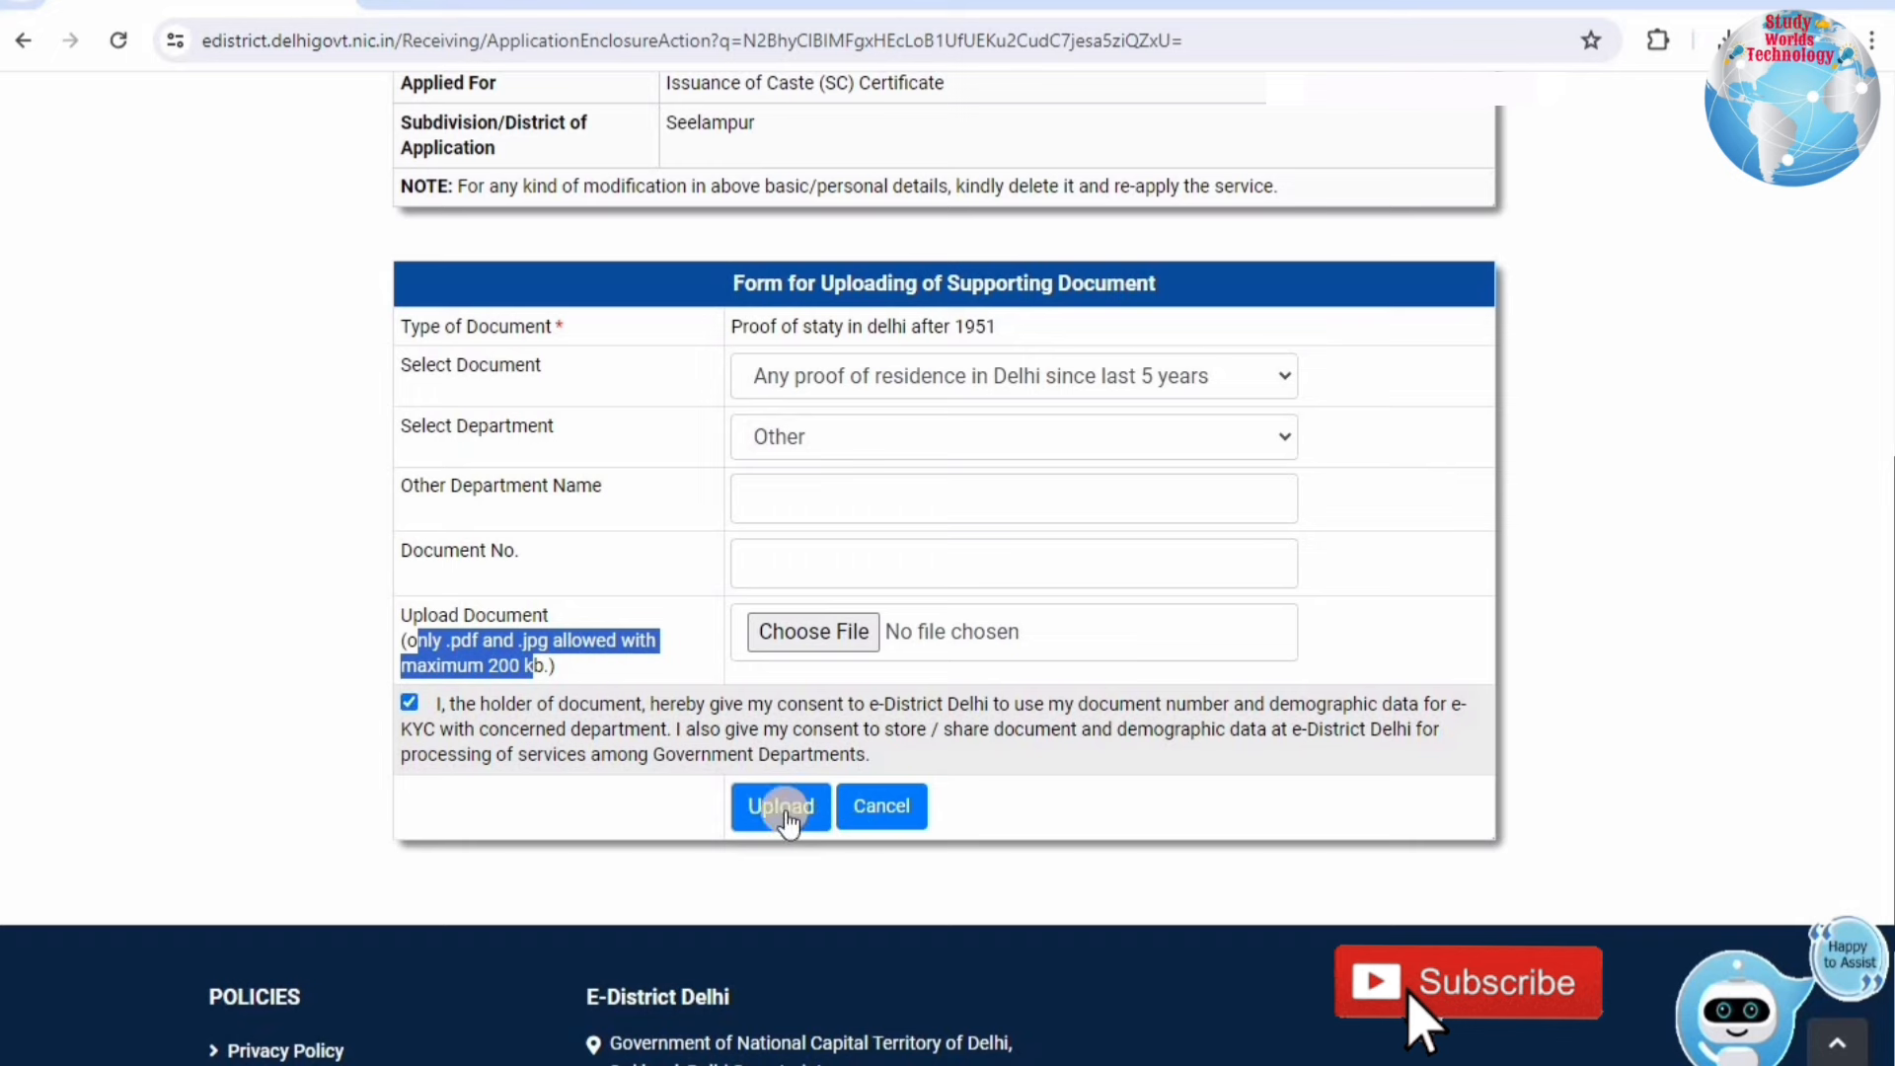
Step: Change the stay-proof document to Birth Certificate proving applicant was born in Delhi, with Other as the department
{"action": "left_click", "coordinate": [903, 385]}
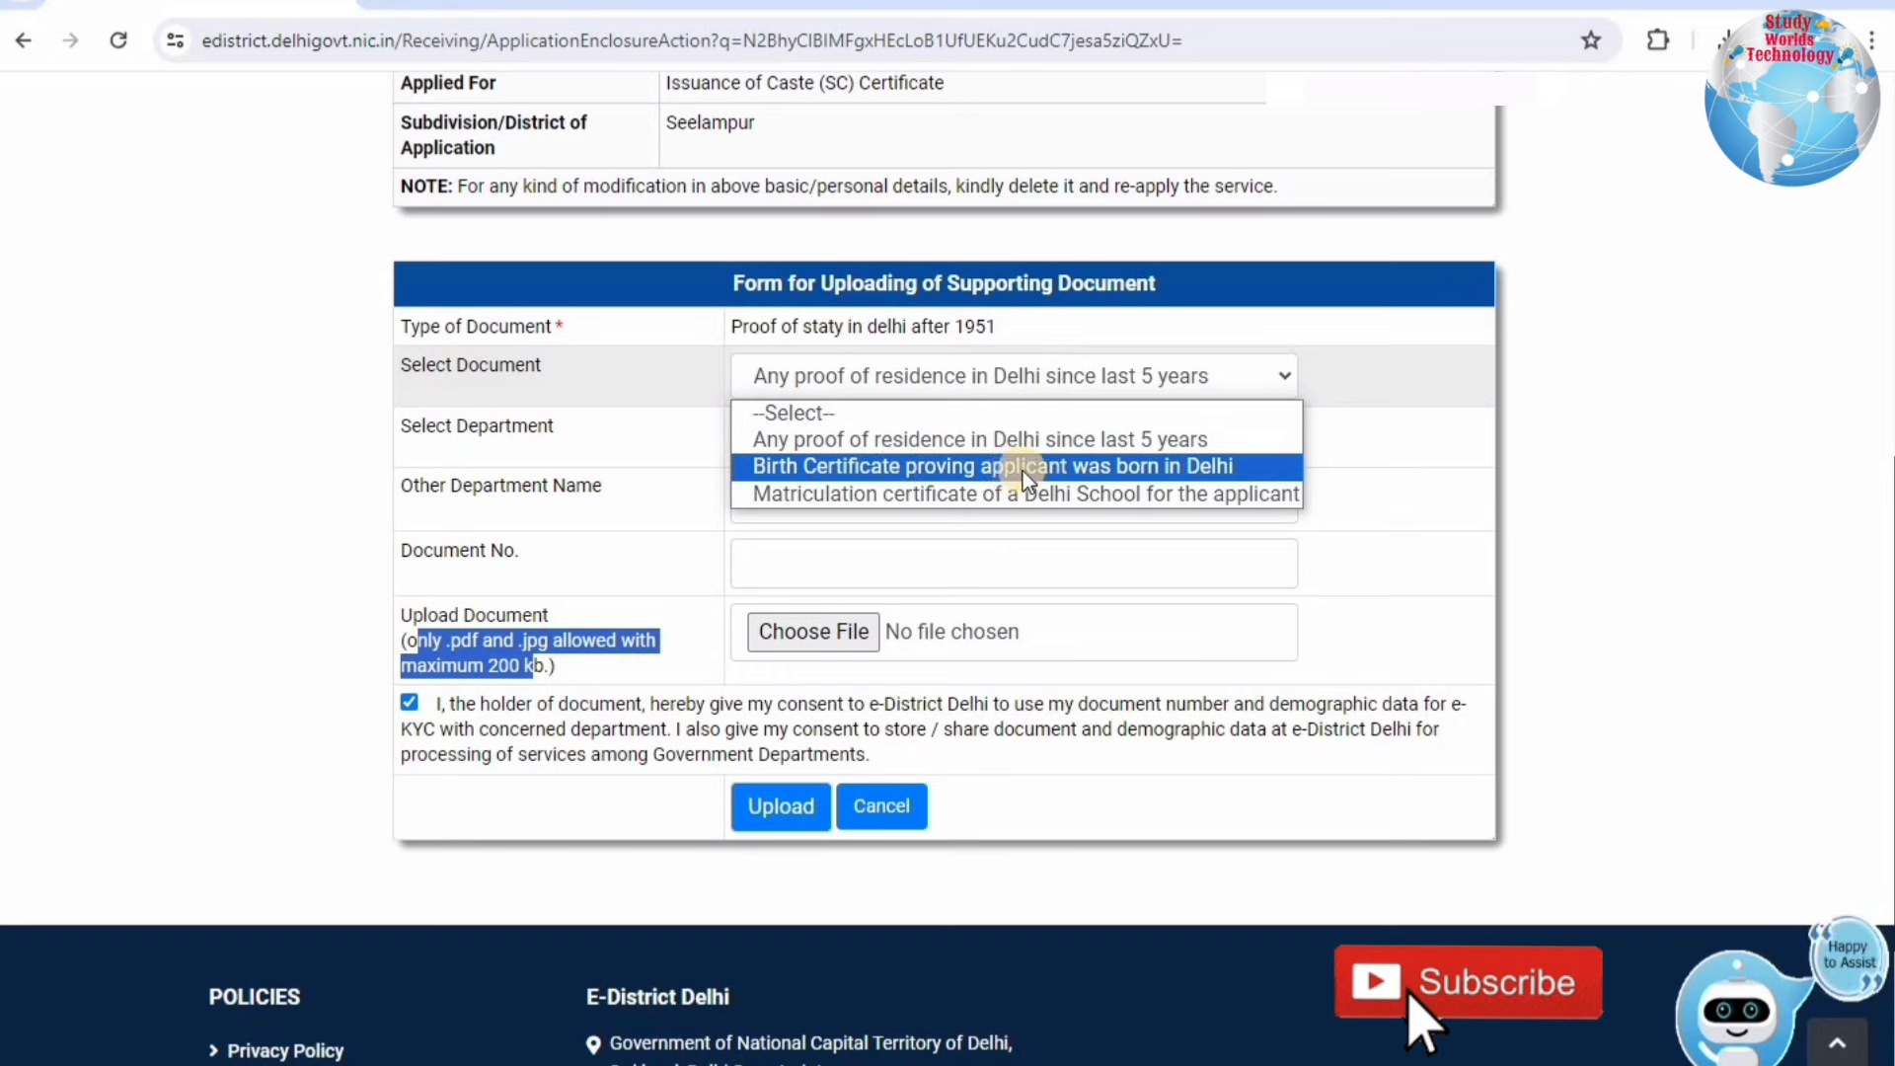
{"action": "left_click", "coordinate": [1166, 470]}
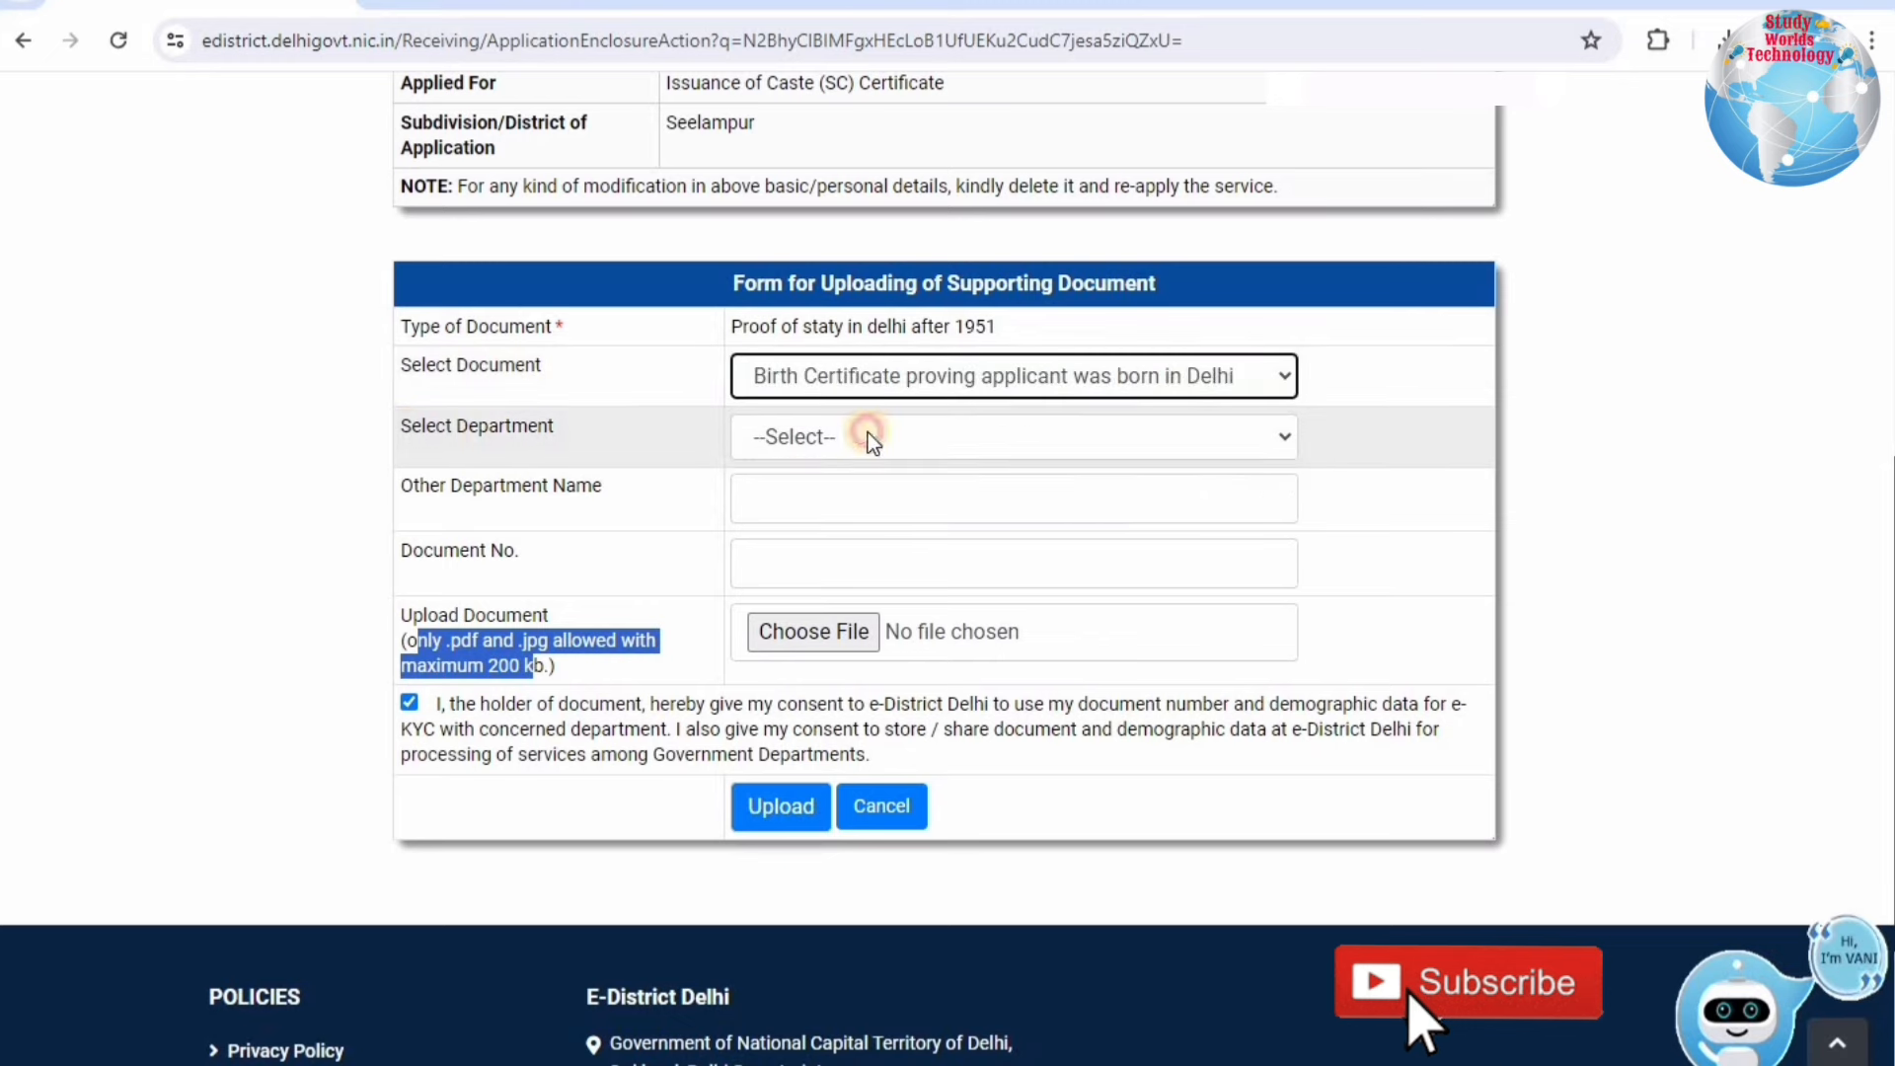
{"action": "left_click", "coordinate": [867, 434]}
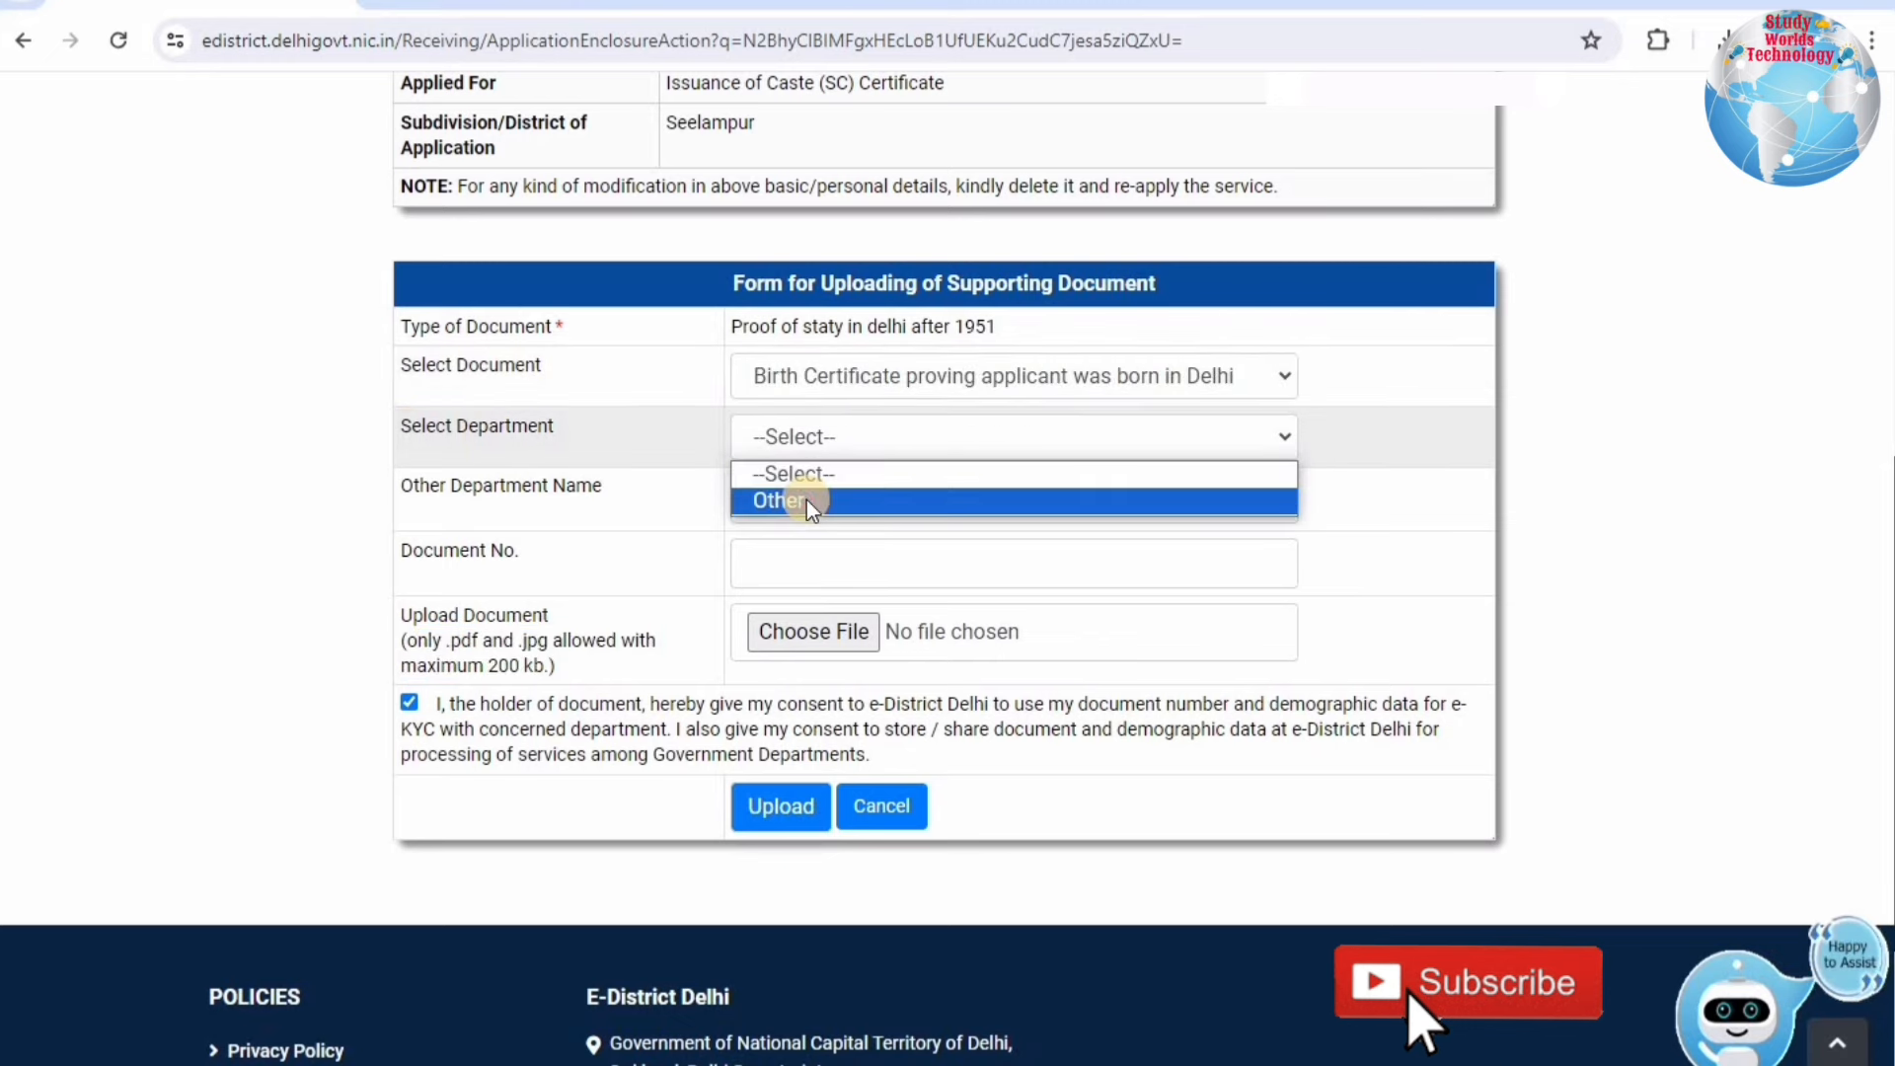
{"action": "left_click", "coordinate": [808, 500]}
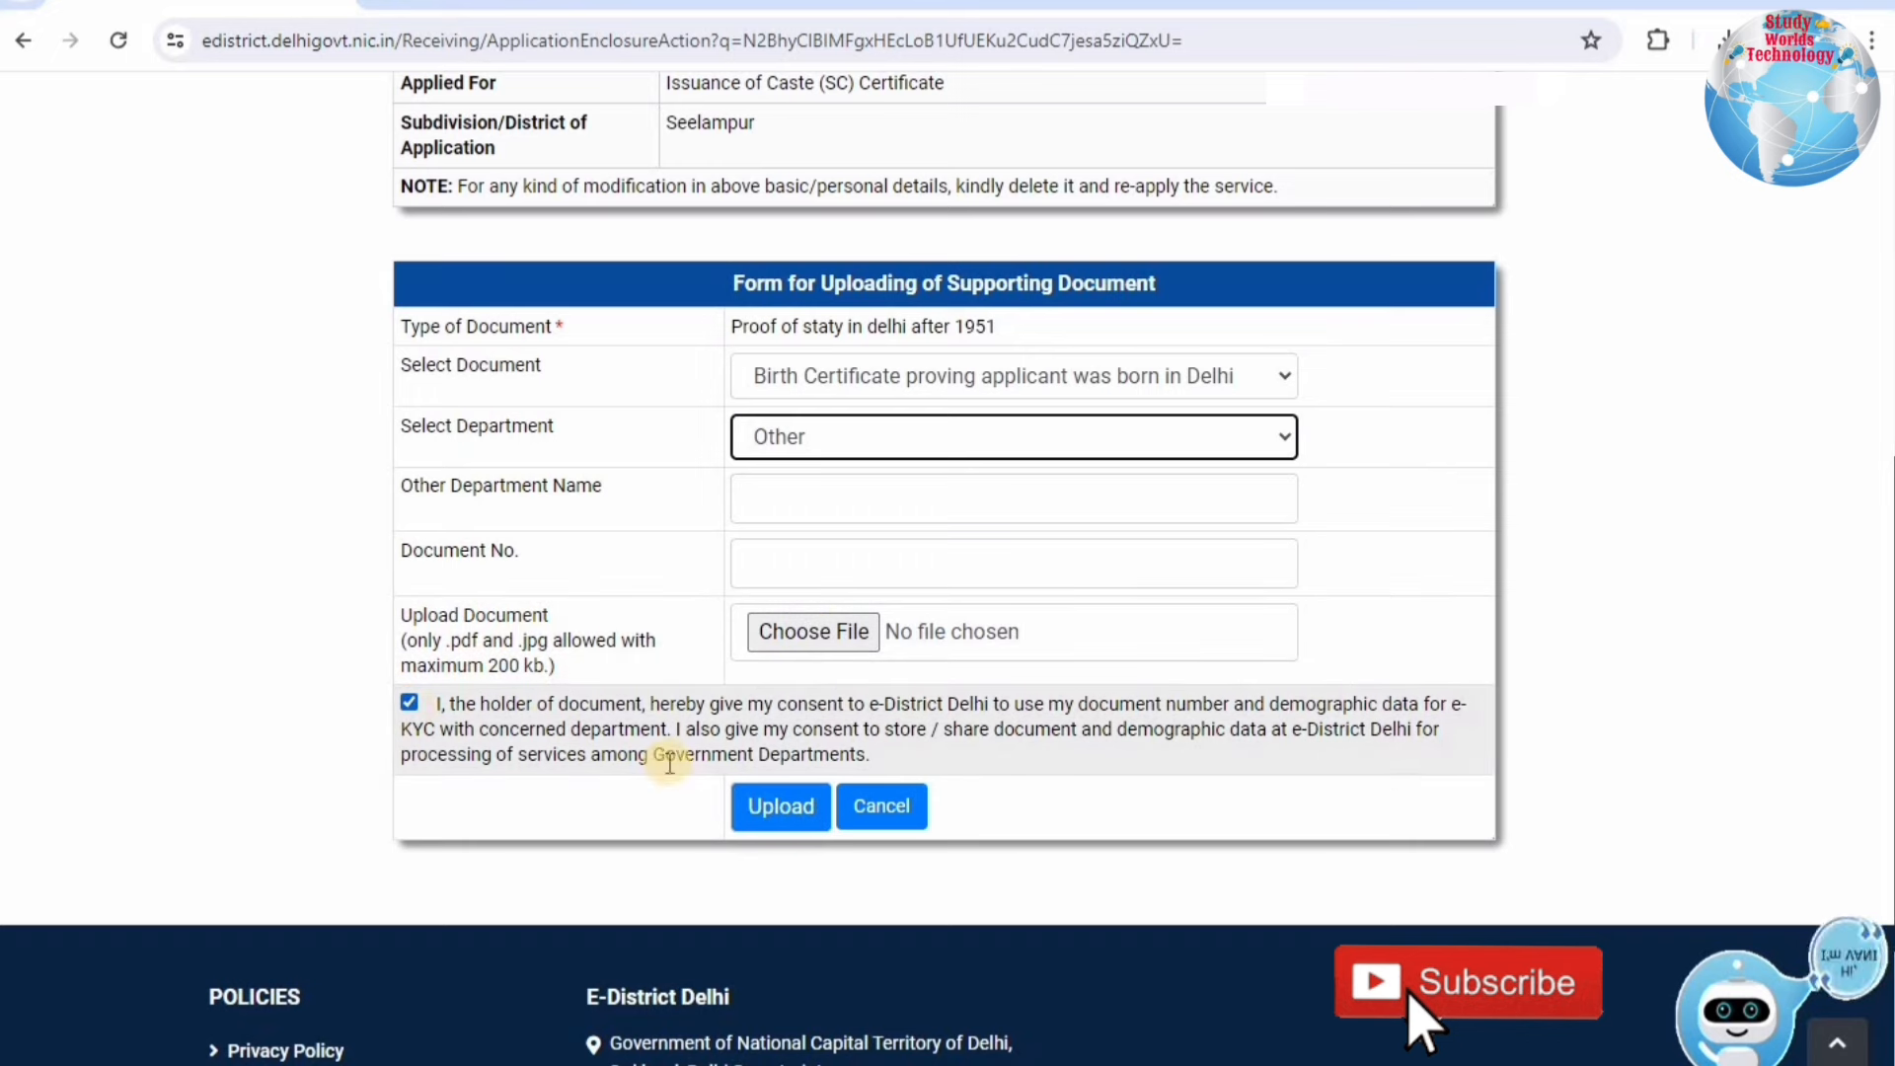
{"action": "left_click", "coordinate": [789, 819]}
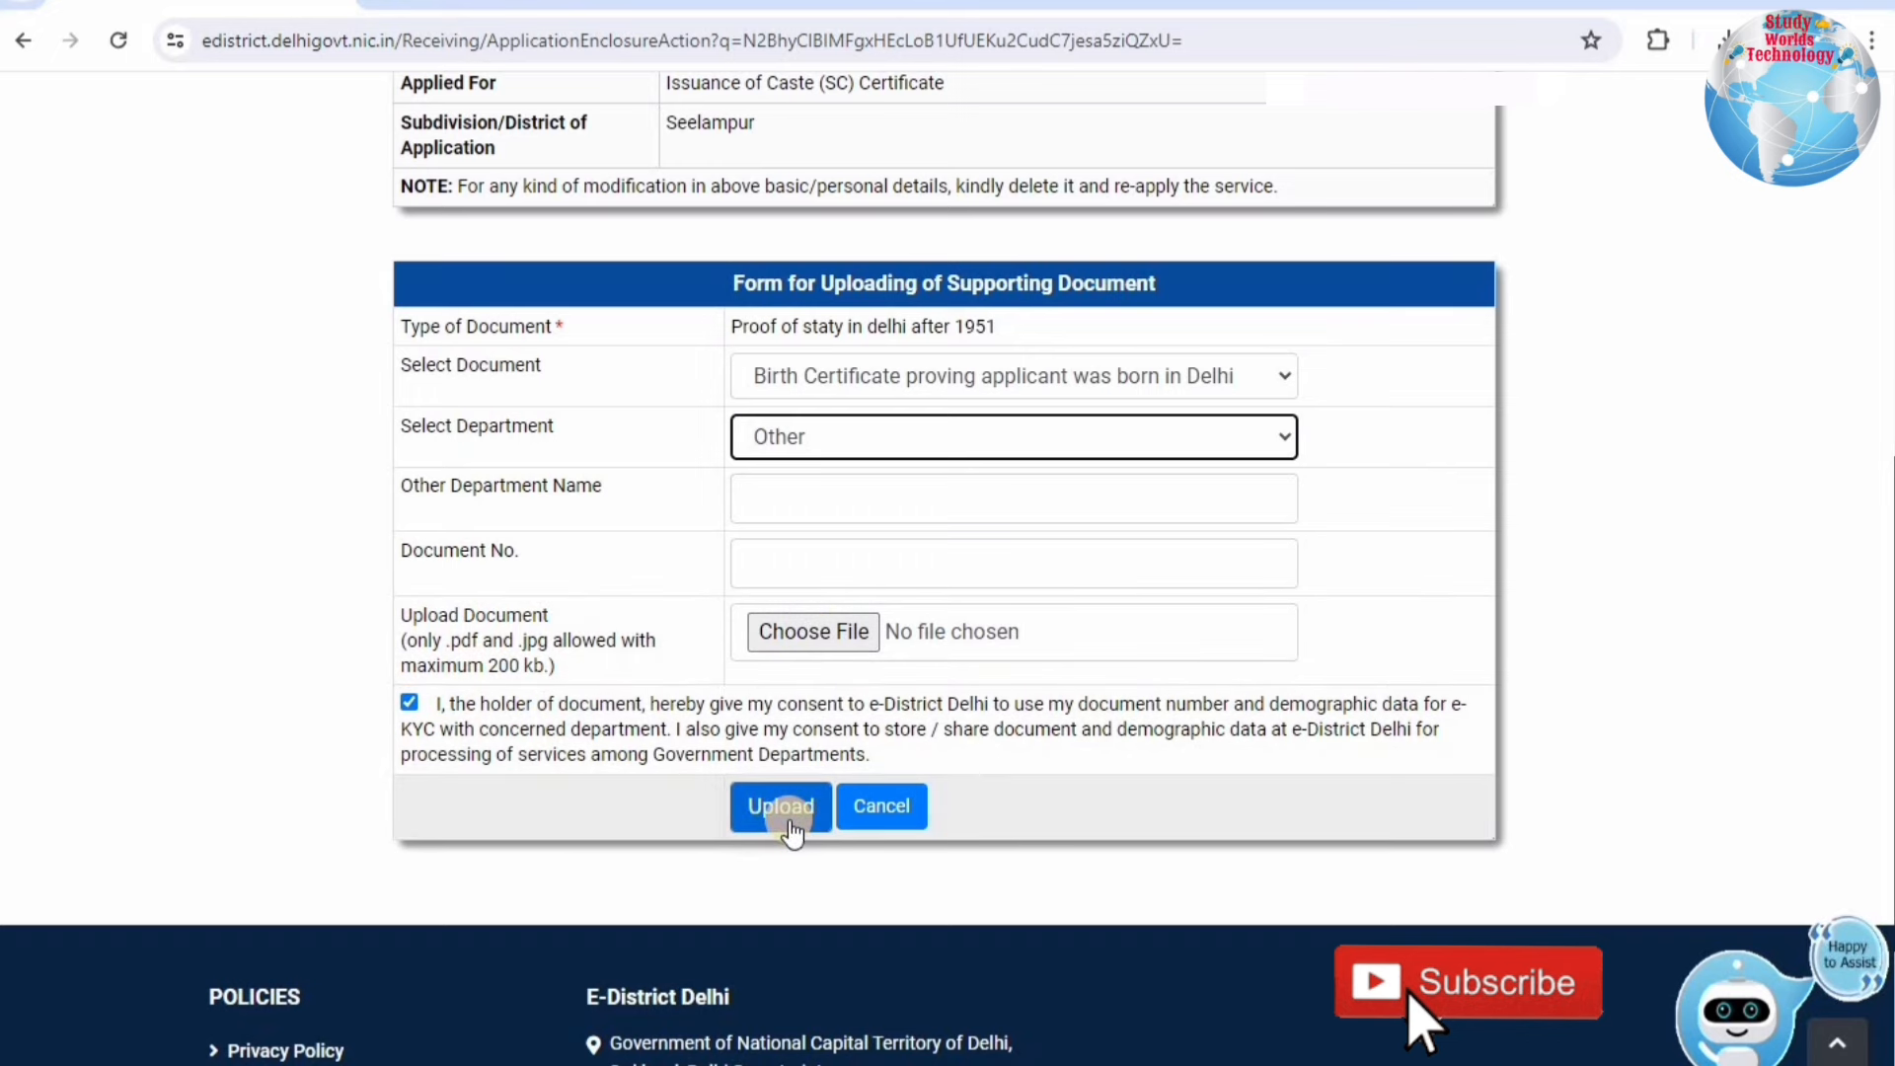
Step: Try the Matriculation certificate of a Delhi School as stay proof with department Other, and cancel the upload form
{"action": "left_click", "coordinate": [930, 393]}
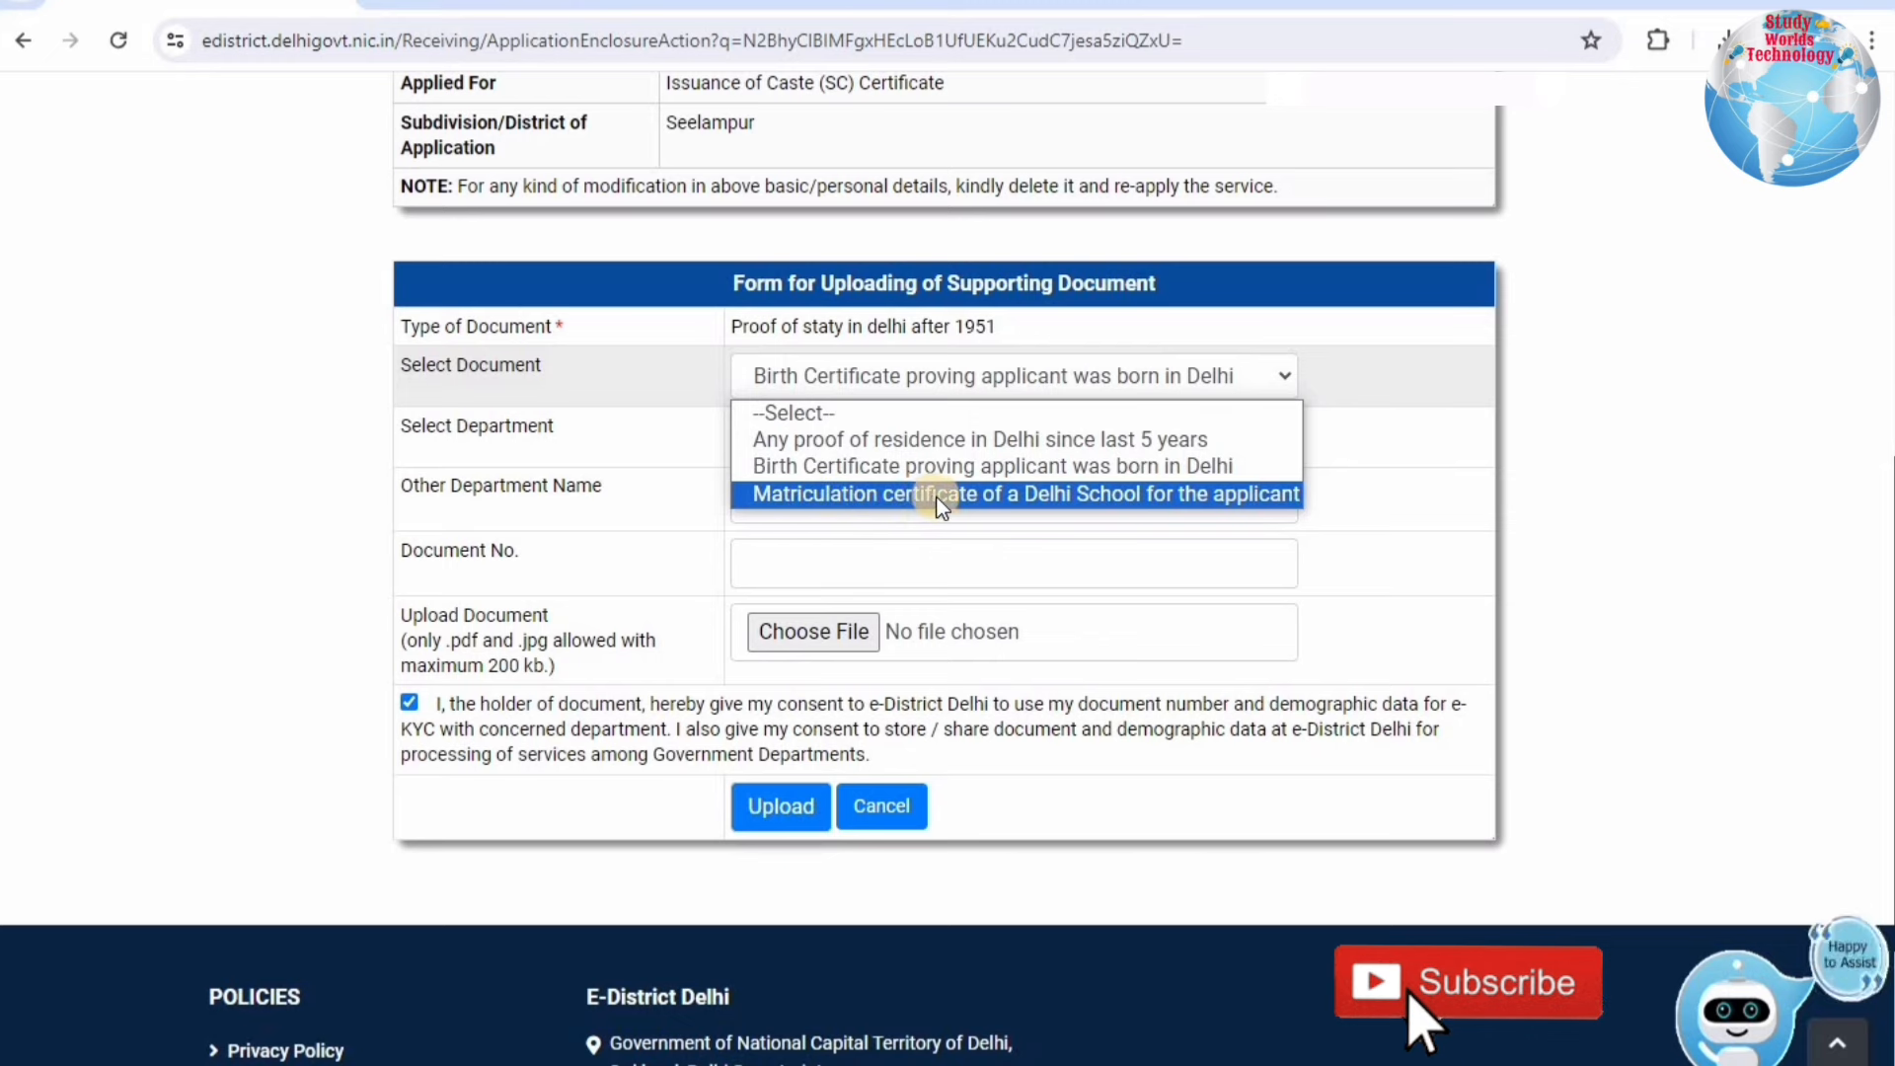
{"action": "left_click", "coordinate": [1078, 495]}
{"action": "left_click", "coordinate": [766, 446]}
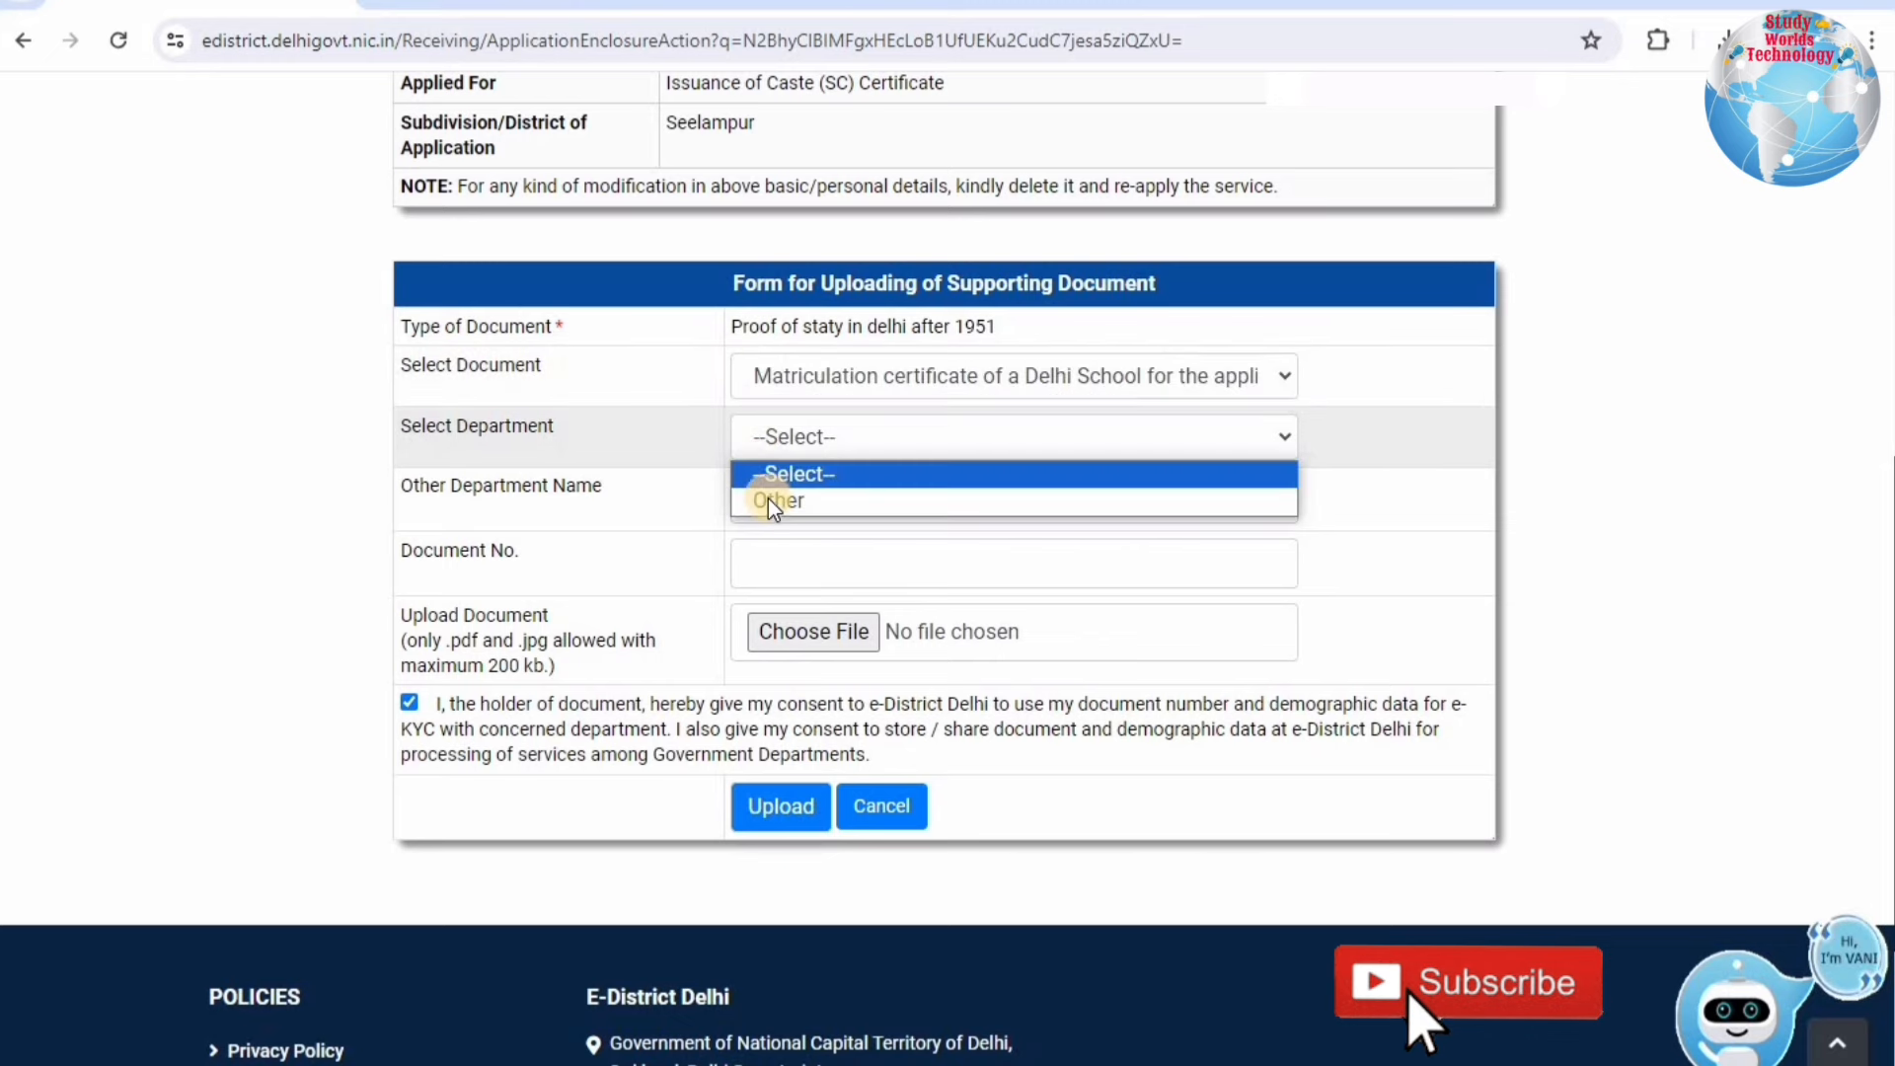
{"action": "left_click", "coordinate": [810, 499]}
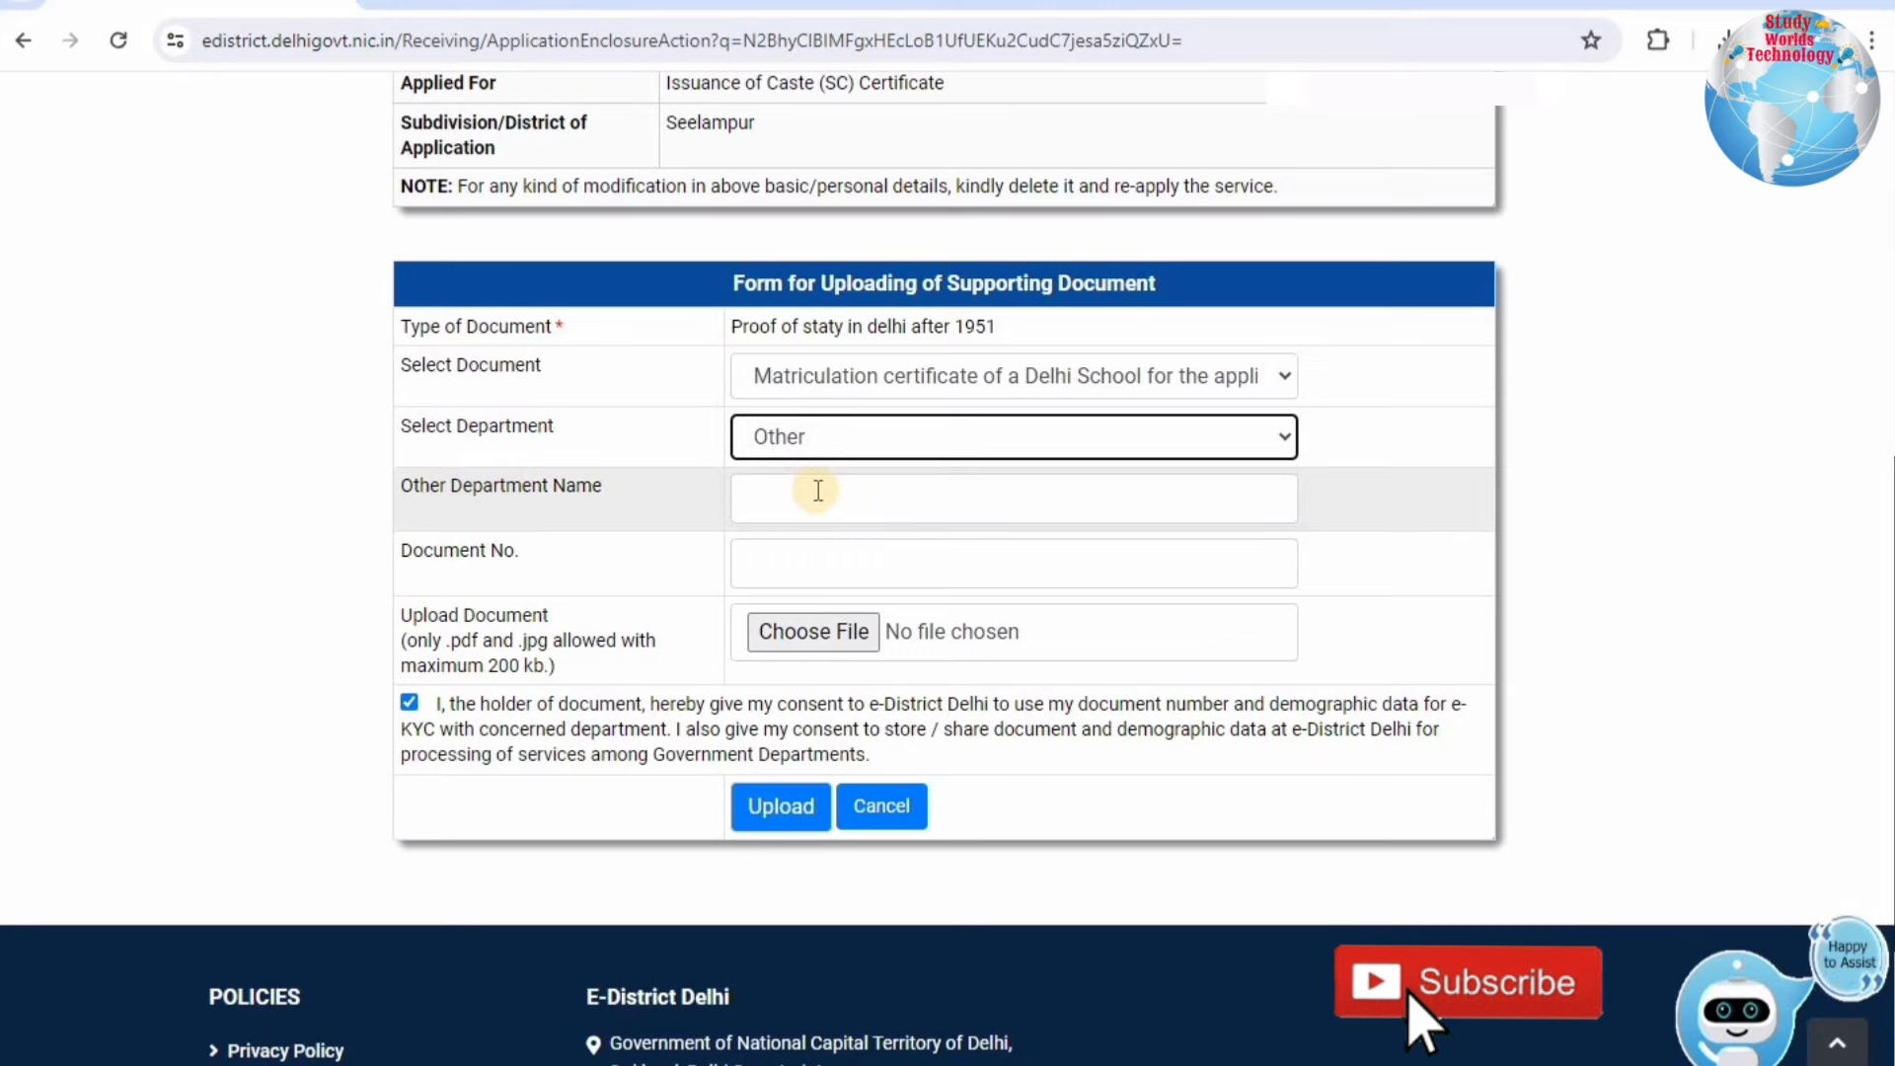
{"action": "left_click", "coordinate": [820, 494]}
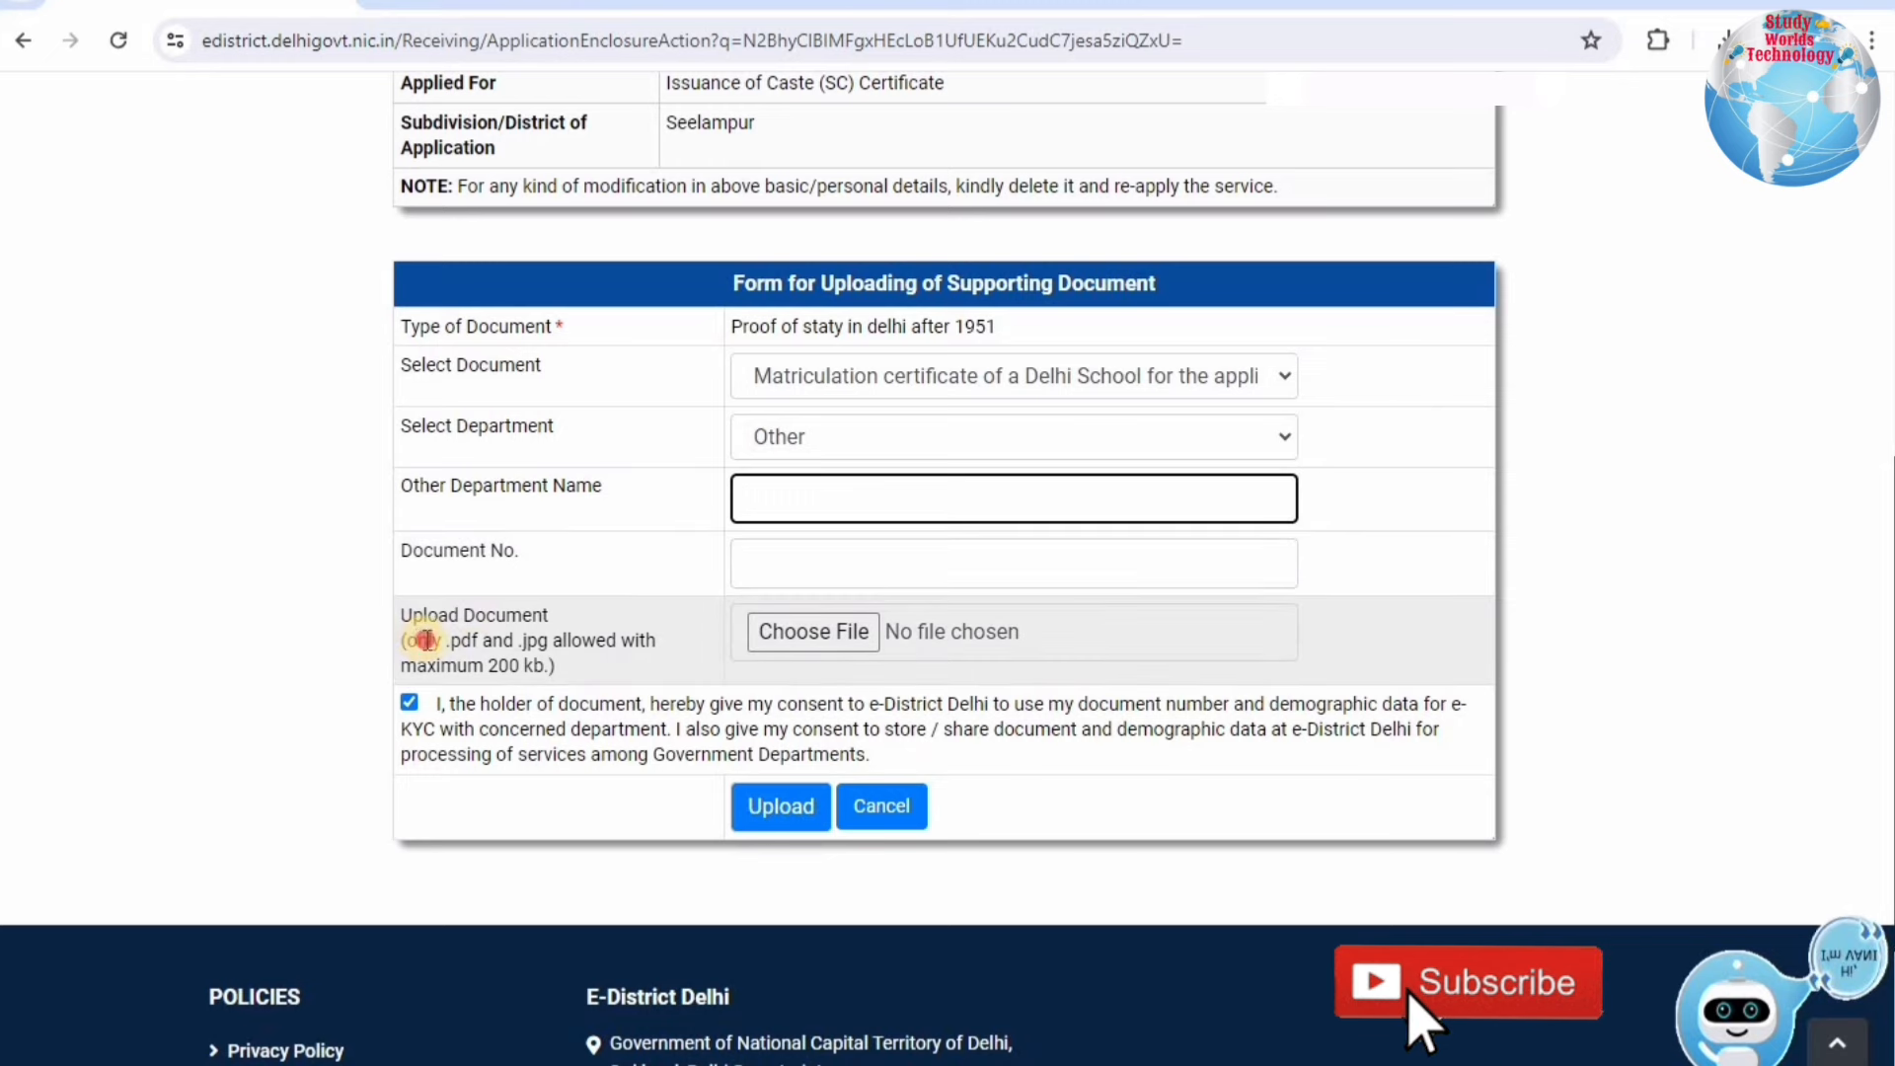
{"action": "left_click_drag", "start_coordinate": [424, 639], "coordinate": [355, 708]}
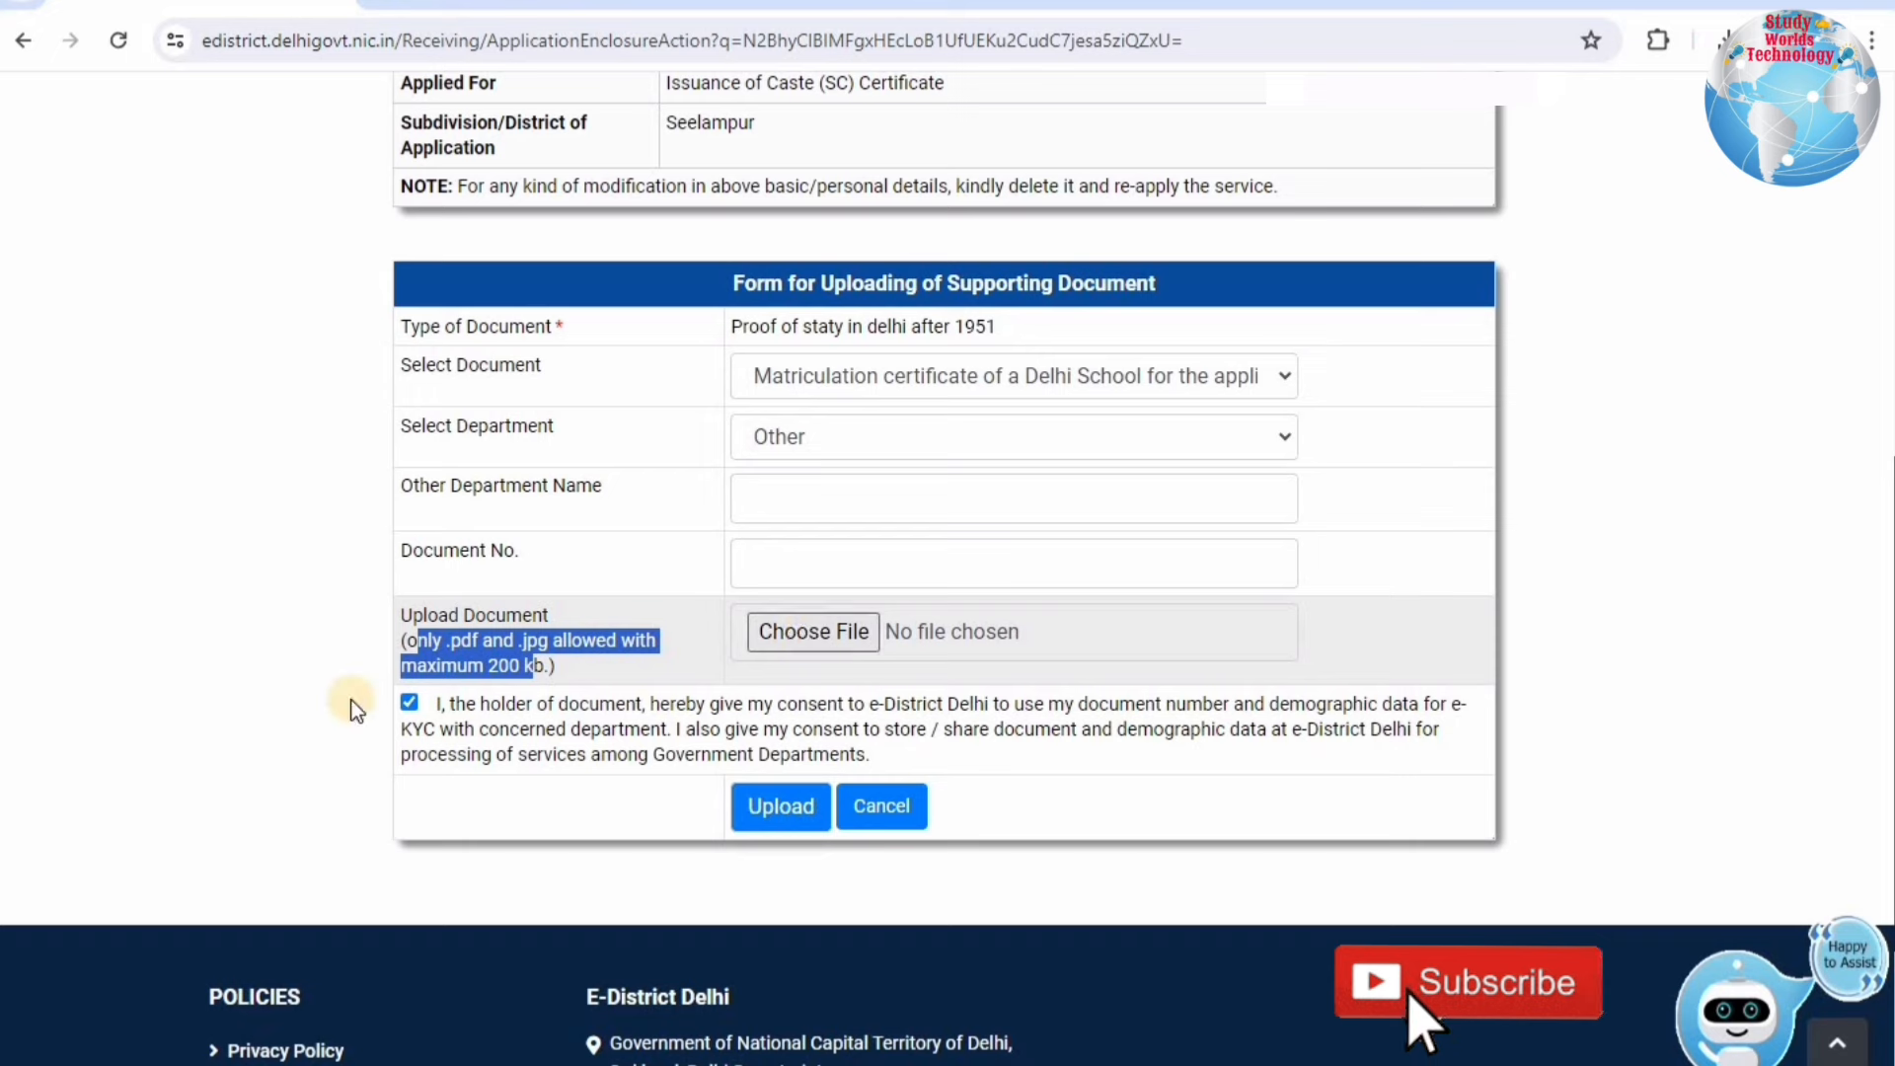
{"action": "left_click", "coordinate": [773, 809]}
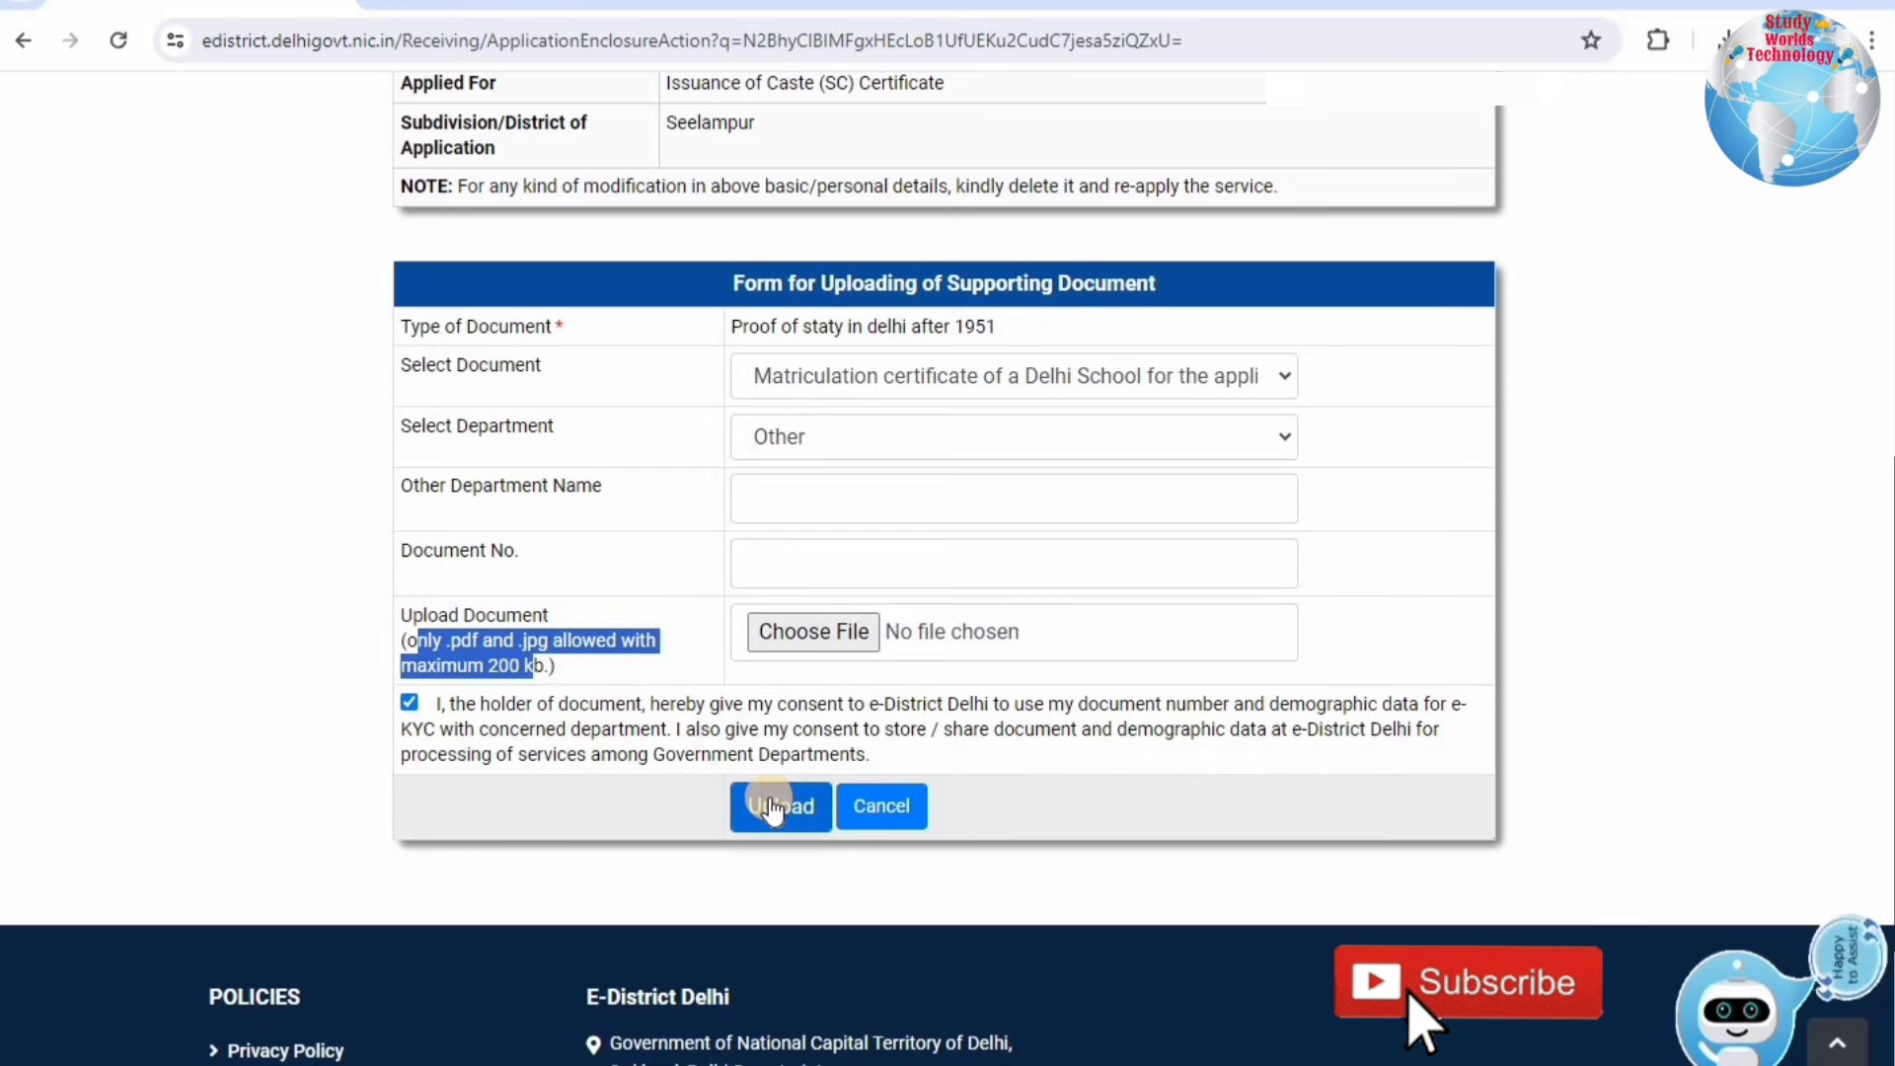
{"action": "left_click", "coordinate": [869, 834]}
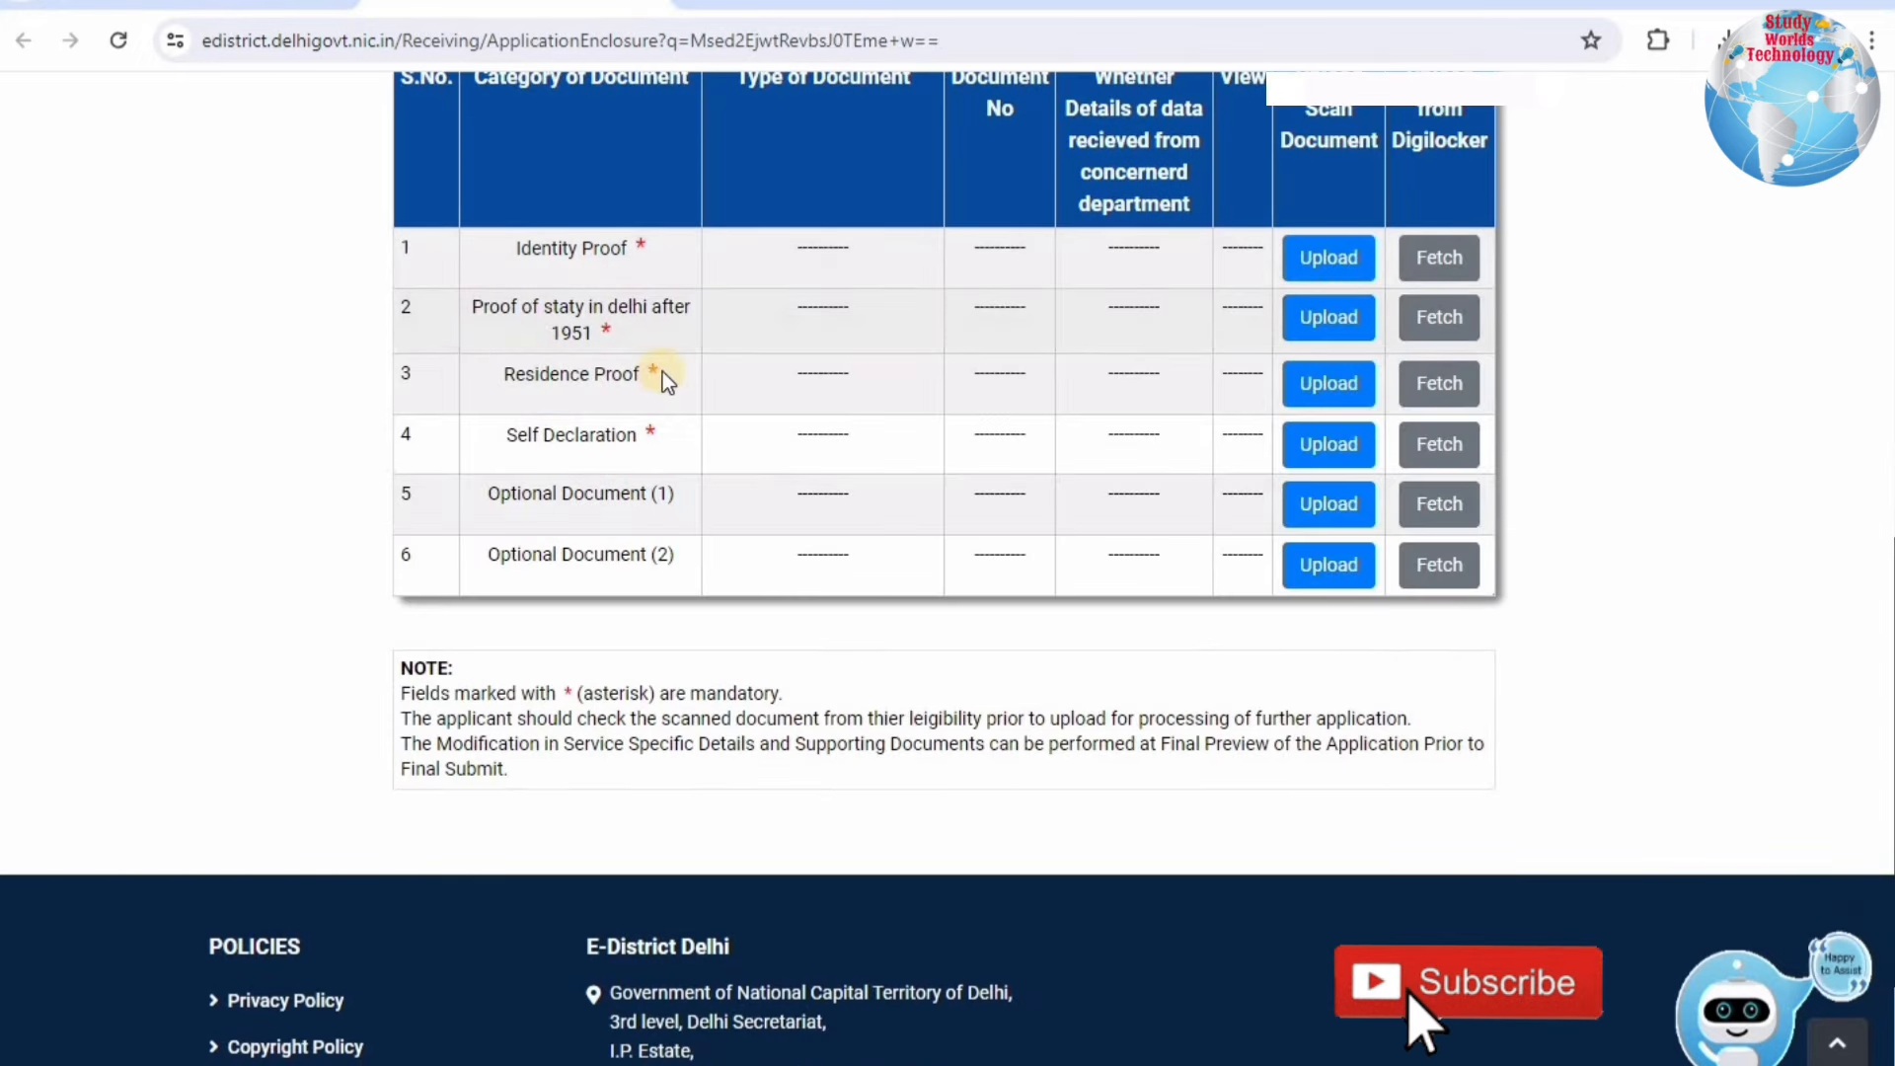
Step: Open the Self Declaration upload form, select Self Declaration as the document, and generate the self-declaration form
{"action": "left_click_drag", "start_coordinate": [580, 284], "coordinate": [643, 442]}
{"action": "left_click", "coordinate": [661, 440]}
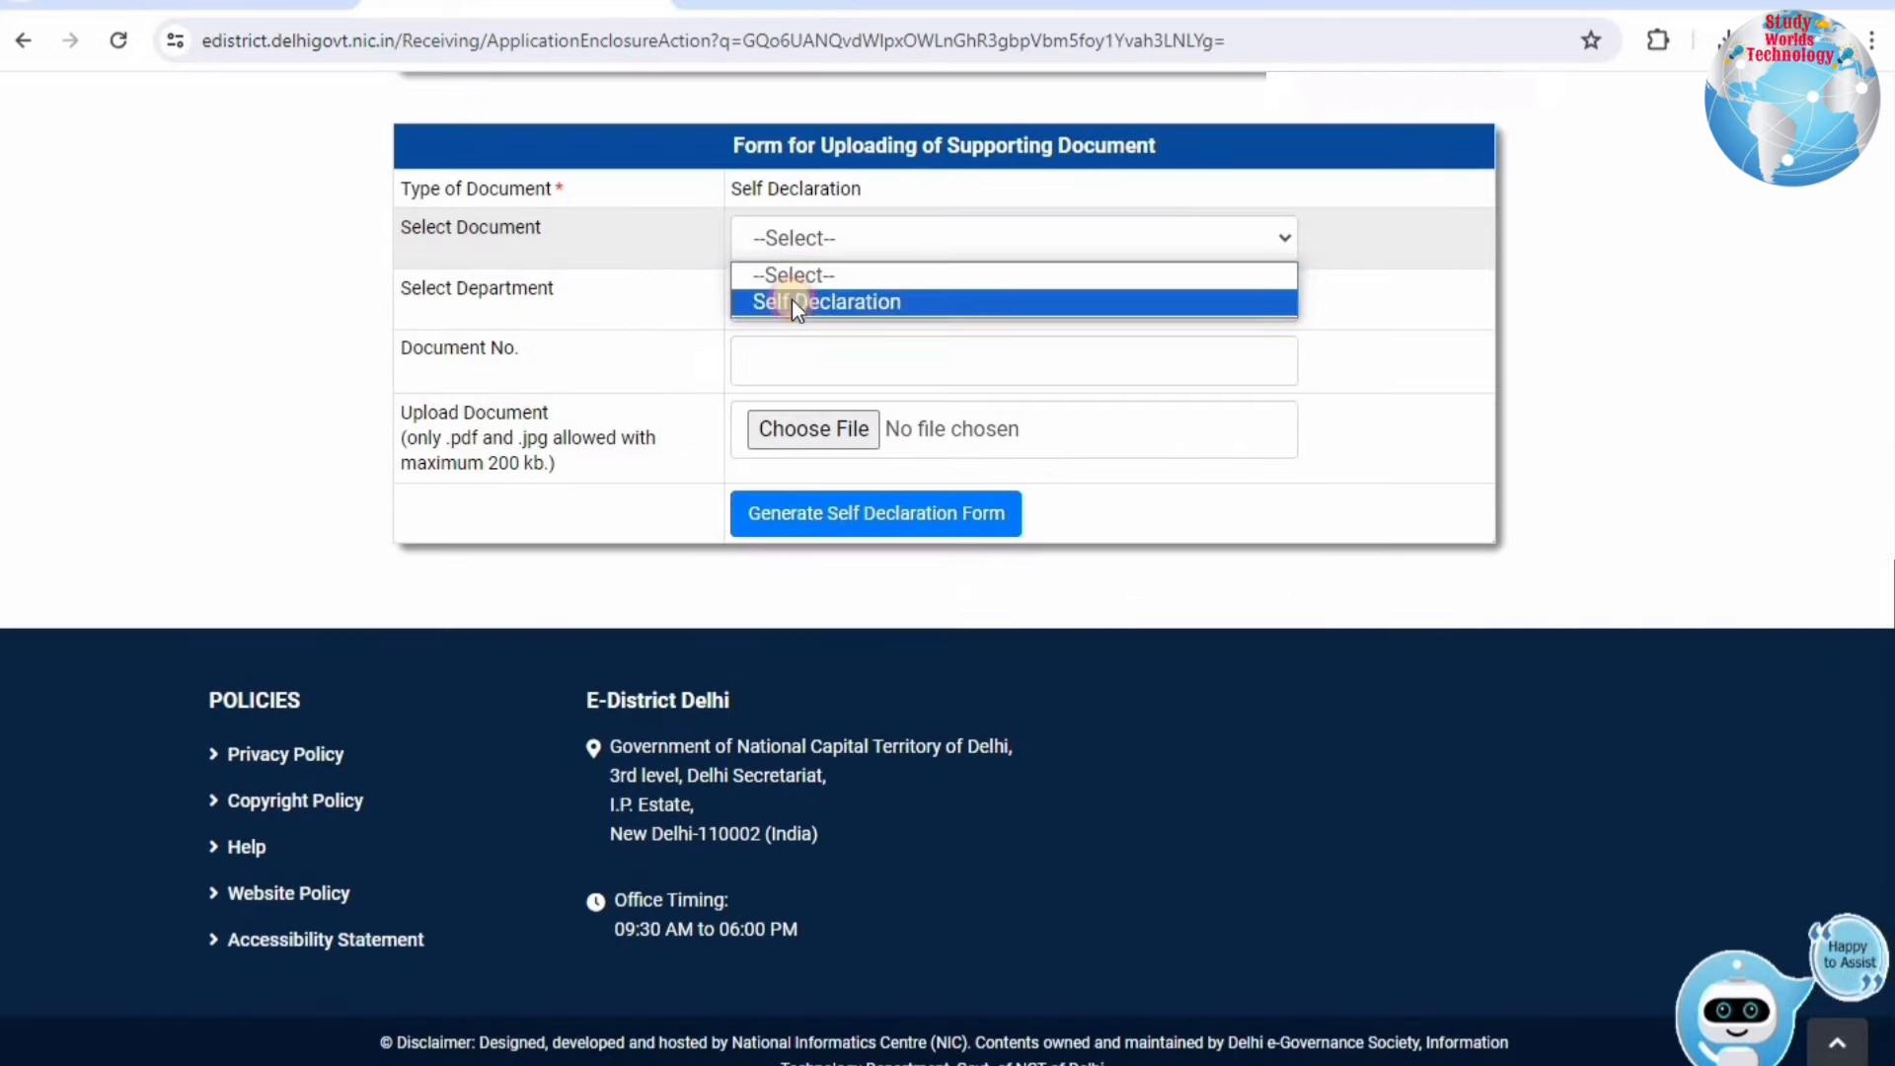
{"action": "left_click", "coordinate": [588, 308]}
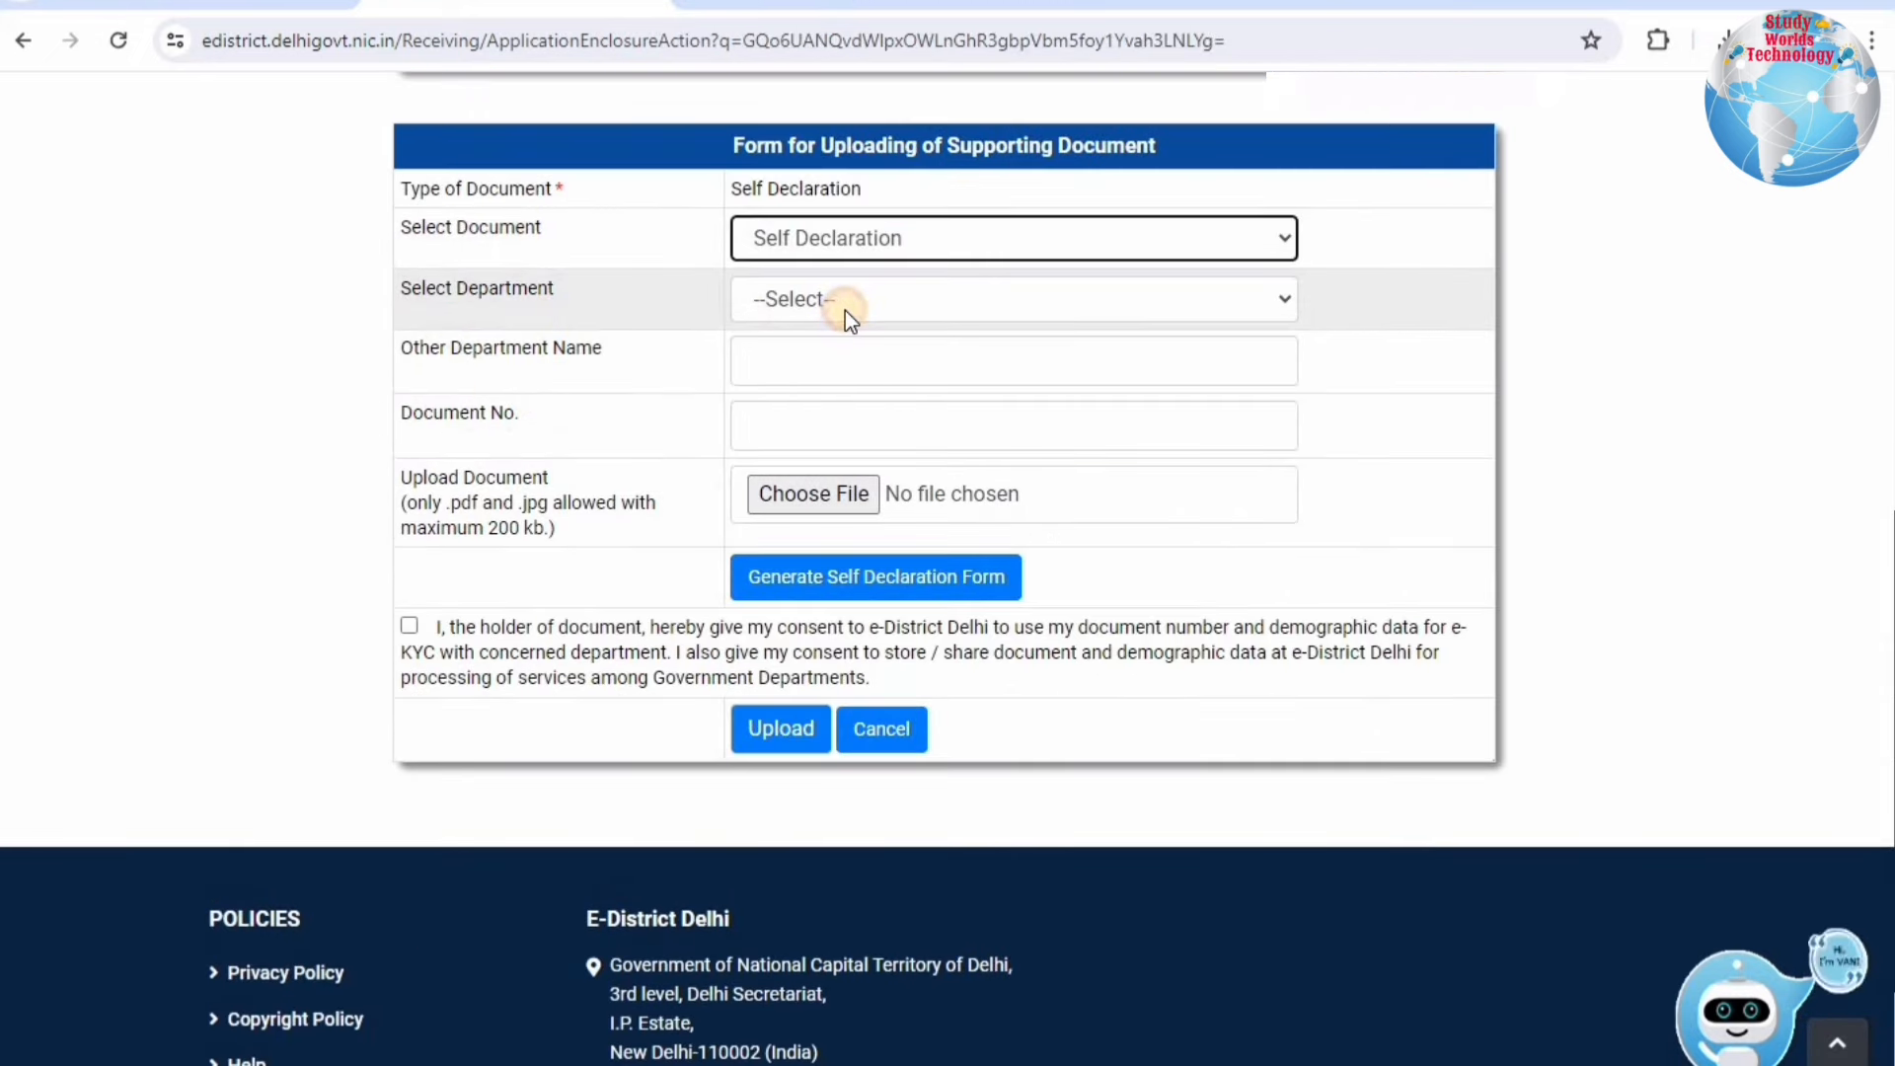
{"action": "left_click", "coordinate": [845, 310]}
{"action": "left_click", "coordinate": [786, 579]}
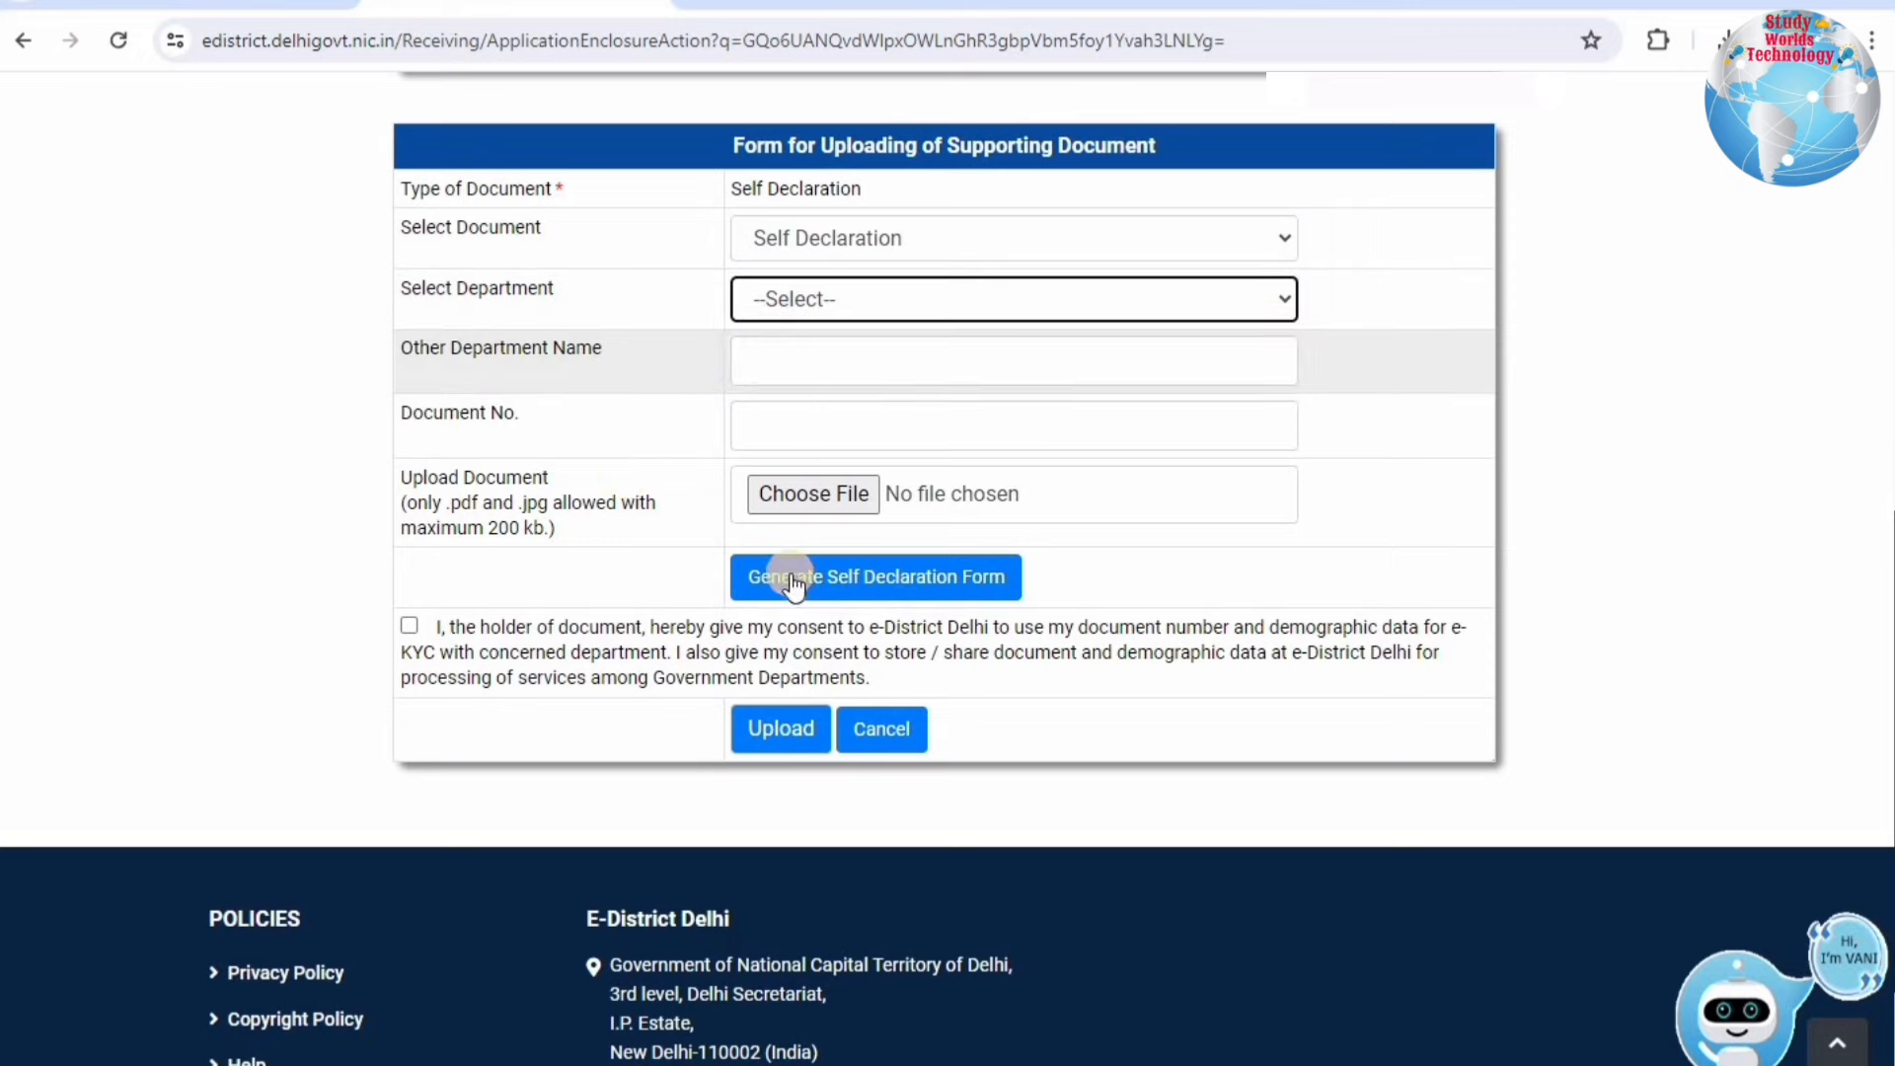
{"action": "left_click", "coordinate": [818, 579]}
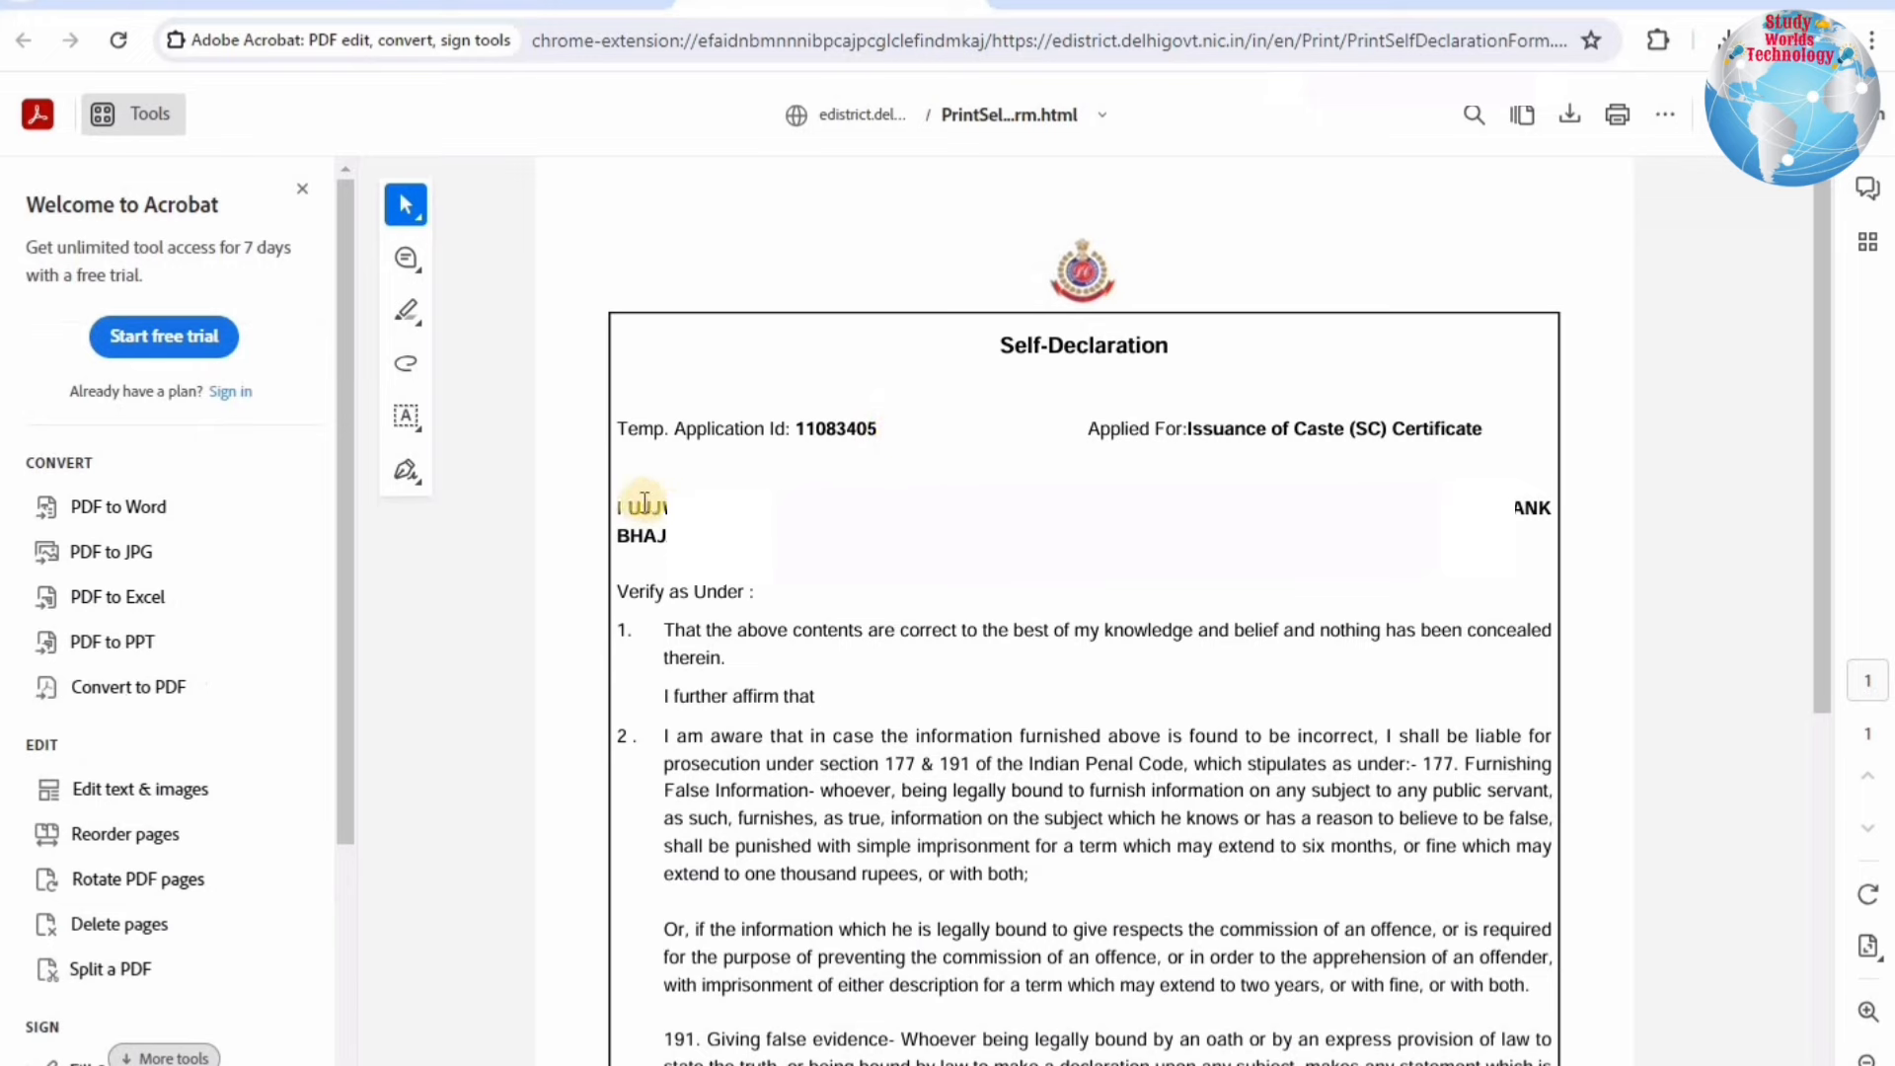
Step: Review the applicant details and parent's signature field in the generated self-declaration, and return to its upload form to cancel it
{"action": "left_click_drag", "start_coordinate": [628, 507], "coordinate": [949, 583]}
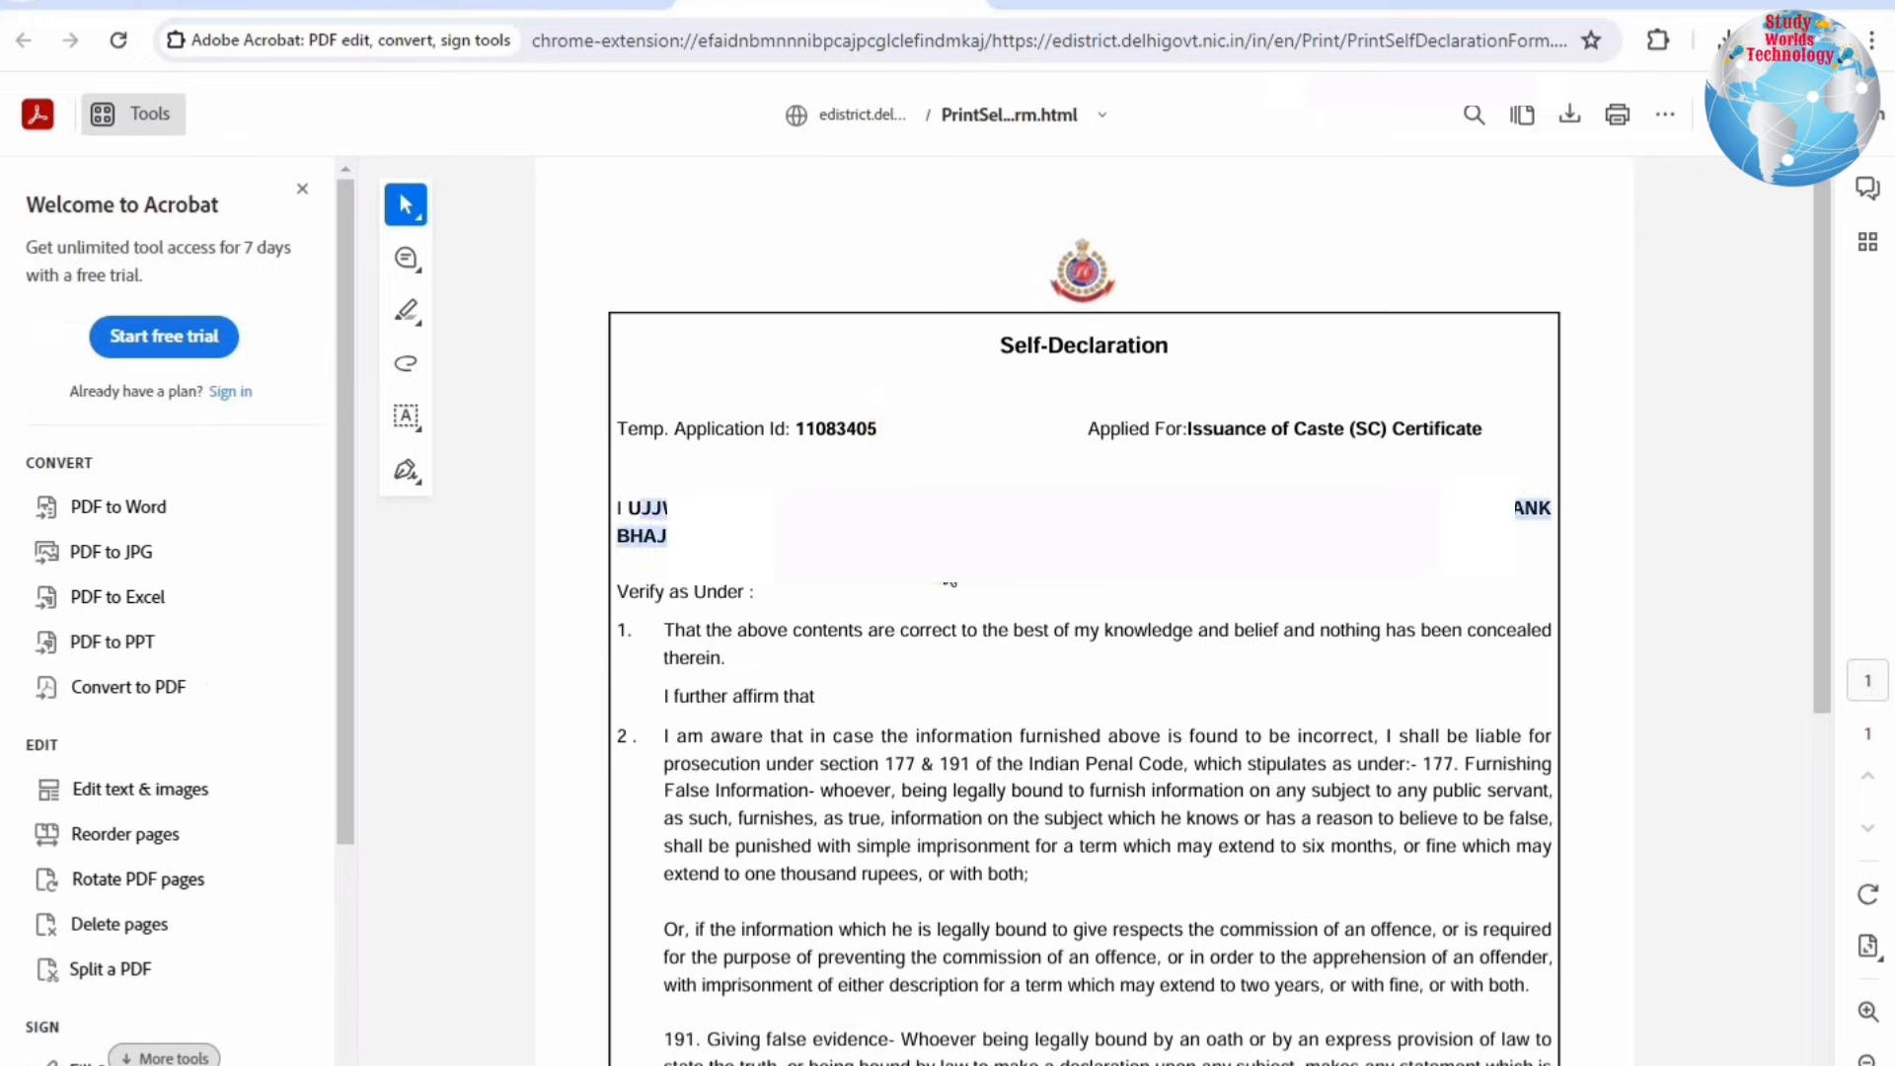
{"action": "left_click", "coordinate": [567, 508]}
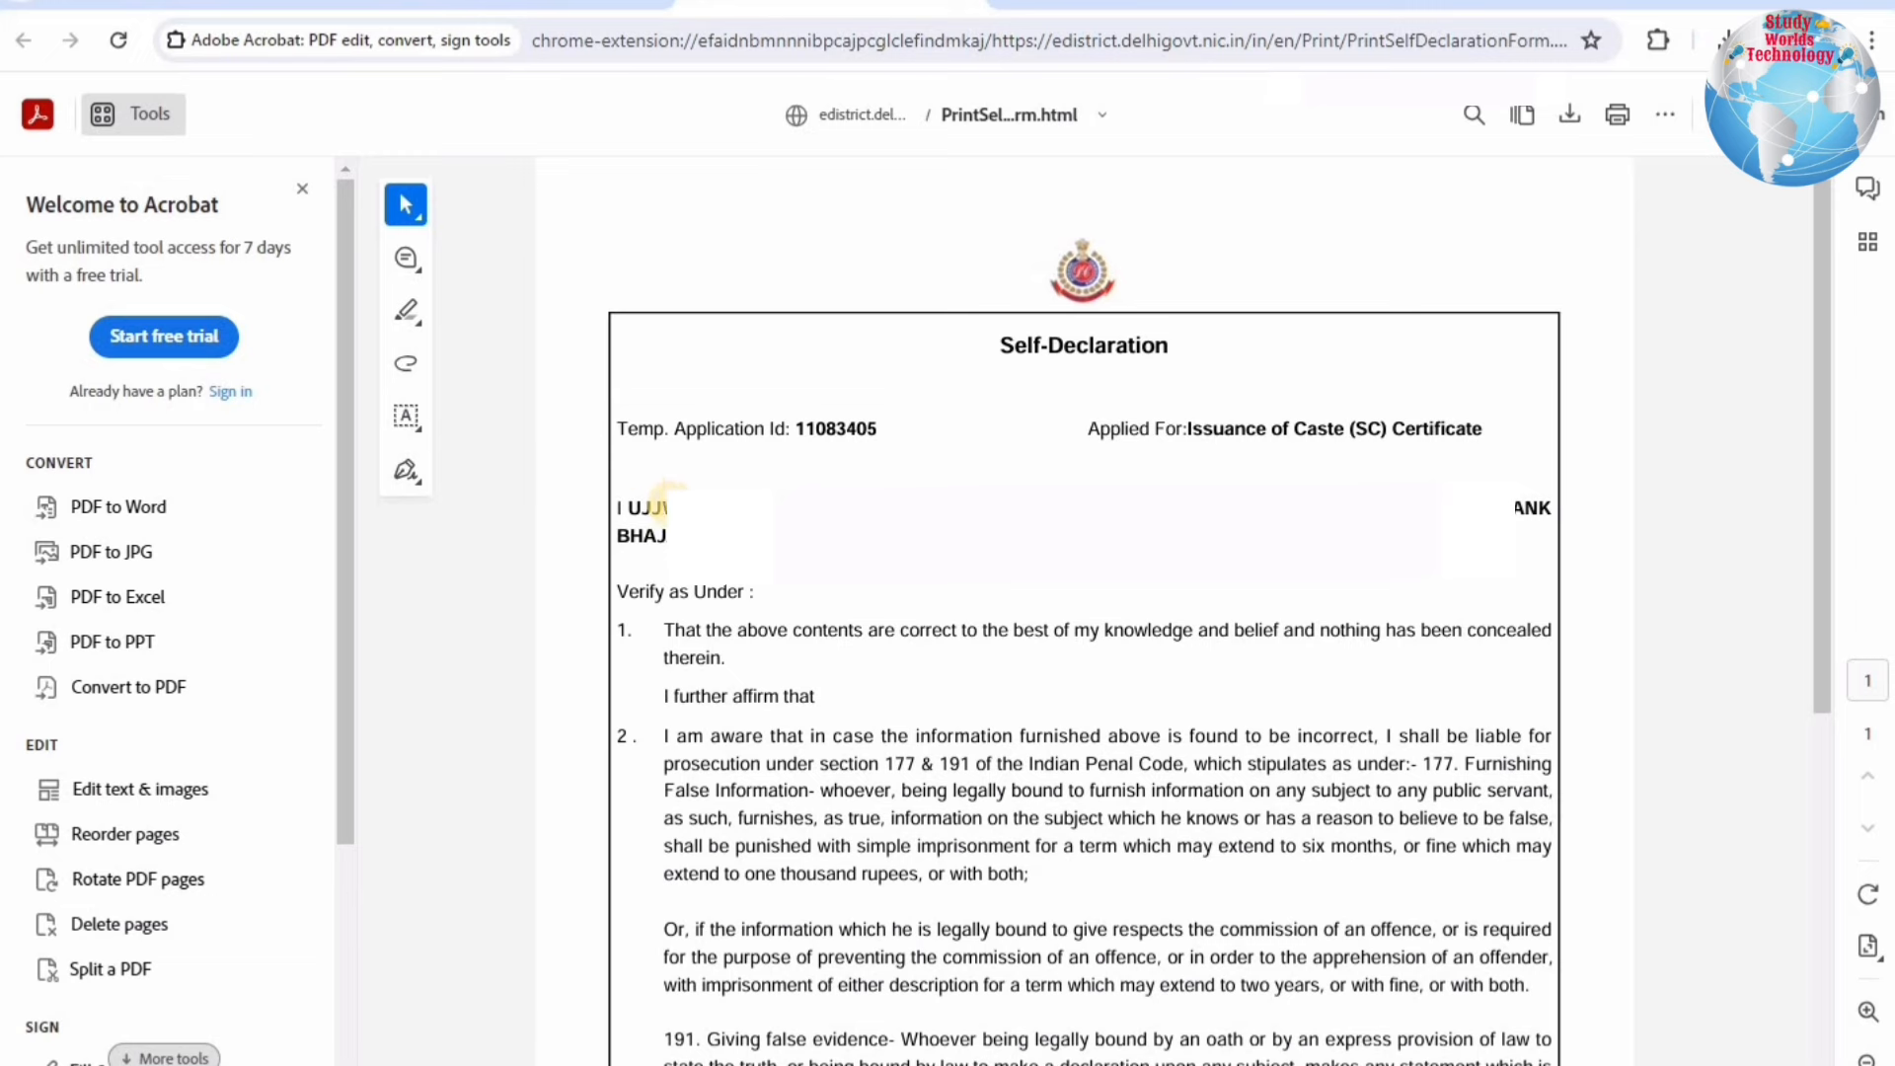
{"action": "left_click_drag", "start_coordinate": [710, 508], "coordinate": [1093, 584]}
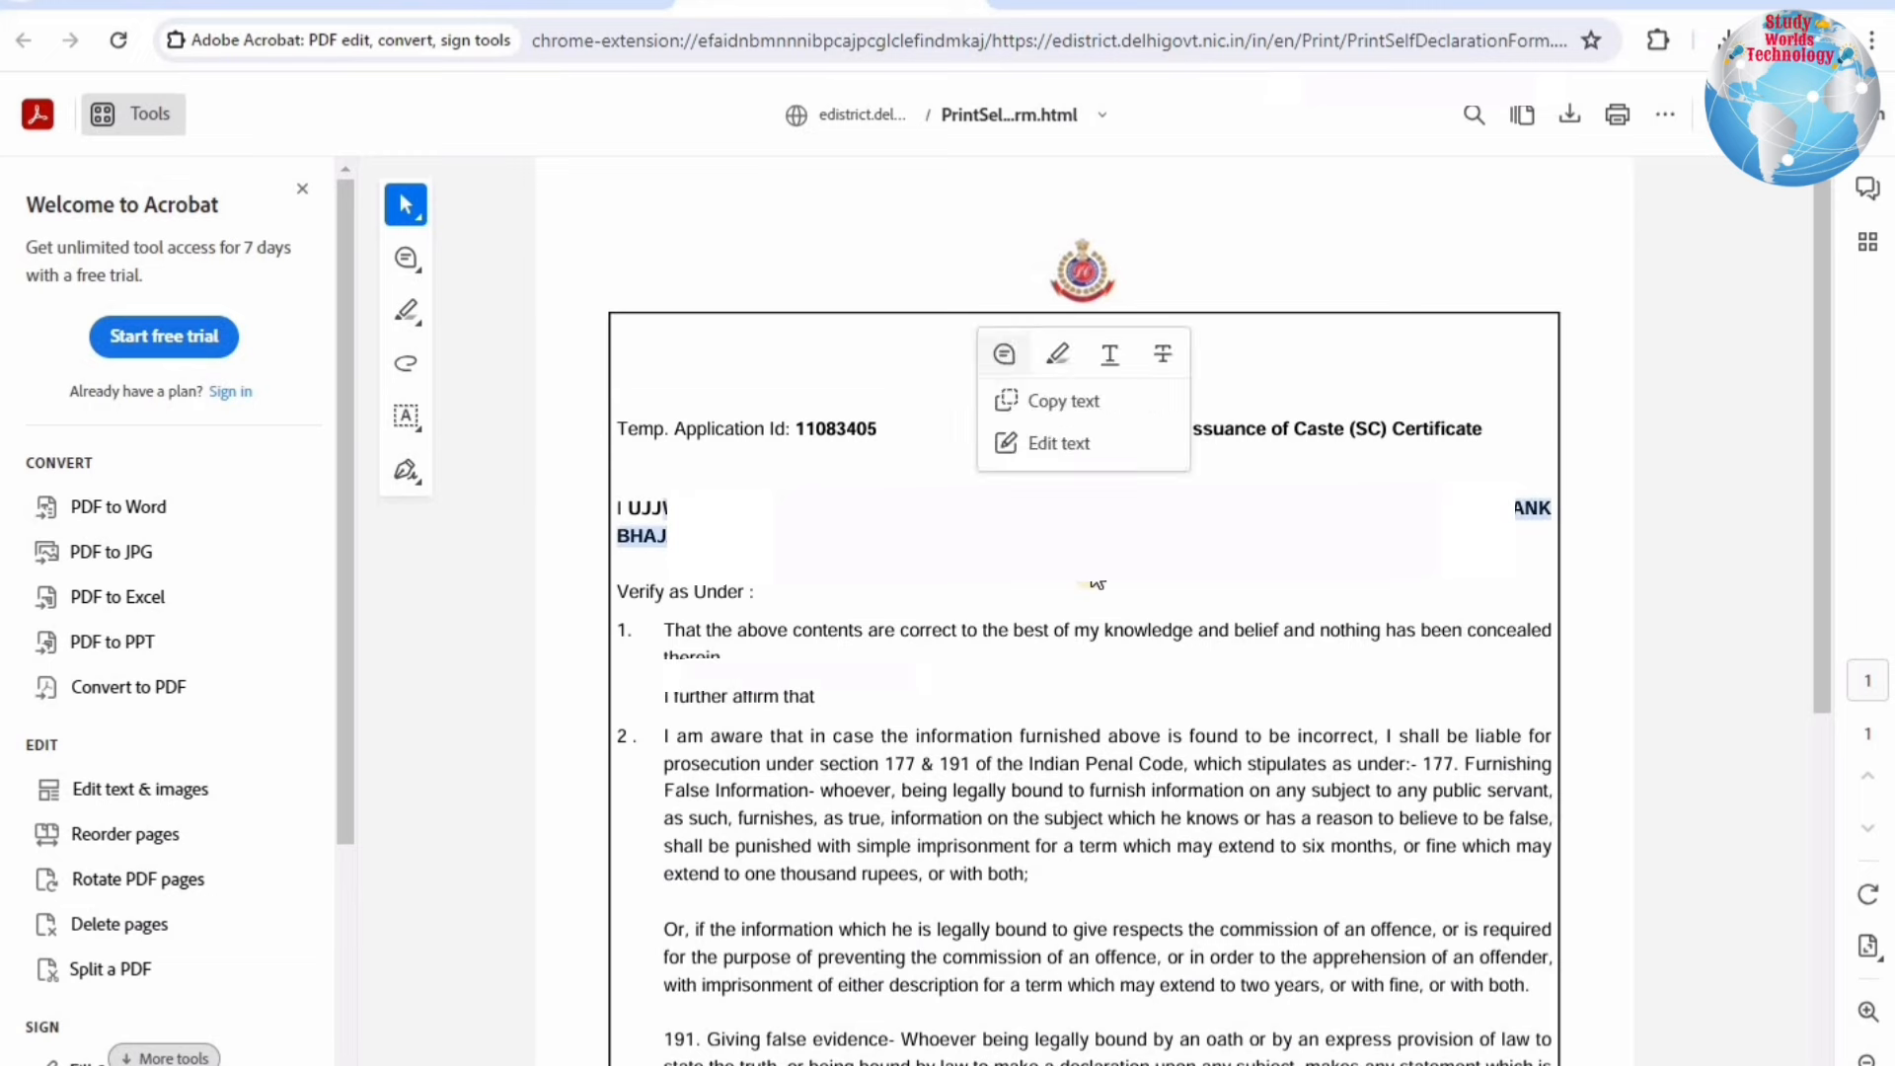
{"action": "scroll", "coordinate": [1096, 584], "scroll_direction": "down", "scroll_amount": 5}
{"action": "mouse_move", "coordinate": [1130, 688]}
{"action": "left_mouse_down"}
{"action": "mouse_move", "coordinate": [1370, 732]}
{"action": "mouse_move", "coordinate": [1159, 750]}
{"action": "left_mouse_up"}
{"action": "left_click", "coordinate": [1103, 702]}
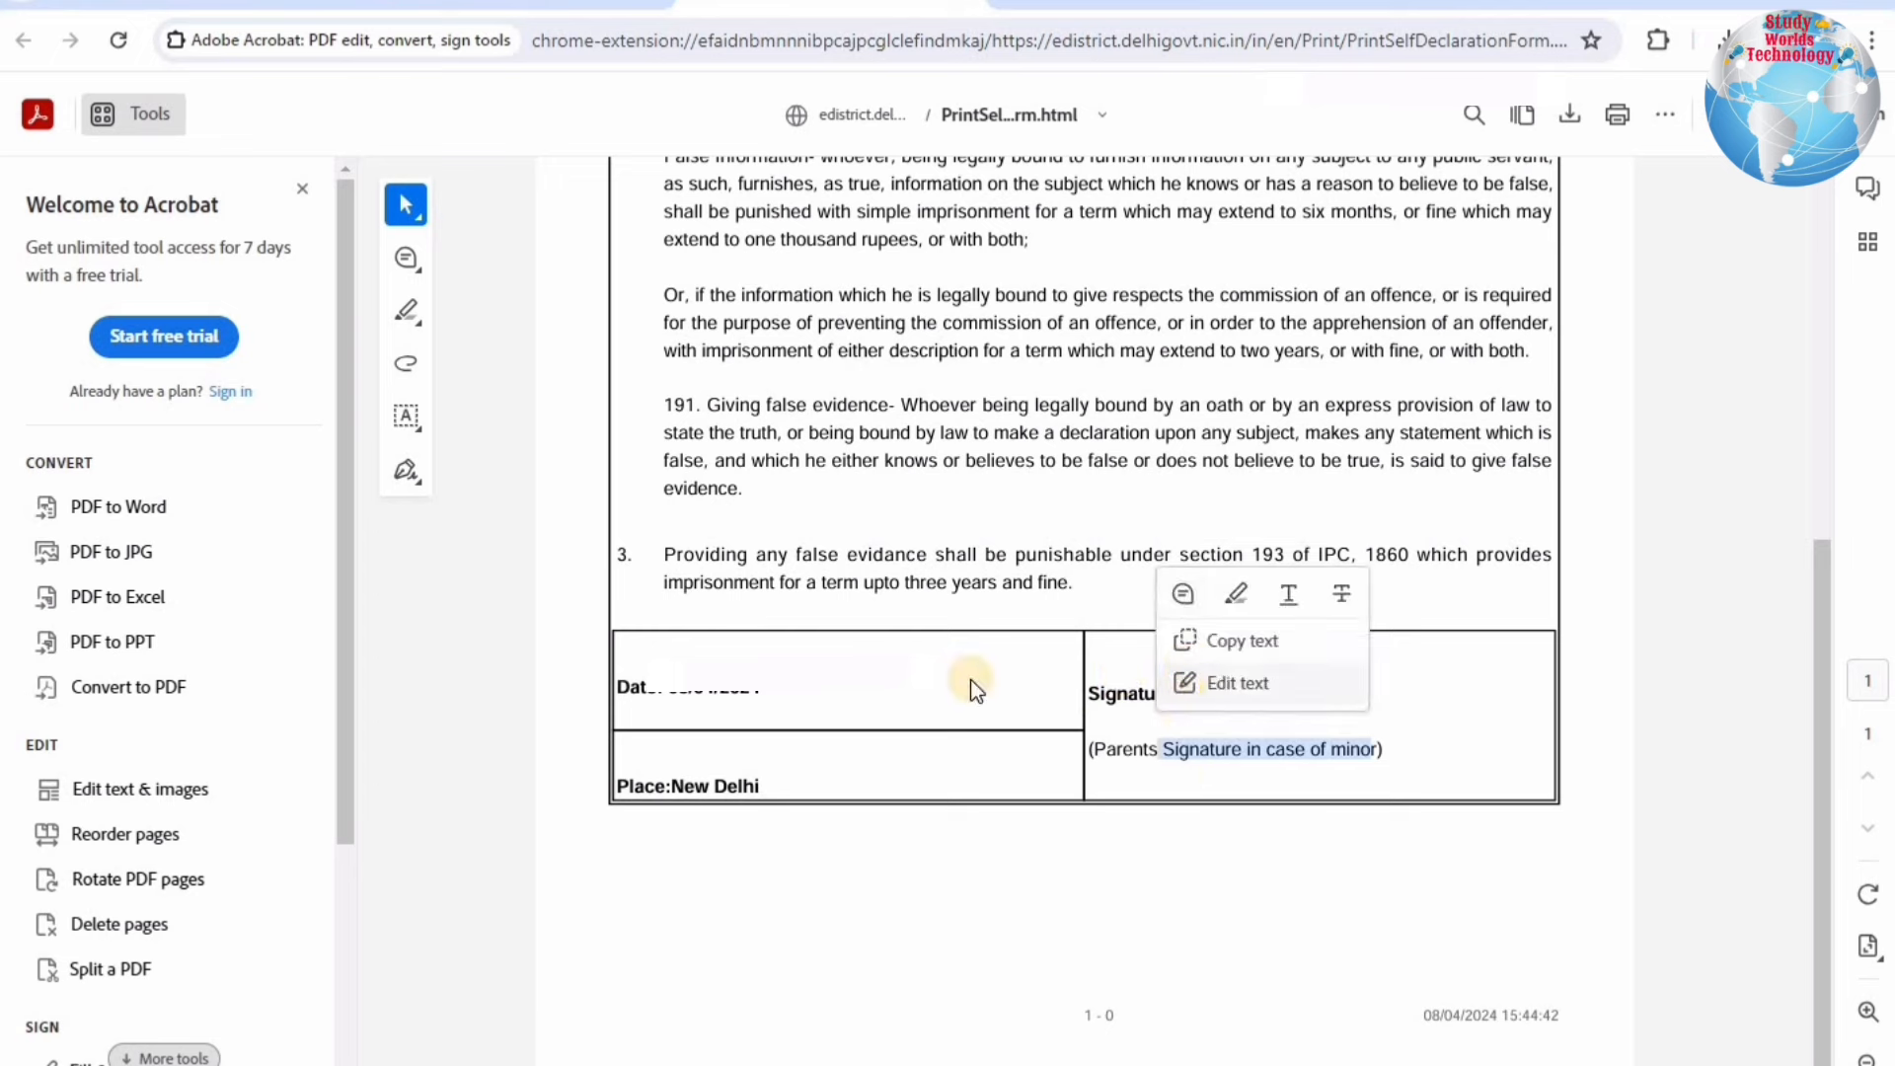
{"action": "left_click", "coordinate": [1115, 276]}
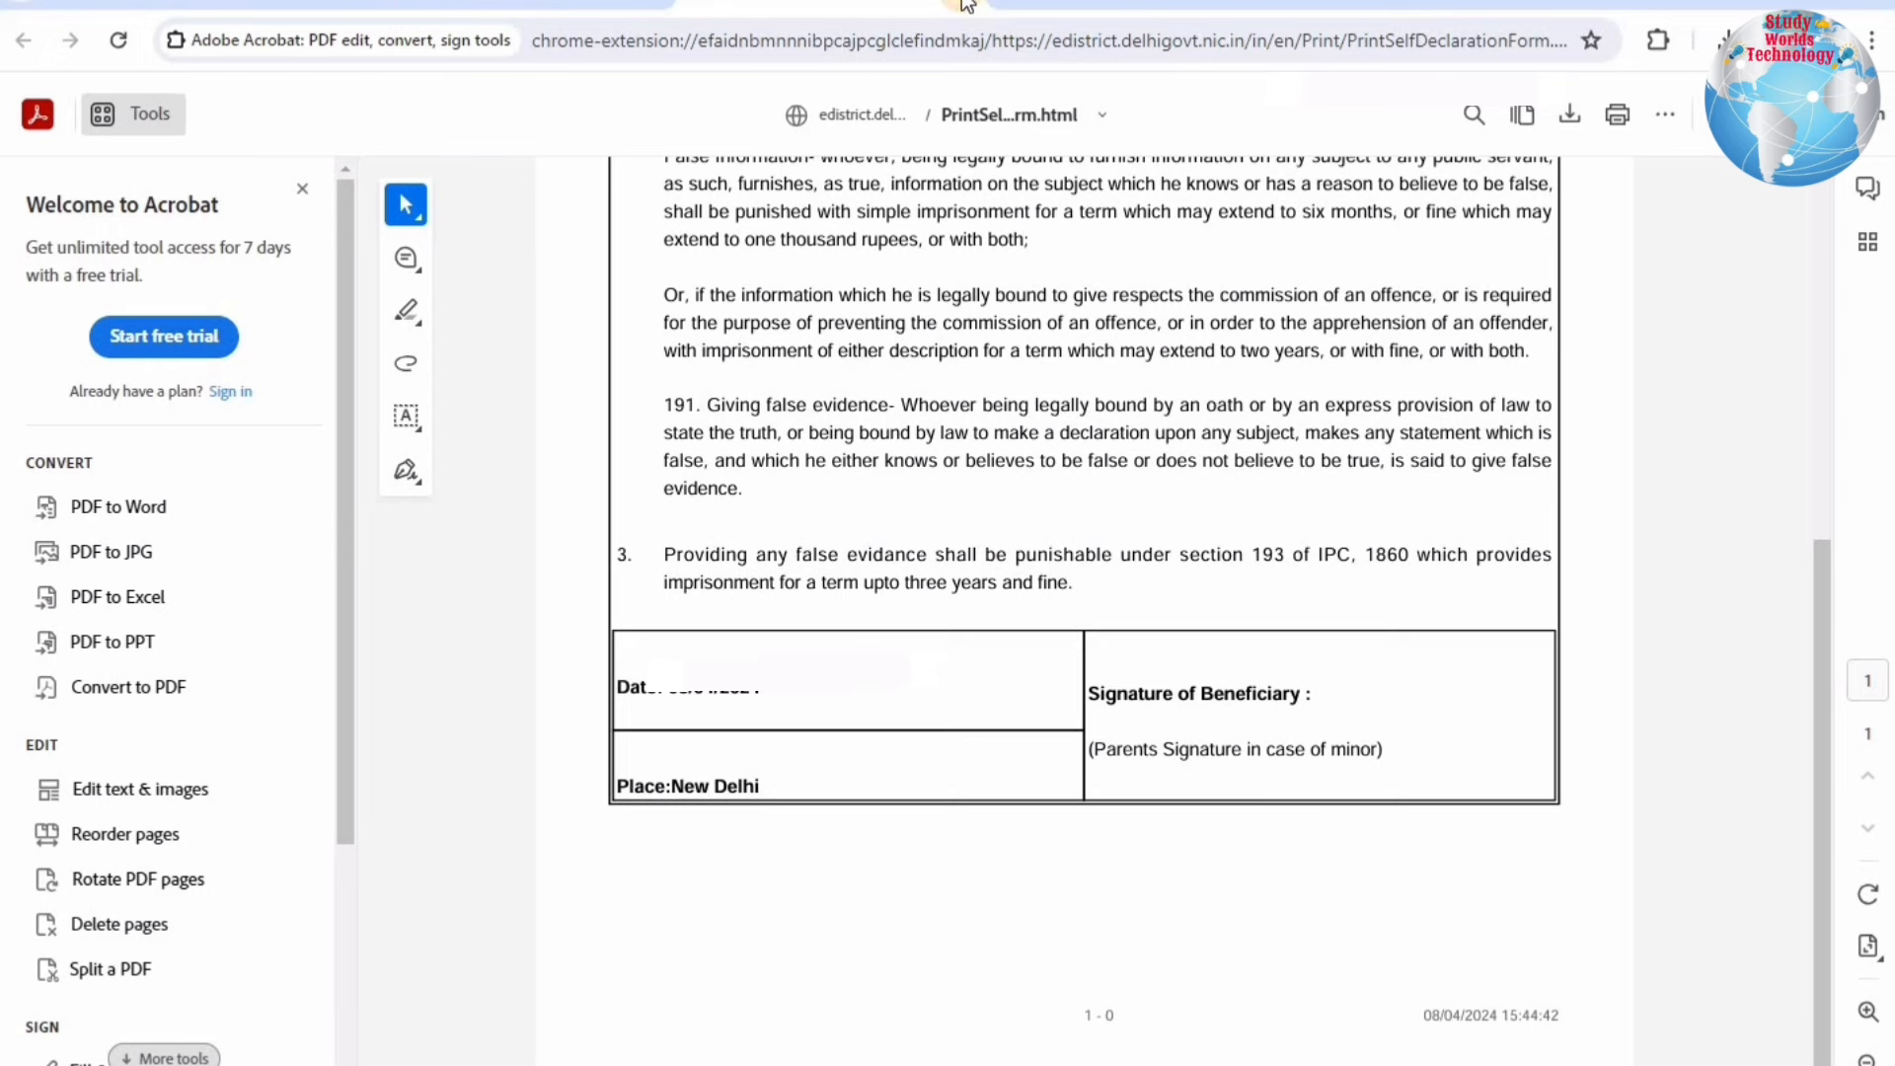
{"action": "left_click", "coordinate": [967, 3]}
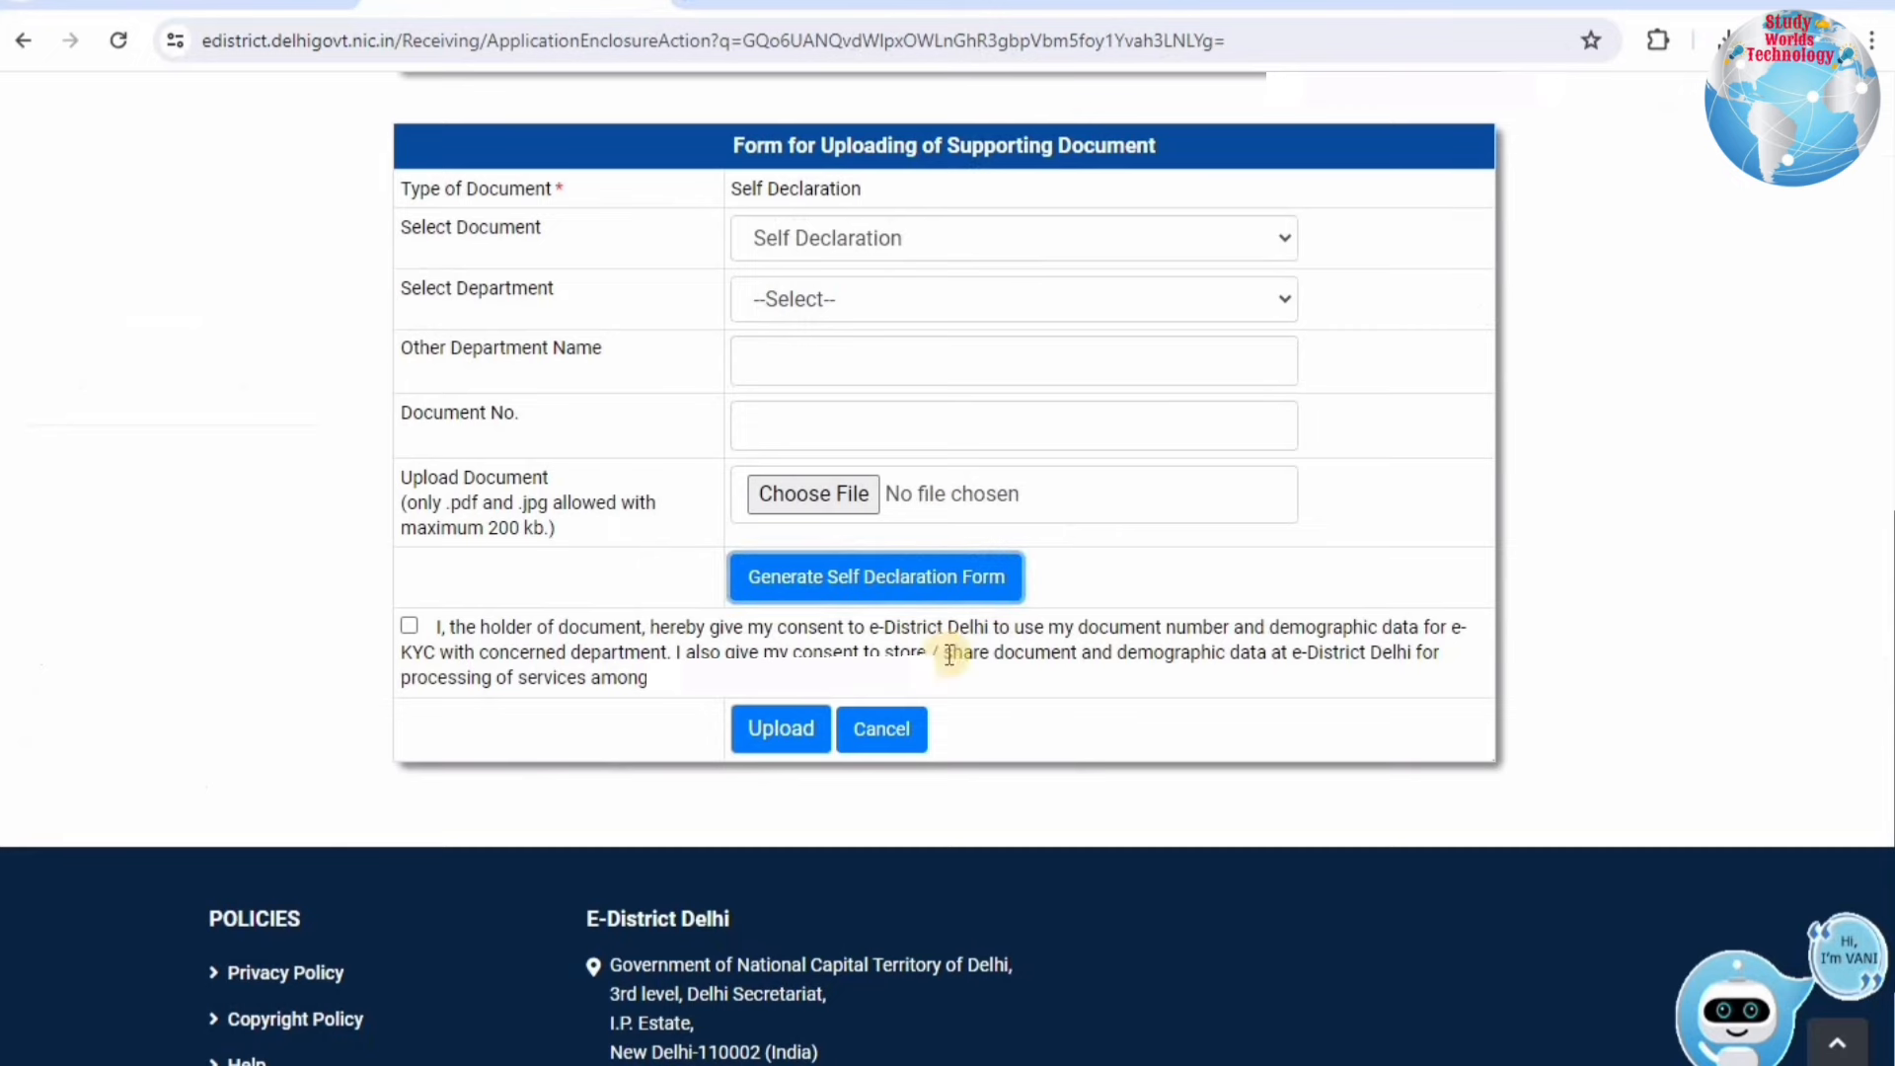
{"action": "left_click", "coordinate": [894, 728]}
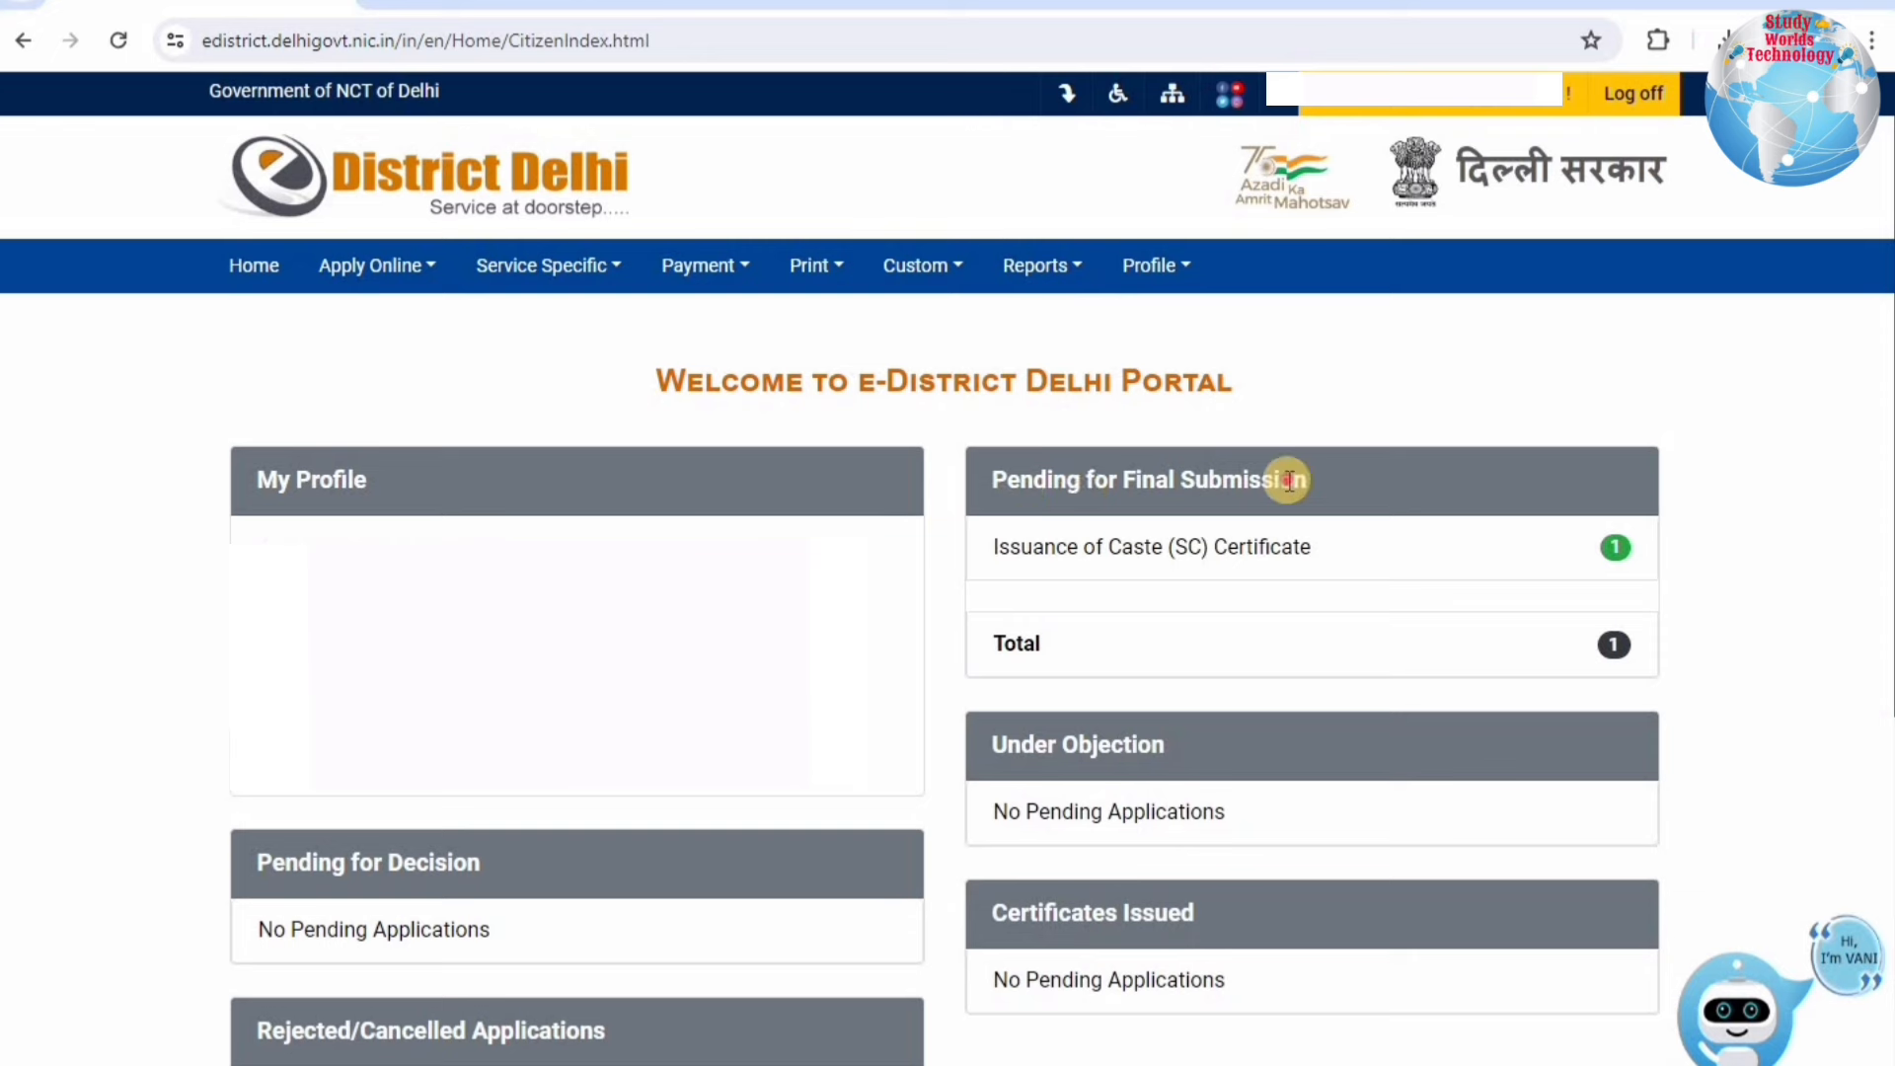
Step: Check the Caste (SC) Certificate entry under Pending for Final Submission and resume it from the pending applications list at its supporting documents
{"action": "triple_click", "coordinate": [1343, 479]}
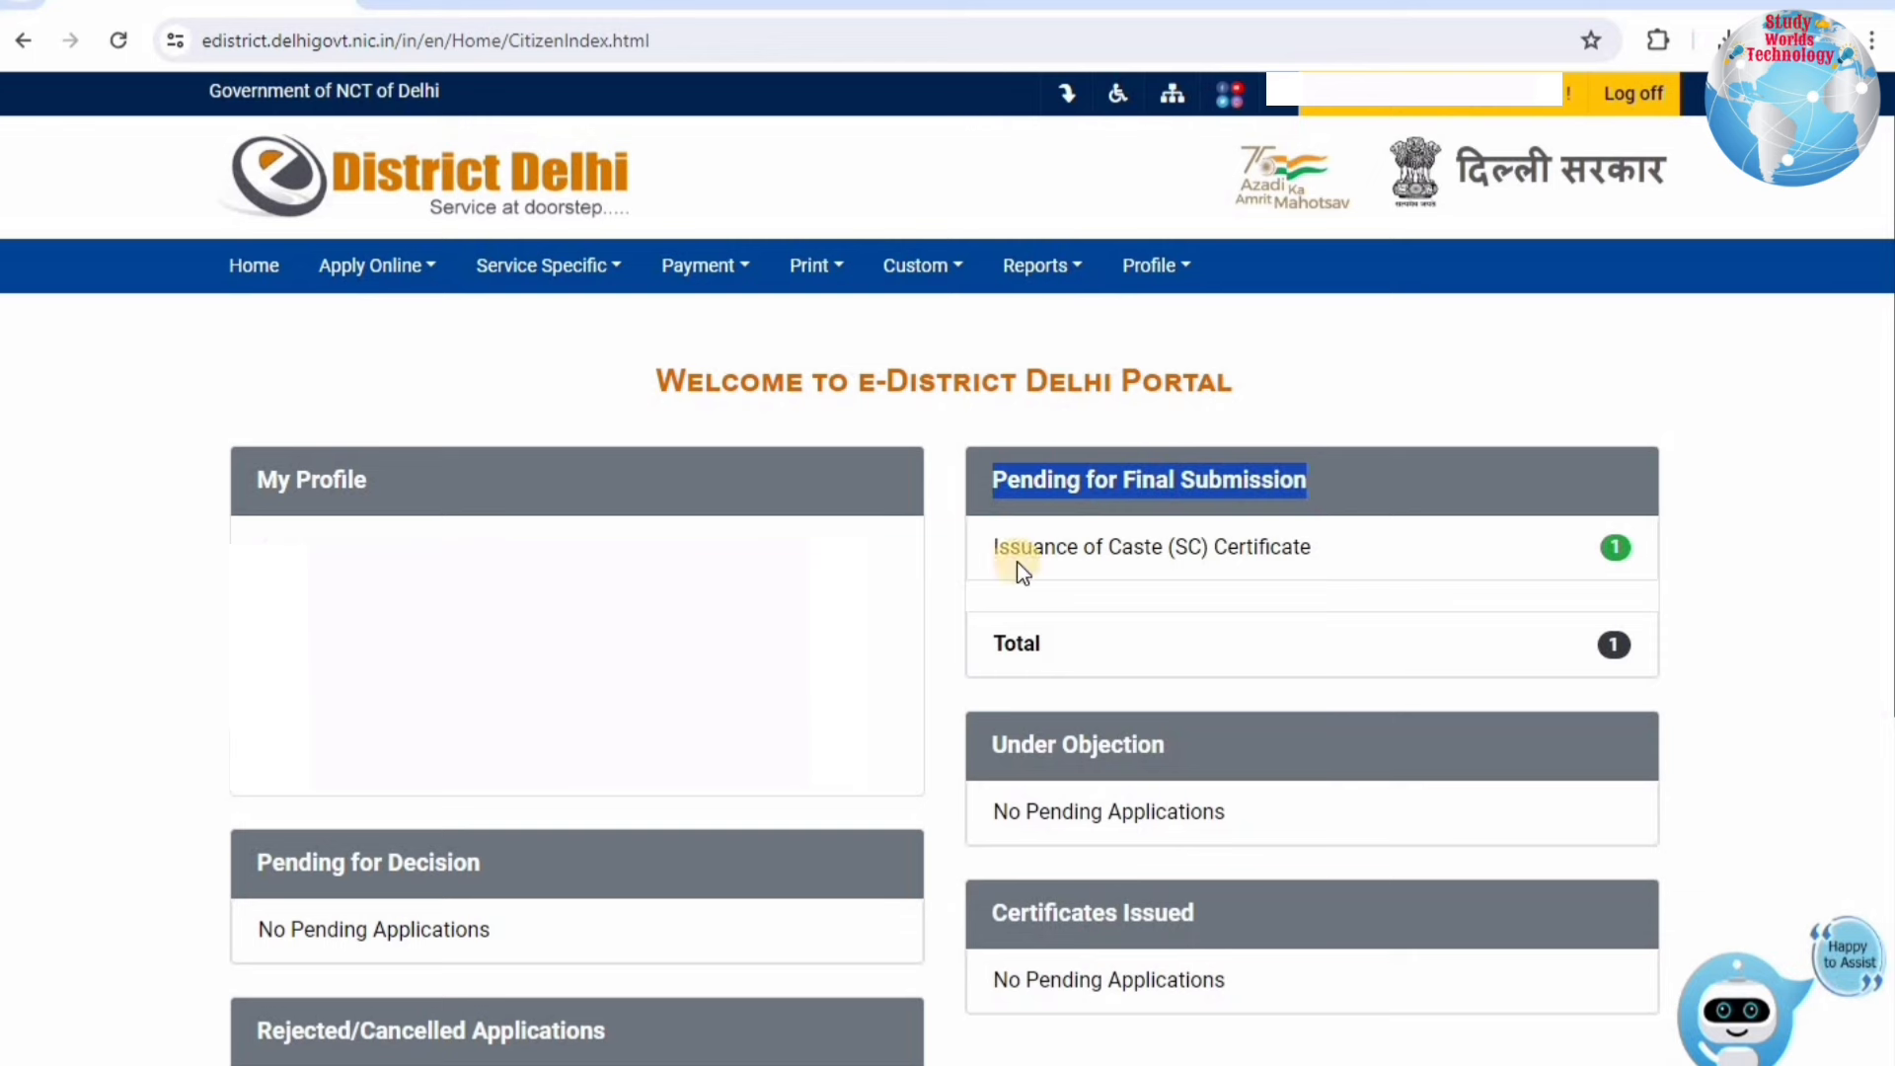
{"action": "left_click_drag", "start_coordinate": [1019, 549], "coordinate": [1611, 546]}
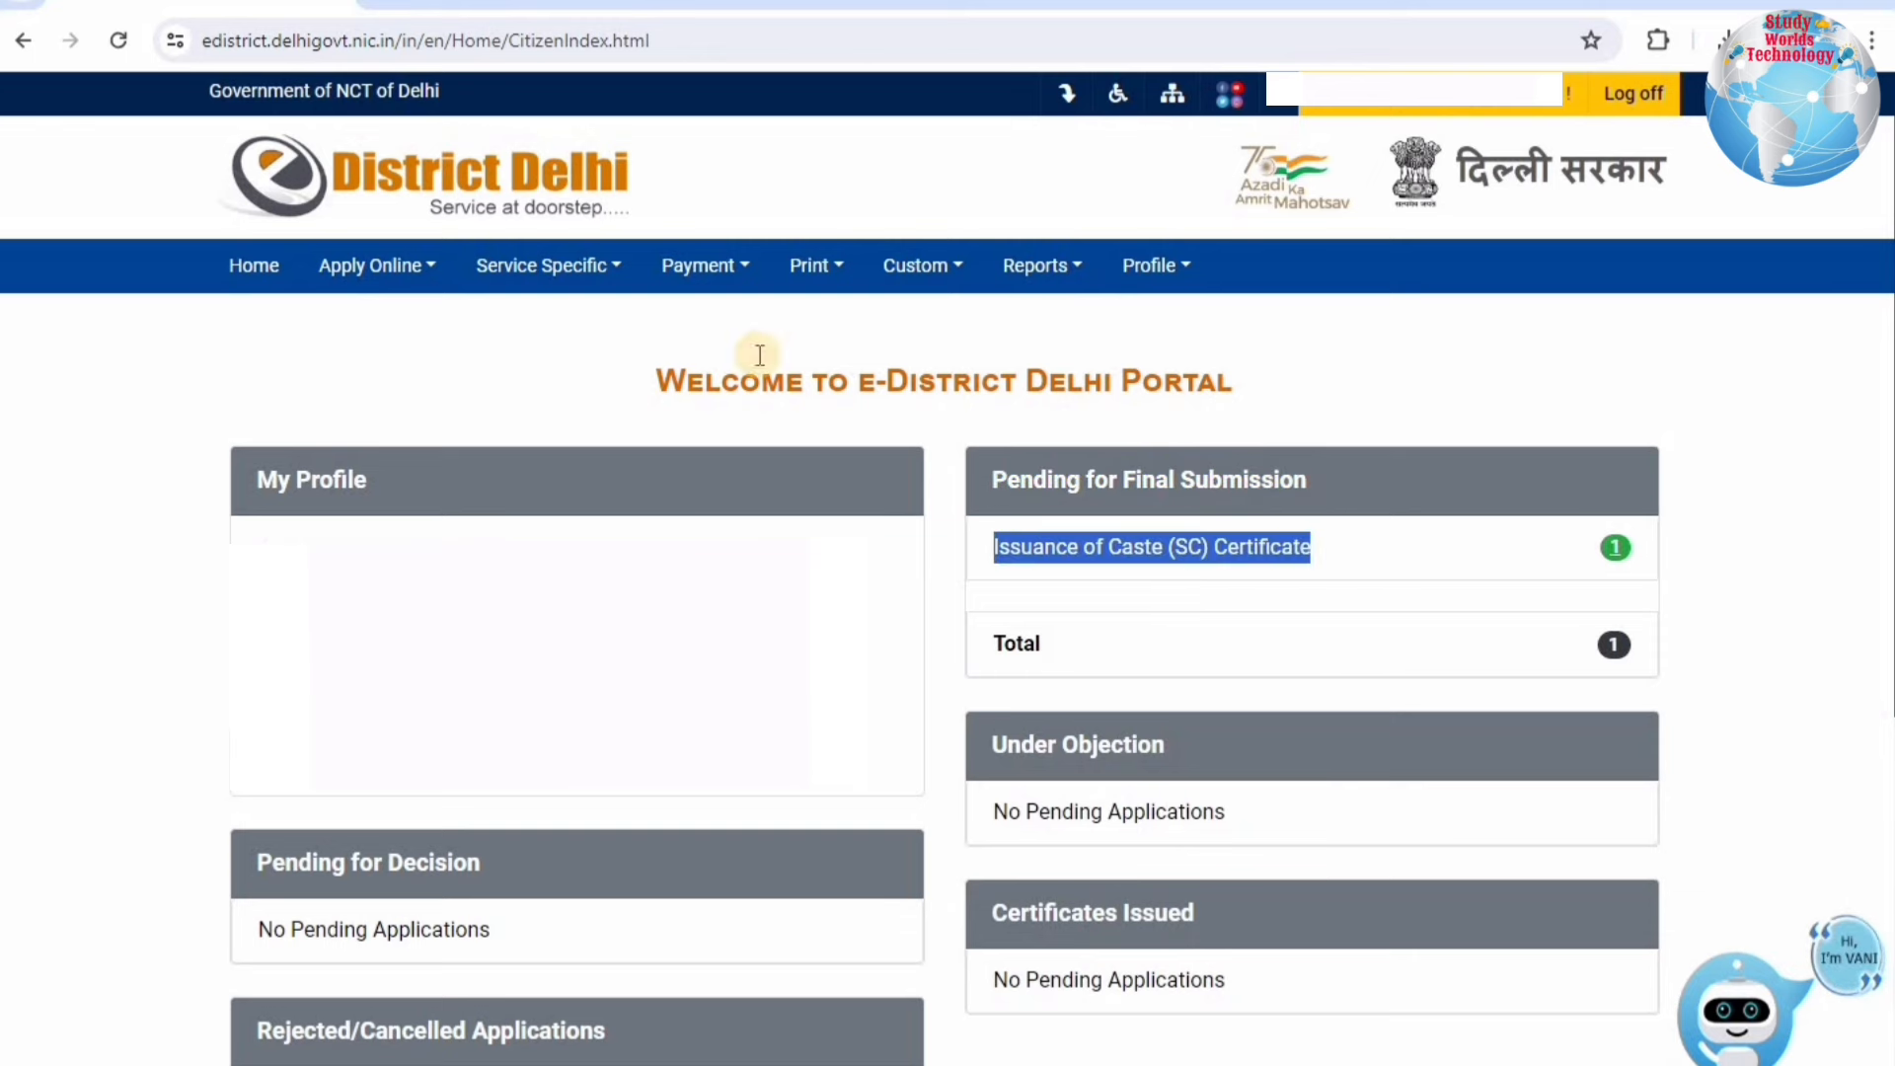
{"action": "left_click", "coordinate": [408, 286]}
{"action": "left_click", "coordinate": [393, 381]}
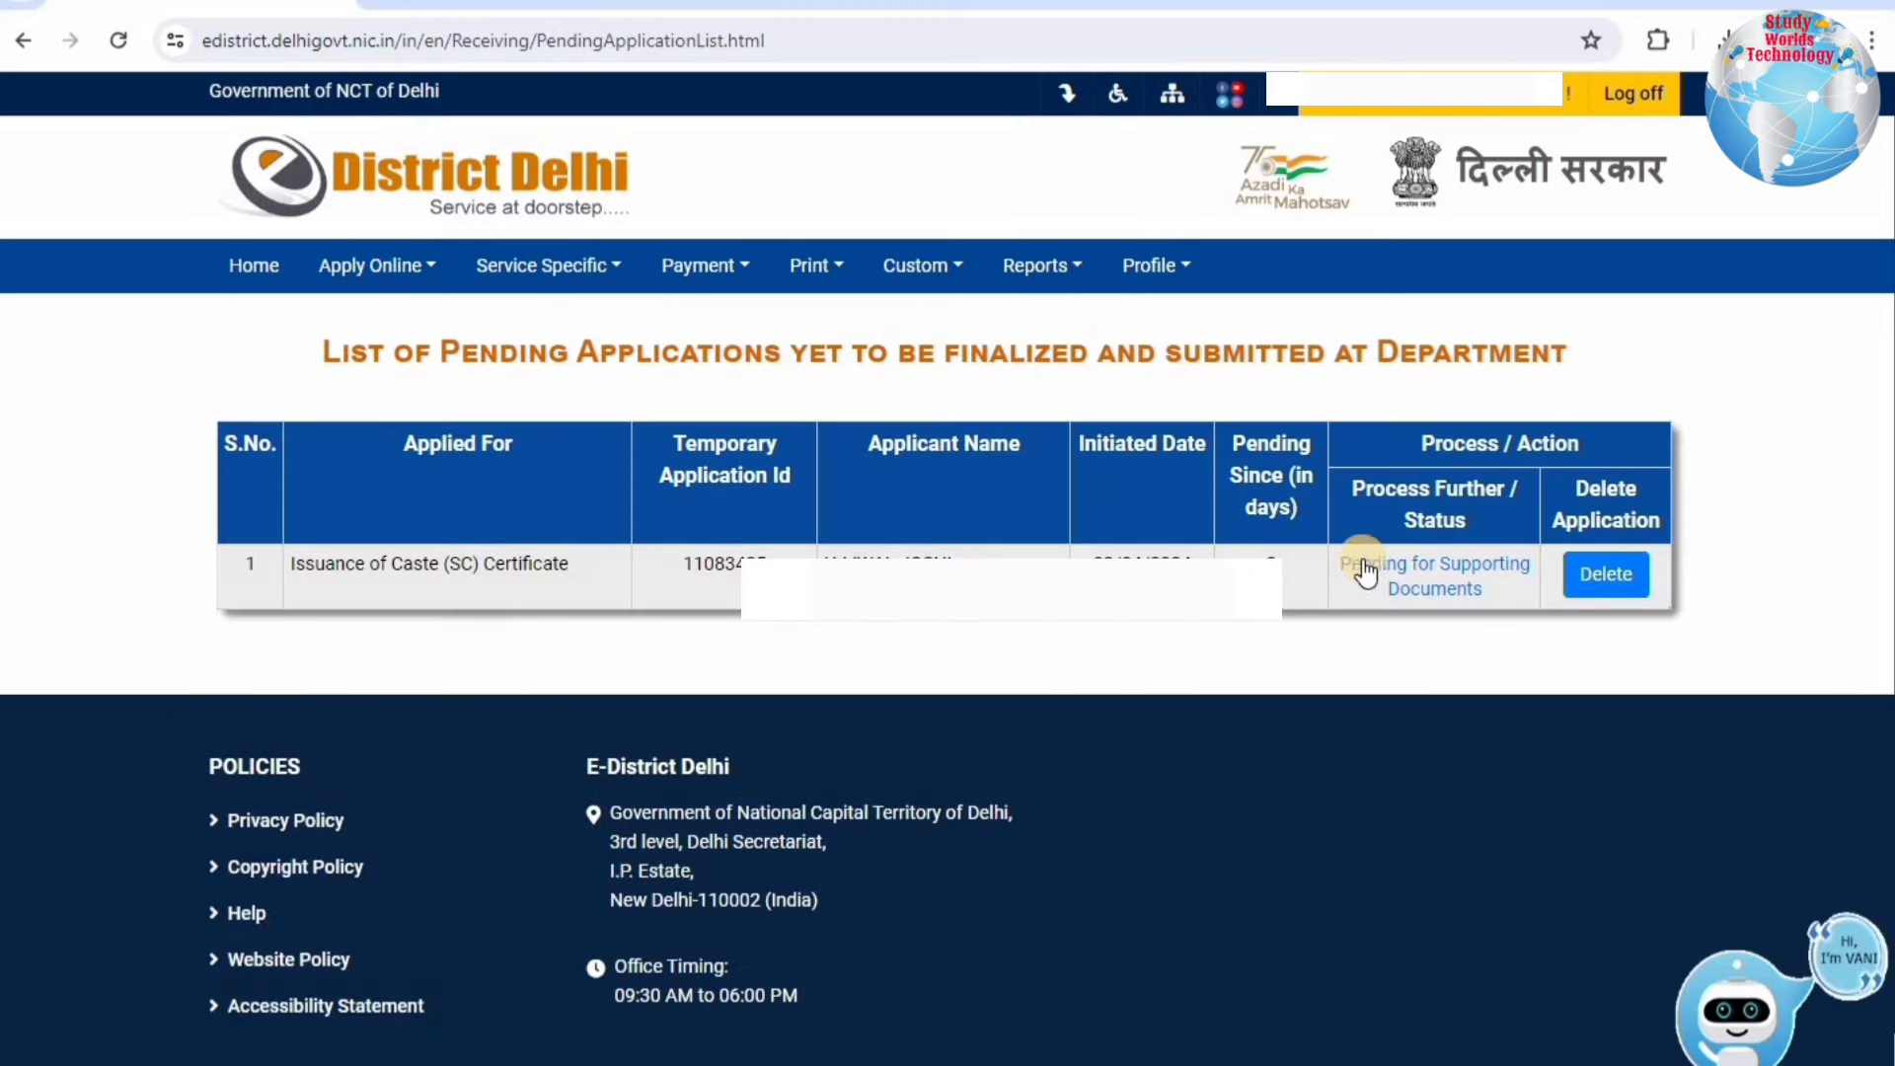
{"action": "left_click", "coordinate": [1417, 567]}
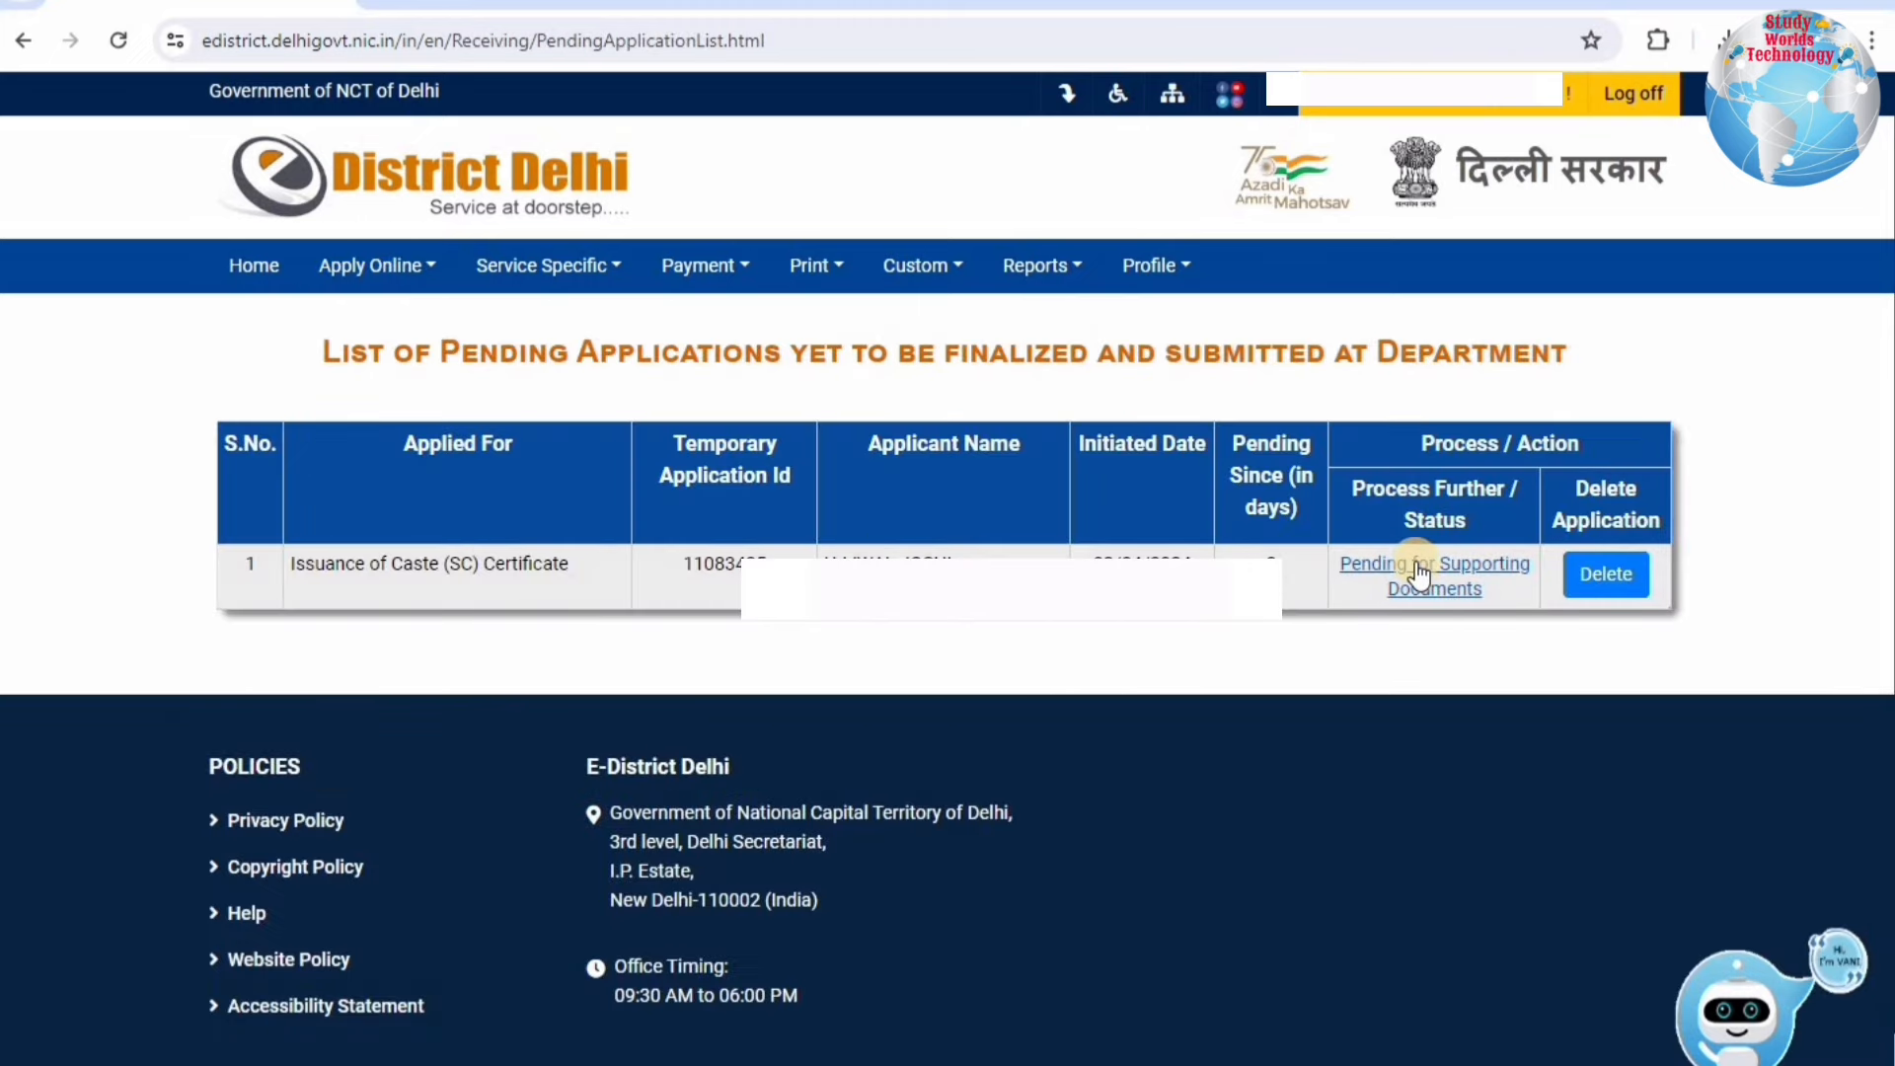
Step: Review the mandatory document categories for the application: Identity Proof, proof of stay in Delhi after 1951, Residence Proof and Self Declaration
{"action": "scroll", "coordinate": [900, 447], "scroll_direction": "up", "scroll_amount": 1}
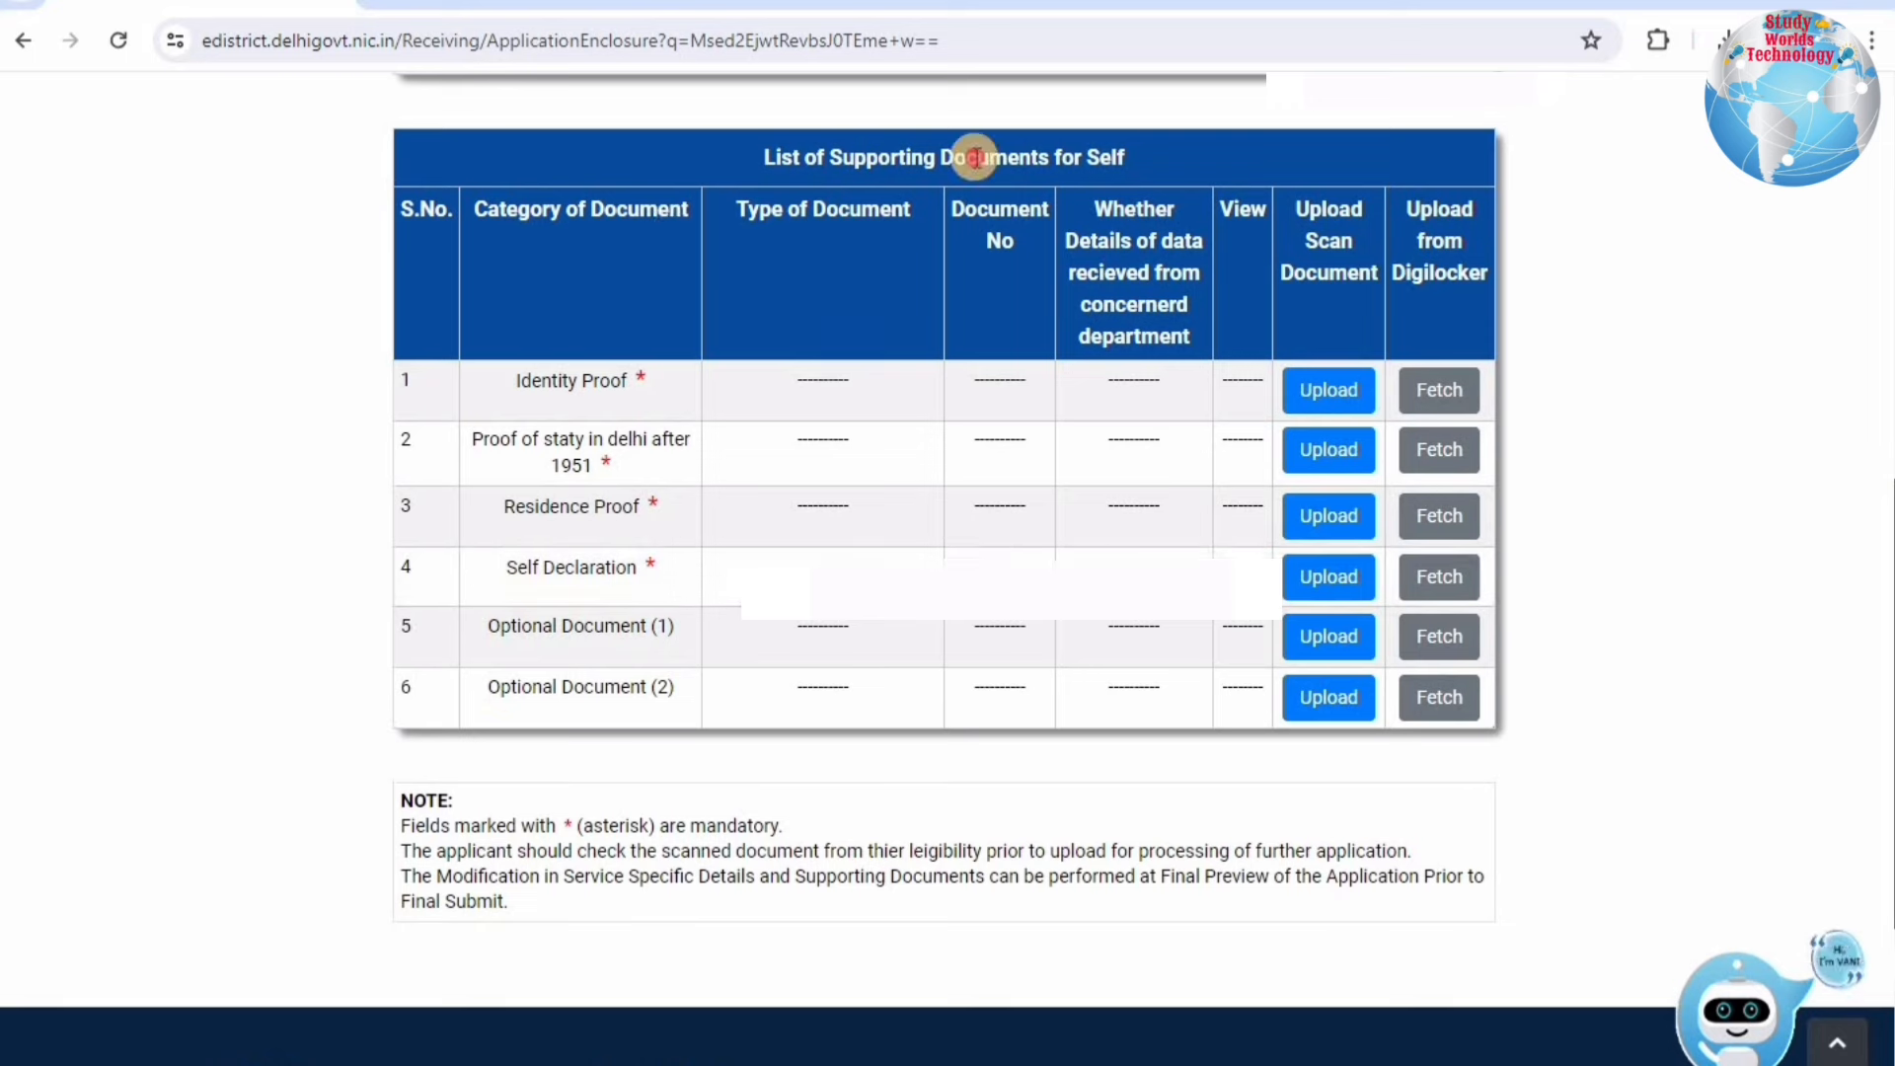
{"action": "left_click_drag", "start_coordinate": [518, 381], "coordinate": [643, 376]}
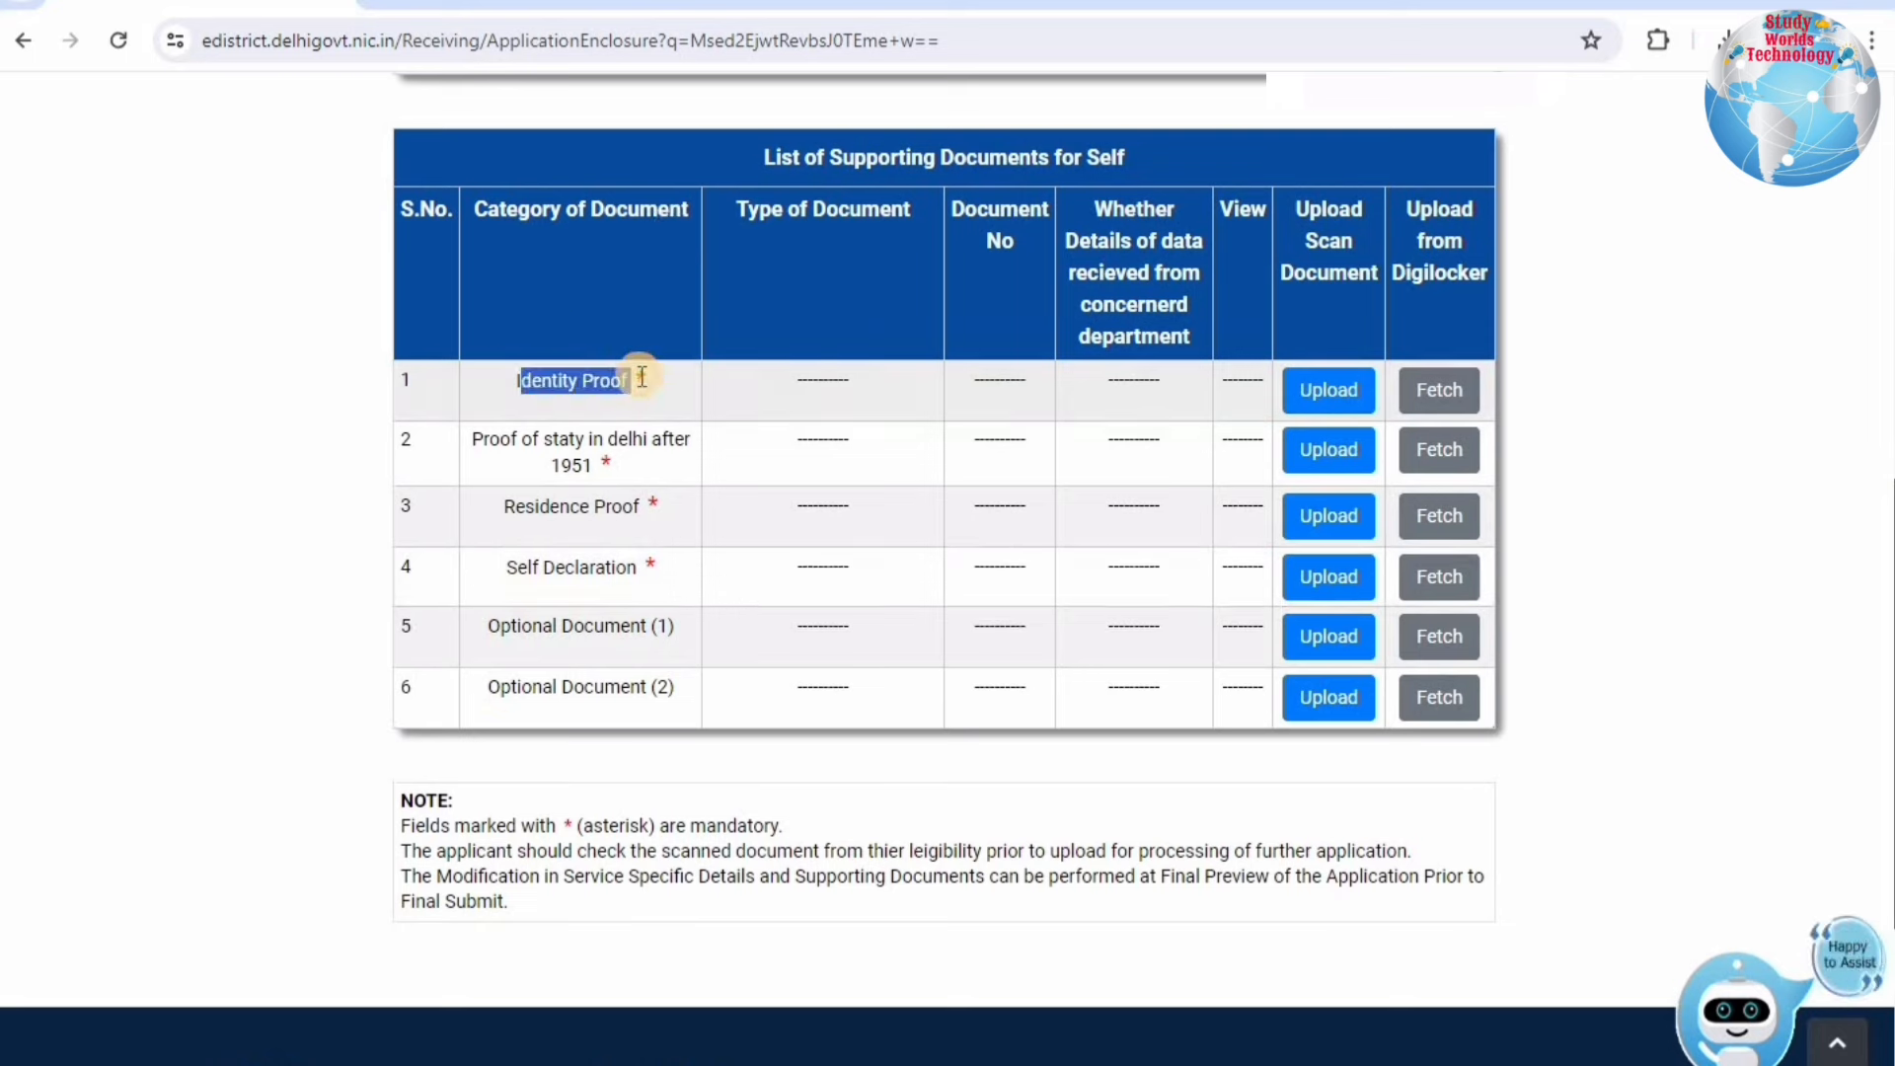
{"action": "left_click", "coordinate": [597, 465]}
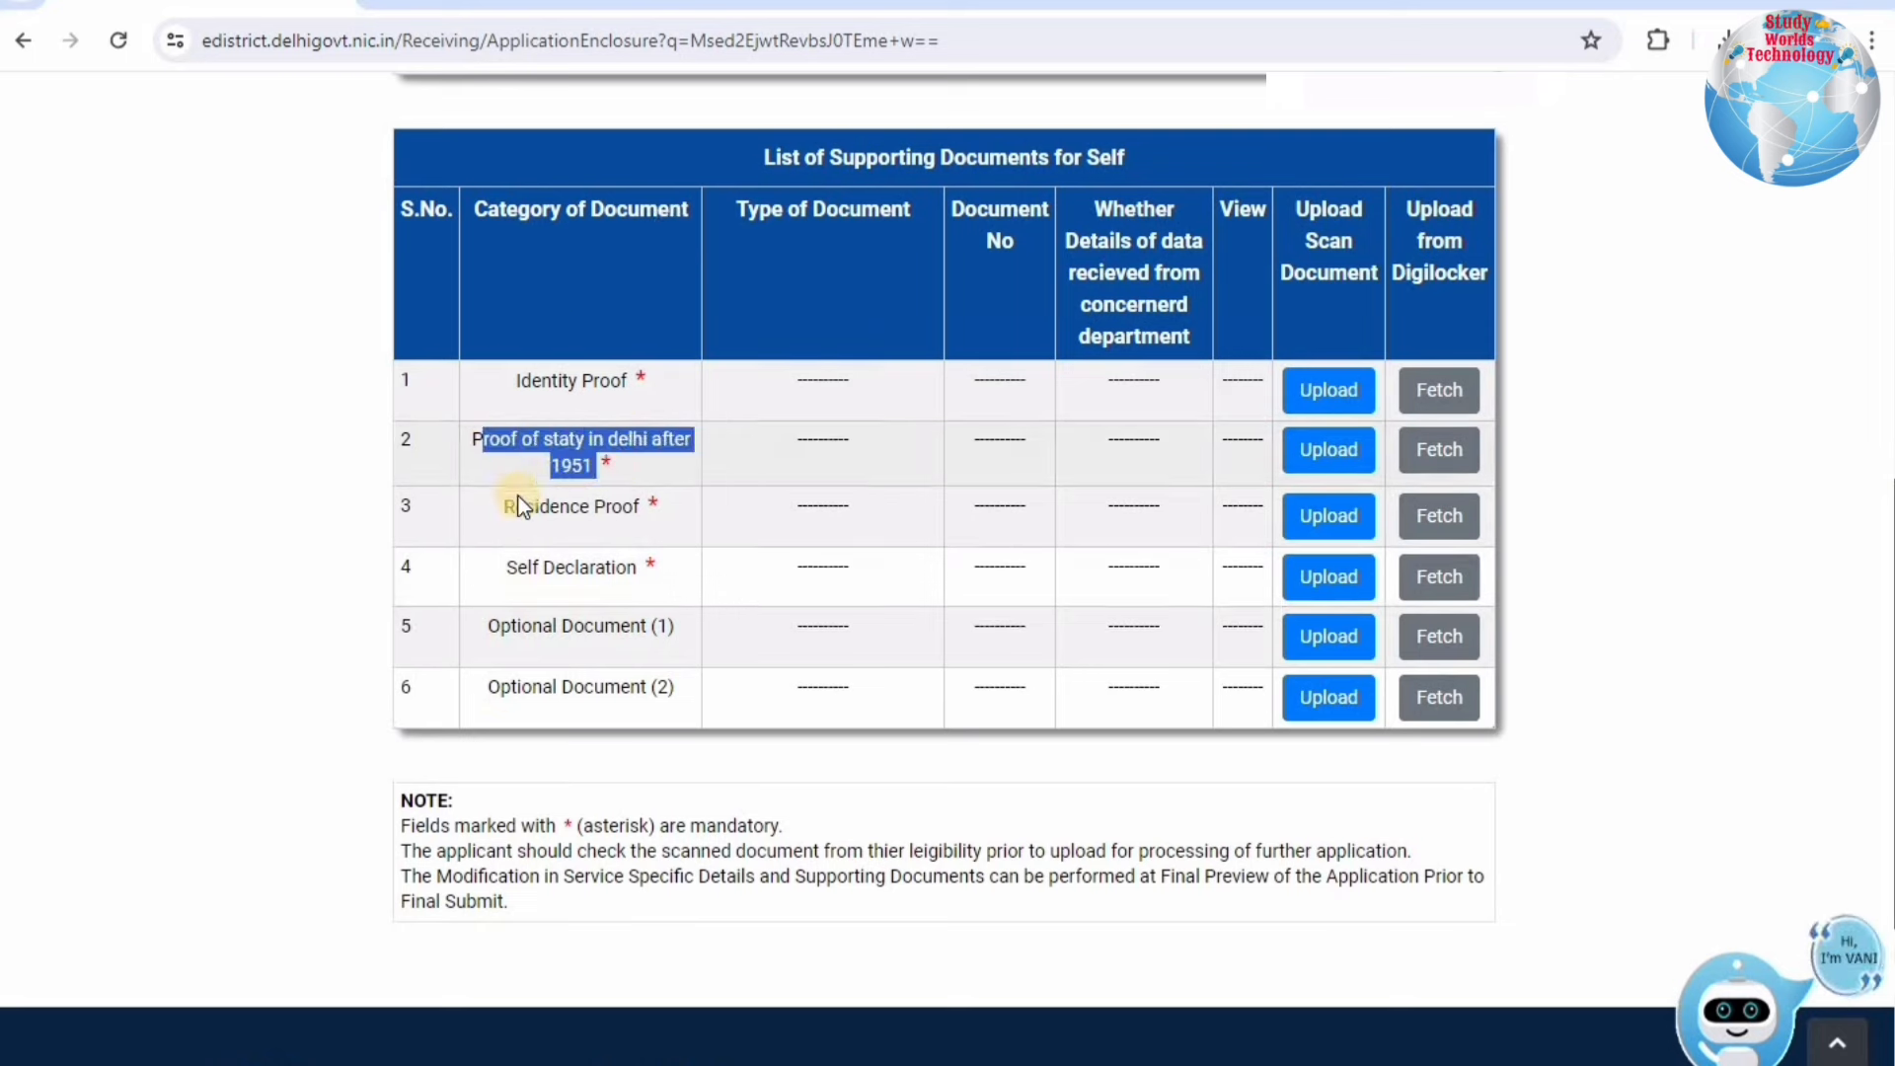
{"action": "left_click_drag", "start_coordinate": [505, 503], "coordinate": [644, 516]}
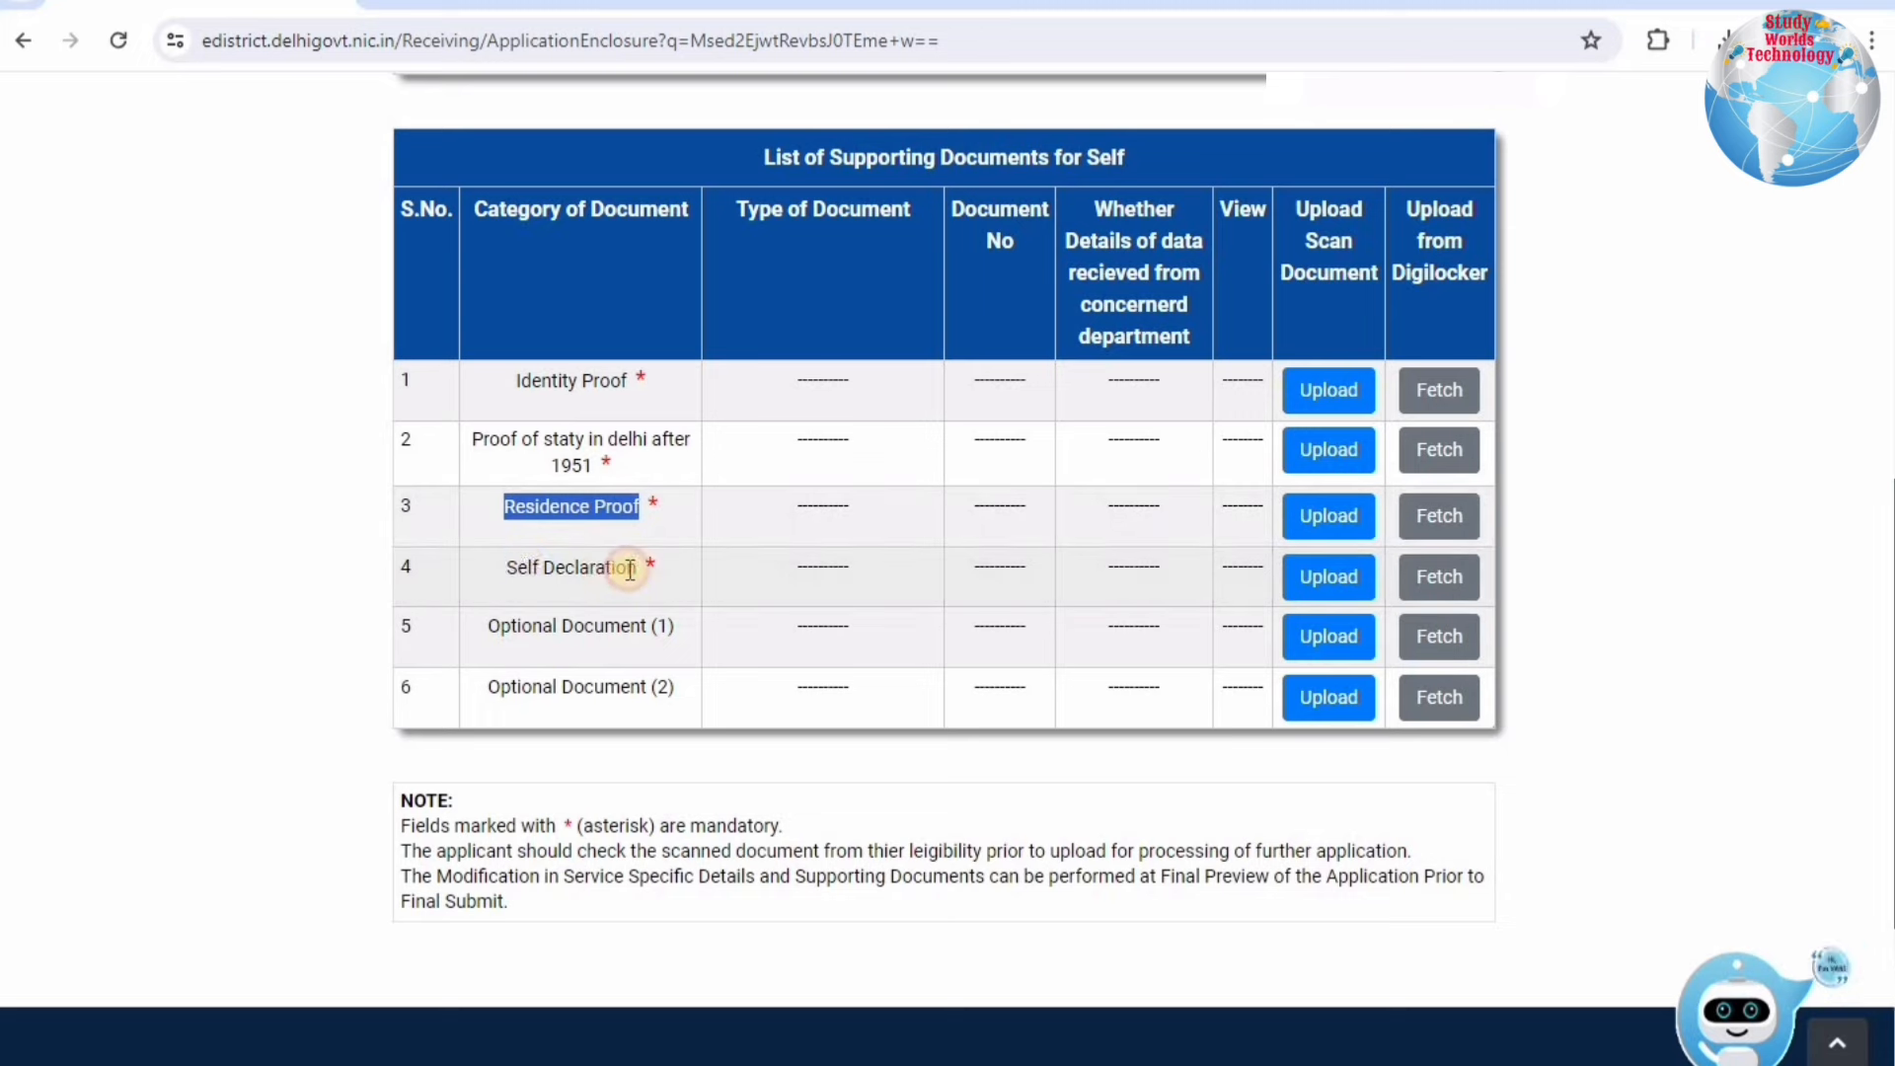
{"action": "left_click_drag", "start_coordinate": [506, 567], "coordinate": [637, 567]}
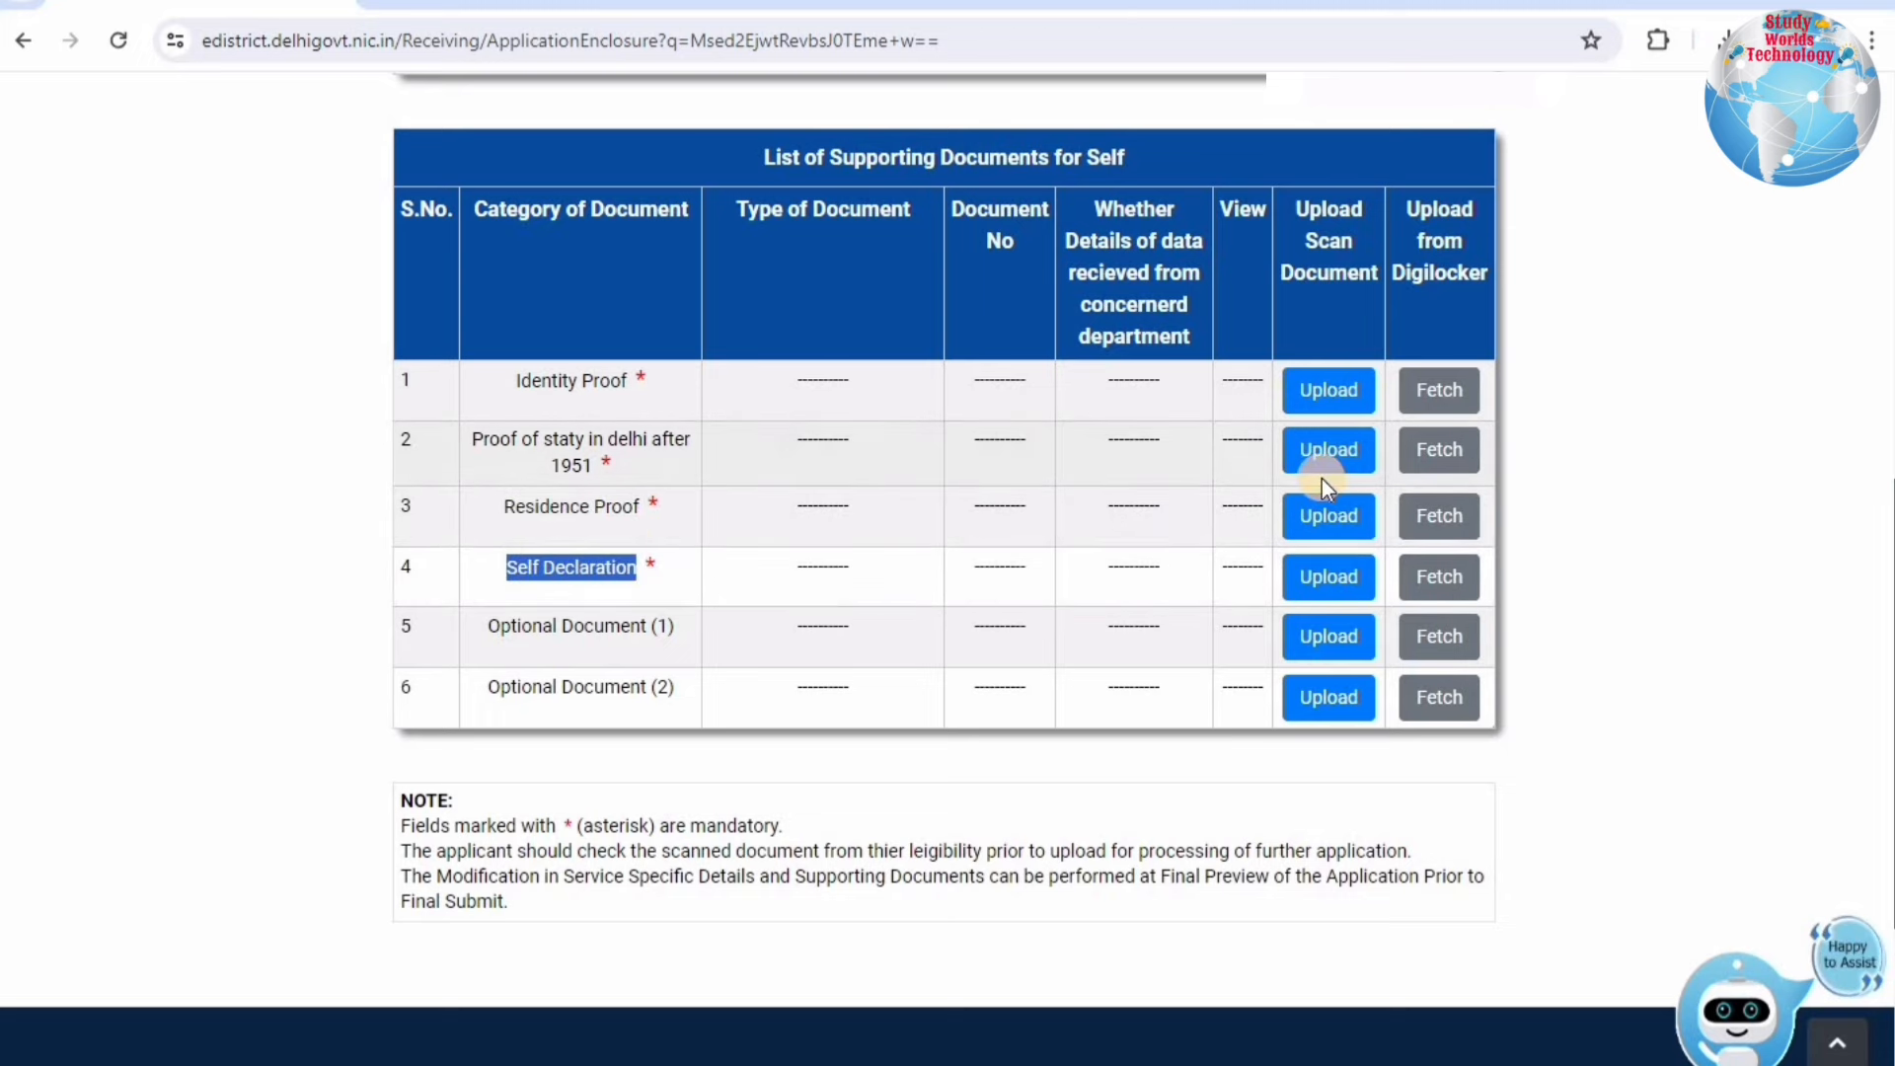
Step: Open the Identity Proof upload form and select Aadhaar Card as the document with UID as the department
{"action": "left_click", "coordinate": [1326, 392]}
{"action": "left_click_drag", "start_coordinate": [829, 304], "coordinate": [760, 369]}
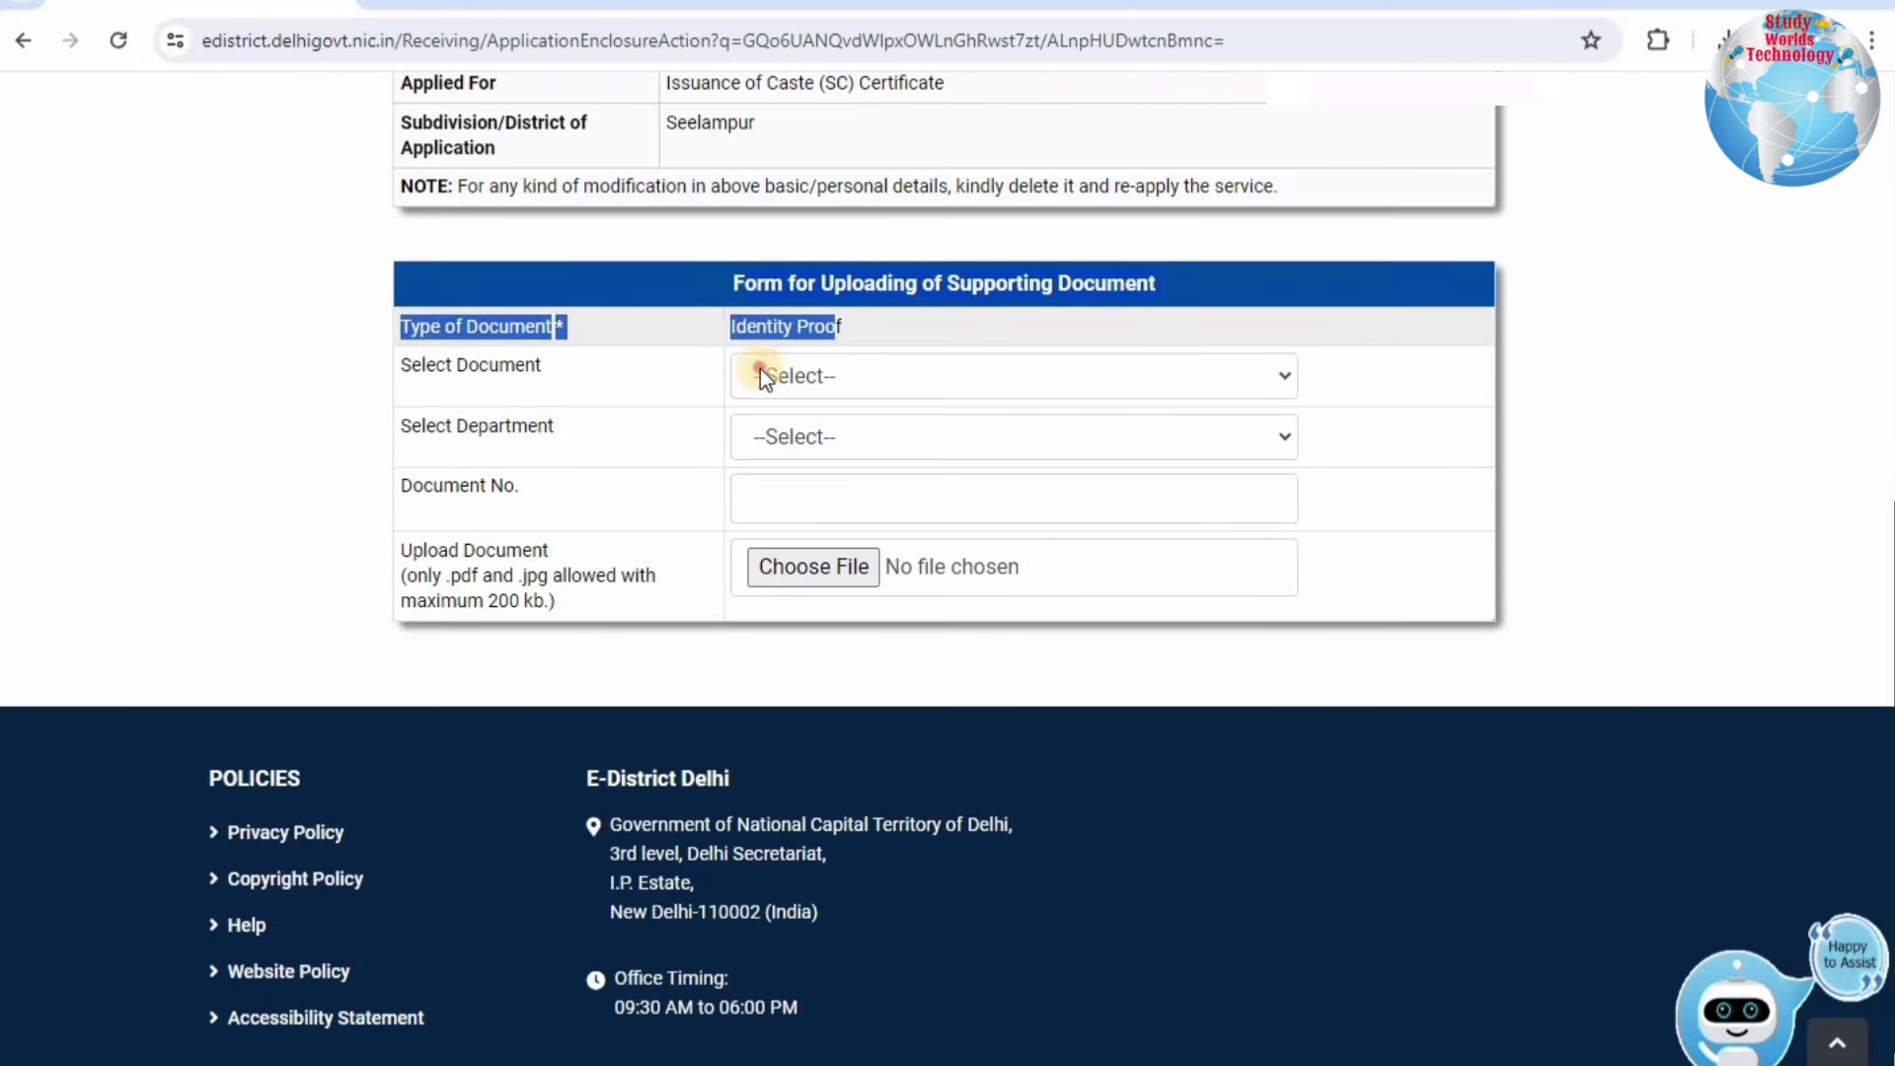
{"action": "left_click", "coordinate": [760, 369]}
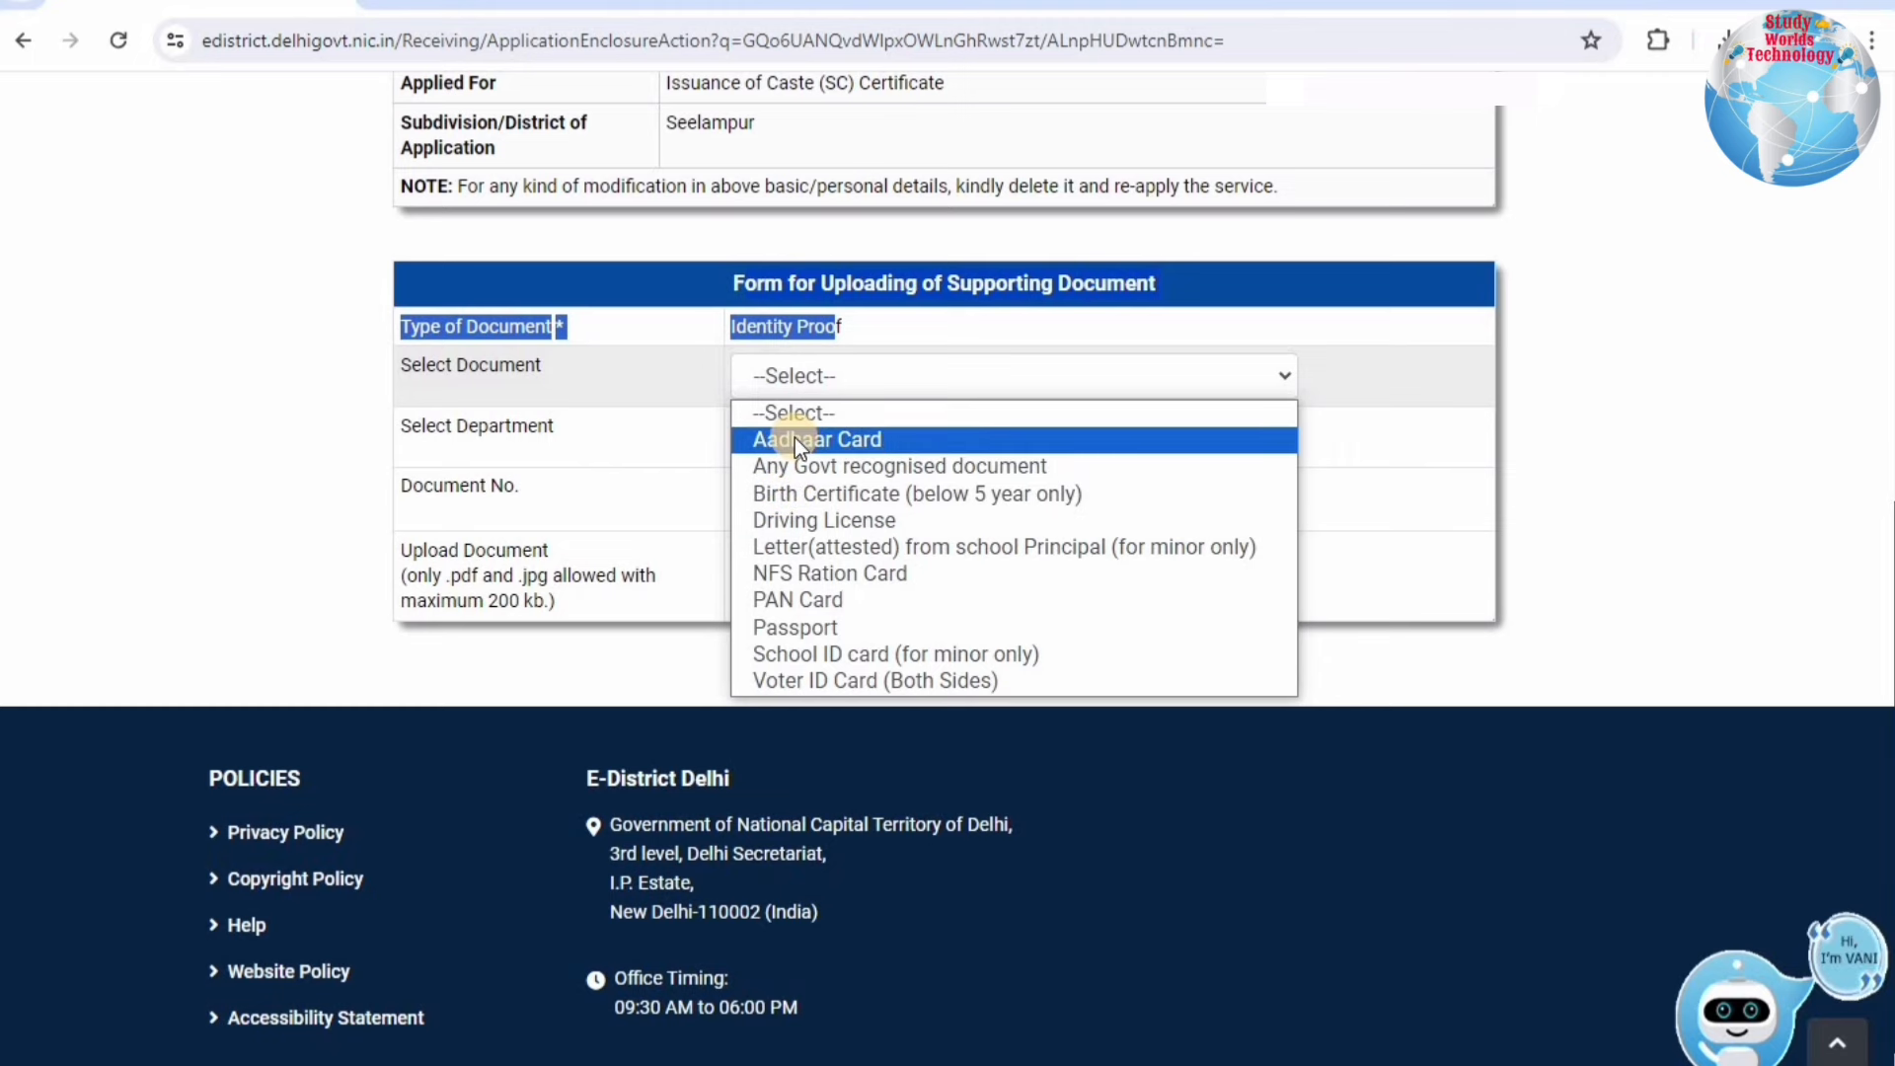
{"action": "left_click", "coordinate": [416, 414]}
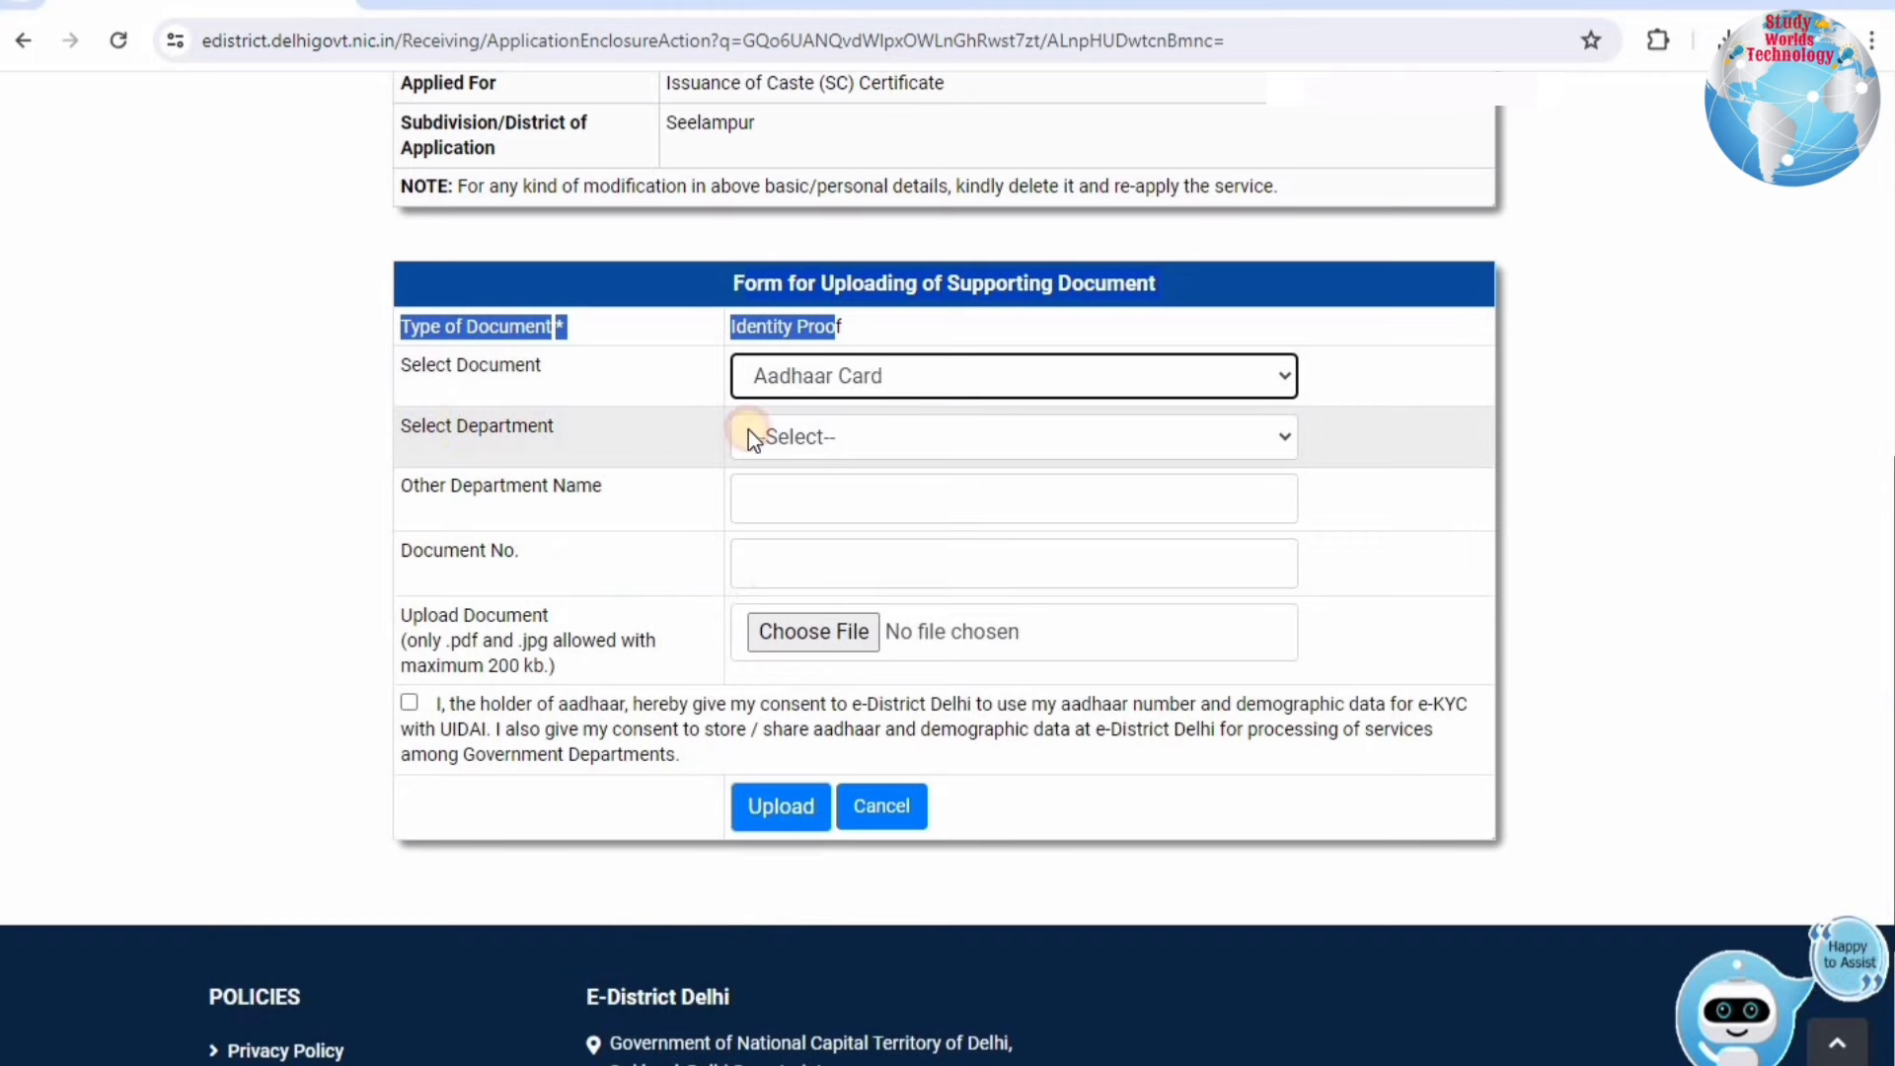
{"action": "left_click", "coordinate": [767, 436]}
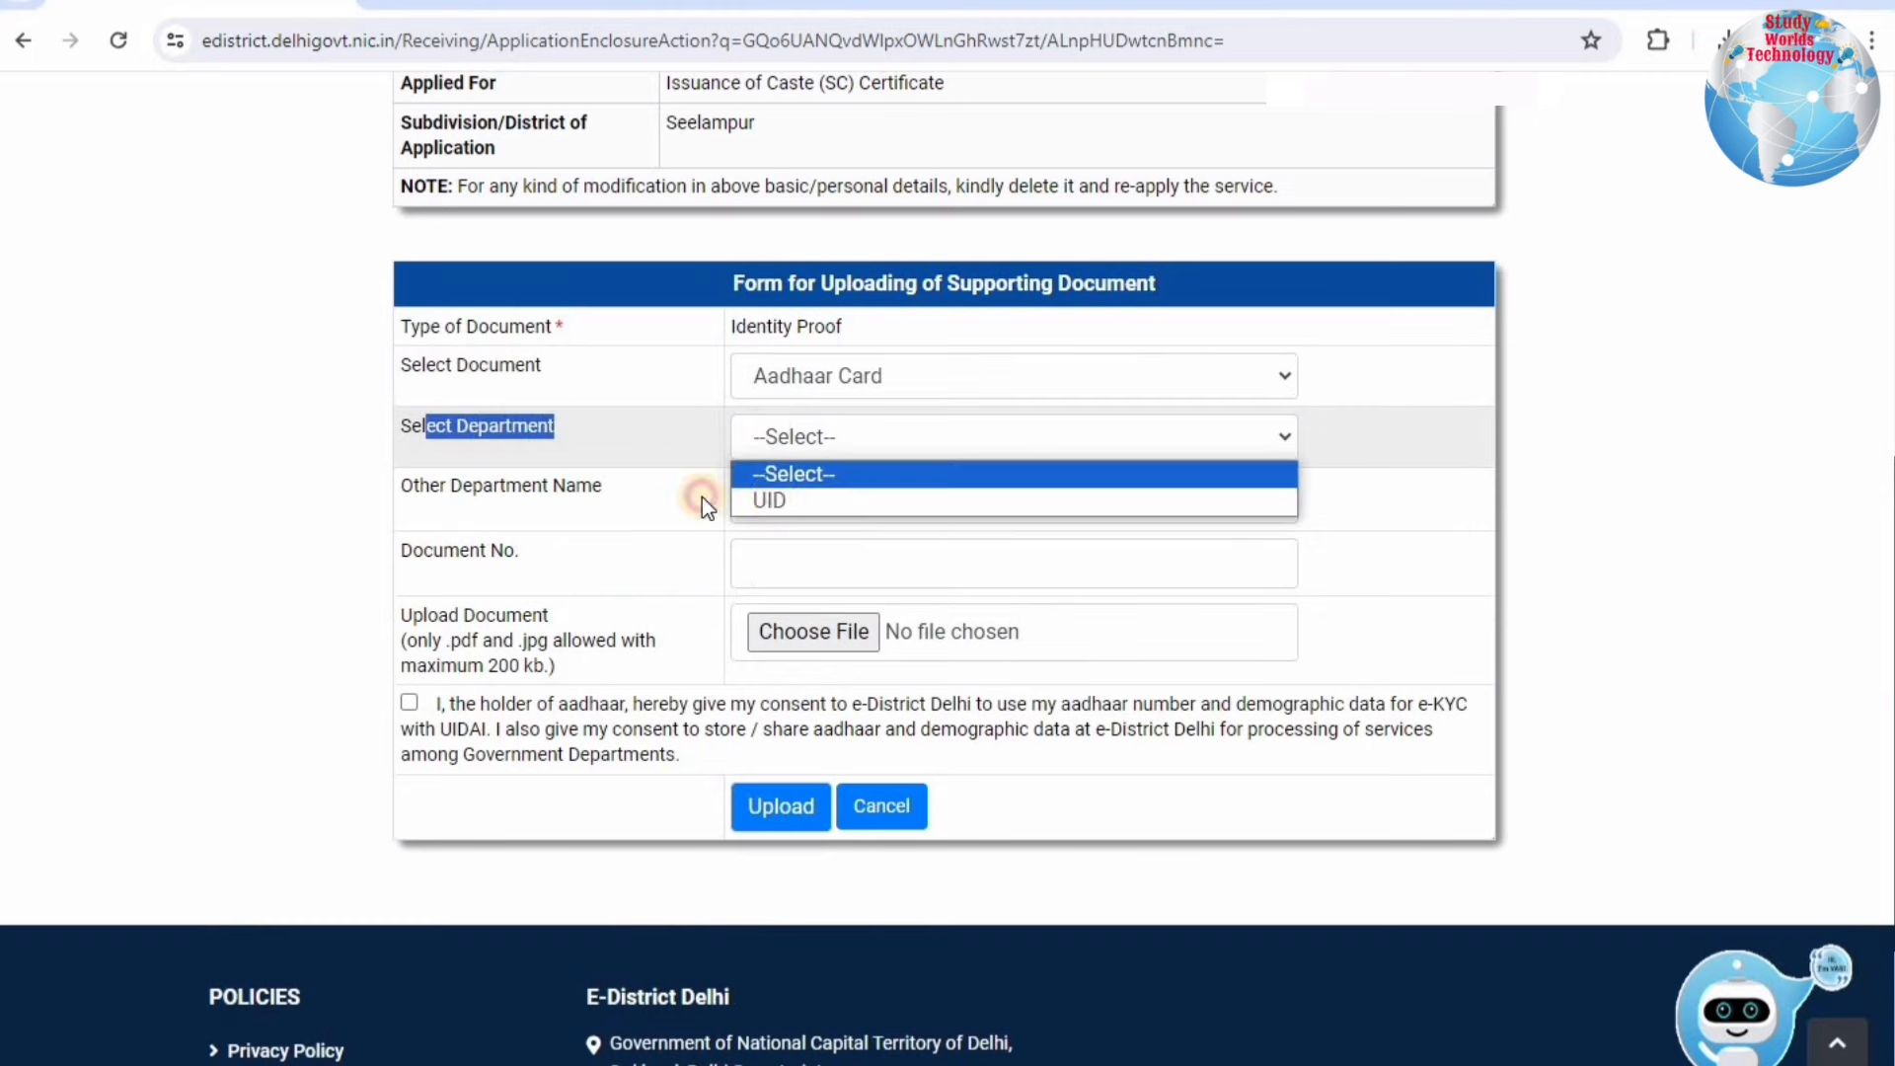
{"action": "left_click", "coordinate": [835, 498]}
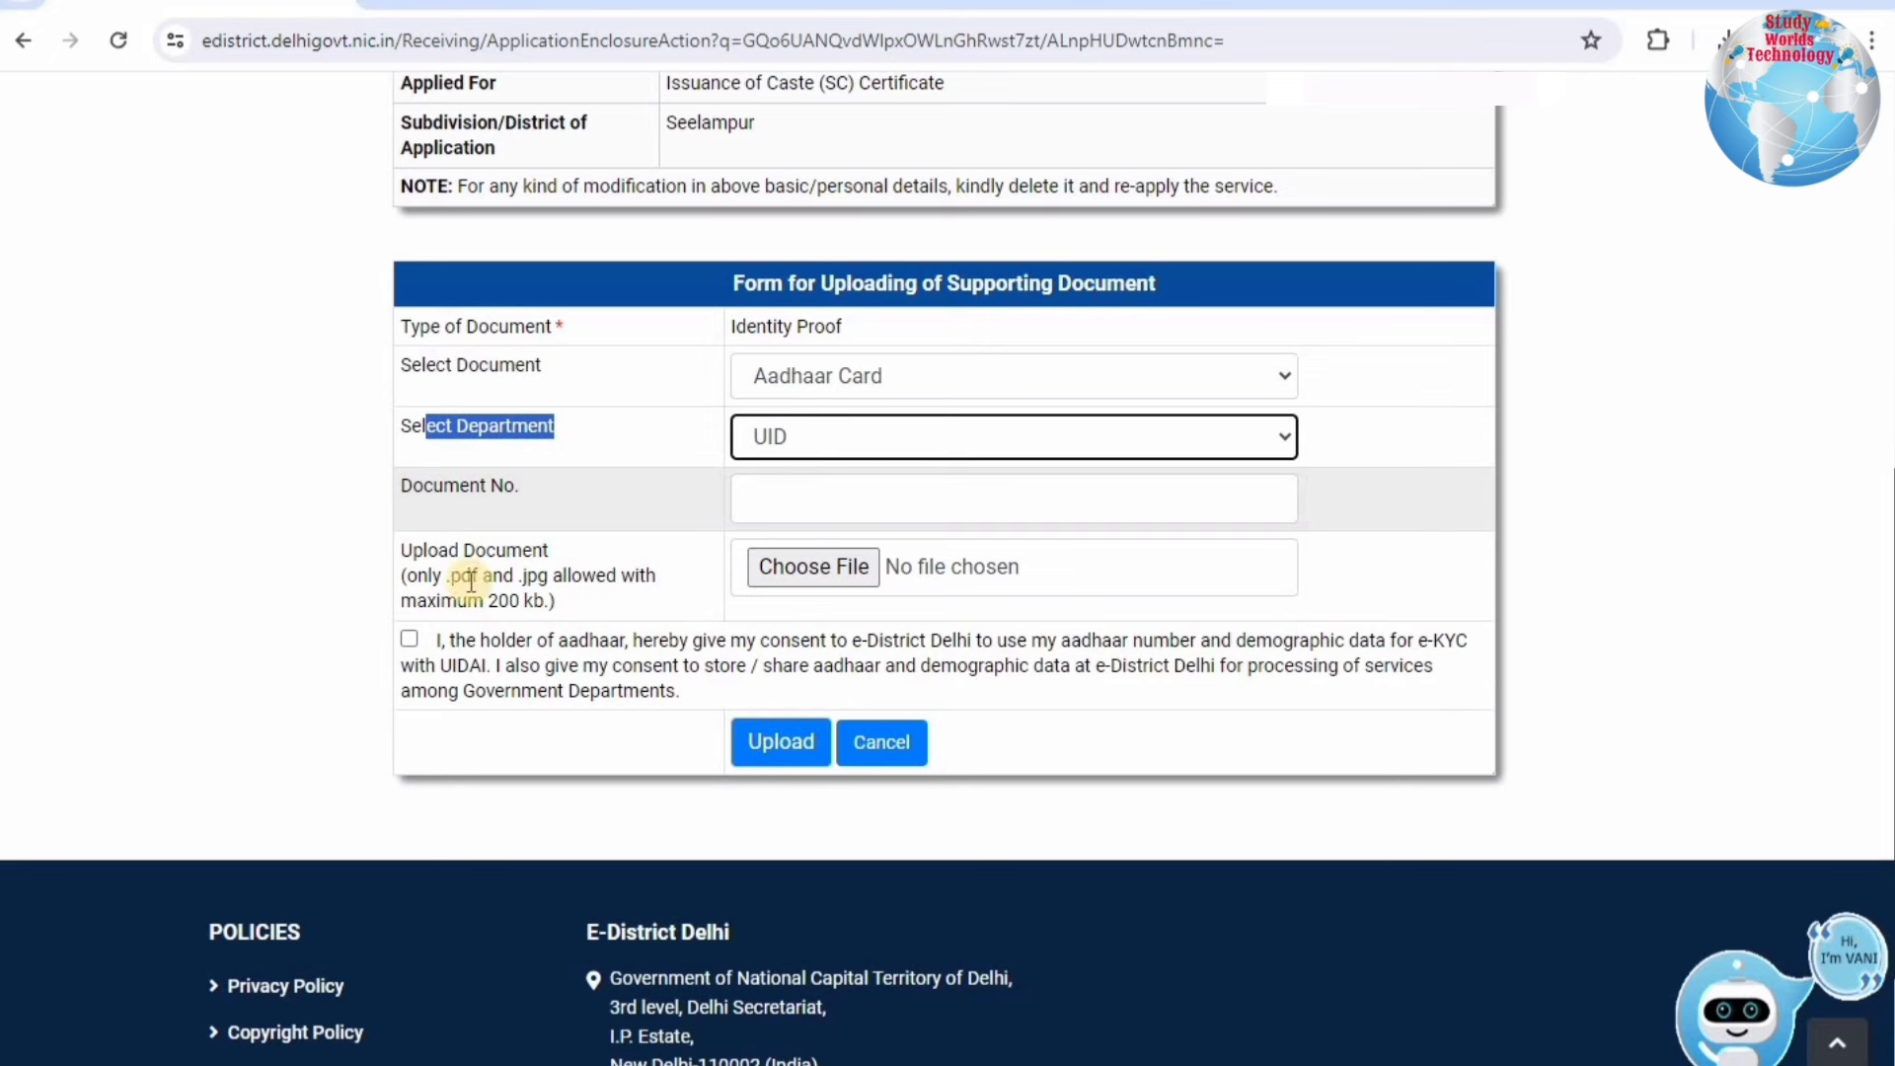
Step: Check the file format and size limits, give the Aadhaar consent, and leave the Identity Proof form for the supporting documents list
{"action": "left_click_drag", "start_coordinate": [417, 576], "coordinate": [538, 604]}
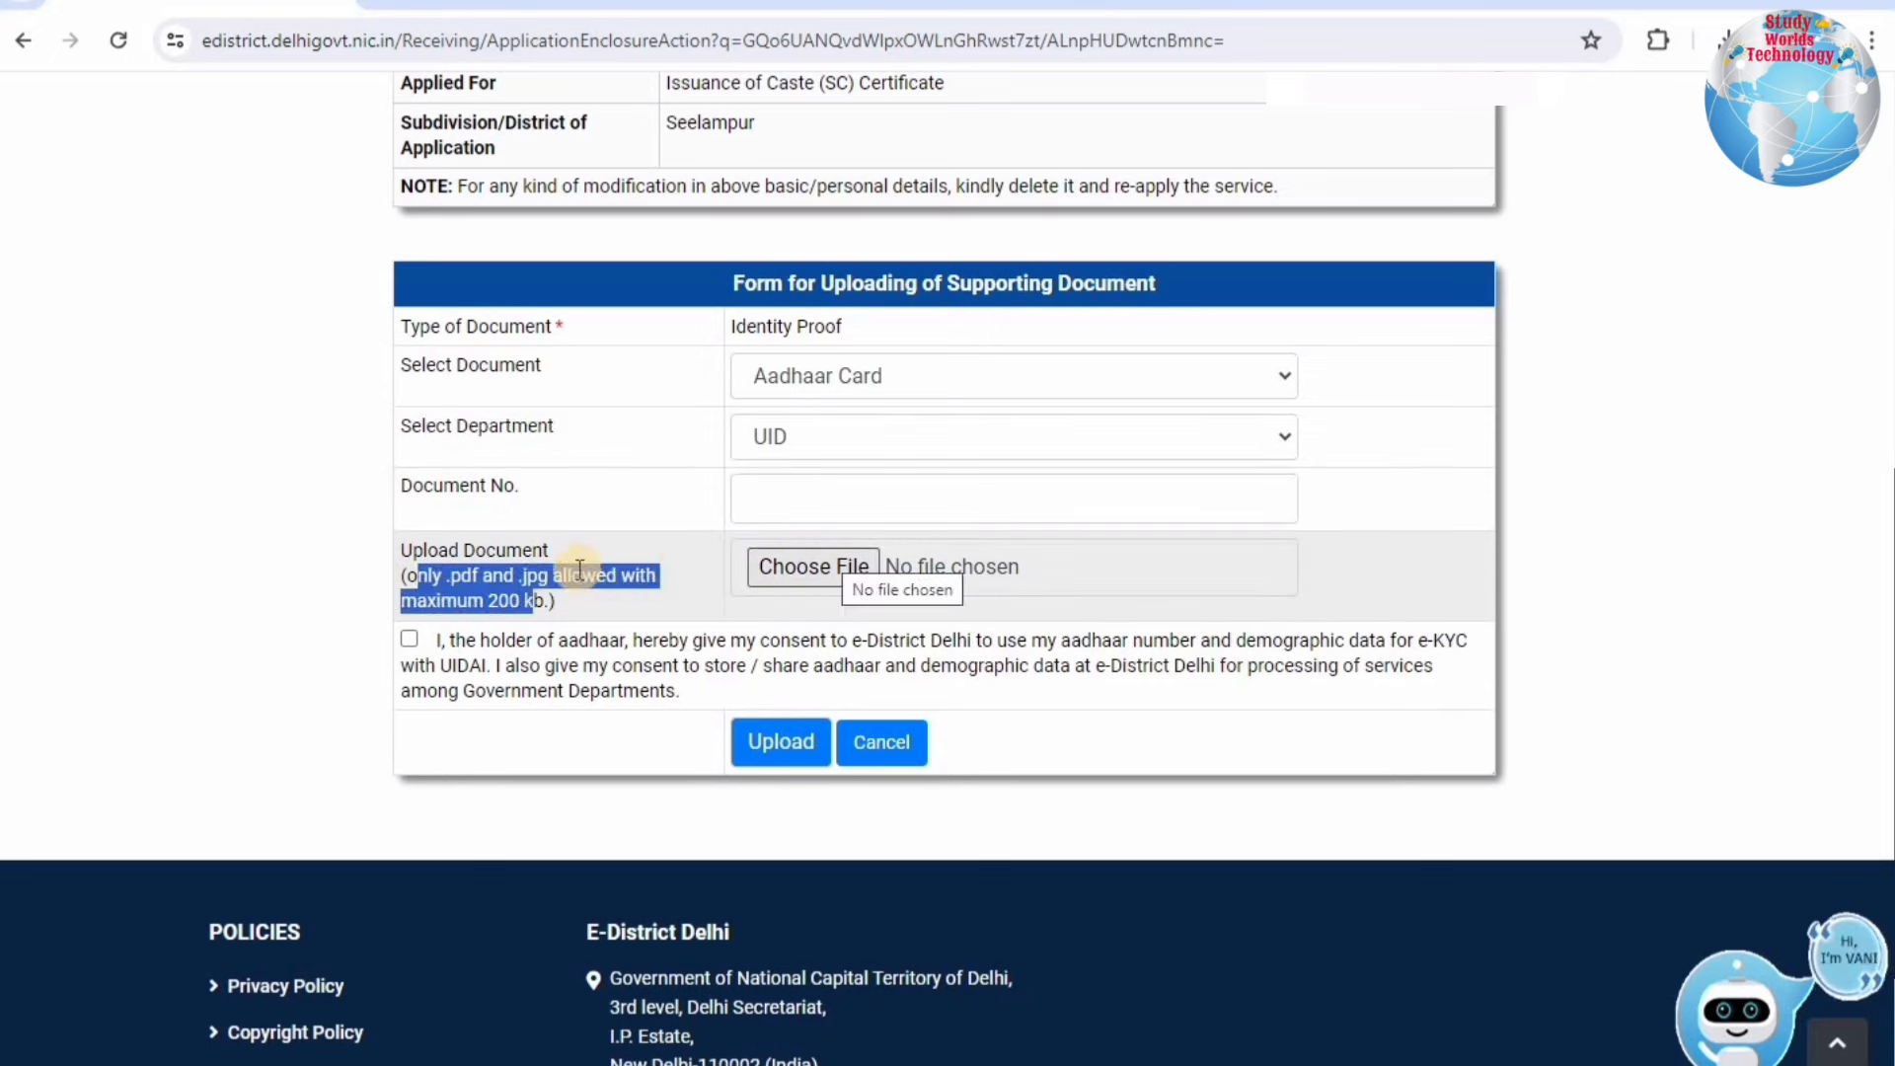
{"action": "left_click", "coordinate": [409, 638]}
{"action": "left_click", "coordinate": [790, 760]}
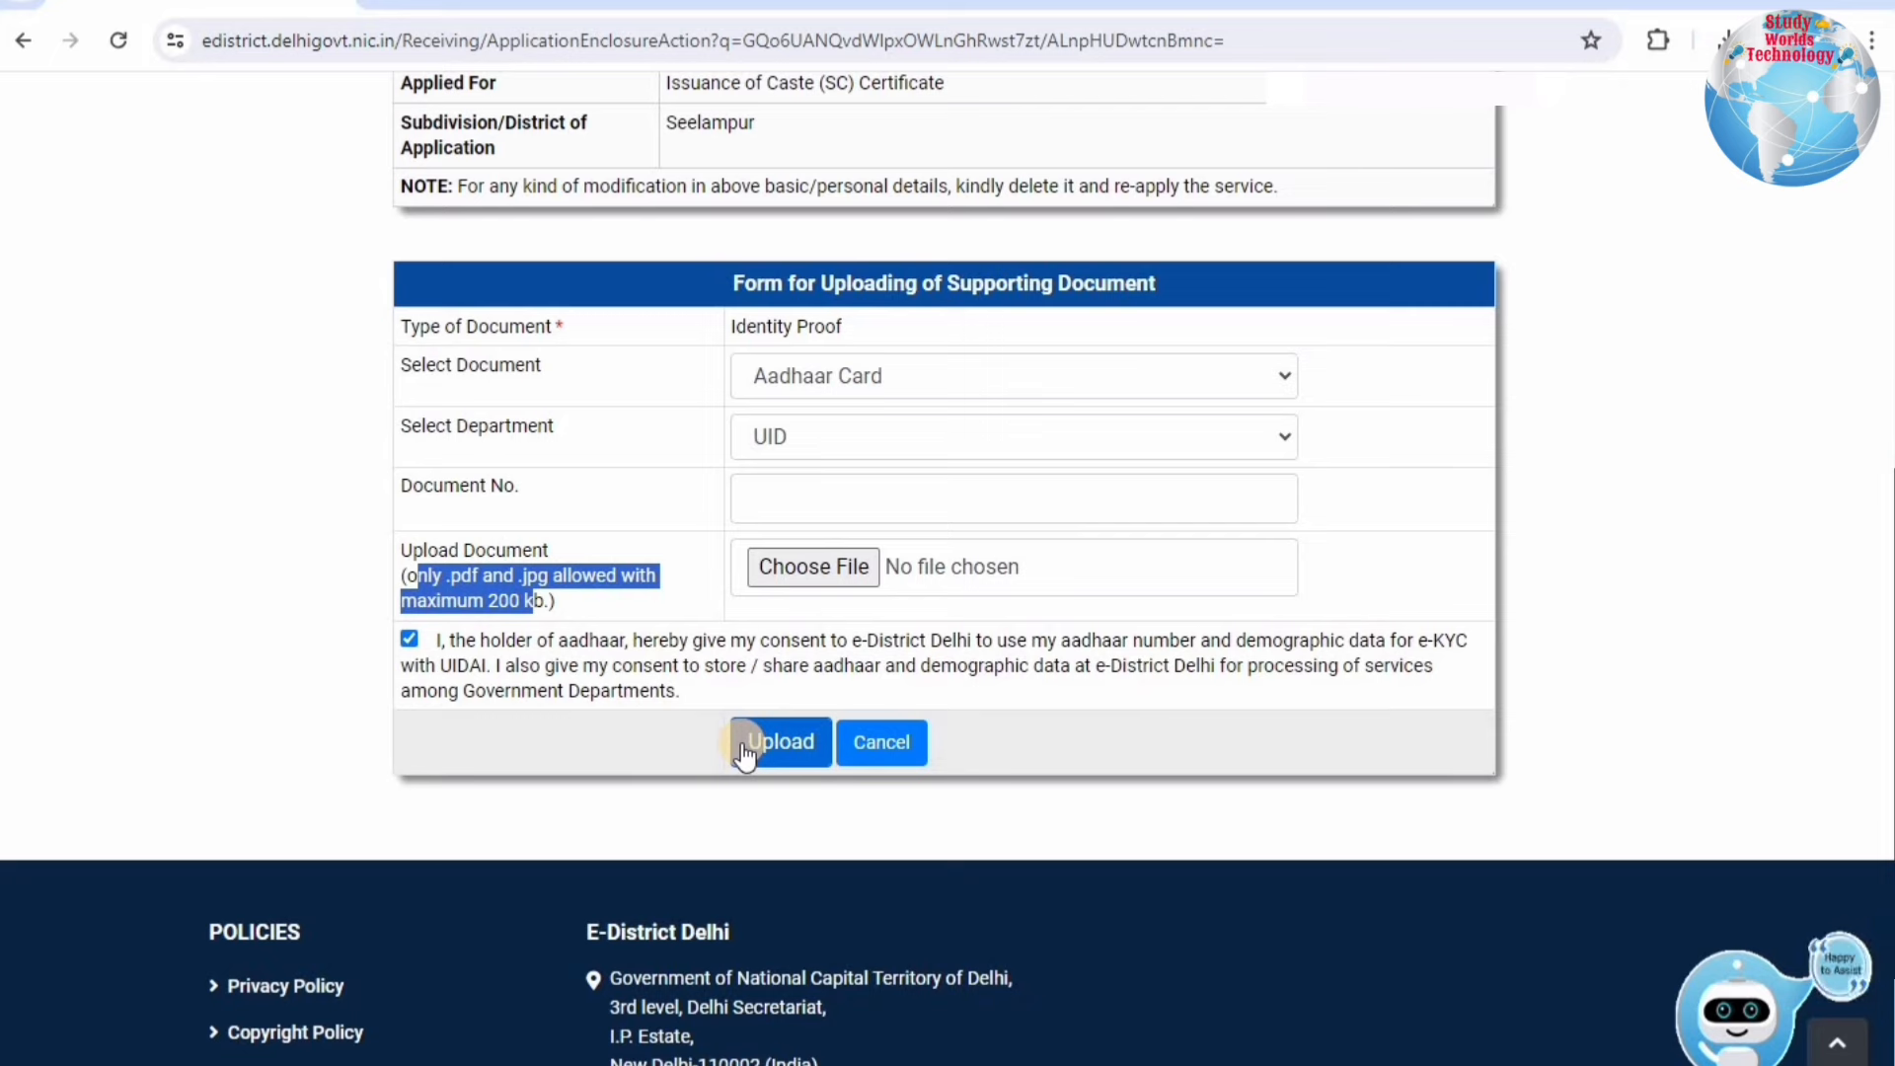
{"action": "left_click", "coordinate": [27, 43]}
Step: Try the Birth Certificate proving applicant was born in Delhi as stay proof with department Other, and review the file limits and consent
{"action": "left_click_drag", "start_coordinate": [490, 439], "coordinate": [609, 465]}
{"action": "left_click", "coordinate": [773, 445]}
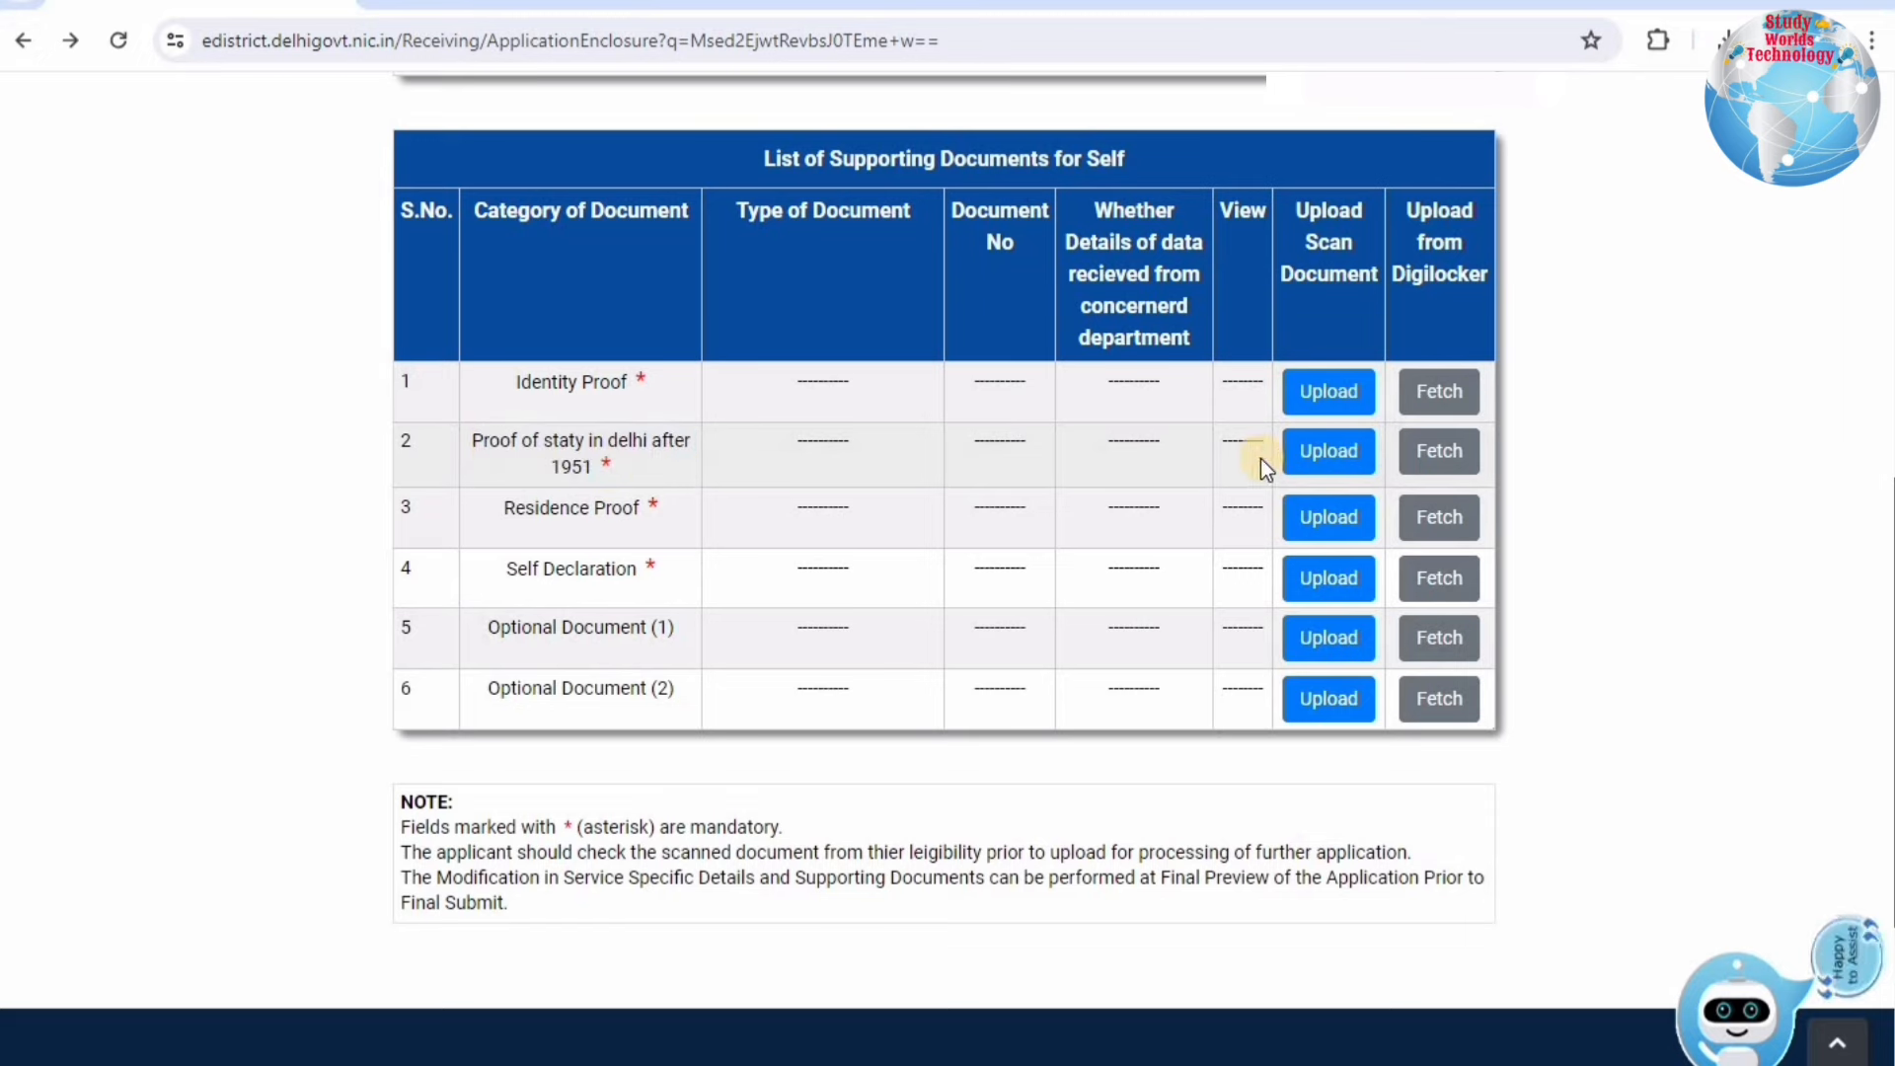
{"action": "left_click", "coordinate": [1337, 462]}
{"action": "left_click", "coordinate": [930, 311]}
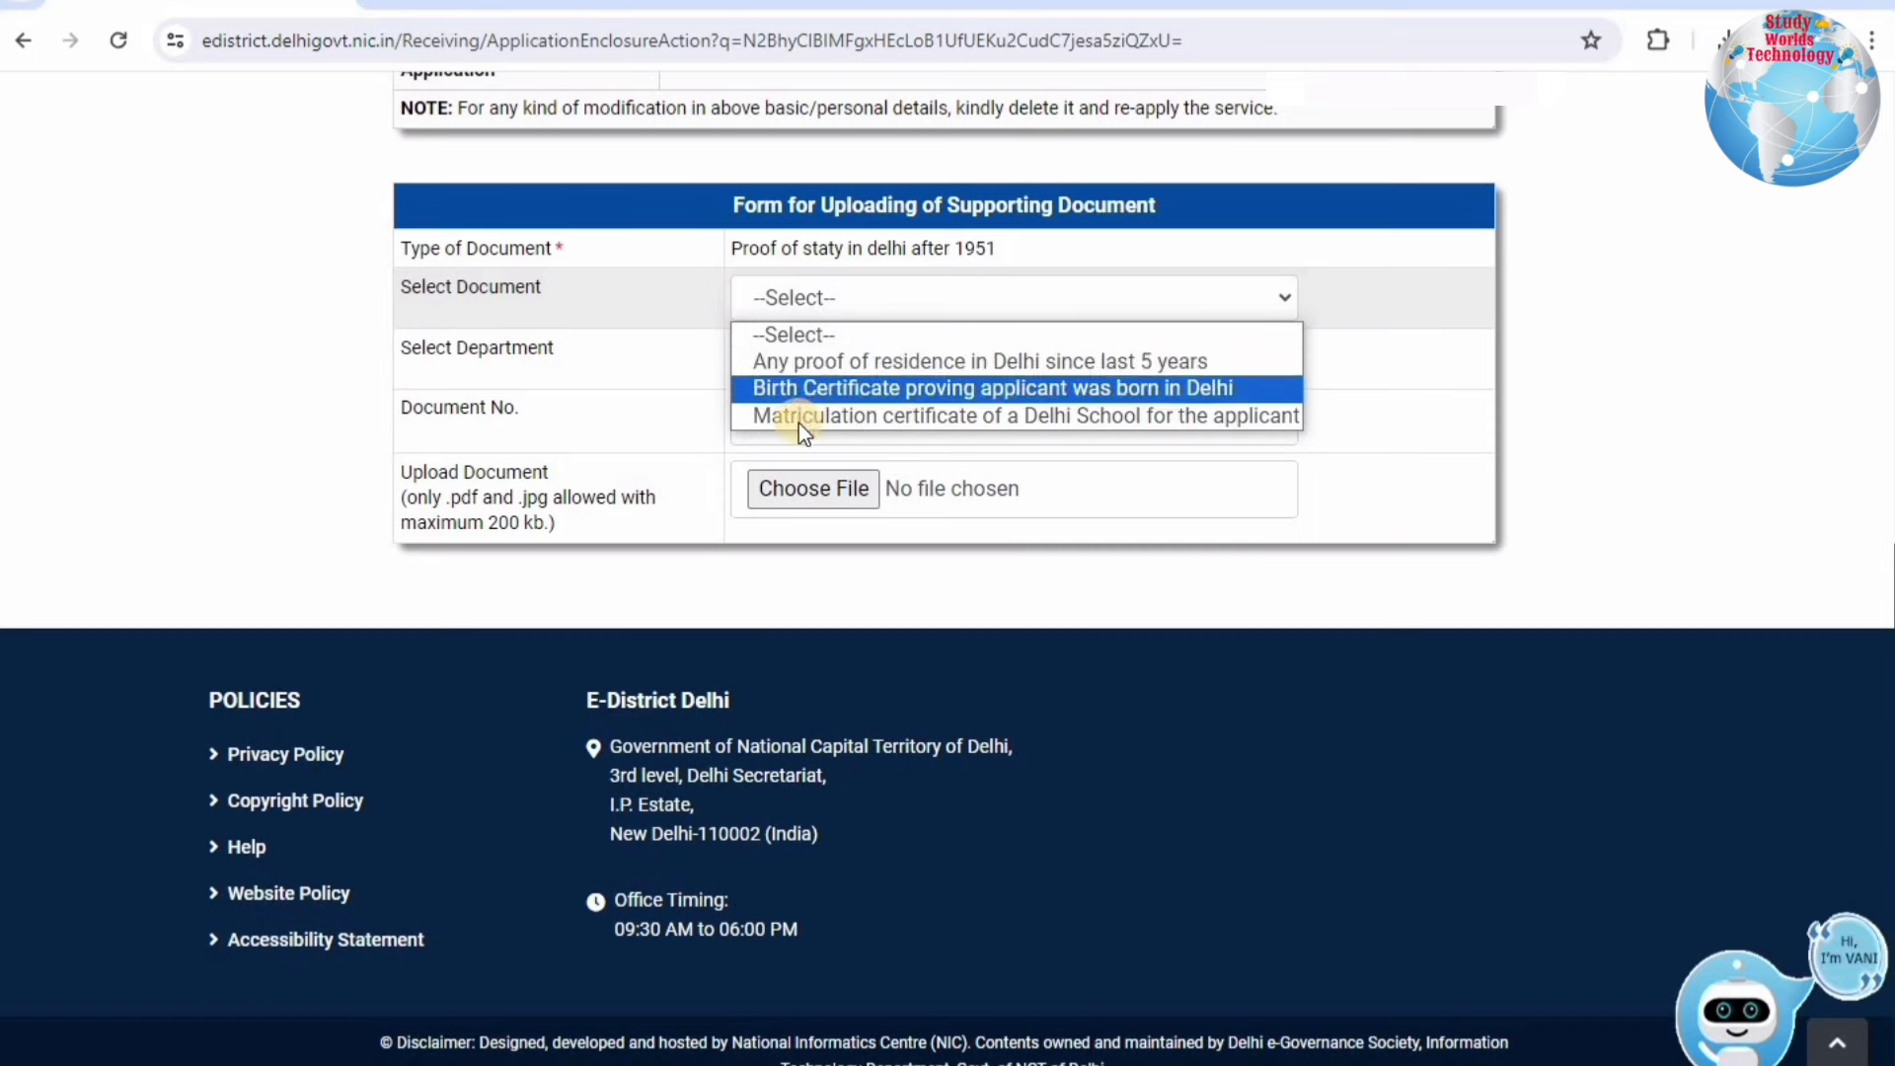
{"action": "left_click", "coordinate": [1056, 395]}
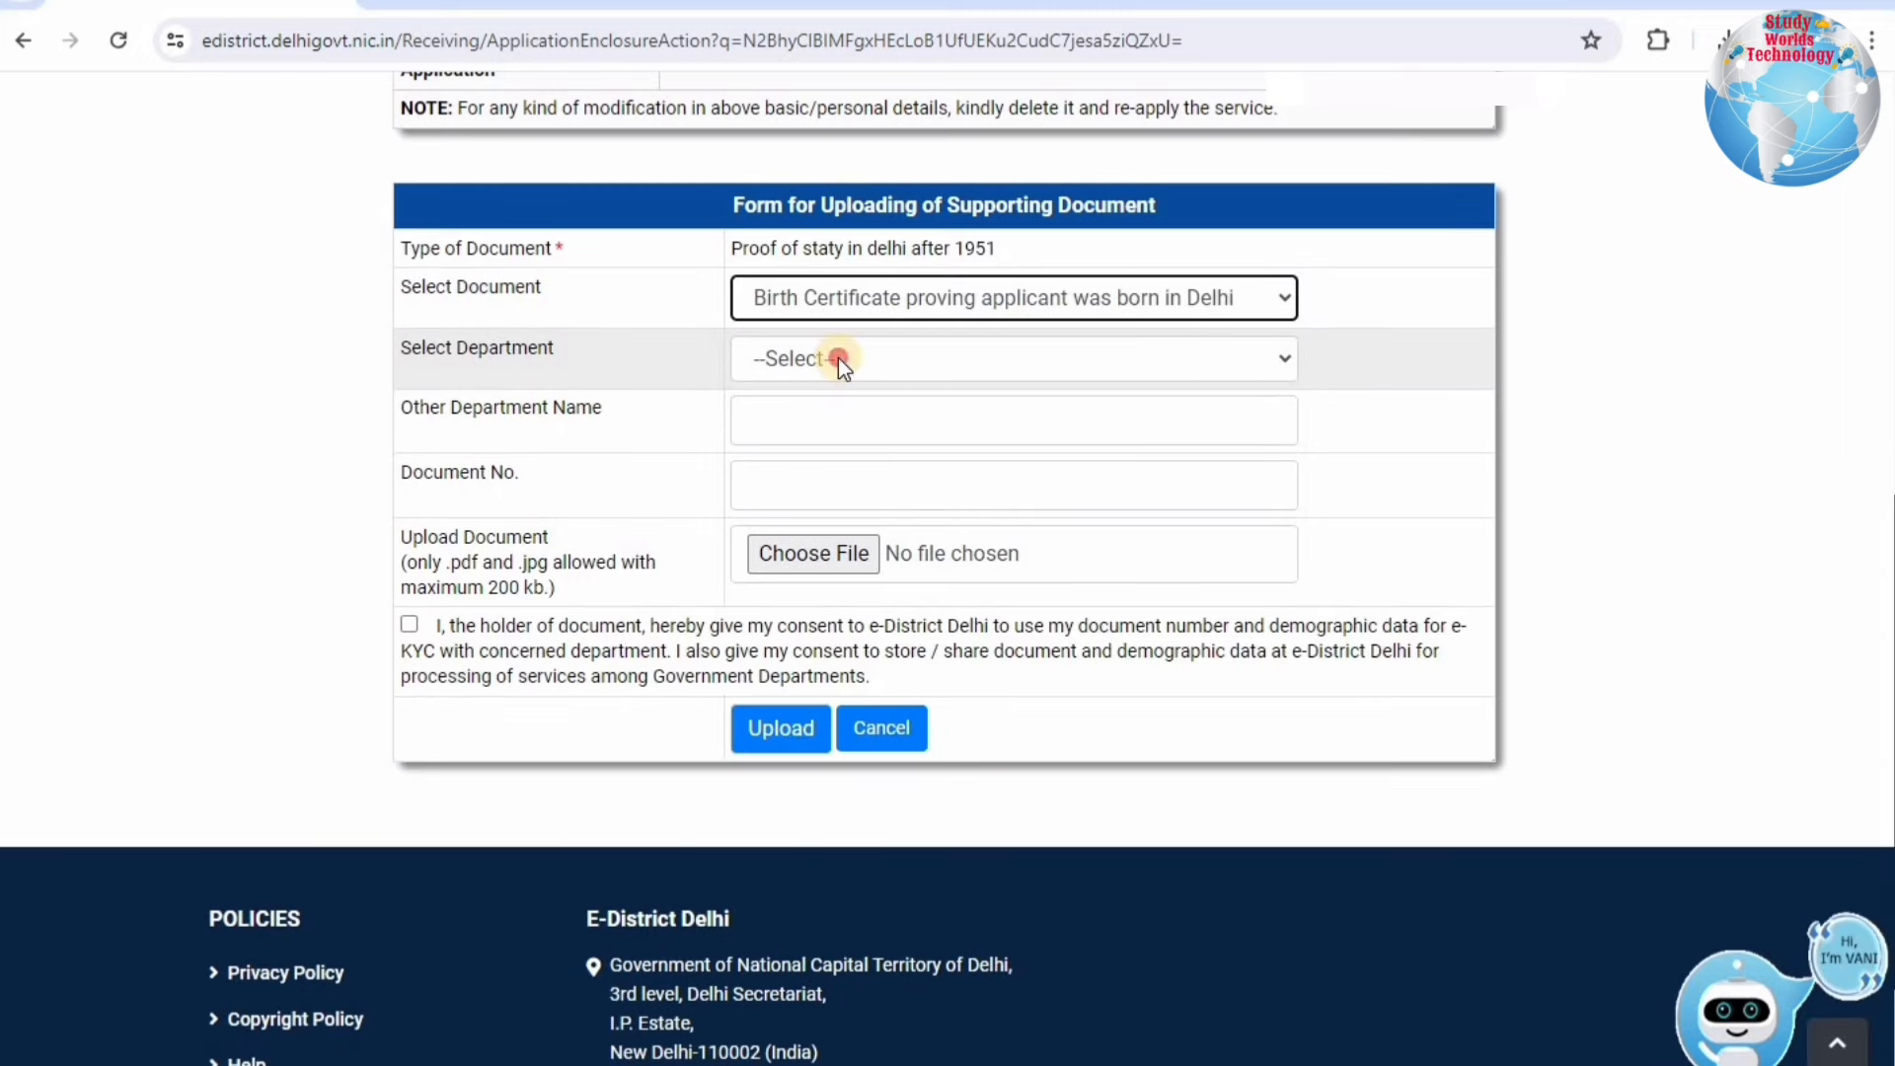
{"action": "left_click", "coordinate": [838, 357]}
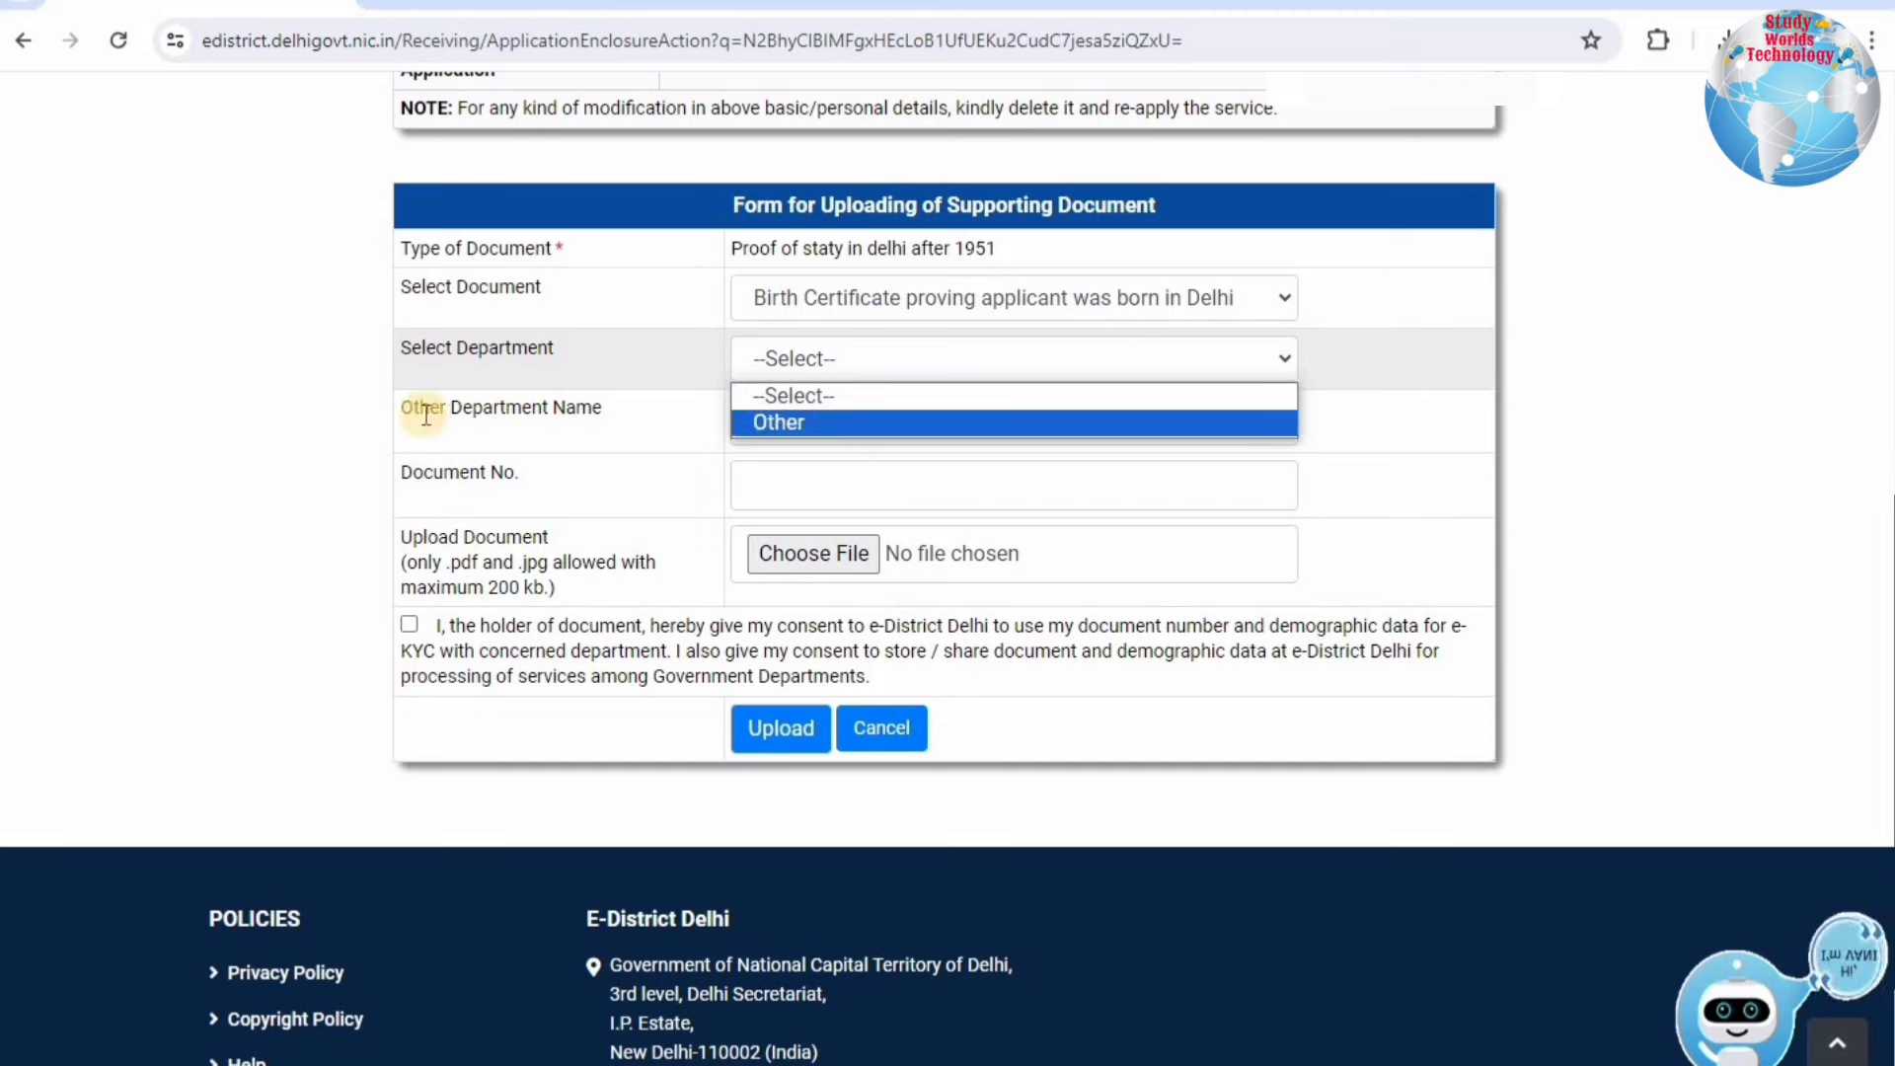
{"action": "left_click", "coordinate": [814, 420]}
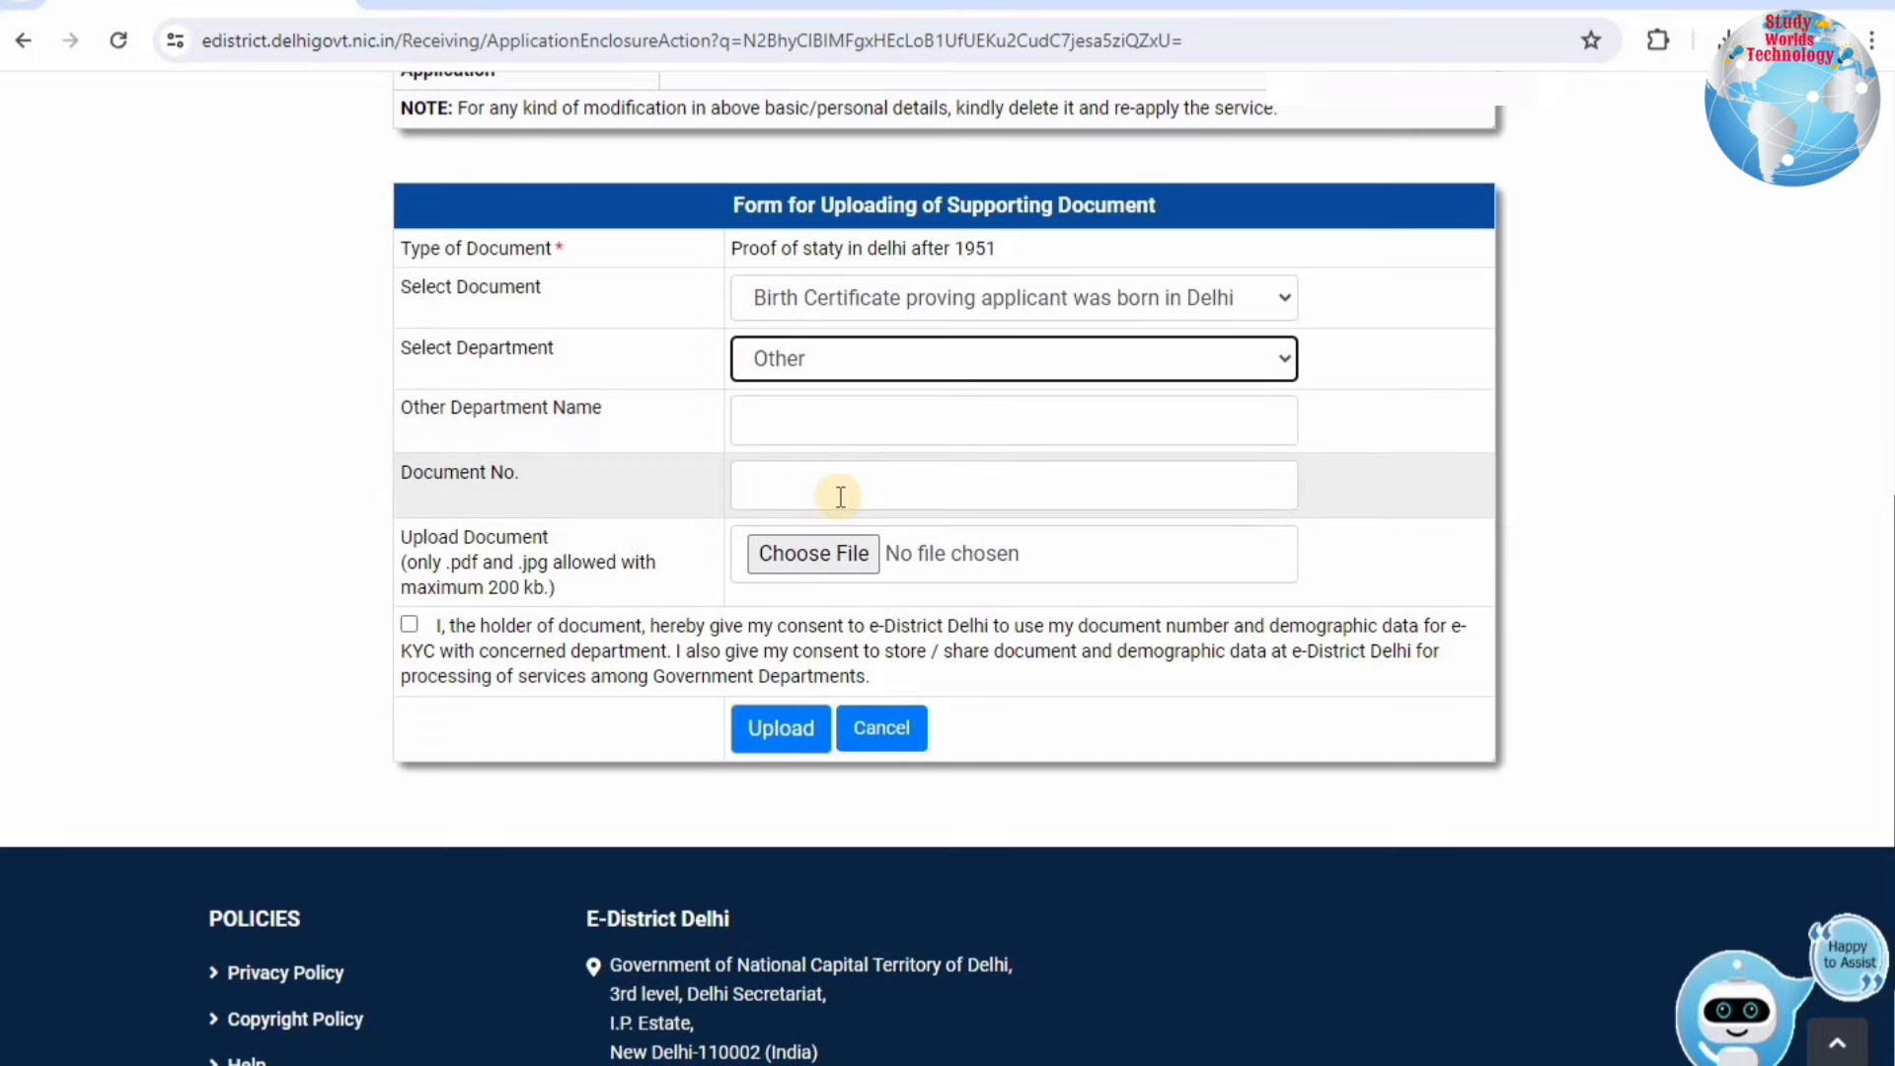
{"action": "left_click_drag", "start_coordinate": [419, 563], "coordinate": [549, 601]}
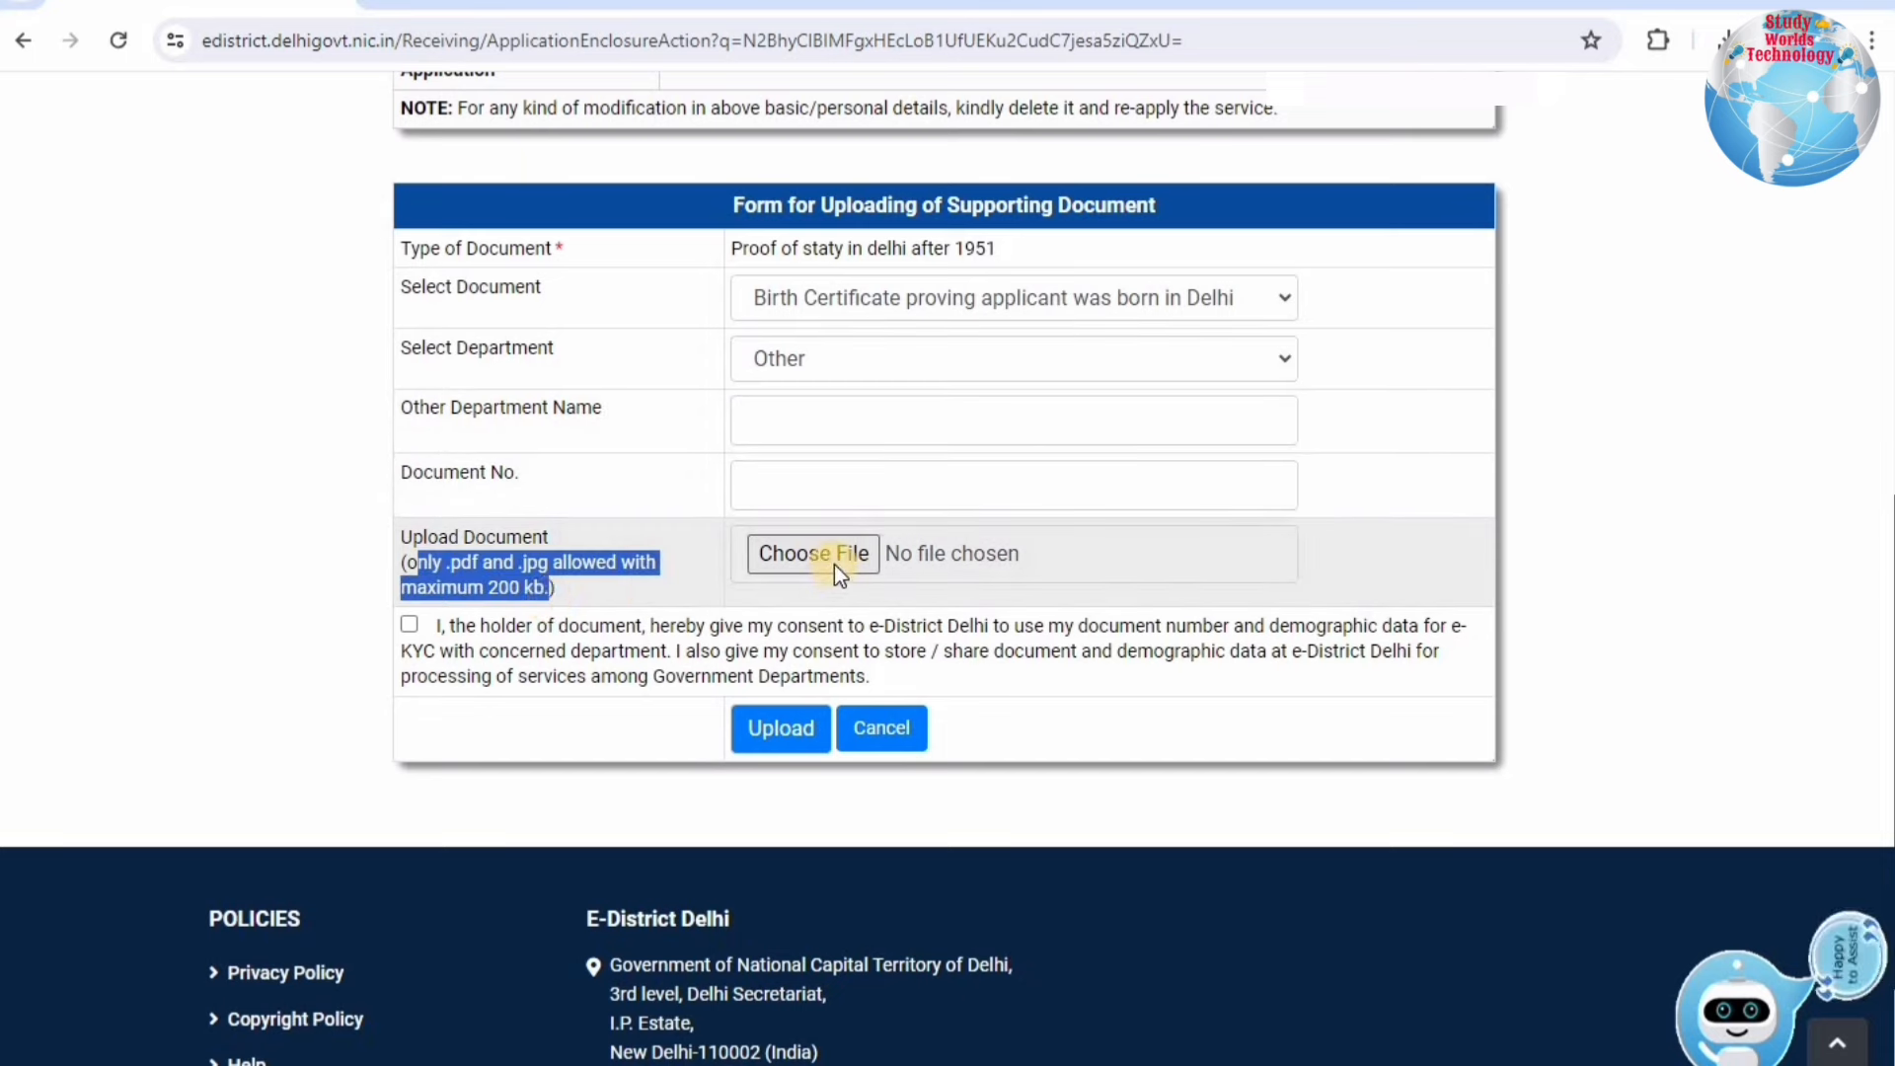
{"action": "left_click", "coordinate": [404, 624]}
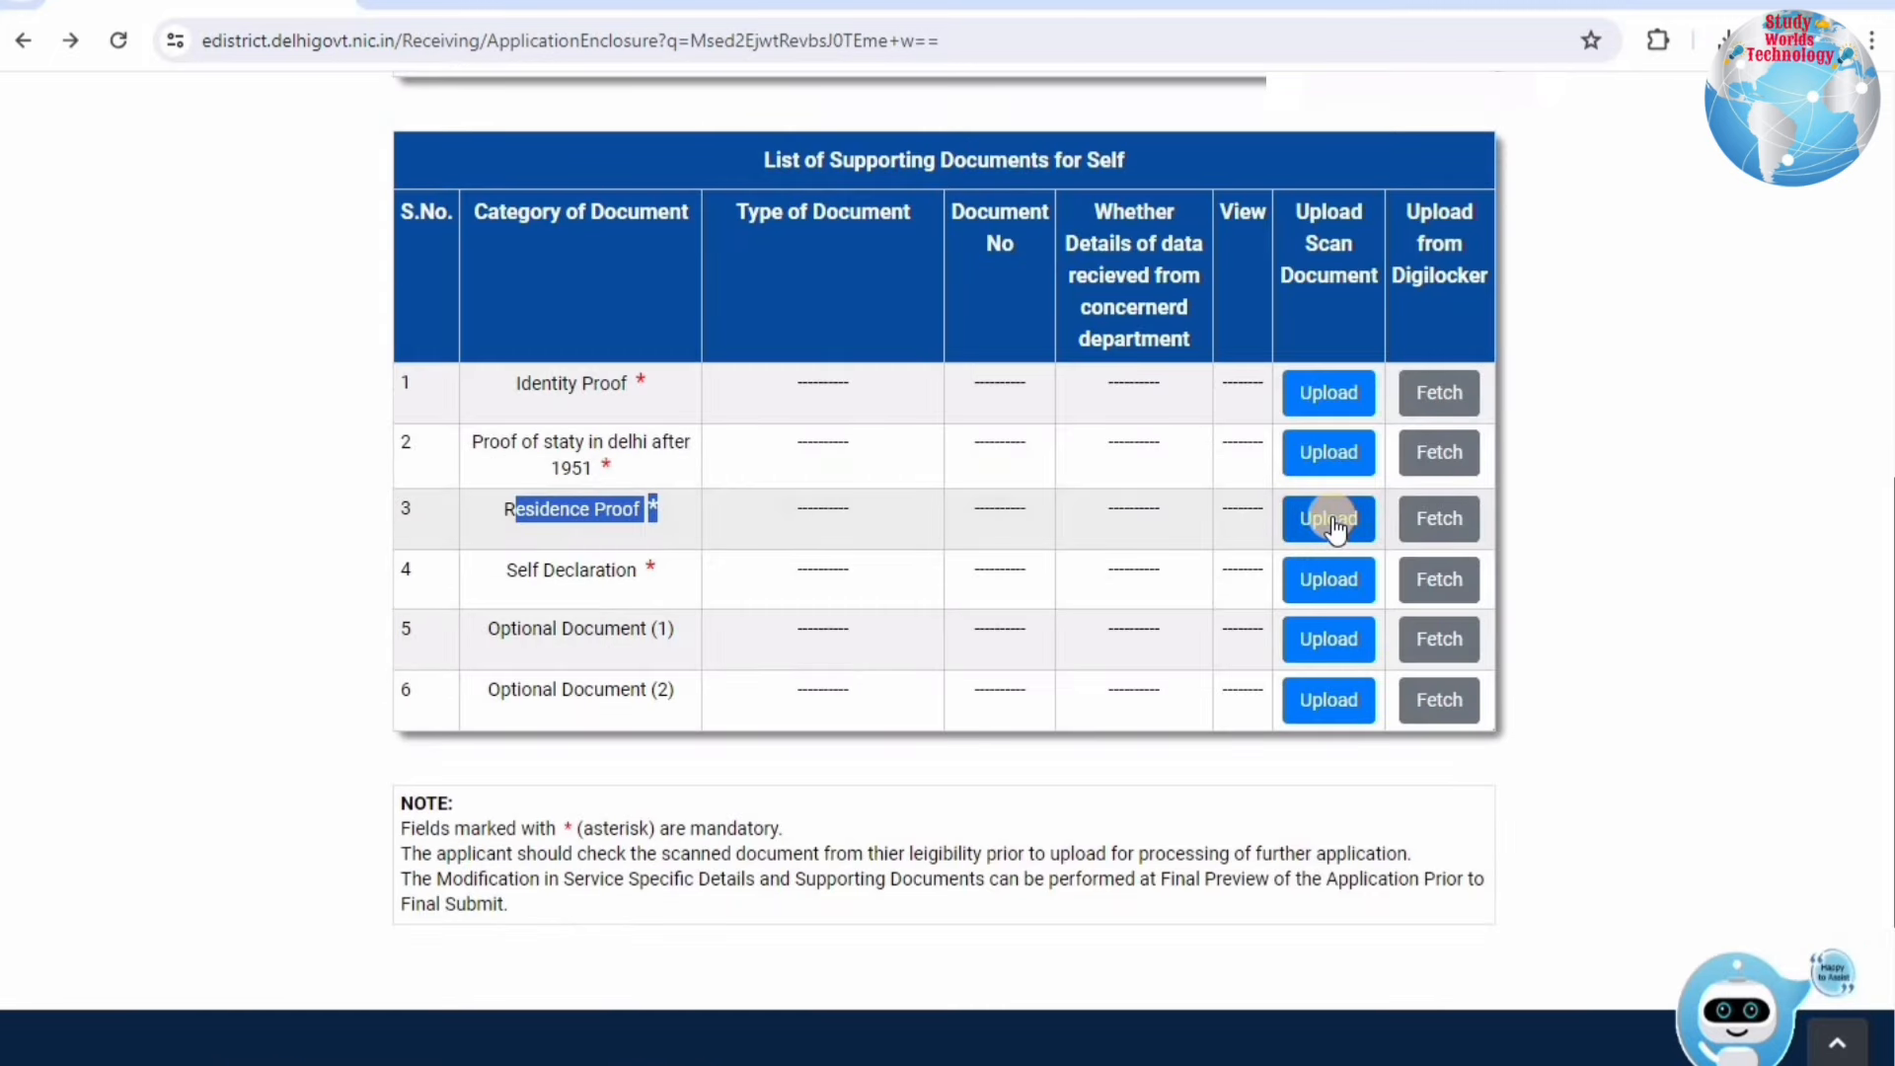
Step: Open the Residence Proof upload form and select Aadhaar Card as the document with UID as the department
{"action": "left_click", "coordinate": [1329, 519]}
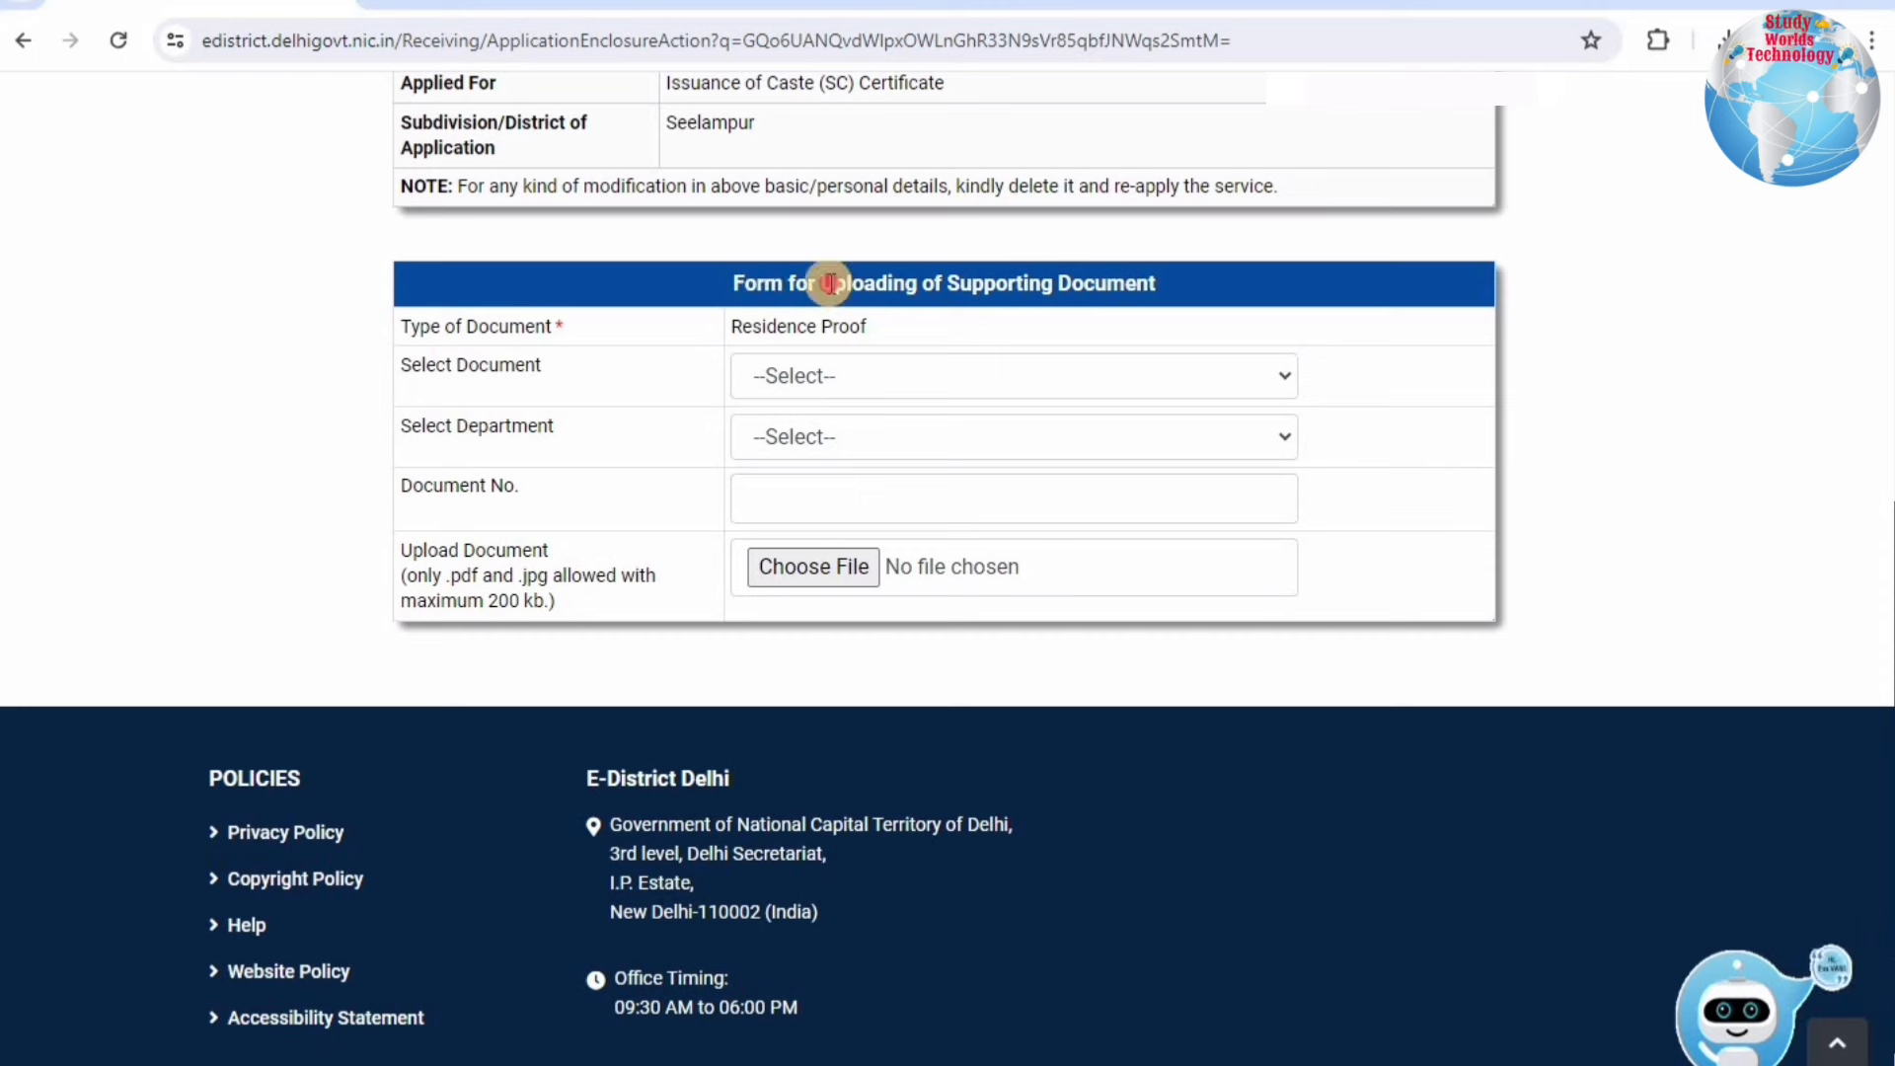
{"action": "left_click_drag", "start_coordinate": [766, 331], "coordinate": [424, 381]}
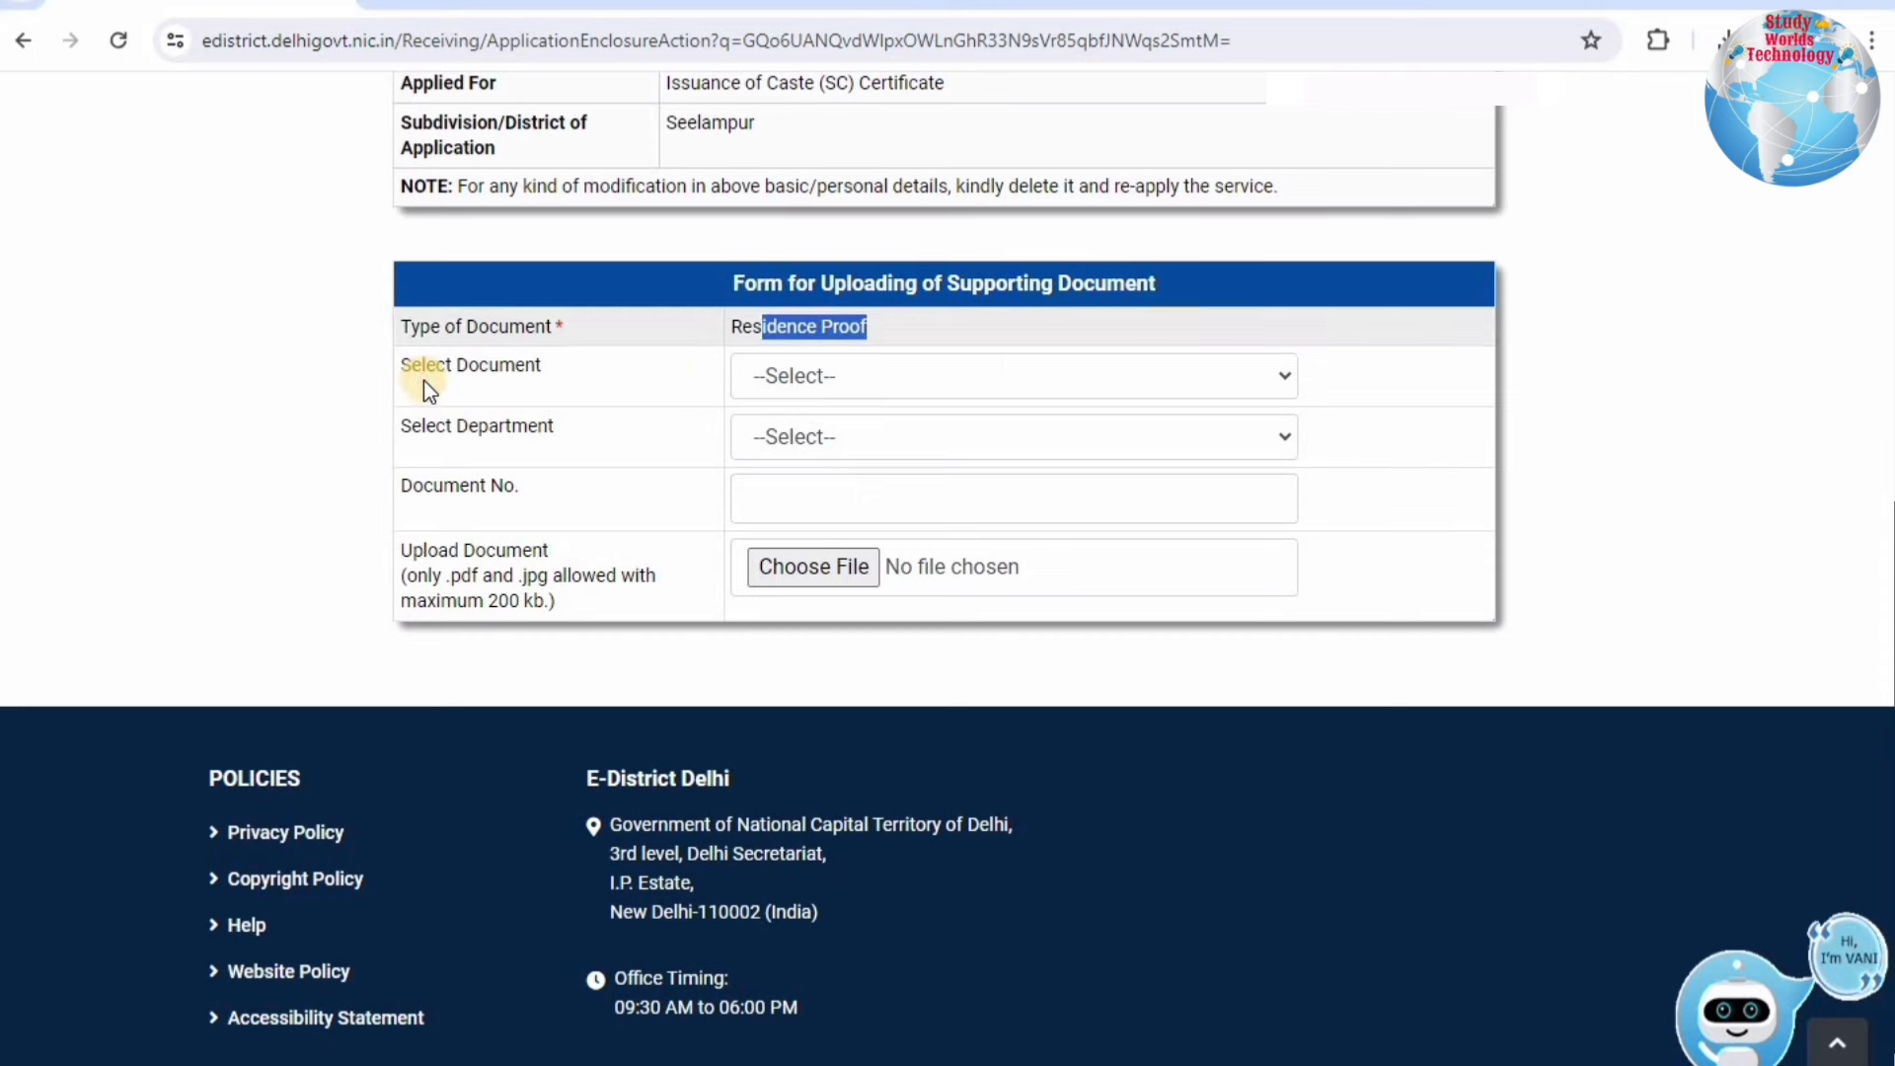
{"action": "left_click", "coordinate": [632, 381]}
{"action": "left_click", "coordinate": [798, 381]}
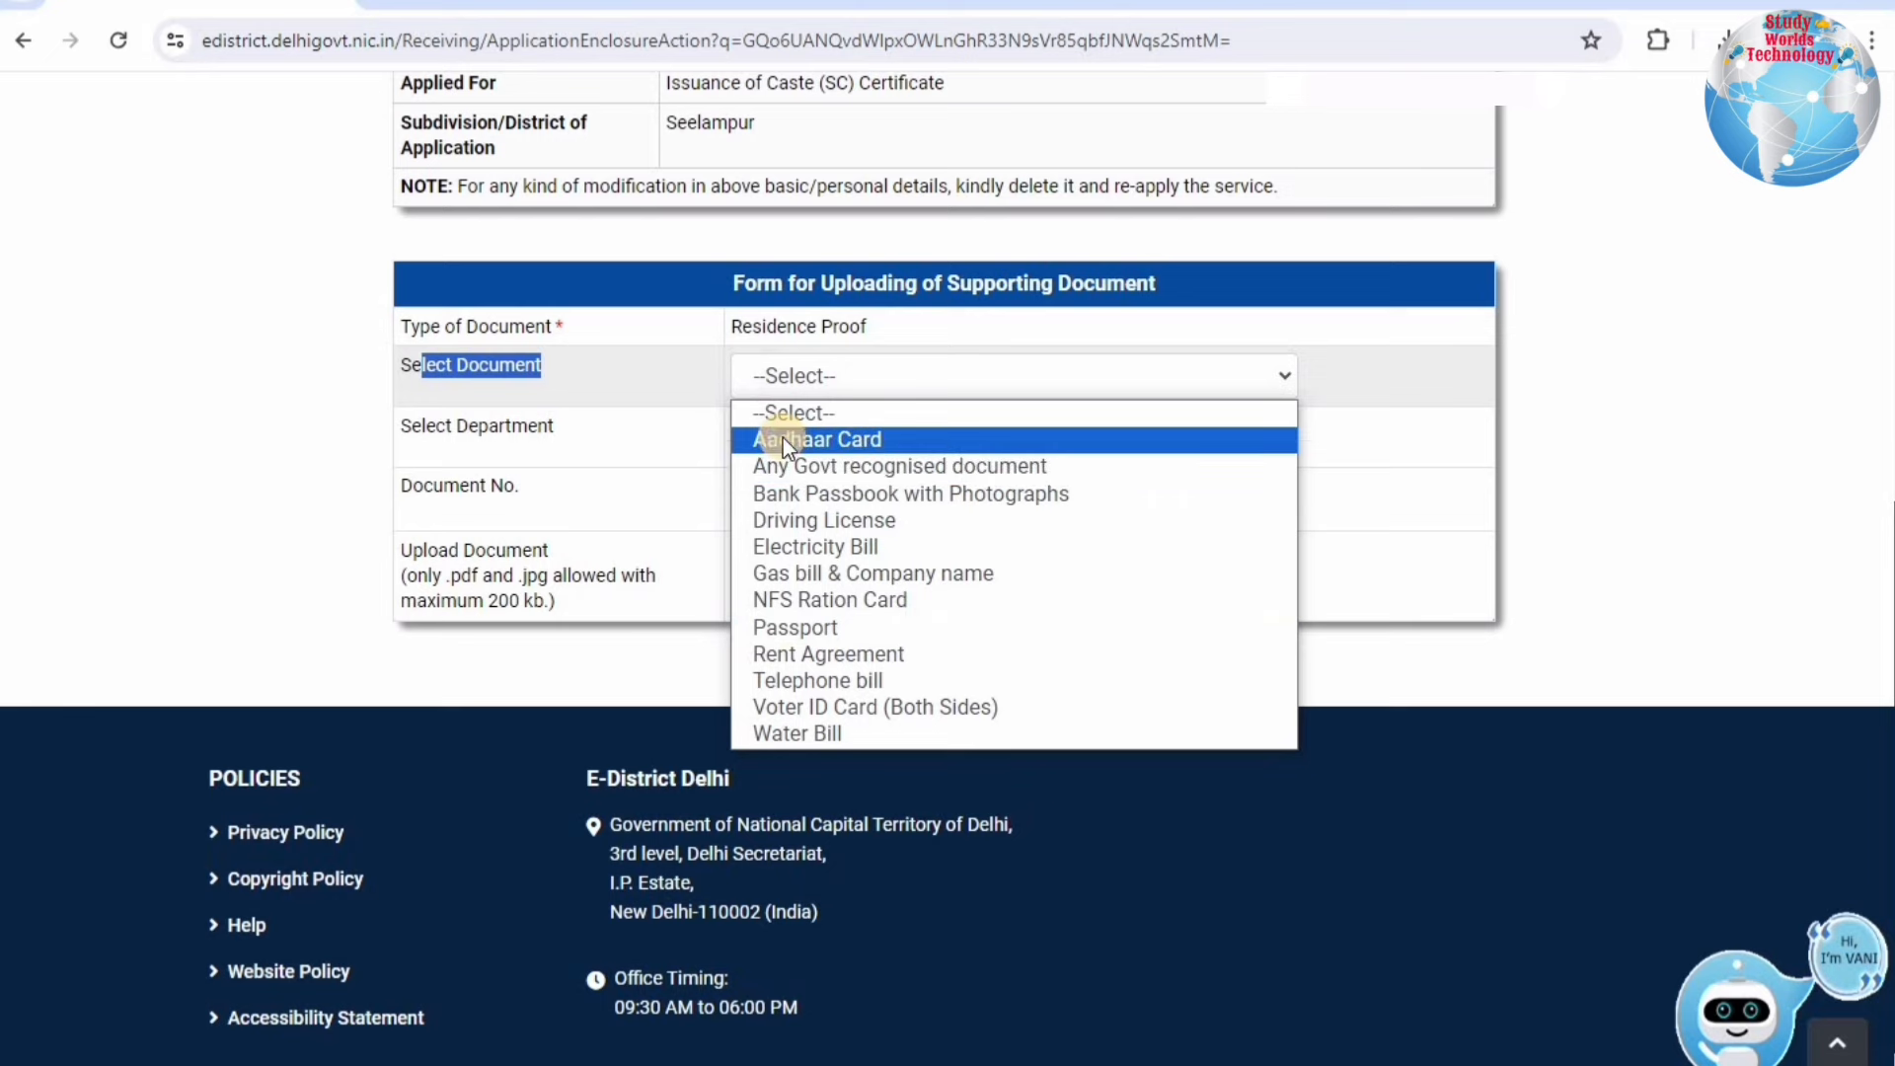
{"action": "left_click", "coordinate": [412, 385]}
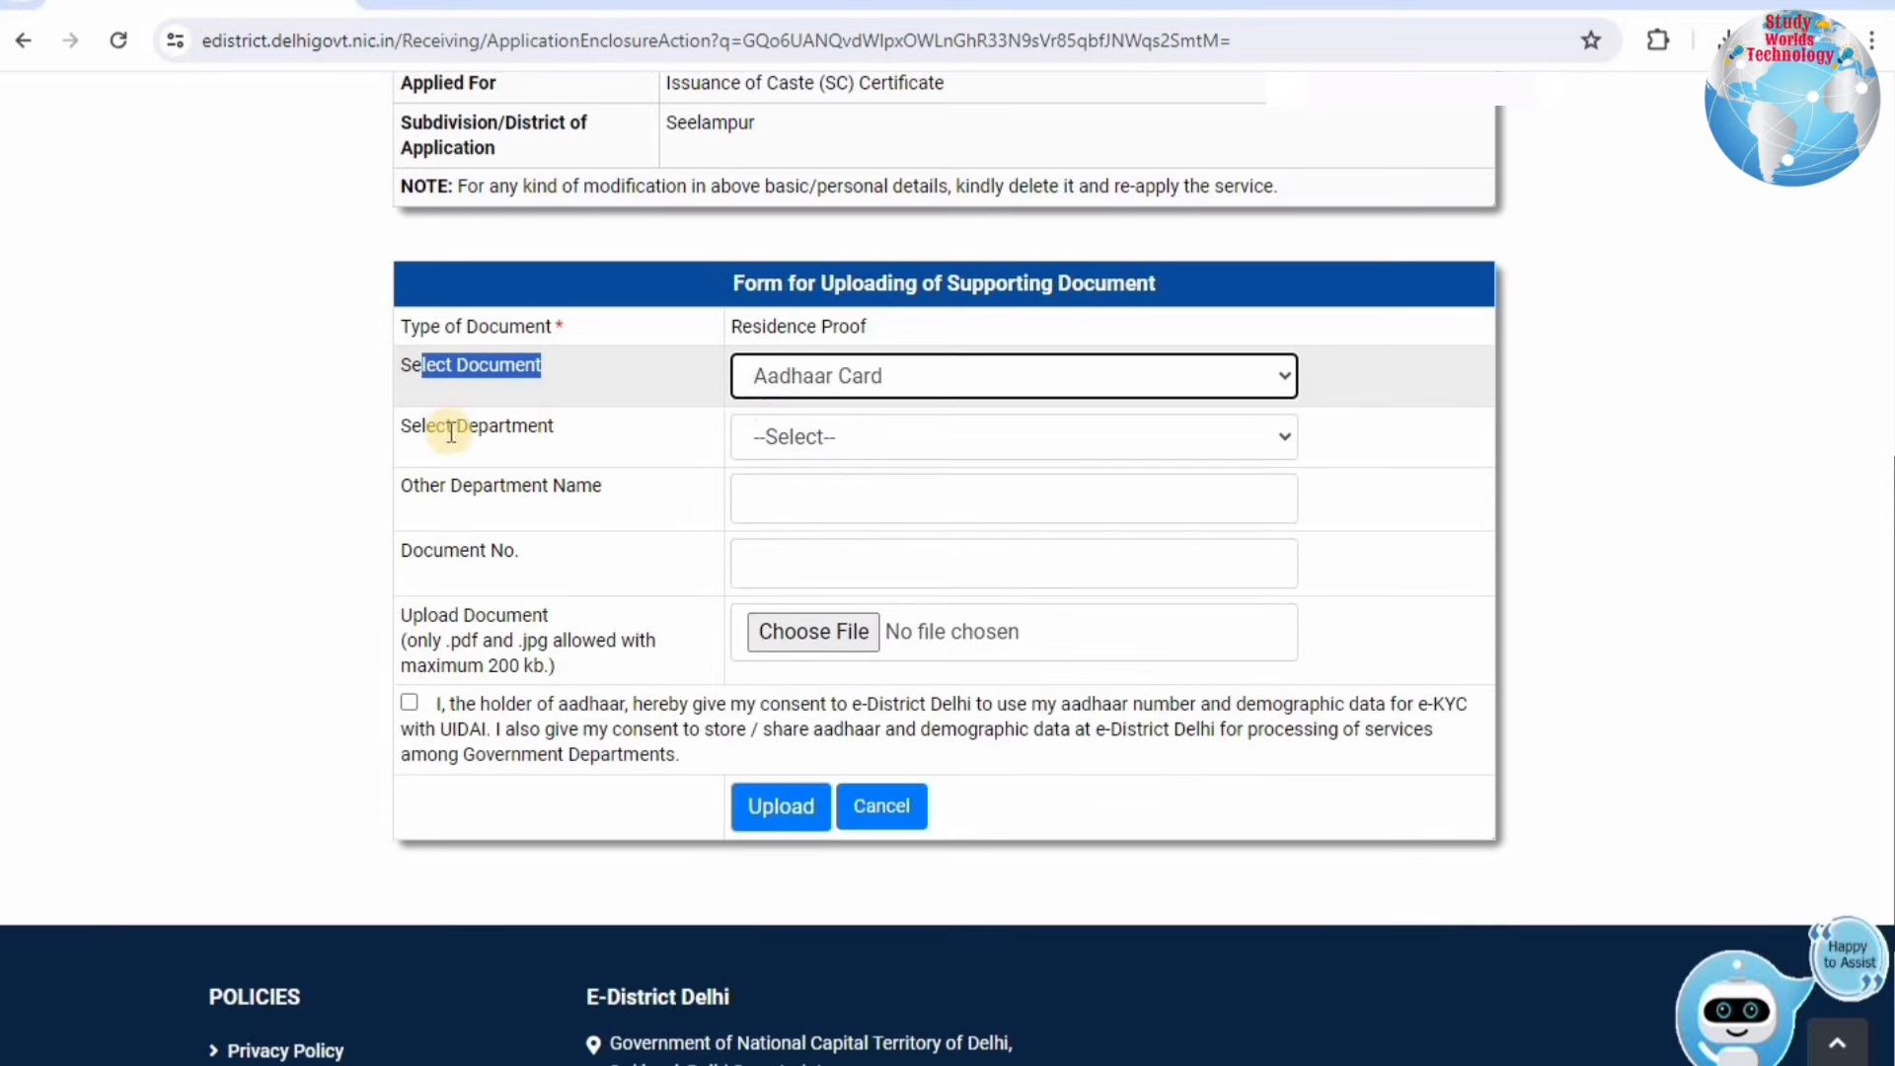
{"action": "left_click_drag", "start_coordinate": [447, 428], "coordinate": [844, 434]}
{"action": "left_click", "coordinate": [839, 439]}
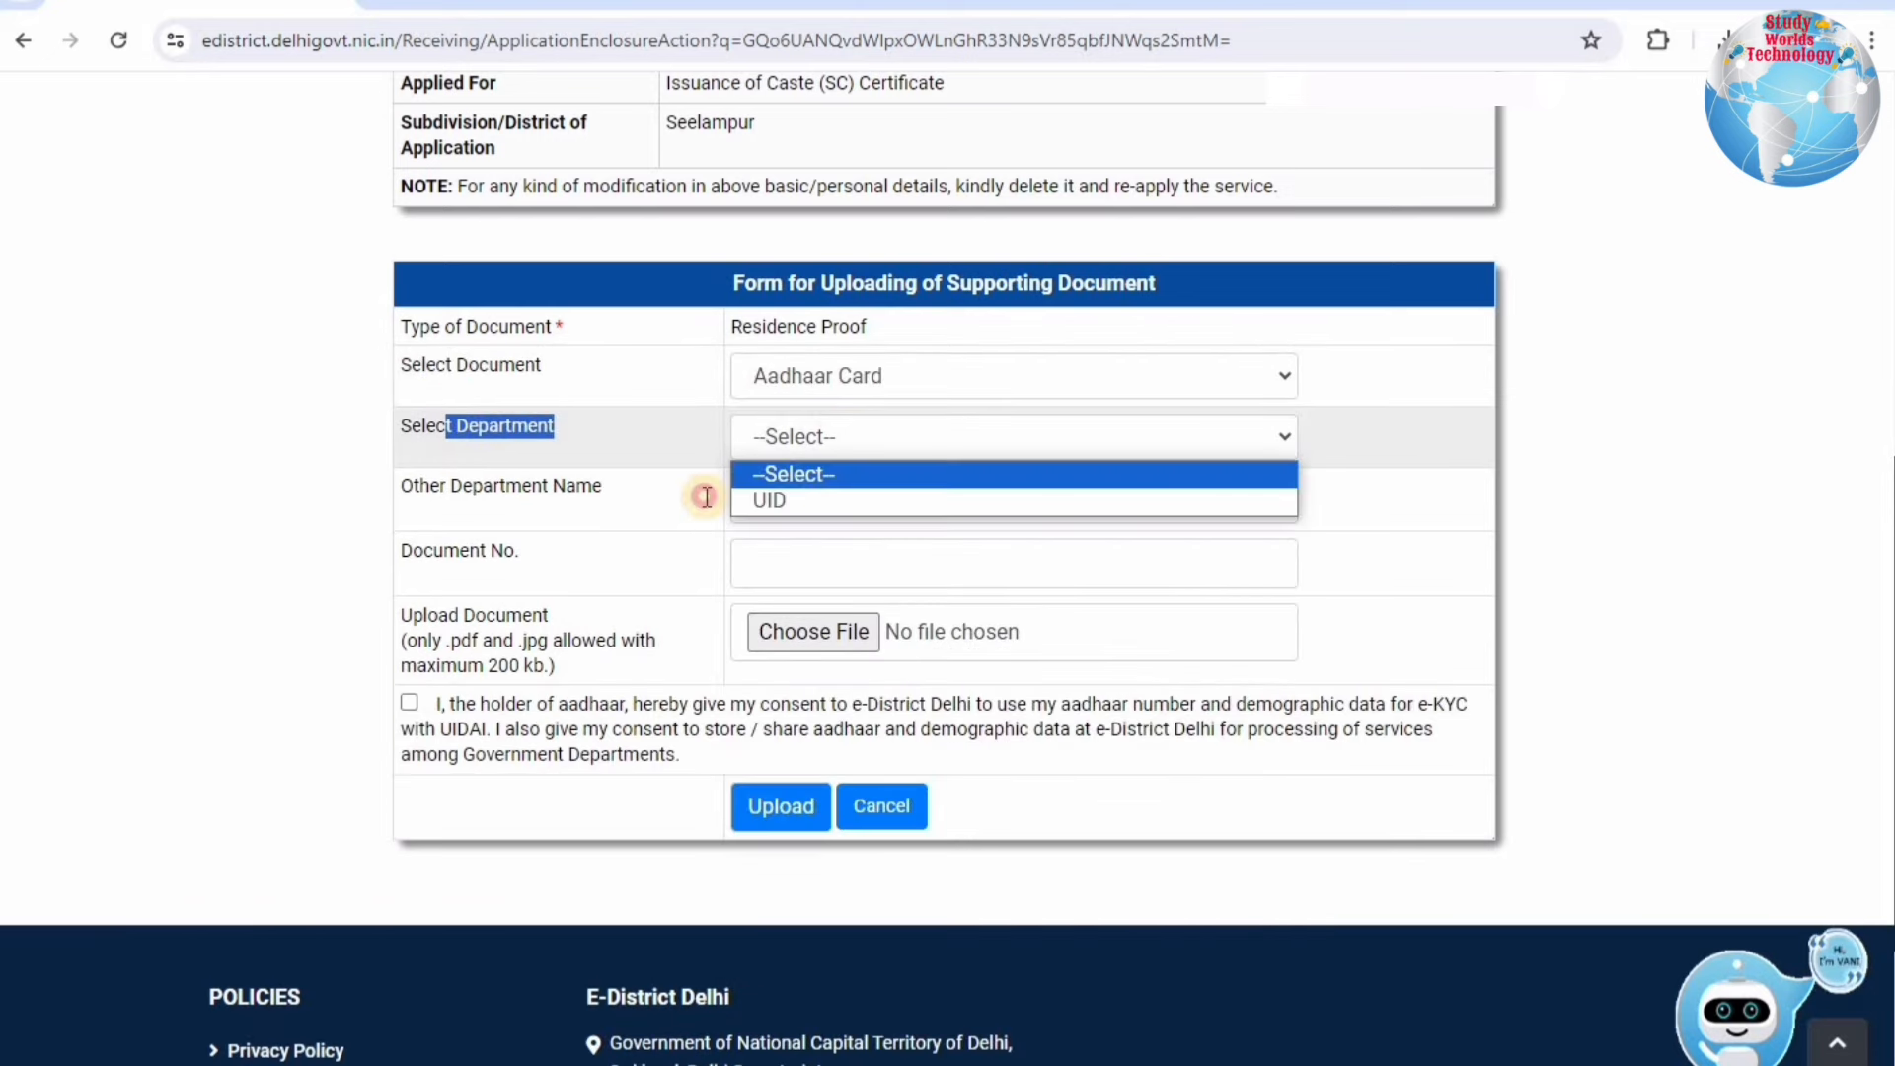
{"action": "left_click", "coordinate": [797, 498]}
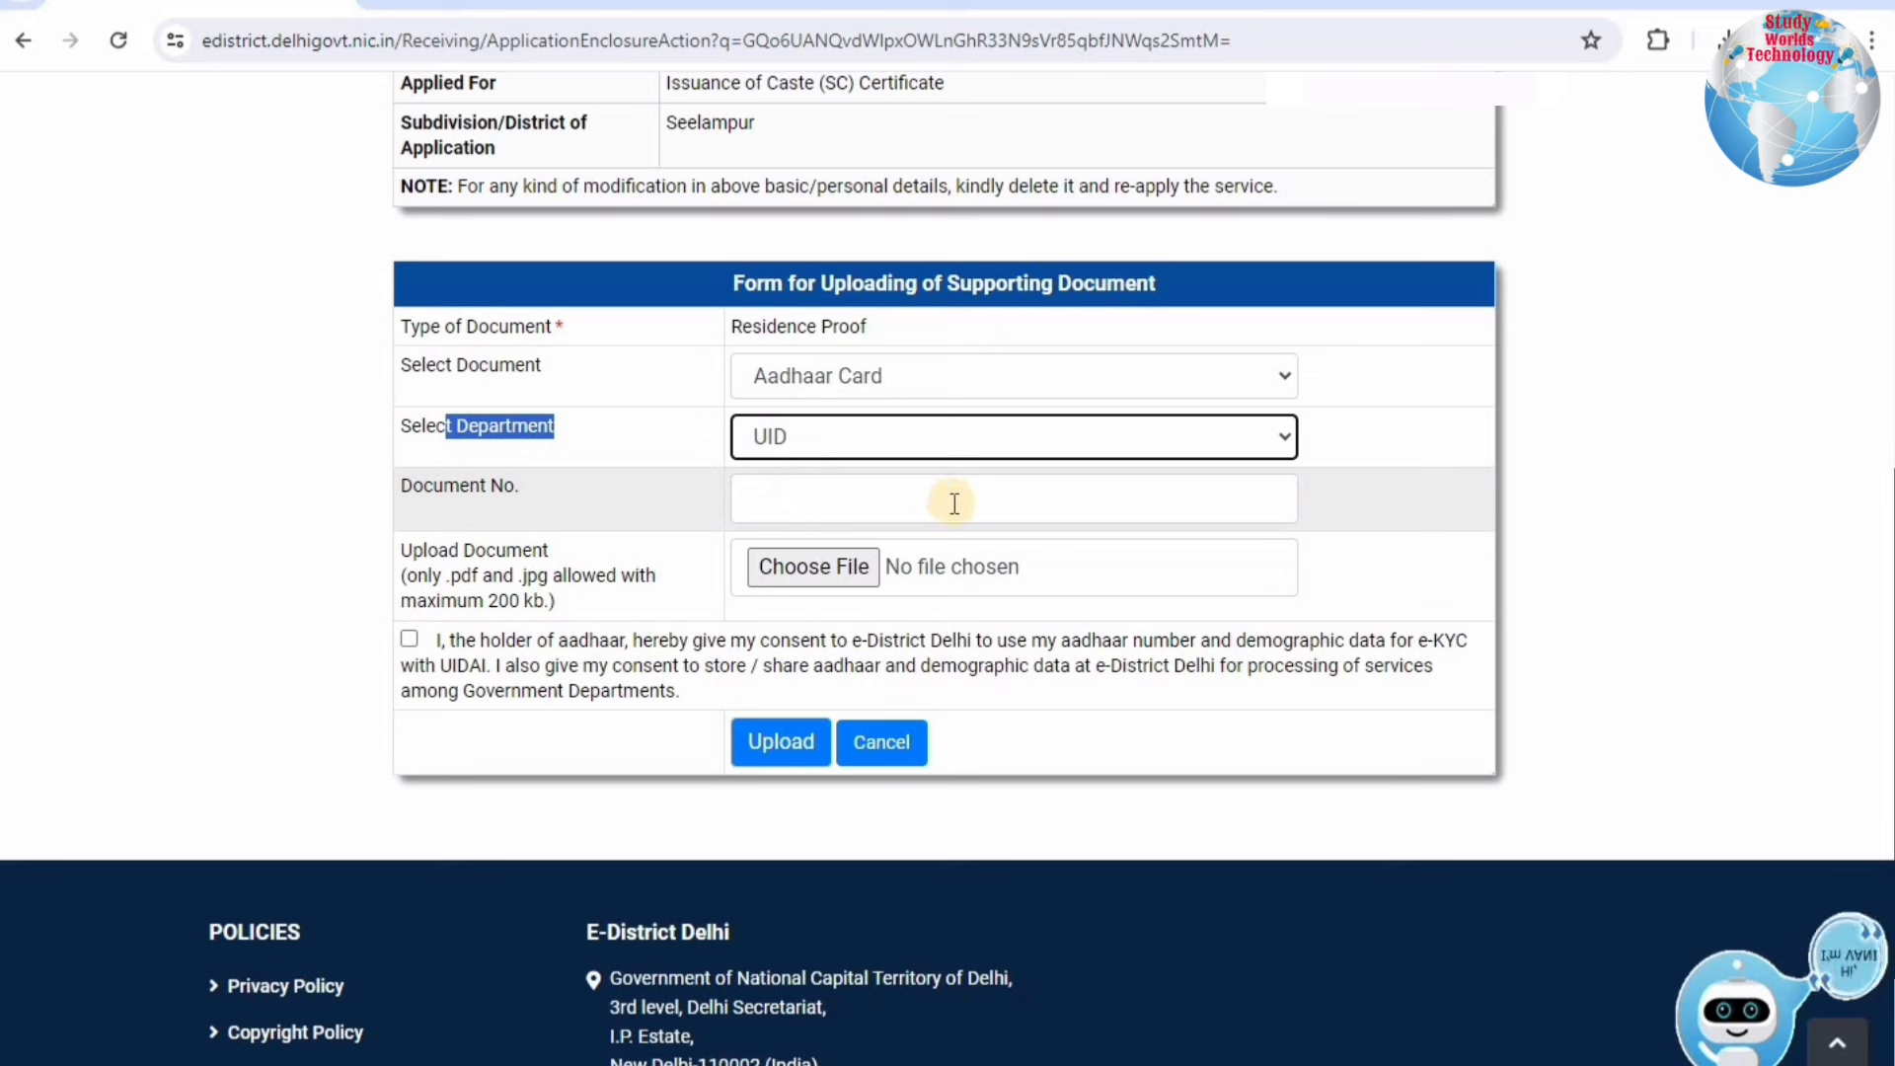
Step: Review the upload limits and Aadhaar consent on the Residence Proof form, and return to the supporting documents list
{"action": "left_click_drag", "start_coordinate": [449, 555], "coordinate": [550, 604]}
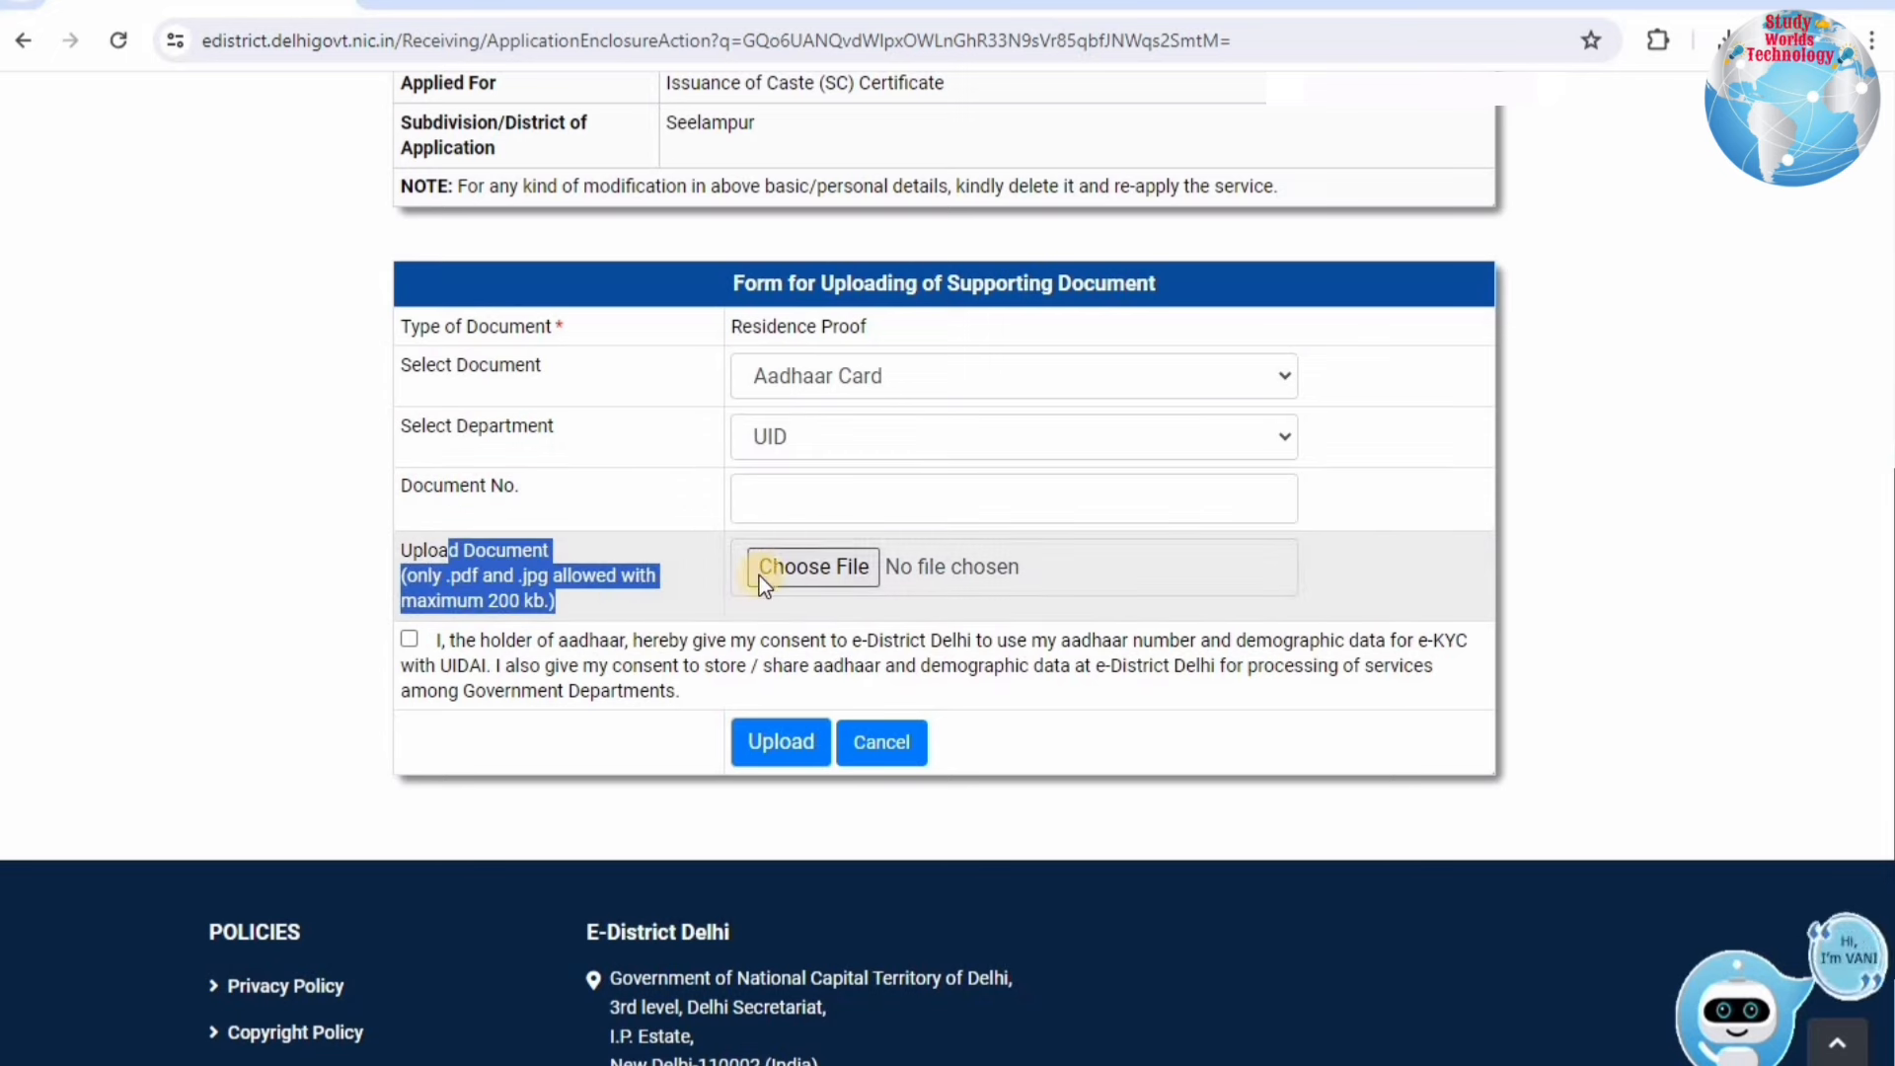
{"action": "left_click", "coordinate": [417, 652]}
{"action": "left_click", "coordinate": [757, 745]}
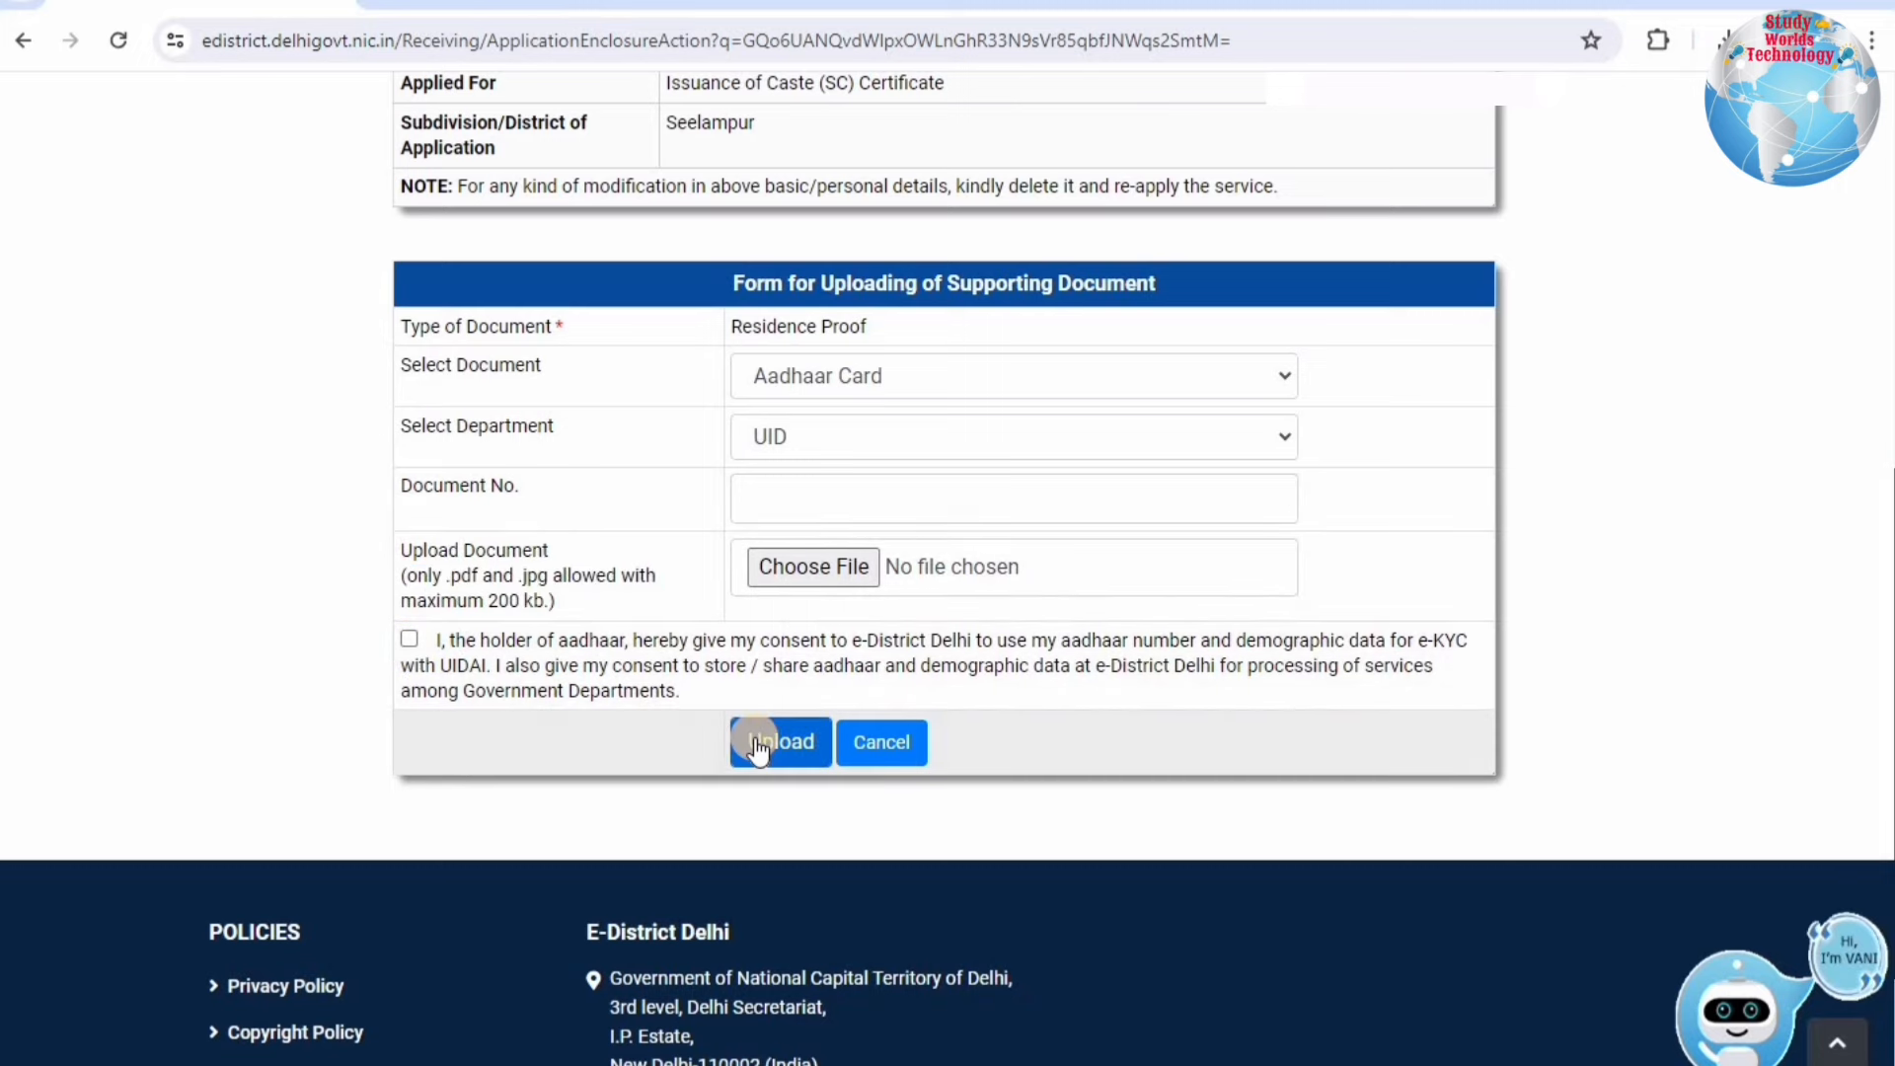
{"action": "left_click", "coordinate": [21, 56]}
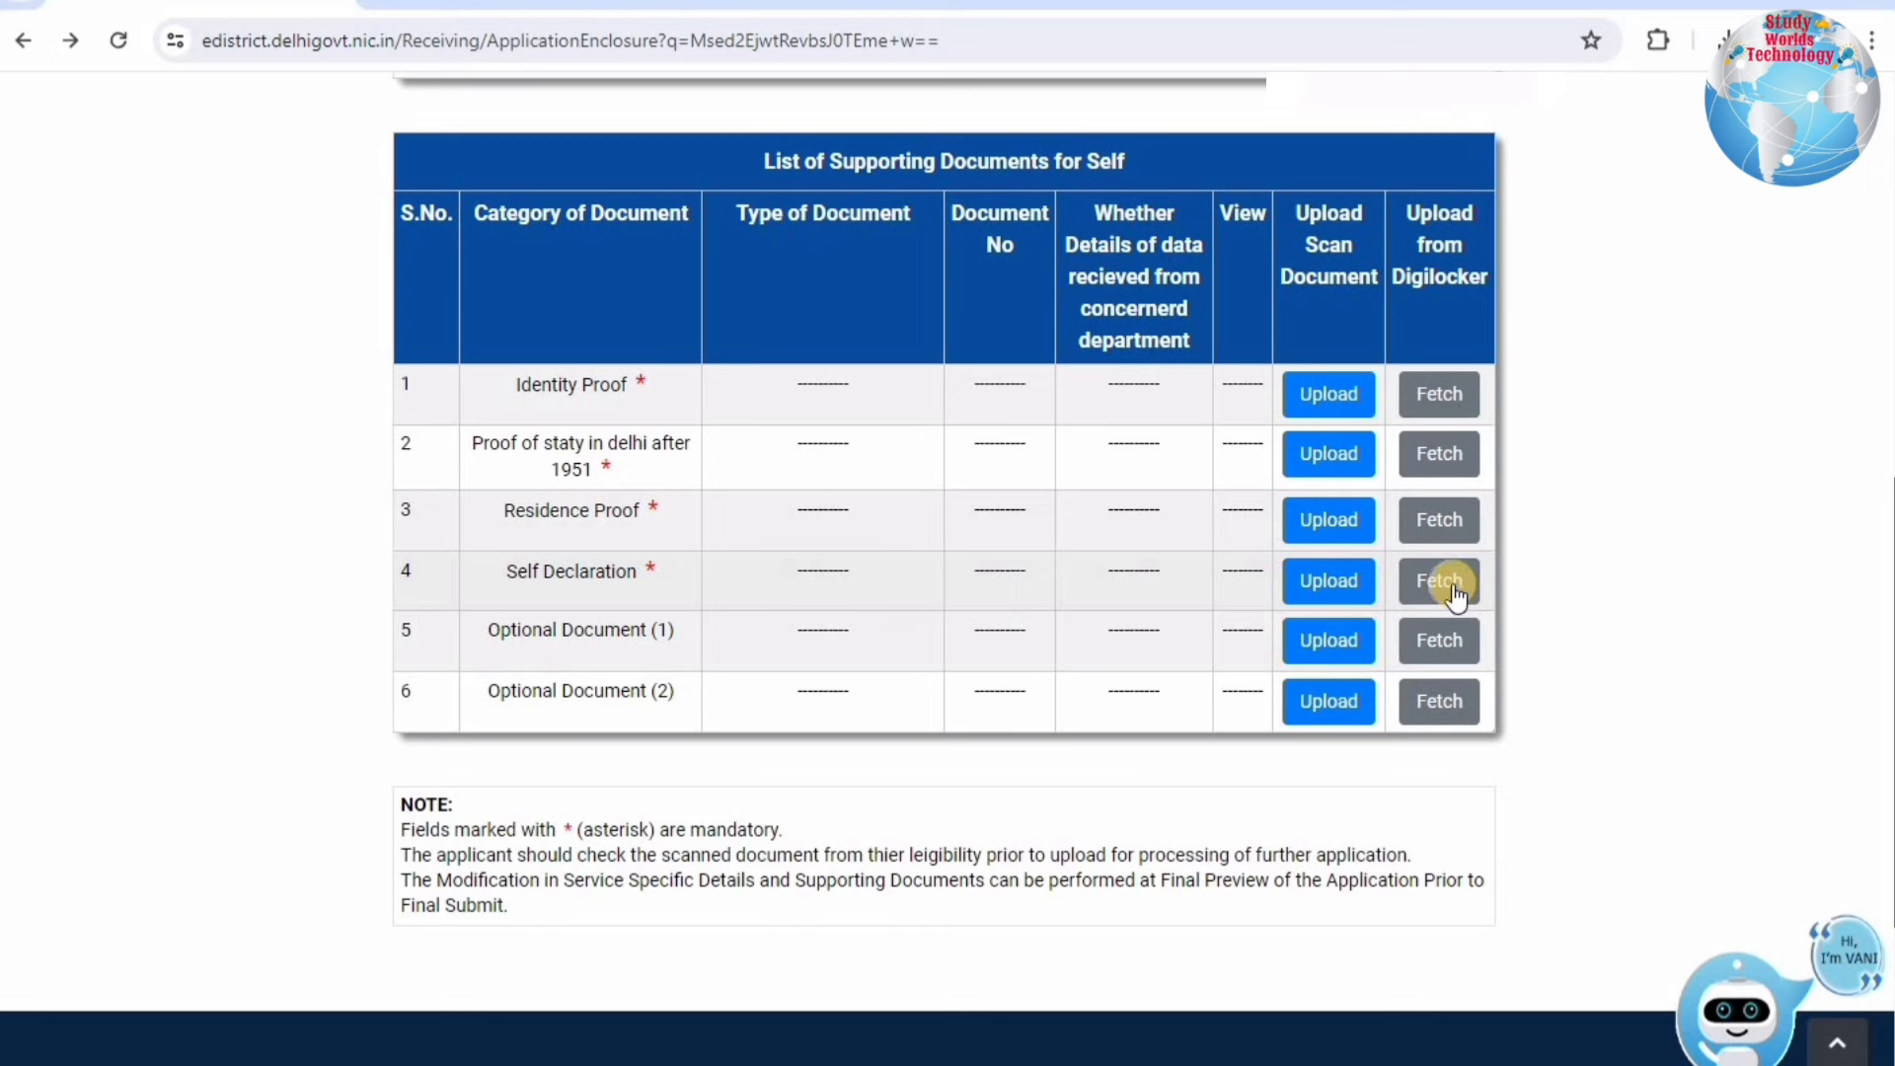
Step: In the Self Declaration upload form, choose Self Declaration, department Other and other department name "self", and check the file format and size limits
{"action": "left_click", "coordinate": [1344, 582]}
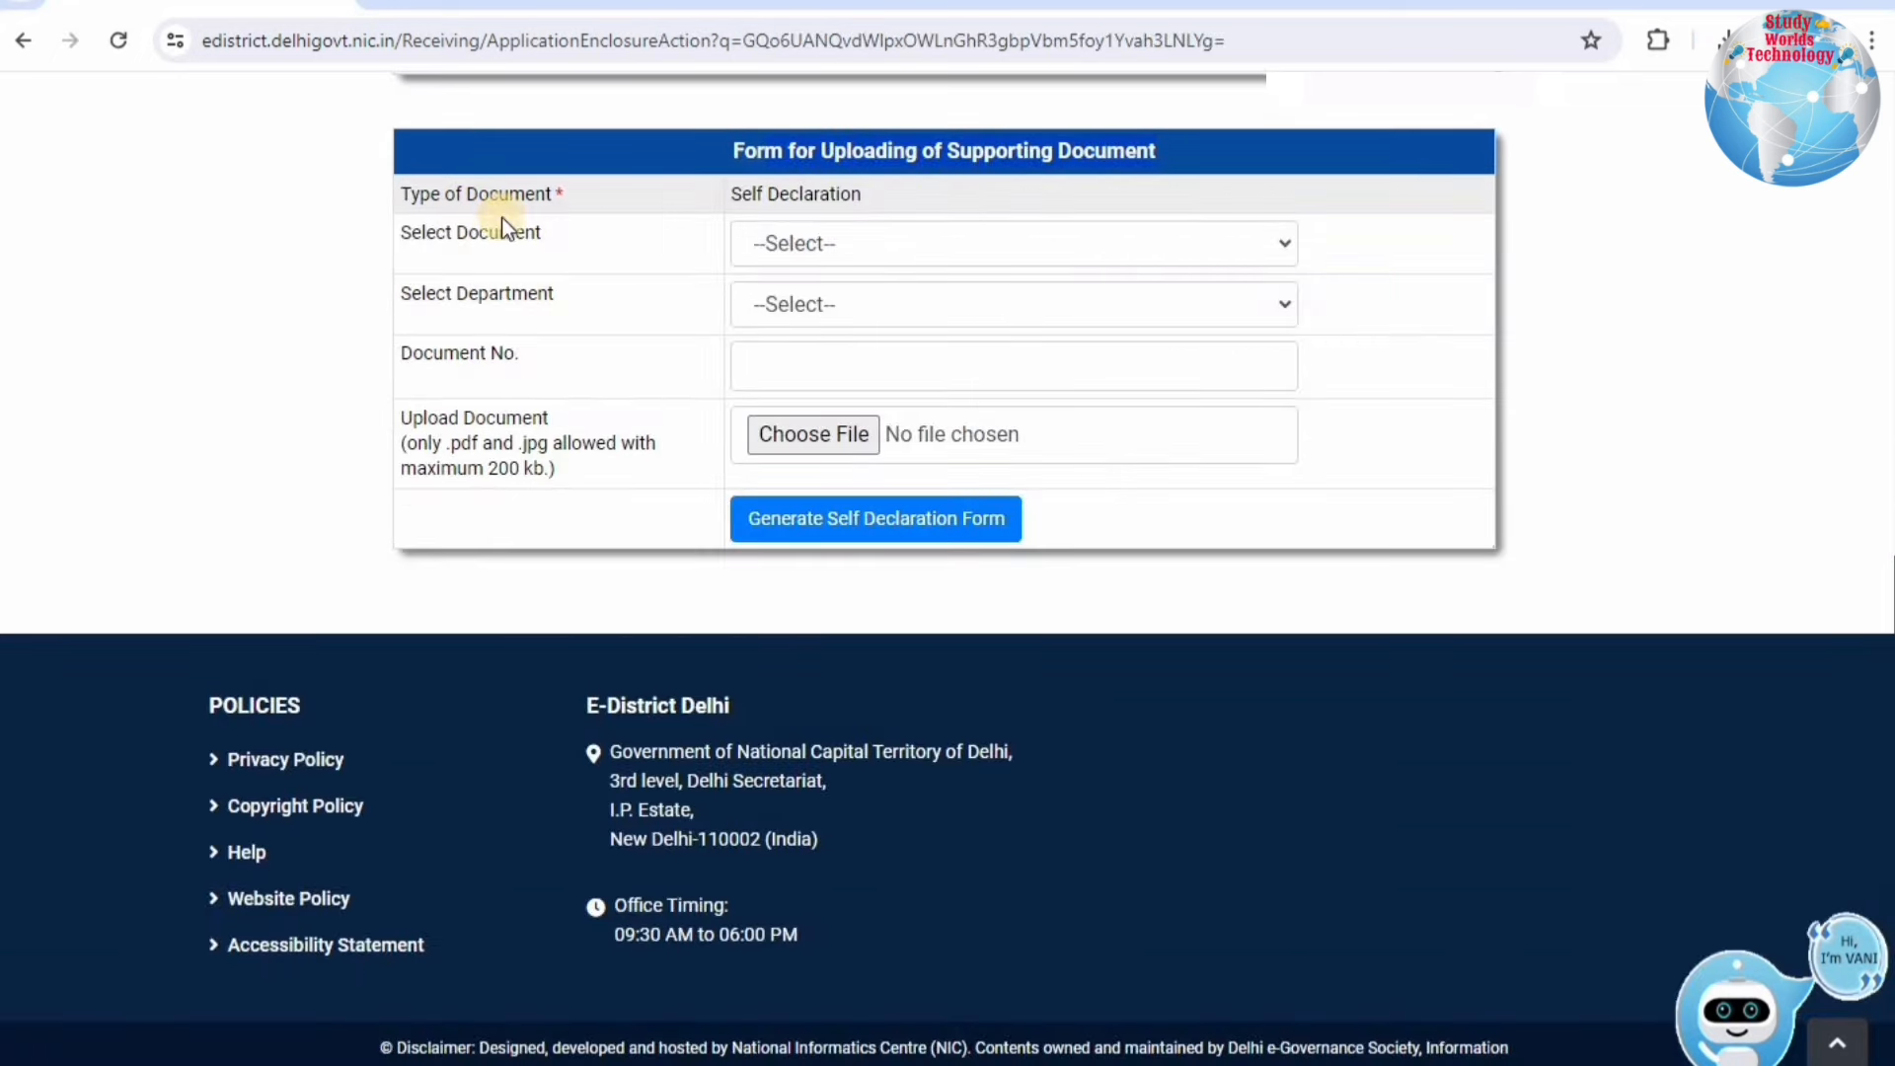
{"action": "left_click", "coordinate": [796, 244]}
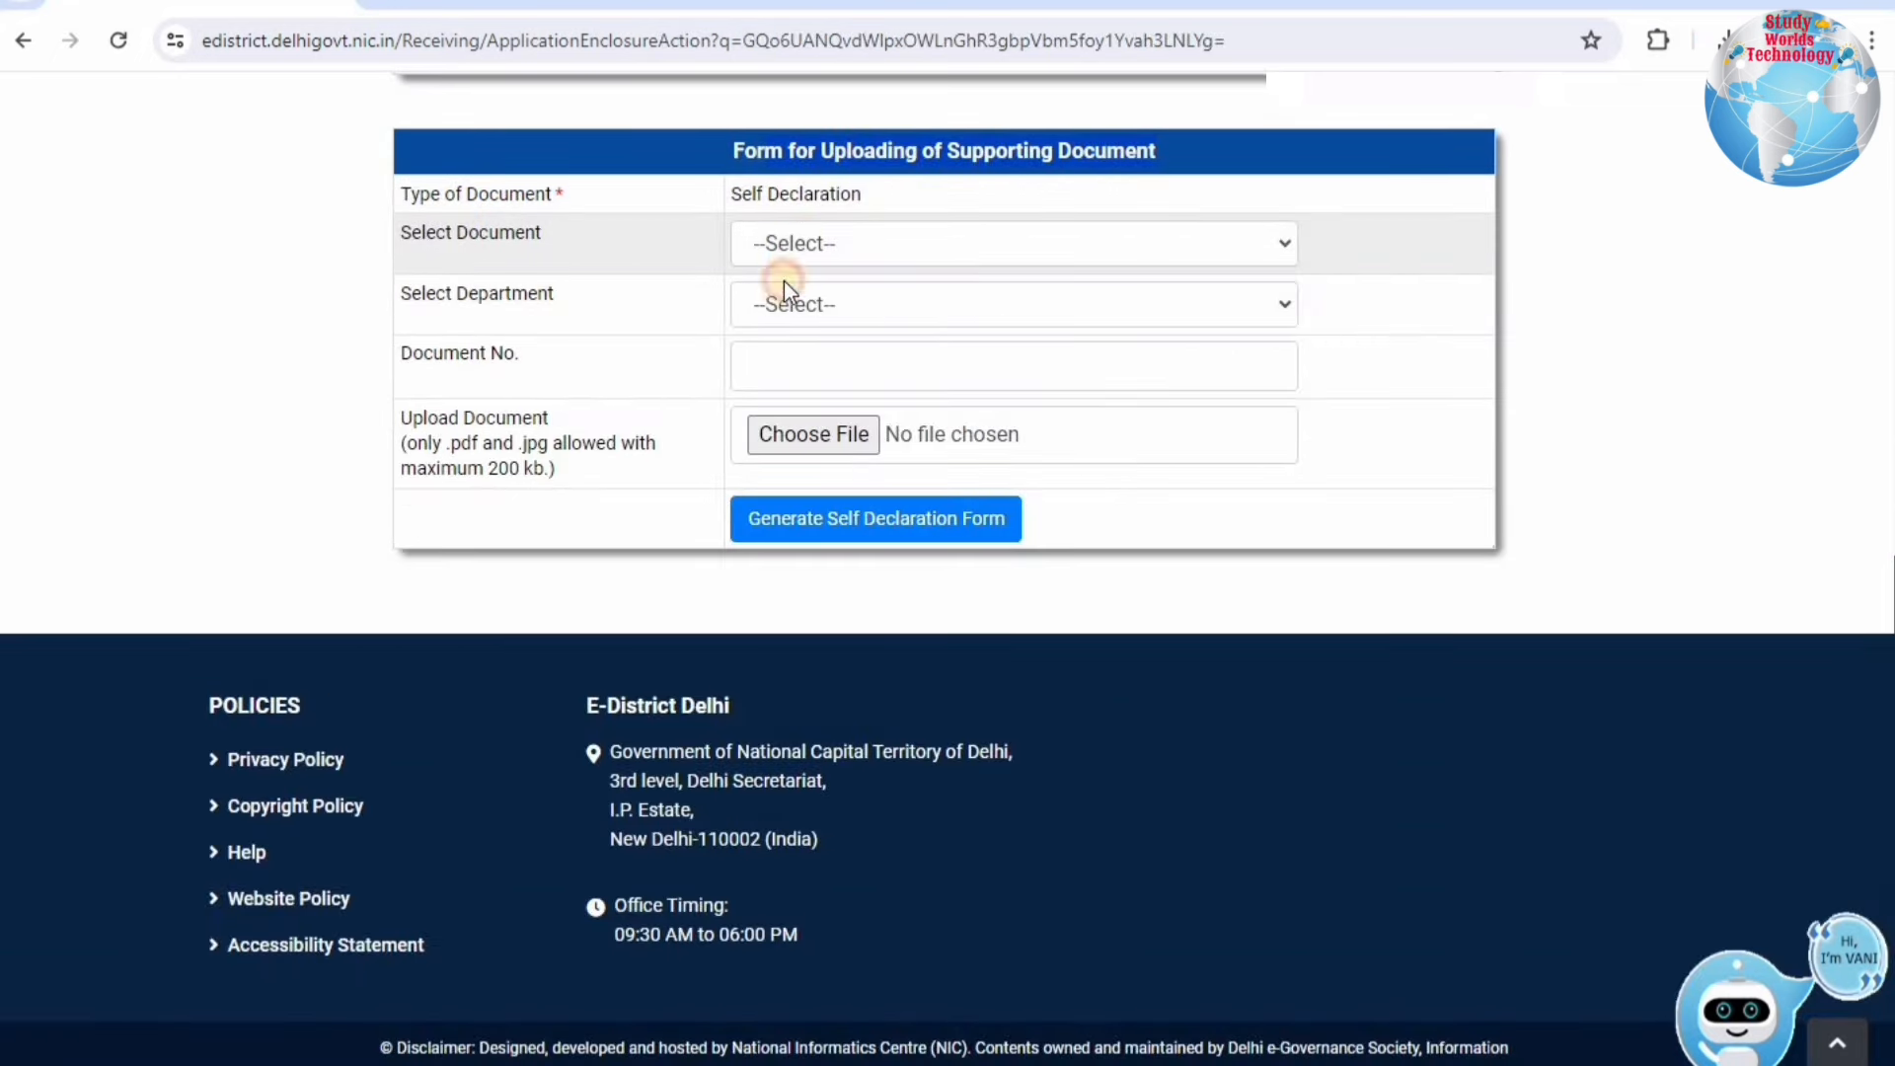
{"action": "left_click", "coordinate": [424, 313]}
{"action": "left_click", "coordinate": [957, 306]}
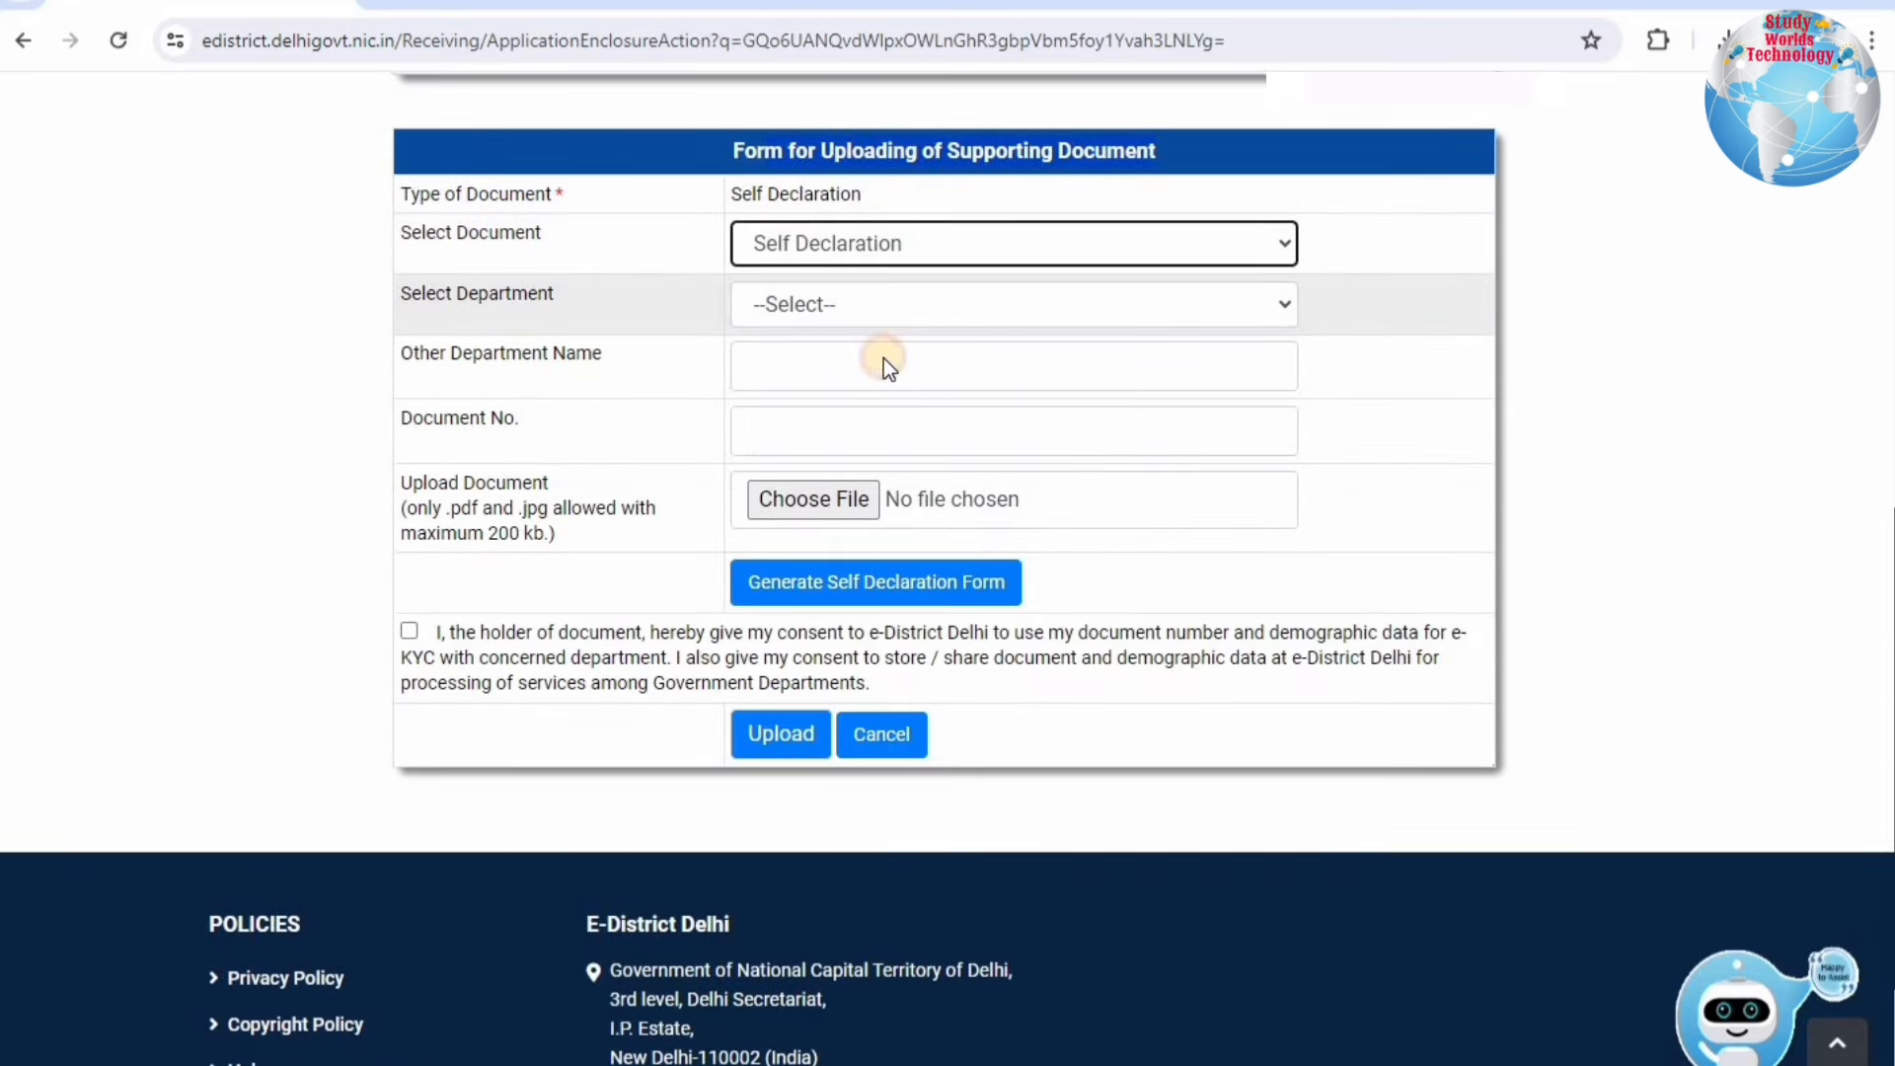
{"action": "left_click", "coordinate": [879, 368]}
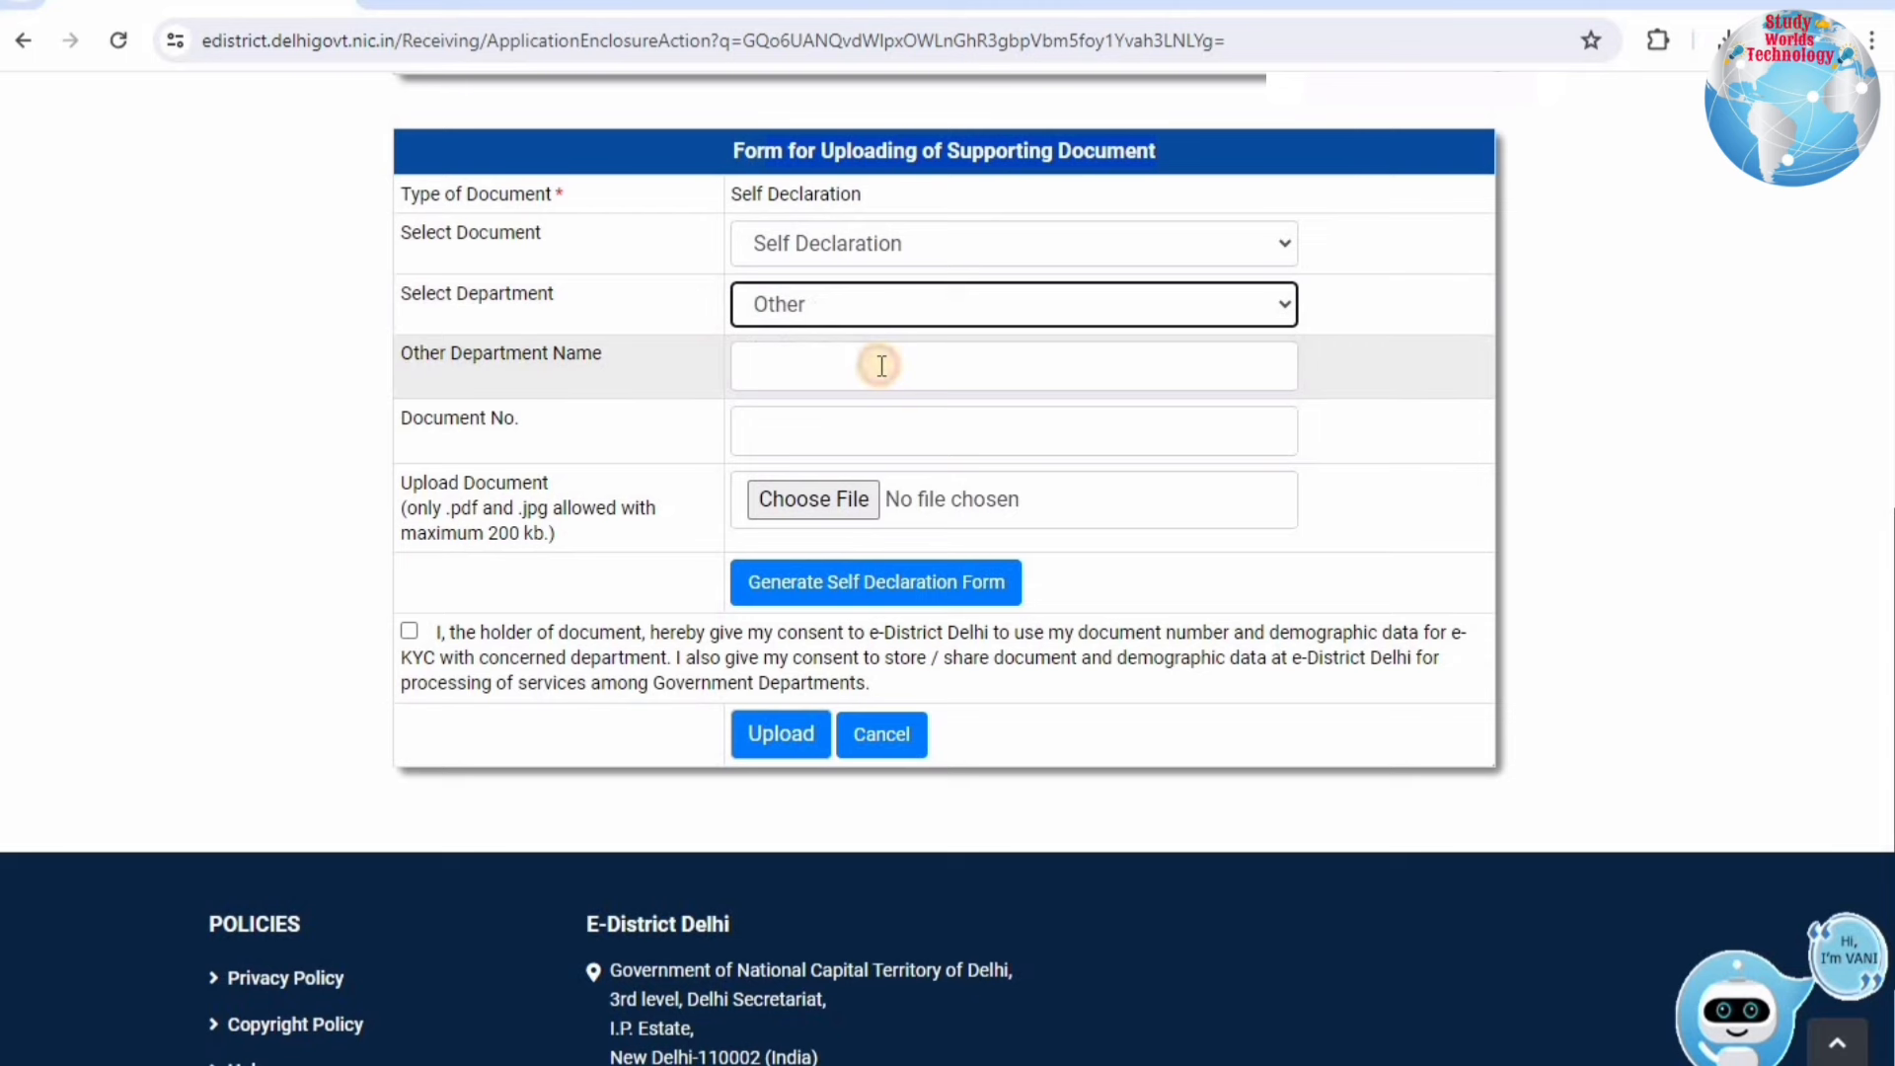
{"action": "left_click", "coordinate": [882, 365]}
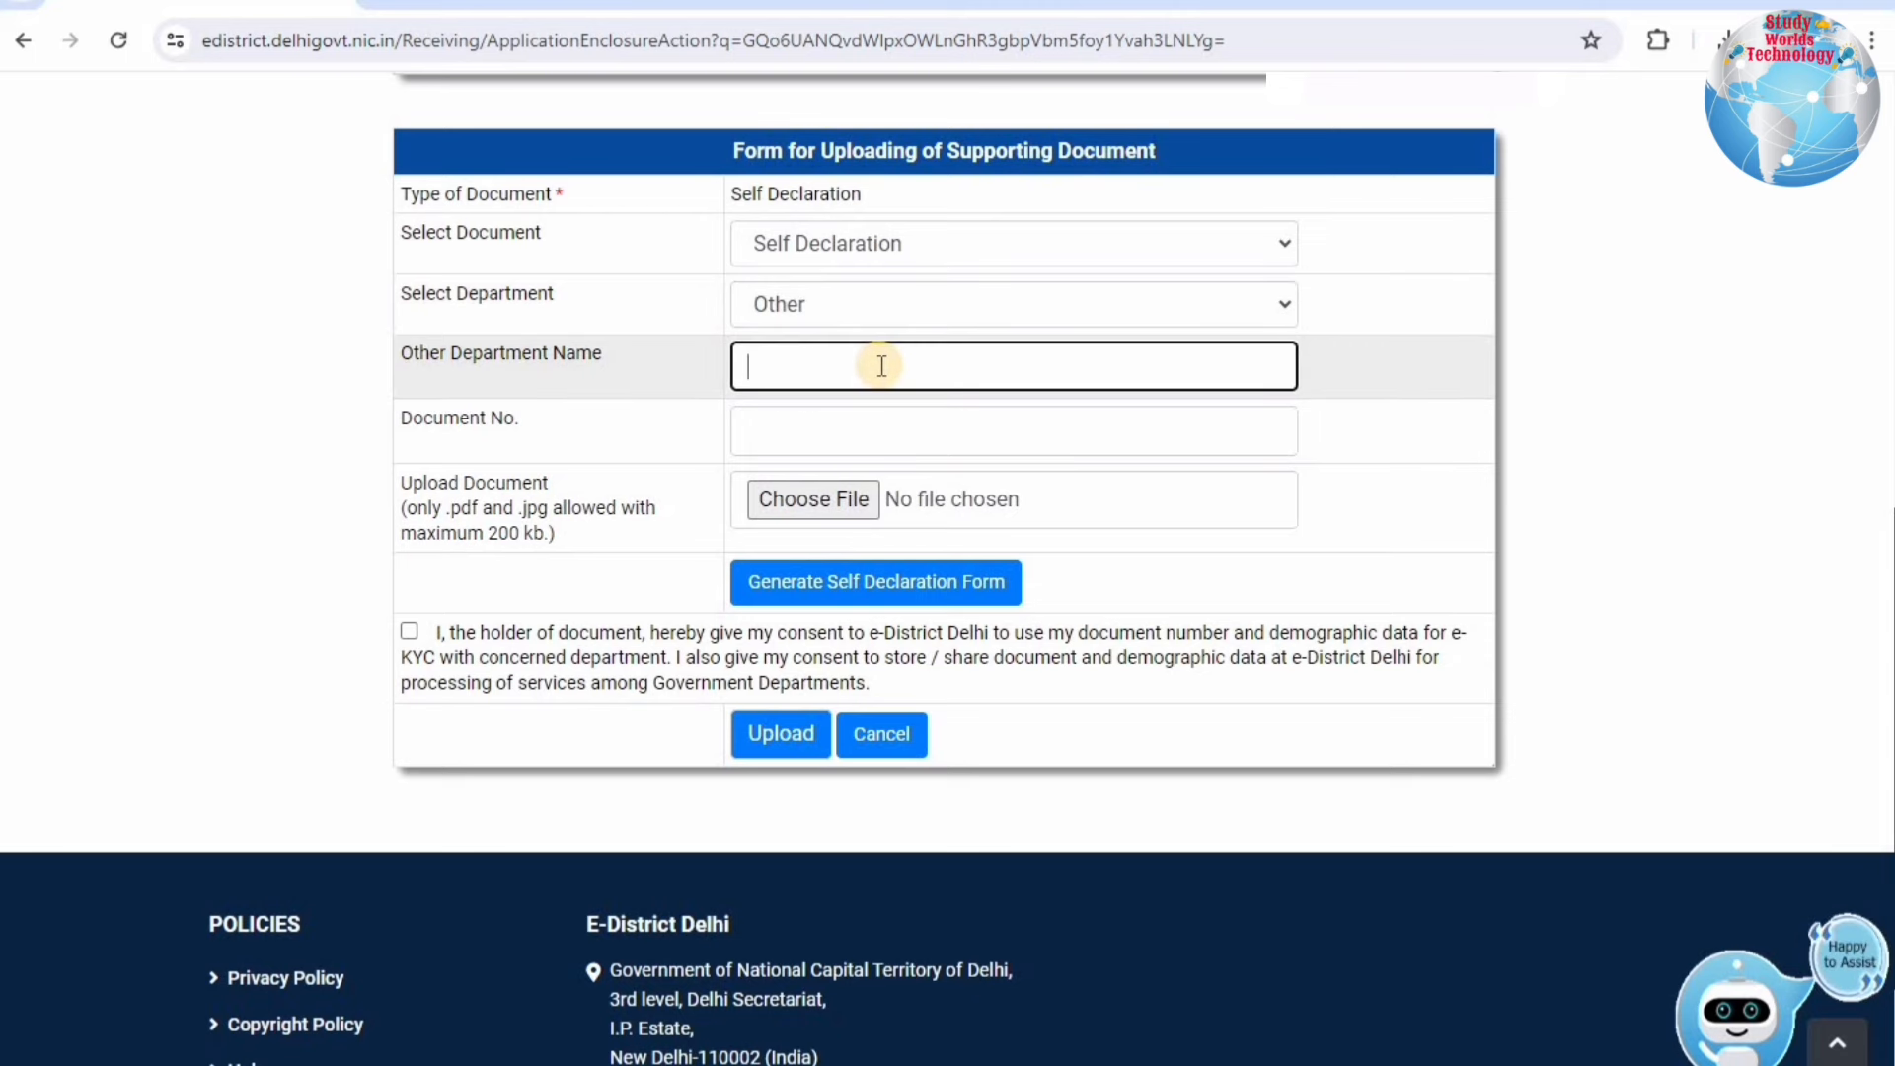
{"action": "type", "text": "self"}
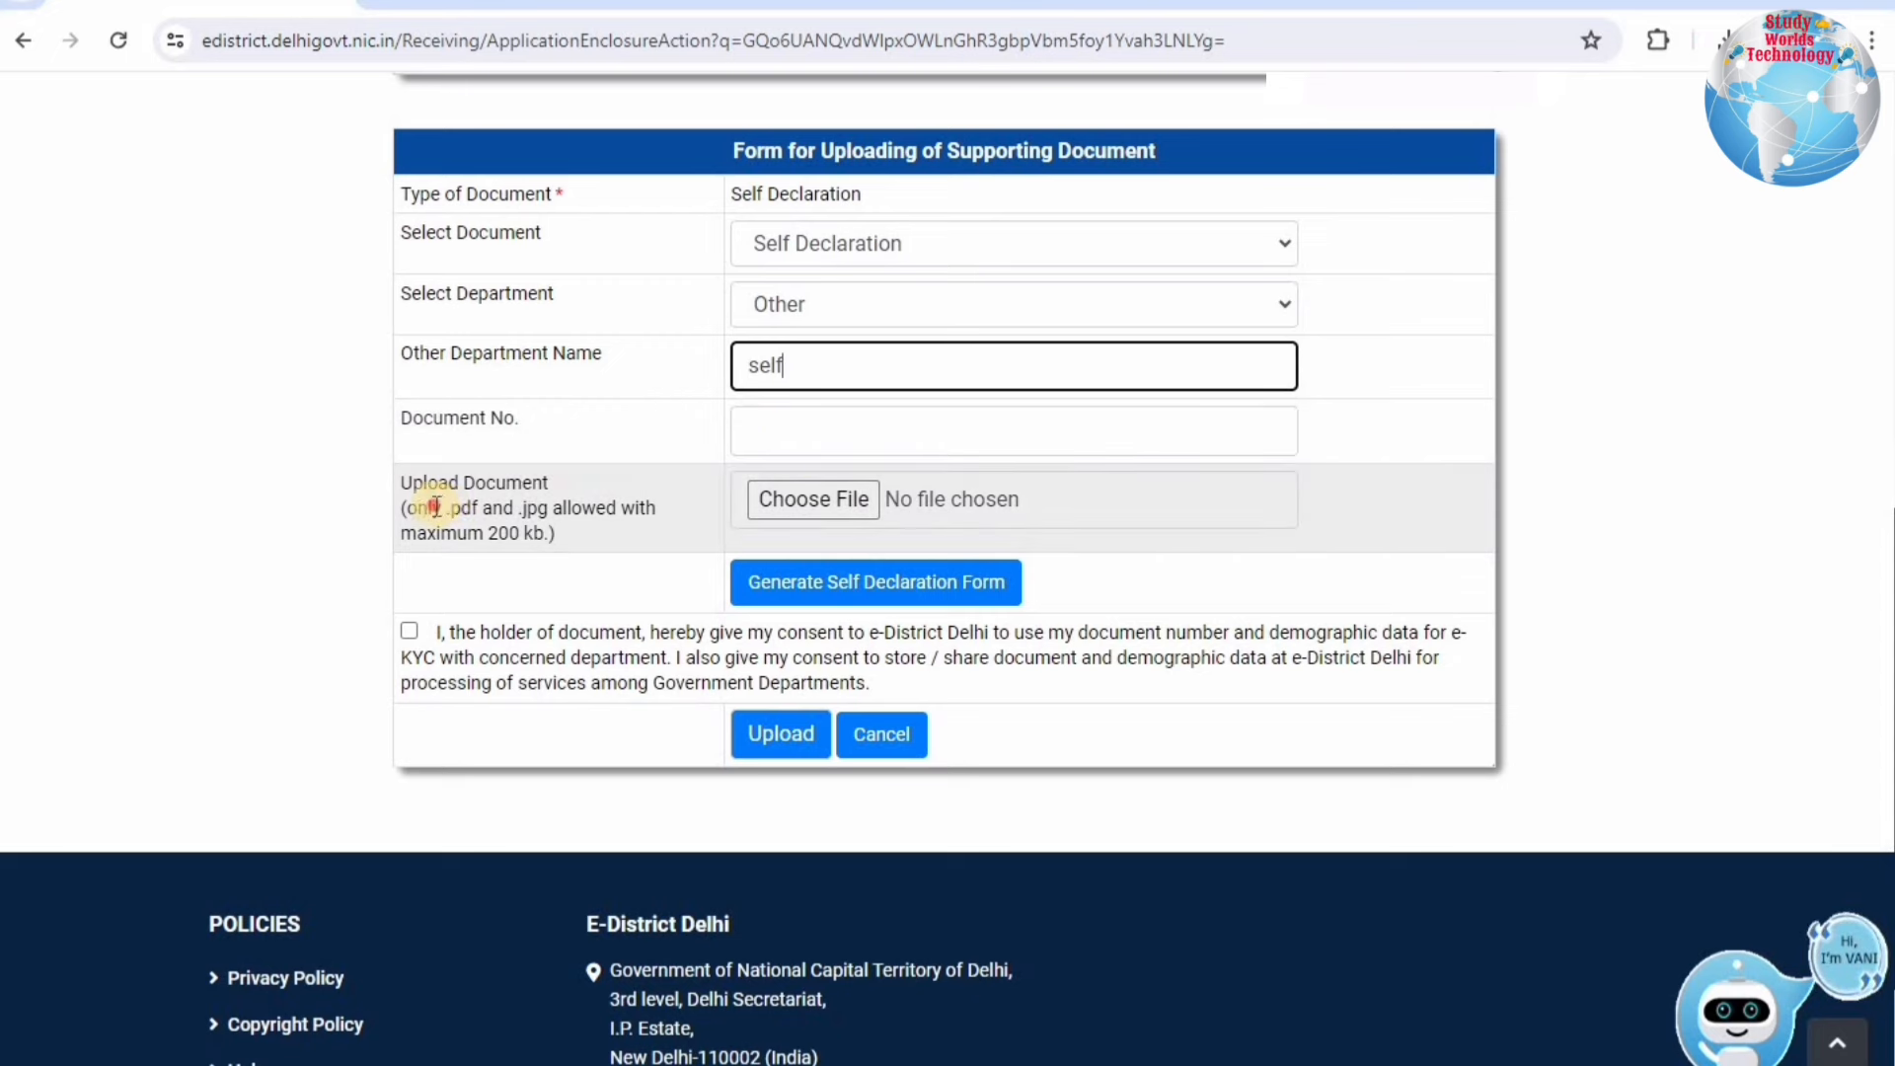
{"action": "left_click_drag", "start_coordinate": [431, 507], "coordinate": [546, 533]}
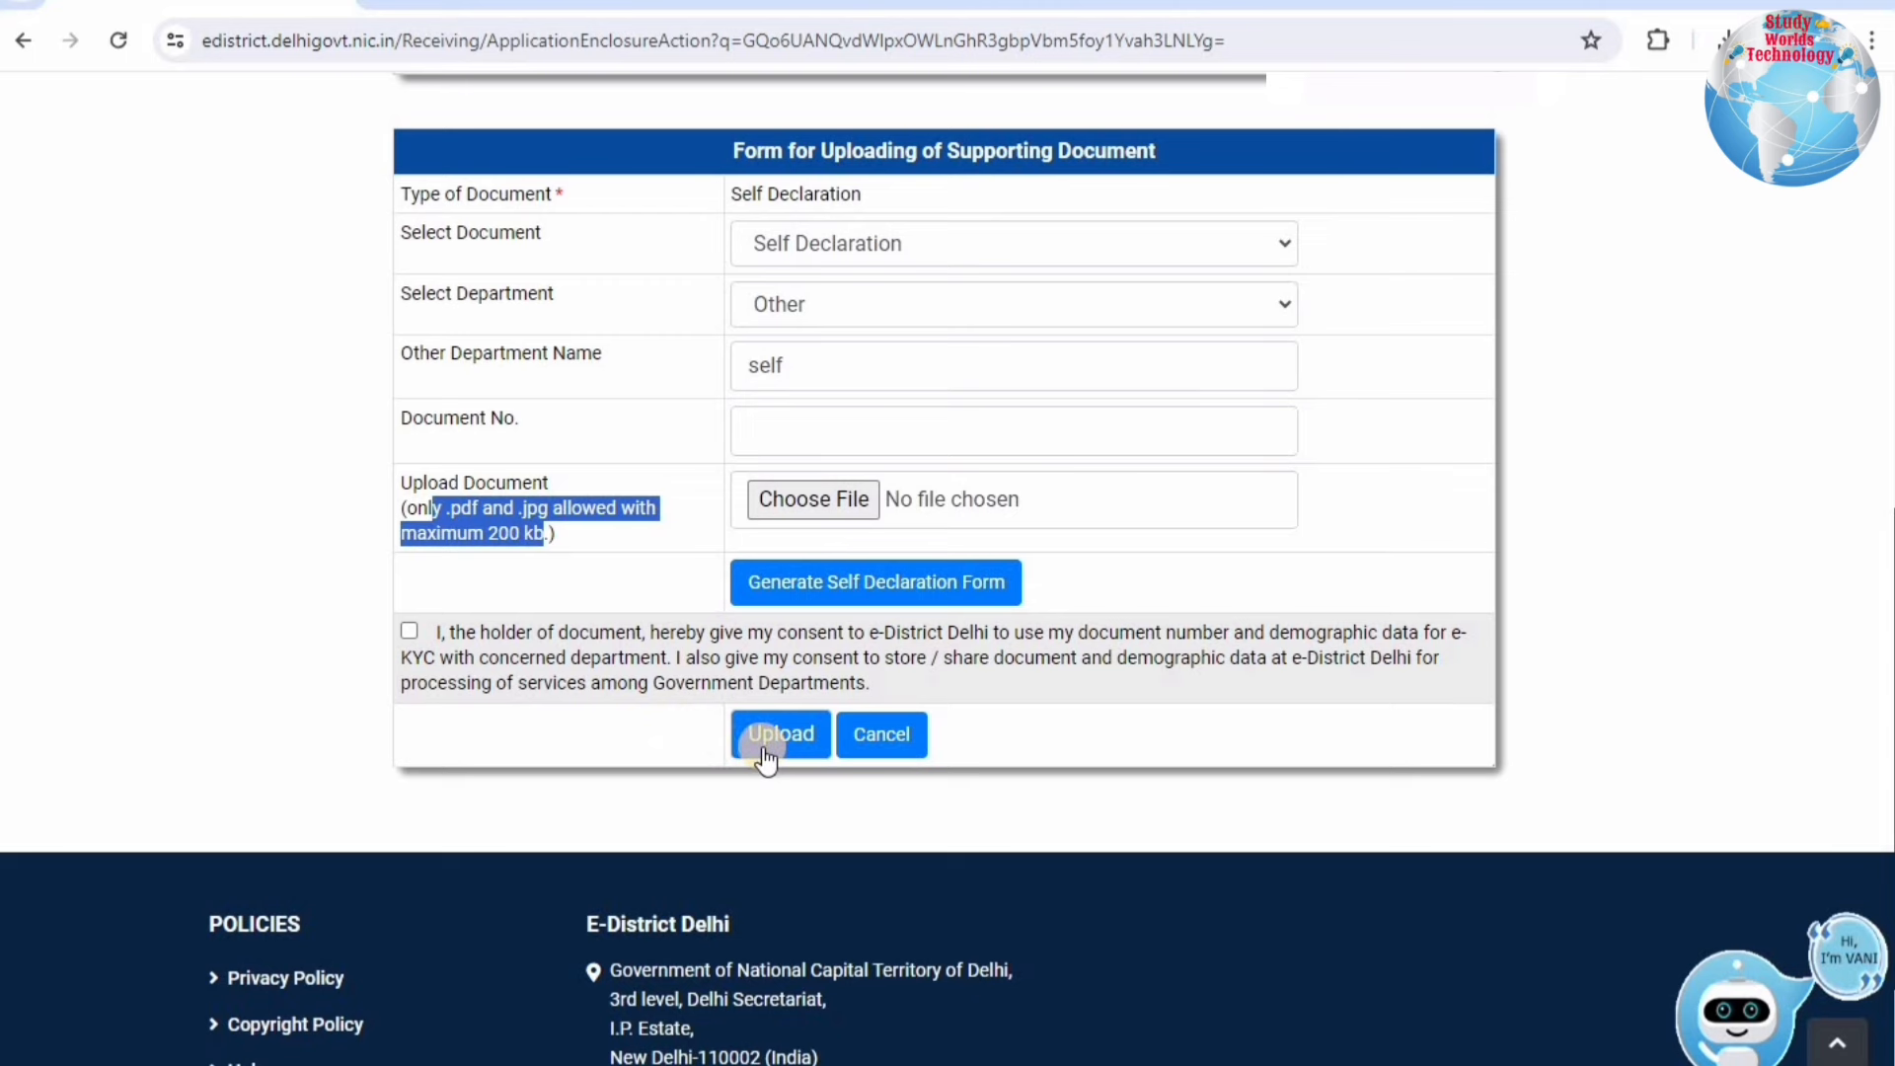
Step: Return to the supporting documents list and review which document categories are mandatory
{"action": "left_click", "coordinate": [31, 57]}
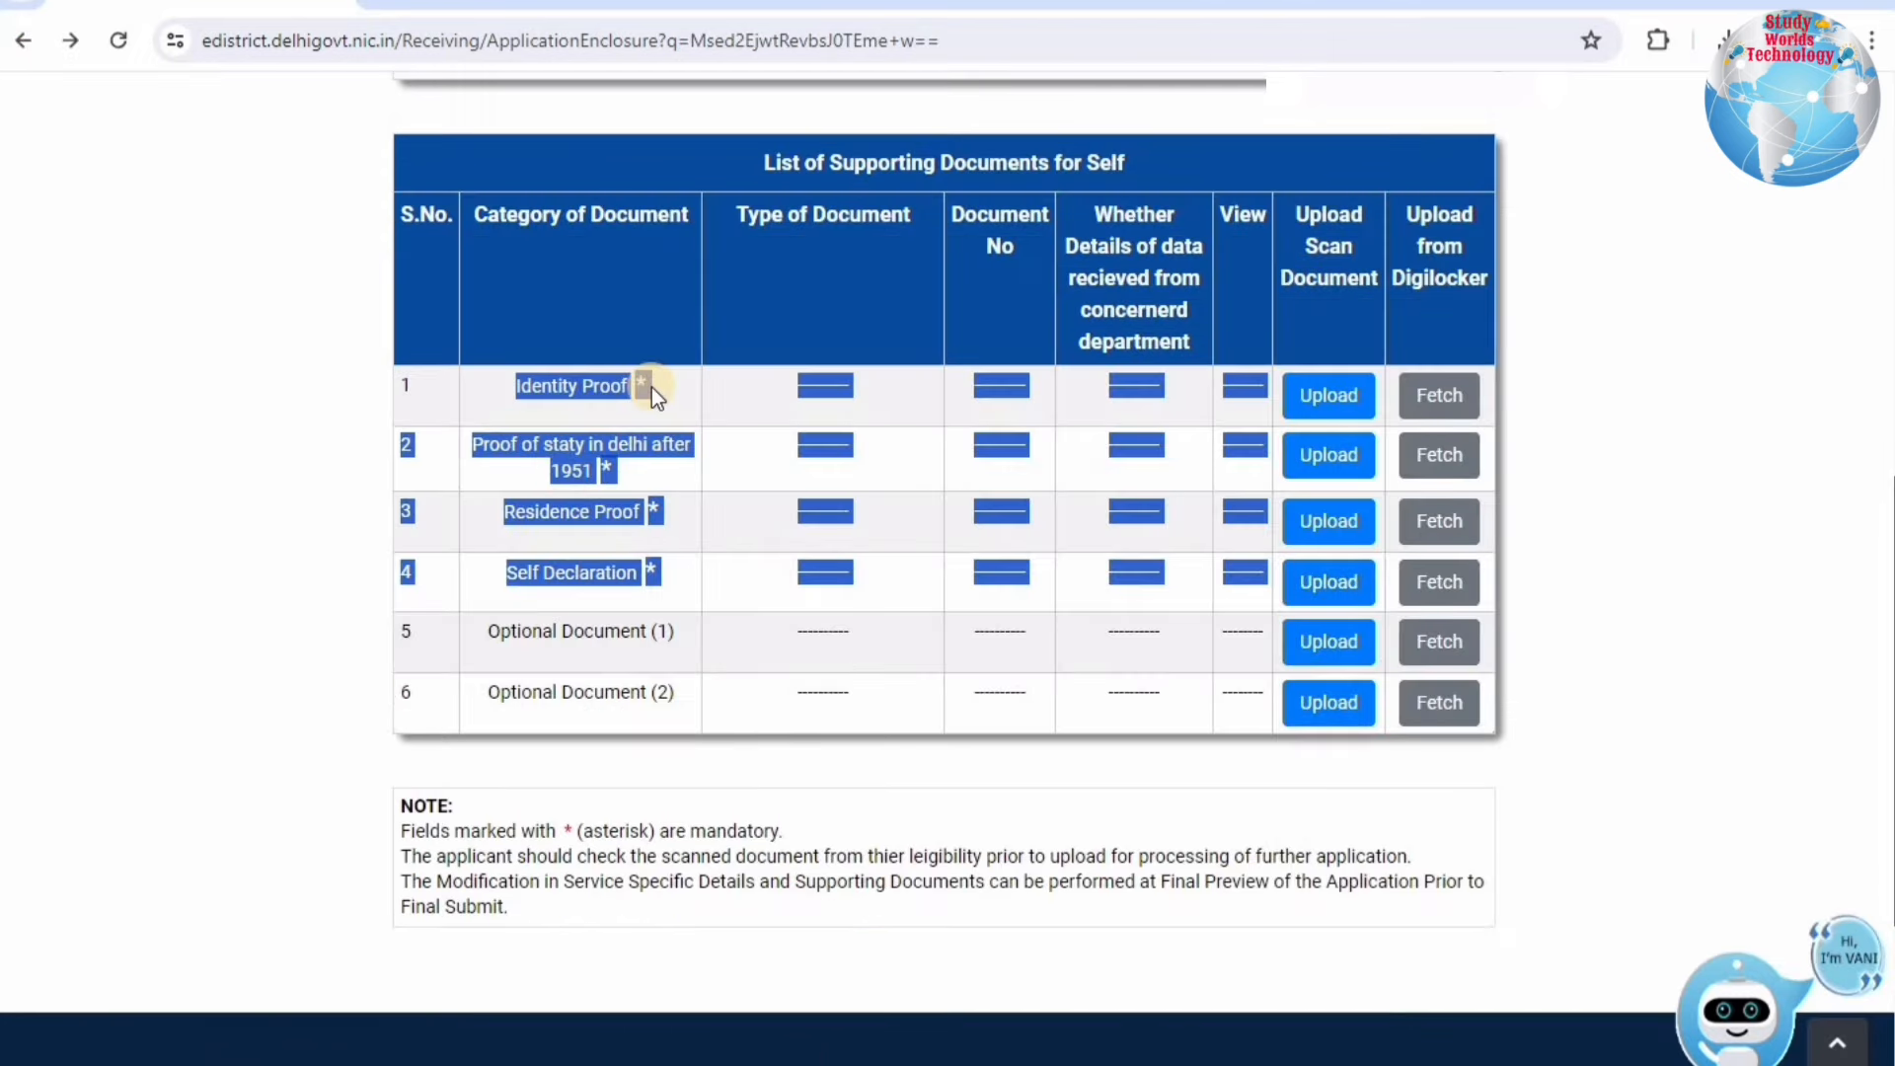
{"action": "left_click", "coordinate": [651, 387]}
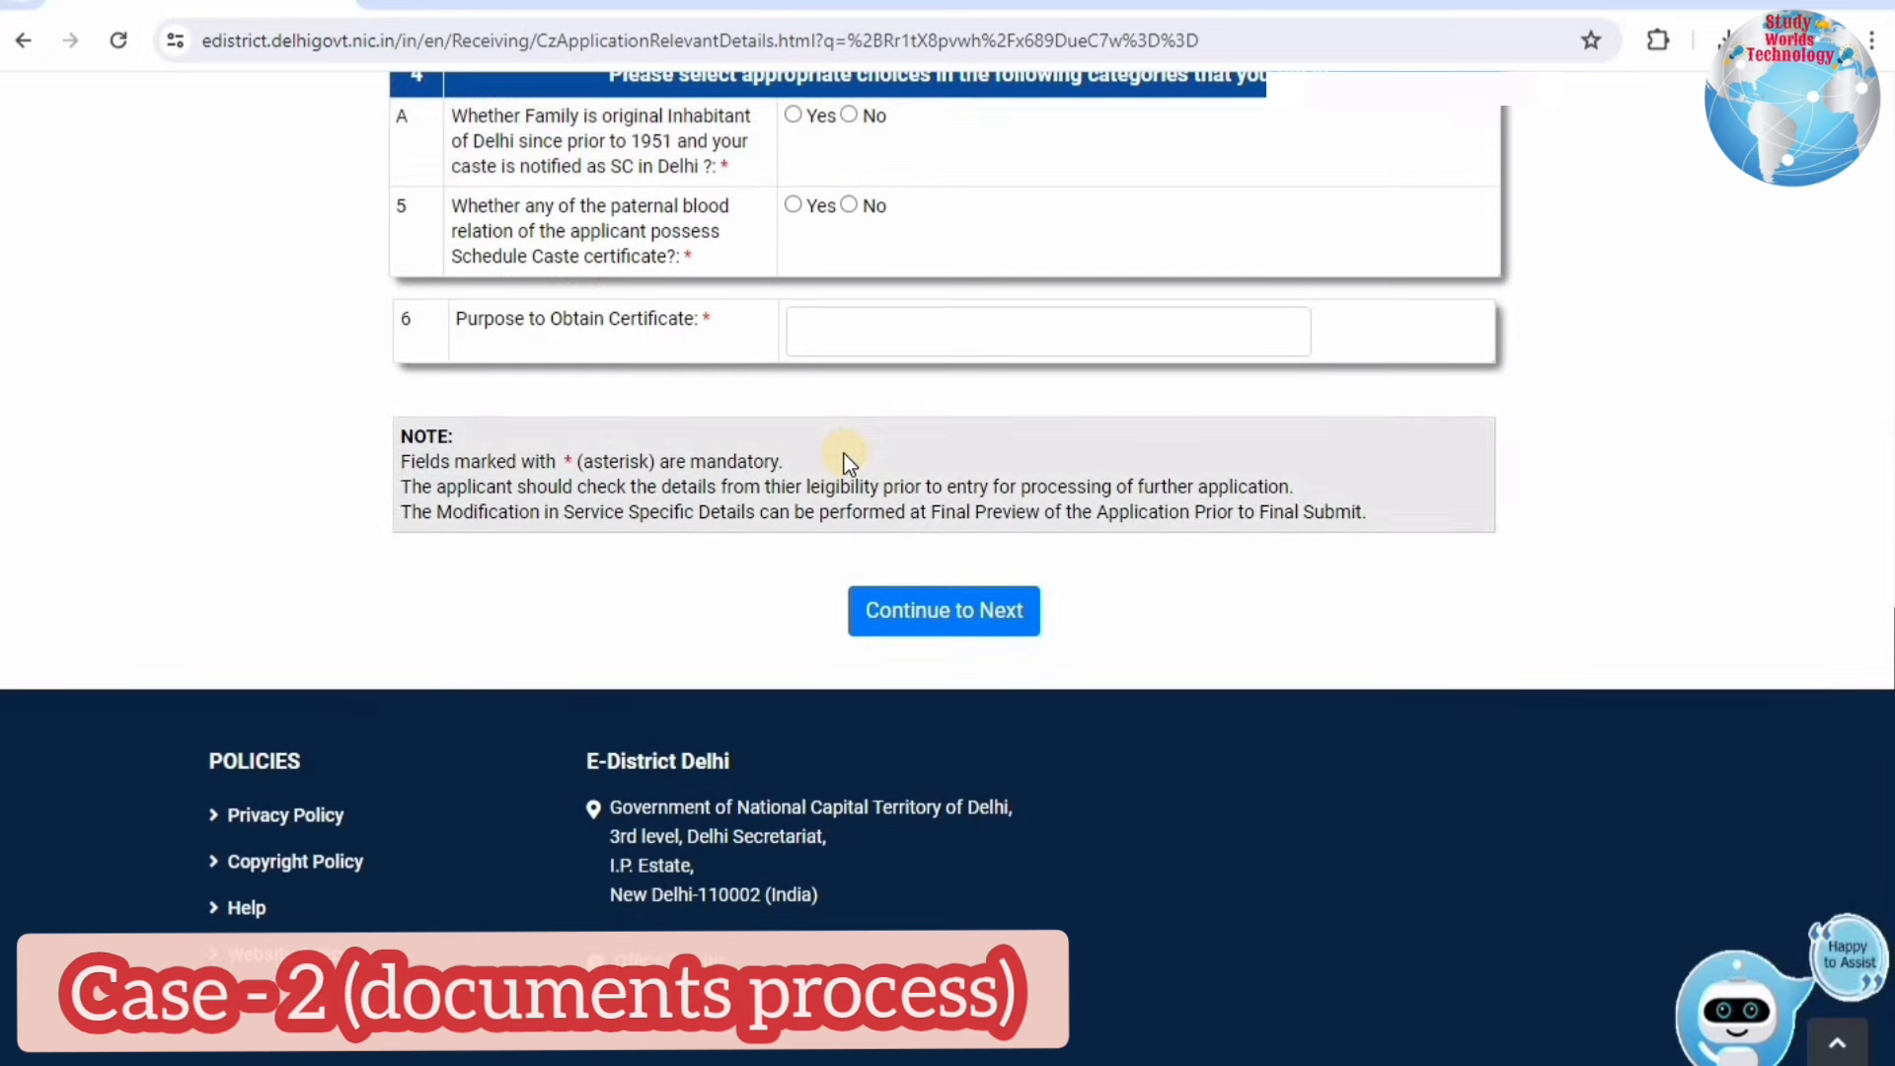
Step: Answer No to the family being original Delhi inhabitants prior to 1951, and Yes to having migrated to Delhi after 1951
{"action": "scroll", "coordinate": [610, 182], "scroll_direction": "up", "scroll_amount": 1}
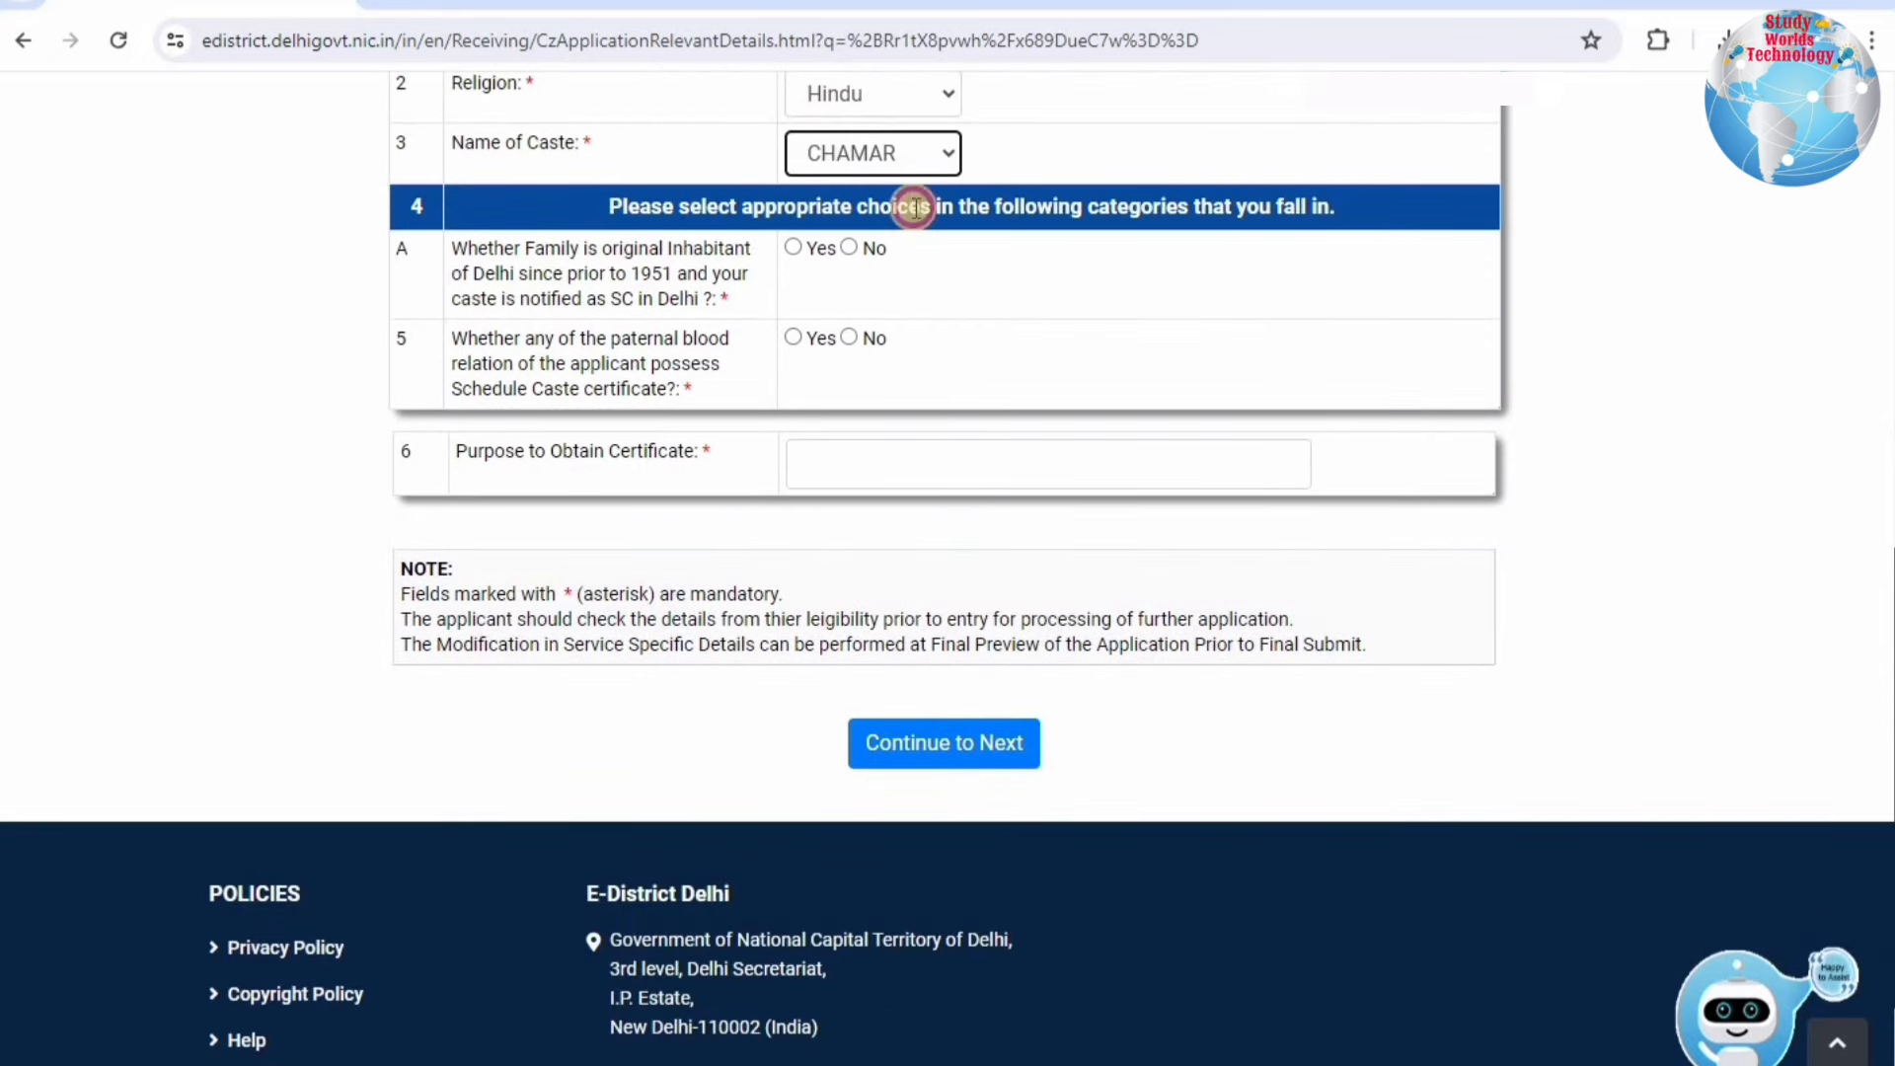
{"action": "left_click", "coordinate": [1254, 205]}
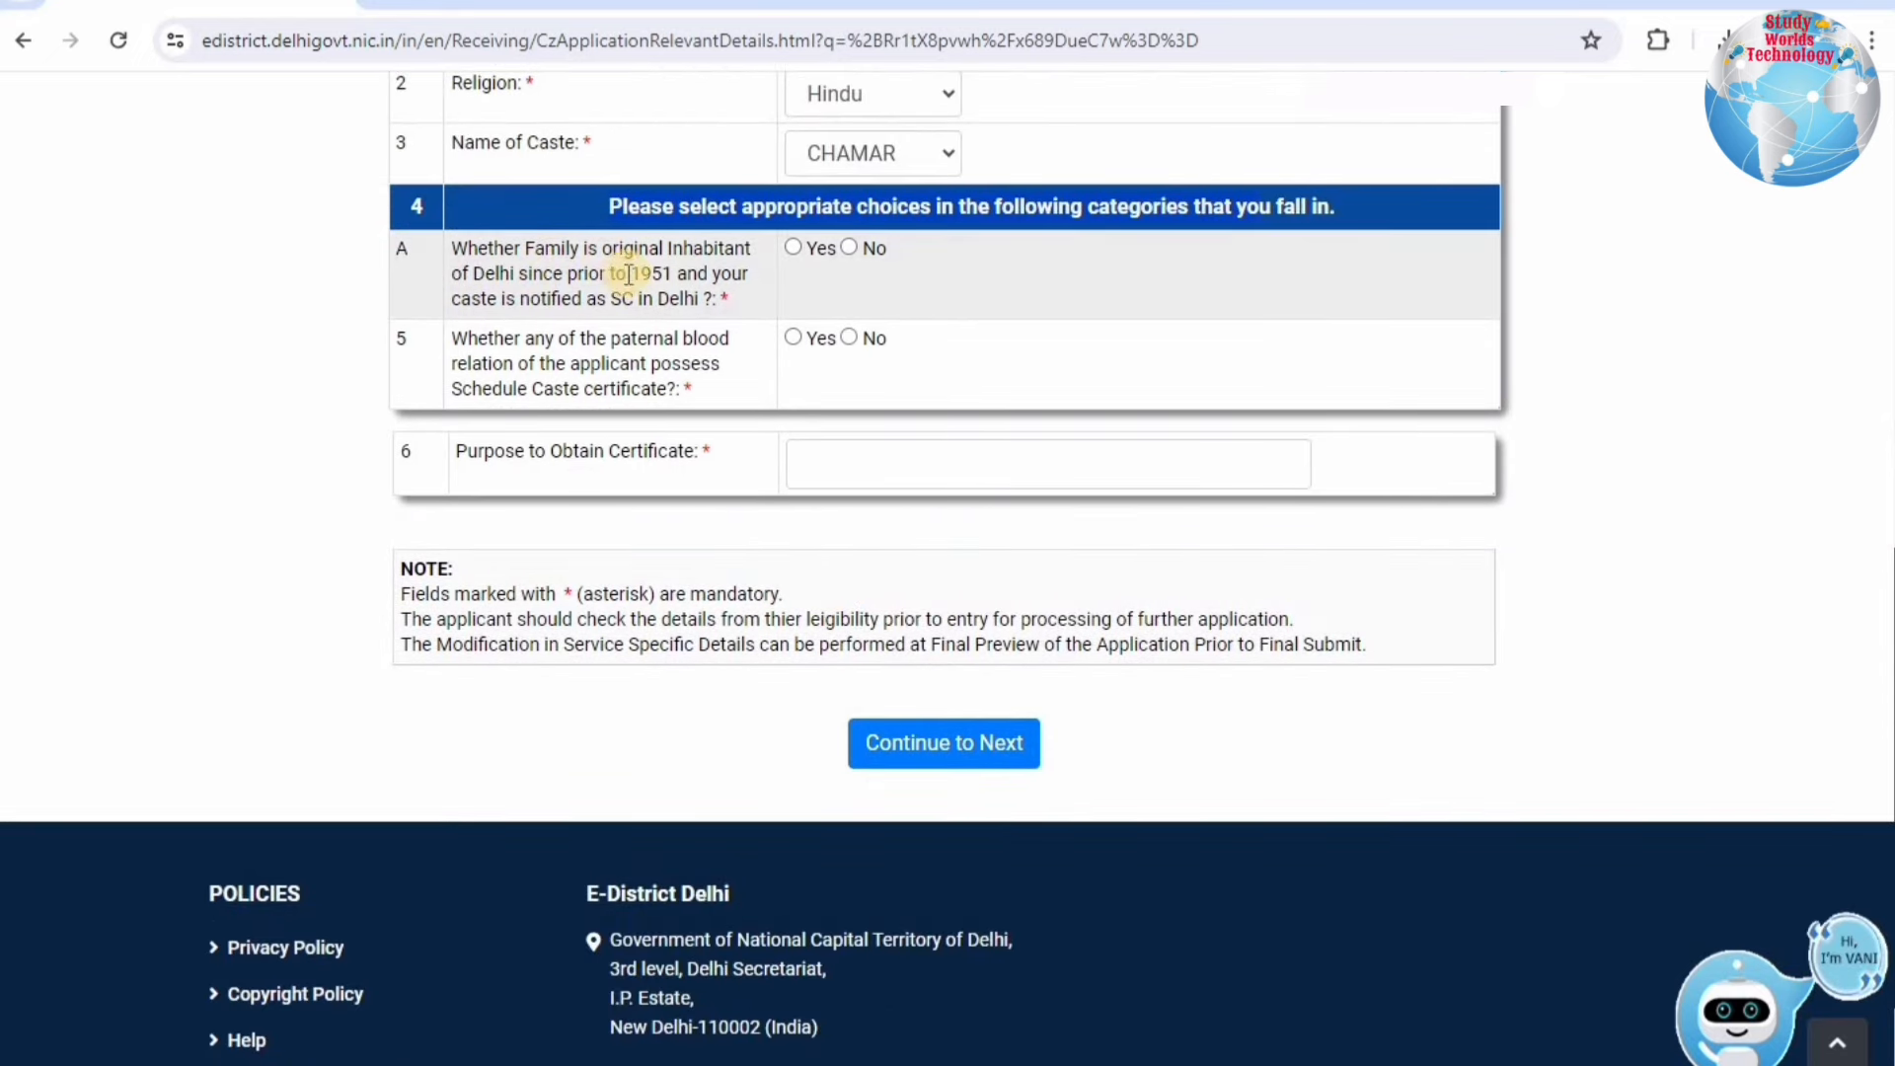
{"action": "left_click", "coordinate": [849, 248]}
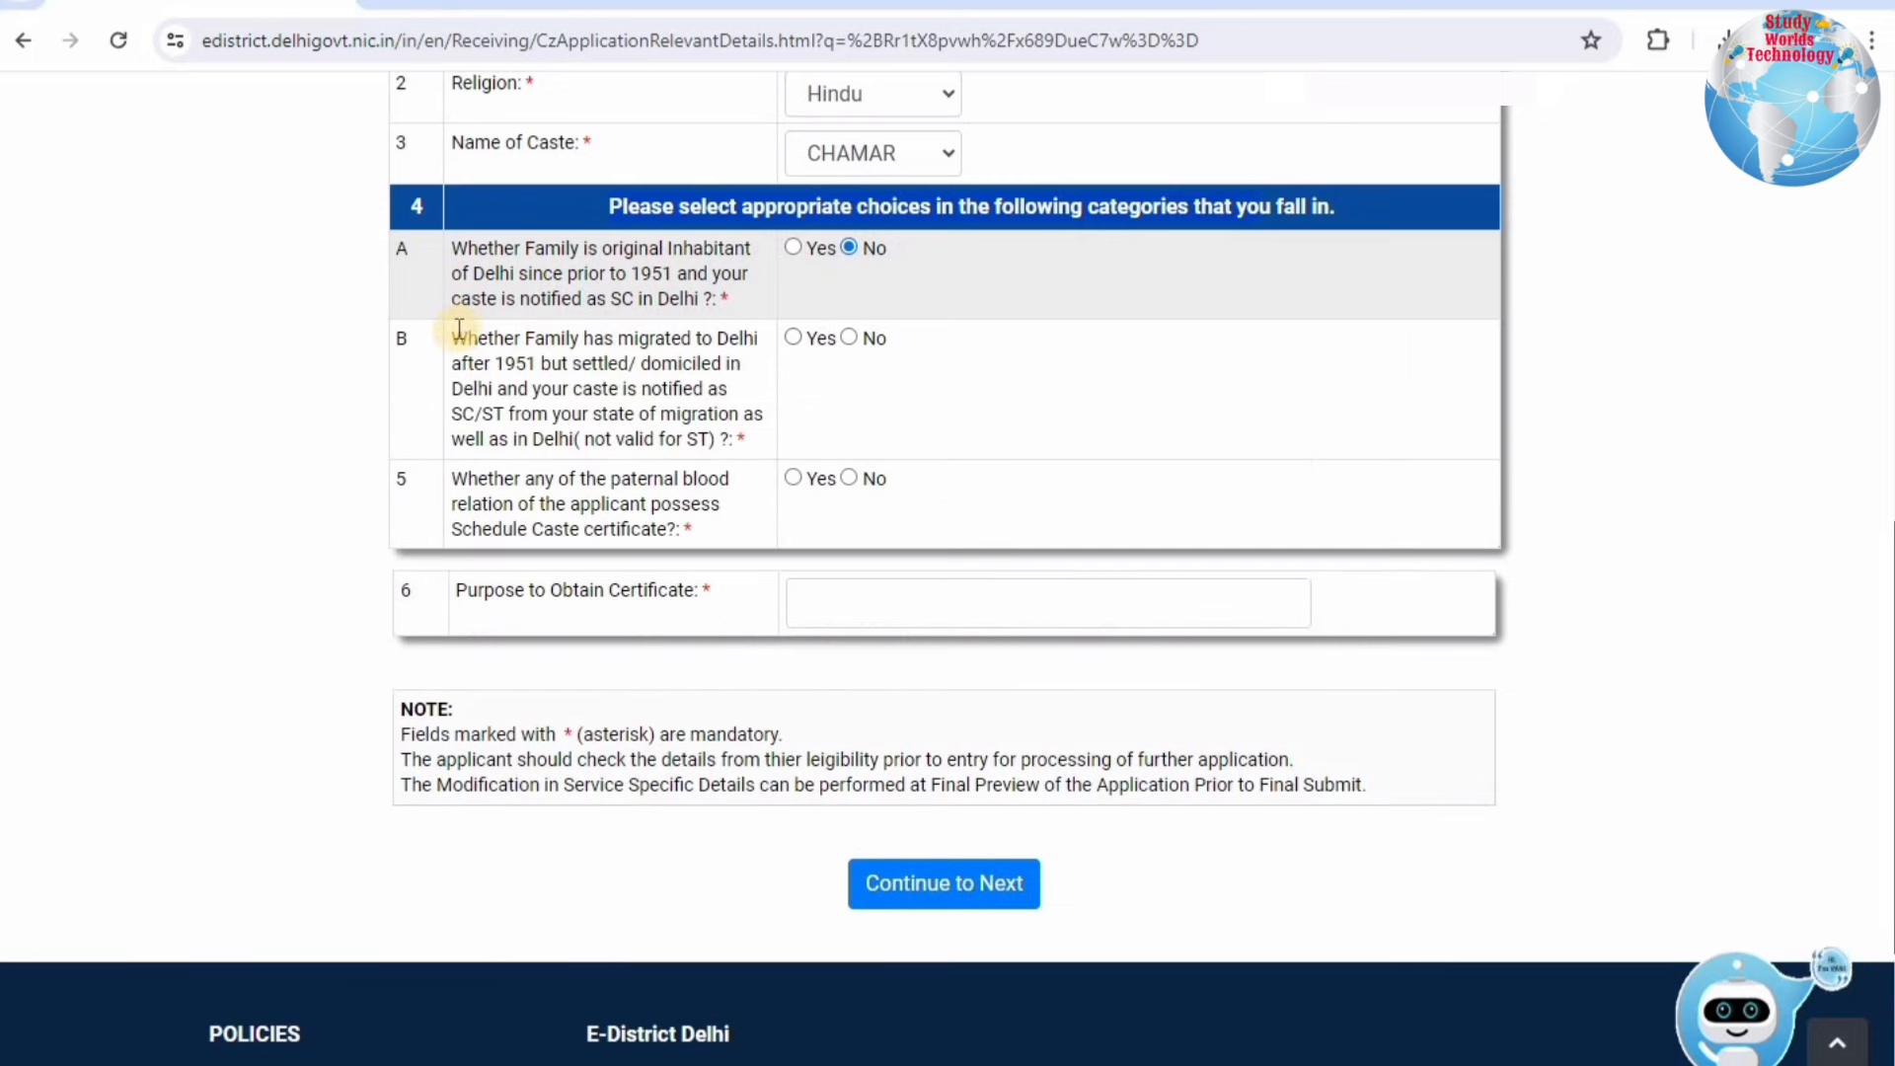
{"action": "left_click_drag", "start_coordinate": [451, 337], "coordinate": [721, 441]}
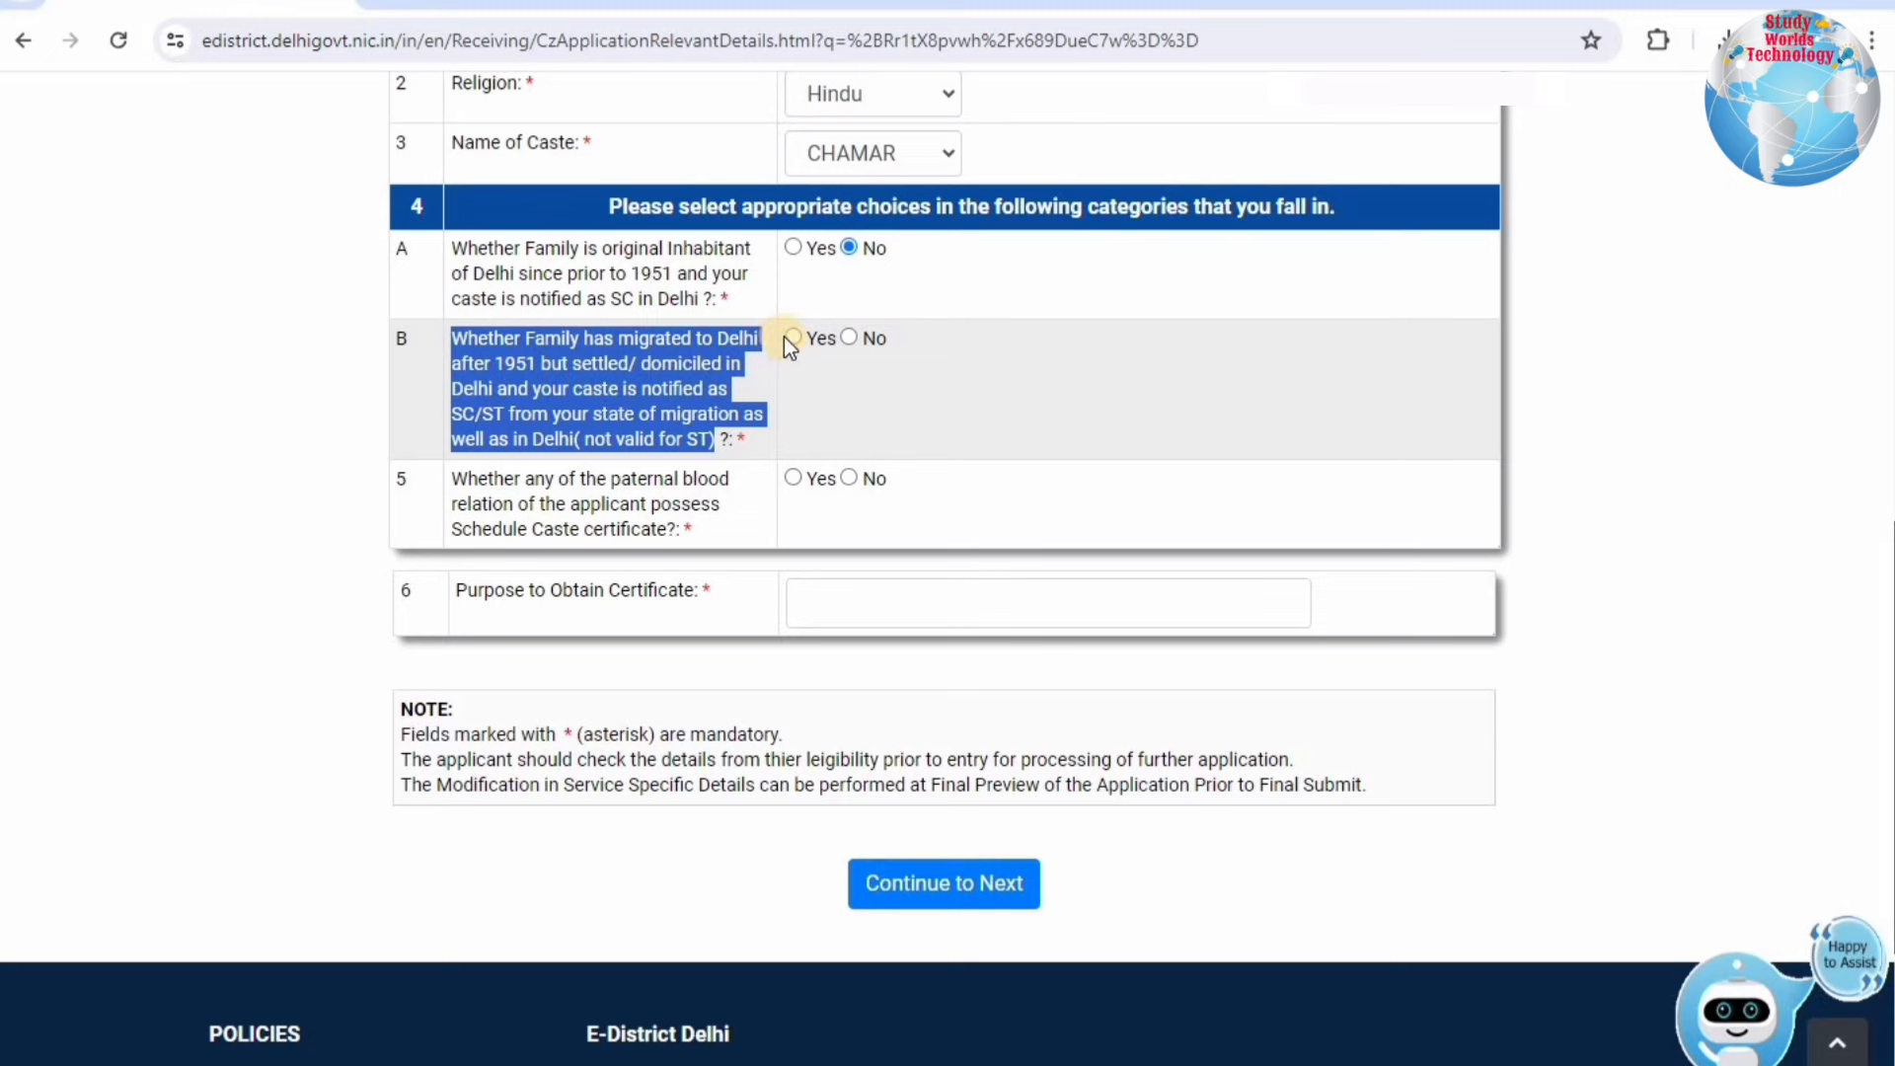
{"action": "left_click", "coordinate": [792, 339]}
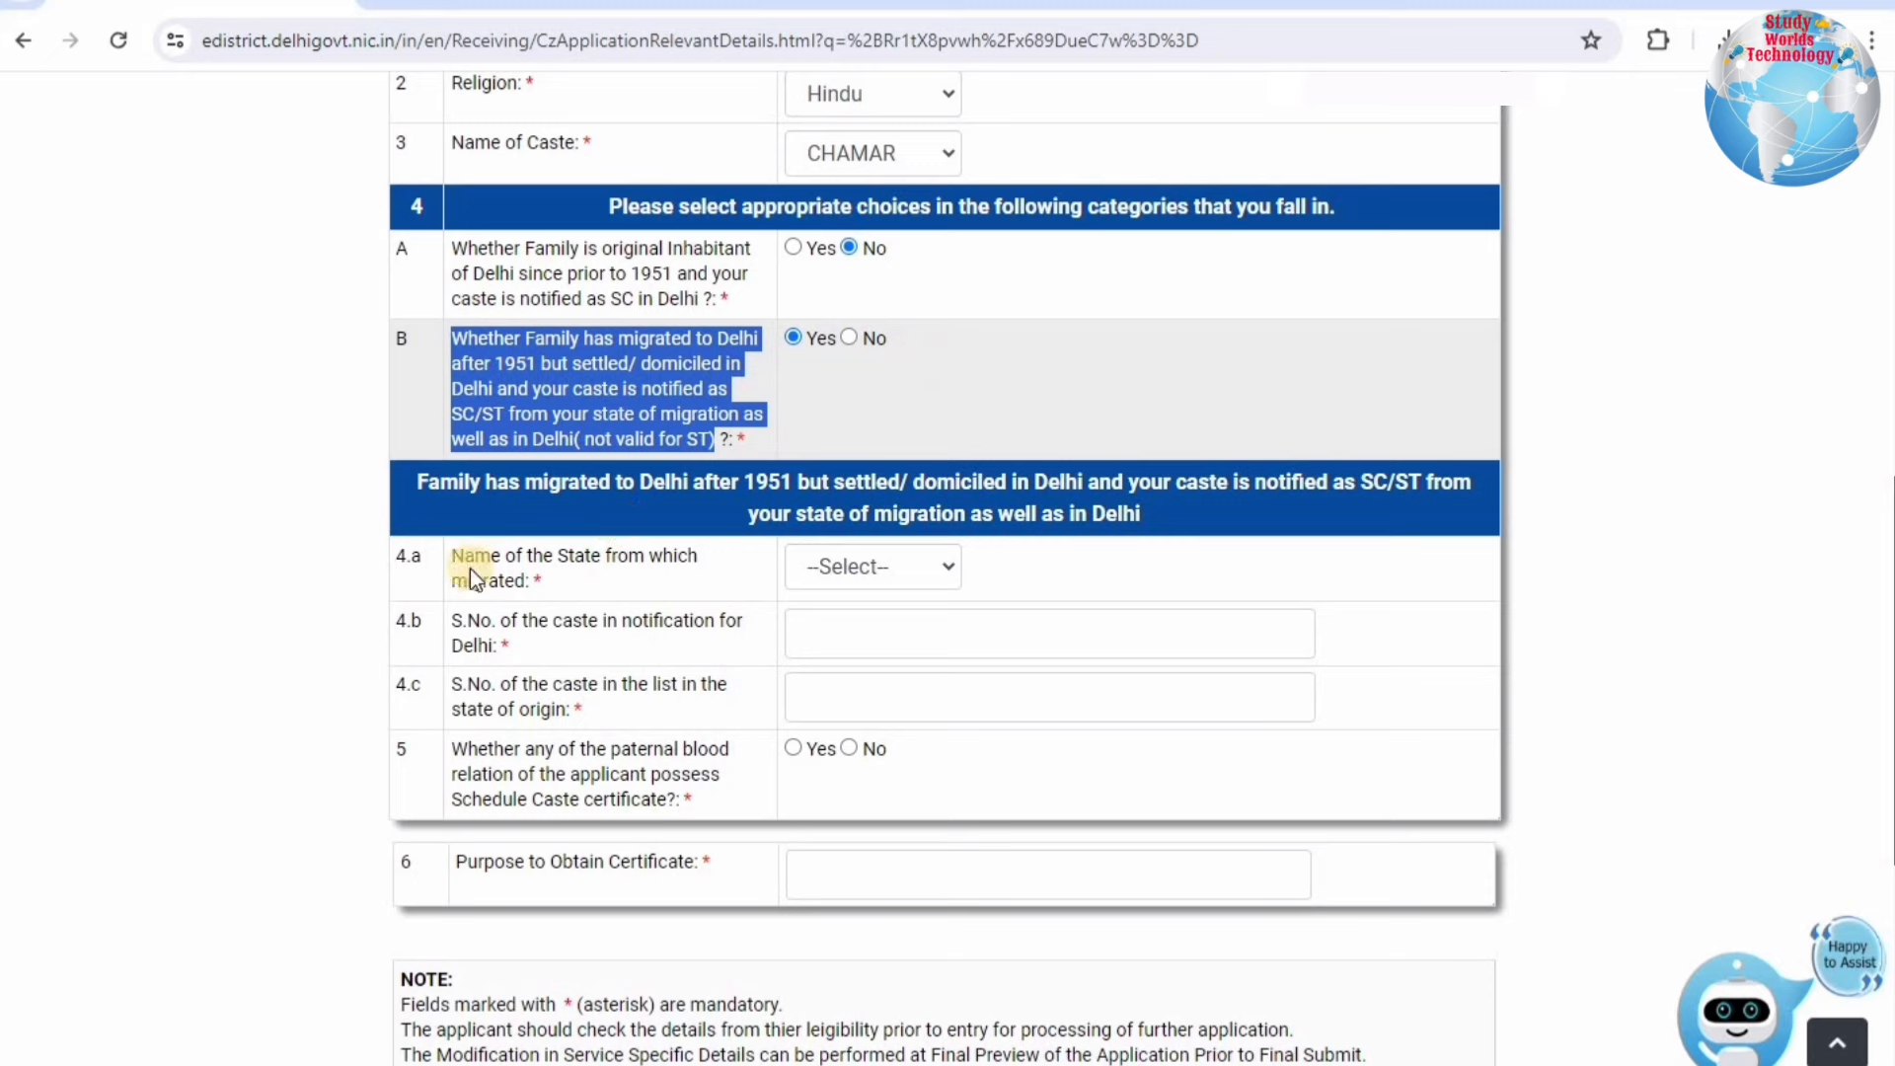
Step: Choose Uttar Pradesh as the state migrated from, with caste serial number 10 for Delhi and 25 for the state of origin
{"action": "left_click", "coordinate": [895, 564]}
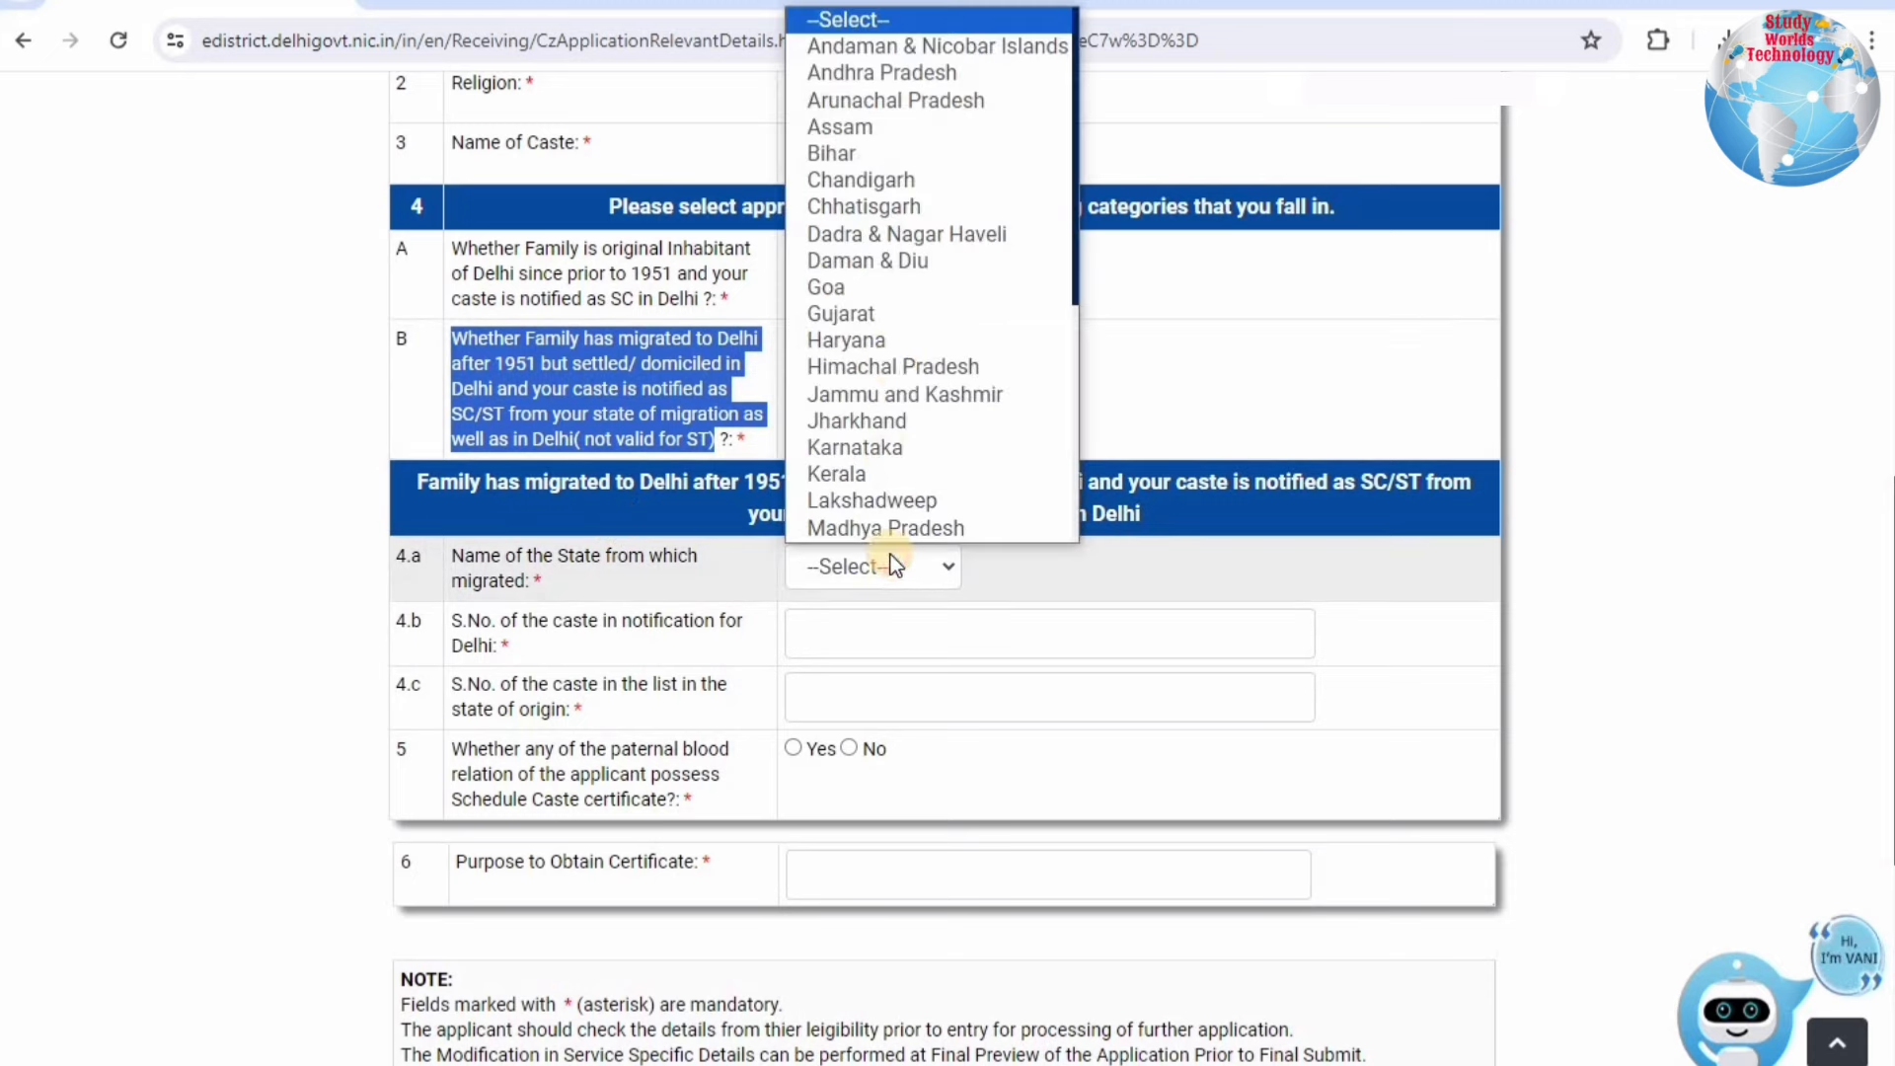
{"action": "scroll", "coordinate": [826, 505], "scroll_direction": "down", "scroll_amount": 1}
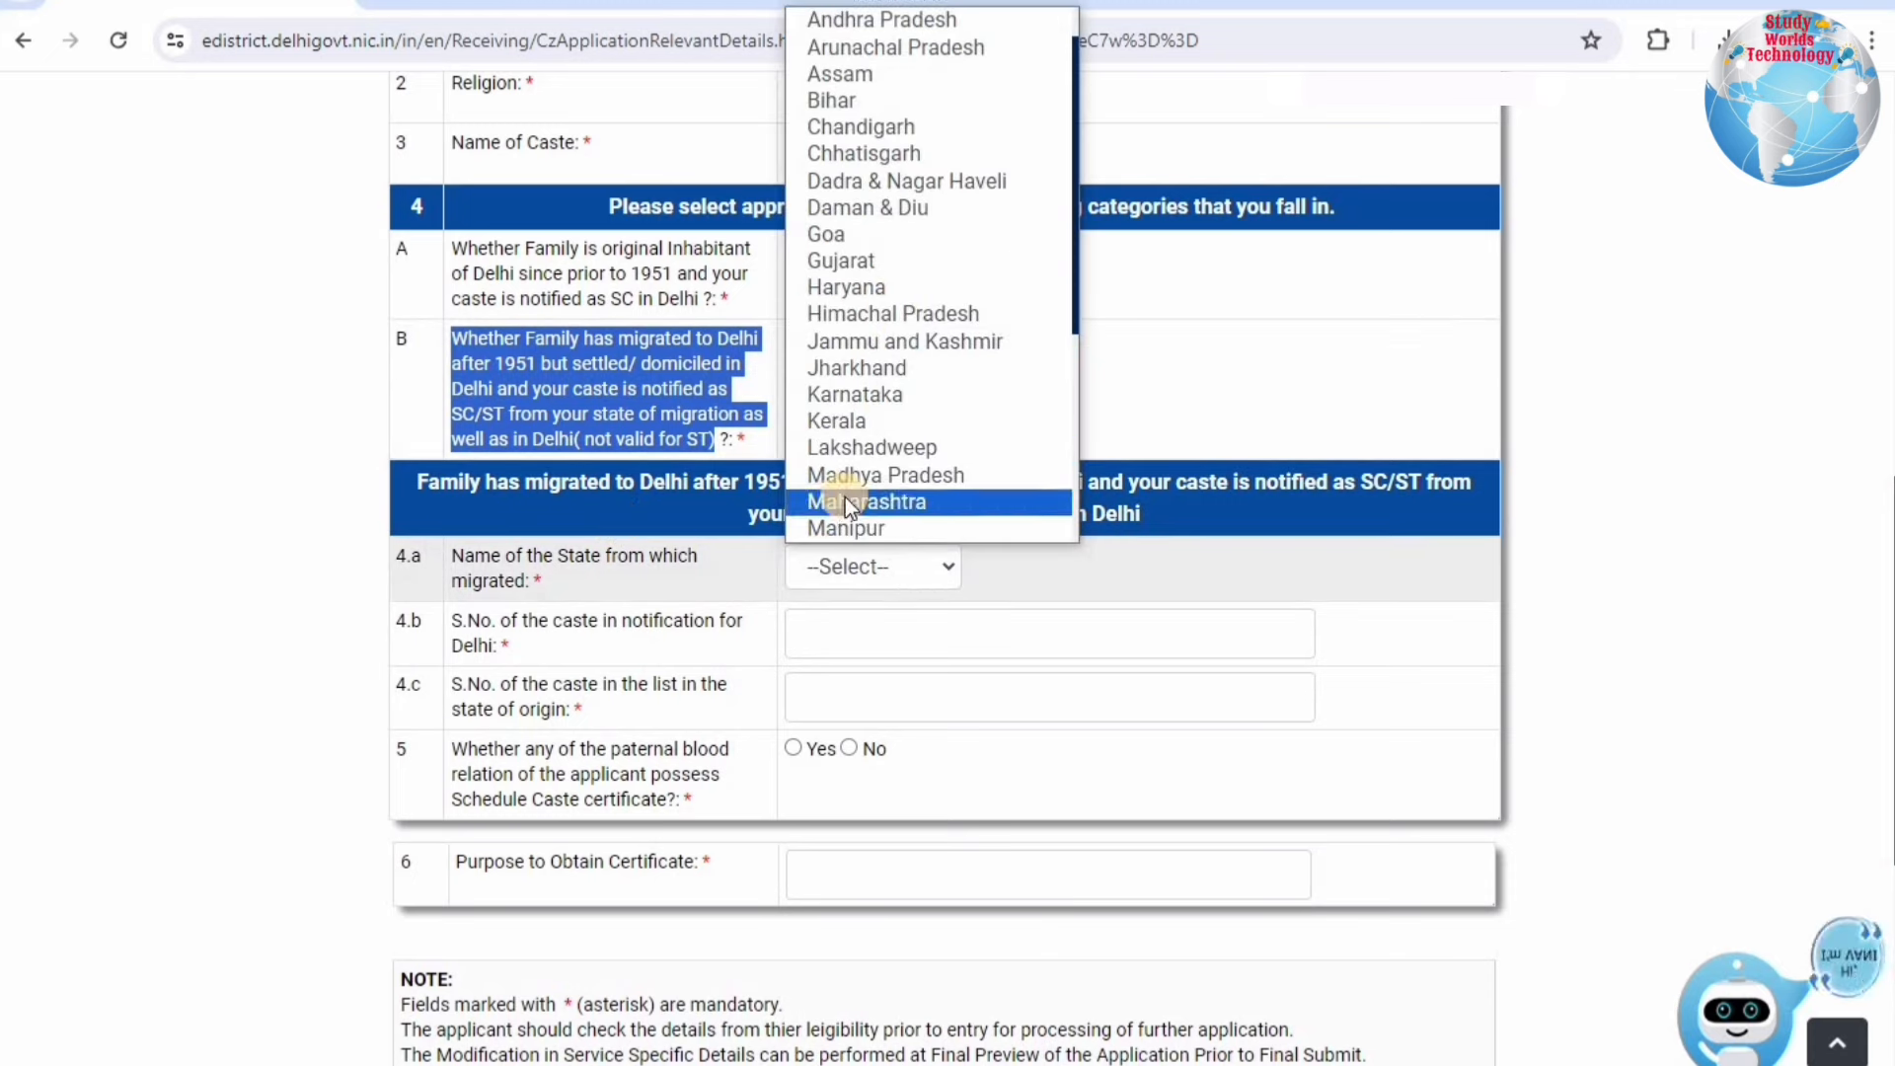
{"action": "scroll", "coordinate": [849, 493], "scroll_direction": "down", "scroll_amount": 3}
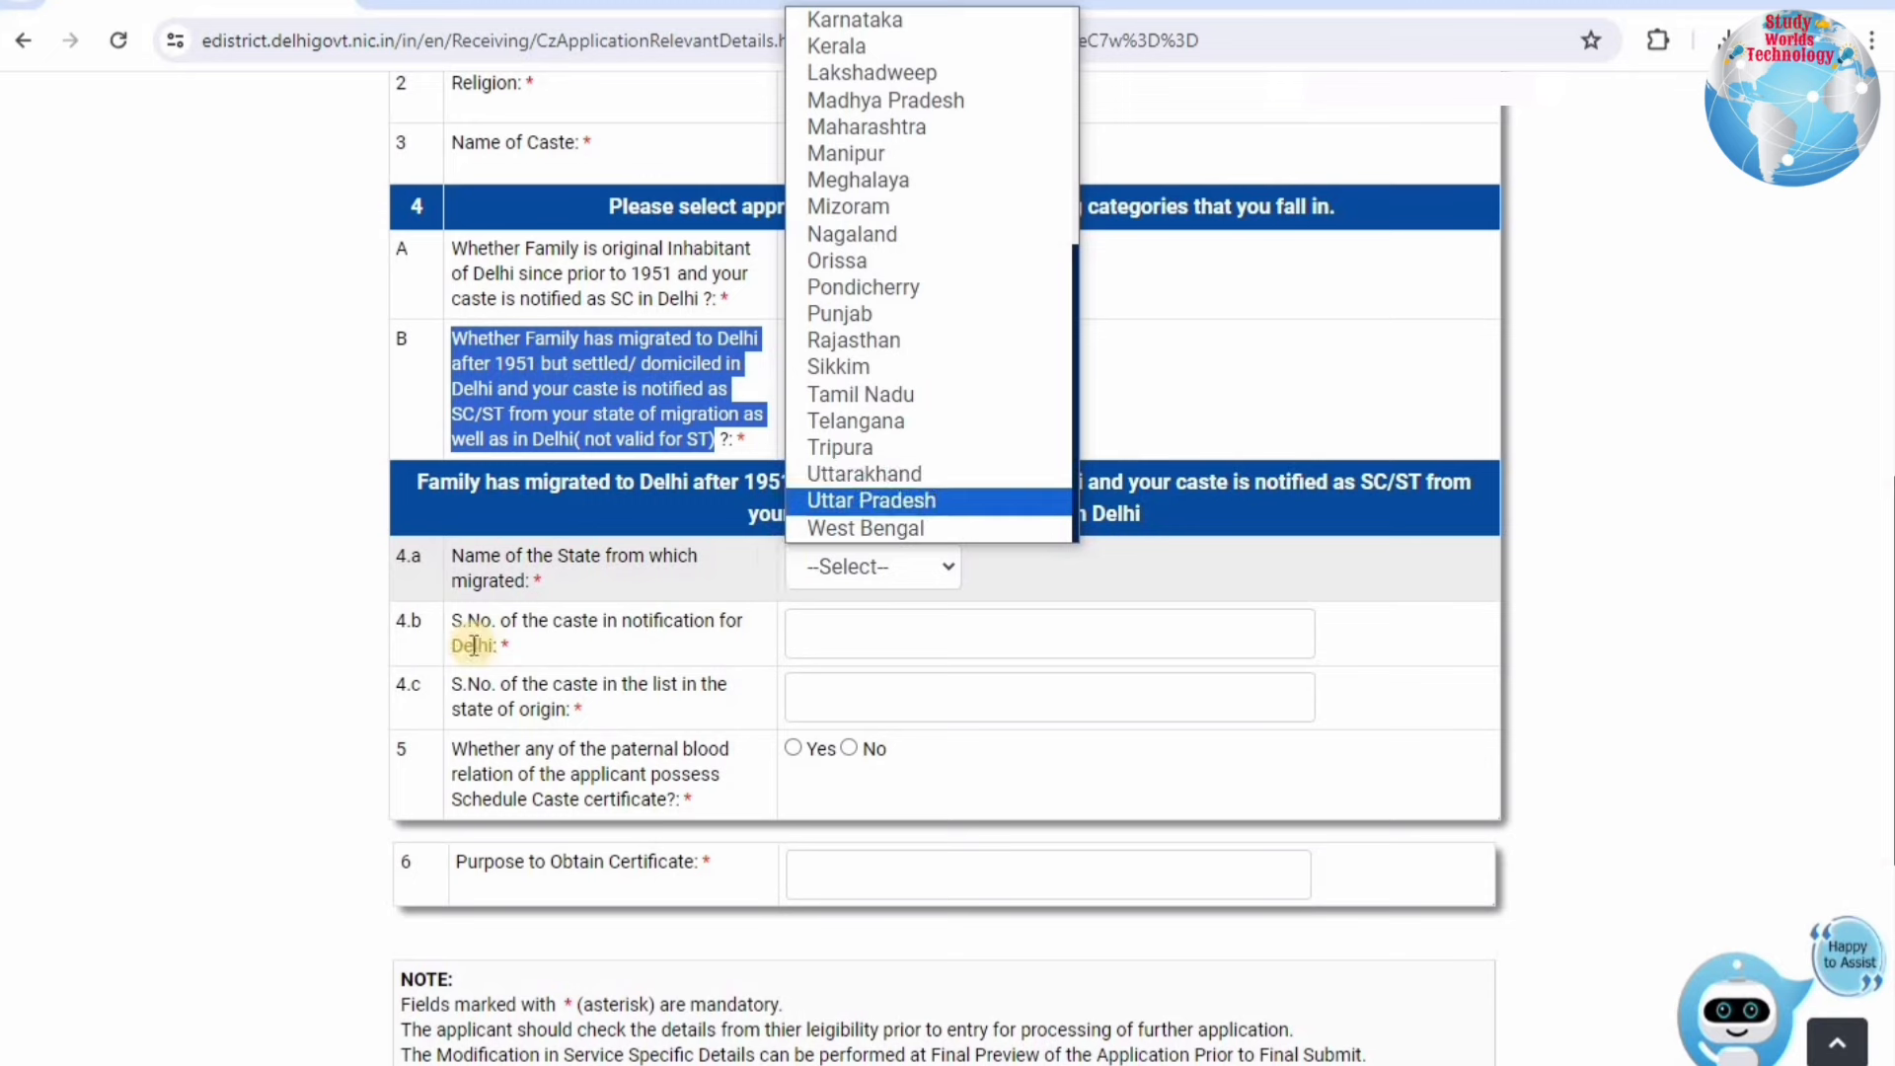
{"action": "key", "text": "Return"}
{"action": "left_click", "coordinate": [879, 634]}
{"action": "type", "text": "25"}
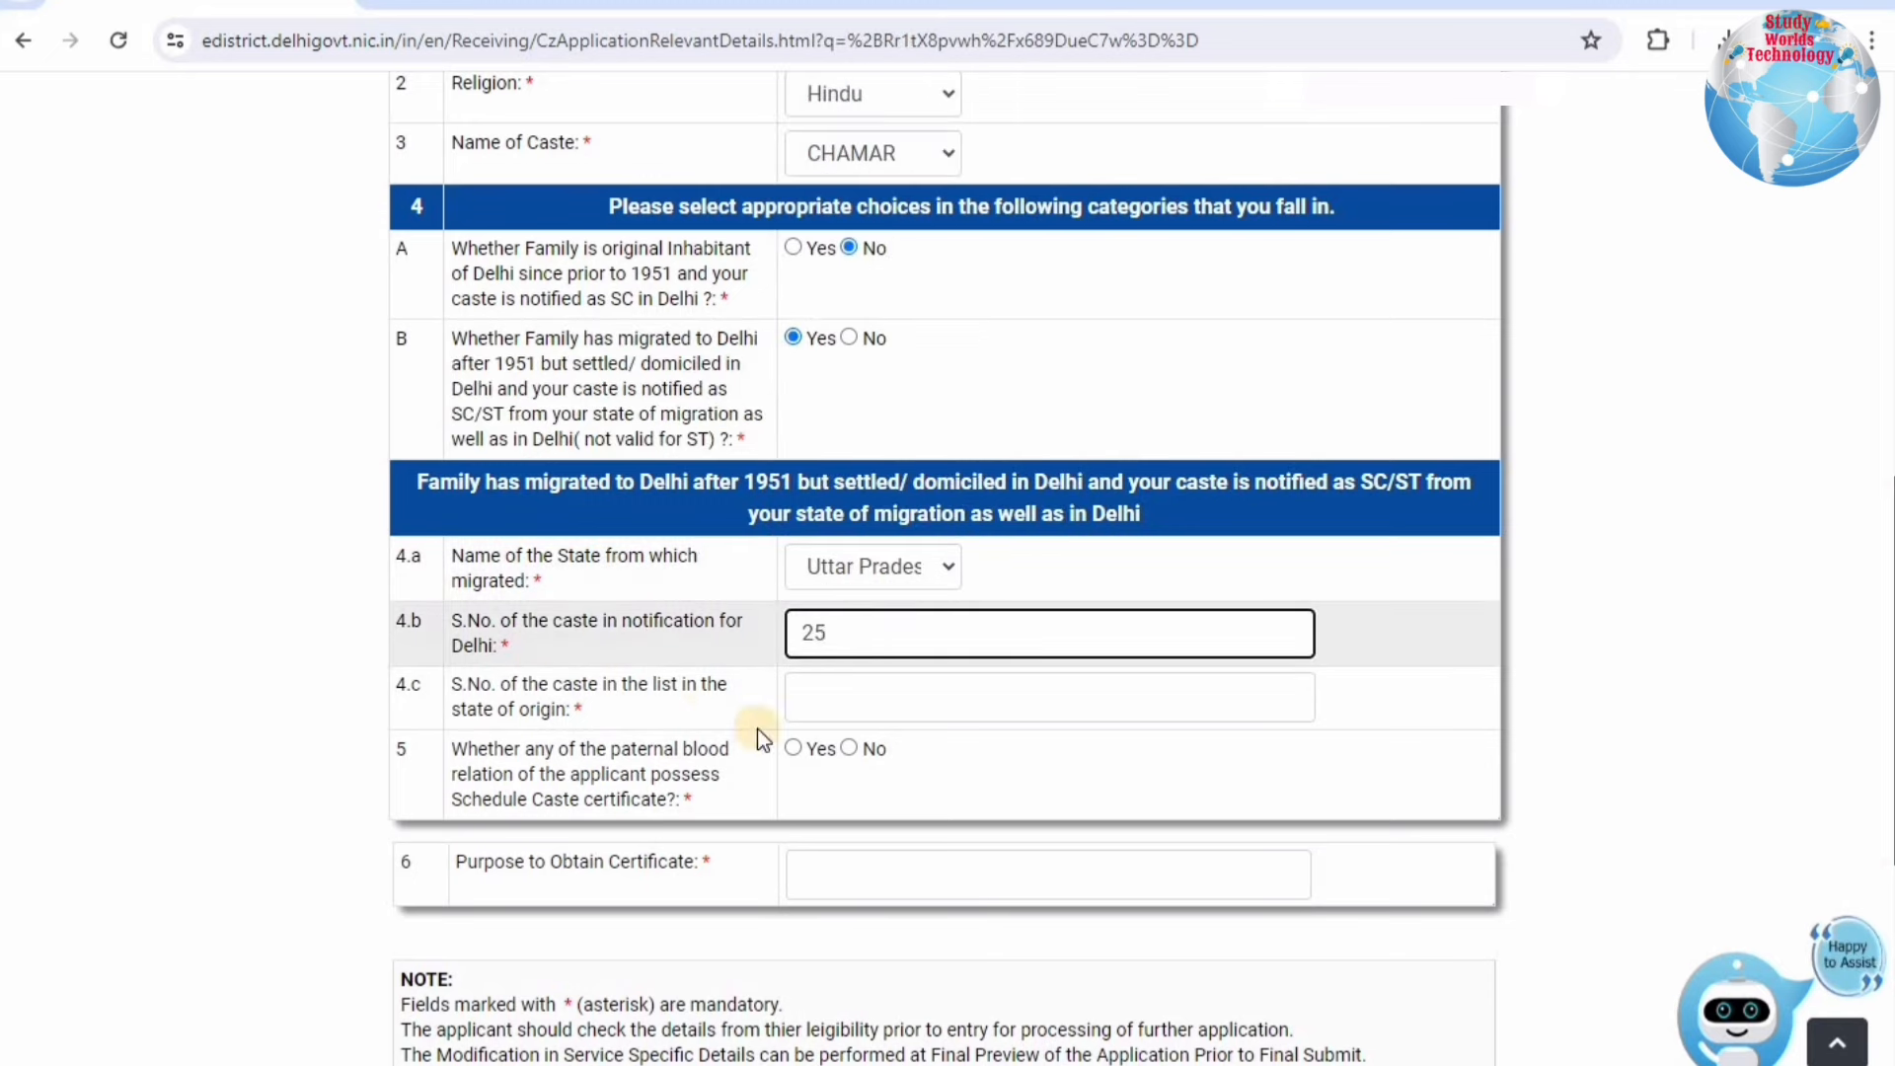
{"action": "left_click_drag", "start_coordinate": [842, 642], "coordinate": [728, 625]}
{"action": "type", "text": "10"}
{"action": "left_click", "coordinate": [869, 697]}
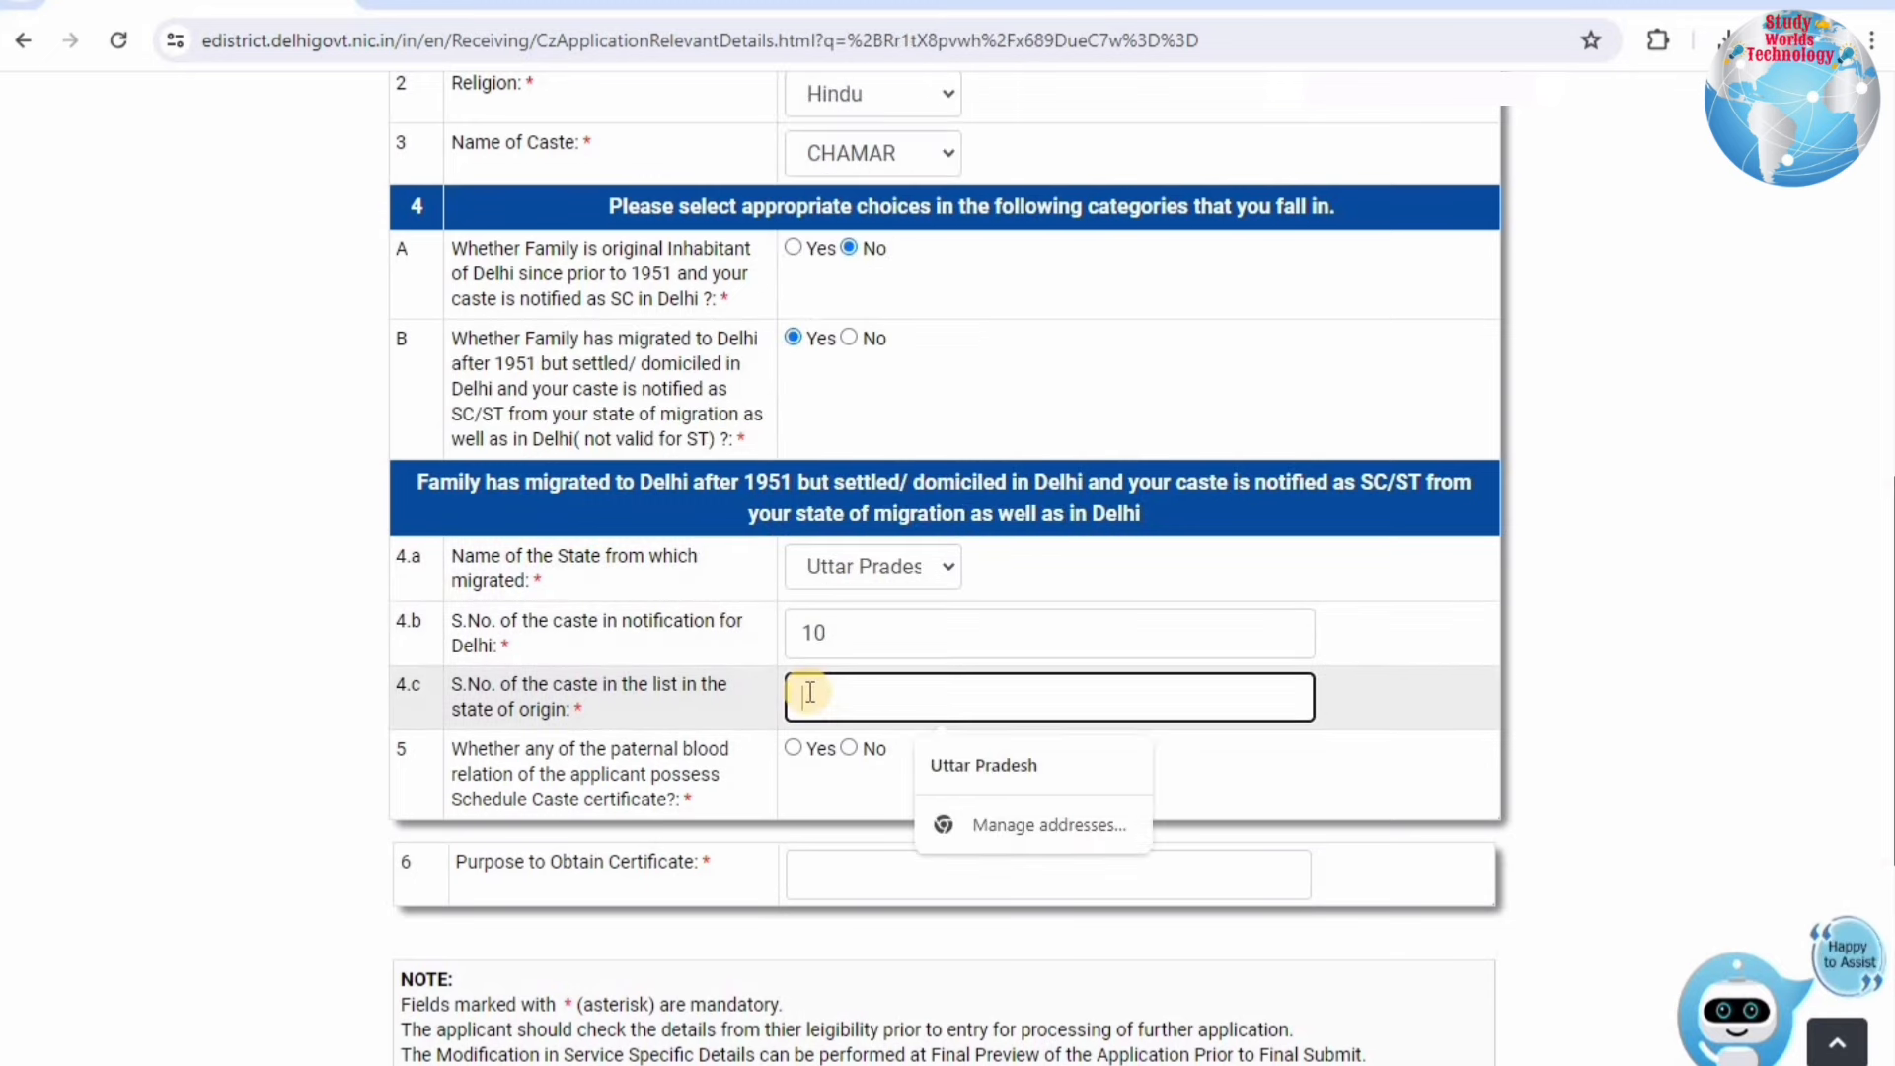
{"action": "type", "text": "25"}
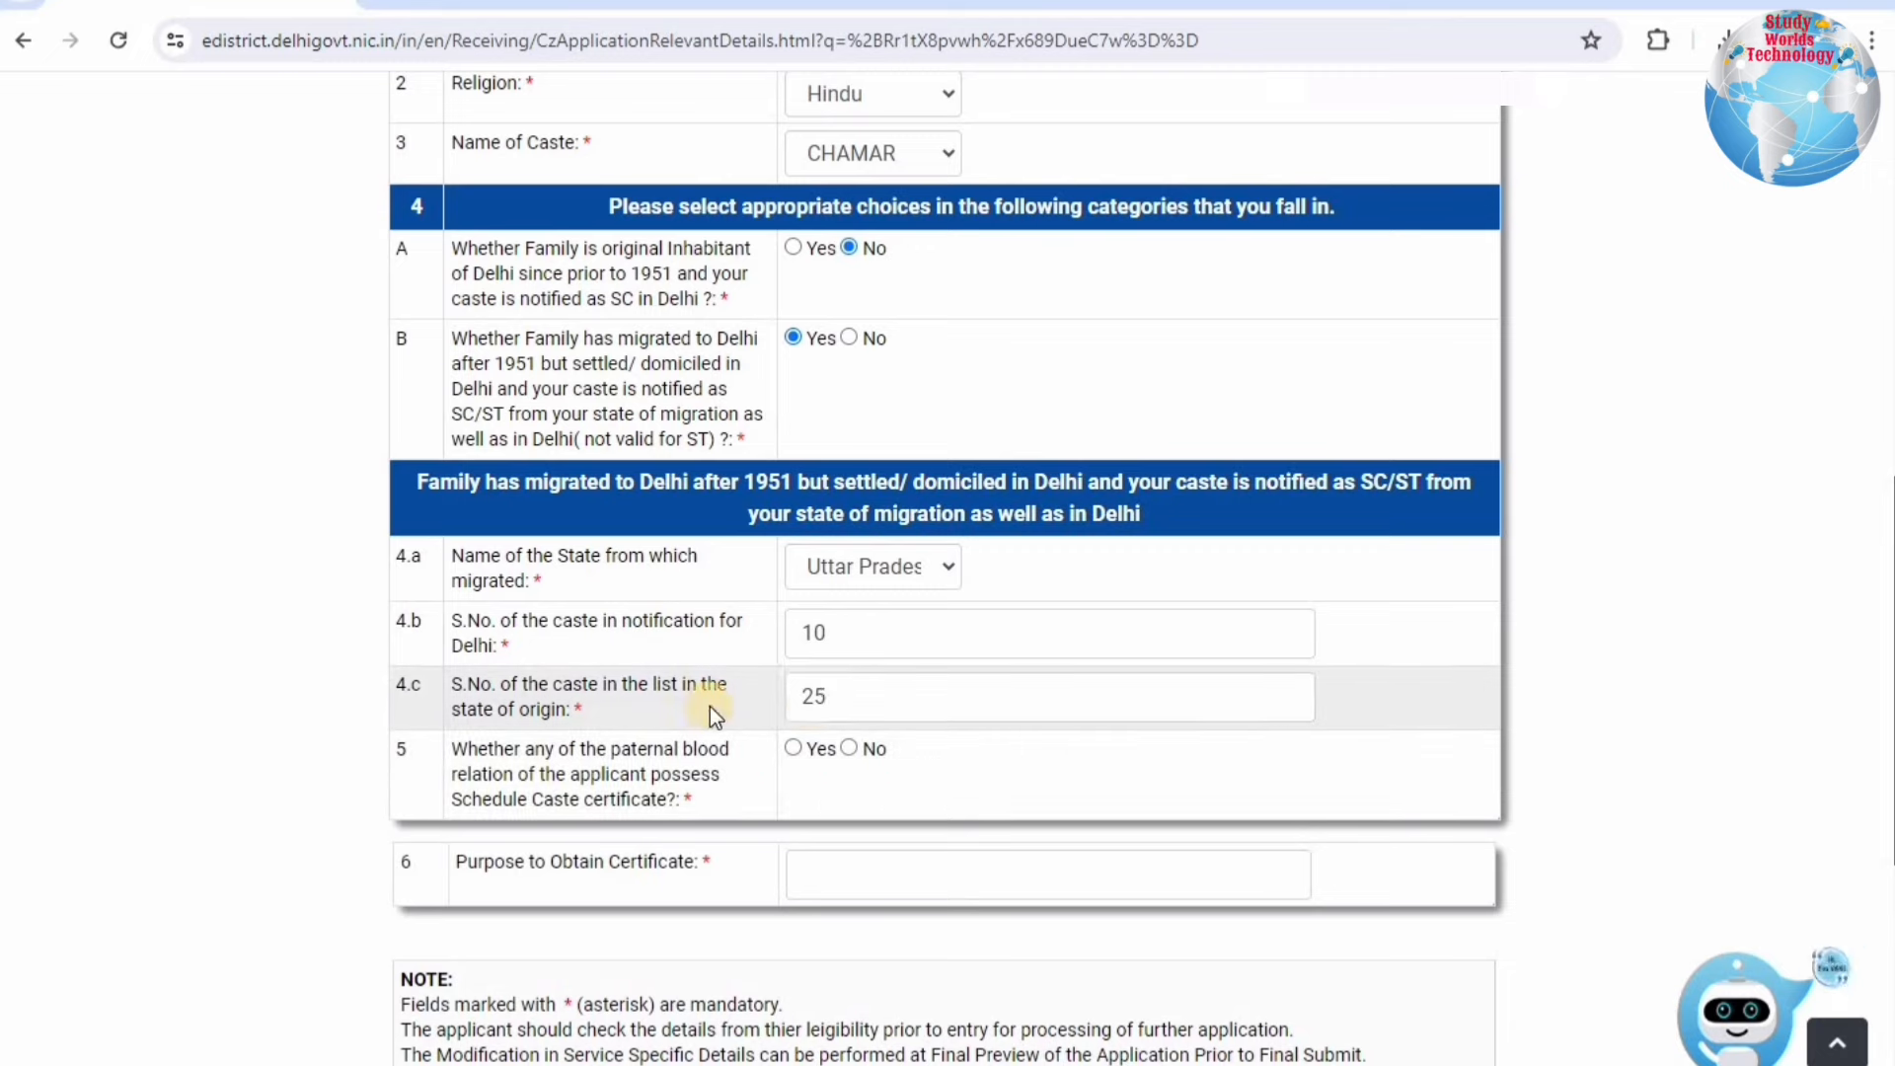
Step: Answer No to both the paternal relation and mother certificate questions, enter STUDY as the purpose, and continue to the supporting documents
{"action": "left_click_drag", "start_coordinate": [481, 773], "coordinate": [798, 755]}
{"action": "left_click", "coordinate": [795, 749]}
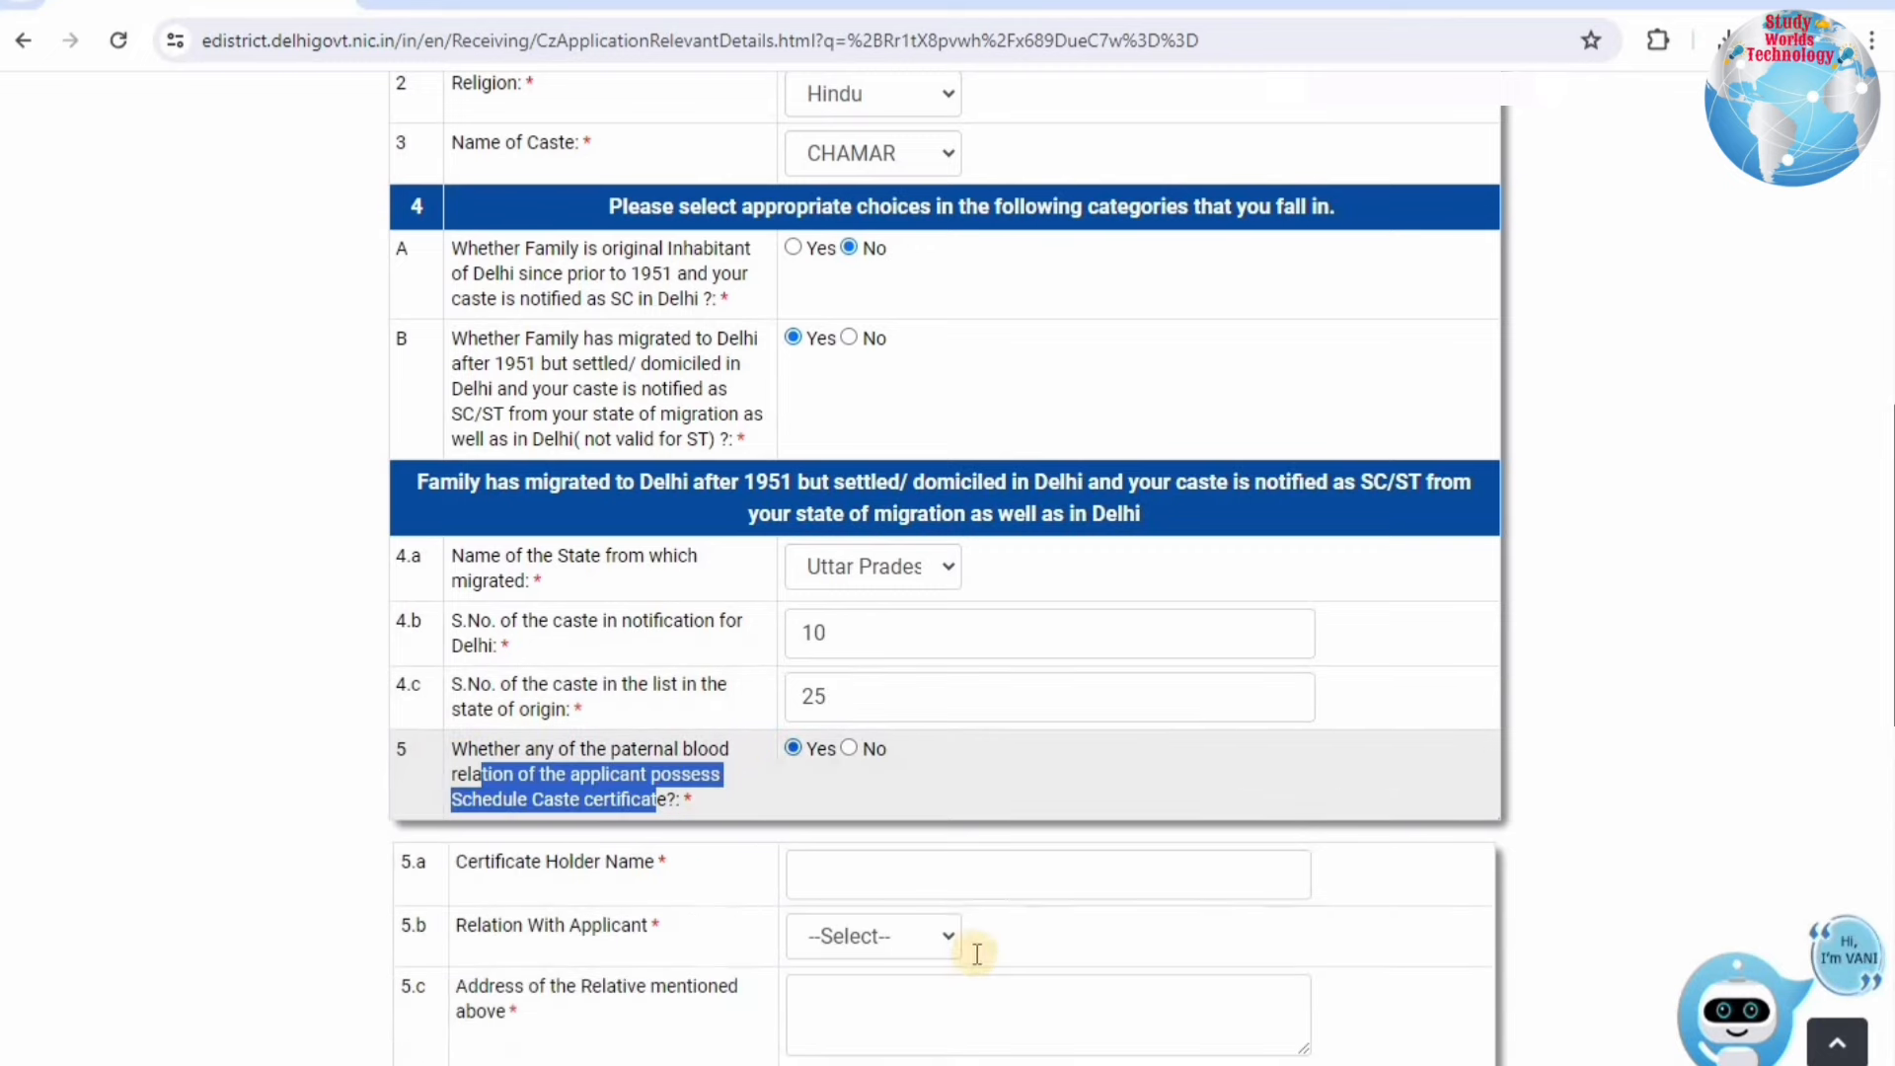
{"action": "scroll", "coordinate": [877, 474], "scroll_direction": "down", "scroll_amount": 4}
{"action": "left_click", "coordinate": [852, 352]}
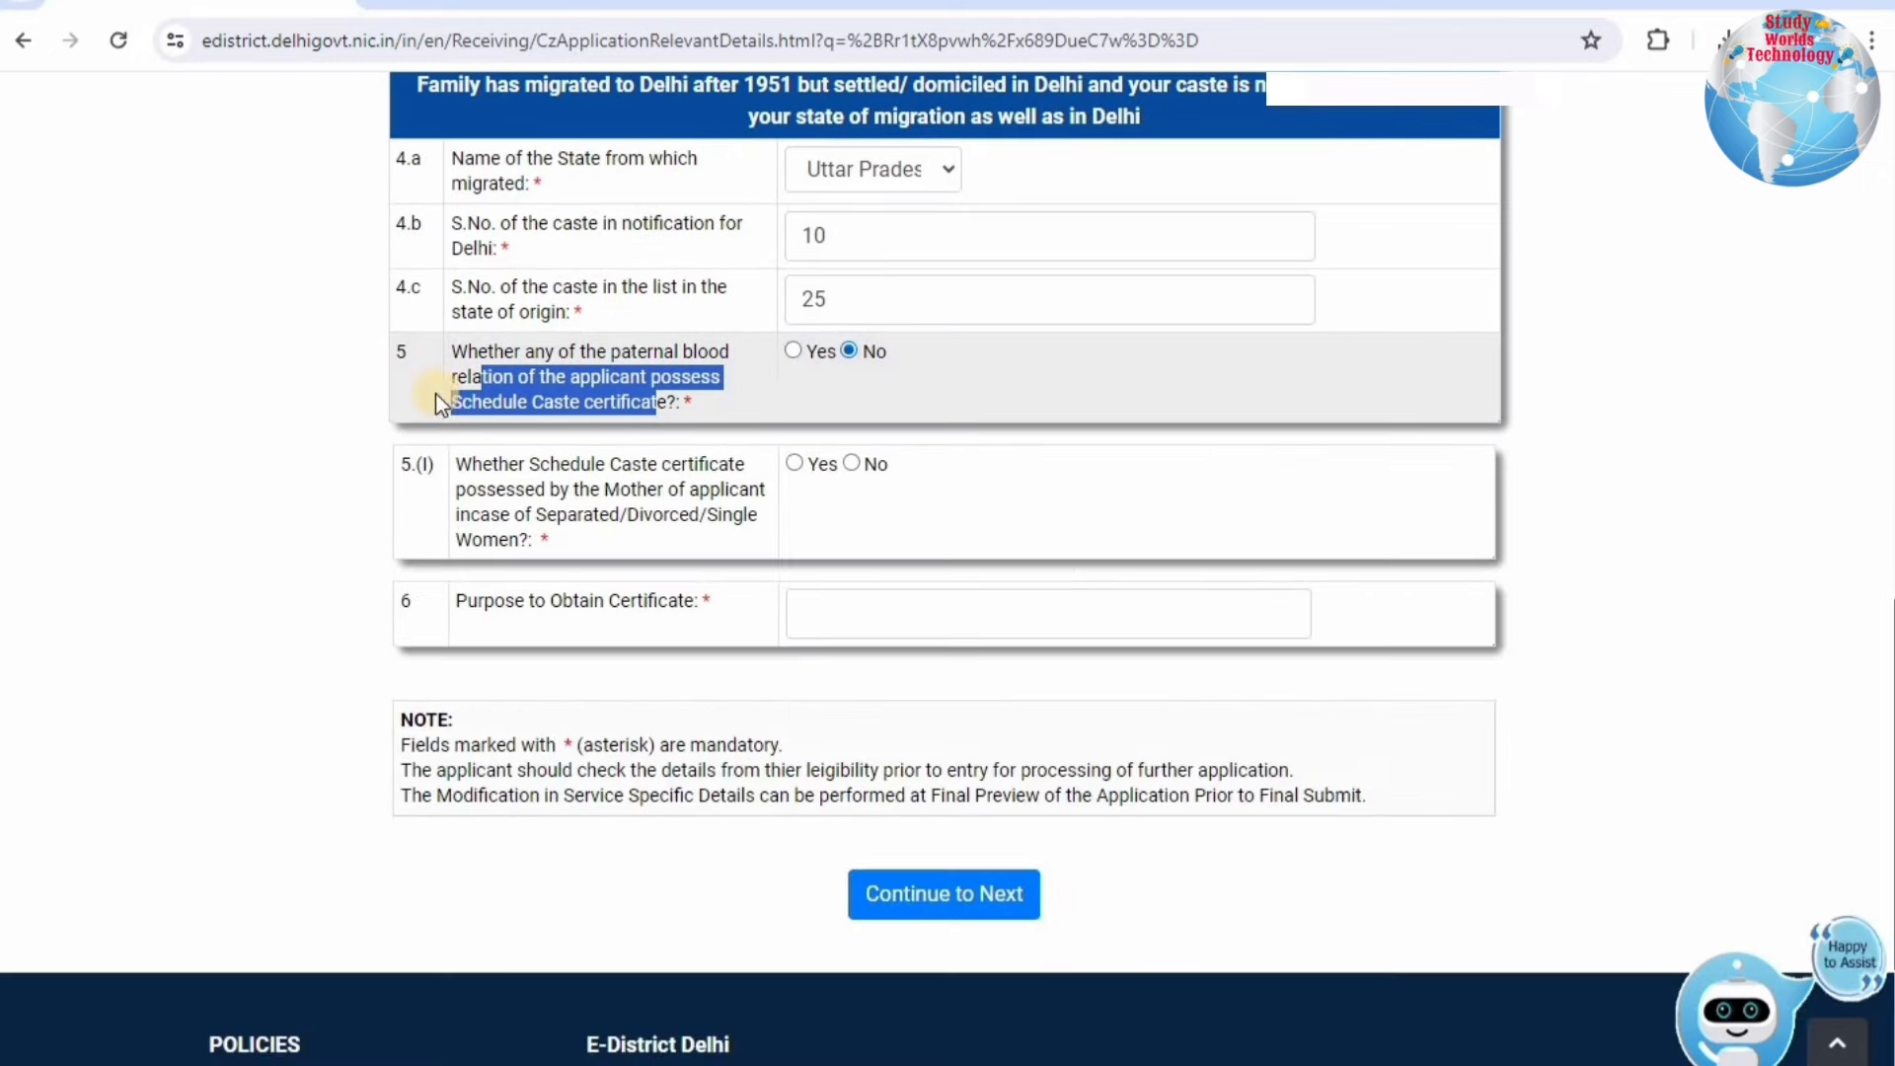
{"action": "left_click", "coordinate": [858, 615]}
{"action": "type", "text": "STUDY"}
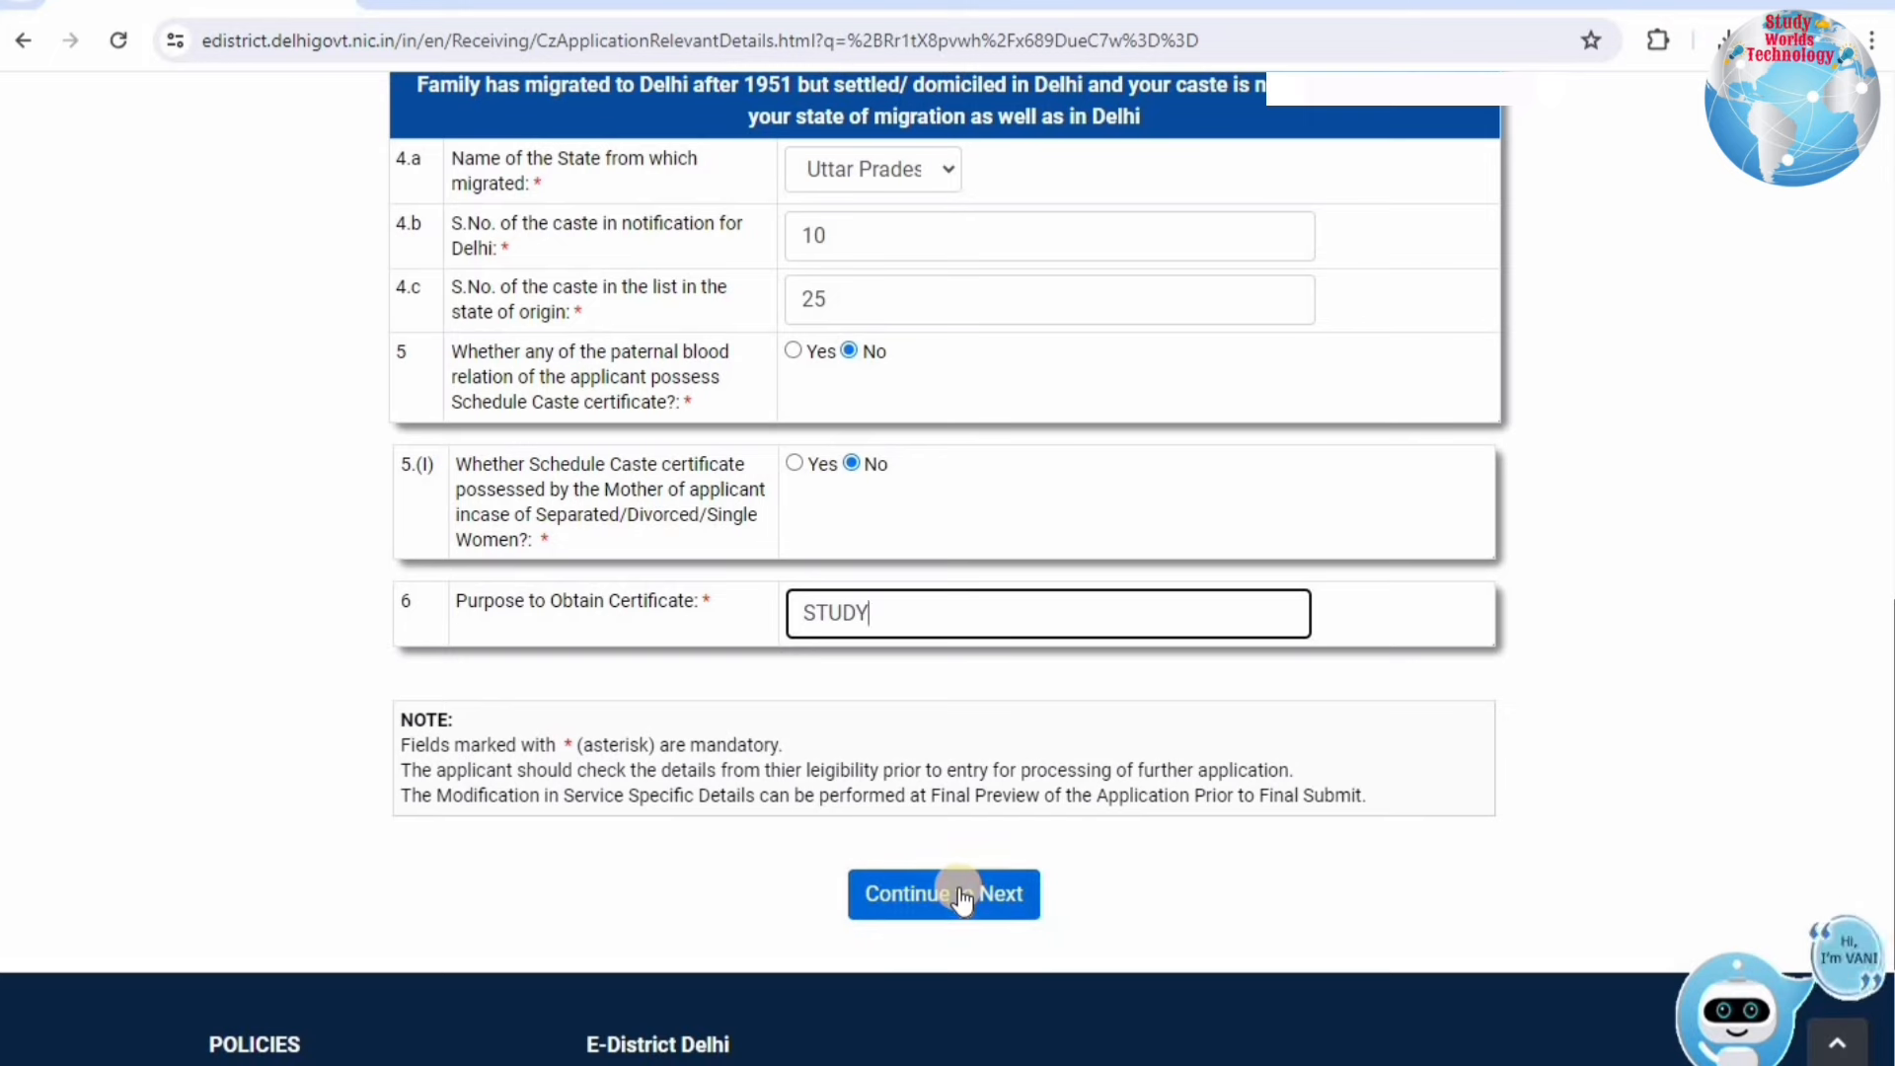
{"action": "left_click", "coordinate": [918, 891]}
Step: Review the required document categories, including Identity Proof, Residence Proof and the Residence Proof before 20-09-1951 of Delhi
{"action": "left_click_drag", "start_coordinate": [647, 383], "coordinate": [509, 386]}
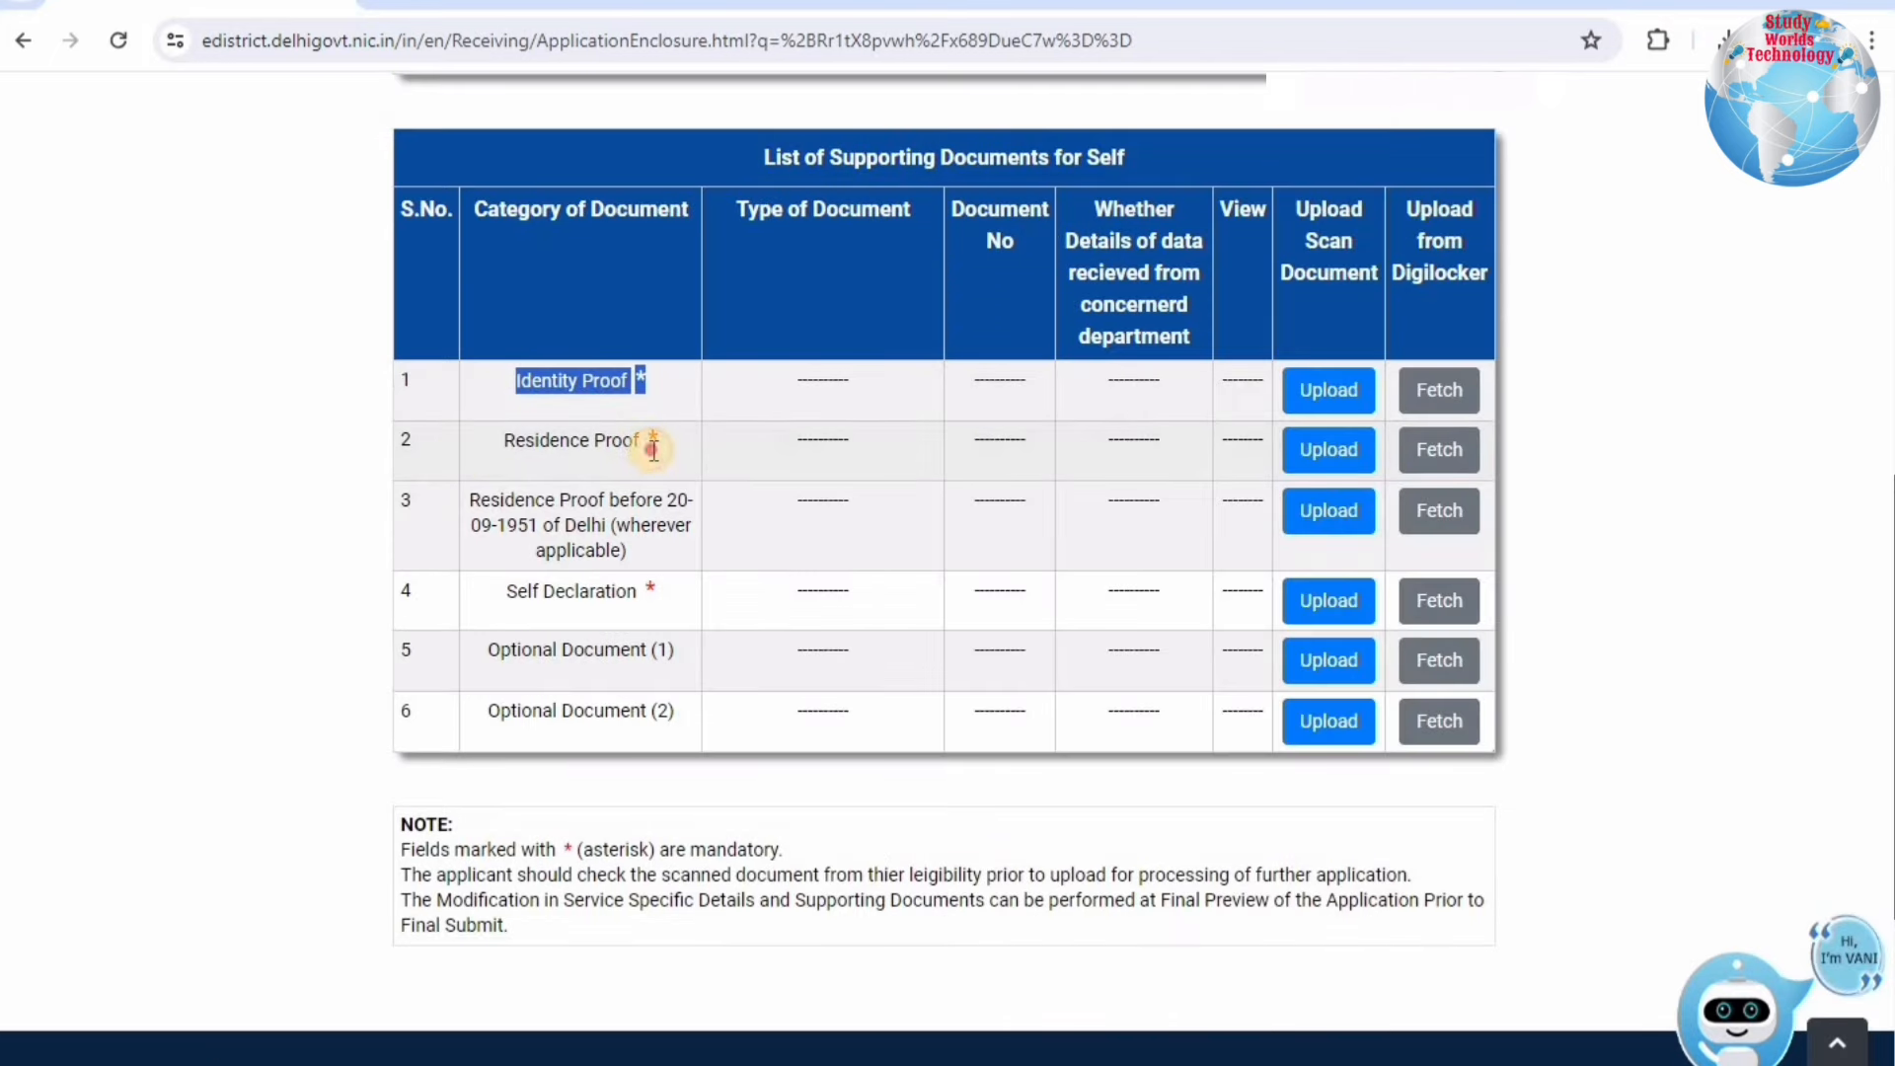
{"action": "left_click_drag", "start_coordinate": [653, 449], "coordinate": [515, 443]}
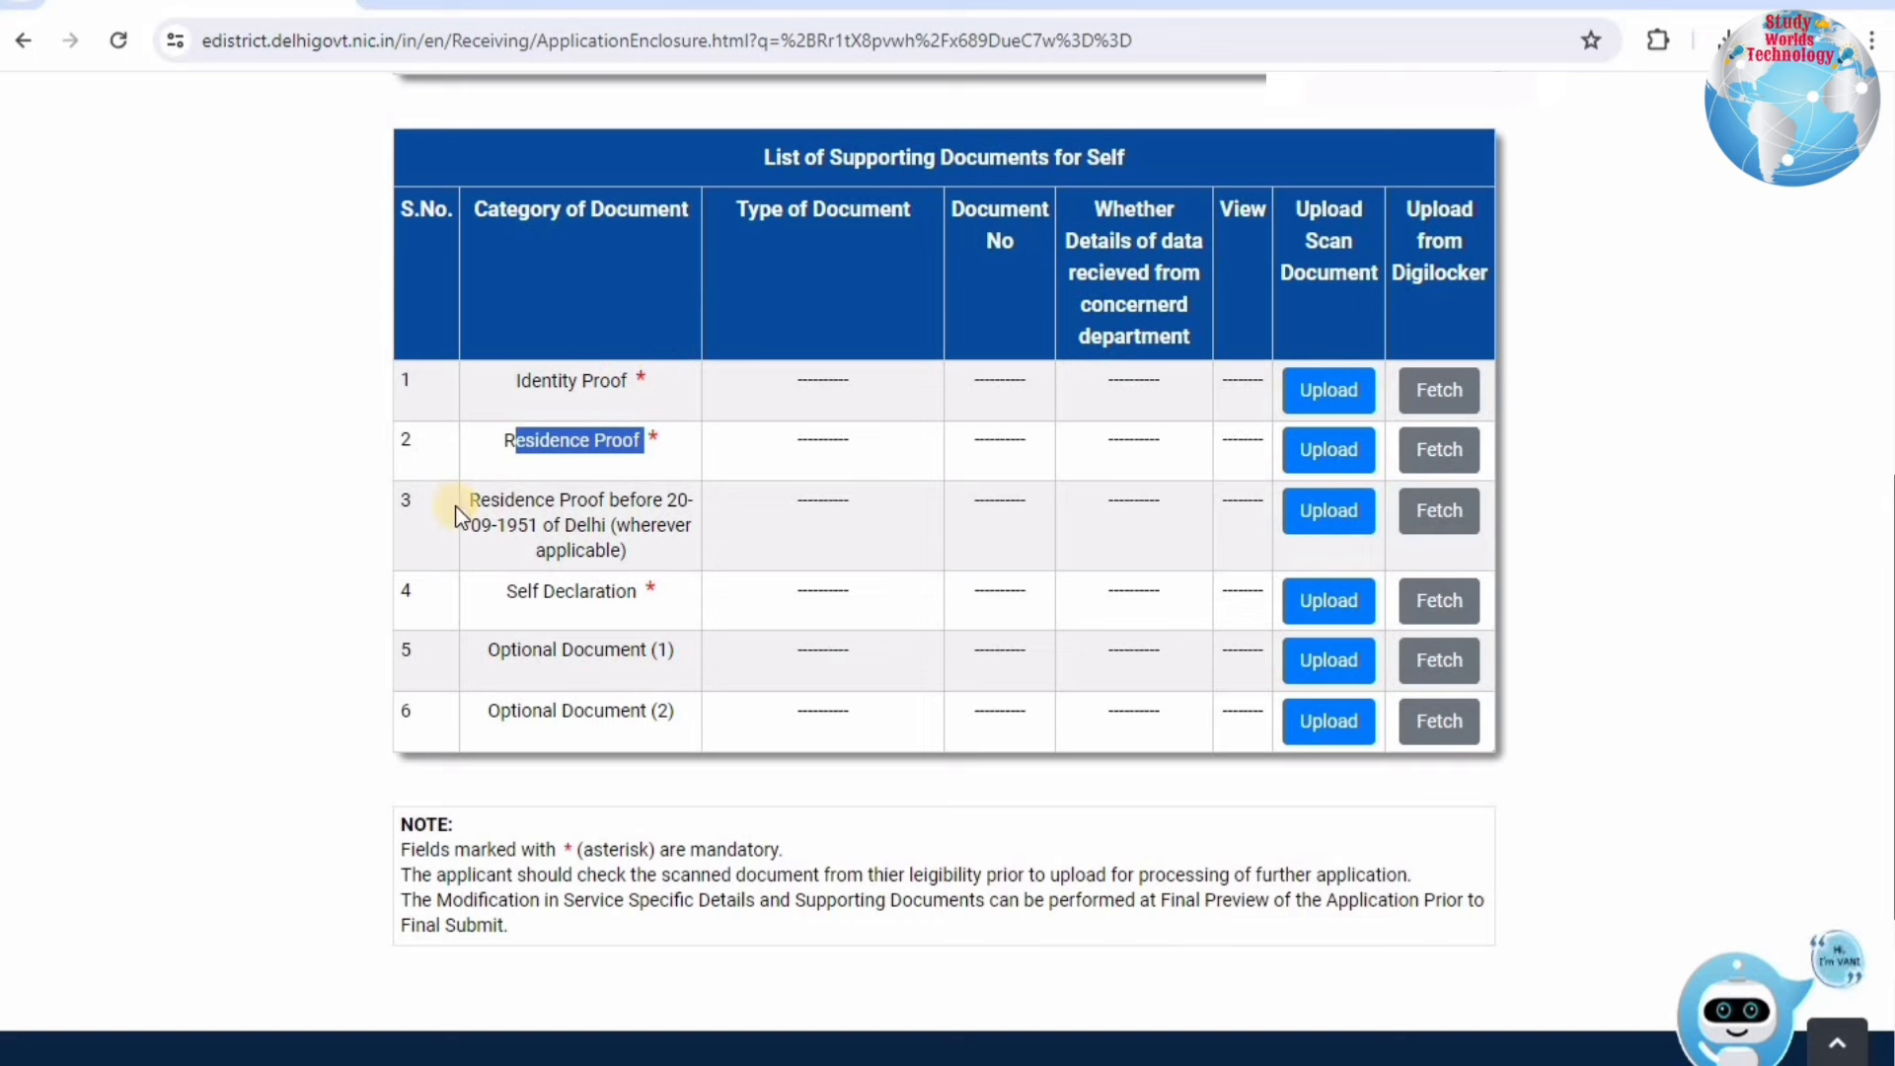
{"action": "left_click_drag", "start_coordinate": [470, 500], "coordinate": [647, 556]}
{"action": "left_click", "coordinate": [506, 496]}
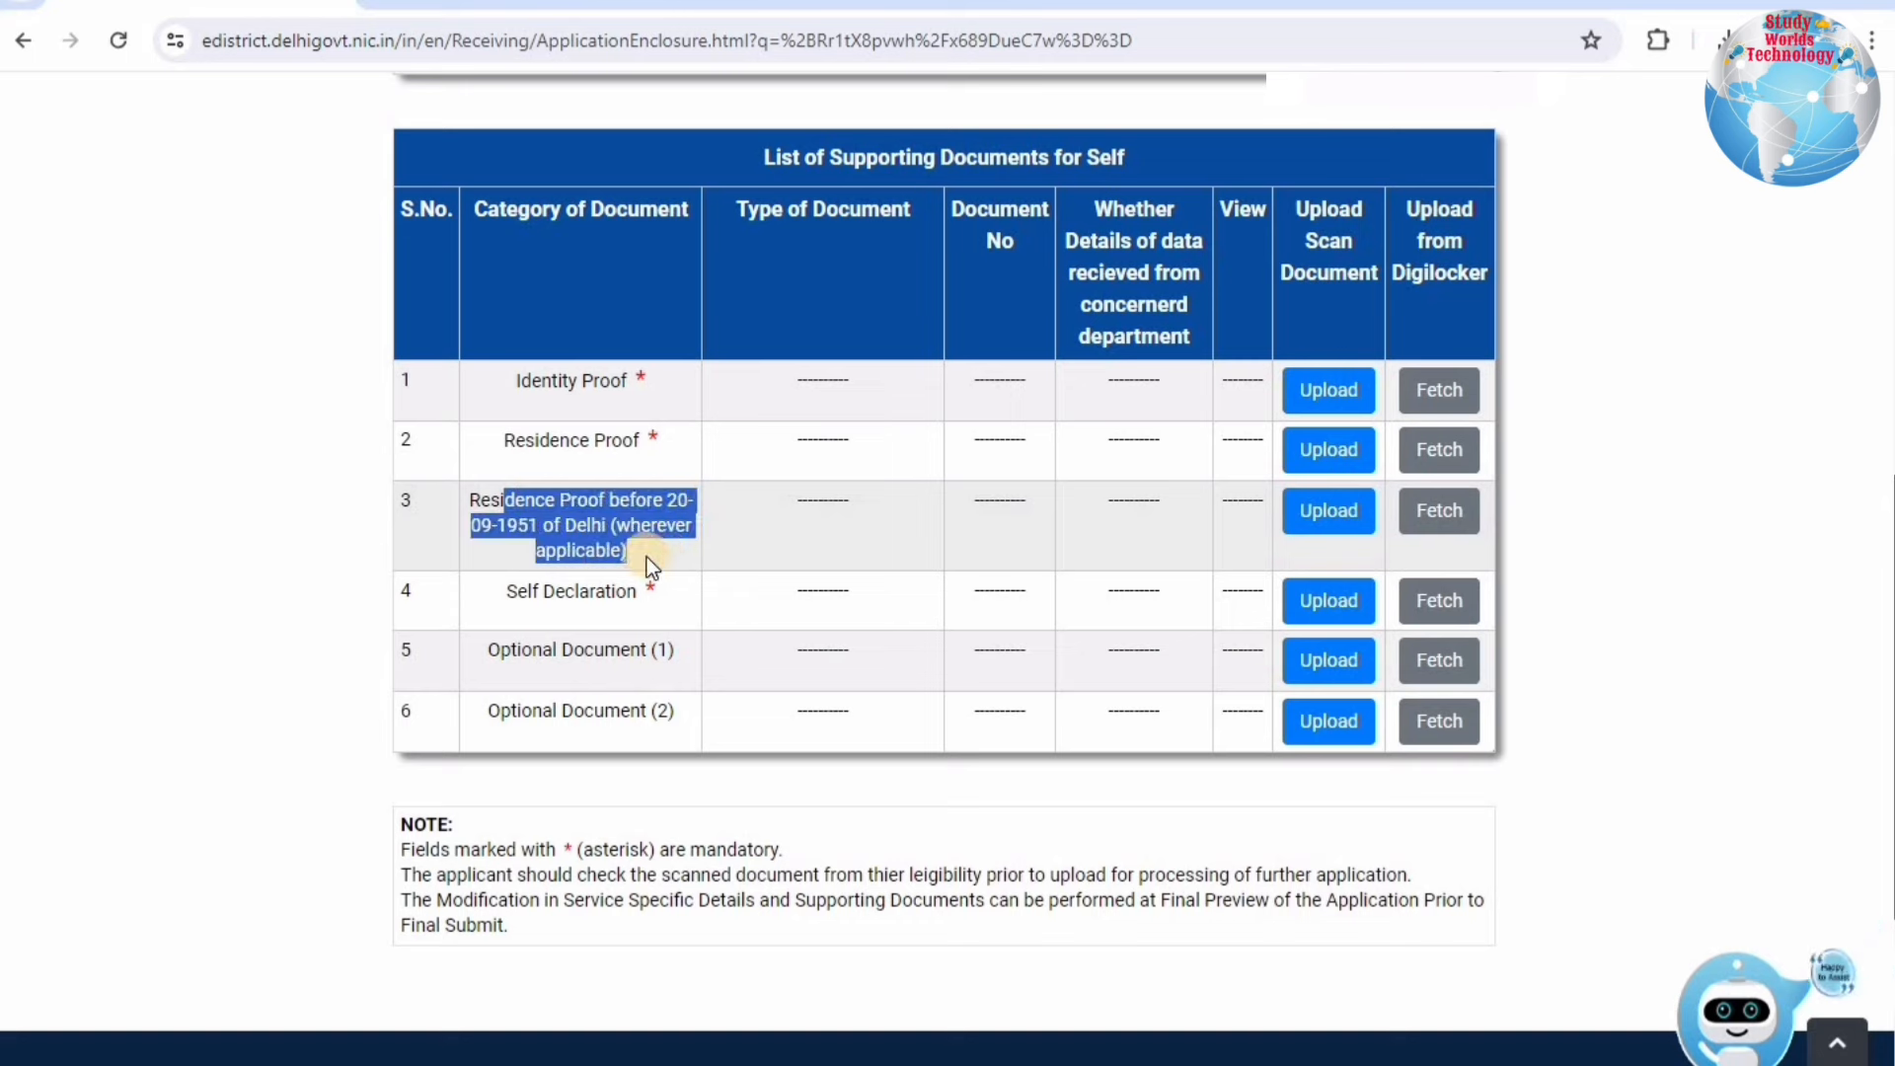
{"action": "left_click", "coordinate": [648, 556]}
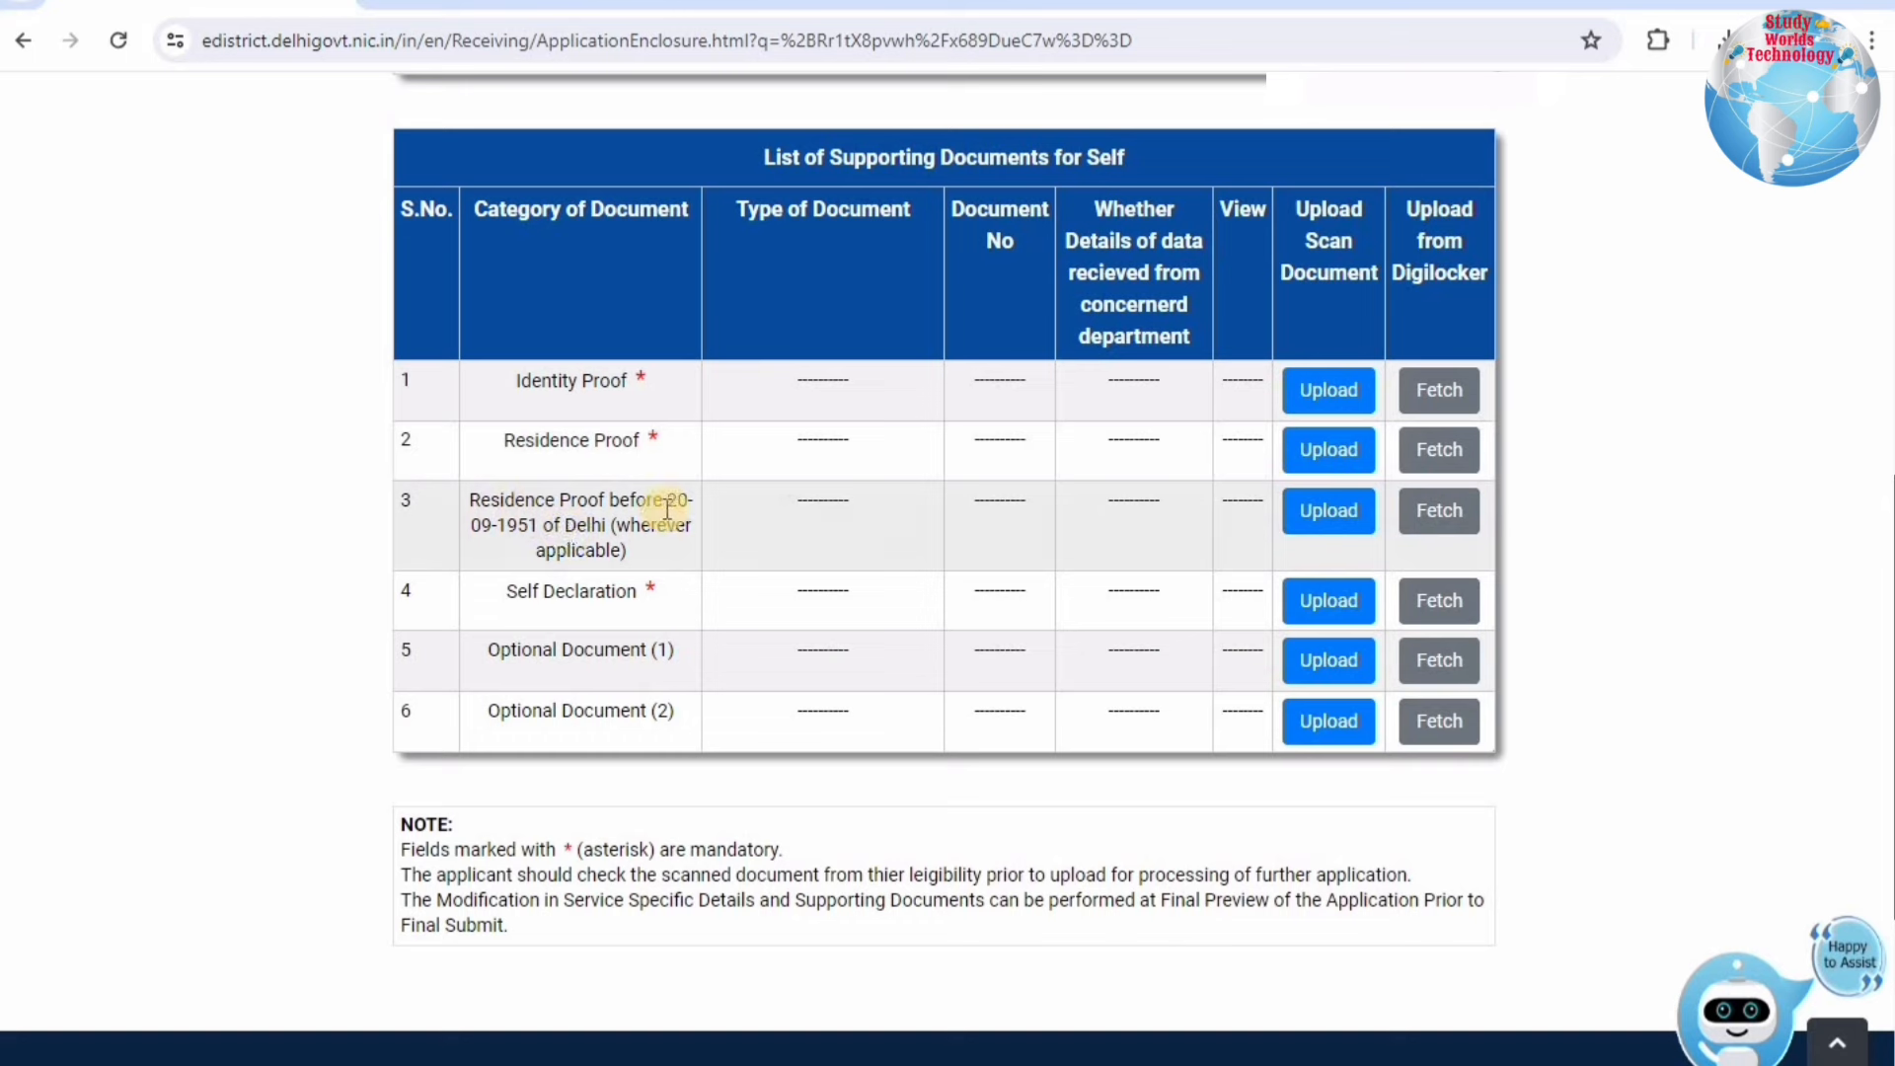
{"action": "triple_click", "coordinate": [476, 501]}
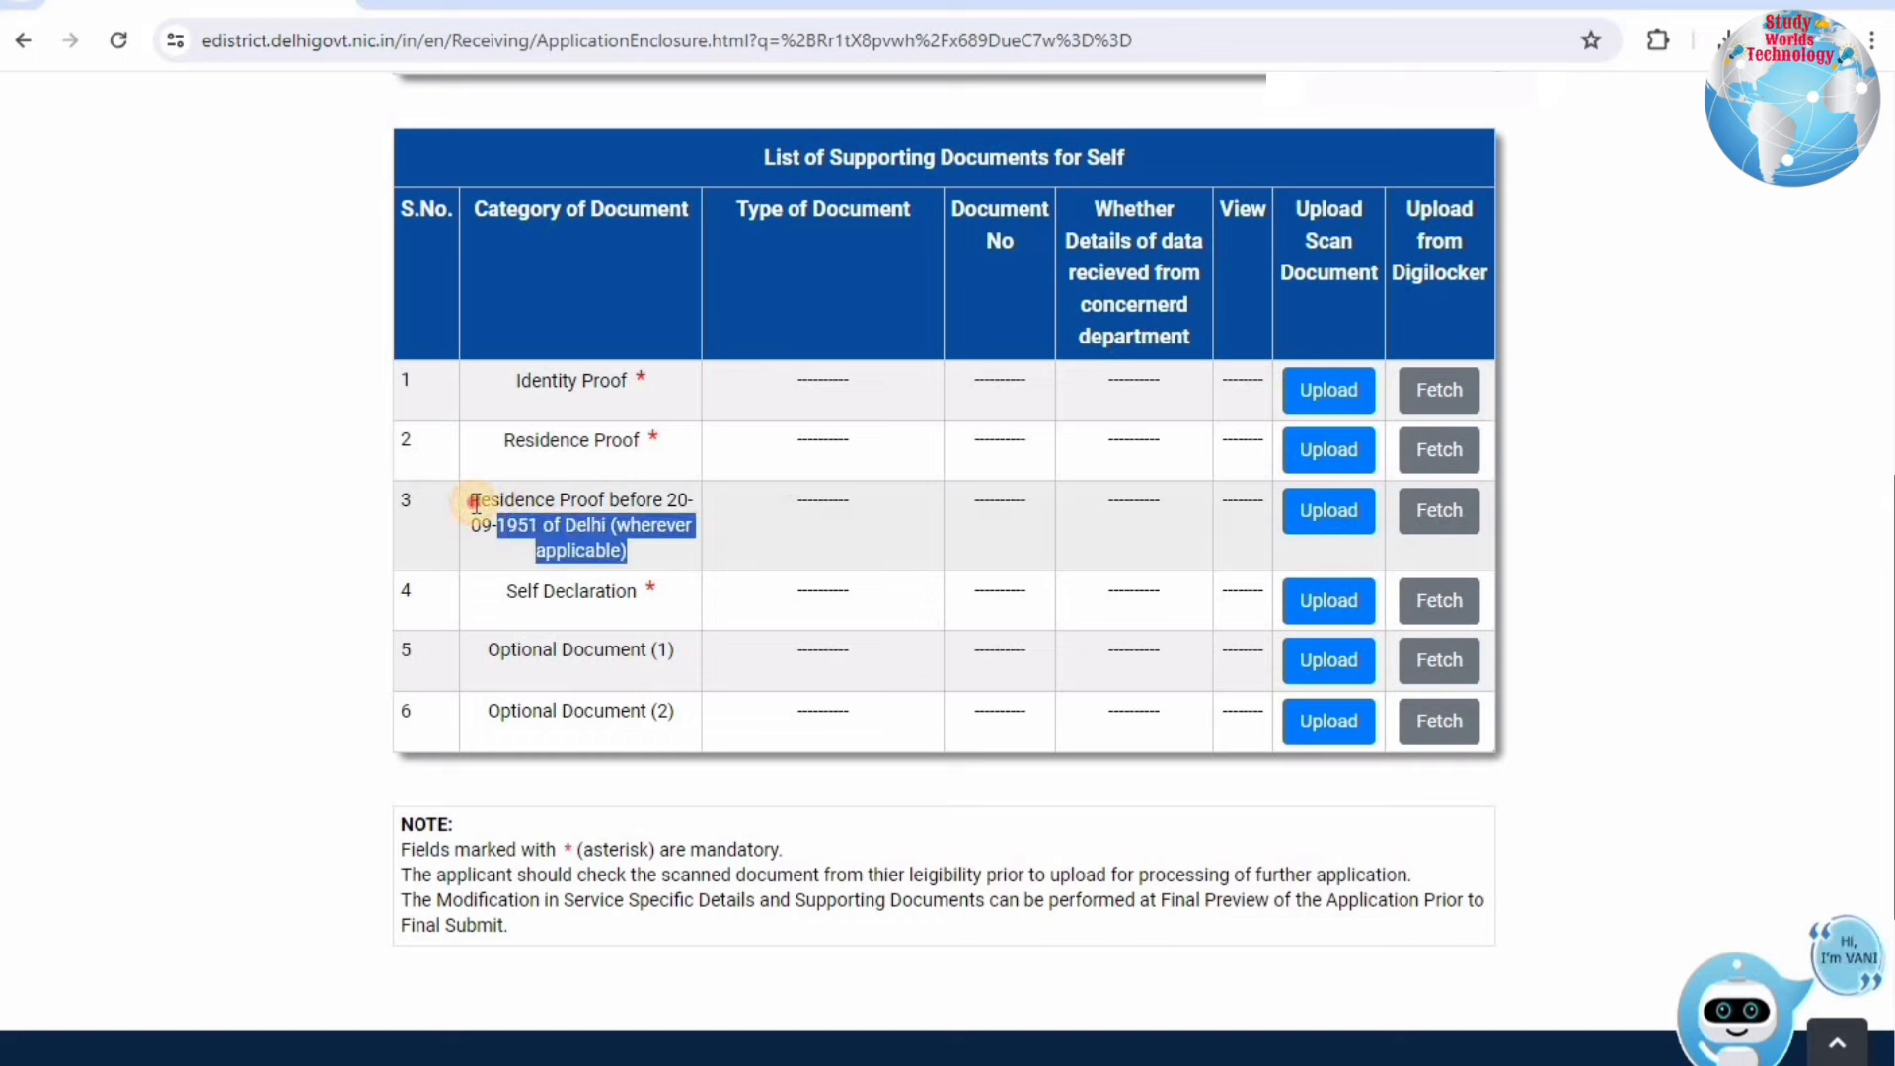
{"action": "left_click", "coordinate": [628, 534]}
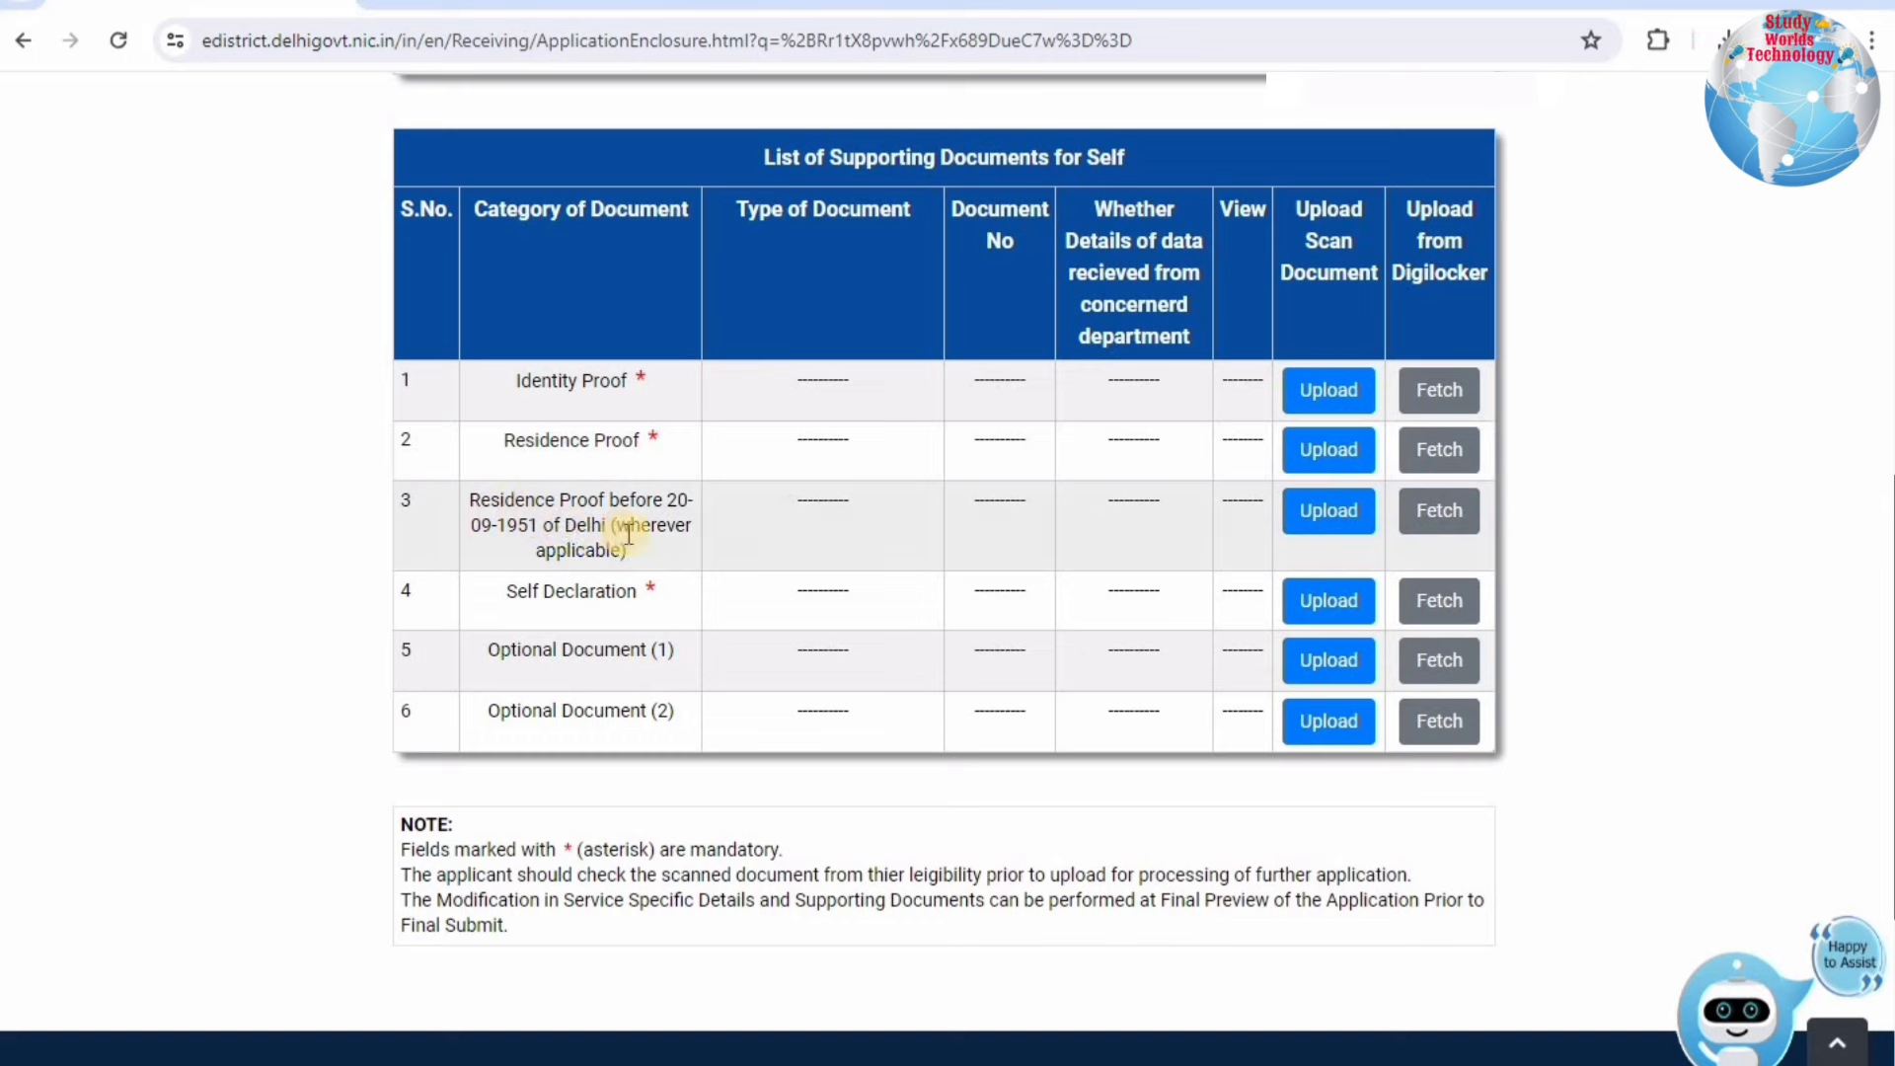
Step: Open the upload form for Residence Proof before 20-09-1951, choose the matching Proof of Residence document, and set the department to Other
{"action": "left_click", "coordinate": [1308, 511]}
{"action": "left_click_drag", "start_coordinate": [761, 331], "coordinate": [1018, 327]}
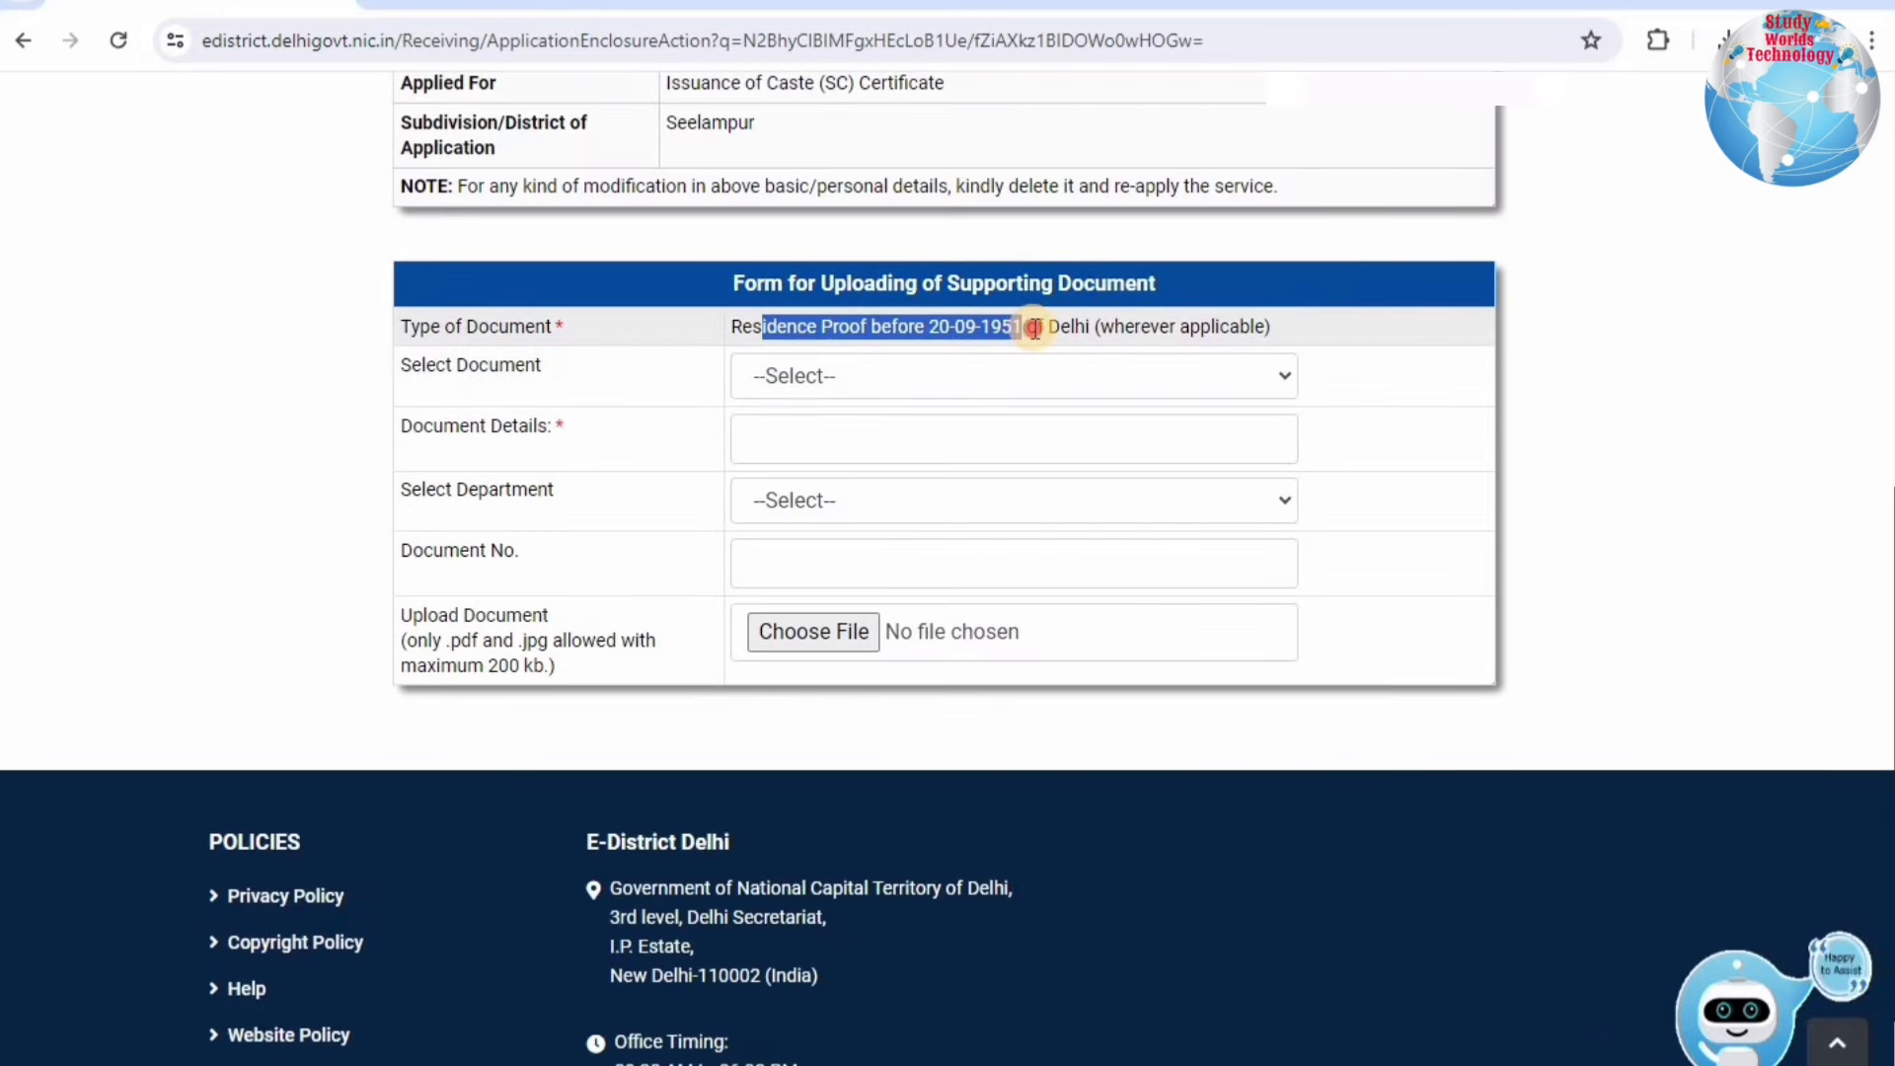
{"action": "left_click", "coordinate": [819, 376]}
{"action": "left_click", "coordinate": [810, 441]}
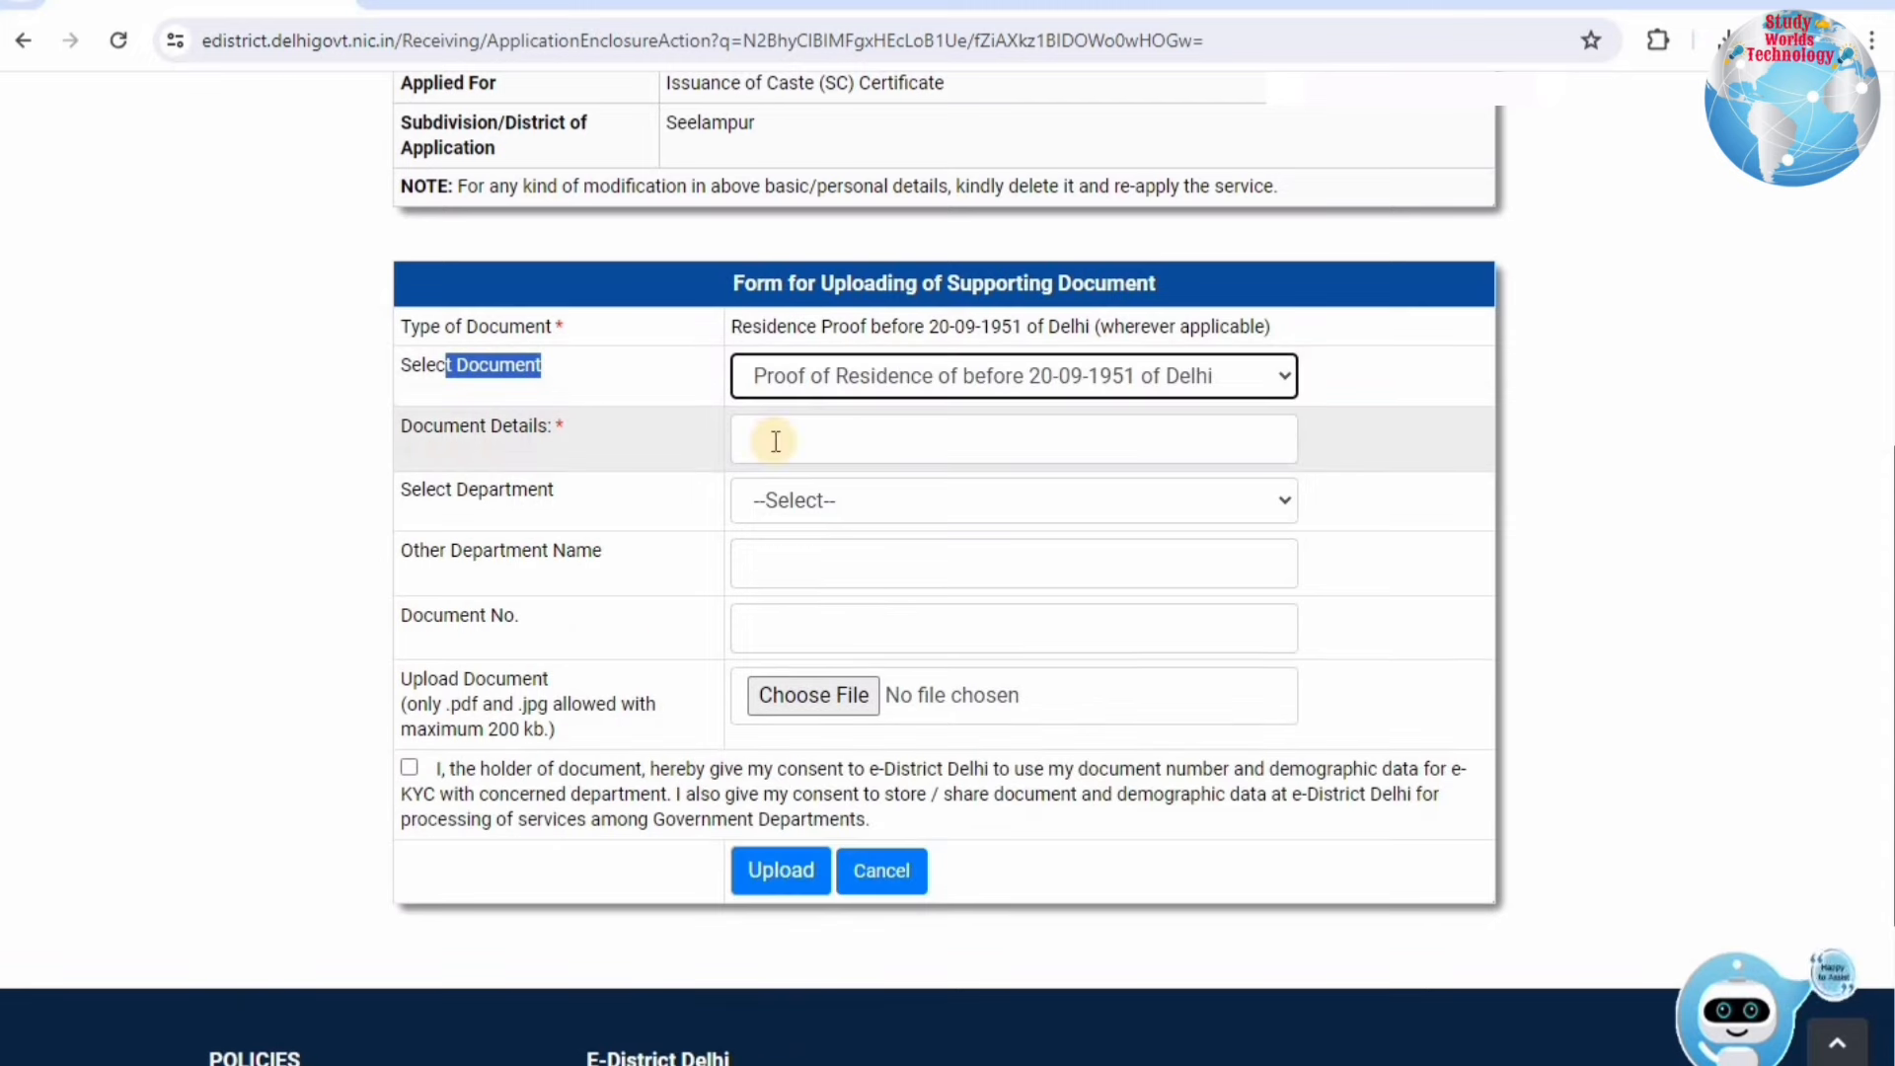
{"action": "left_click_drag", "start_coordinate": [716, 432], "coordinate": [766, 424]}
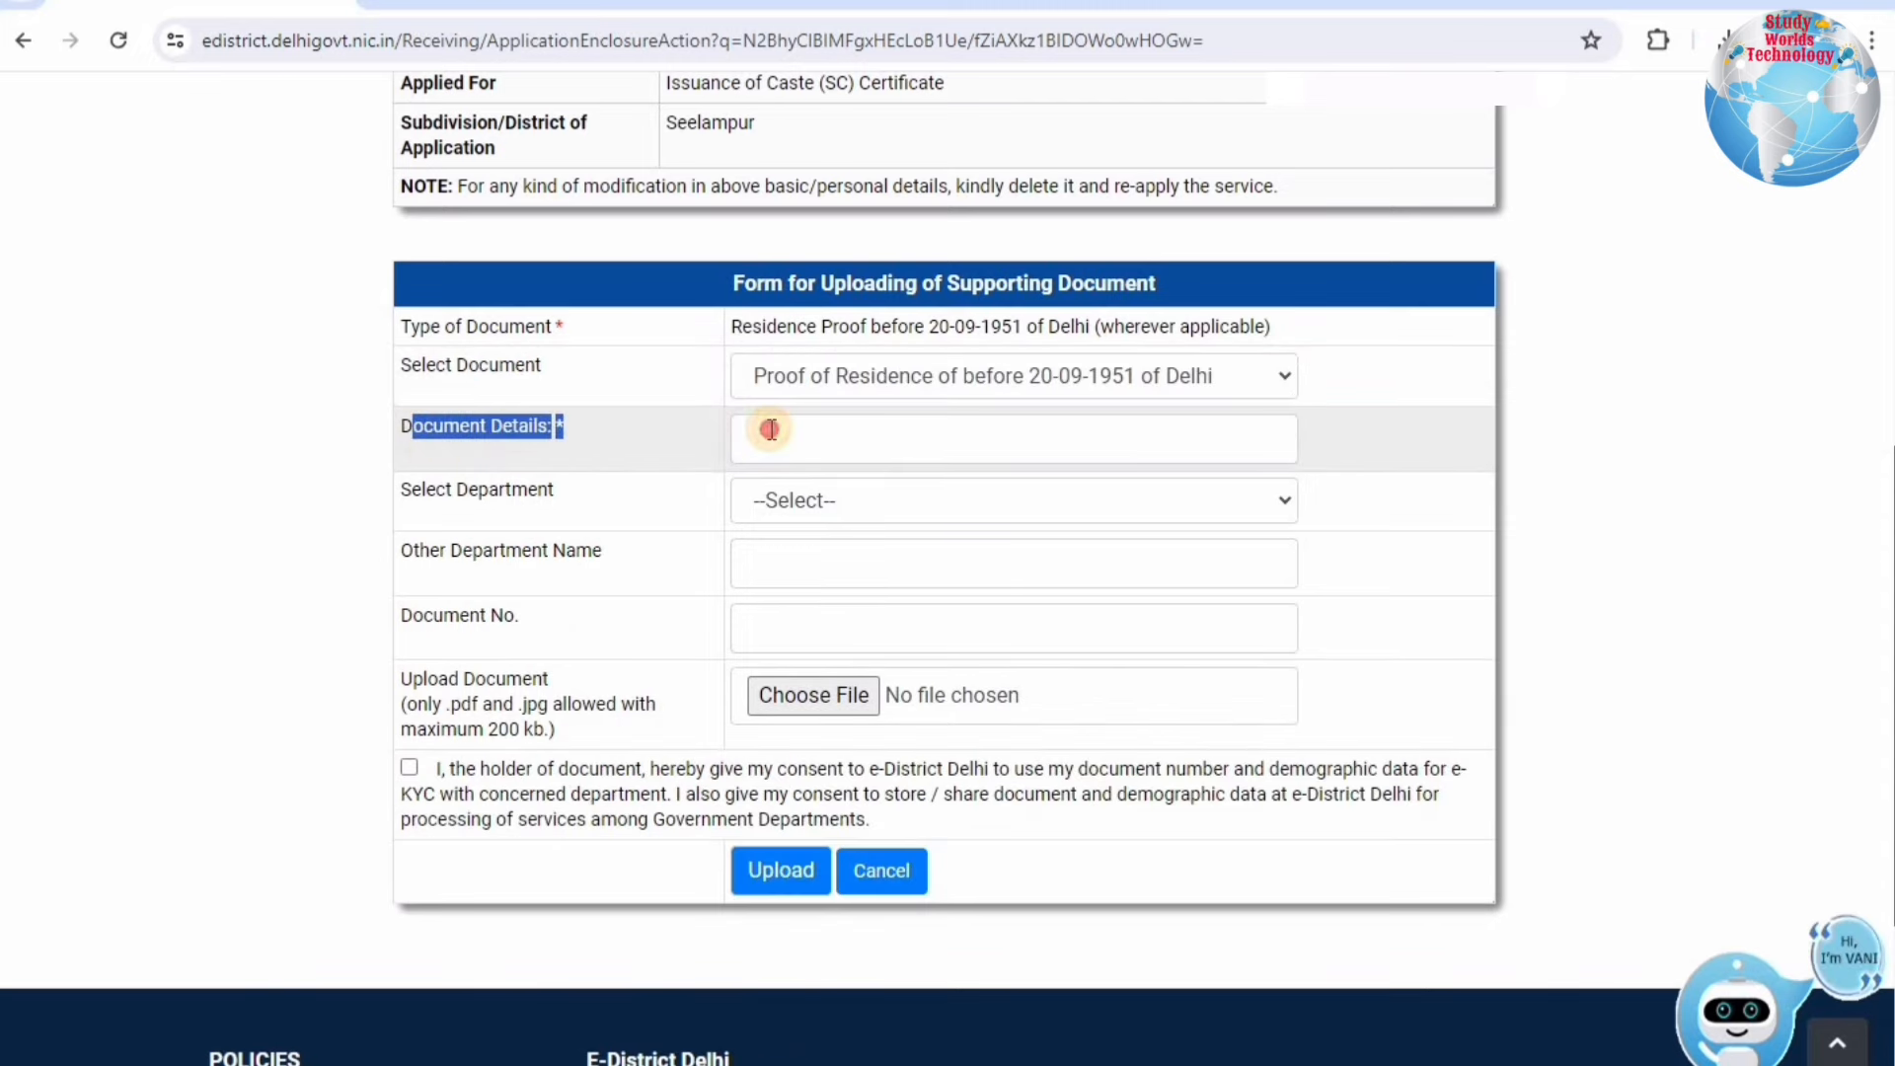
{"action": "left_click", "coordinate": [771, 430]}
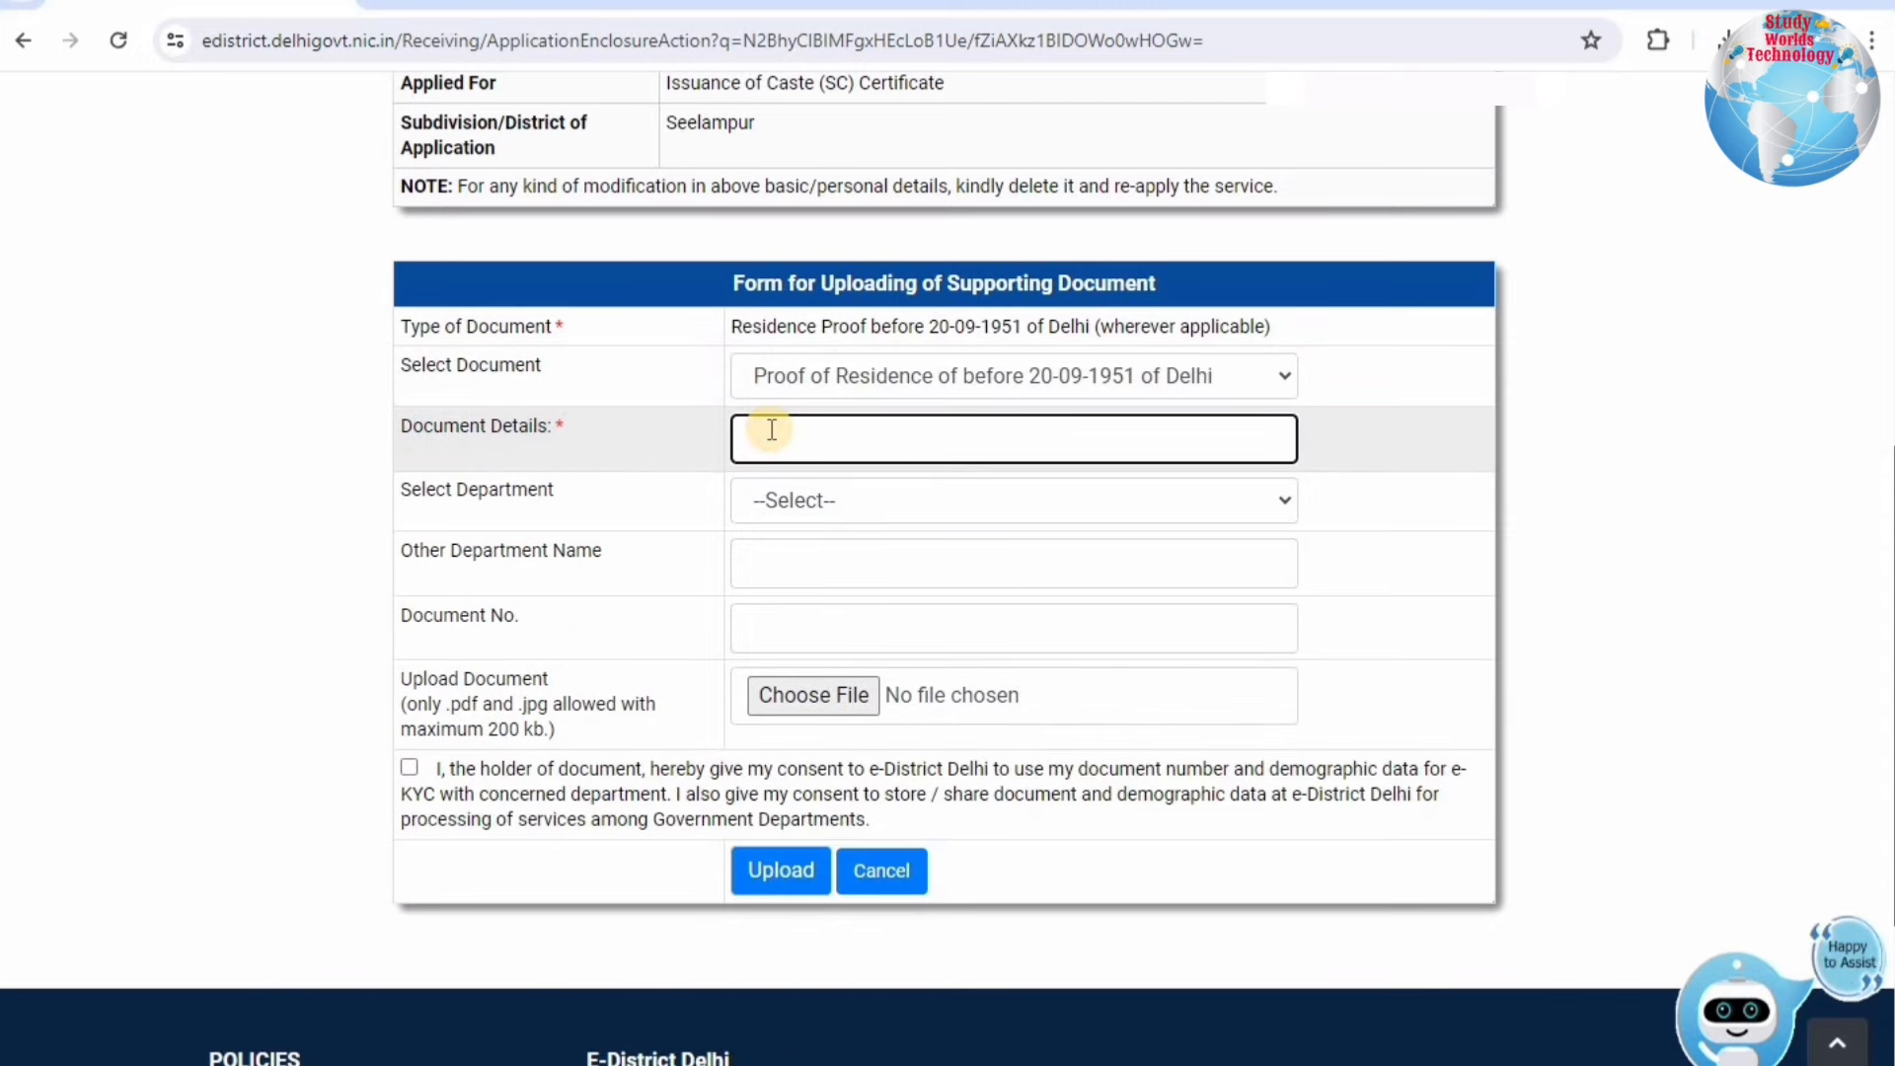
{"action": "left_click", "coordinate": [809, 511]}
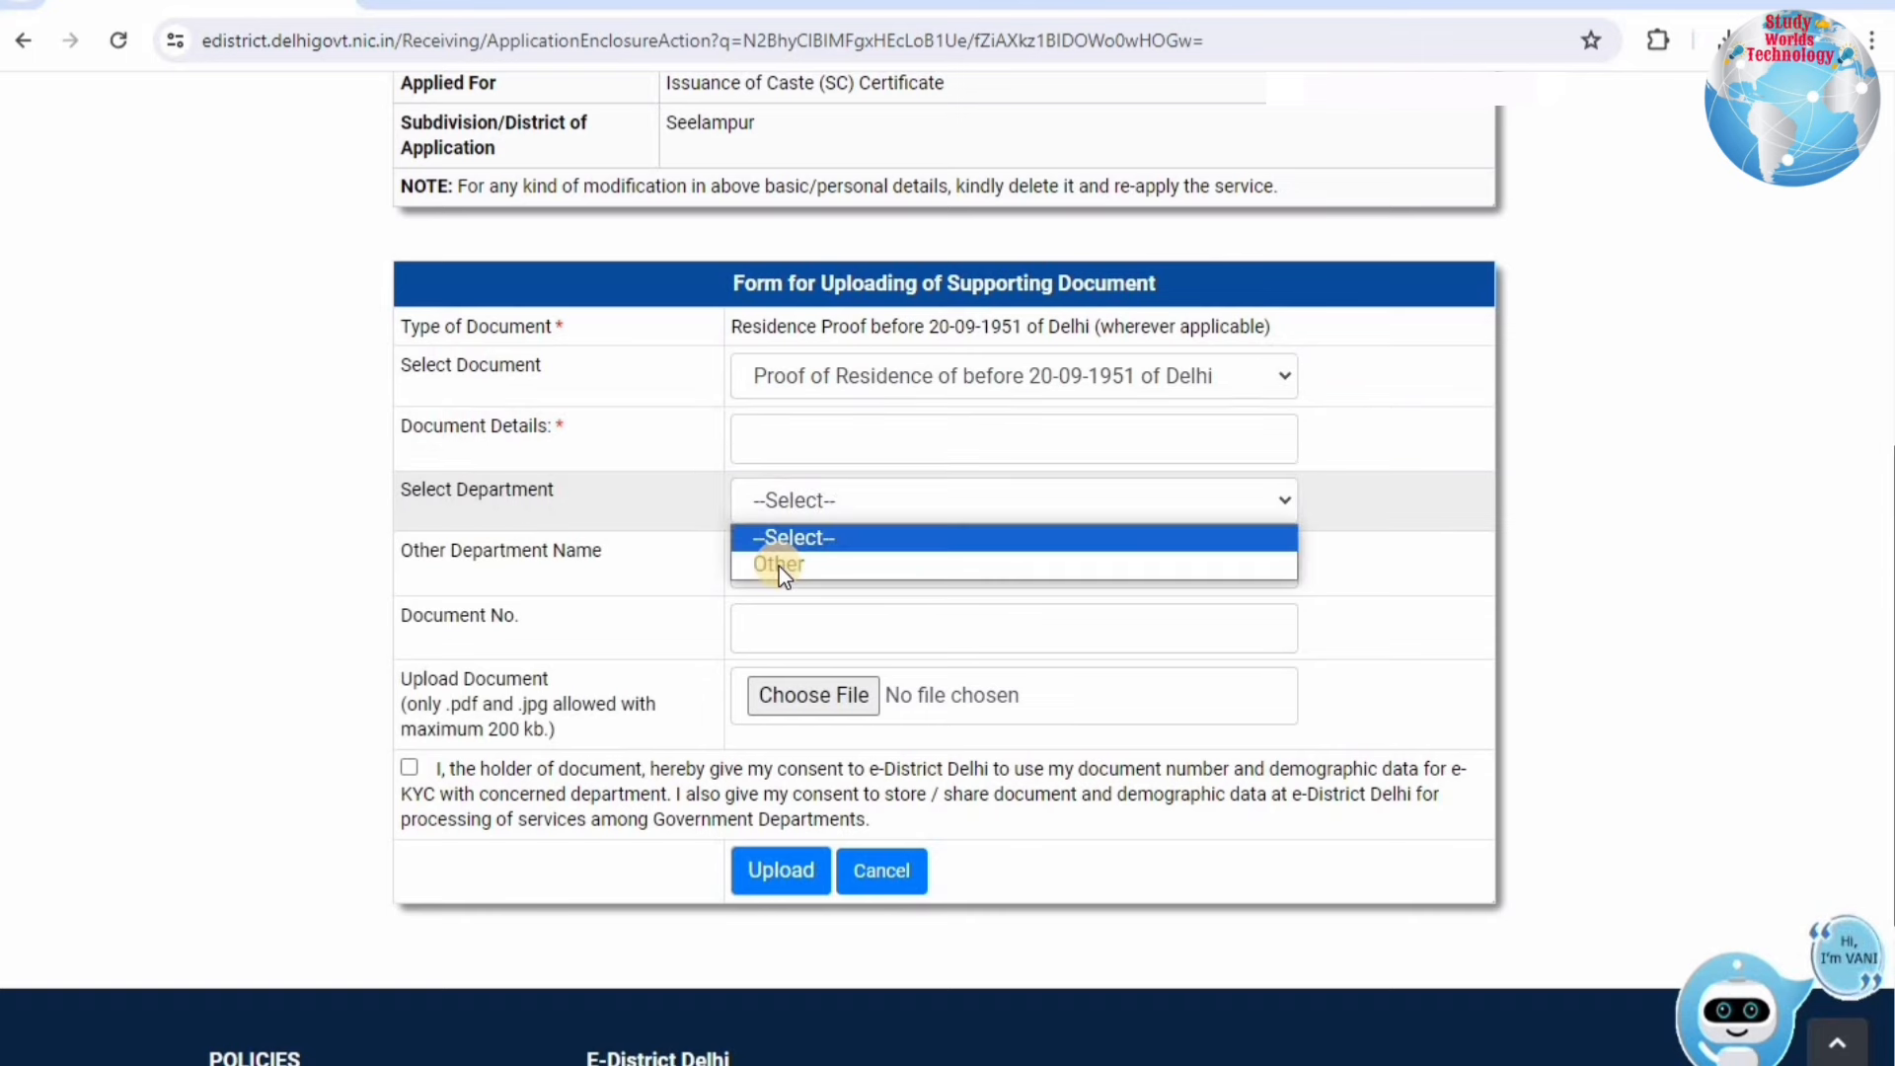
{"action": "left_click", "coordinate": [779, 564]}
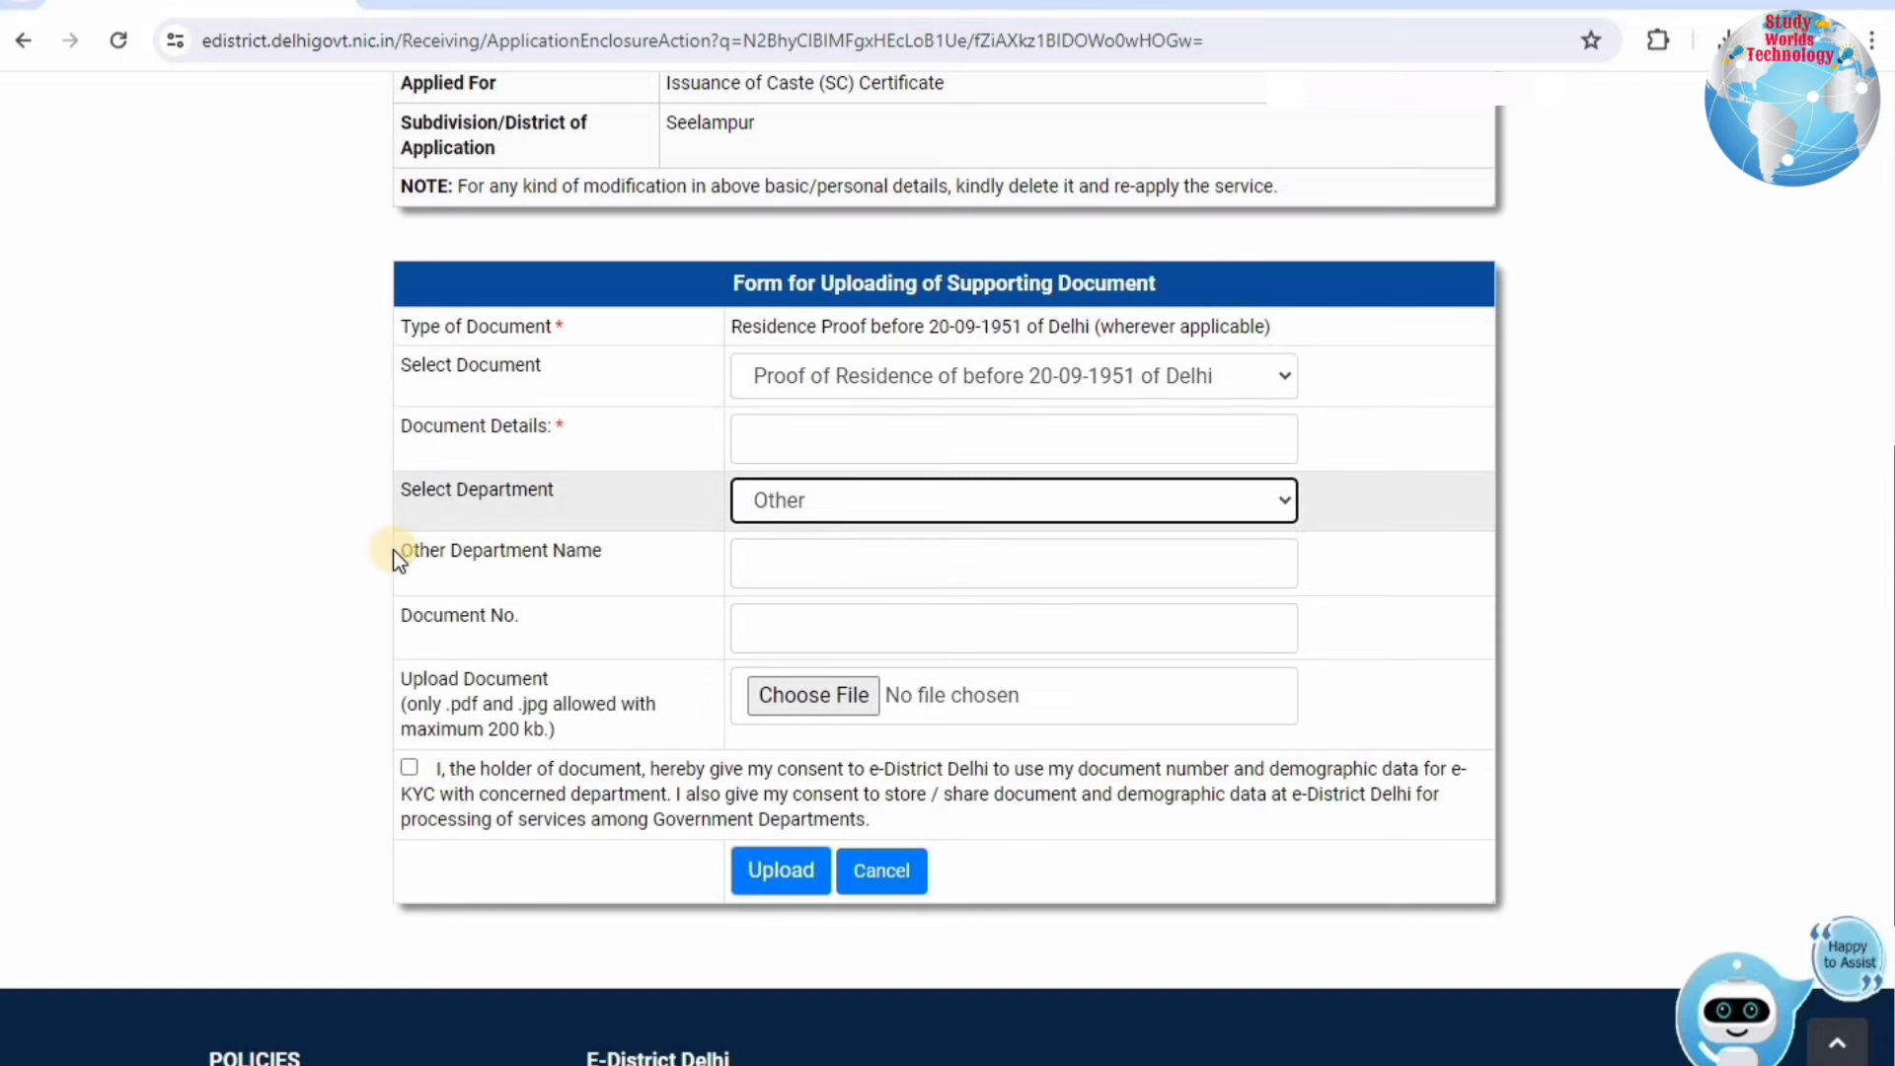
Step: Review the other department name, document number, file upload and consent fields, and go back through the documents list to the application details form
{"action": "left_click_drag", "start_coordinate": [691, 555], "coordinate": [866, 563]}
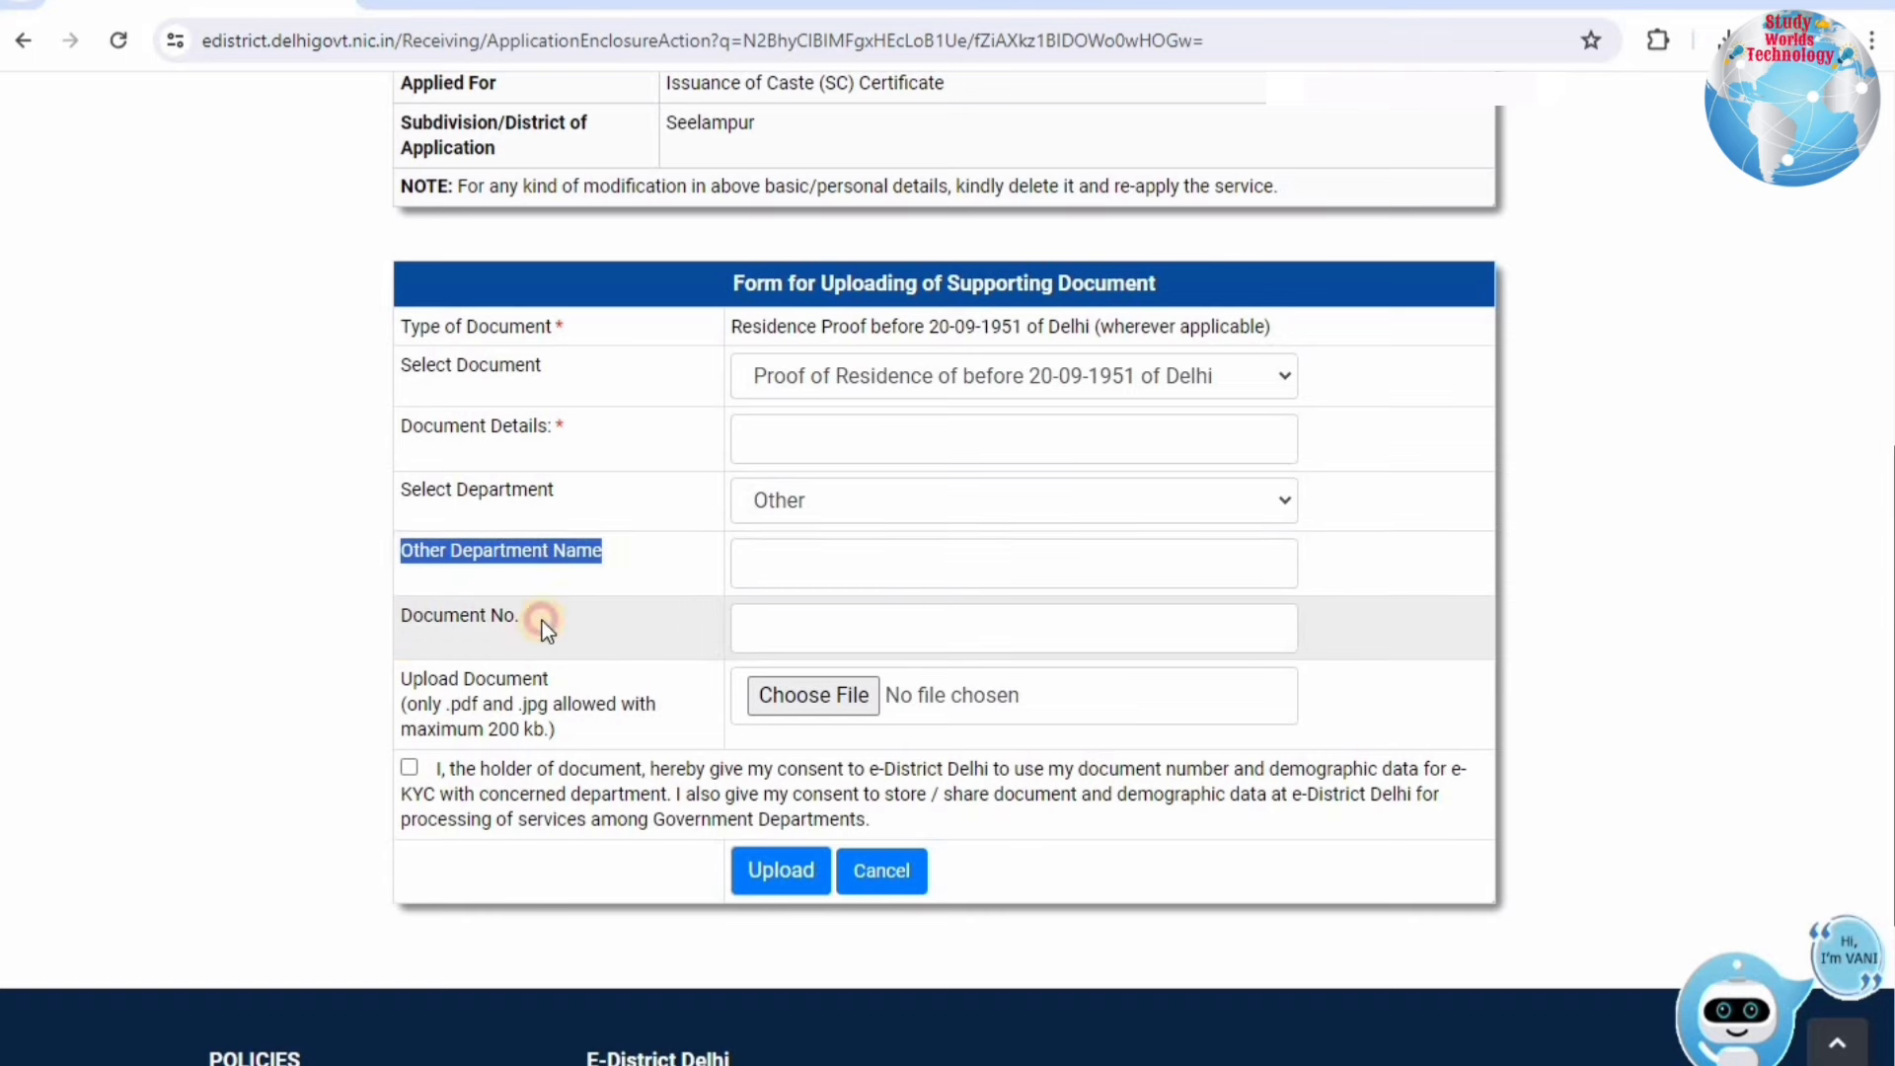
{"action": "left_click_drag", "start_coordinate": [631, 618], "coordinate": [780, 618]}
{"action": "left_click", "coordinate": [785, 618]}
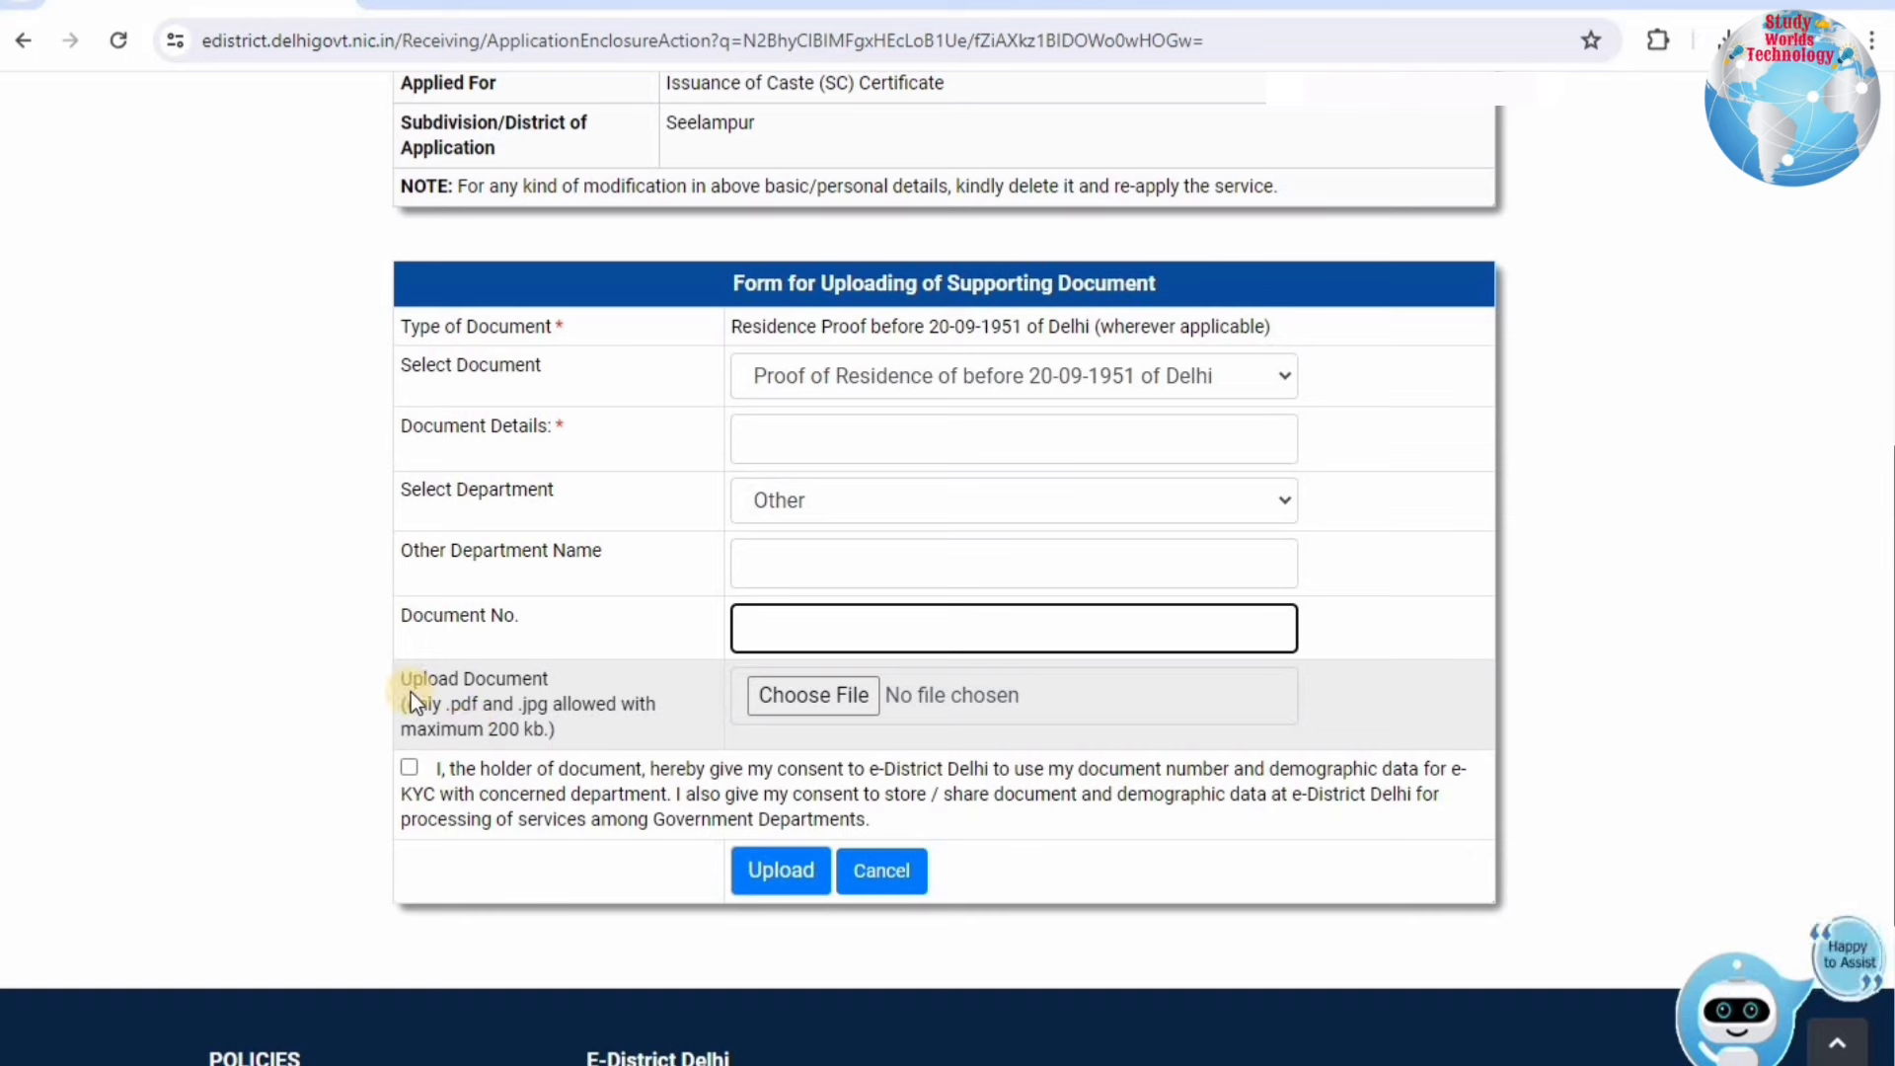
{"action": "left_click", "coordinate": [538, 720]}
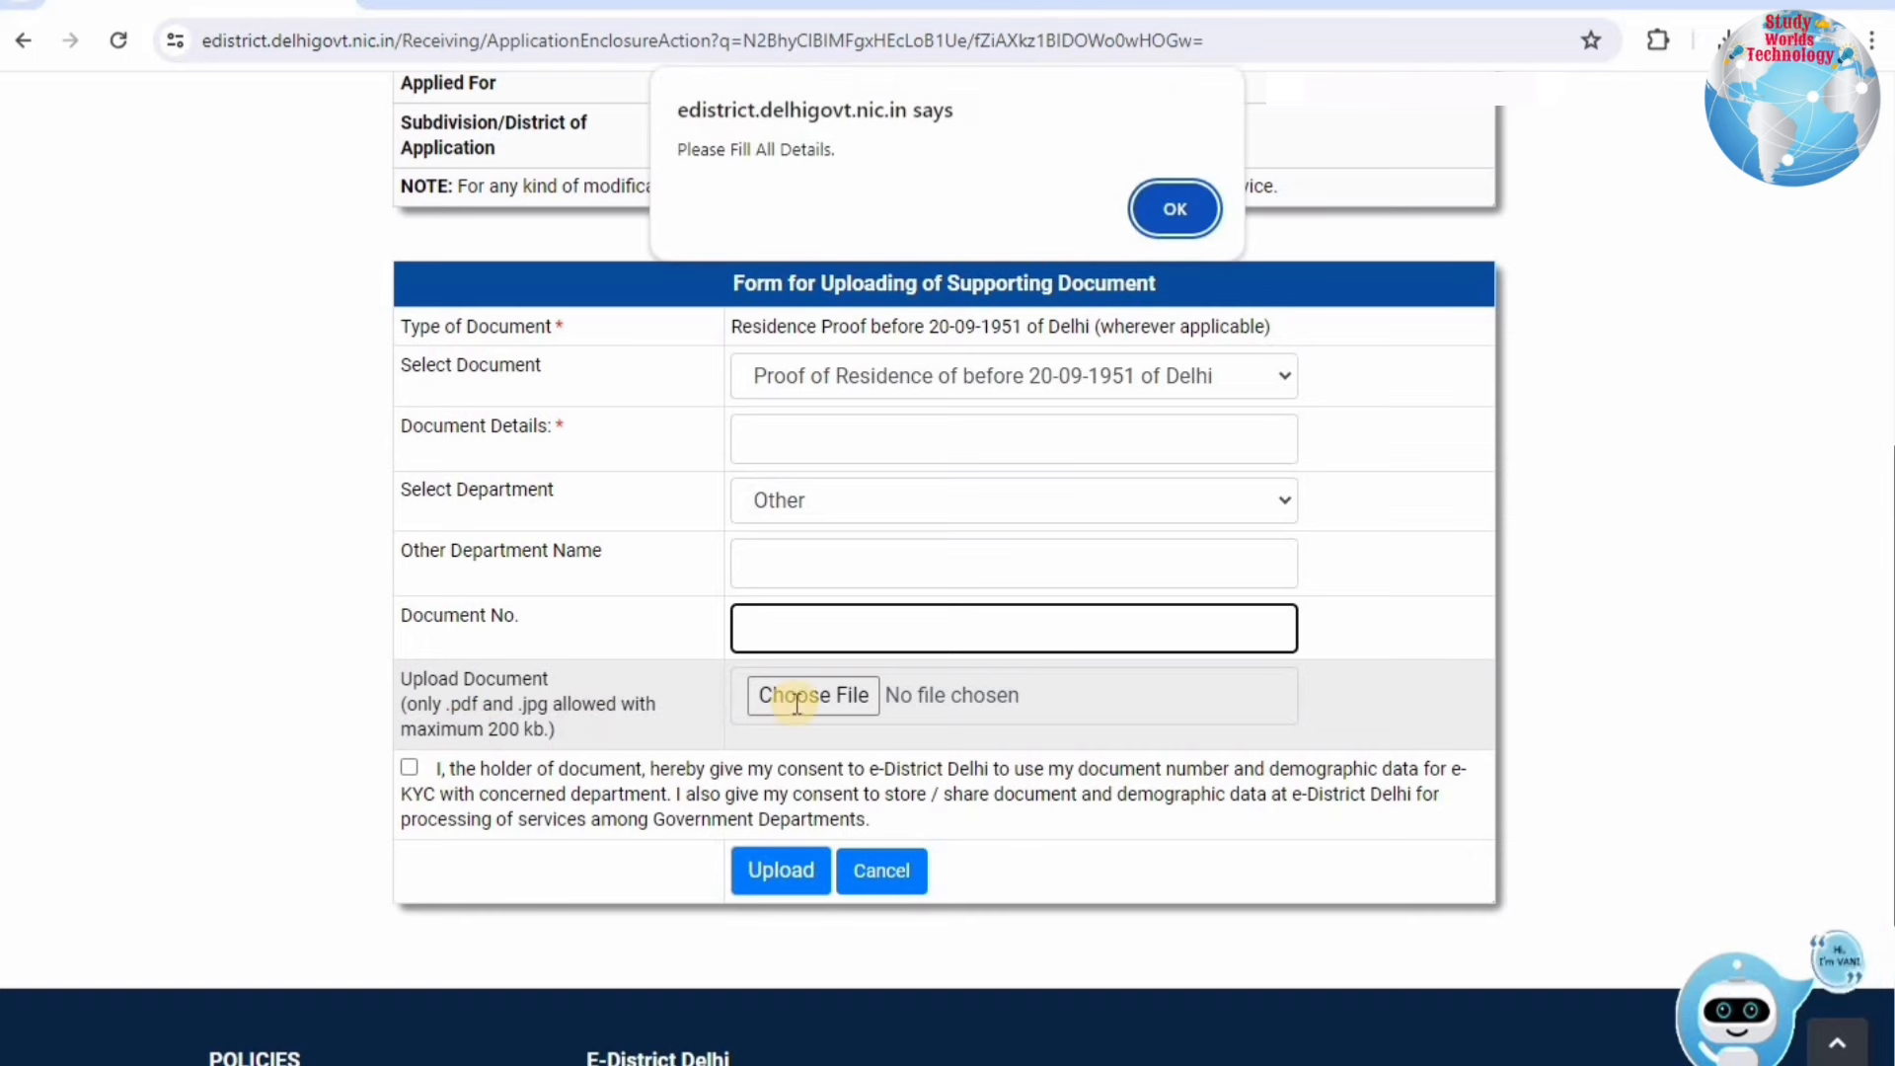
{"action": "left_click", "coordinate": [1212, 210]}
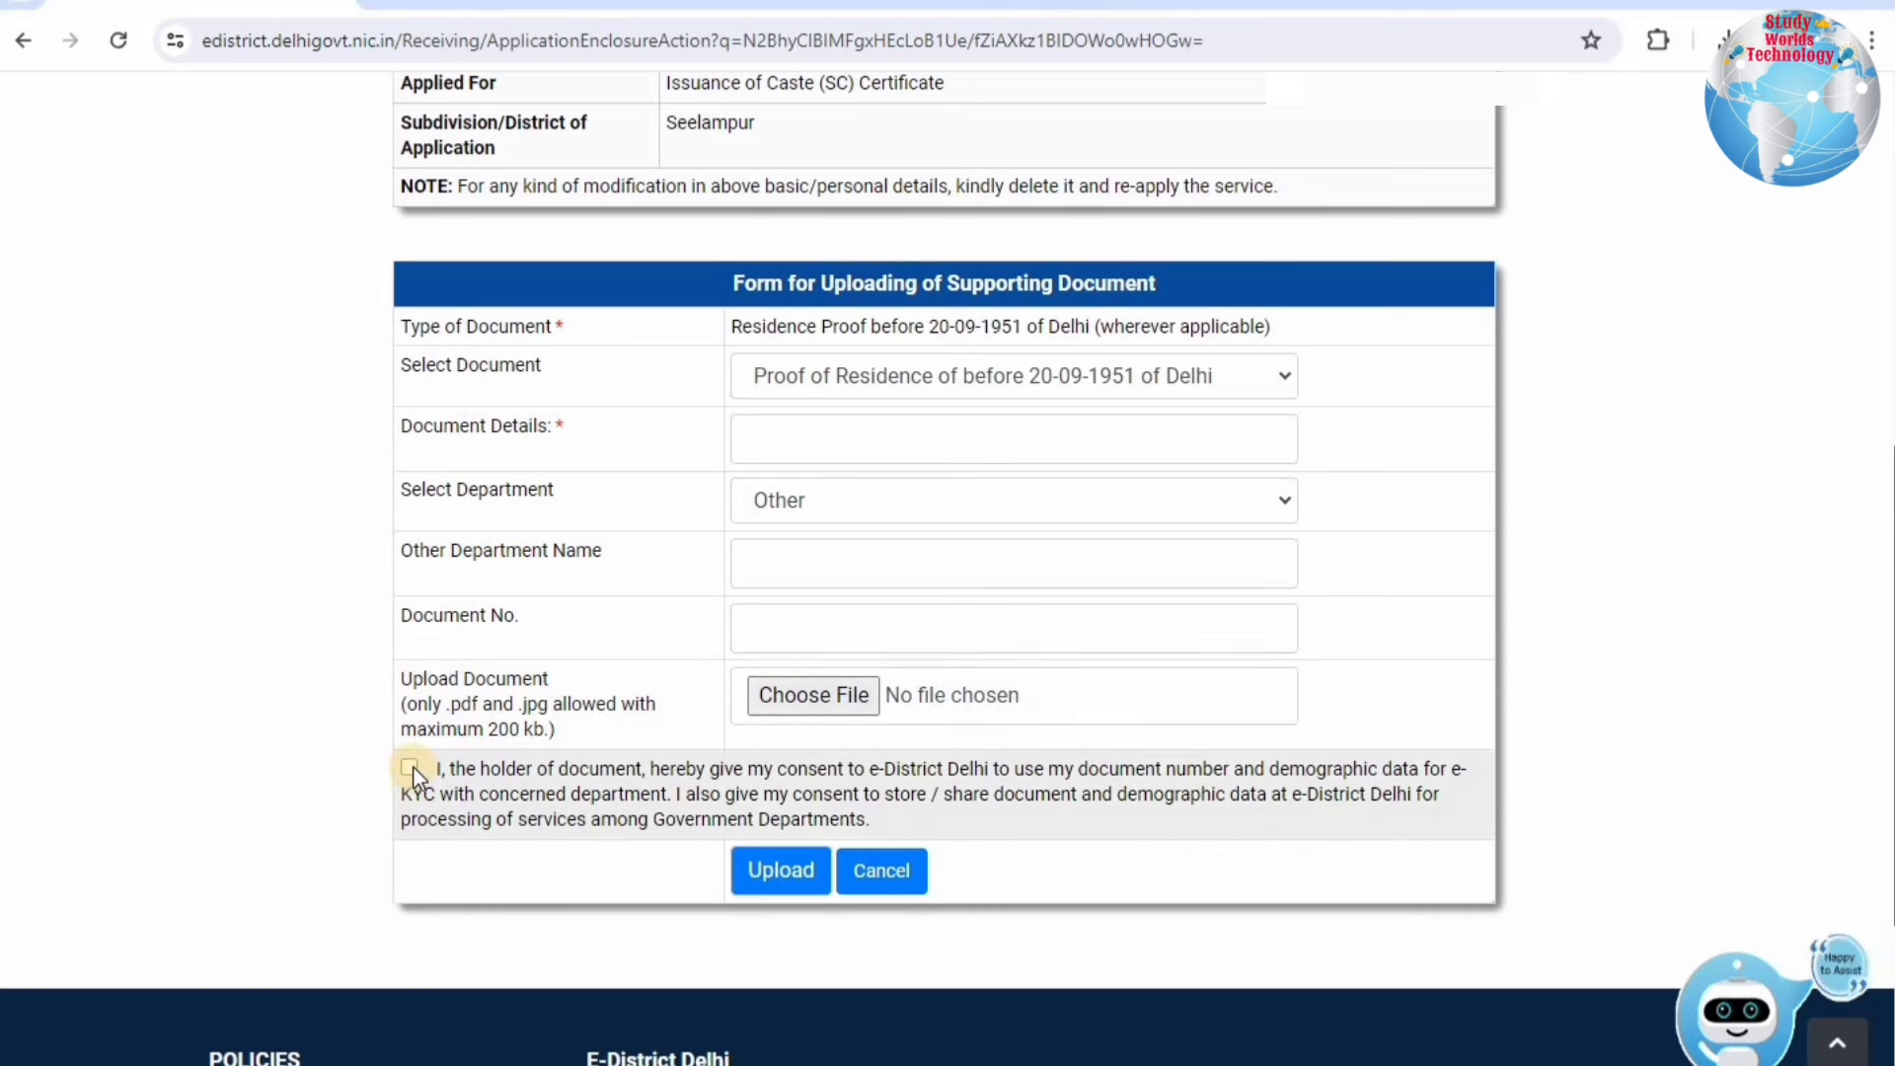
{"action": "left_click", "coordinate": [762, 875]}
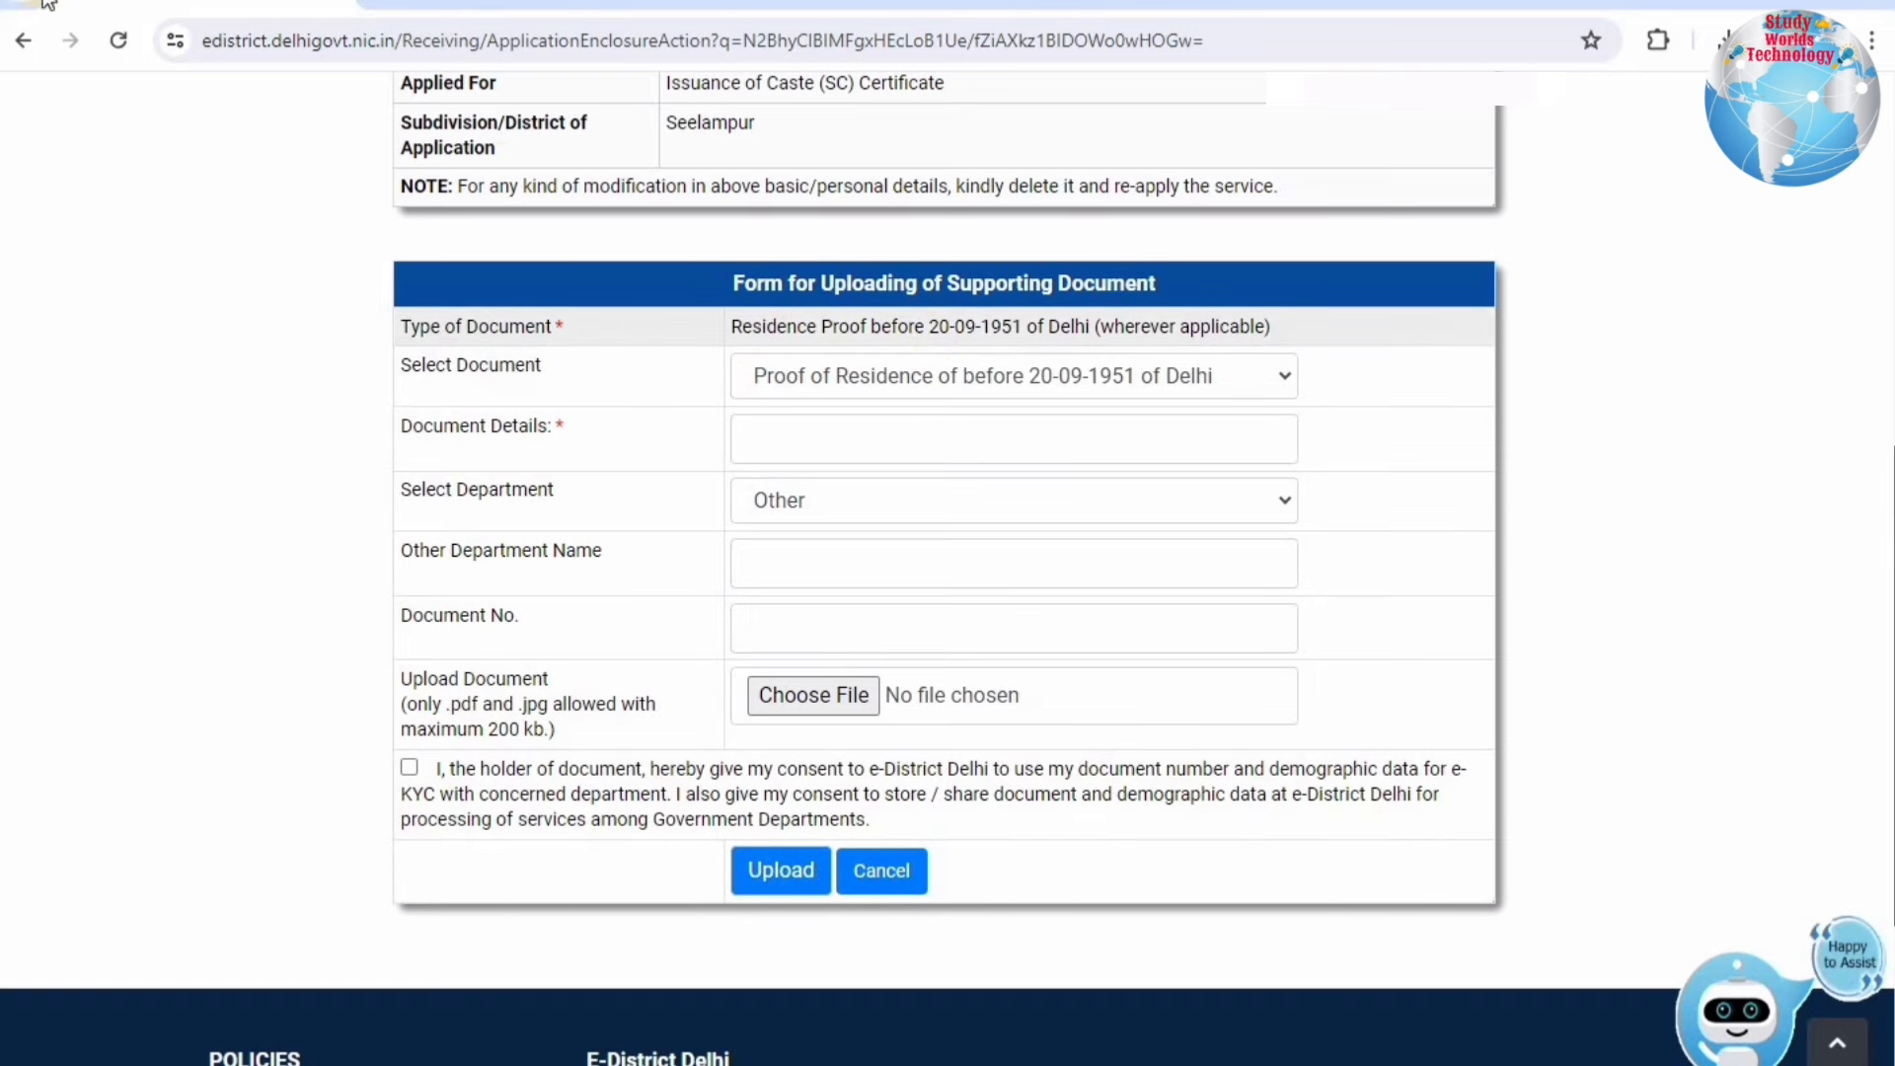
{"action": "left_click", "coordinate": [28, 45]}
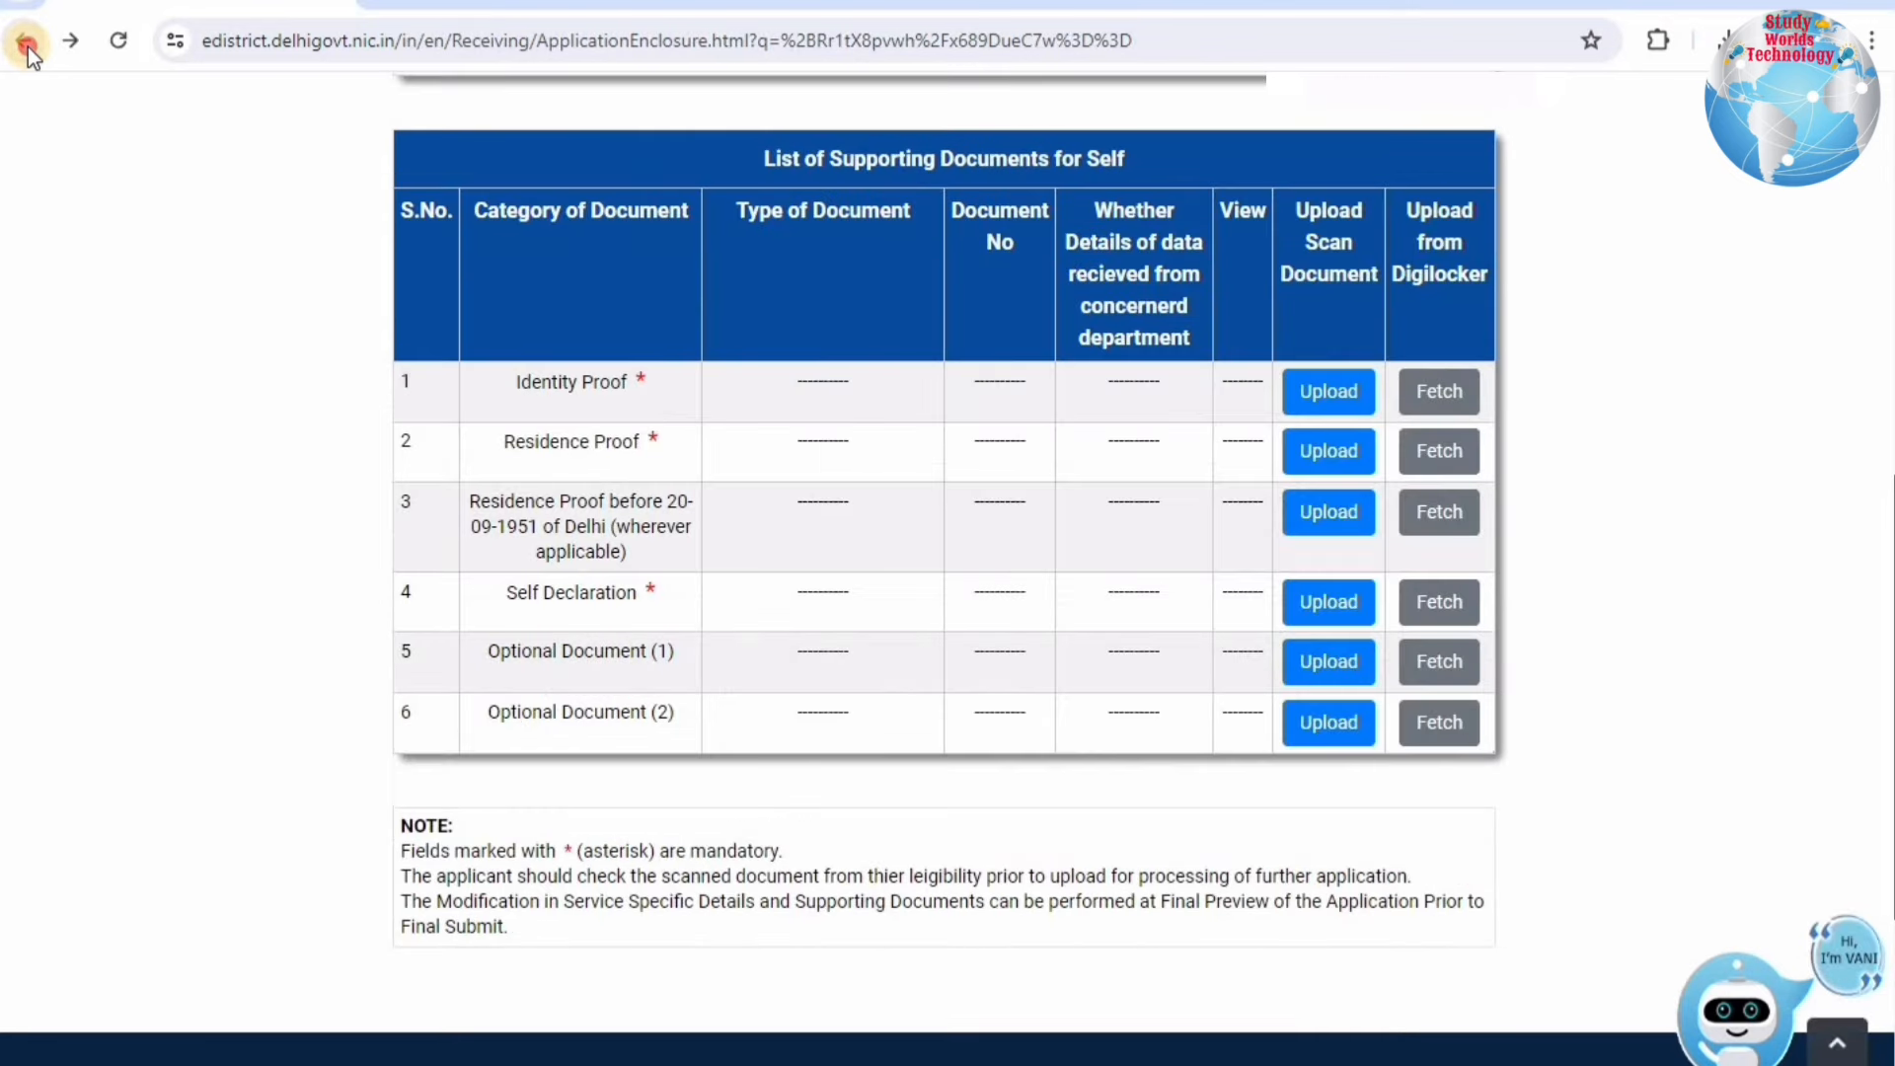
{"action": "left_click", "coordinate": [28, 45]}
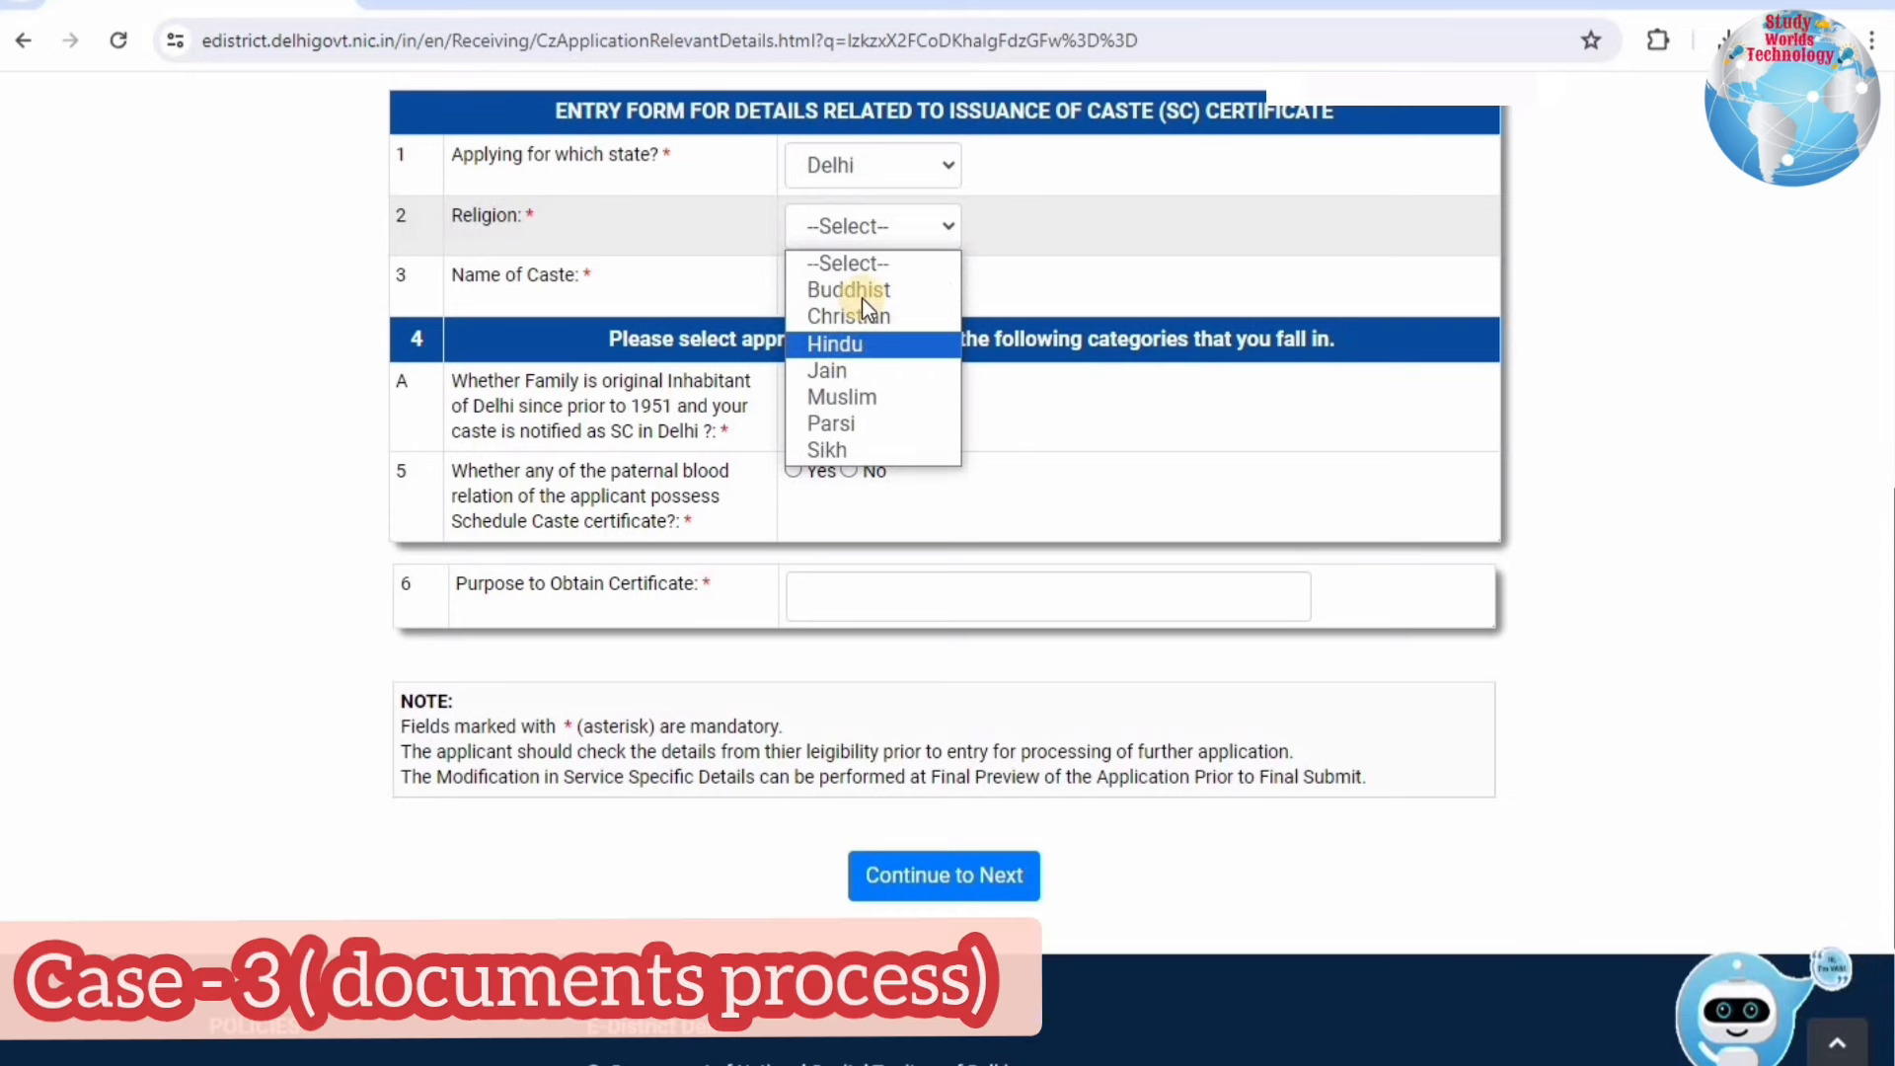
Step: Set religion to Hindu and caste to CHAMAR, and answer No to both Delhi residence questions and both existing-certificate questions
{"action": "left_click", "coordinate": [838, 342]}
{"action": "left_click", "coordinate": [852, 671]}
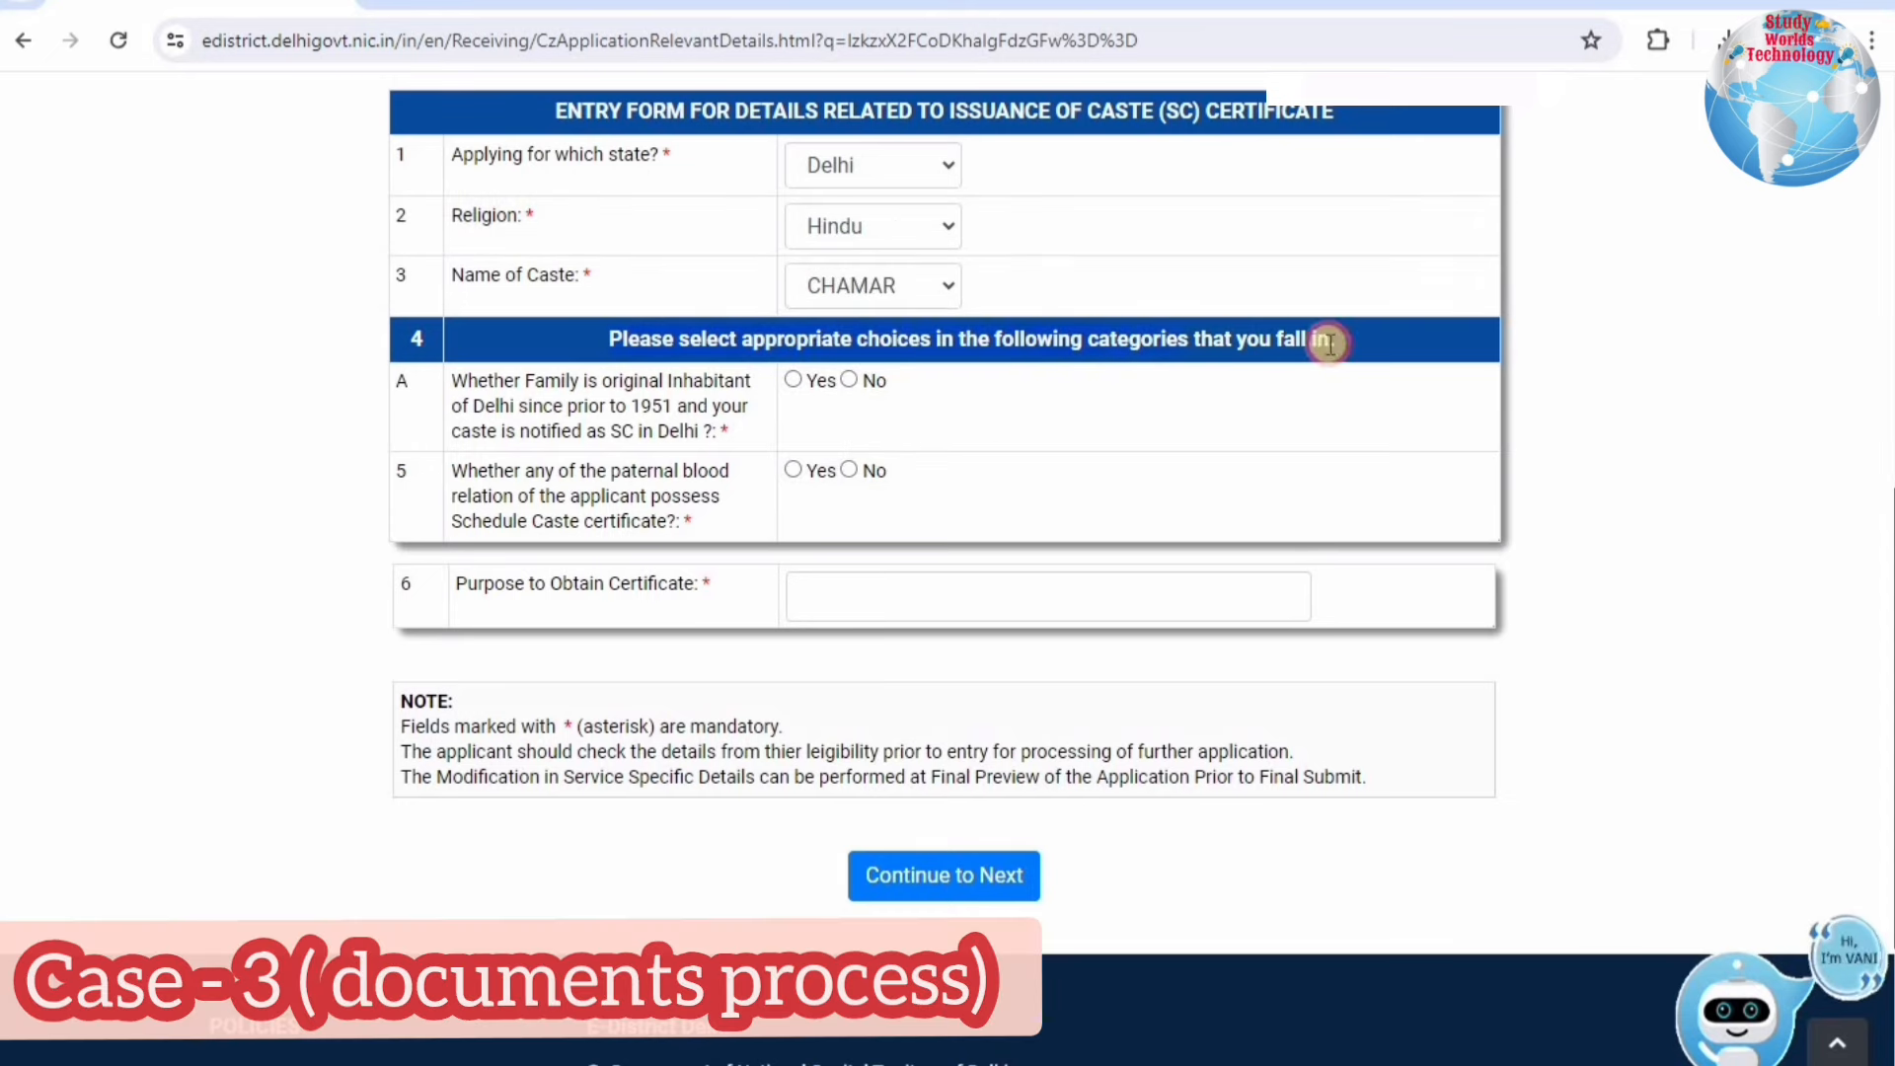
{"action": "left_click_drag", "start_coordinate": [452, 381], "coordinate": [667, 410]}
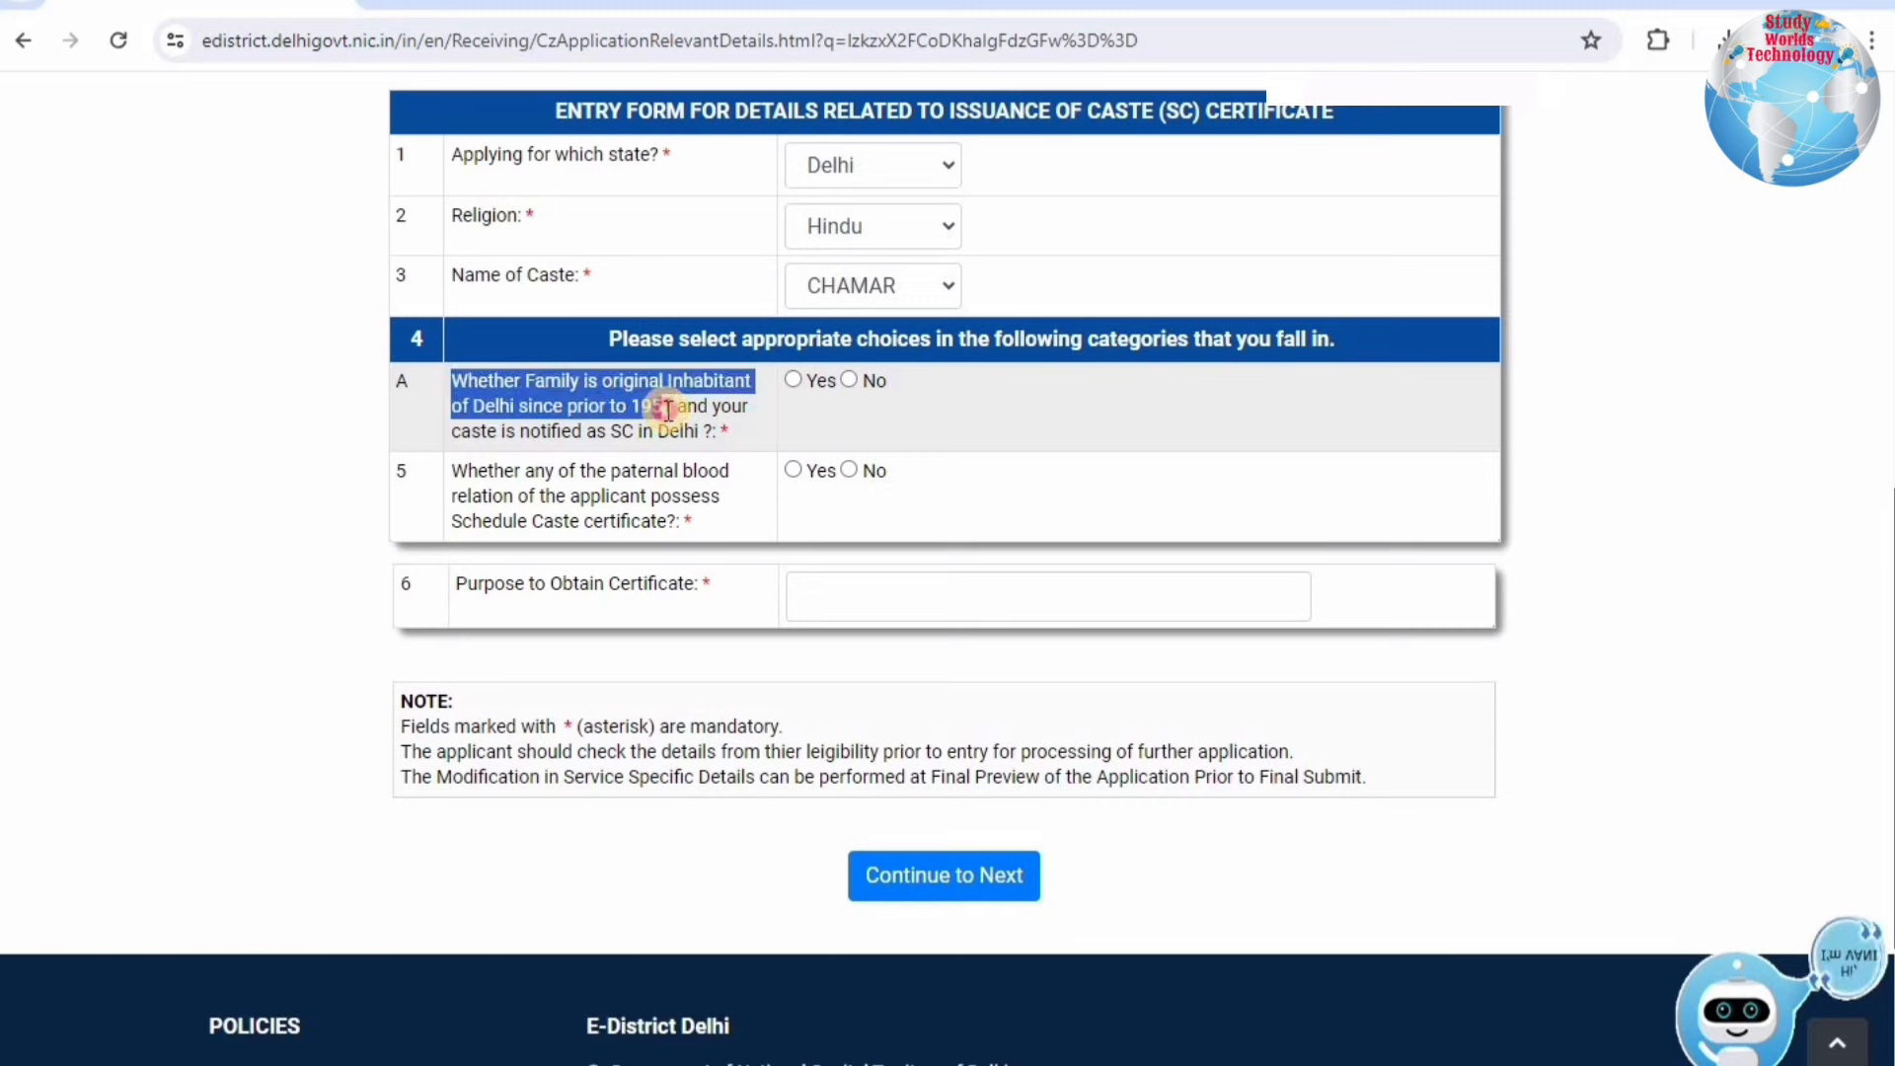
{"action": "left_click", "coordinate": [667, 410]}
{"action": "left_click_drag", "start_coordinate": [500, 406], "coordinate": [675, 407]}
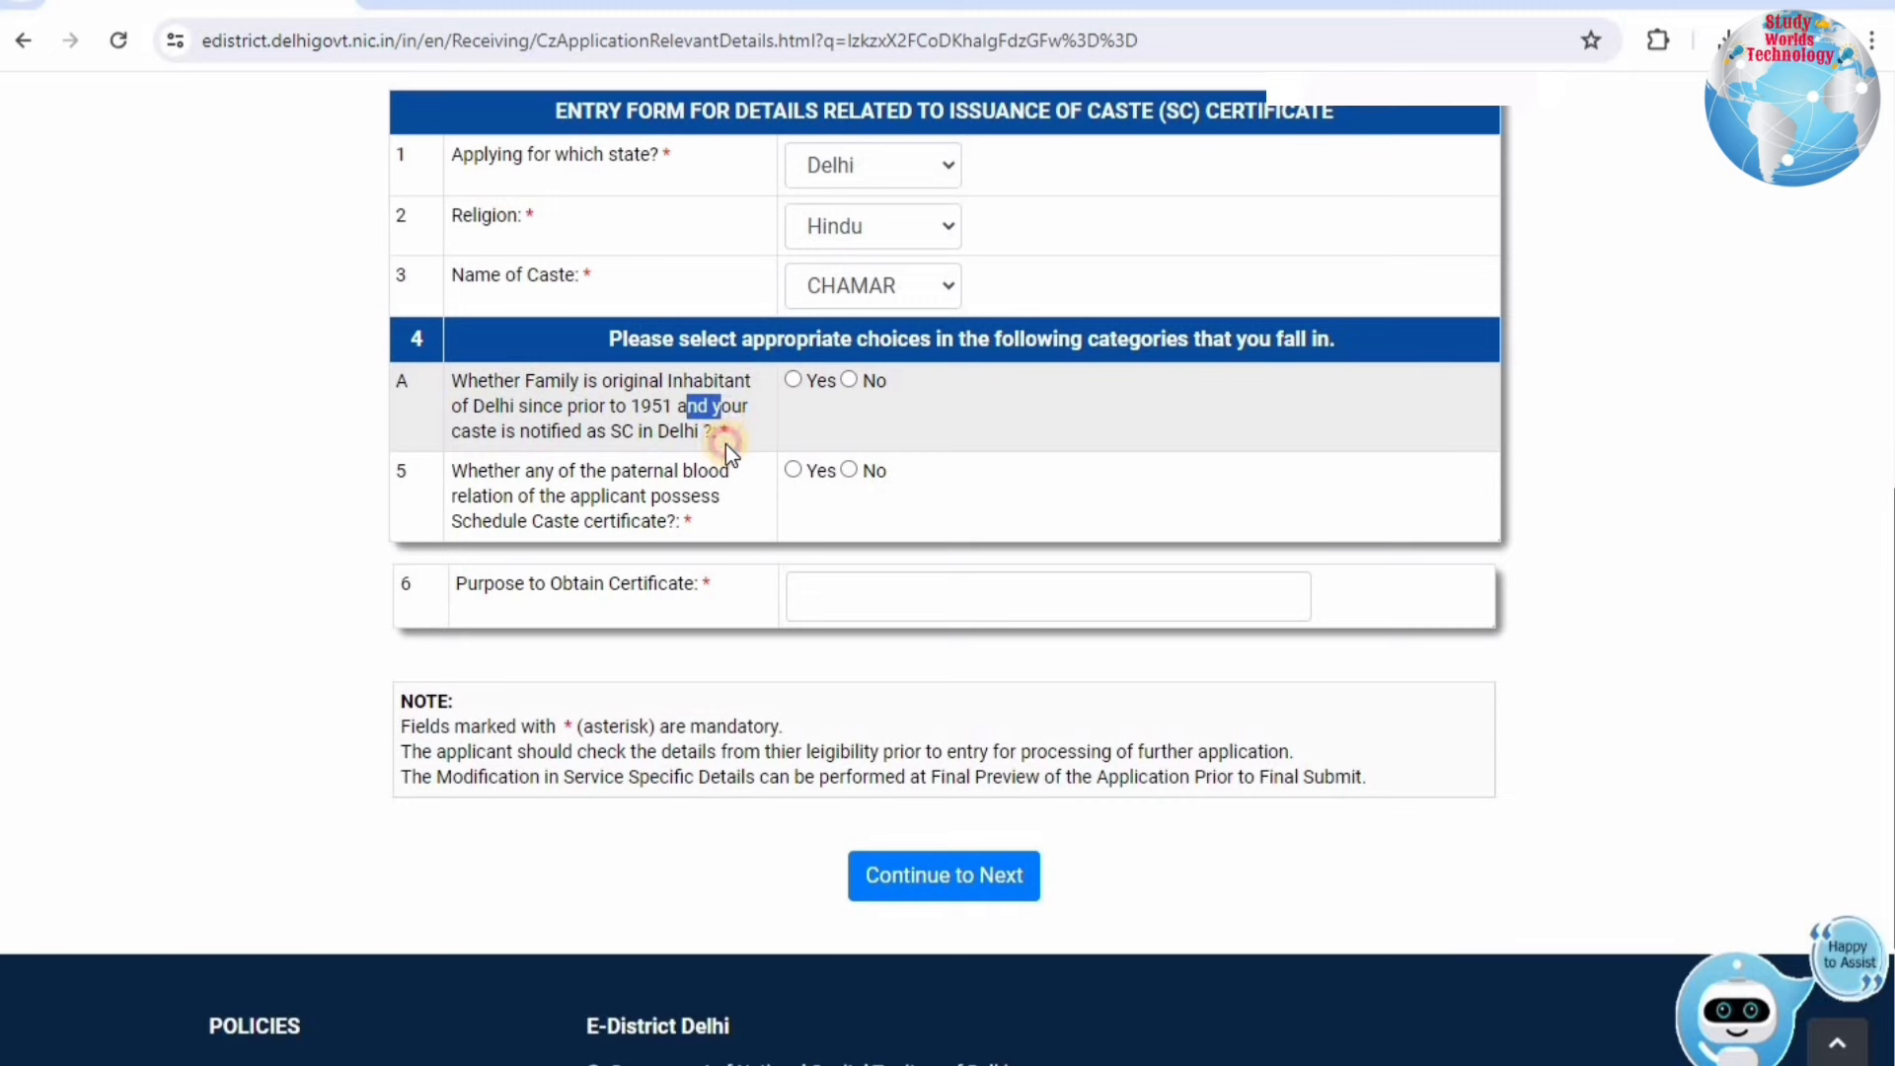
{"action": "left_click", "coordinate": [794, 382]}
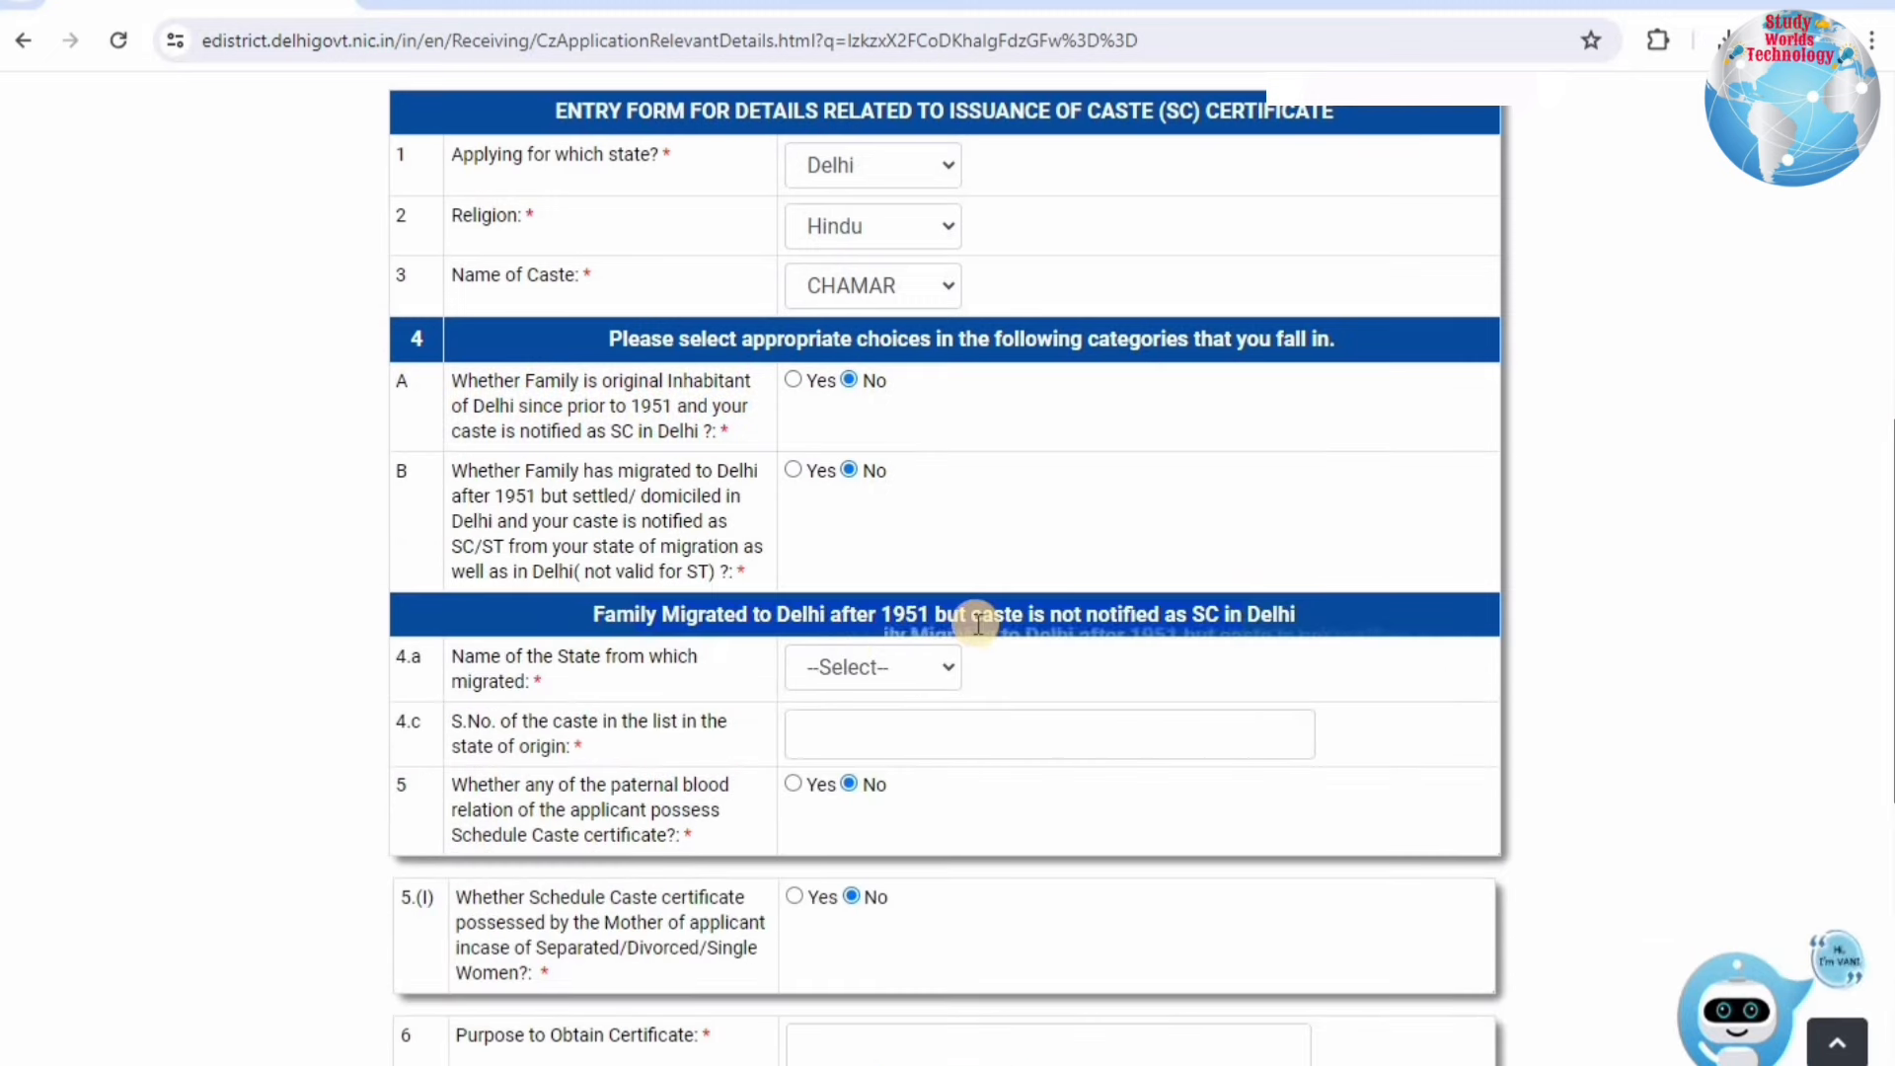
Step: Select Uttar Pradesh as the state migrated from and enter 25 as the caste's serial number in the state of origin
{"action": "left_click", "coordinate": [833, 666]}
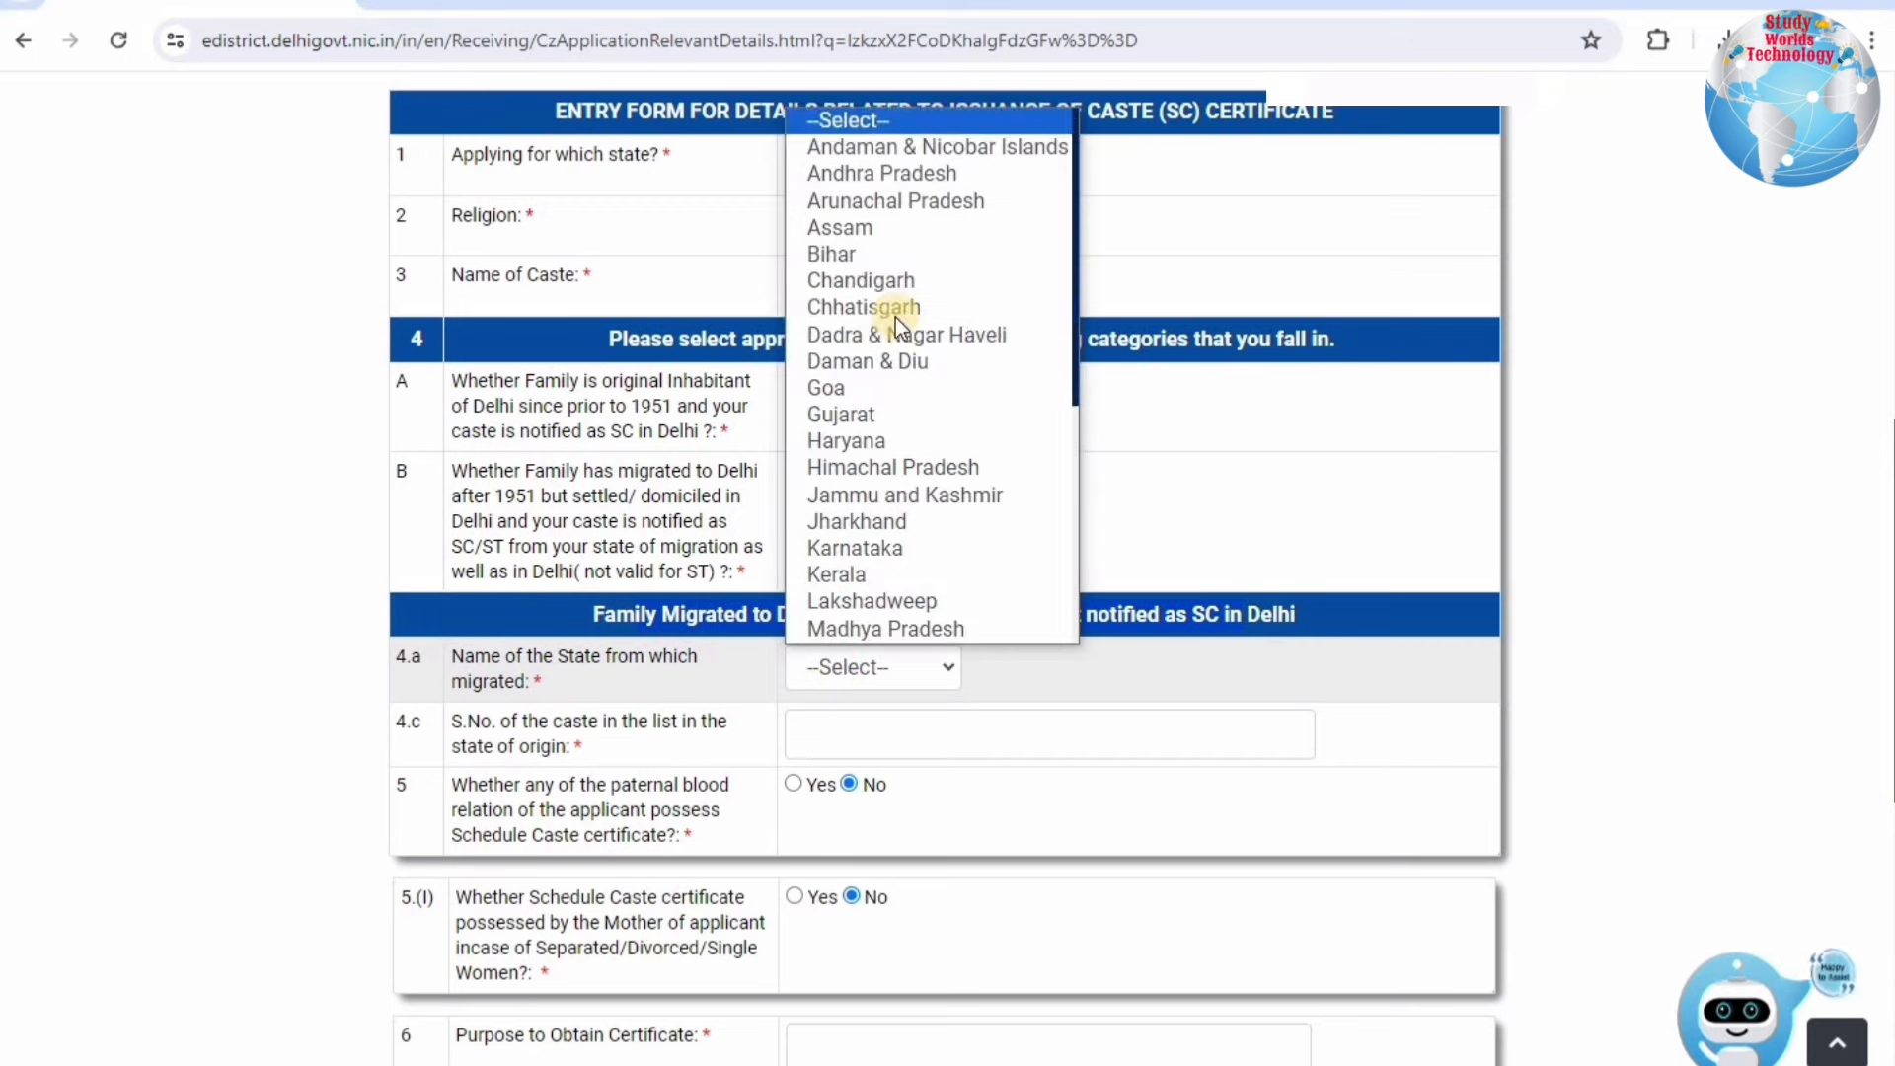
{"action": "scroll", "coordinate": [848, 582], "scroll_direction": "down", "scroll_amount": 5}
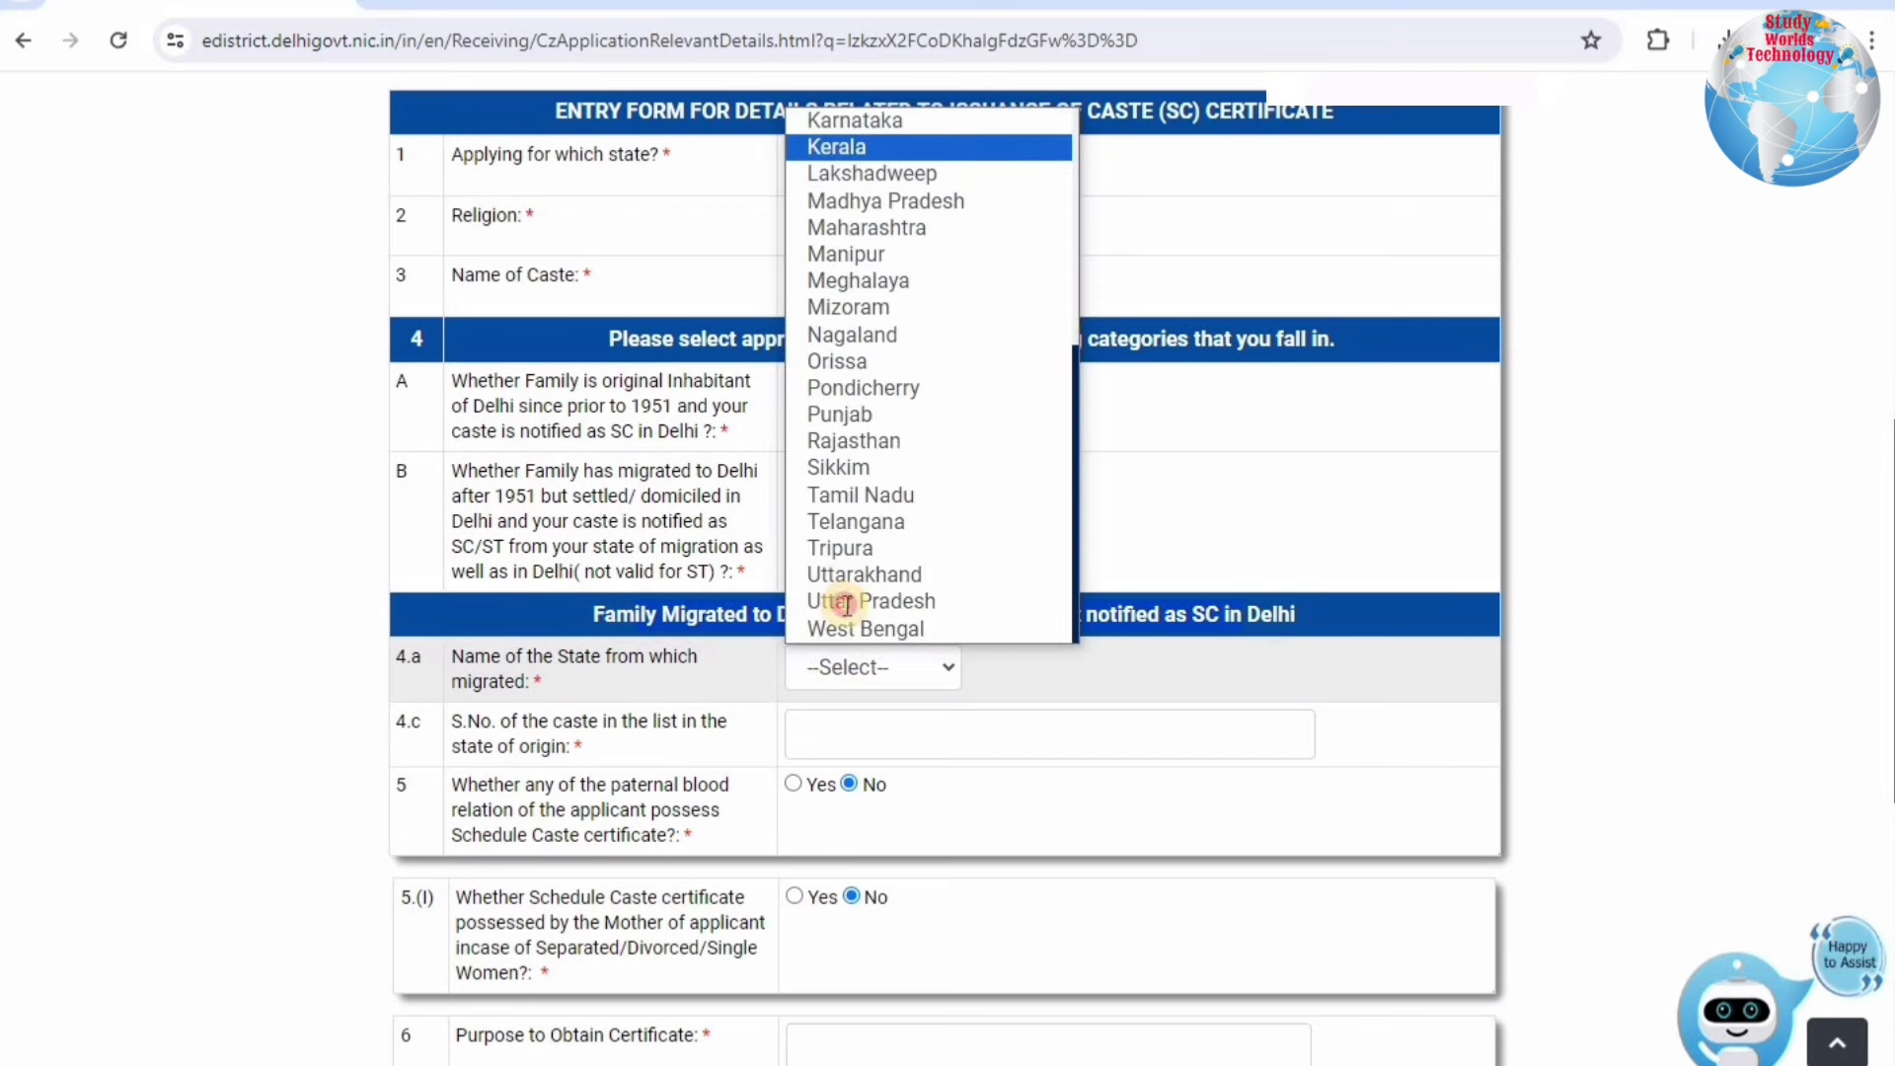
{"action": "left_click", "coordinate": [849, 600]}
{"action": "left_click", "coordinate": [927, 742]}
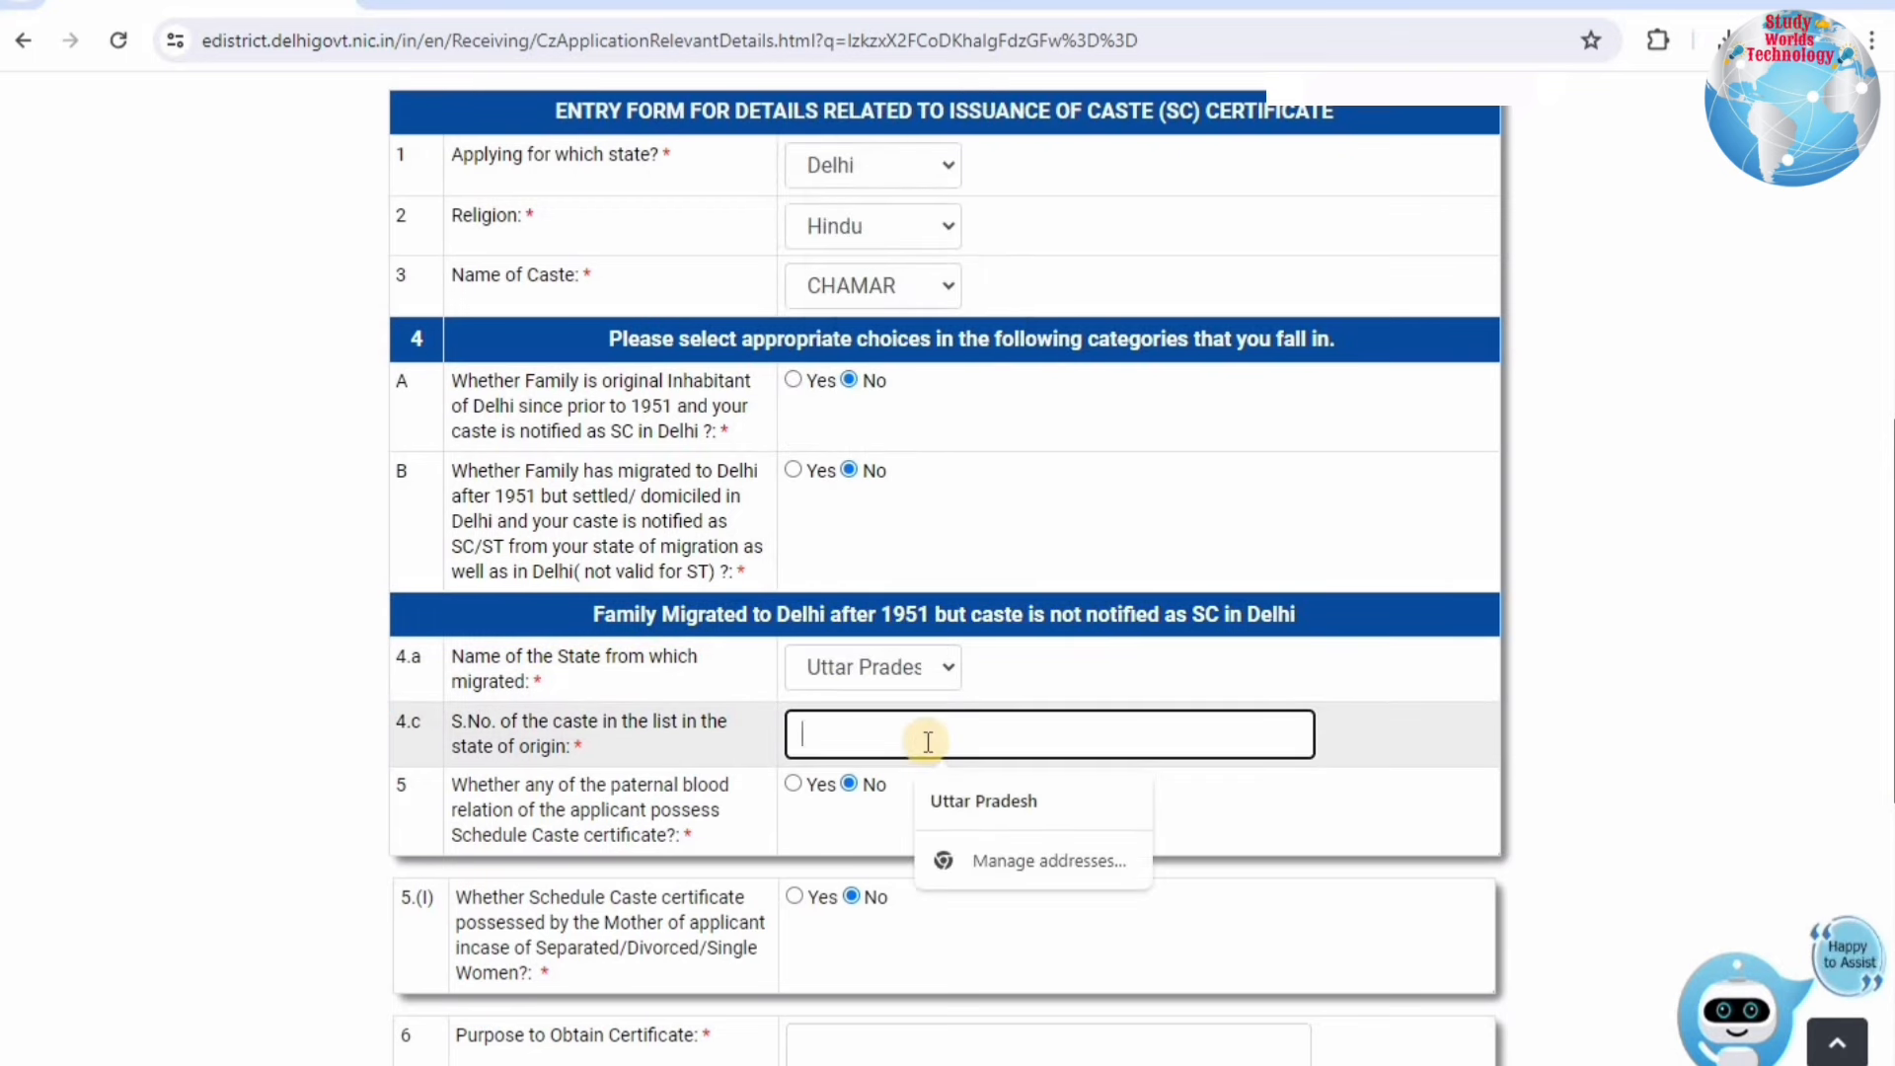
{"action": "type", "text": "25"}
Step: Enter STUDY as the purpose of the certificate and continue to the supporting documents
{"action": "left_click", "coordinate": [835, 780]}
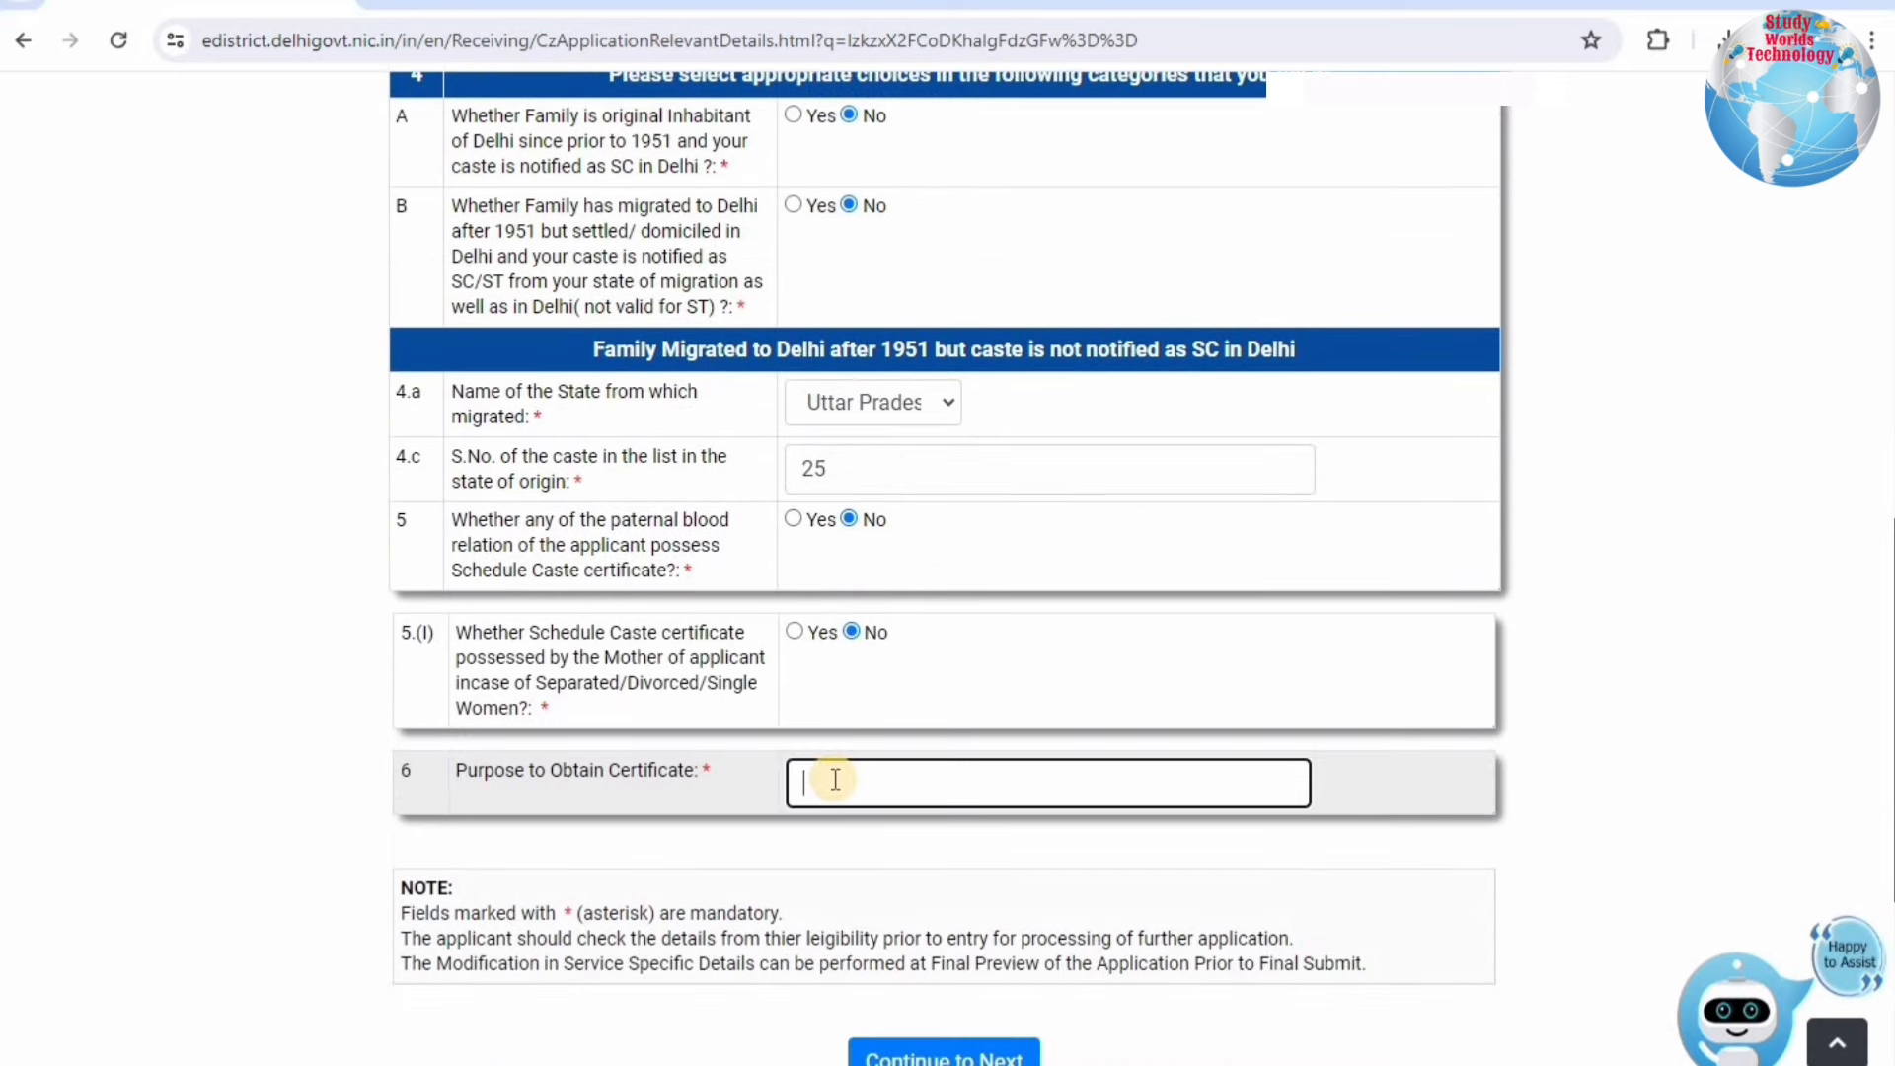
{"action": "type", "text": "STUDY"}
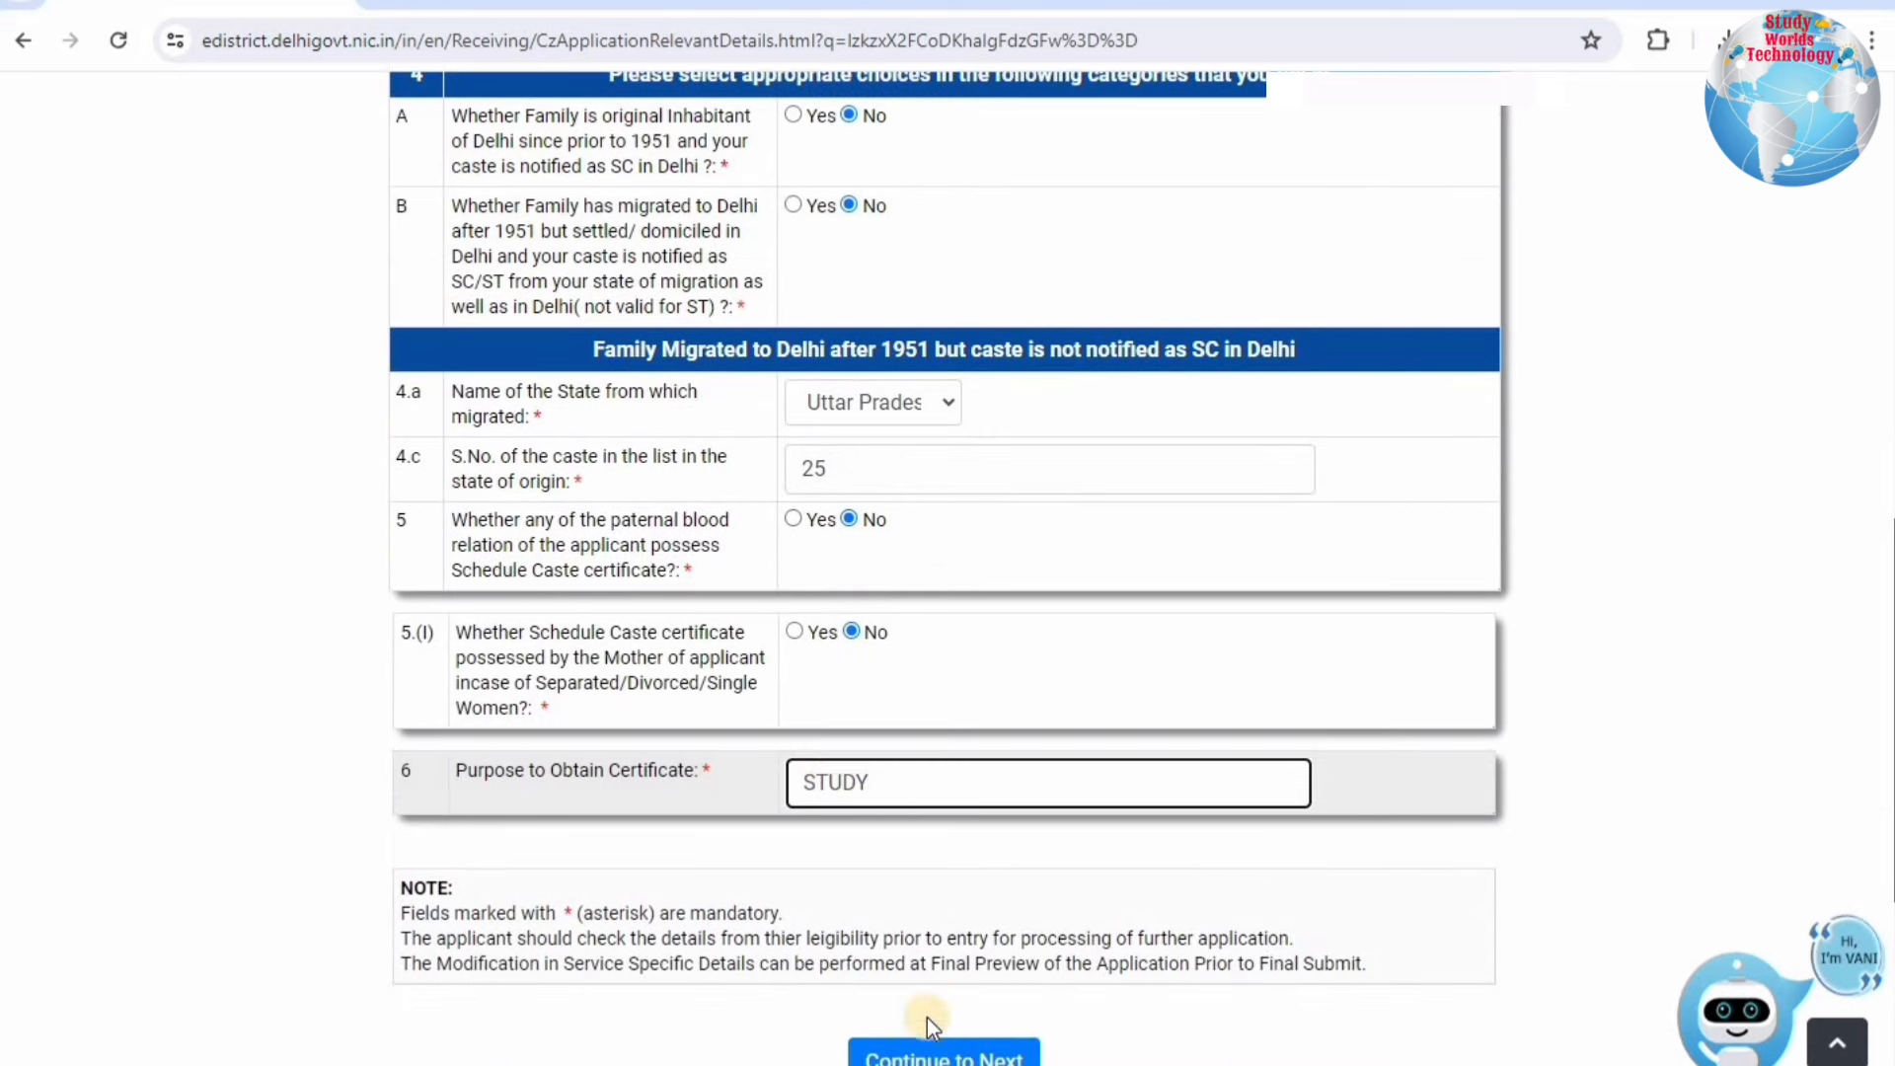
{"action": "left_click", "coordinate": [922, 1056]}
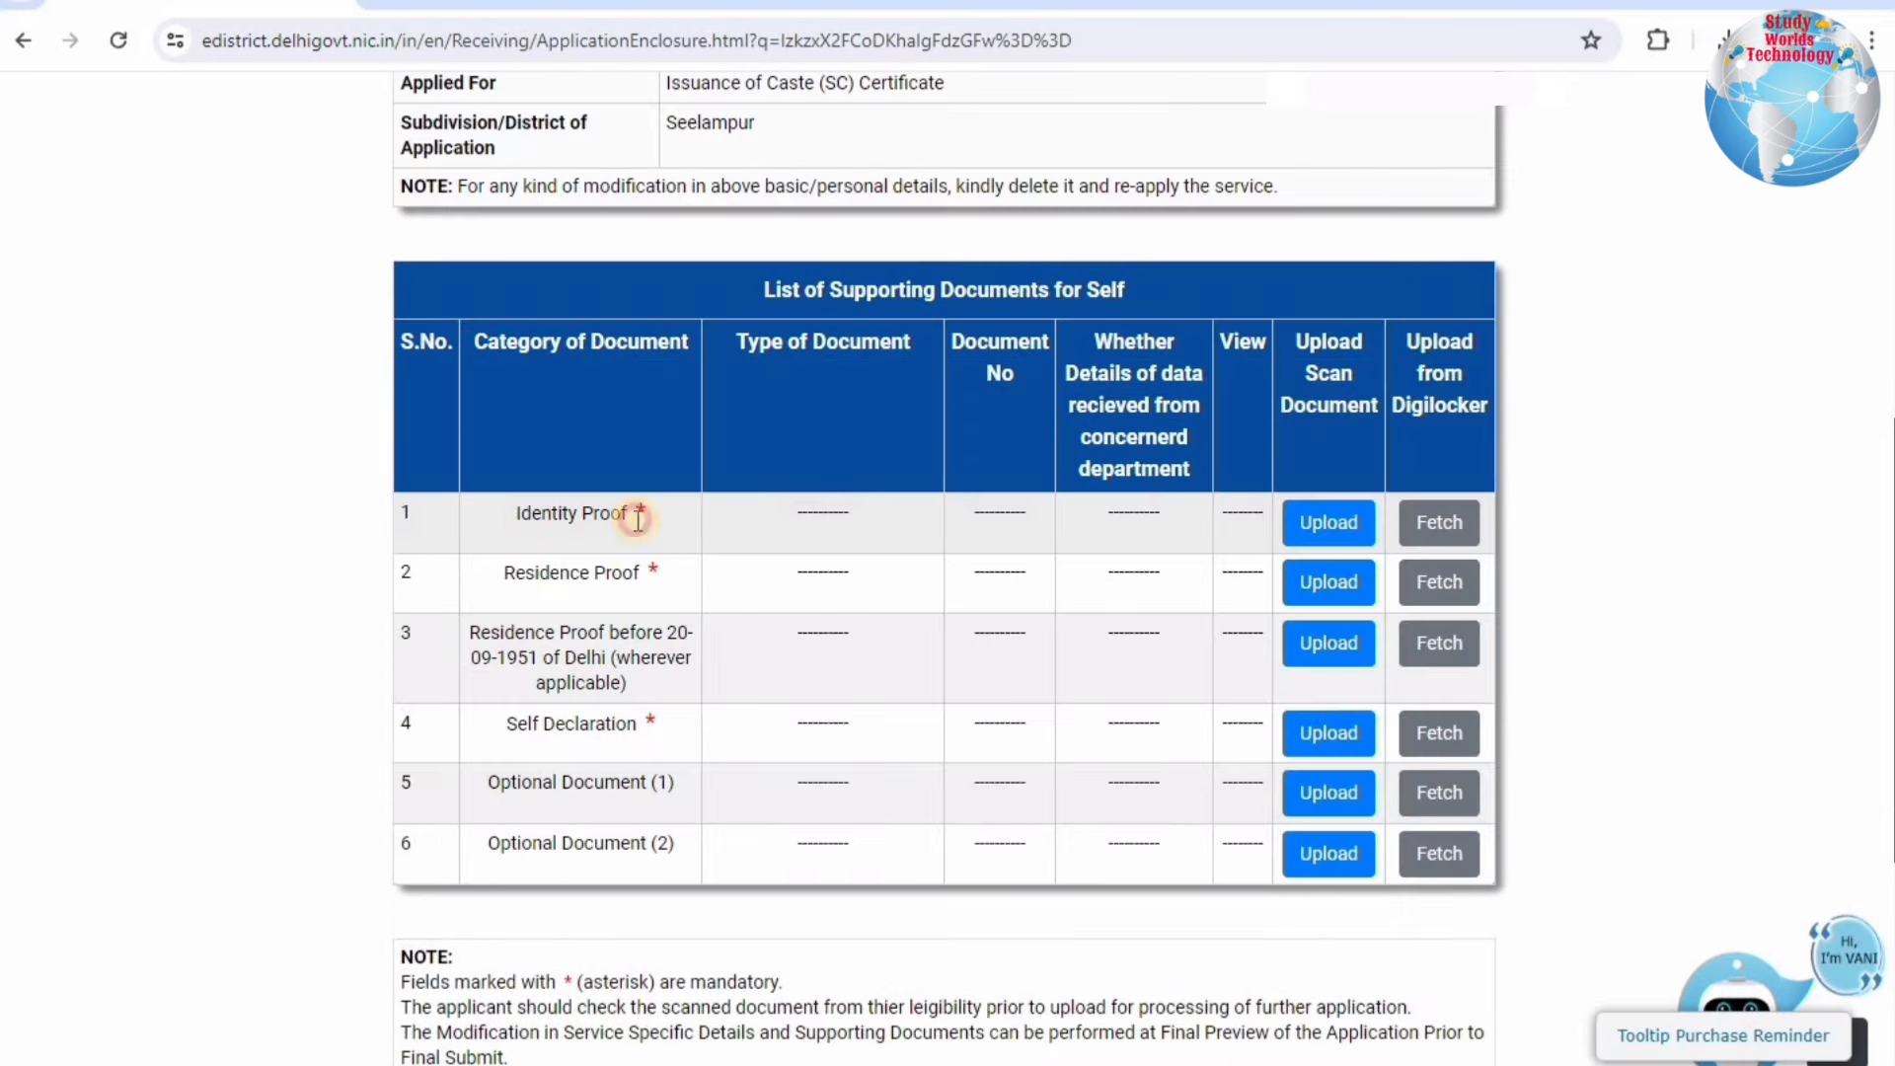
Step: Review the Identity Proof, Residence Proof and Residence Proof before 20-09-1951 of Delhi categories in the supporting documents list
{"action": "left_click_drag", "start_coordinate": [655, 524], "coordinate": [496, 570]}
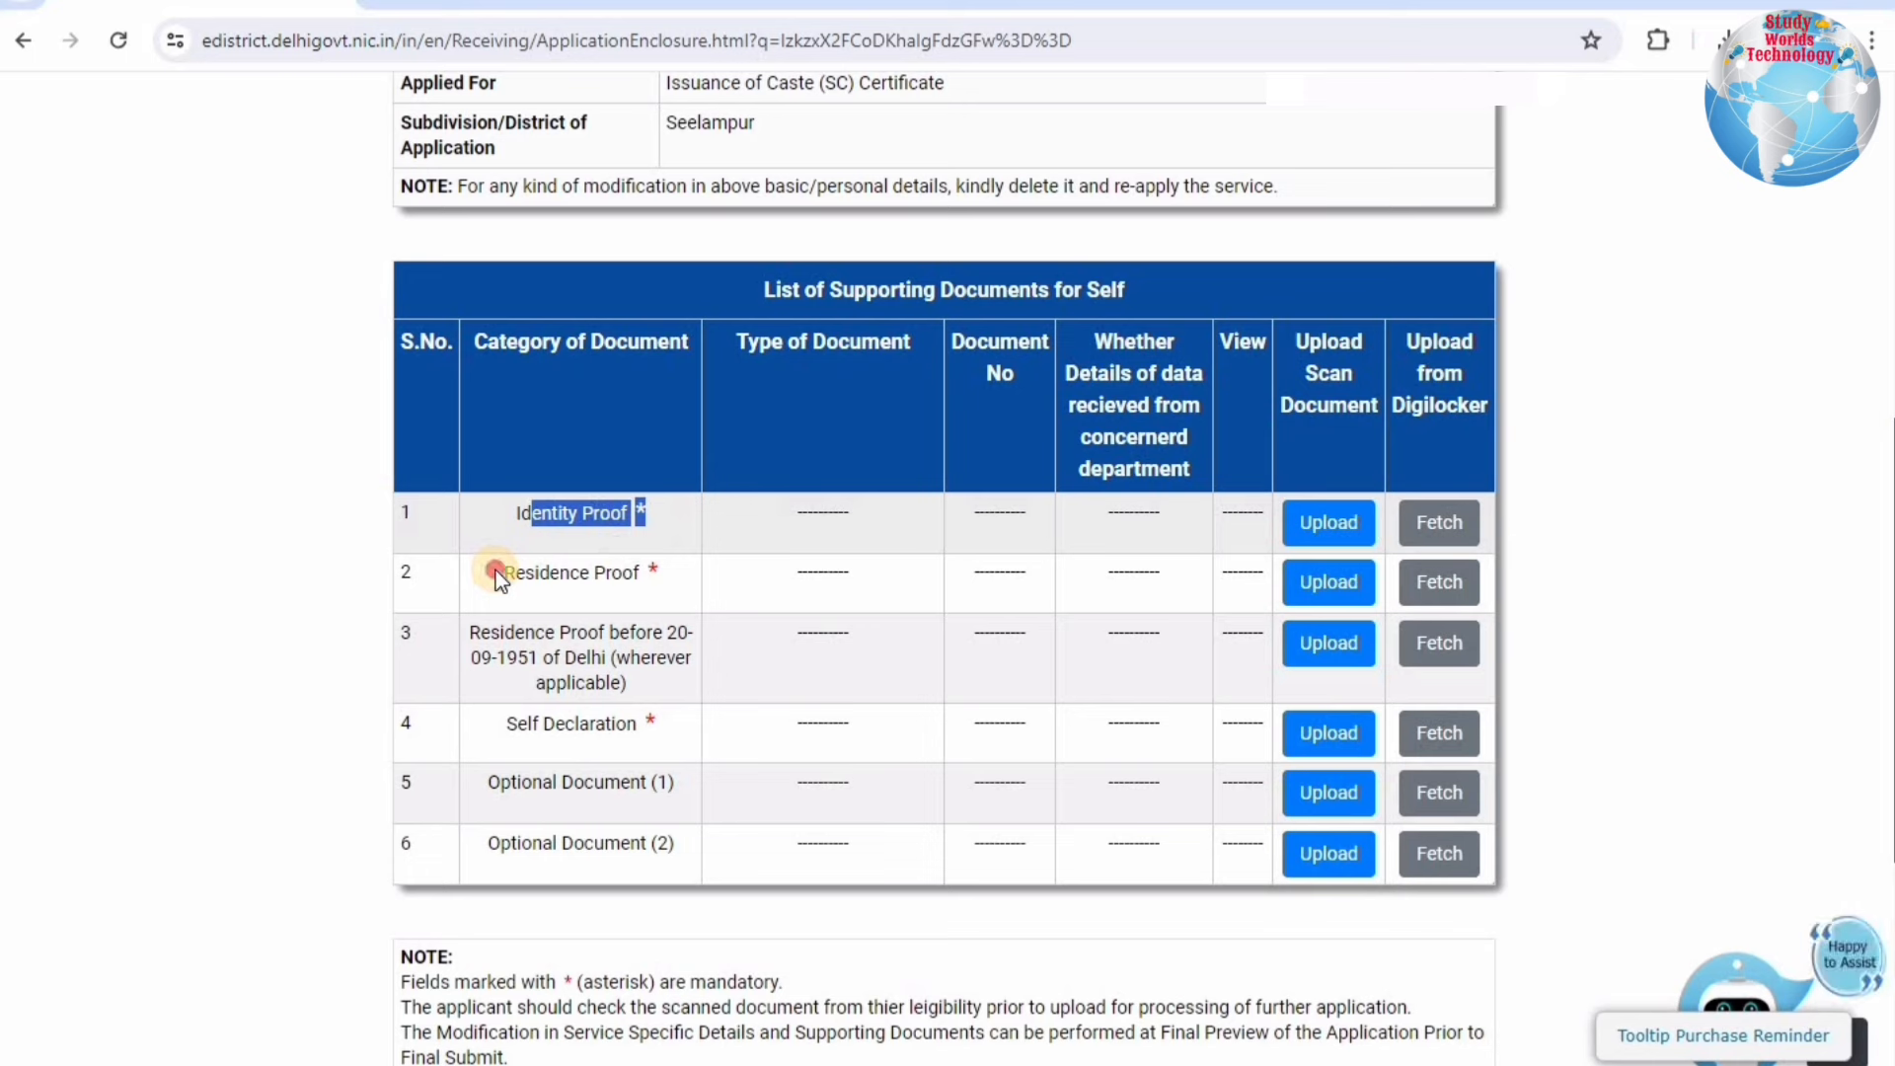
{"action": "left_click_drag", "start_coordinate": [644, 592], "coordinate": [504, 588]}
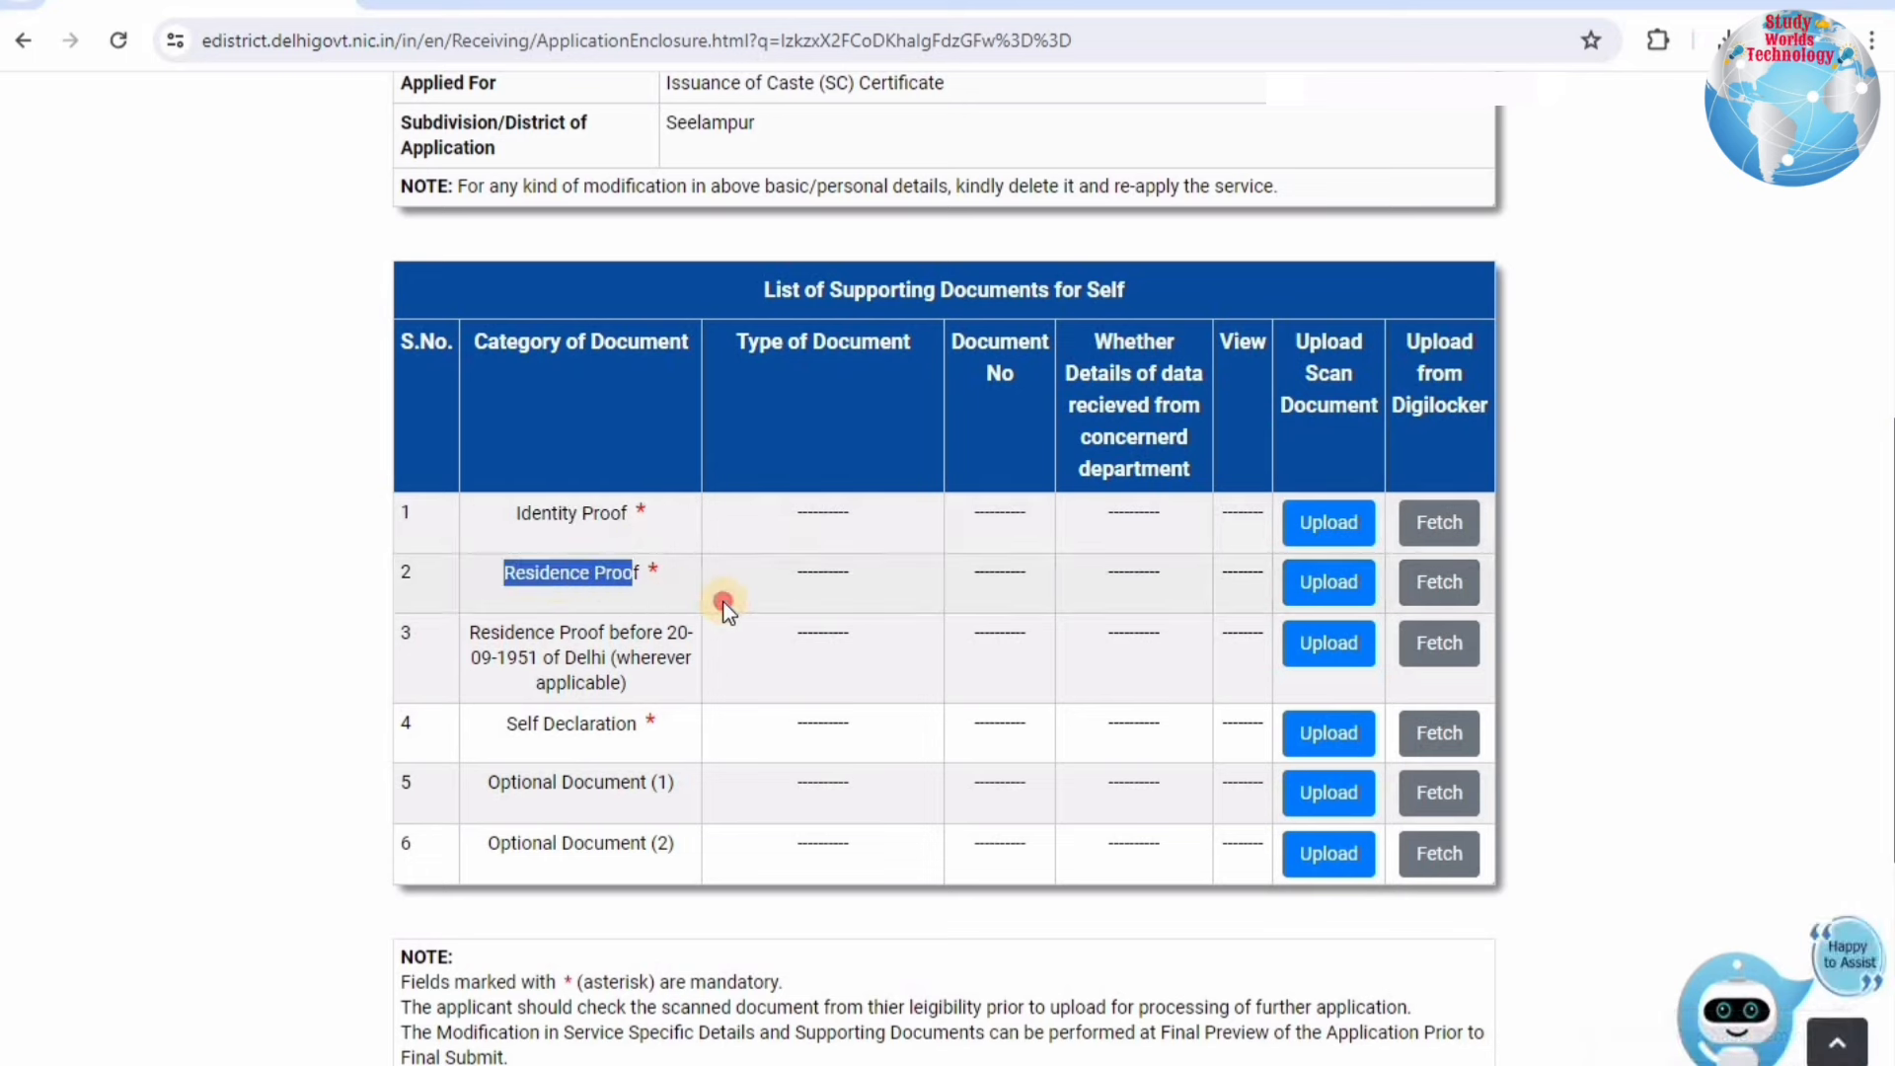
{"action": "left_click_drag", "start_coordinate": [1044, 606], "coordinate": [635, 657]}
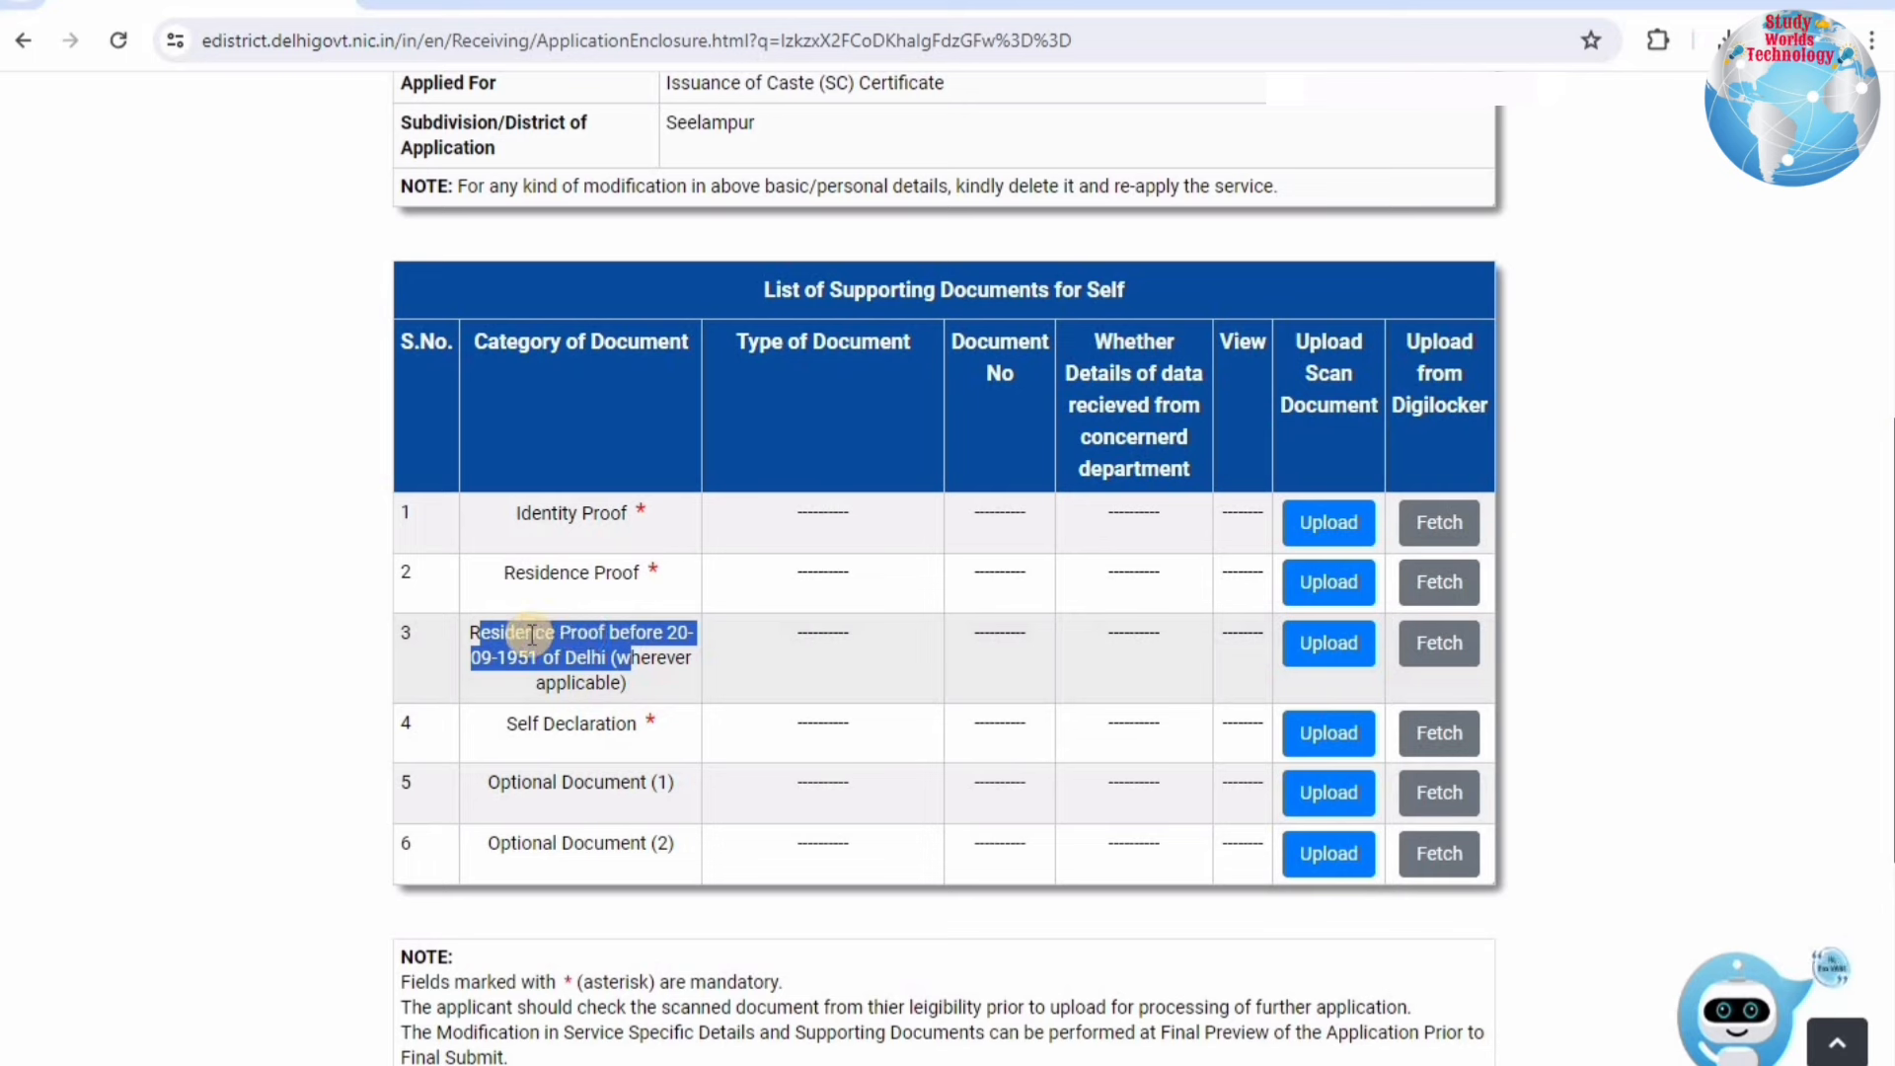
{"action": "left_click", "coordinate": [510, 635]}
{"action": "left_click_drag", "start_coordinate": [503, 632], "coordinate": [546, 647]}
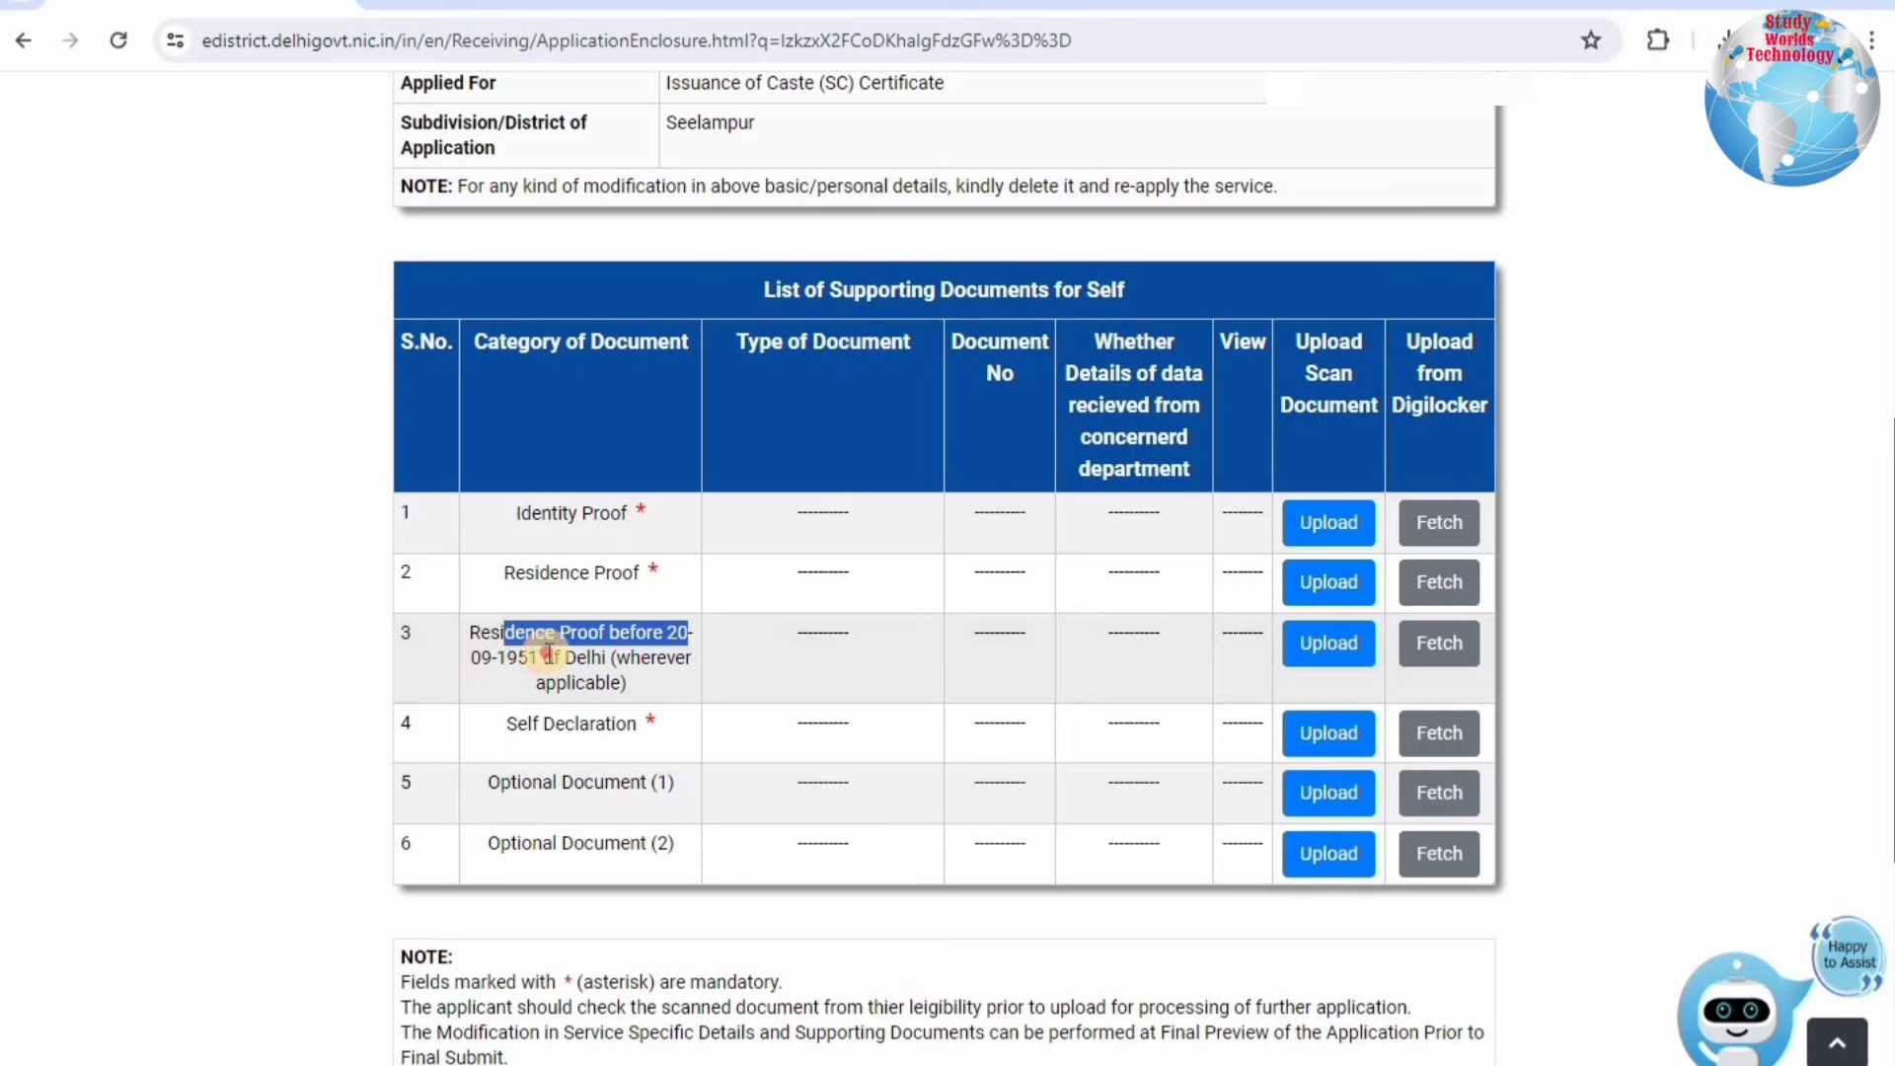
{"action": "left_click", "coordinate": [574, 653]}
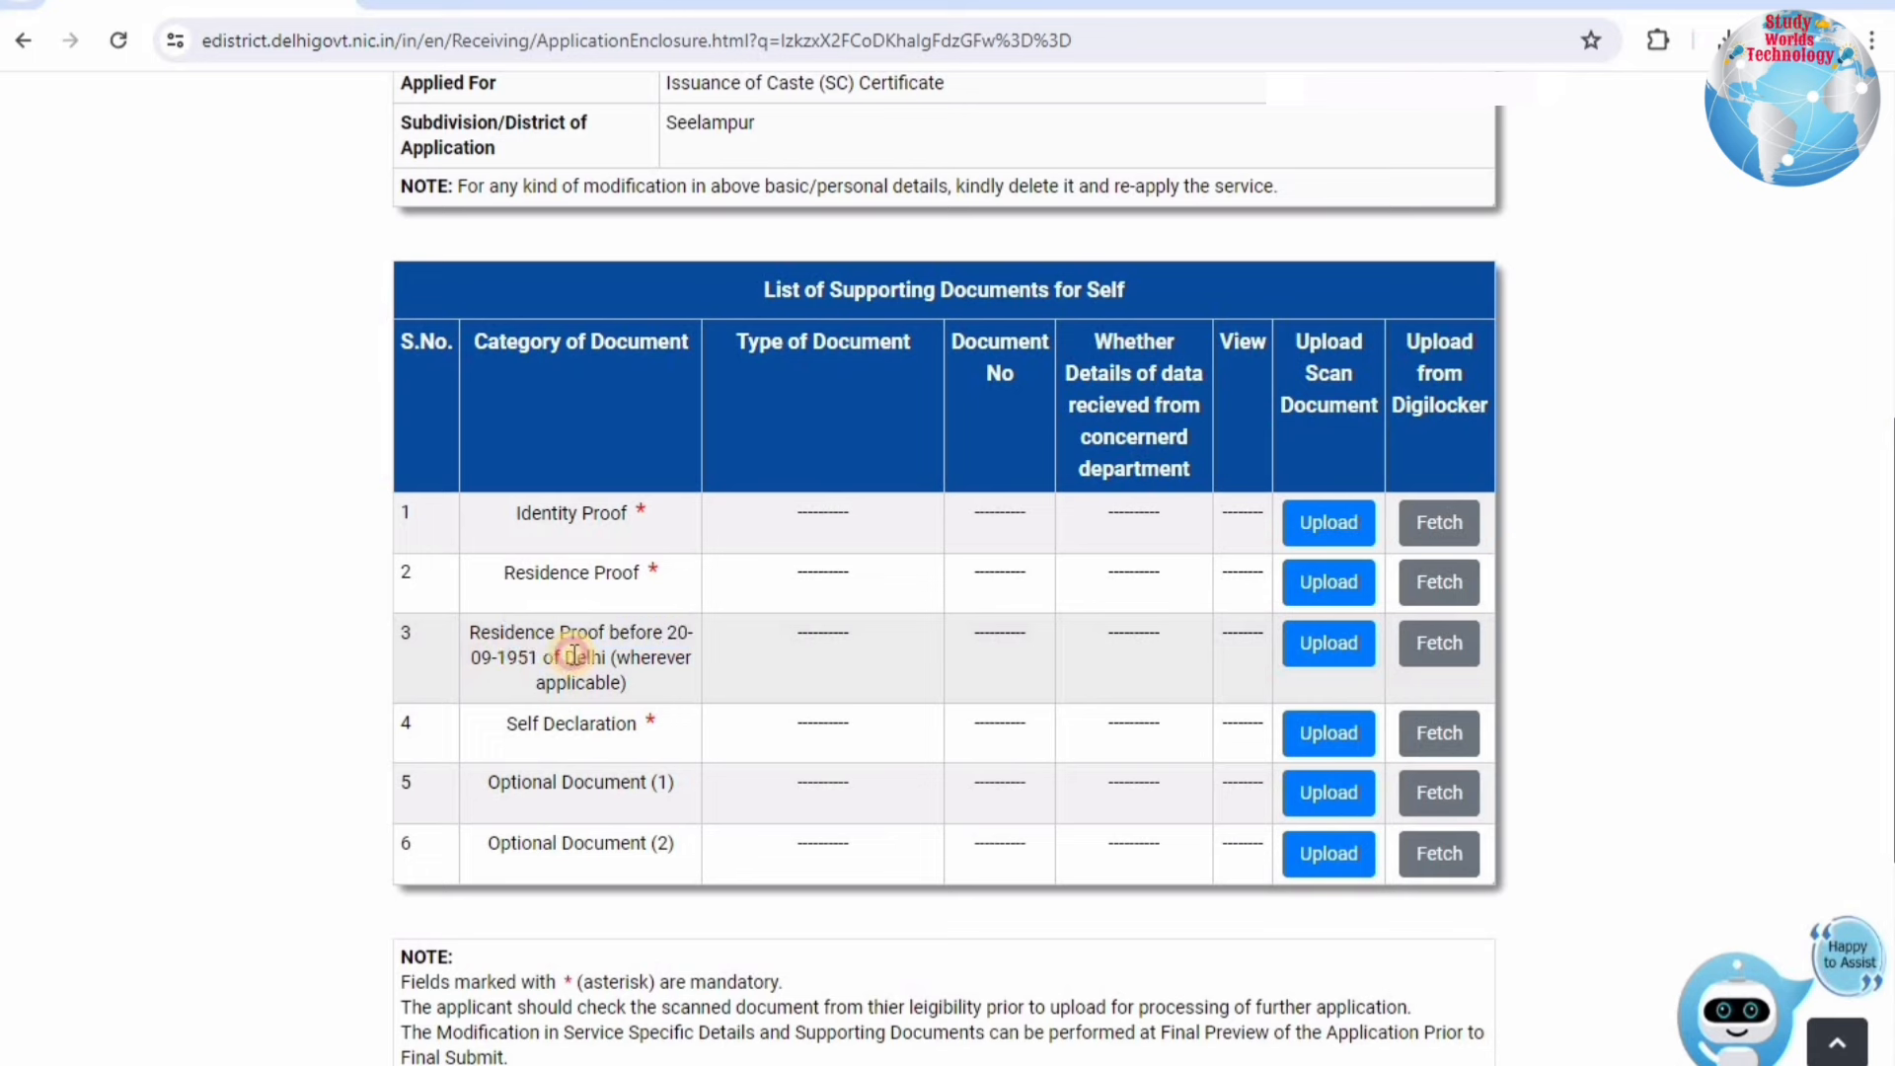
{"action": "left_click", "coordinate": [641, 659]}
{"action": "left_click_drag", "start_coordinate": [642, 659], "coordinate": [462, 630]}
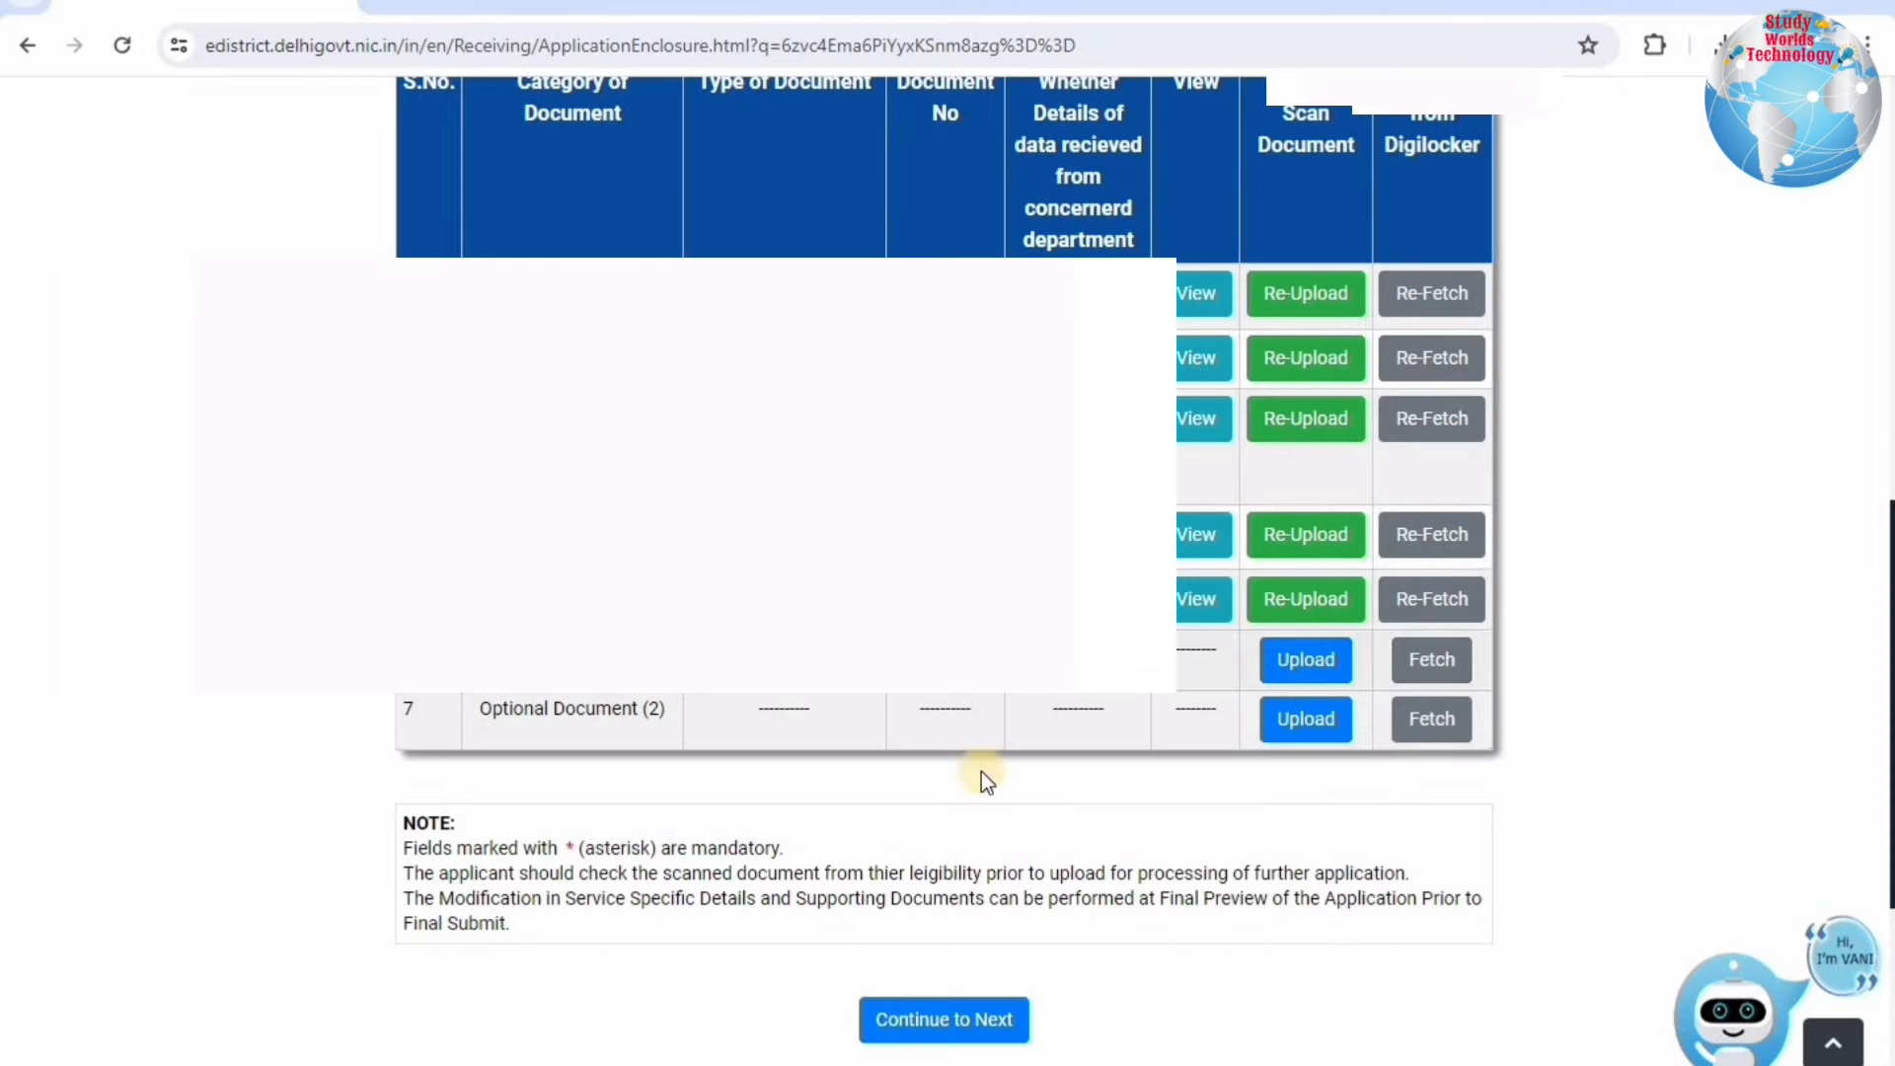
Step: Continue to the photograph details, check the photo format and size guidelines, and upload the applicant's photo from a file
{"action": "left_click", "coordinate": [934, 1021]}
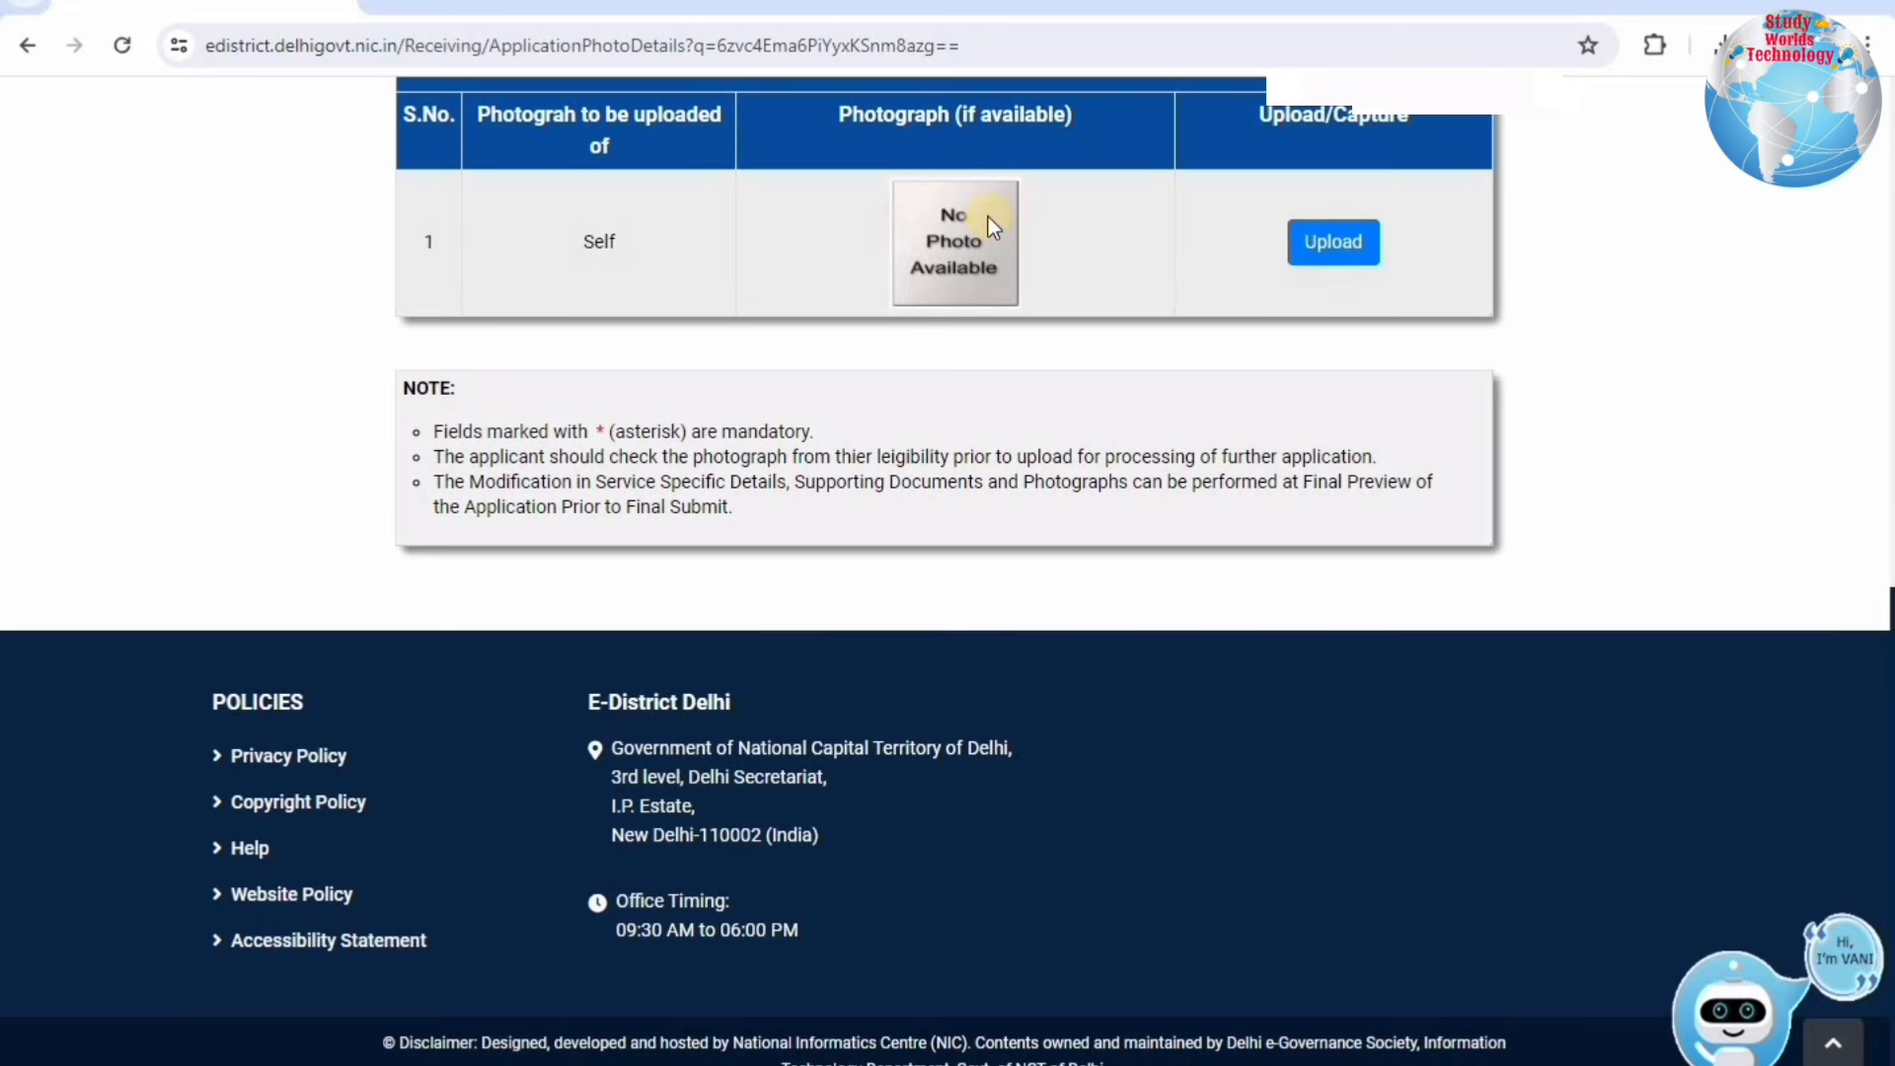
{"action": "left_click", "coordinate": [982, 242]}
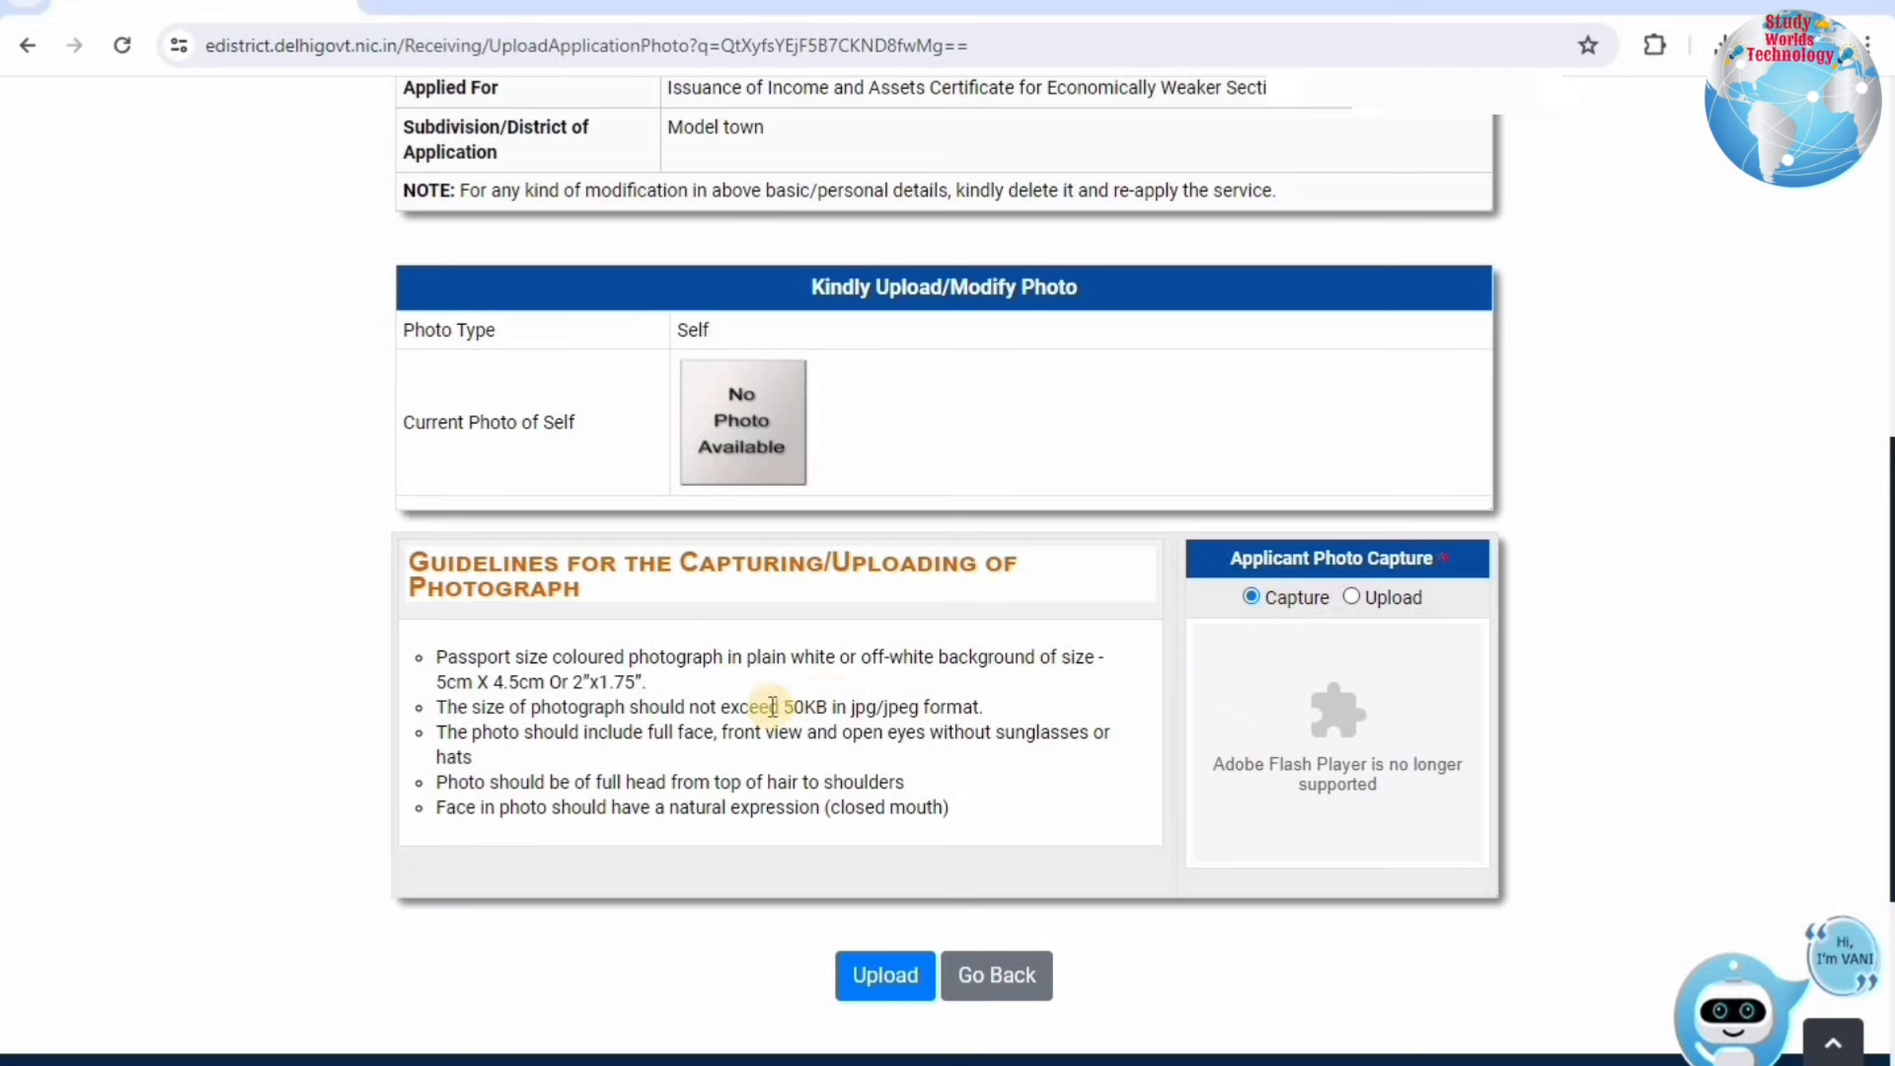
{"action": "left_click_drag", "start_coordinate": [748, 706], "coordinate": [946, 706]}
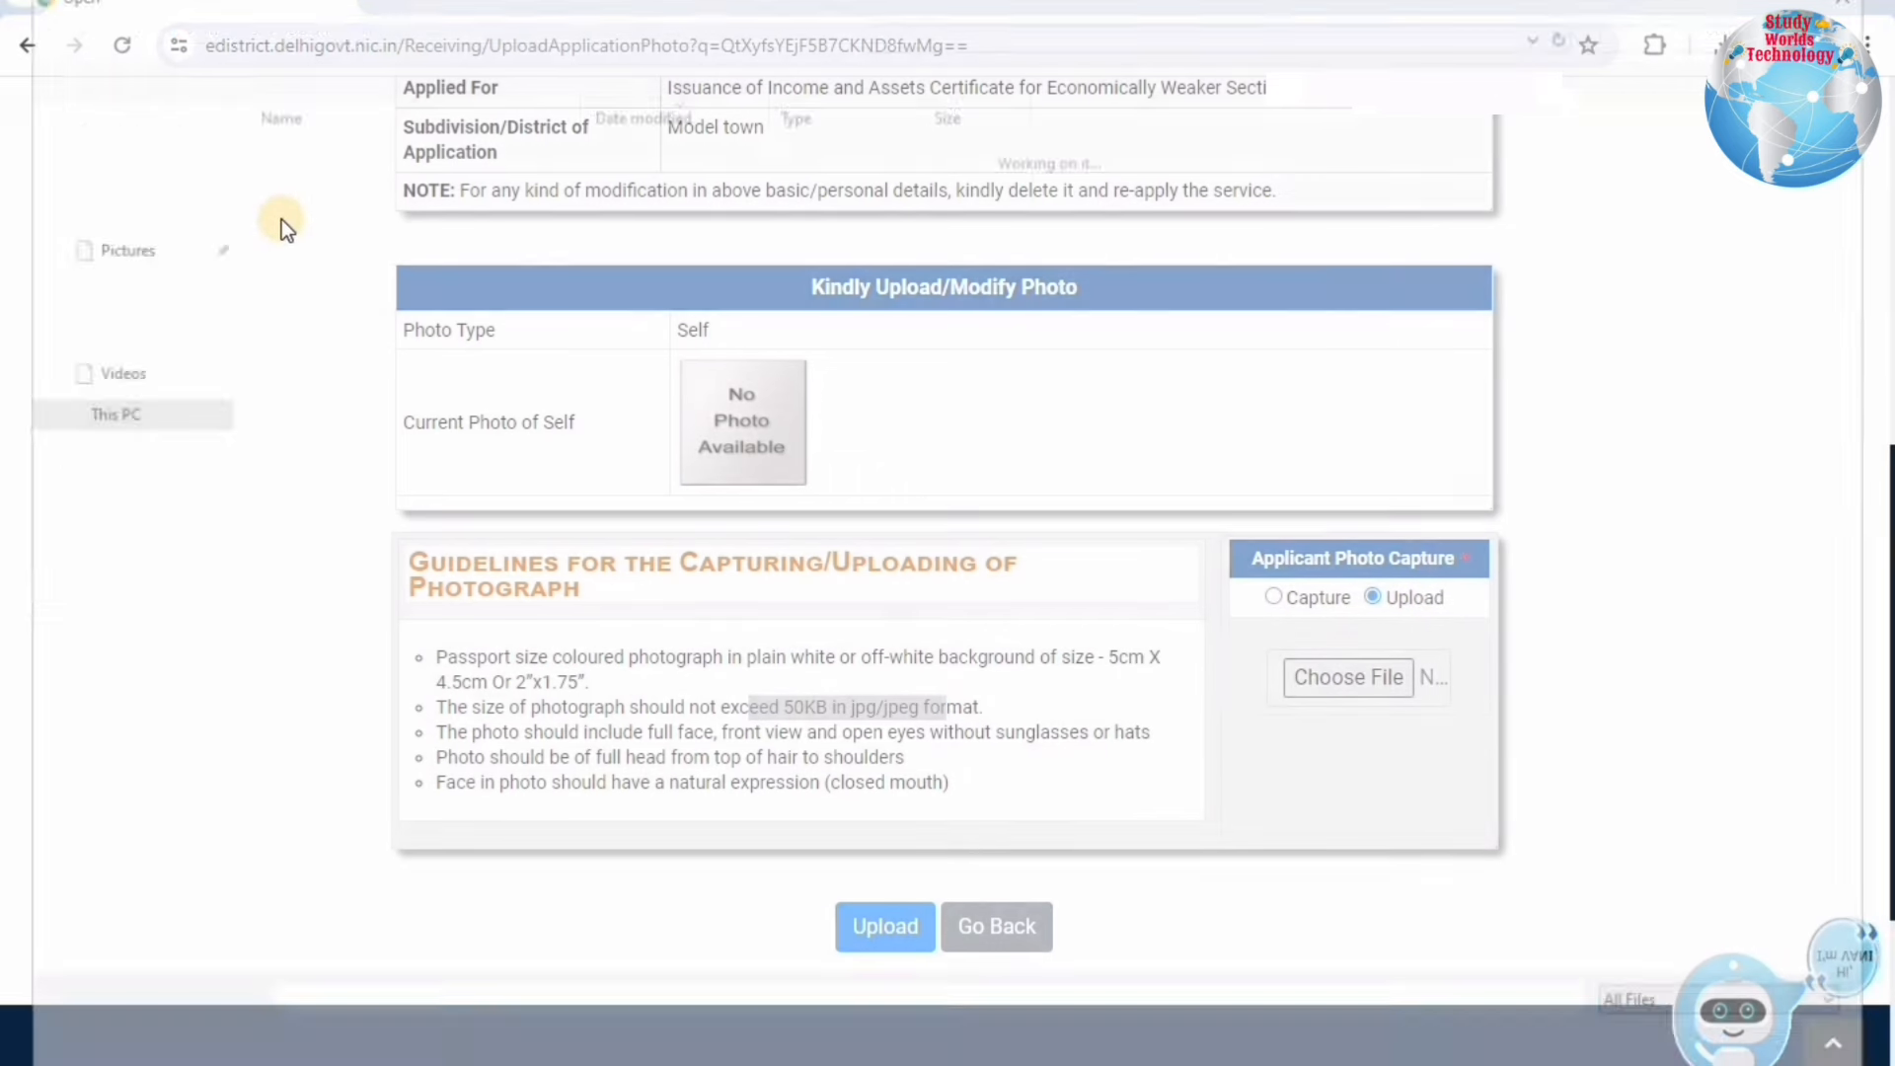
{"action": "left_click", "coordinate": [862, 932]}
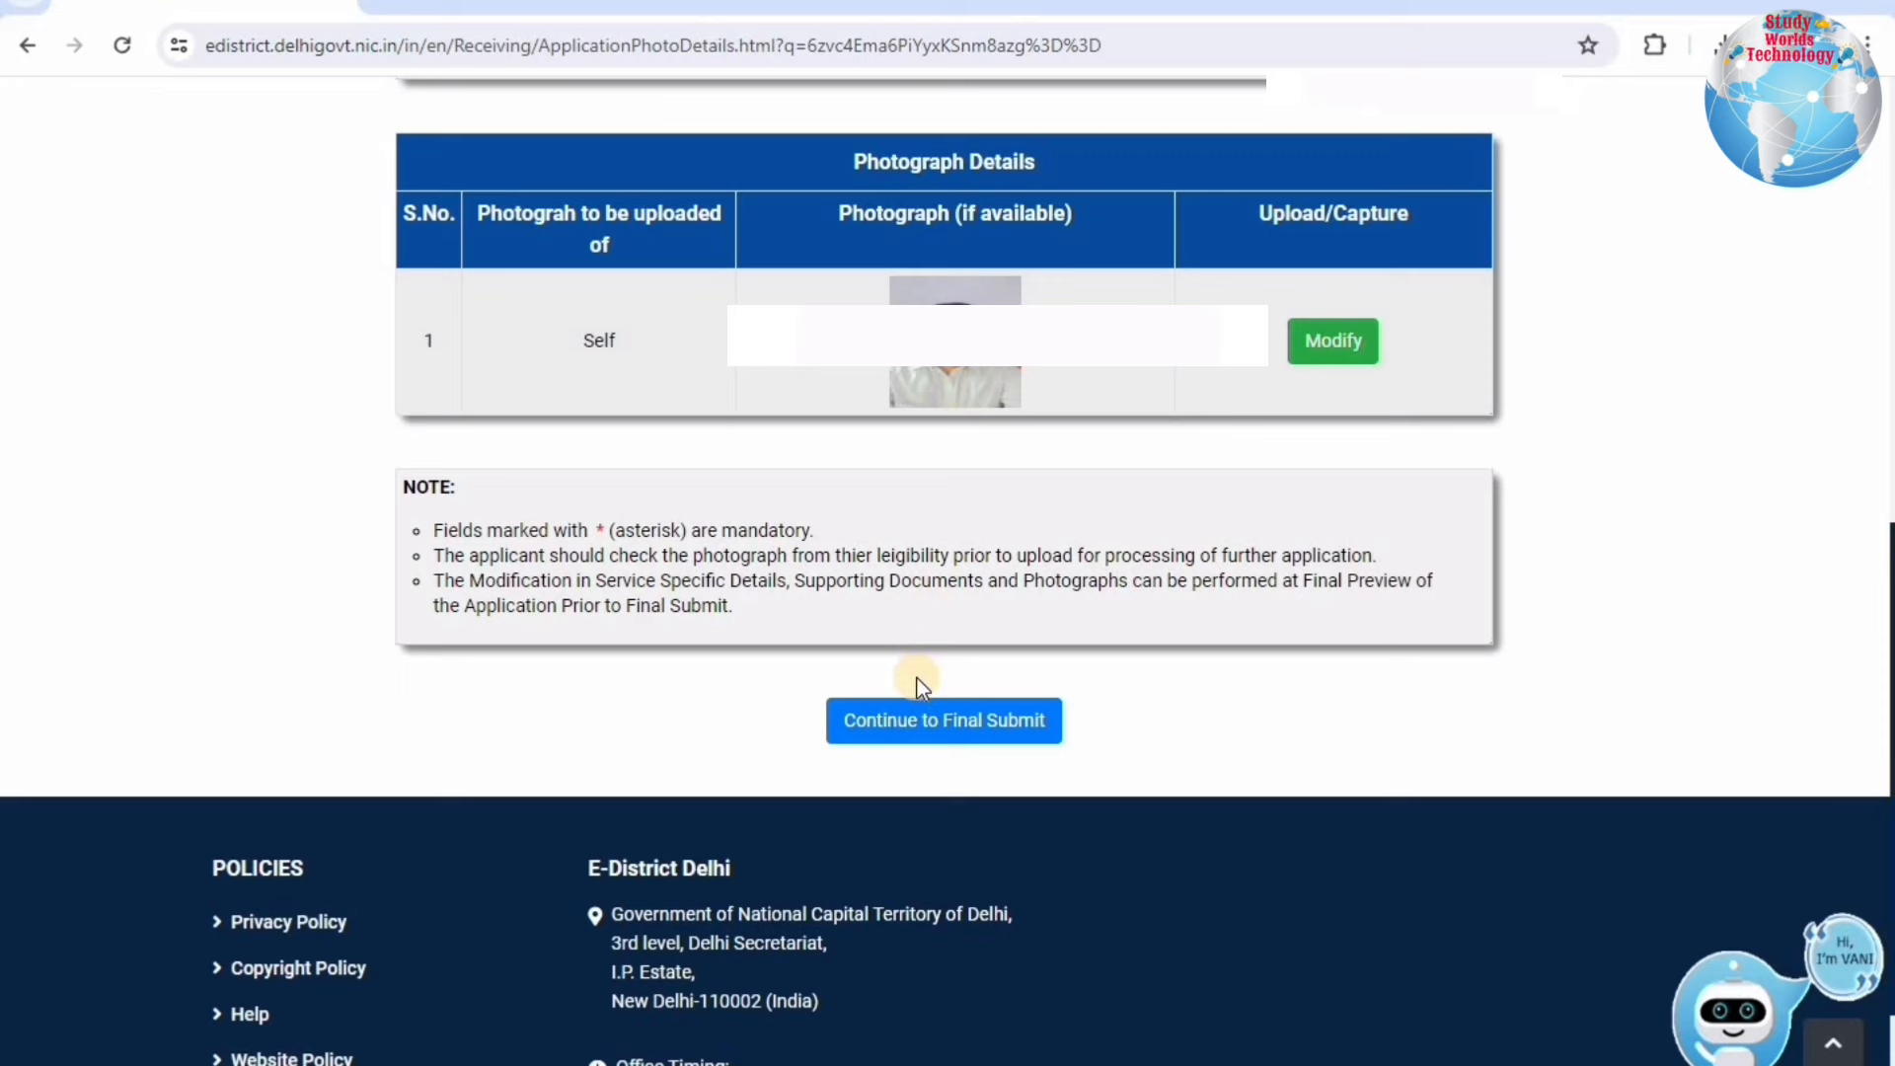
Step: Continue to the application preview, check the entered details through to the photograph, and confirm the final submission
{"action": "left_click", "coordinate": [908, 730]}
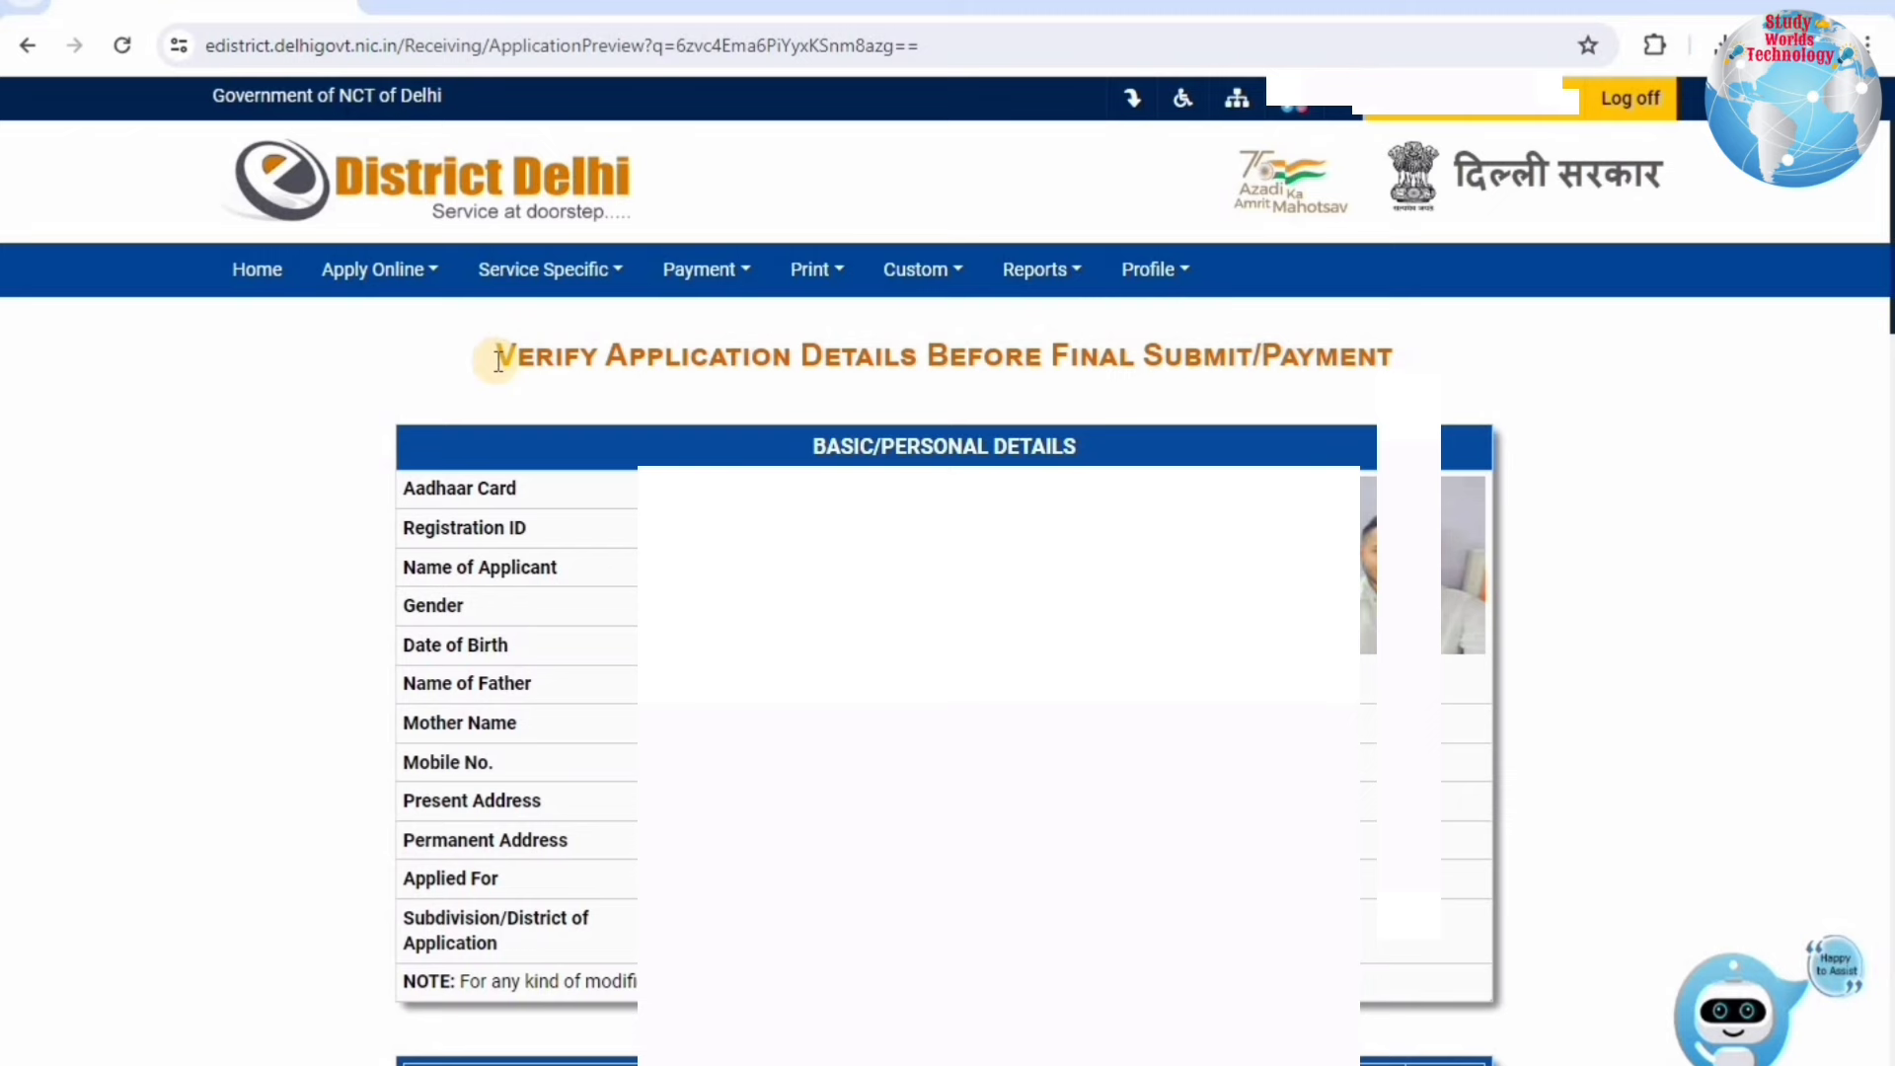
{"action": "scroll", "coordinate": [537, 356], "scroll_direction": "down", "scroll_amount": 15}
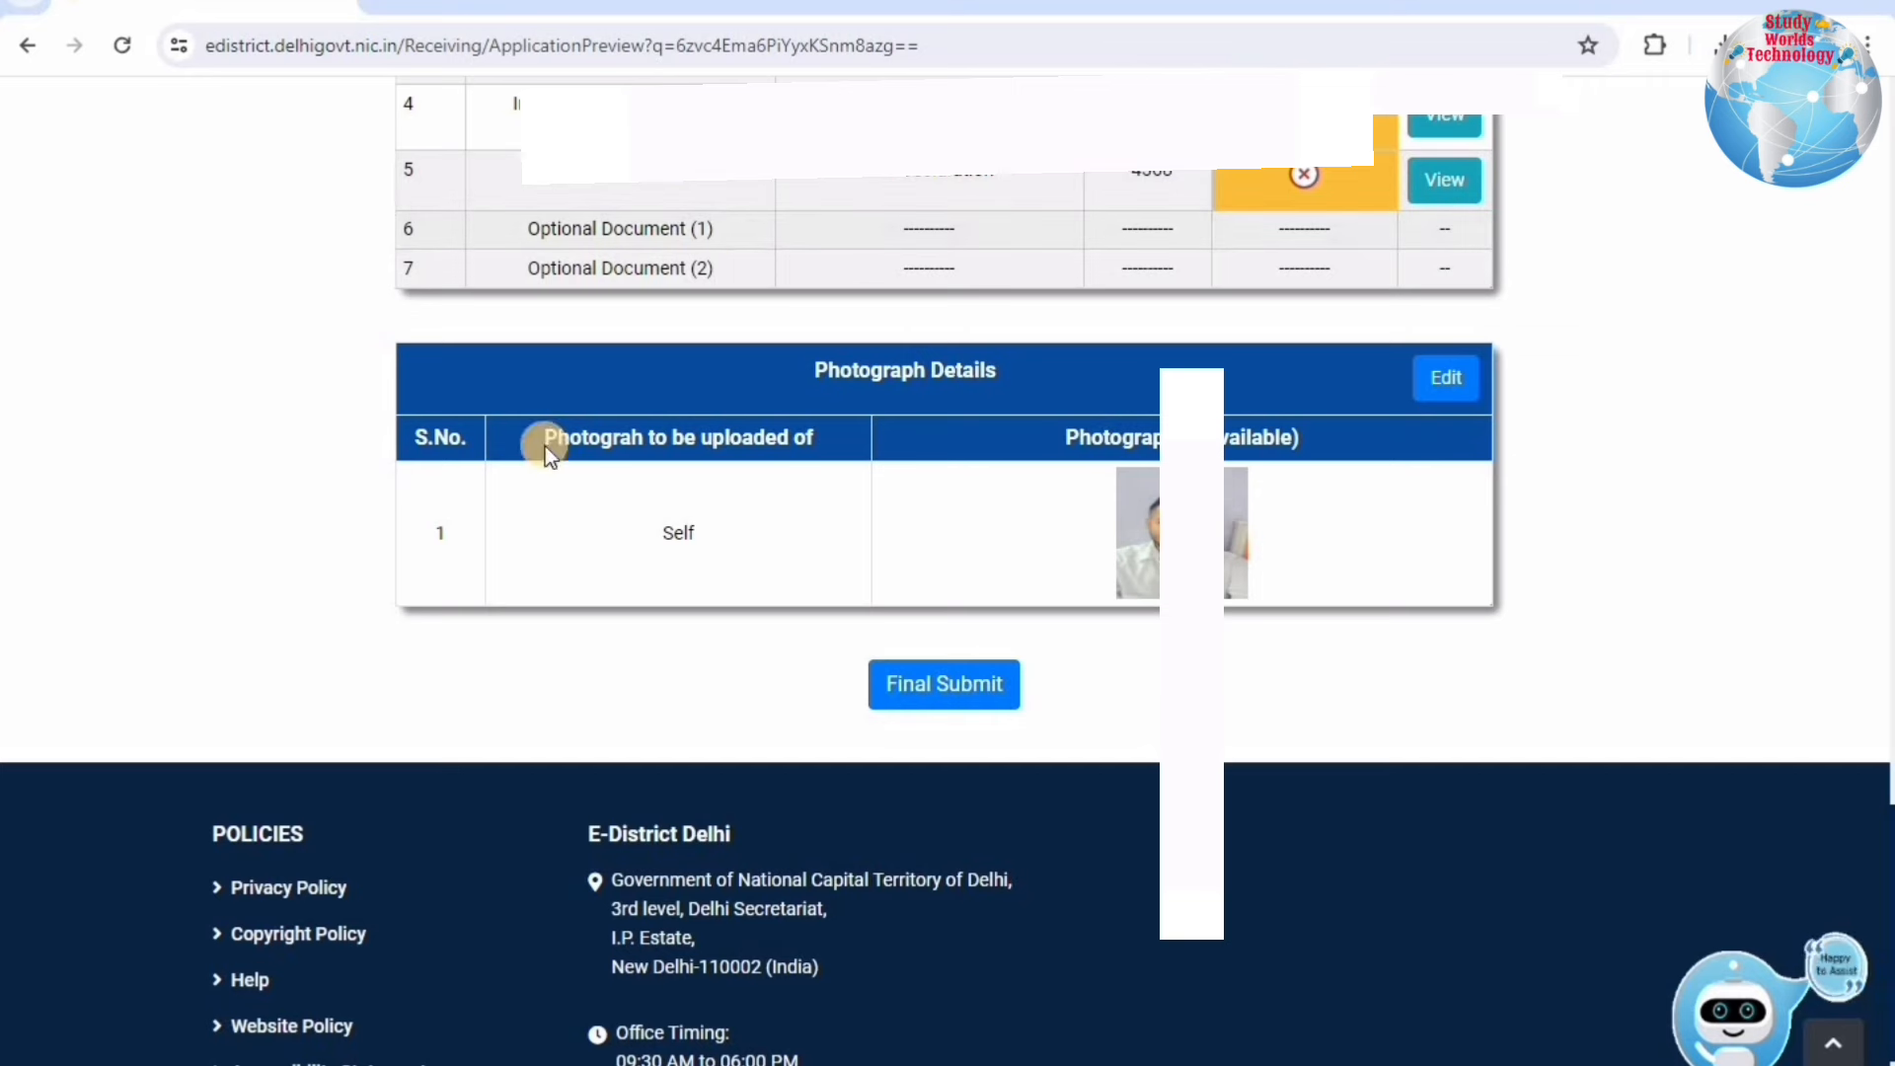
{"action": "left_click", "coordinate": [936, 690]}
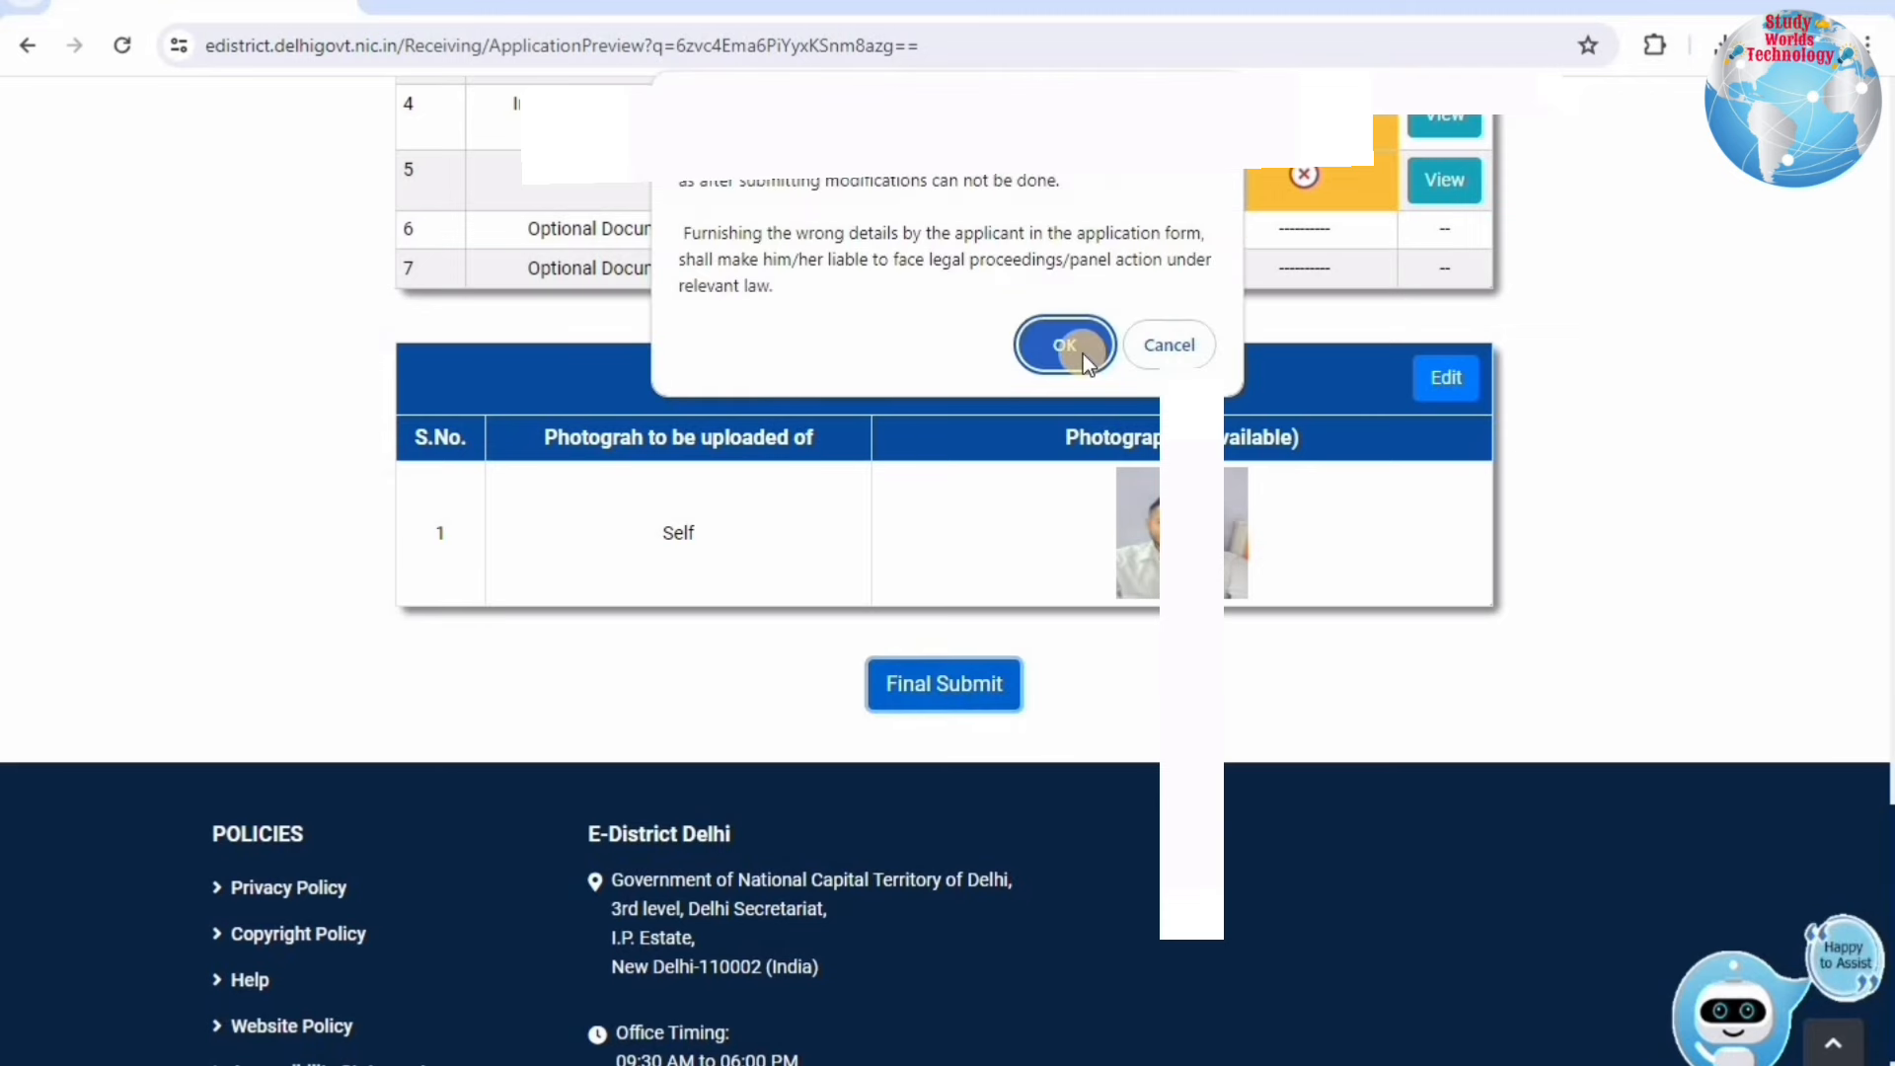
{"action": "left_click", "coordinate": [1066, 346]}
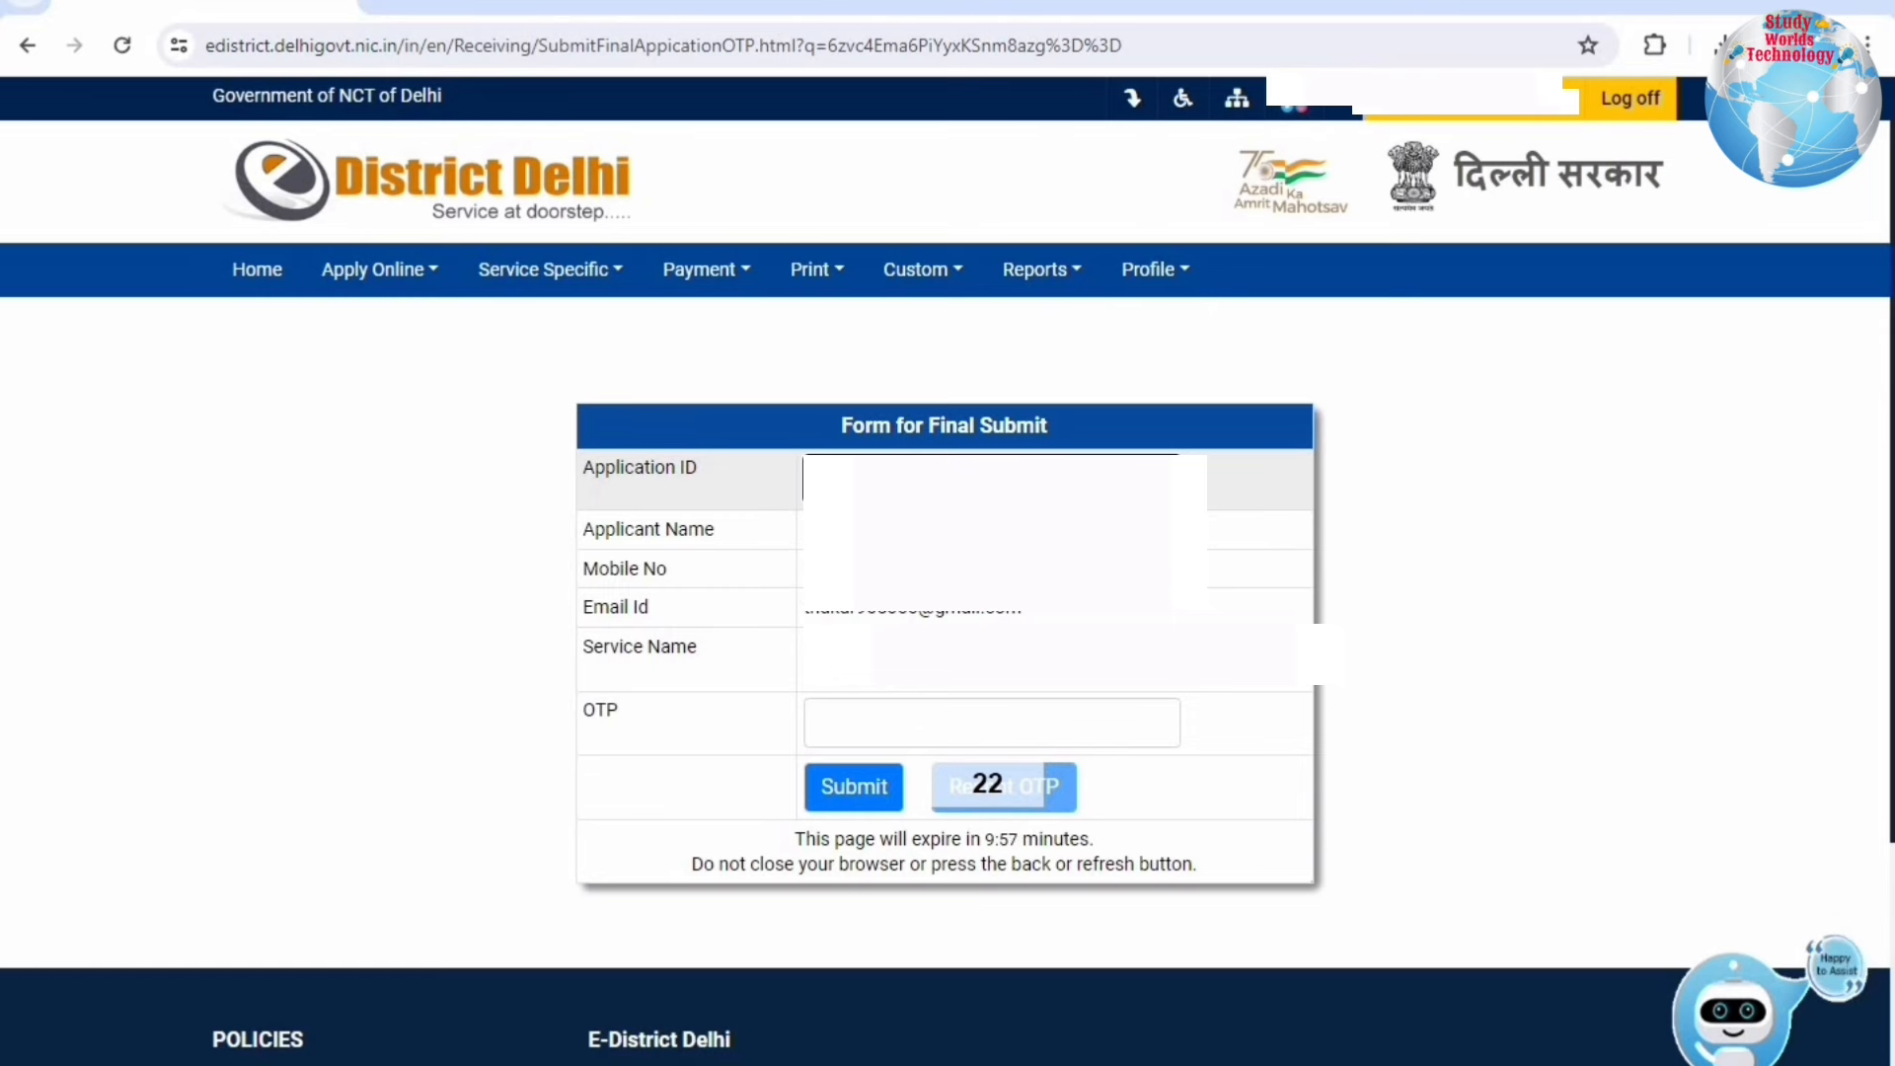
Step: Enter the received OTP in the final submit form and submit the application
{"action": "left_click", "coordinate": [899, 732]}
{"action": "key", "text": "ctrl+v"}
{"action": "left_click", "coordinate": [849, 786]}
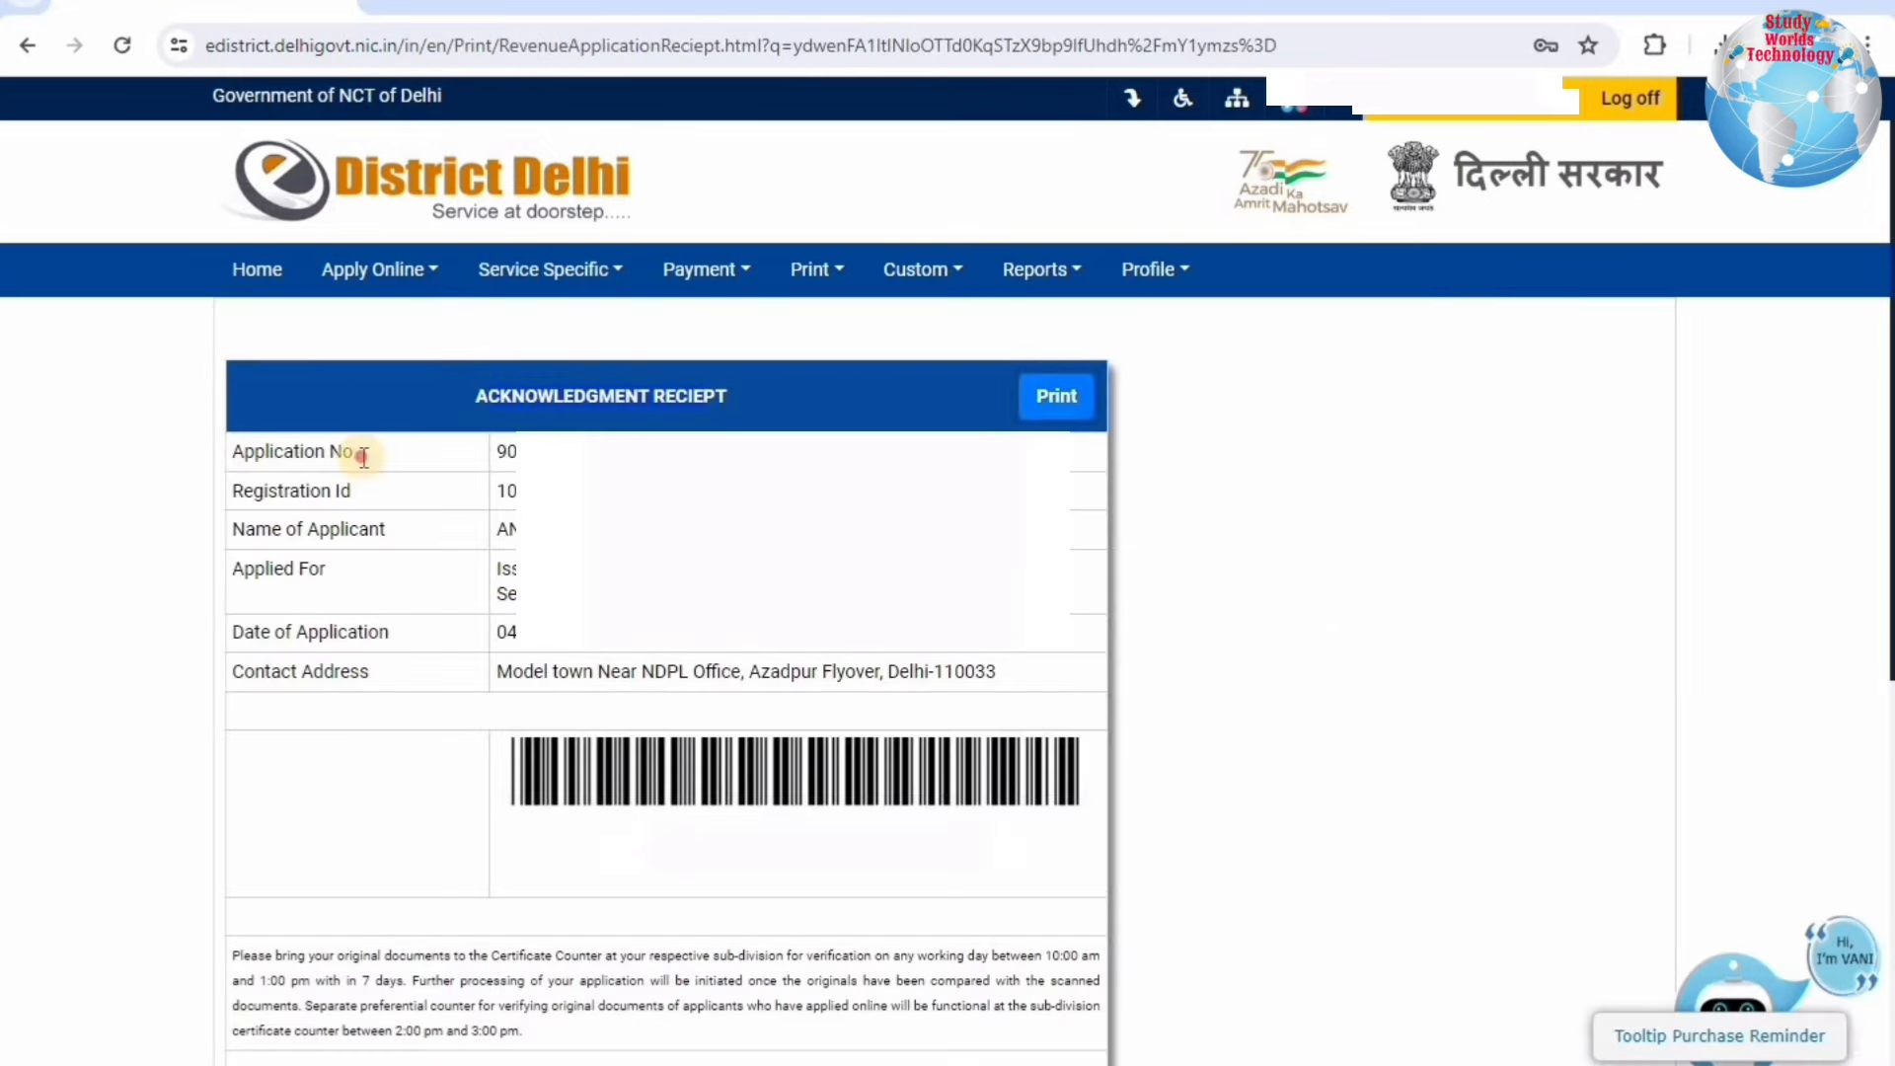
Step: Examine the acknowledgment receipt's application number, registration ID, applicant name, contact address and original-document verification instructions
{"action": "left_click_drag", "start_coordinate": [255, 452], "coordinate": [516, 452]}
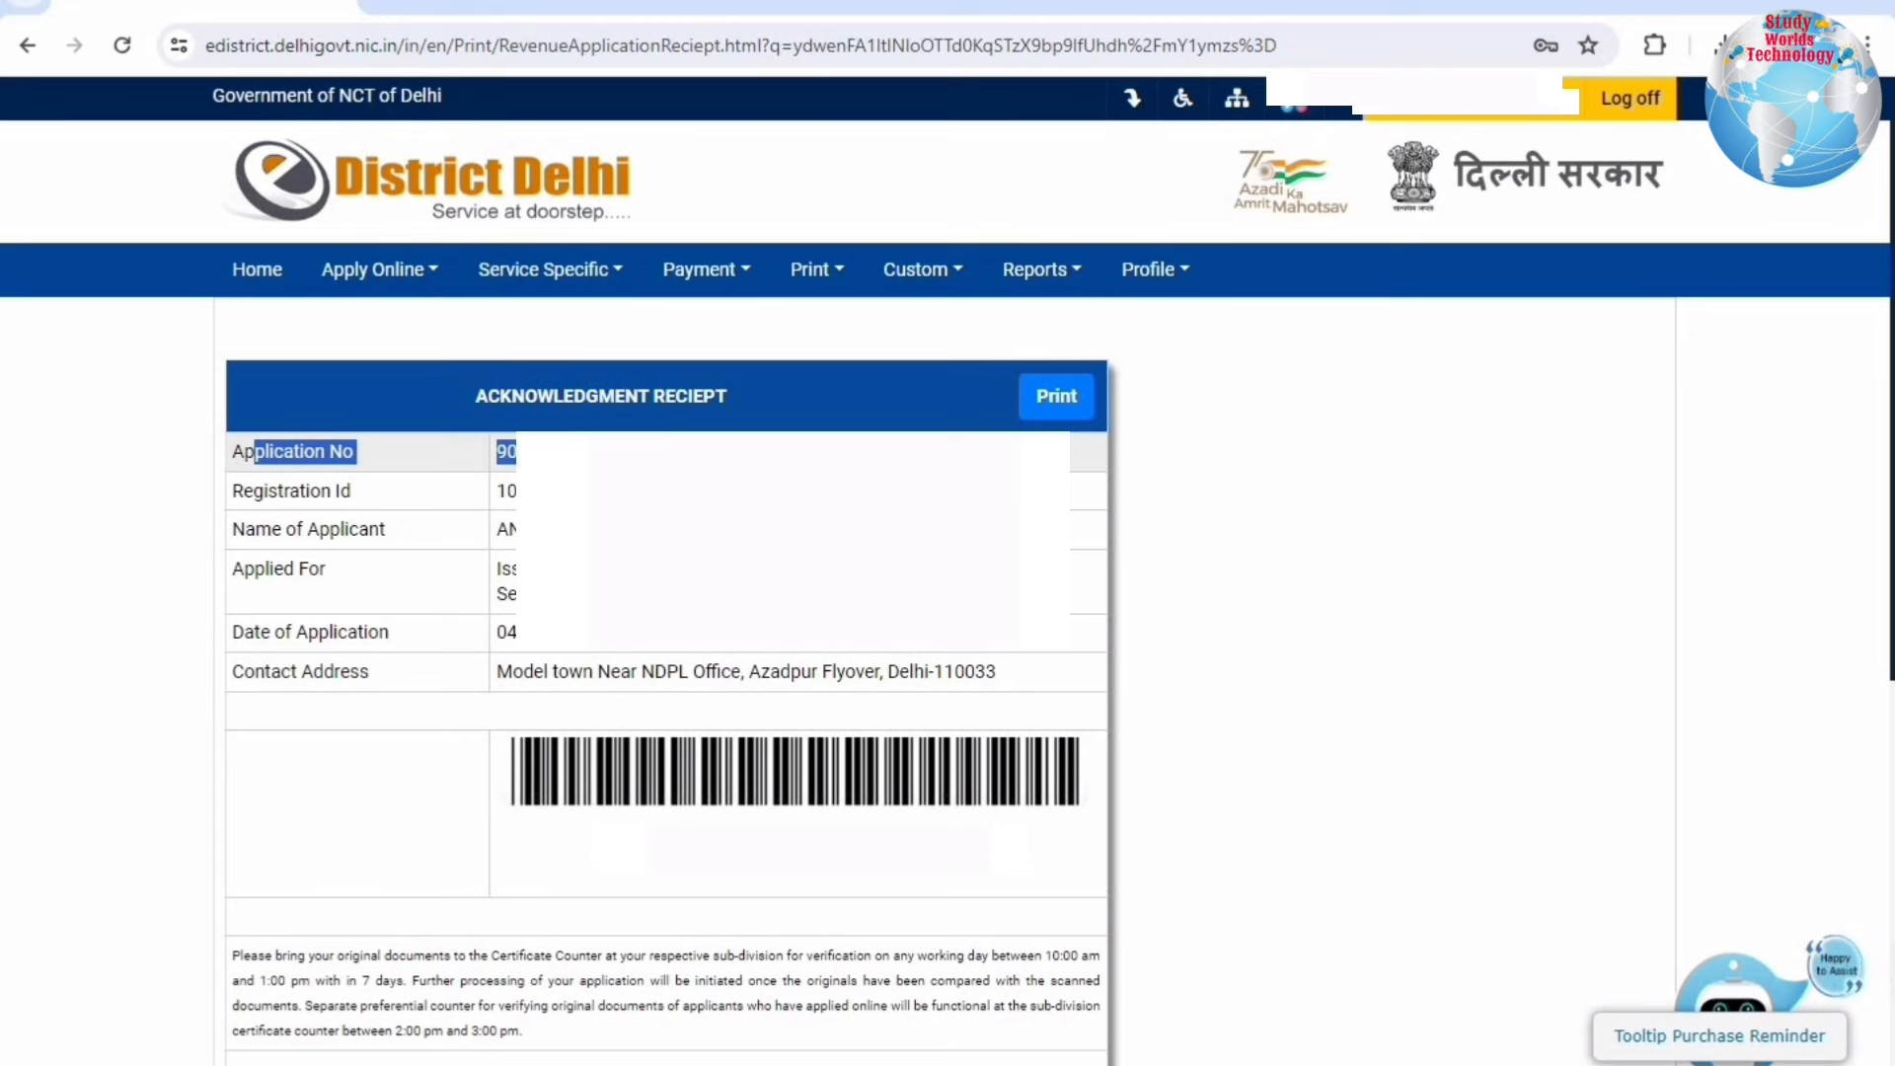
{"action": "left_click", "coordinate": [507, 490]}
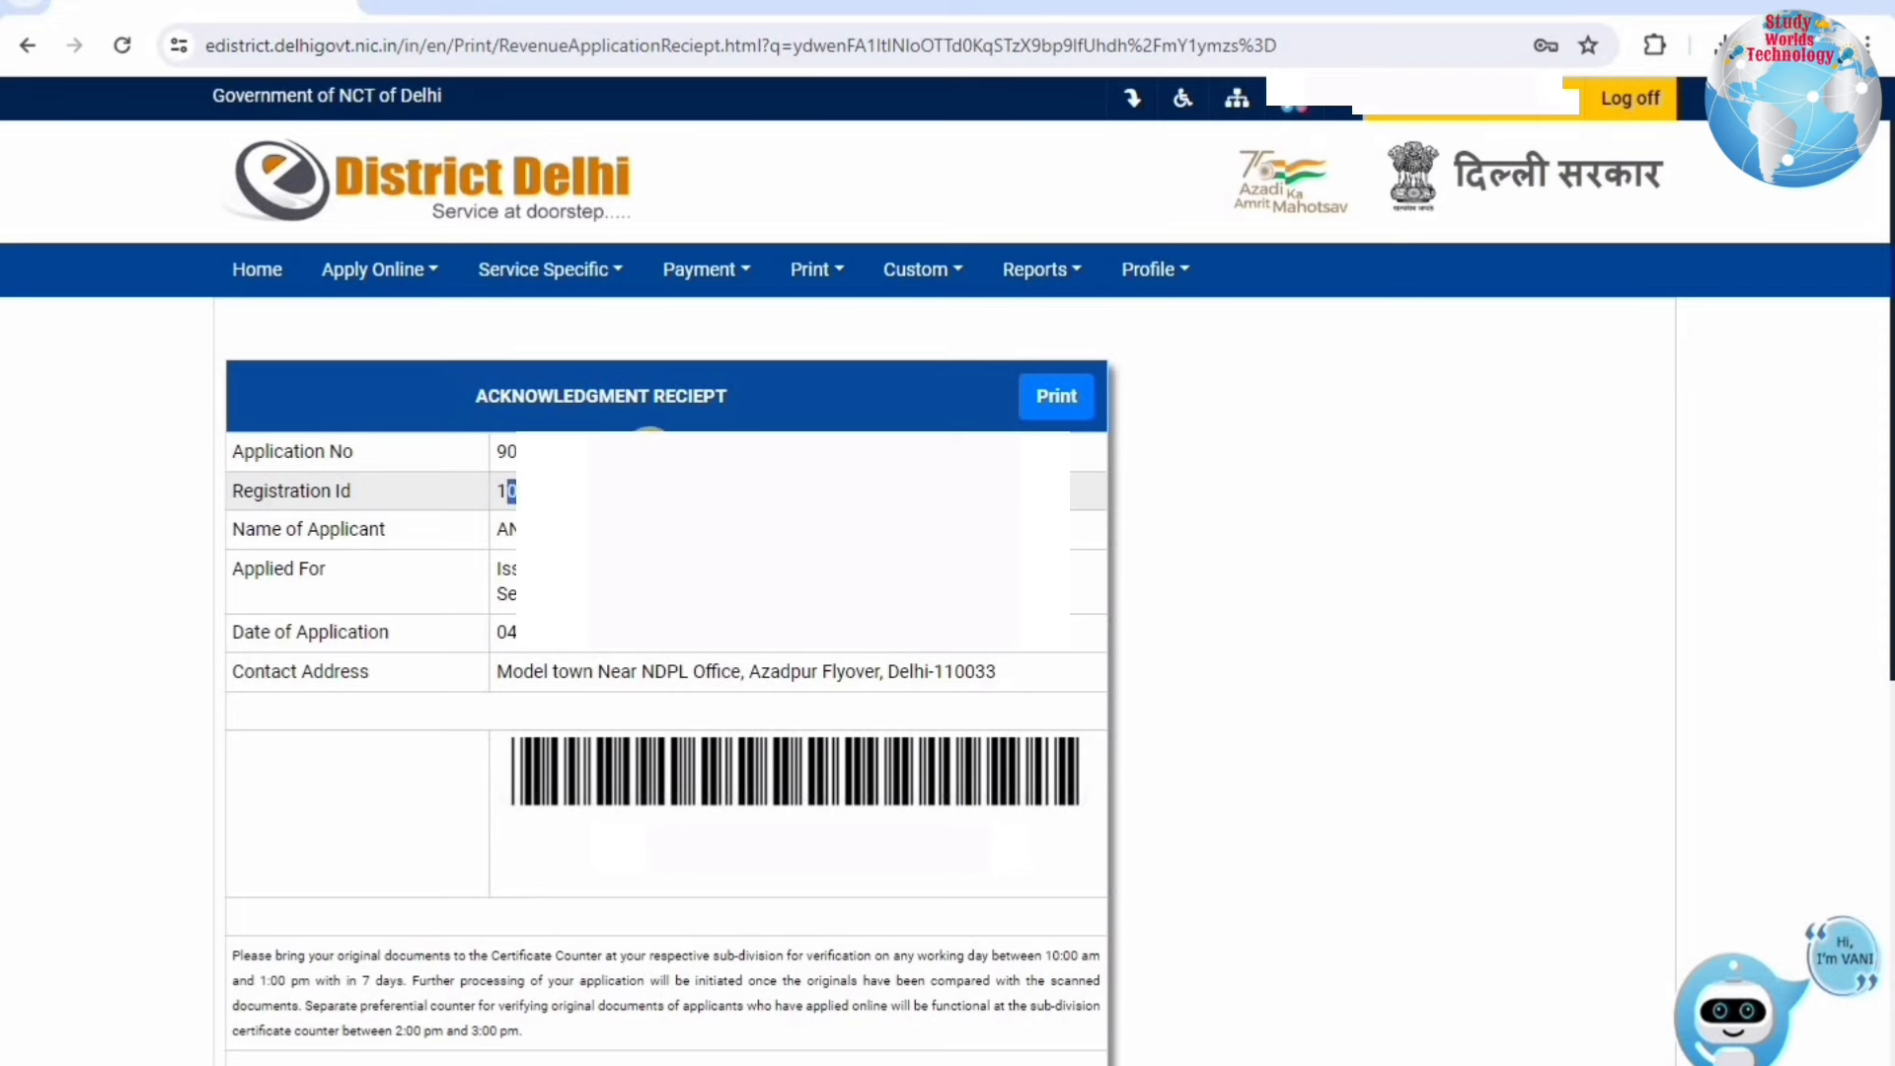
{"action": "left_click", "coordinate": [497, 455]}
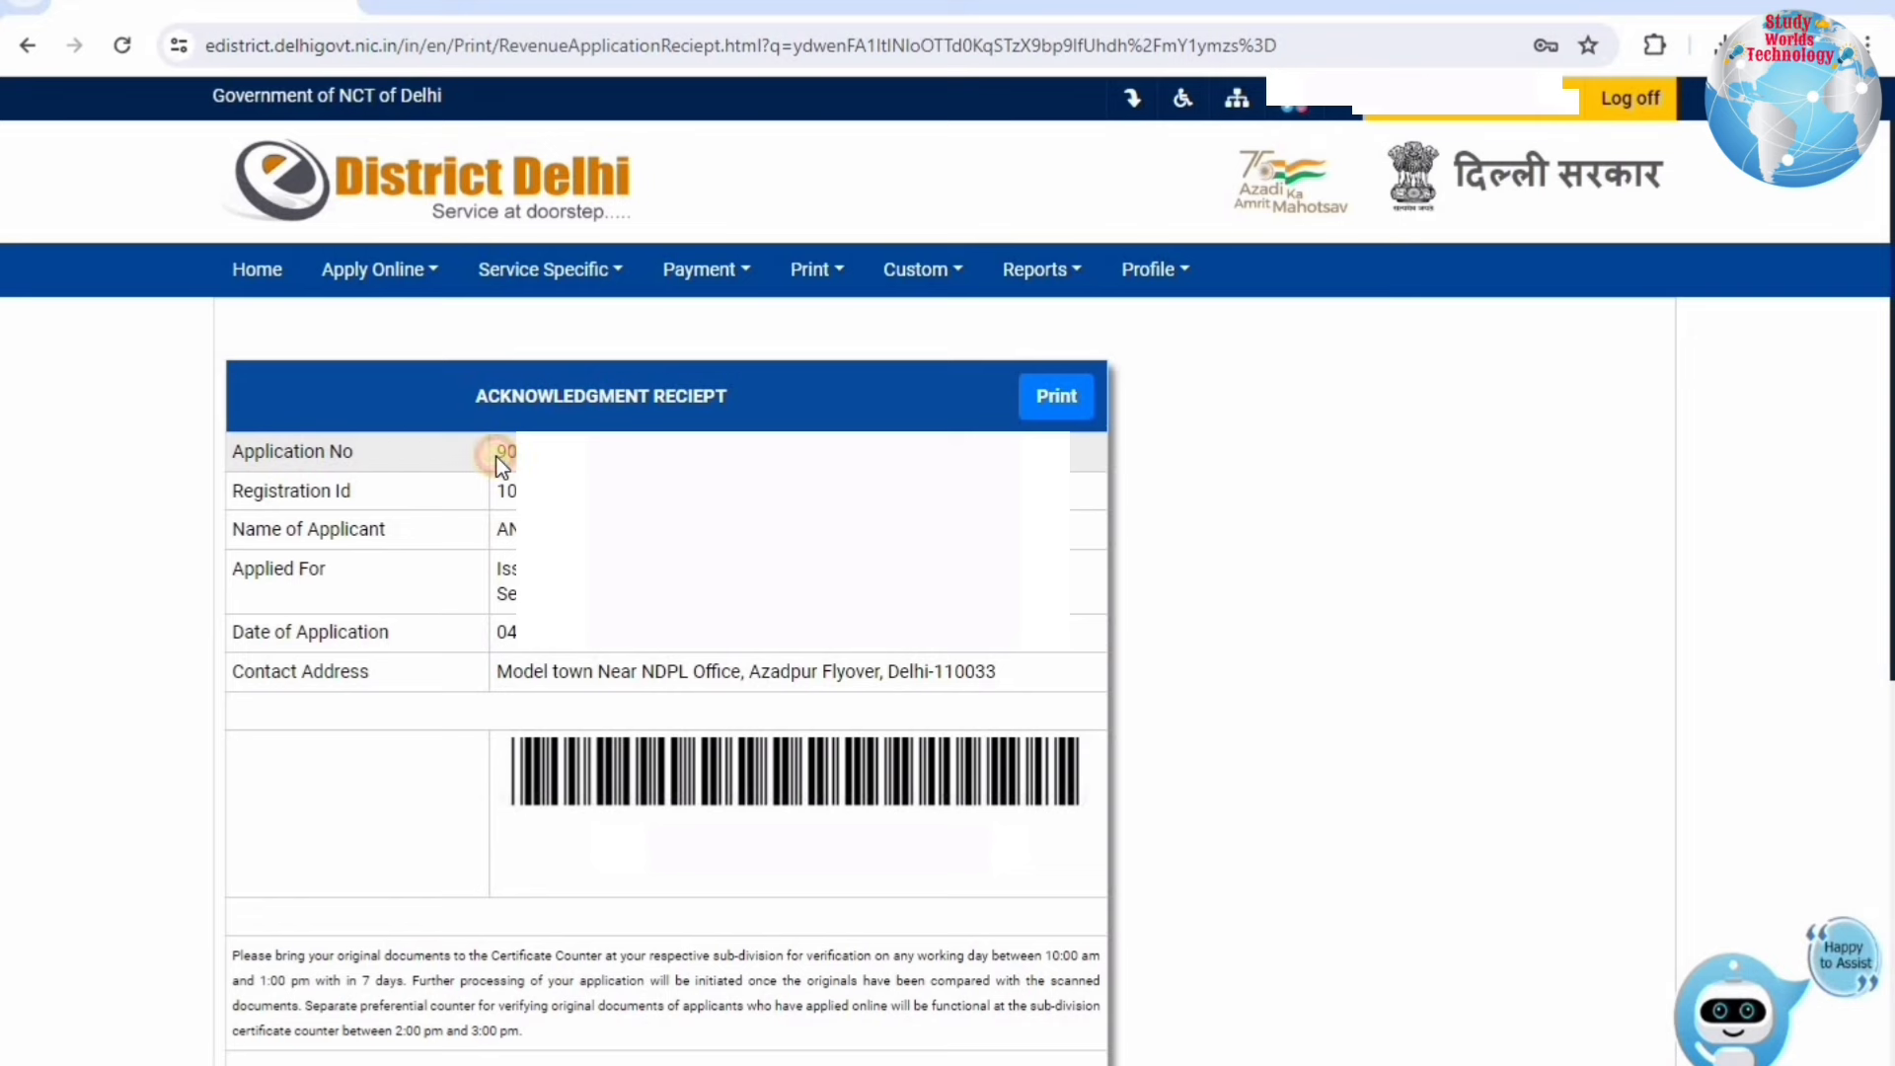
{"action": "double_click", "coordinate": [496, 455]}
{"action": "double_click", "coordinate": [503, 529]}
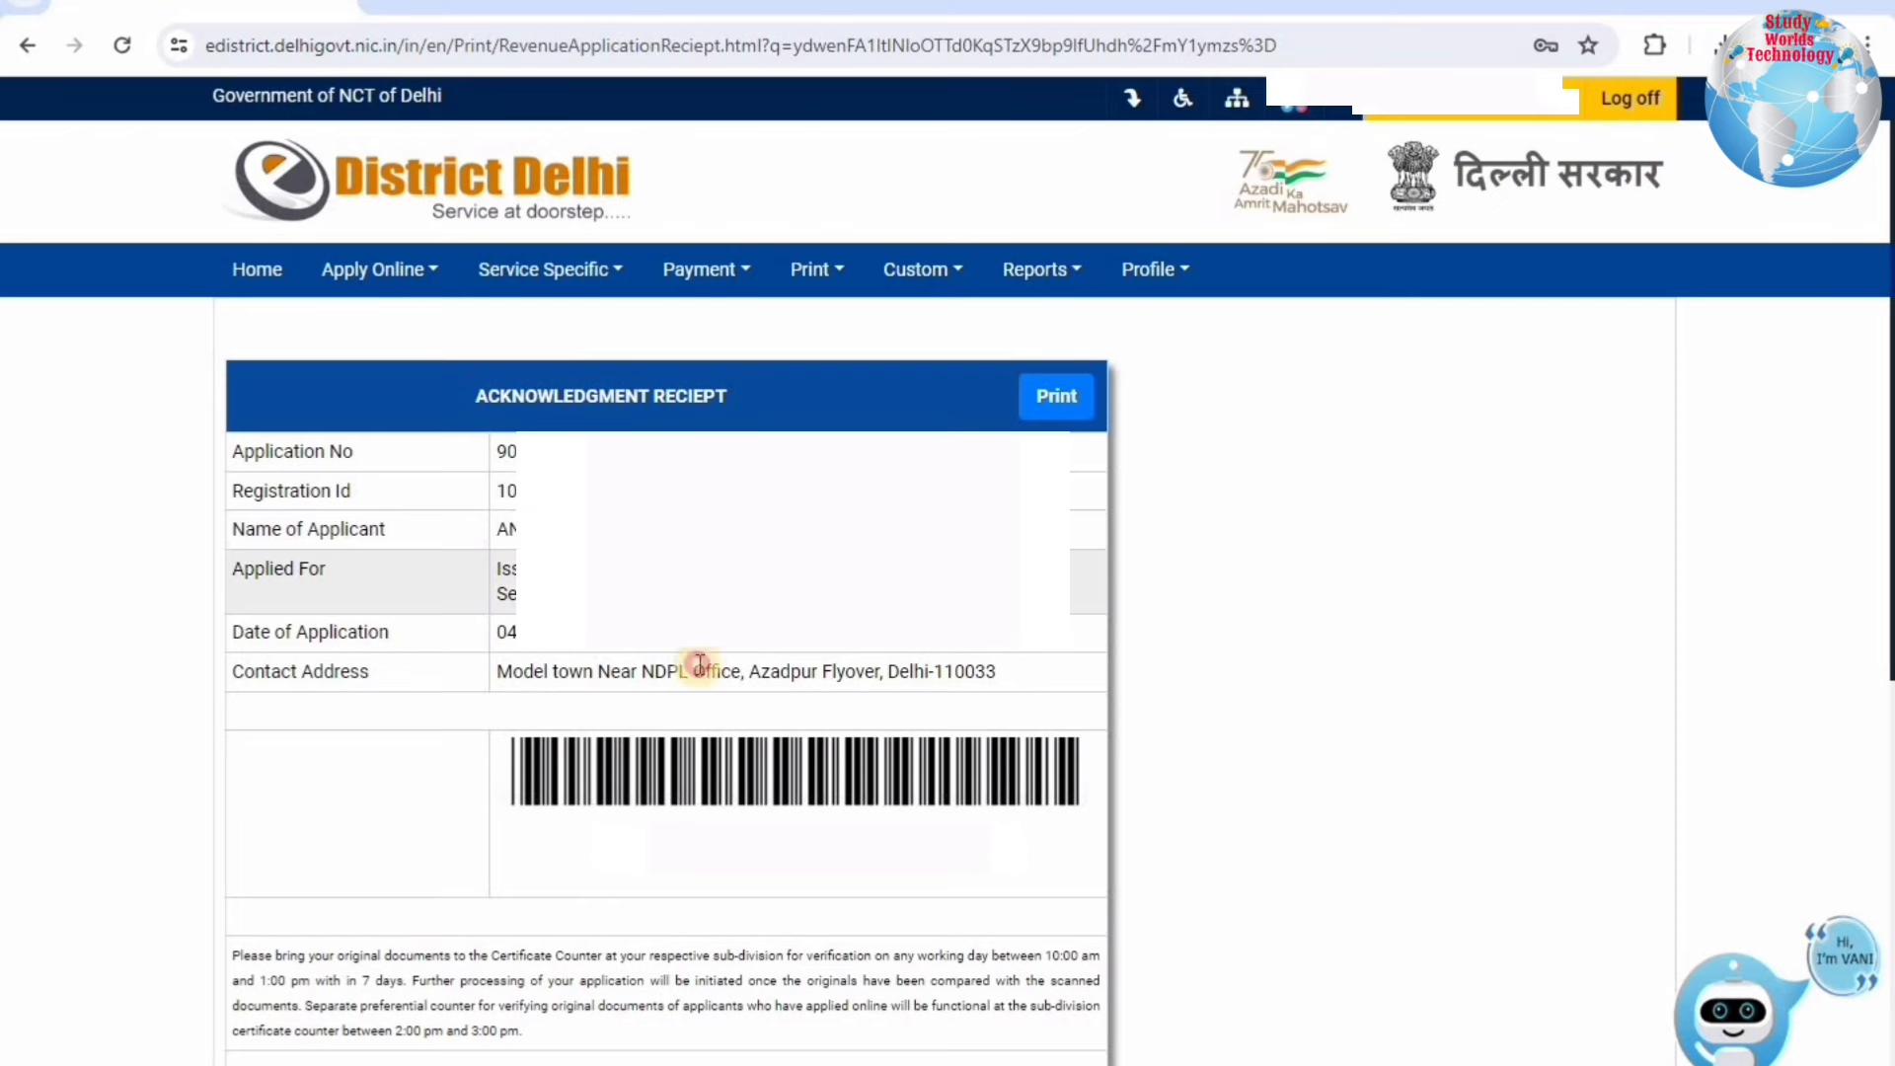
{"action": "left_click_drag", "start_coordinate": [748, 671], "coordinate": [322, 679]}
{"action": "mouse_move", "coordinate": [496, 671]}
{"action": "left_mouse_down"}
{"action": "mouse_move", "coordinate": [1004, 677]}
{"action": "mouse_move", "coordinate": [495, 675]}
{"action": "left_mouse_up"}
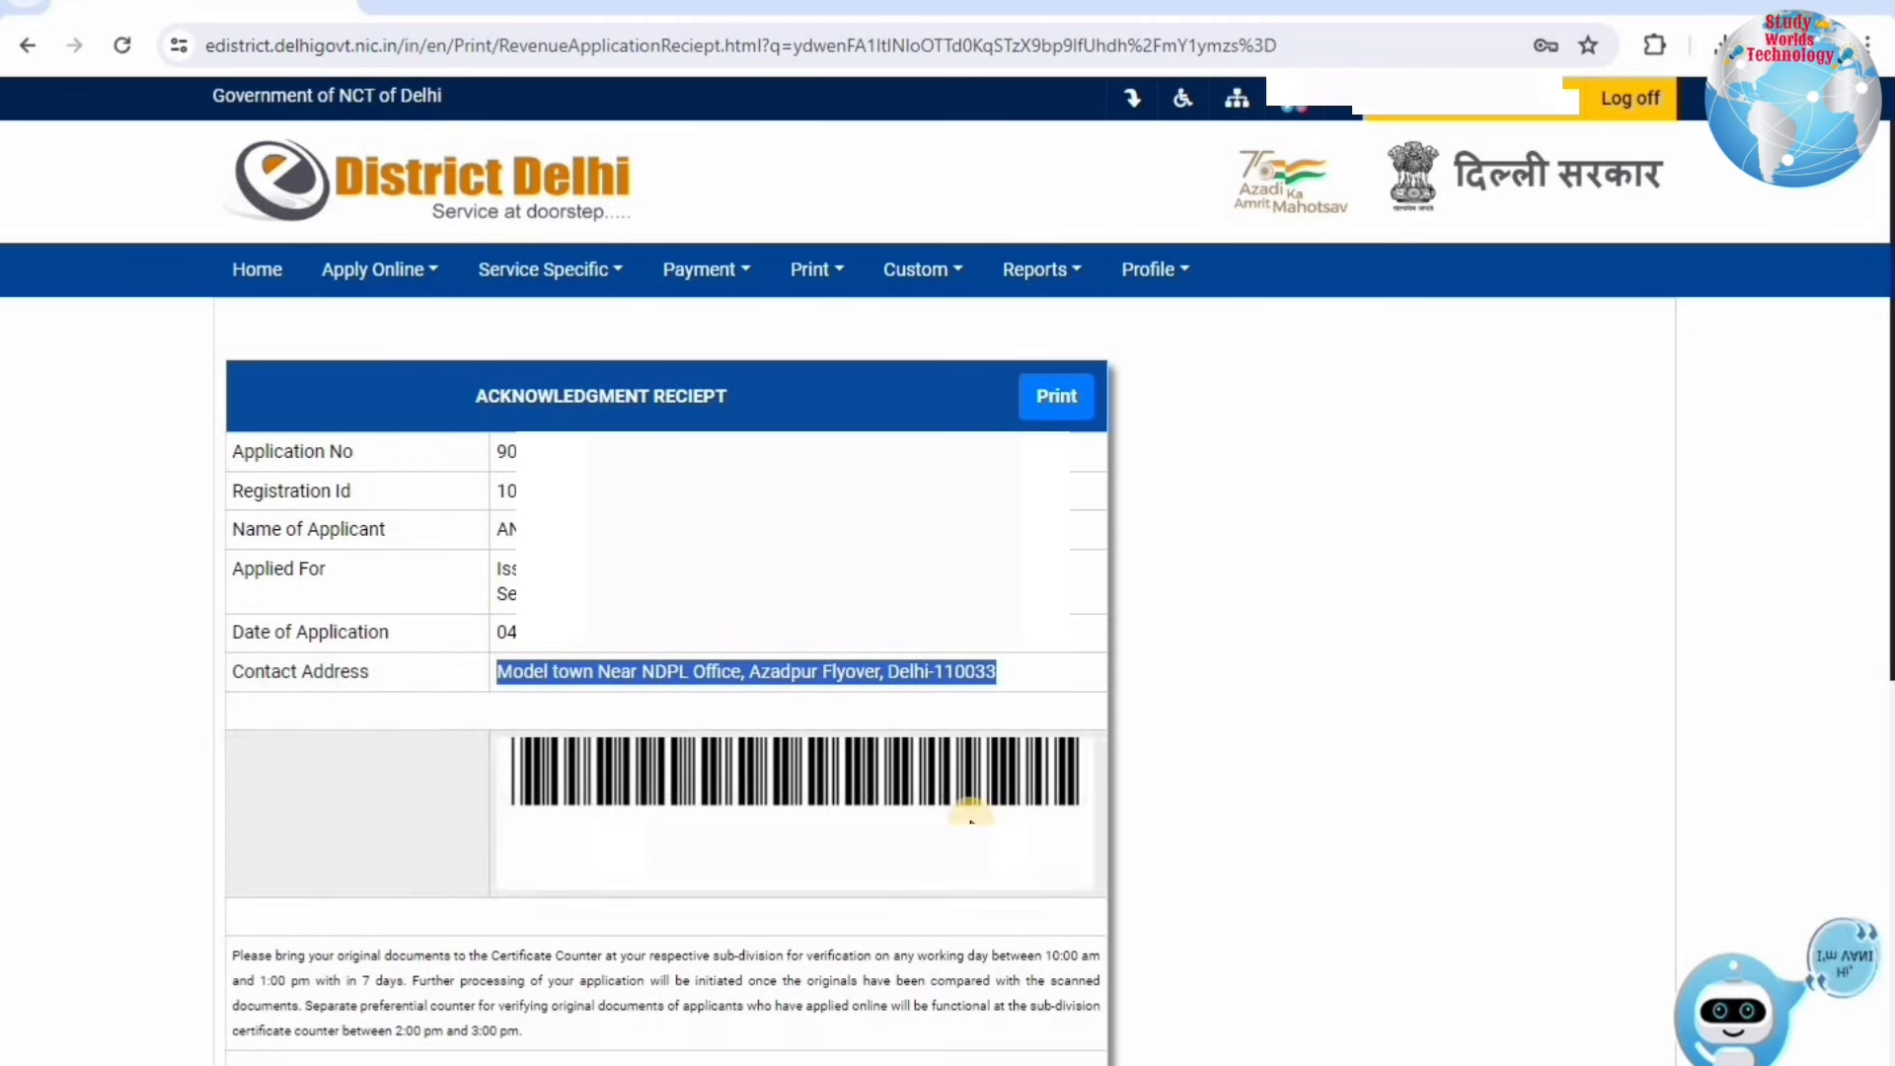
{"action": "left_click_drag", "start_coordinate": [990, 955], "coordinate": [313, 985]}
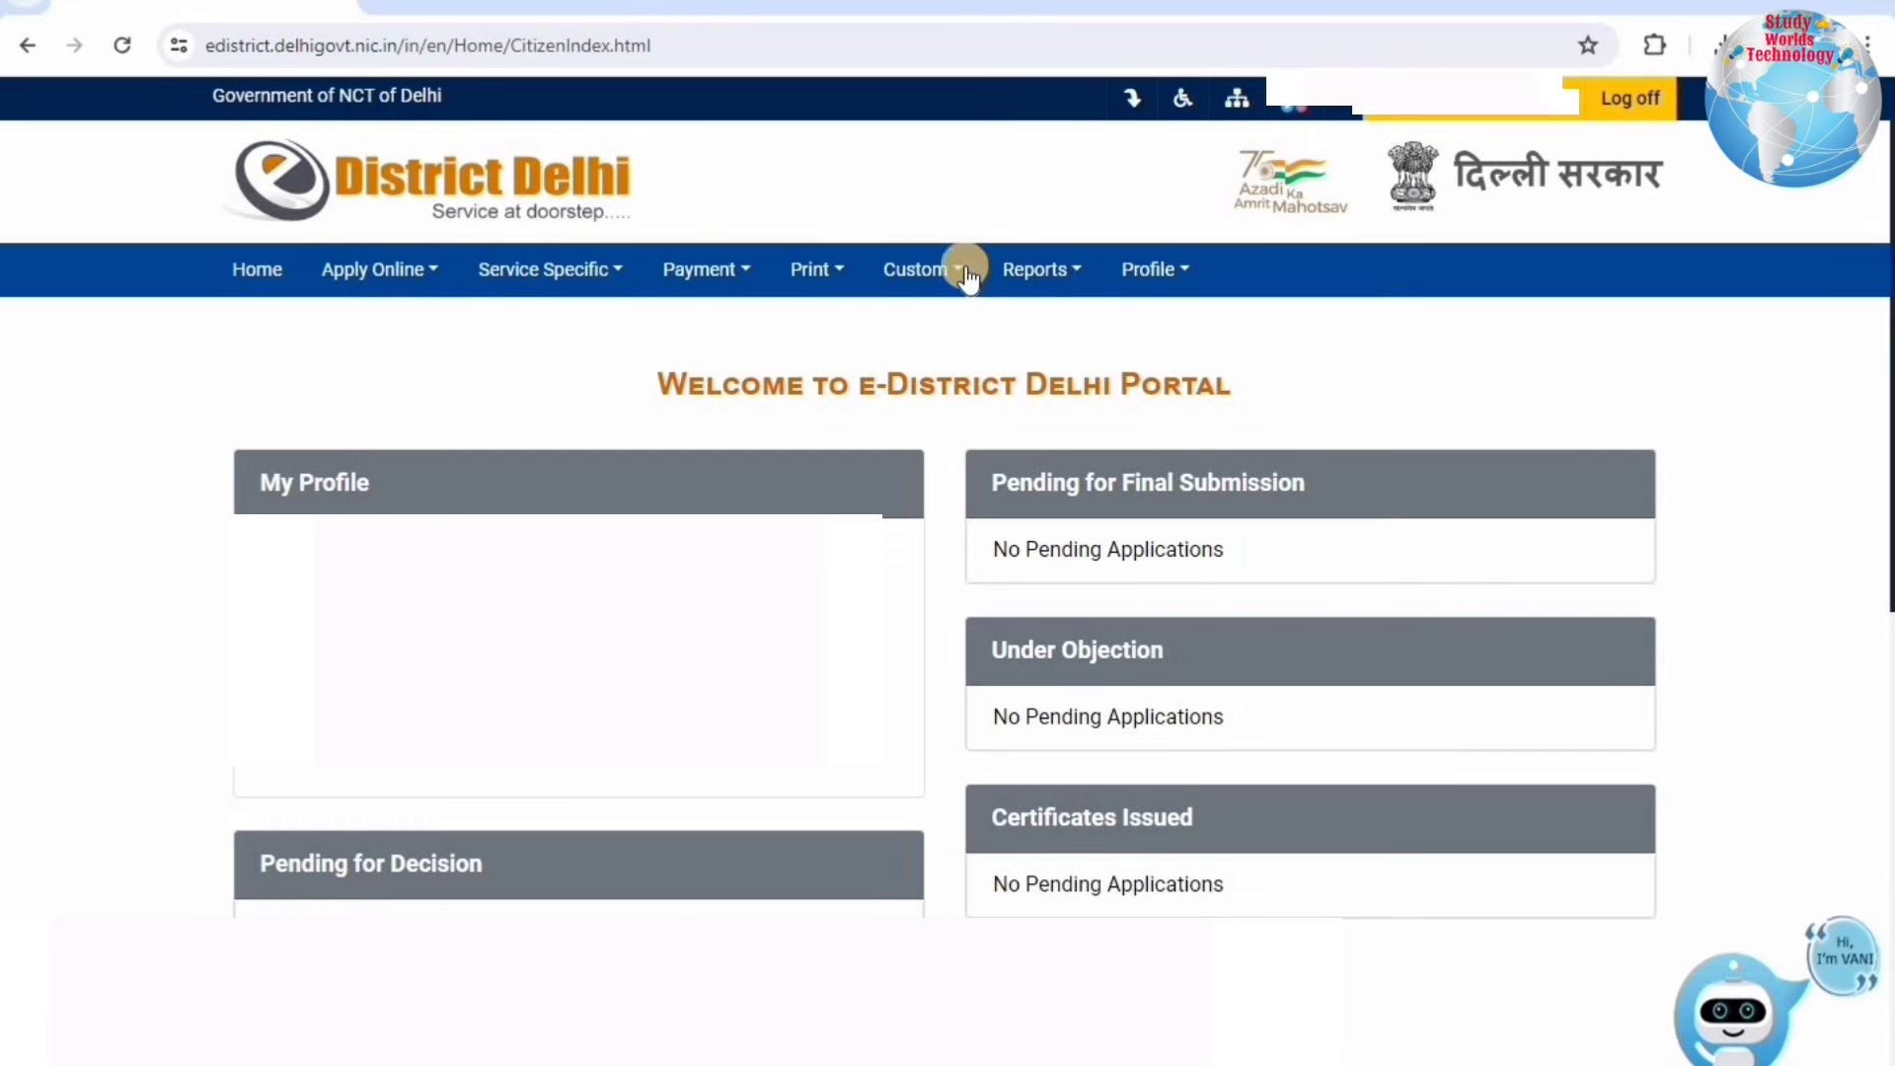
Step: Open the Application Submission Status report and view the second service's rejected application
{"action": "left_click", "coordinate": [1031, 269]}
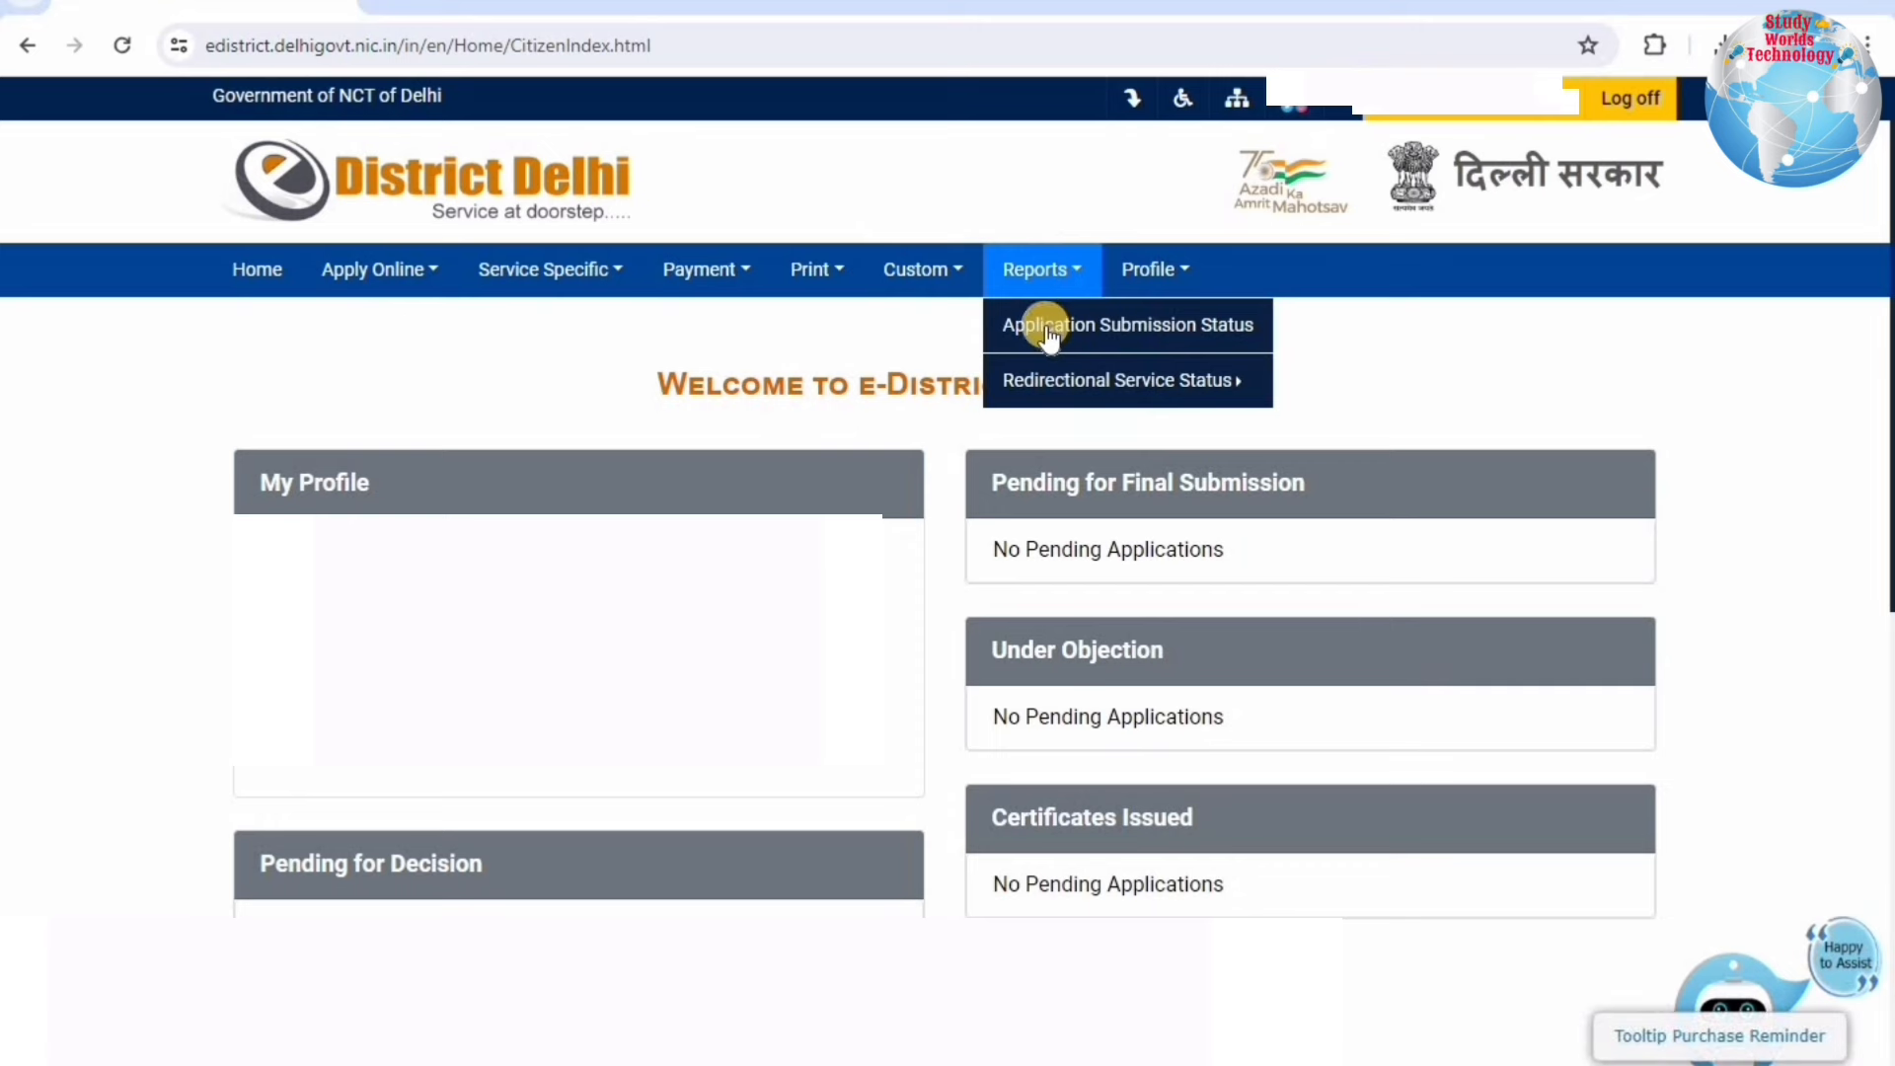
{"action": "left_click", "coordinate": [1045, 327]}
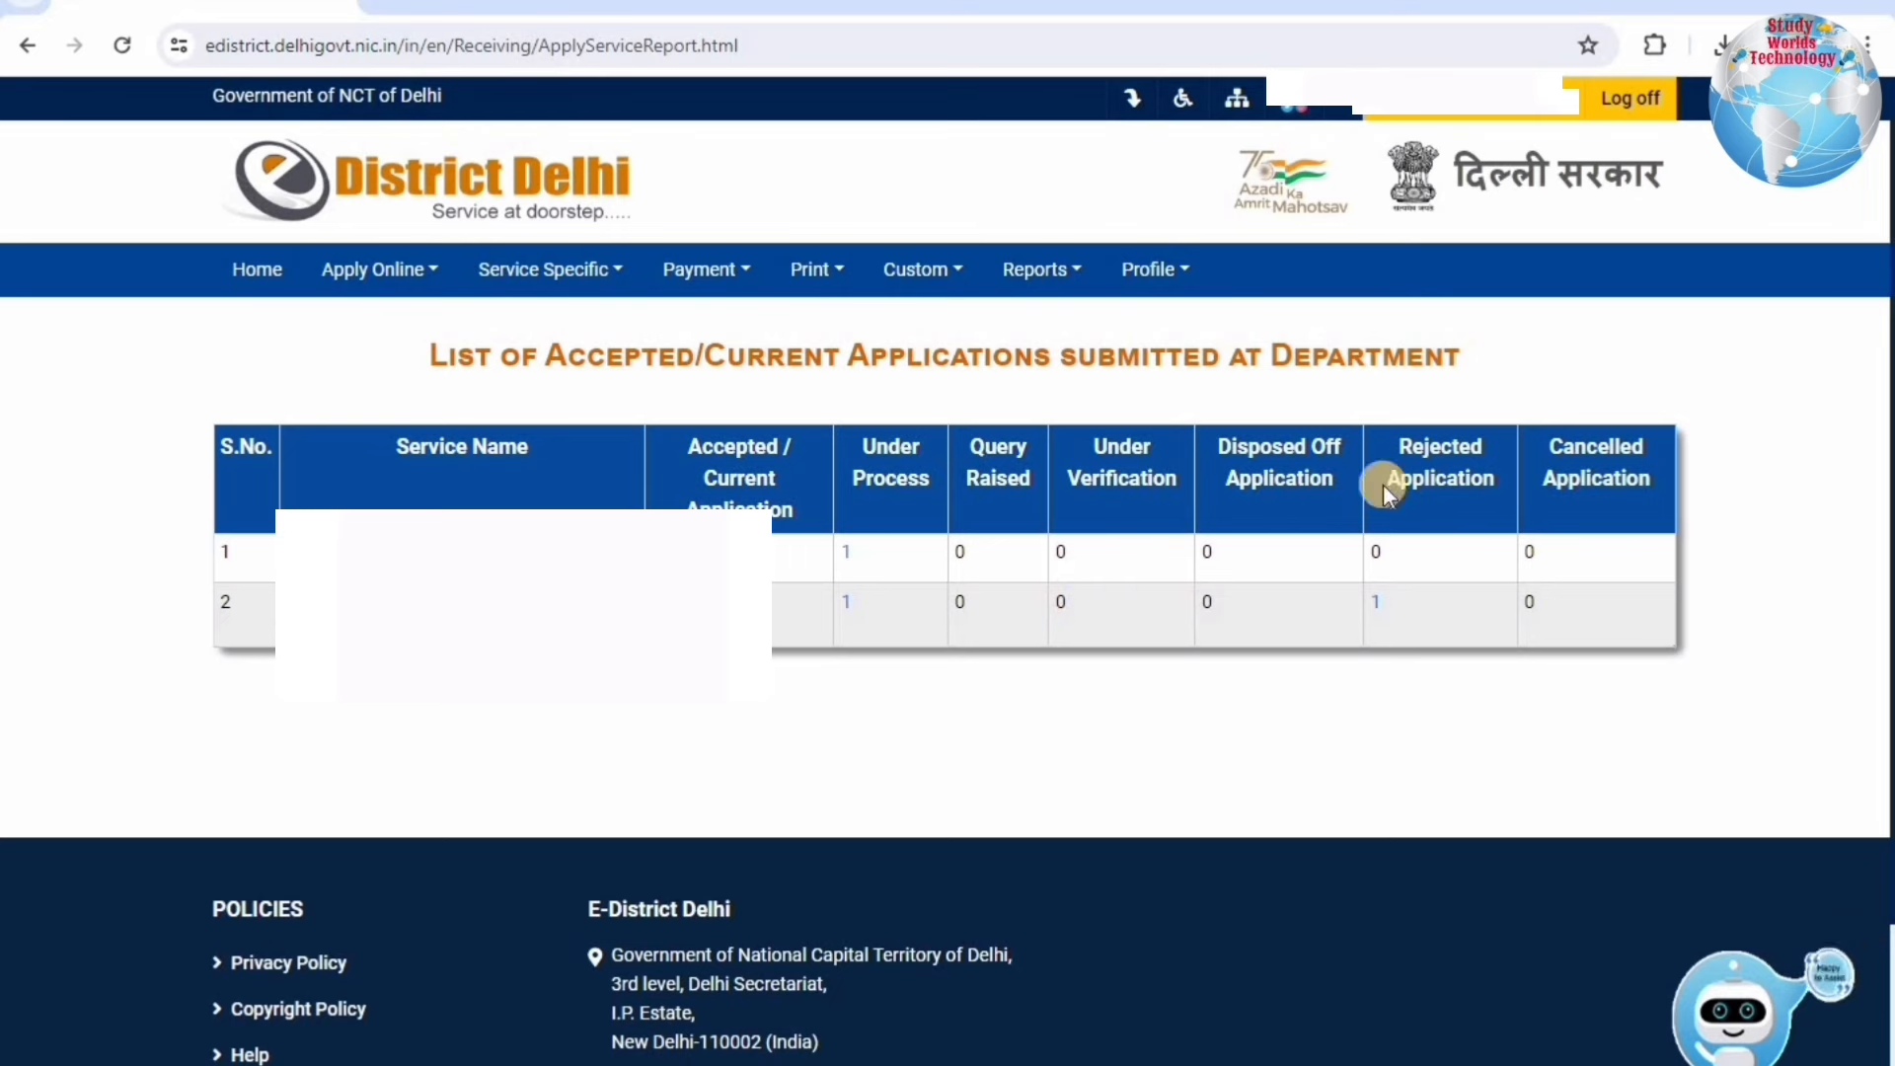
{"action": "left_click", "coordinate": [1376, 611]}
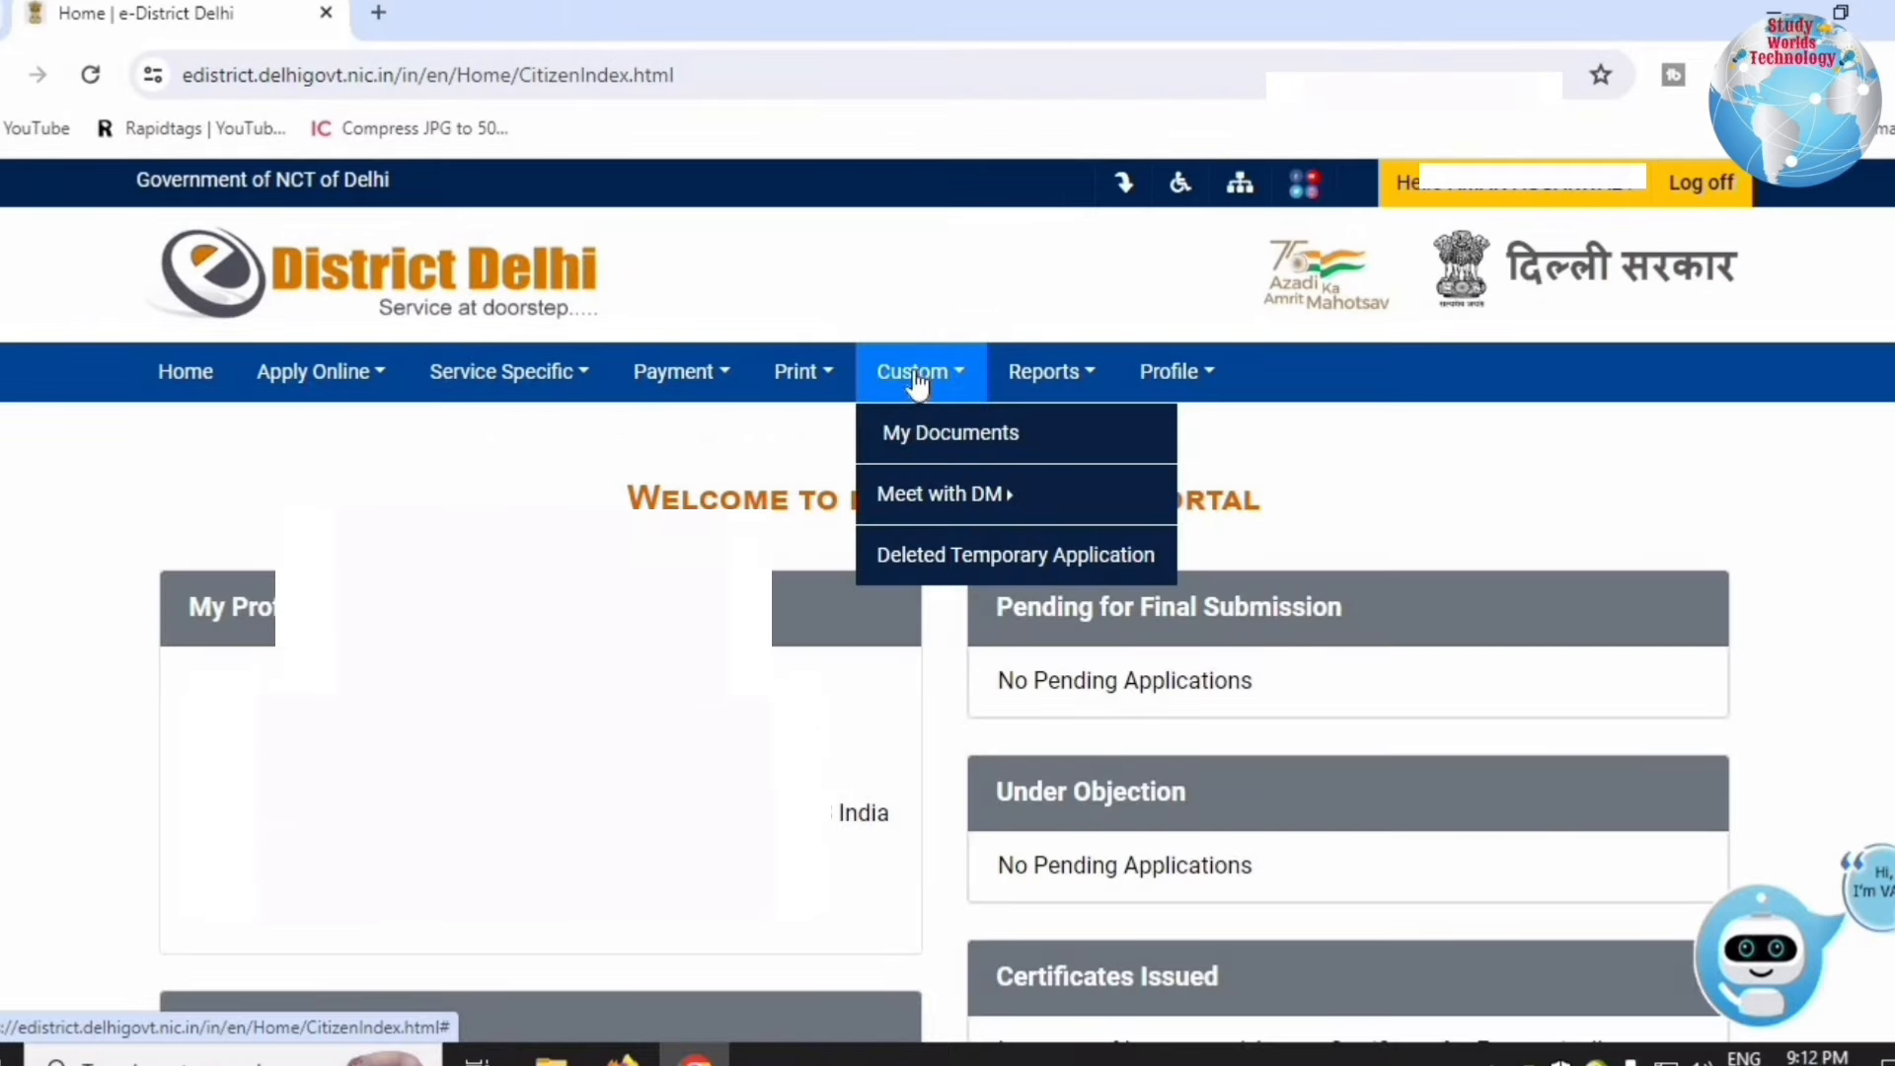
Step: Open the Print/Download Certificate form and enter the certificate number
{"action": "left_click", "coordinate": [810, 375]}
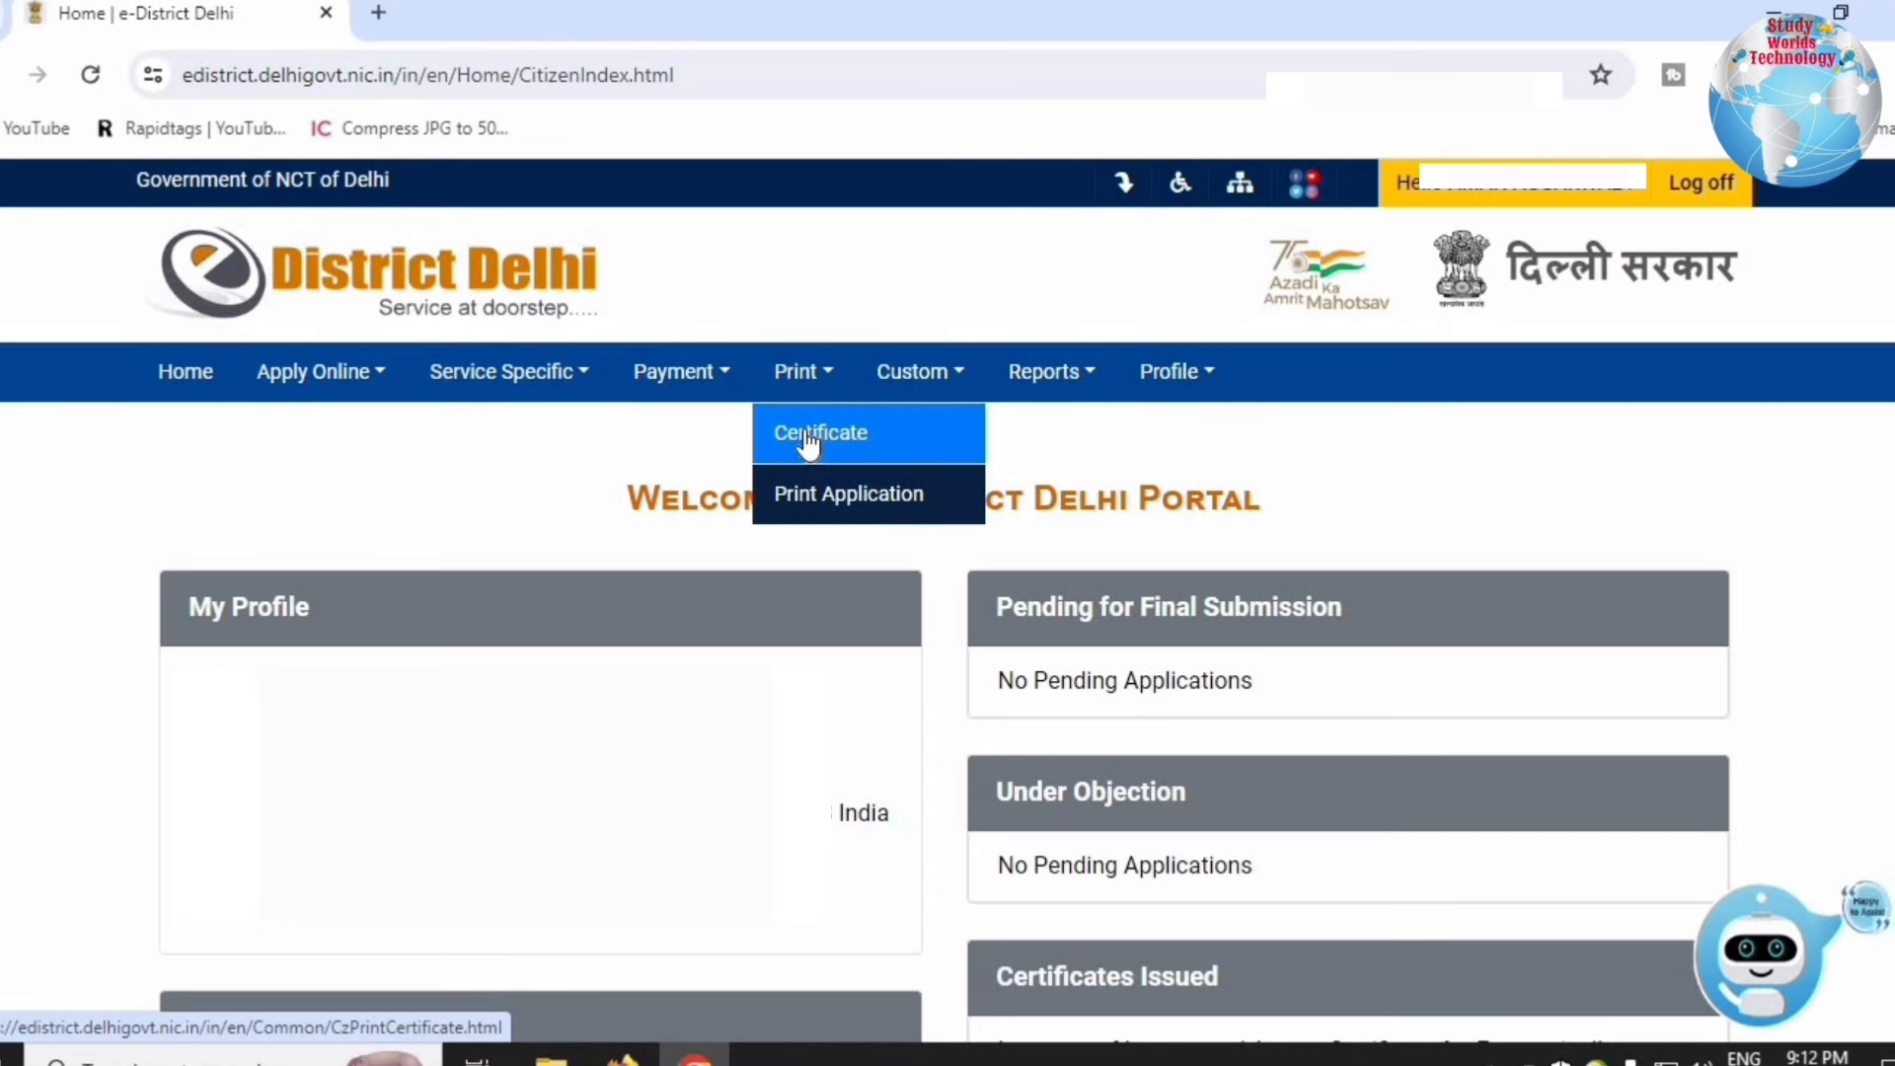
{"action": "left_click", "coordinate": [809, 439]}
{"action": "left_click", "coordinate": [790, 590]}
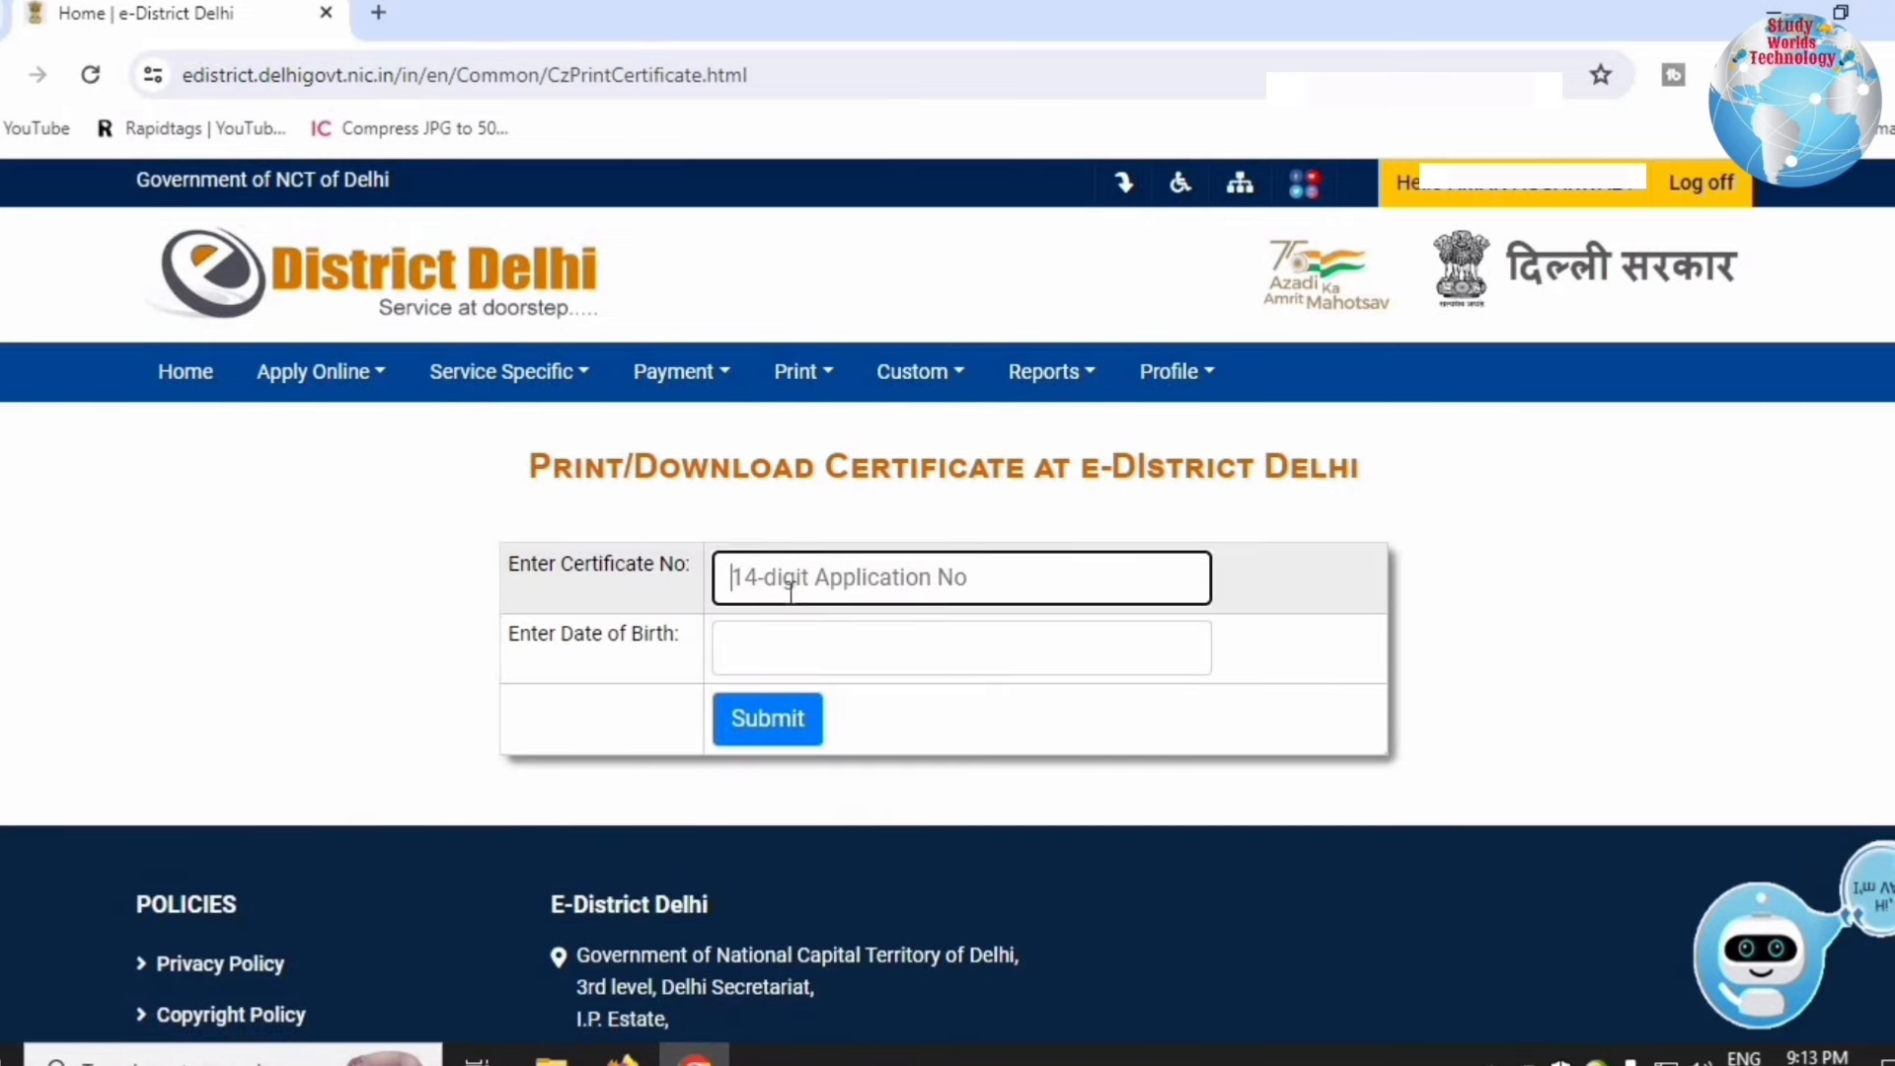
{"action": "key", "text": "ctrl+v"}
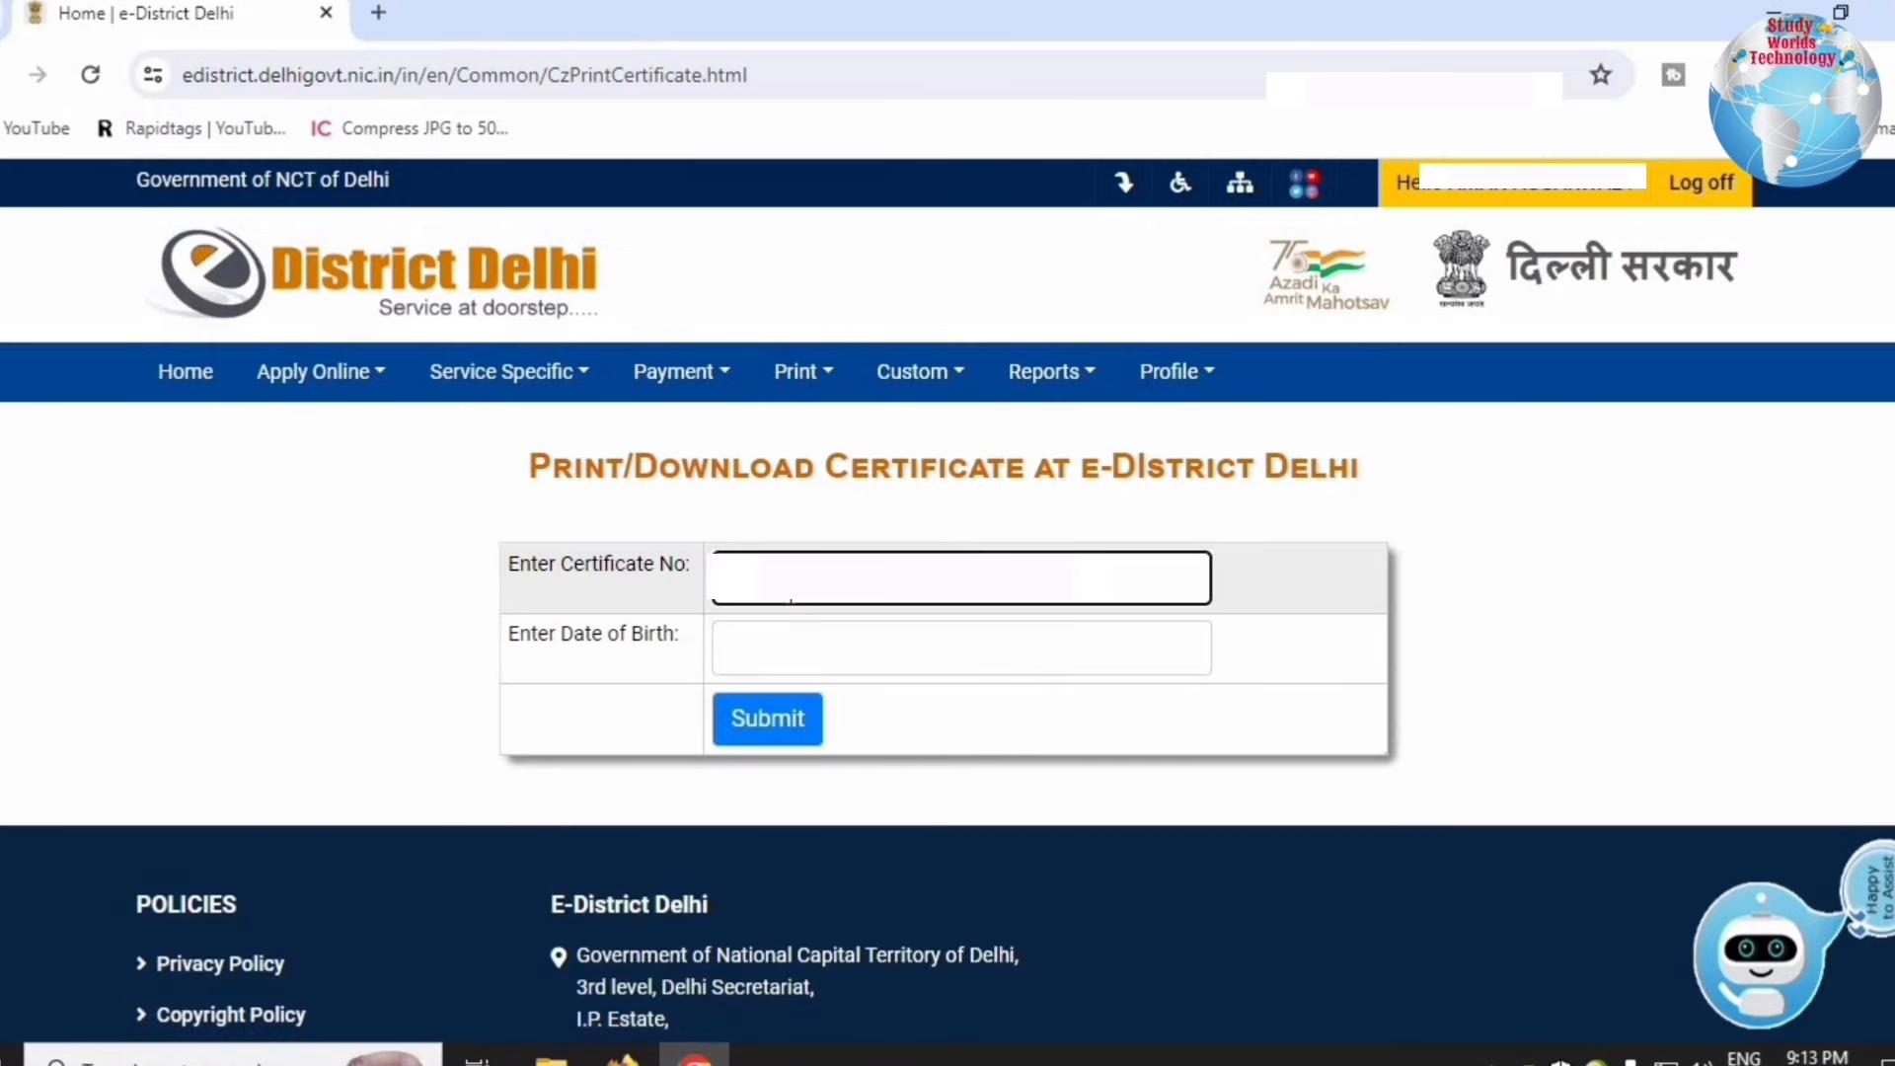
Step: Choose the applicant's year of birth in the certificate form's Date of Birth calendar
{"action": "left_click", "coordinate": [800, 664]}
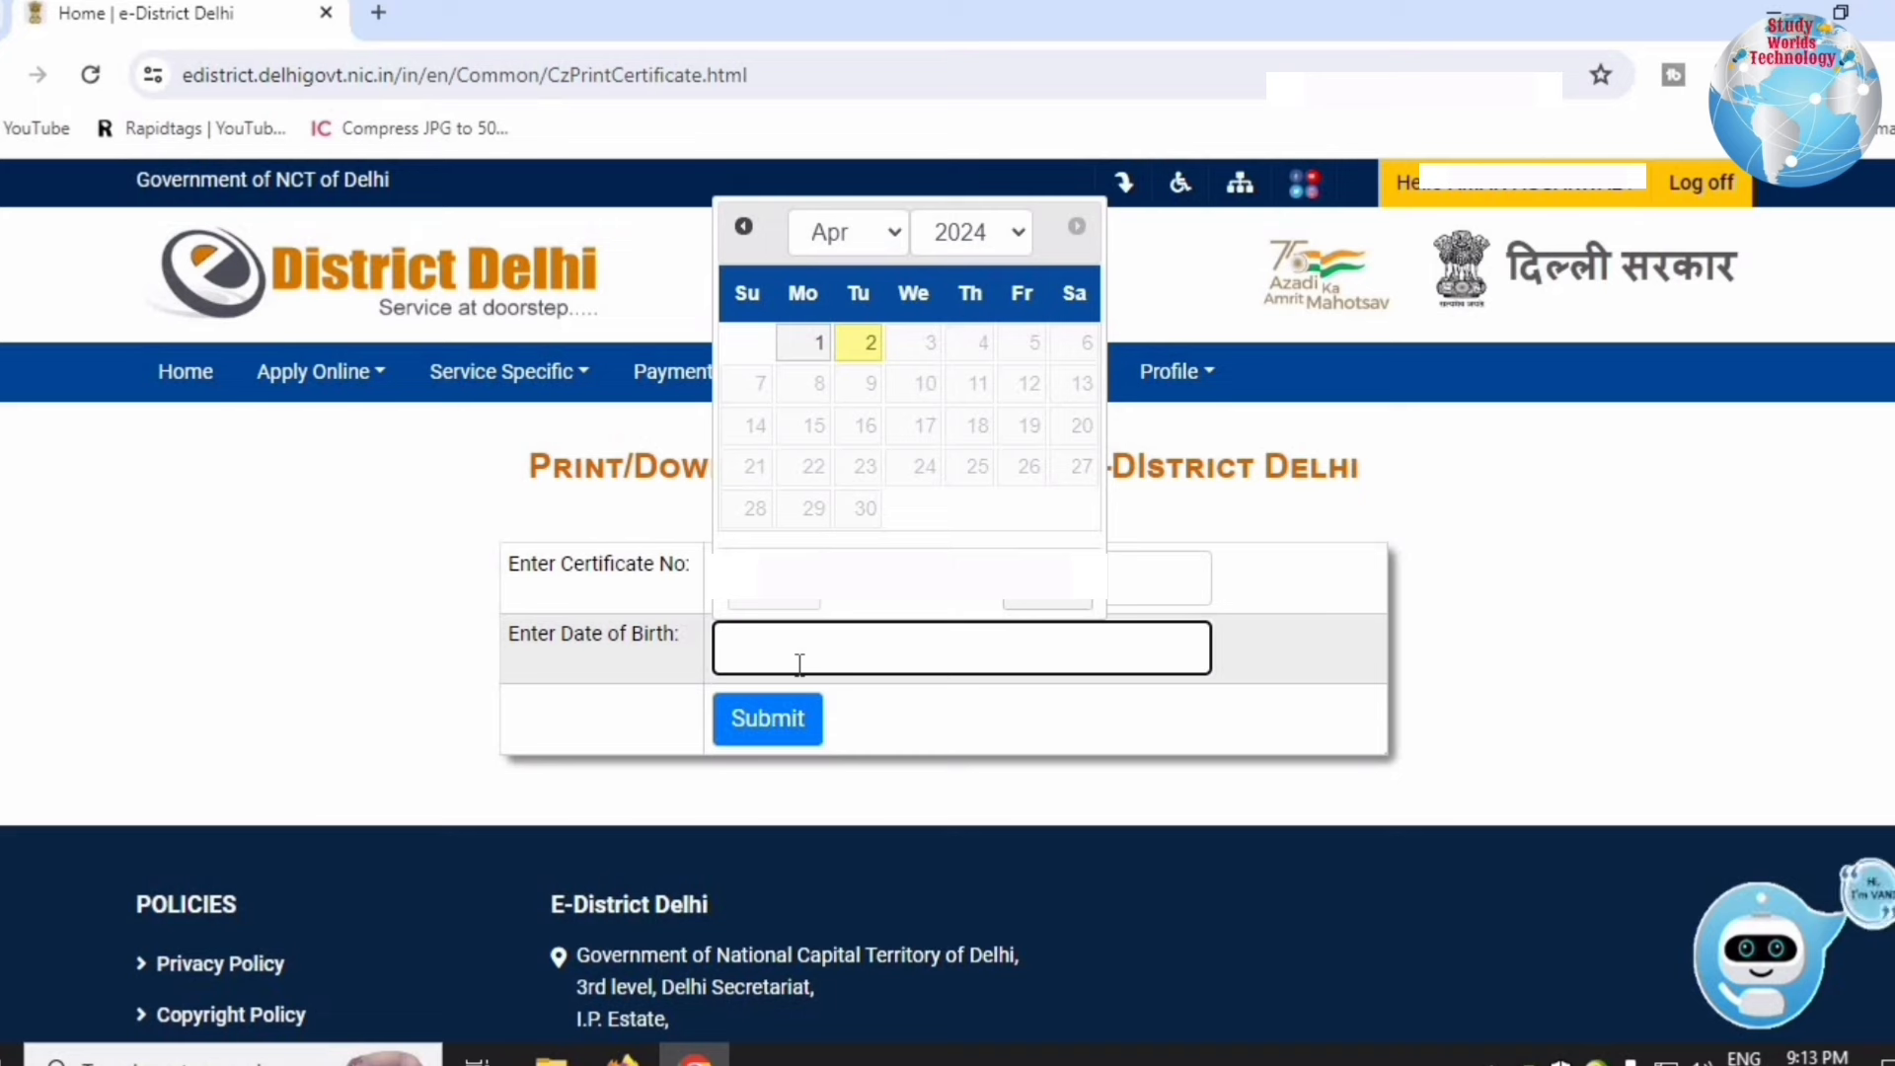
{"action": "left_click", "coordinate": [1023, 223]}
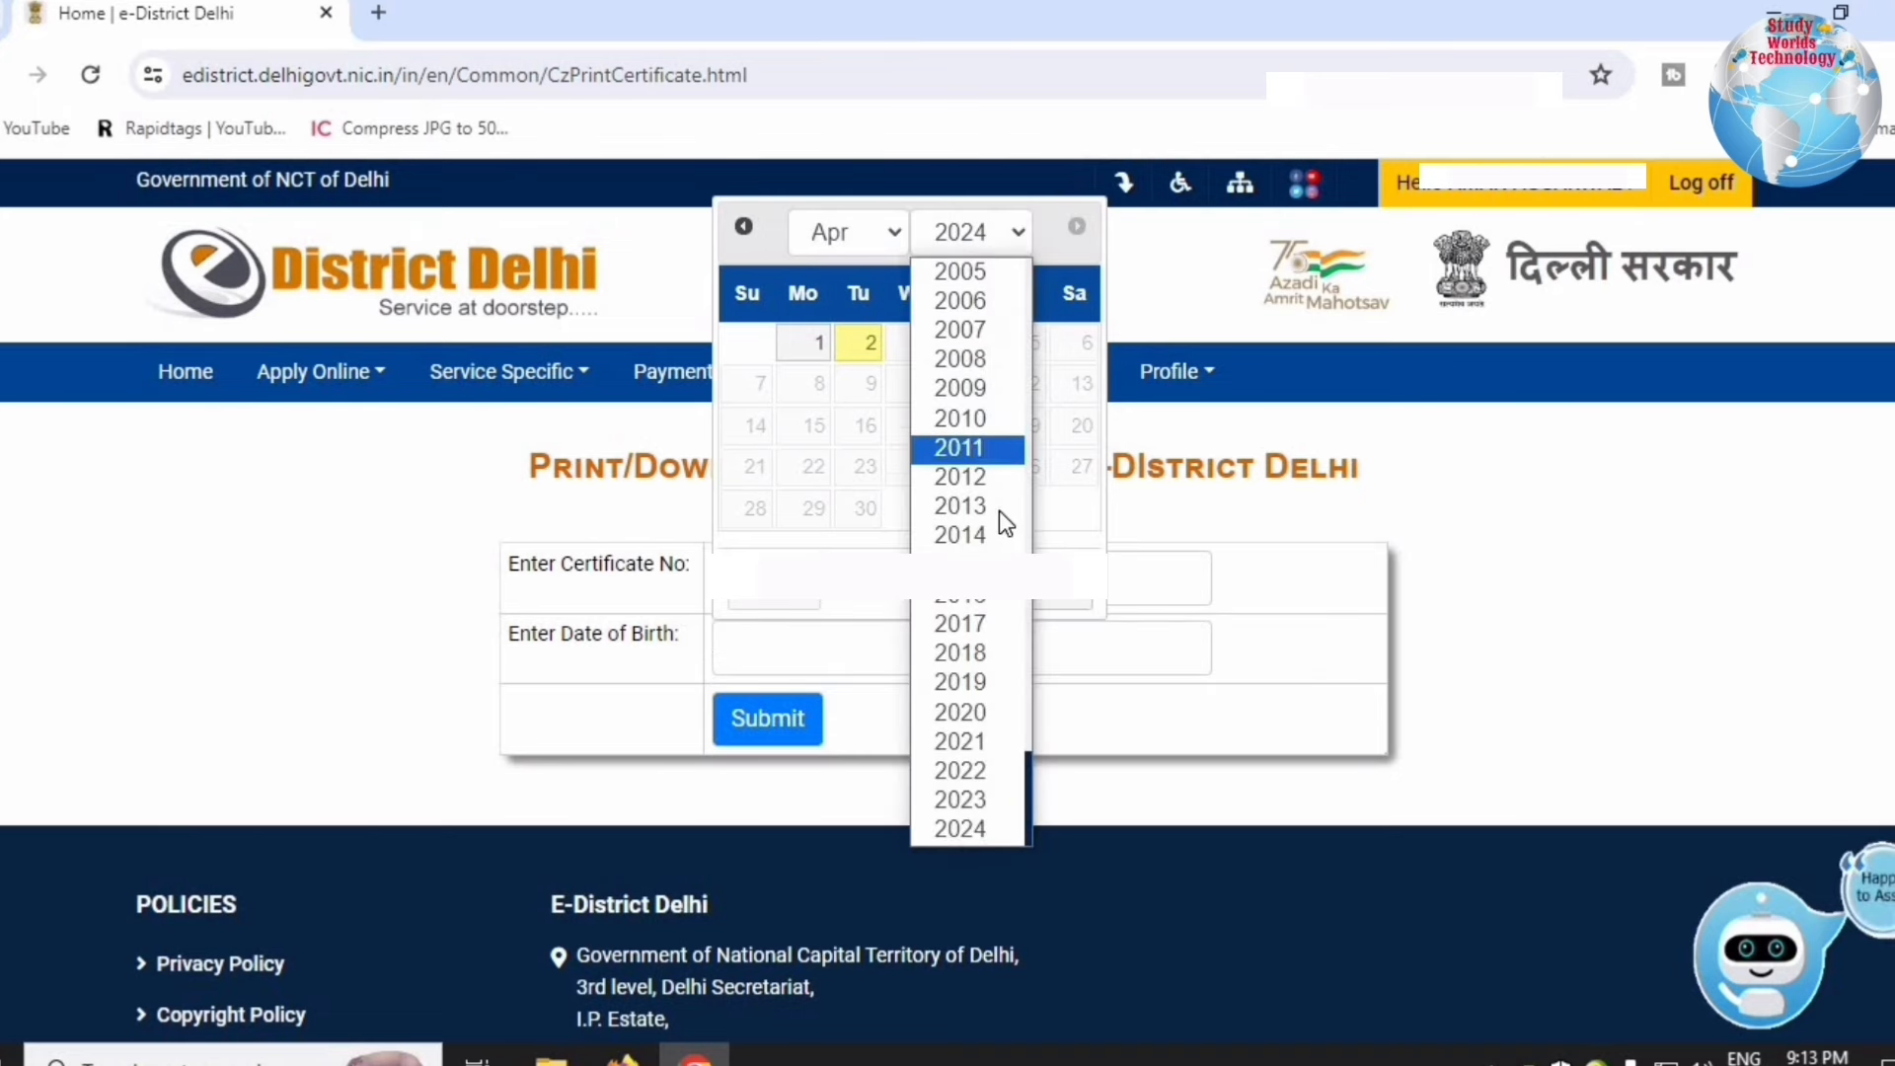
{"action": "scroll", "coordinate": [999, 511], "scroll_direction": "up", "scroll_amount": 6}
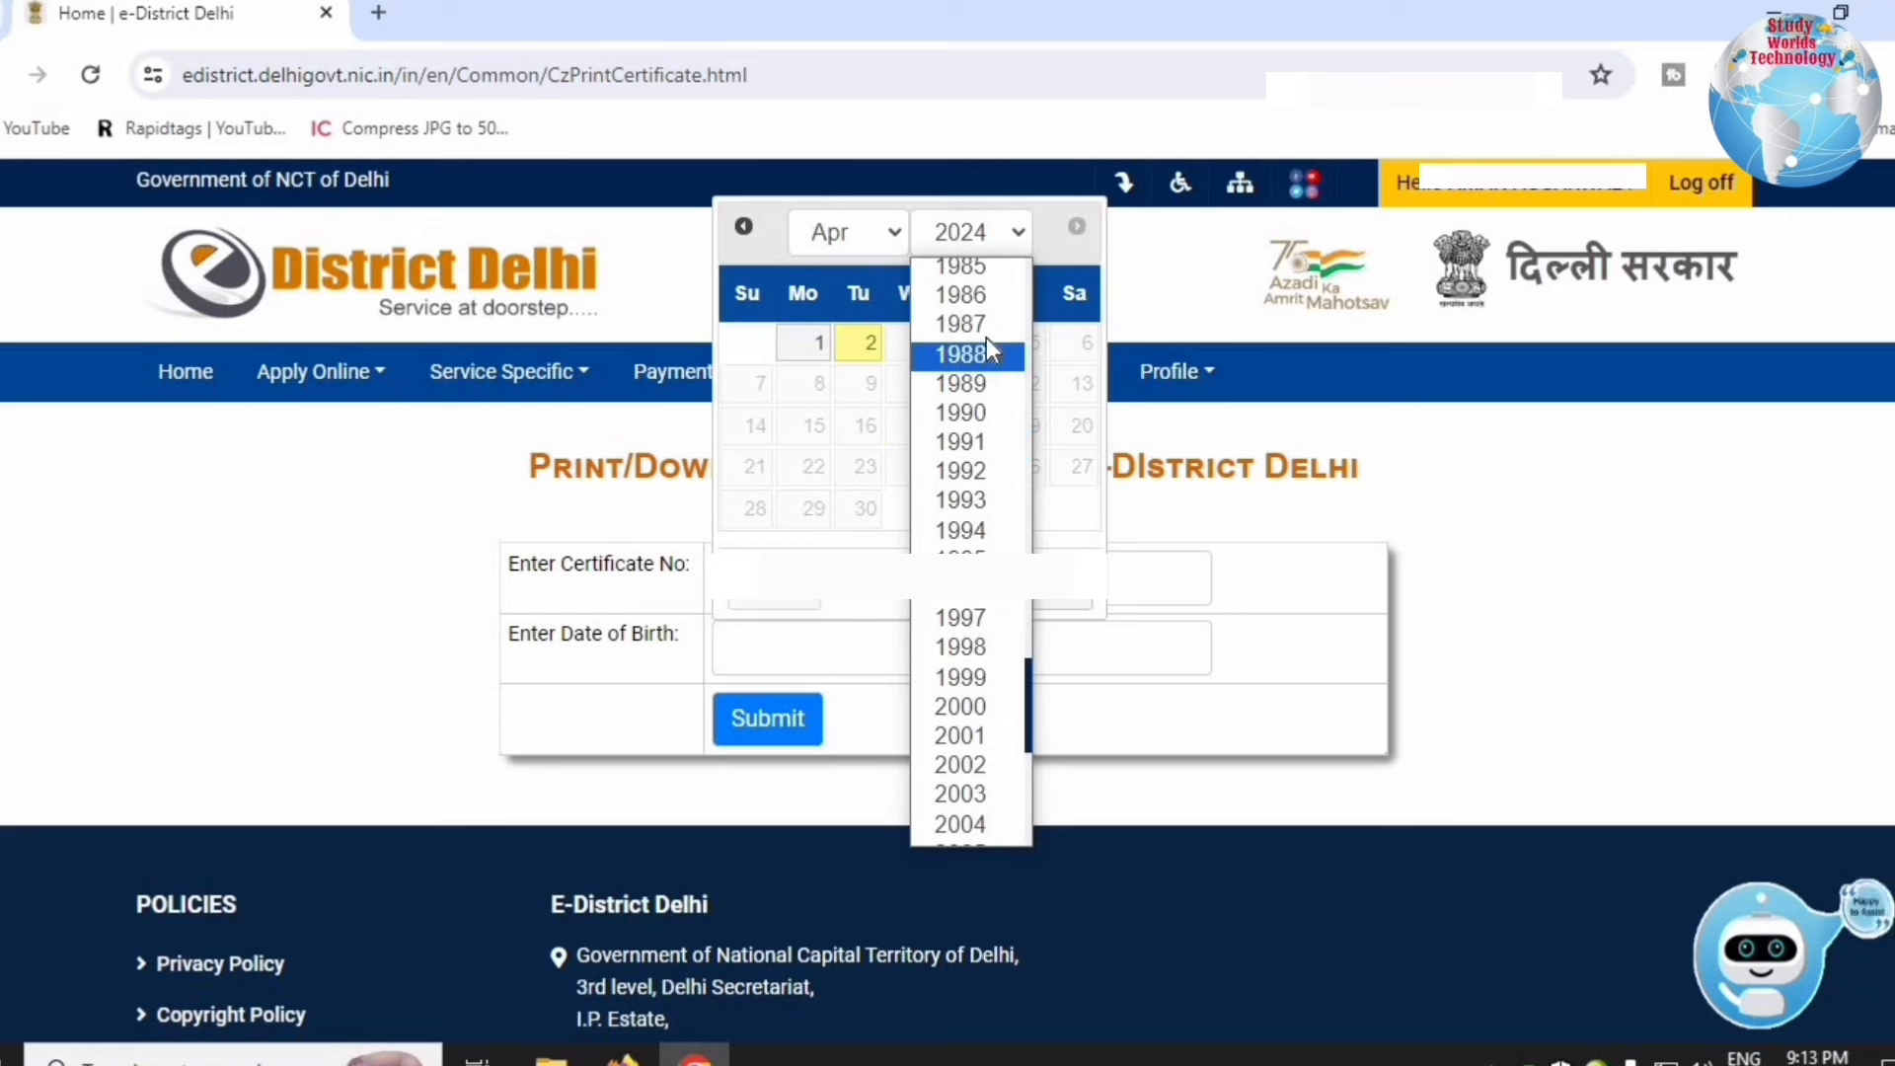
{"action": "left_click", "coordinate": [927, 405]}
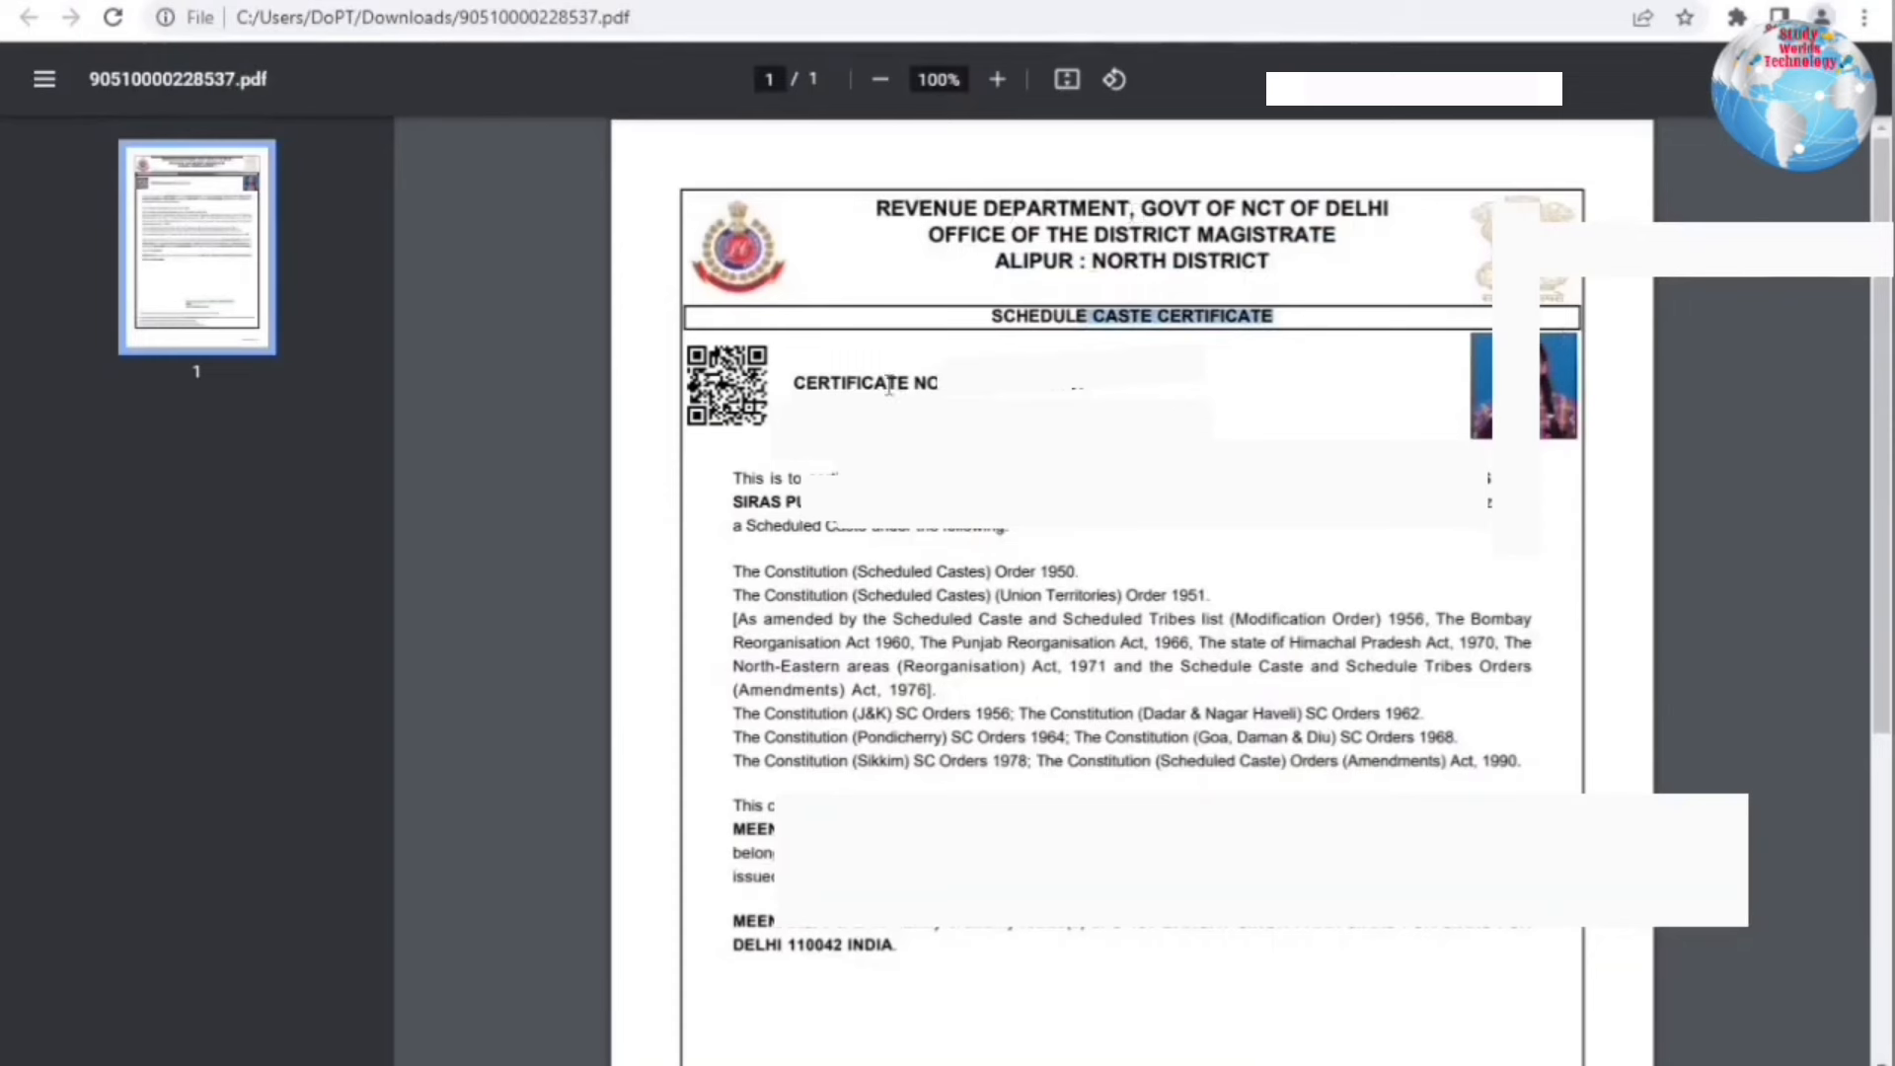
Step: Examine the certificate number line on the downloaded Schedule Caste Certificate PDF
{"action": "left_click_drag", "start_coordinate": [888, 384], "coordinate": [1086, 391]}
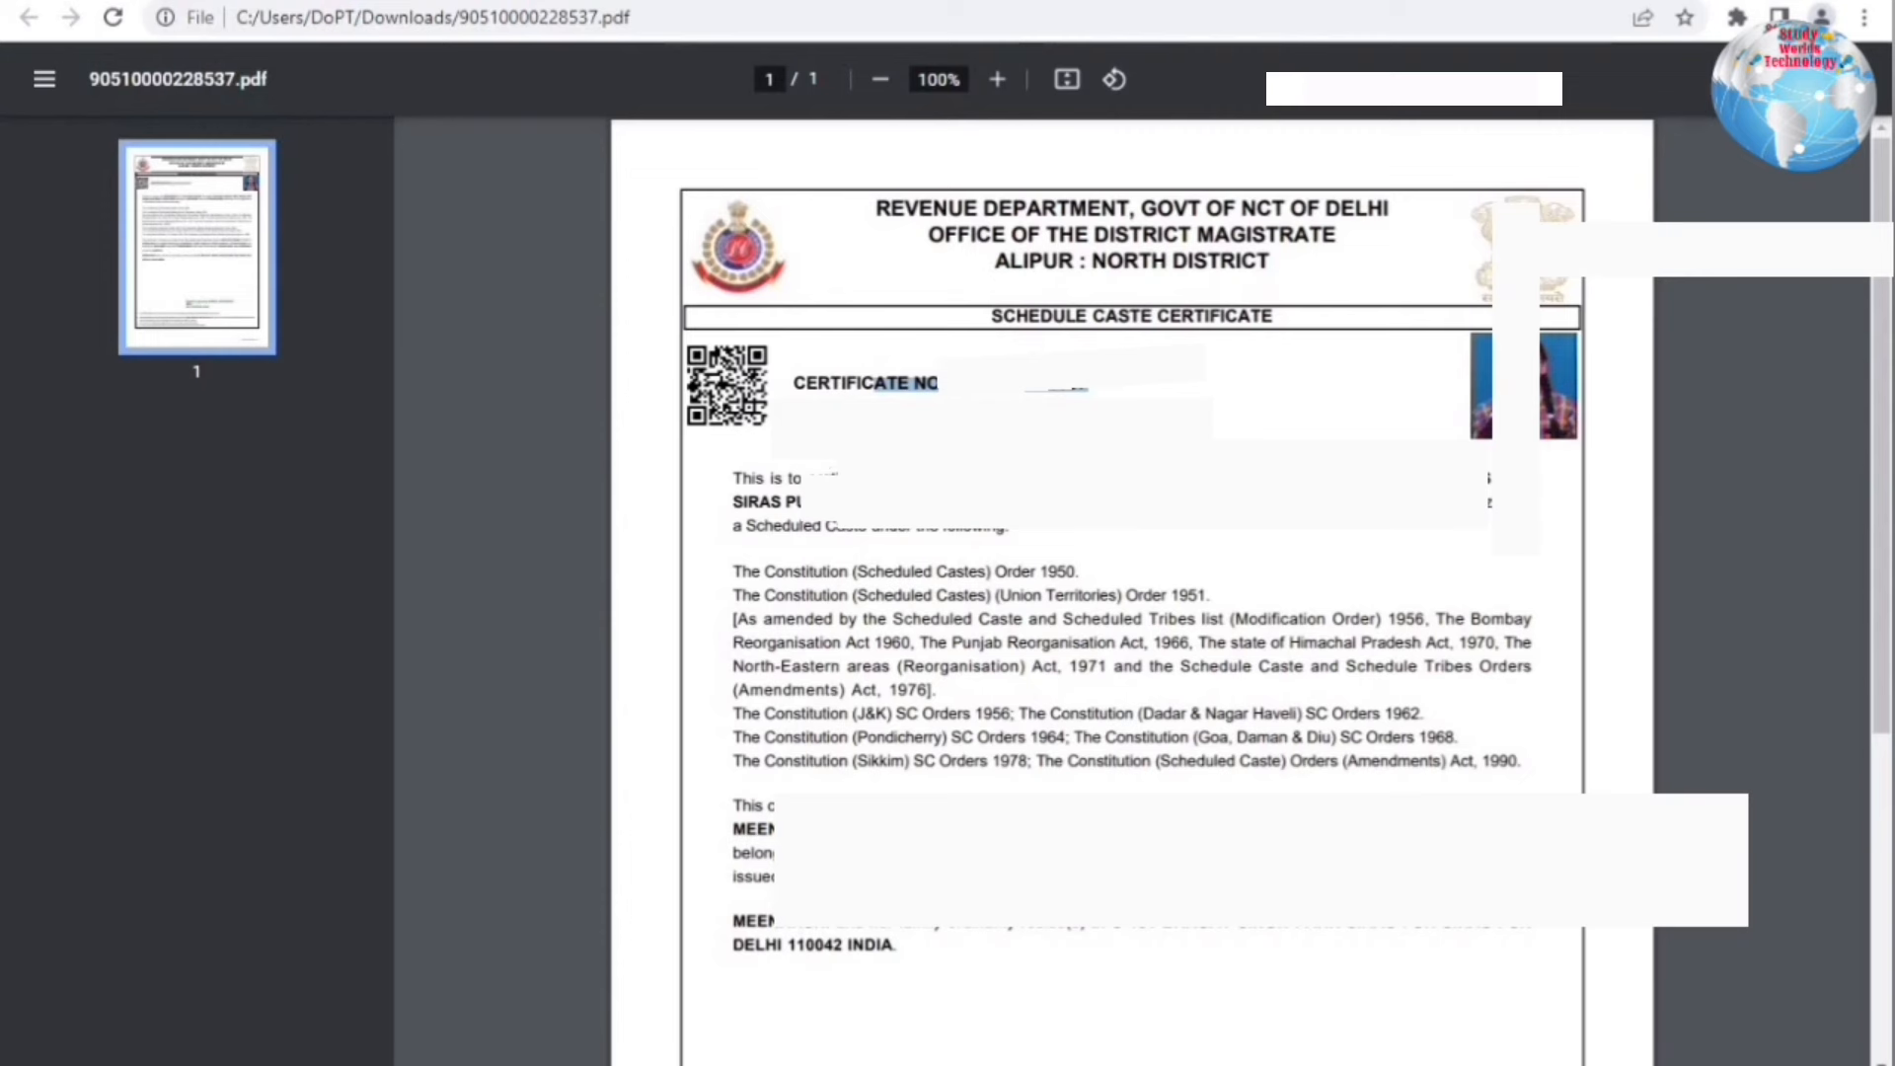
{"action": "left_click", "coordinate": [1086, 405]}
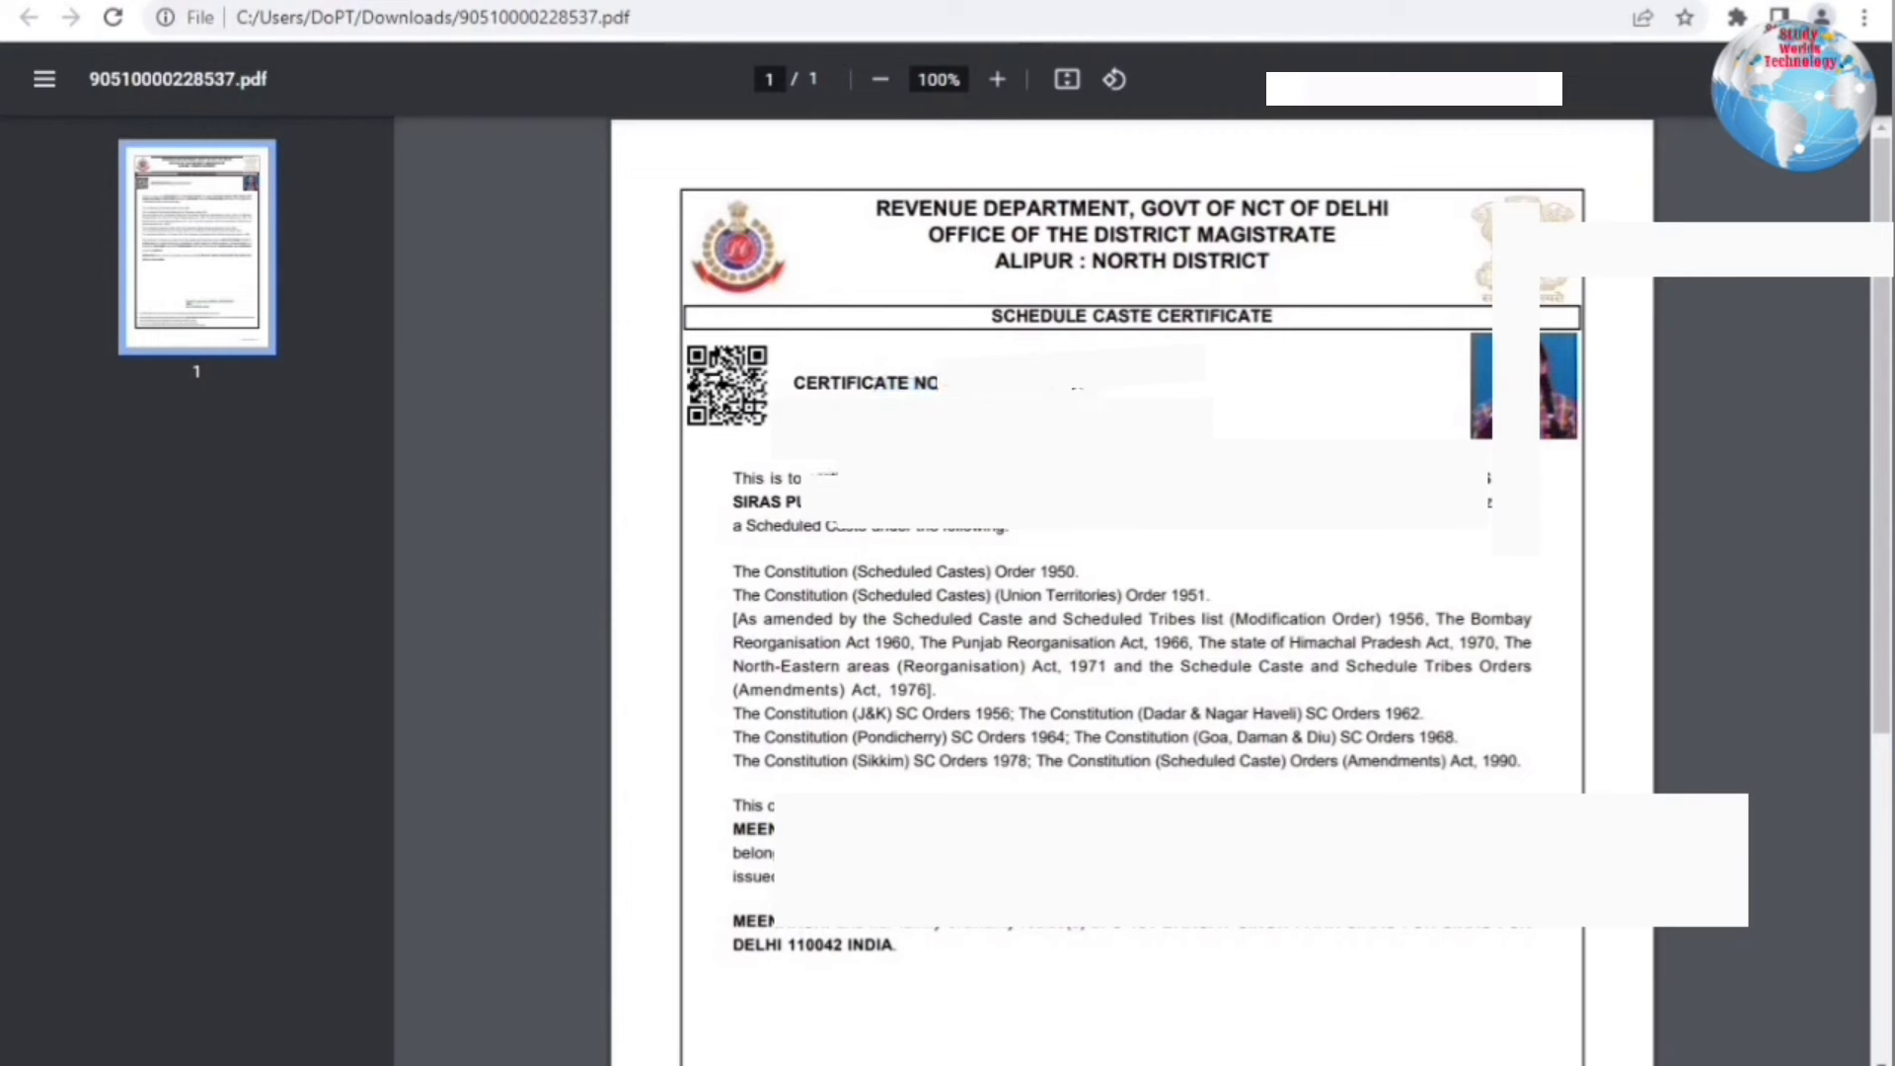